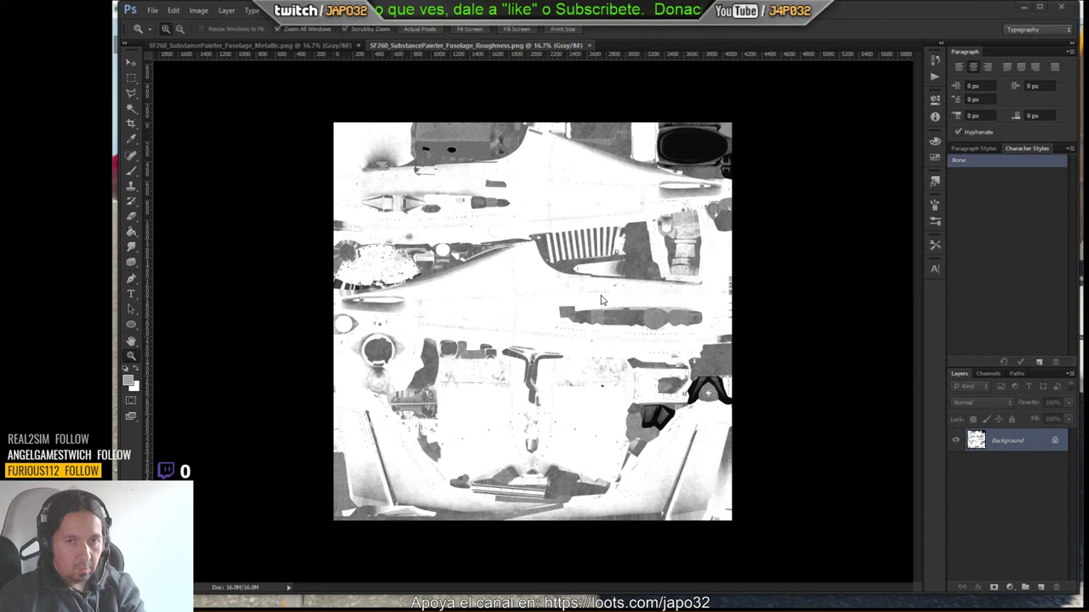
Switch from Photoshop to the Substance Painter window with the yellow plane project.
key("alt+Tab")
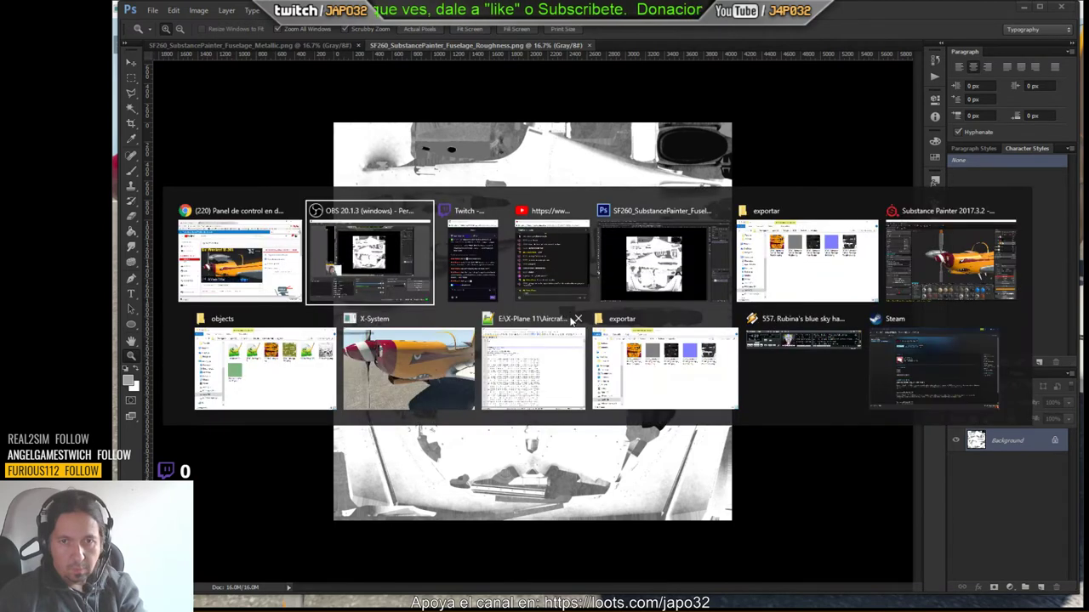
key("alt+Tab")
key("alt+Tab")
key("alt+Tab")
key("alt+Tab")
key("alt+Tab")
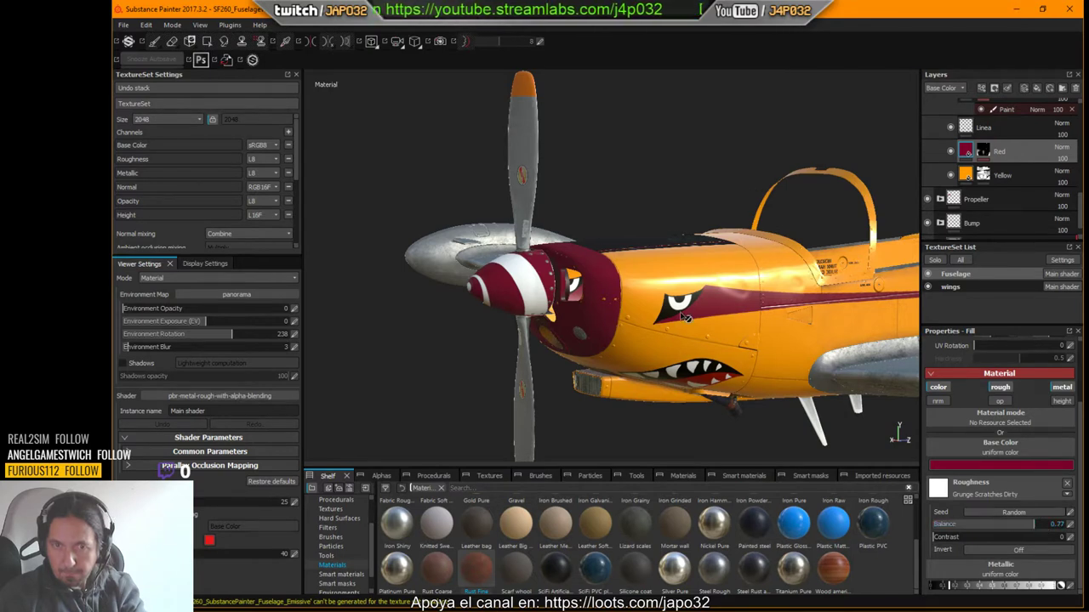
Expand the Propeller layer group and bring up the viewport's quick command list.
scroll(944, 194, "down", 1)
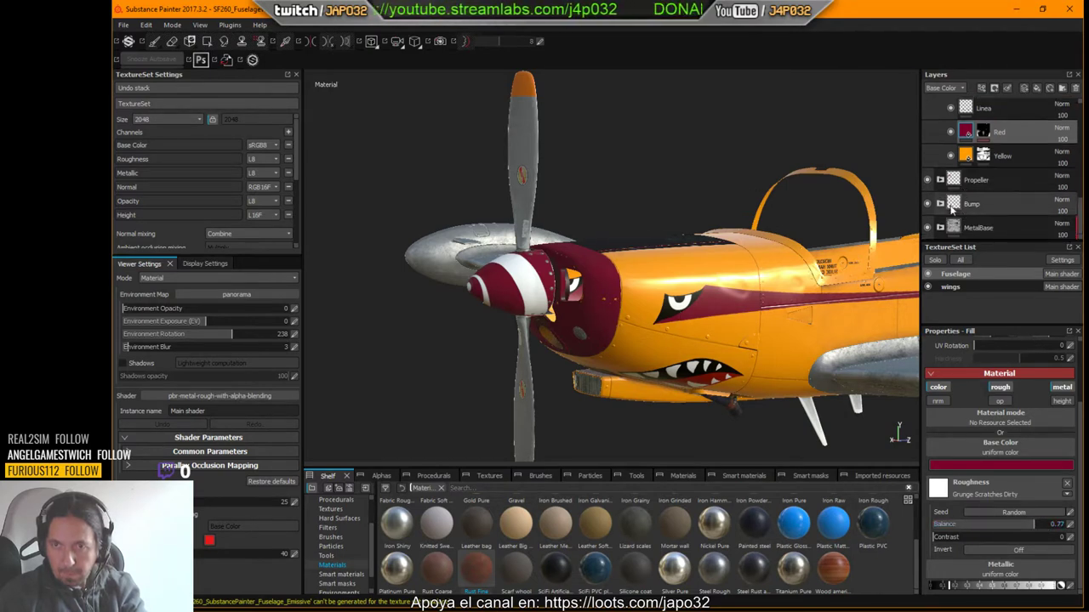
left_click(942, 180)
scroll(951, 204, "down", 2)
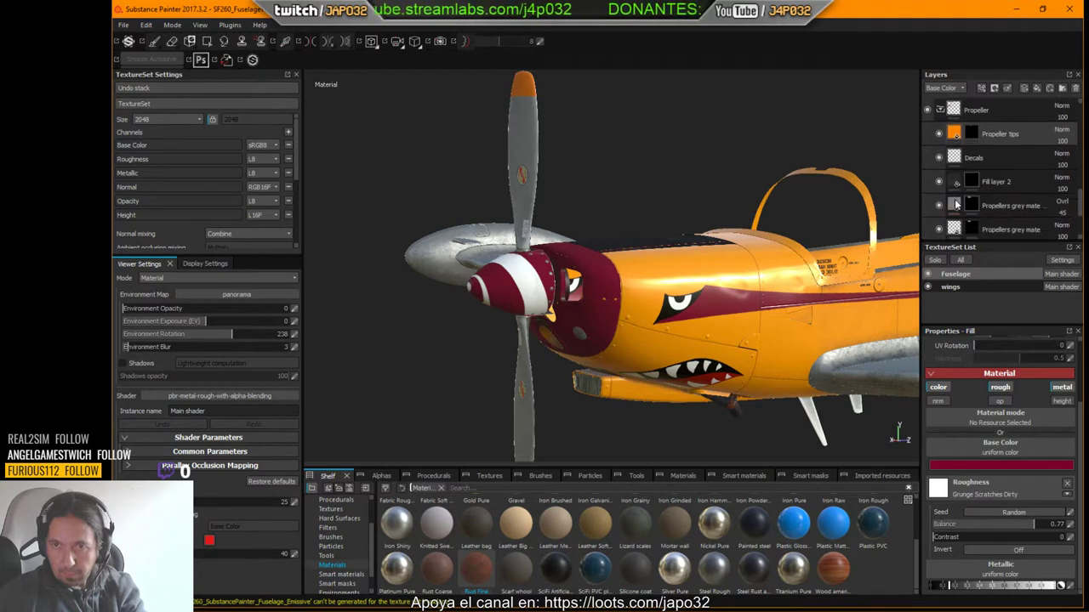
scroll(951, 217, "down", 1)
scroll(953, 225, "down", 1)
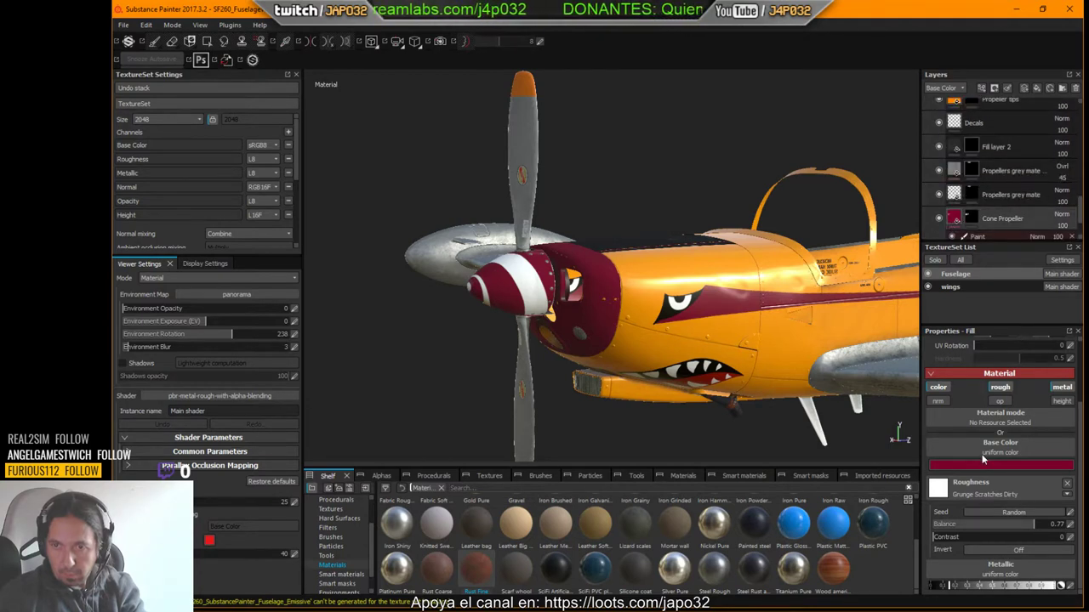
scroll(1024, 563, "up", 3)
scroll(1025, 555, "down", 2)
scroll(1038, 555, "down", 1)
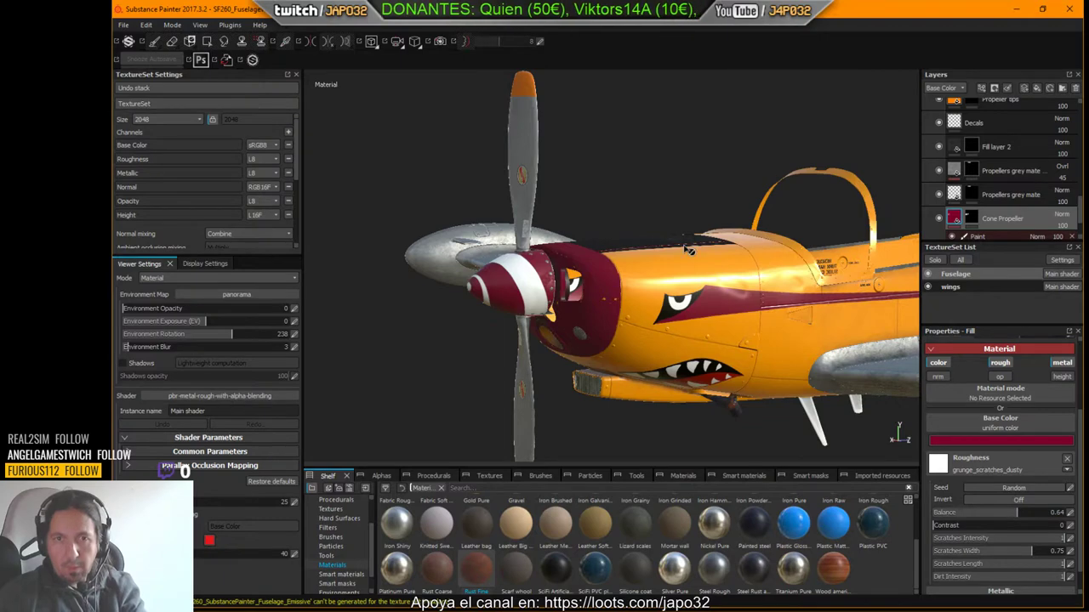
right_click(621, 191)
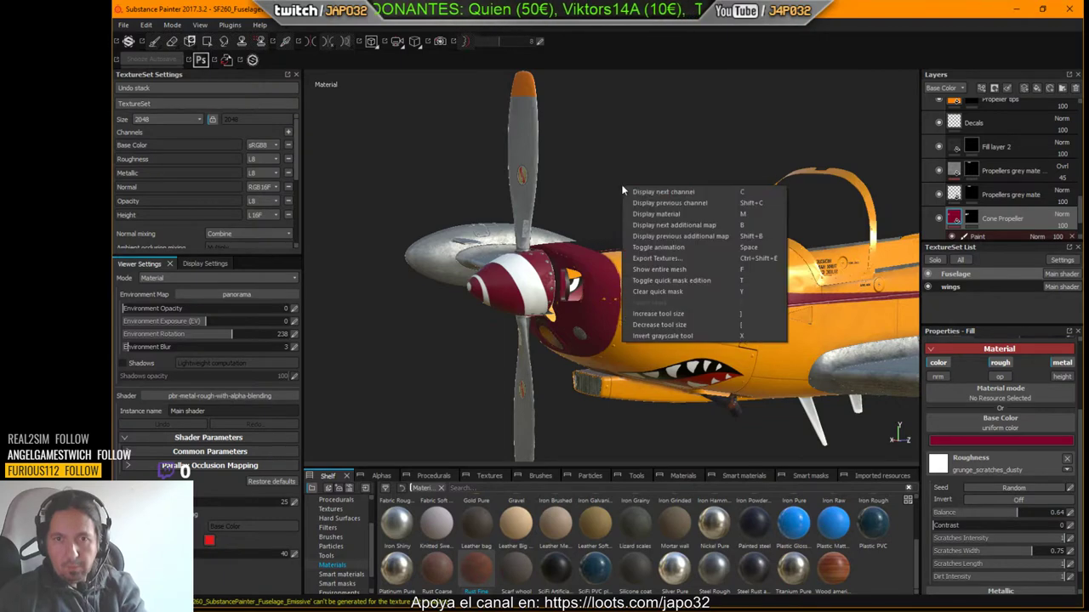
Export the Fuselage texture set to the exportar folder, then minimize Substance Painter.
left_click(672, 267)
key("ctrl+shift+e")
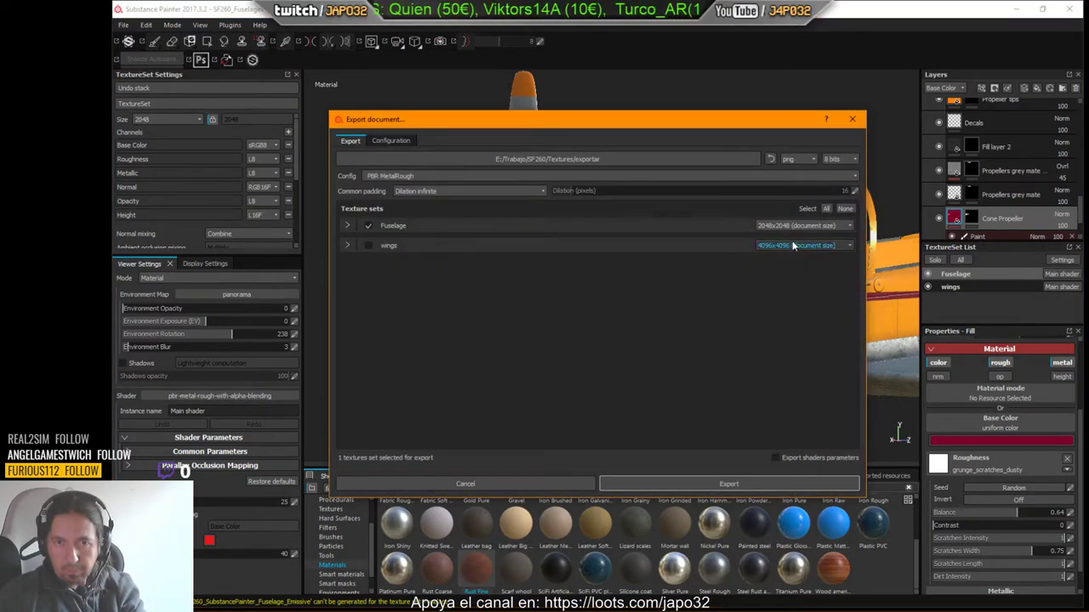
left_click(766, 485)
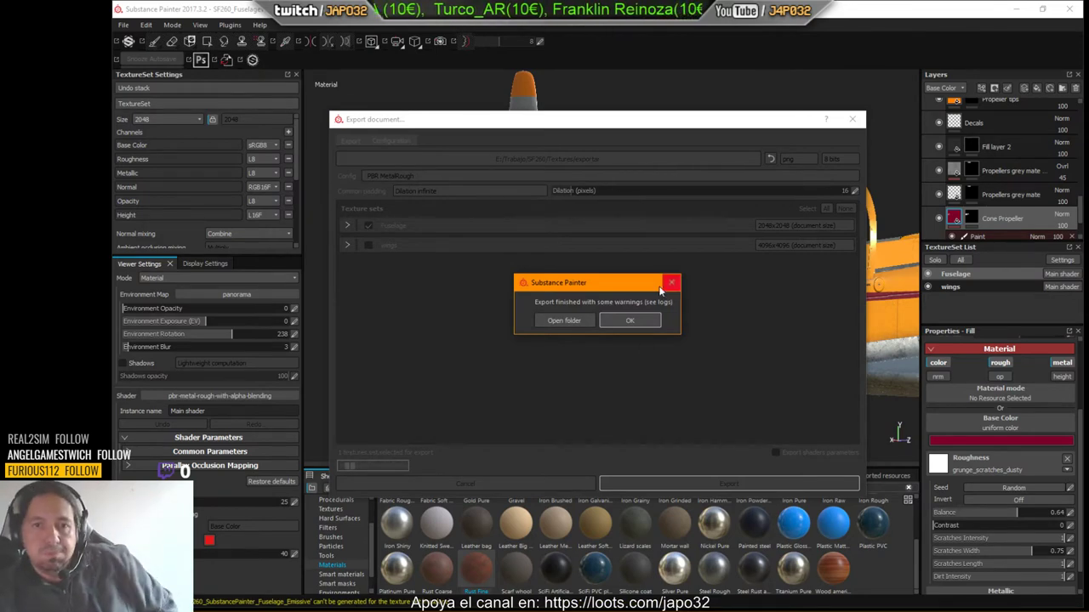
left_click(637, 321)
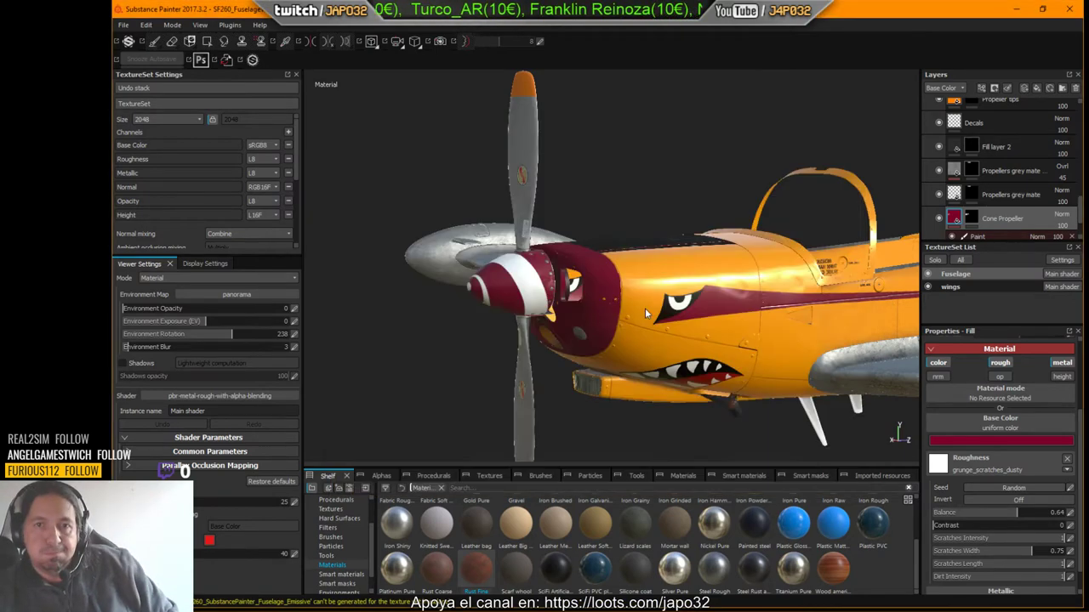
left_click(1024, 9)
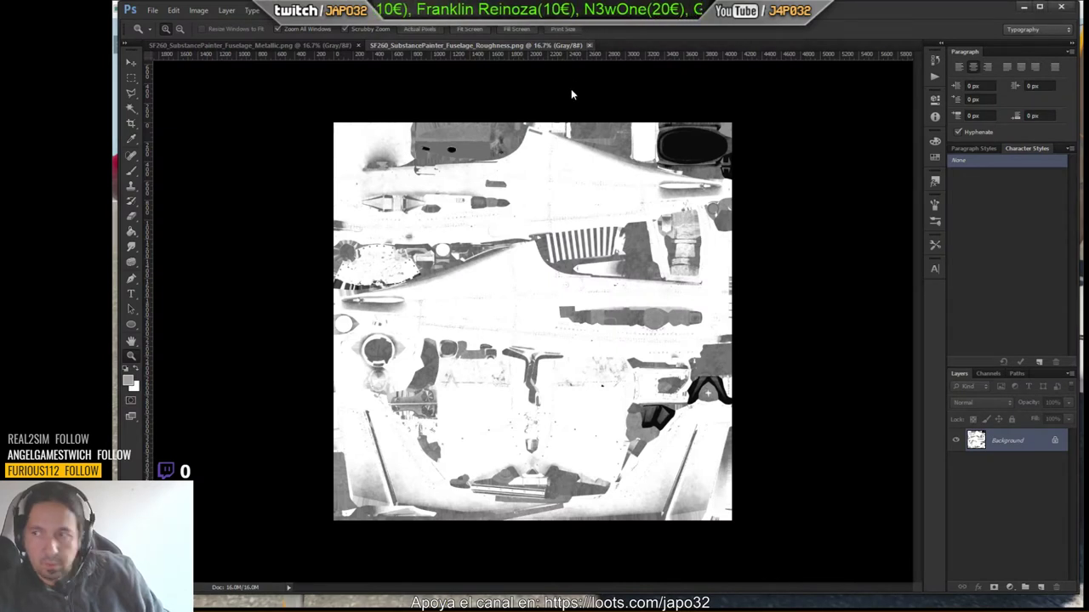
Close the old Fuselage Roughness and Metallic PNG documents.
key("ctrl+w")
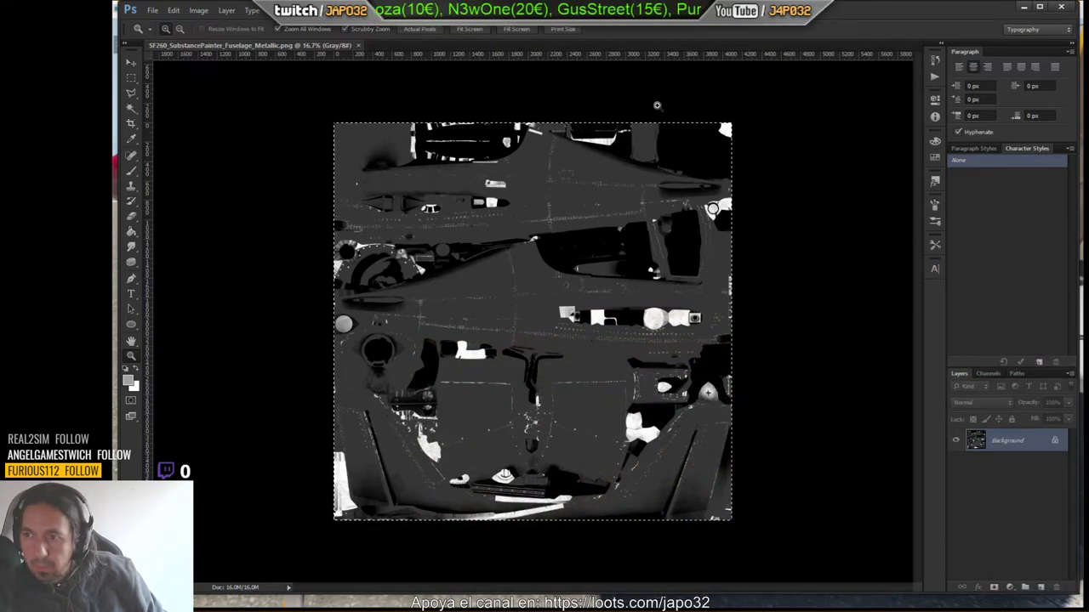
left_click(358, 46)
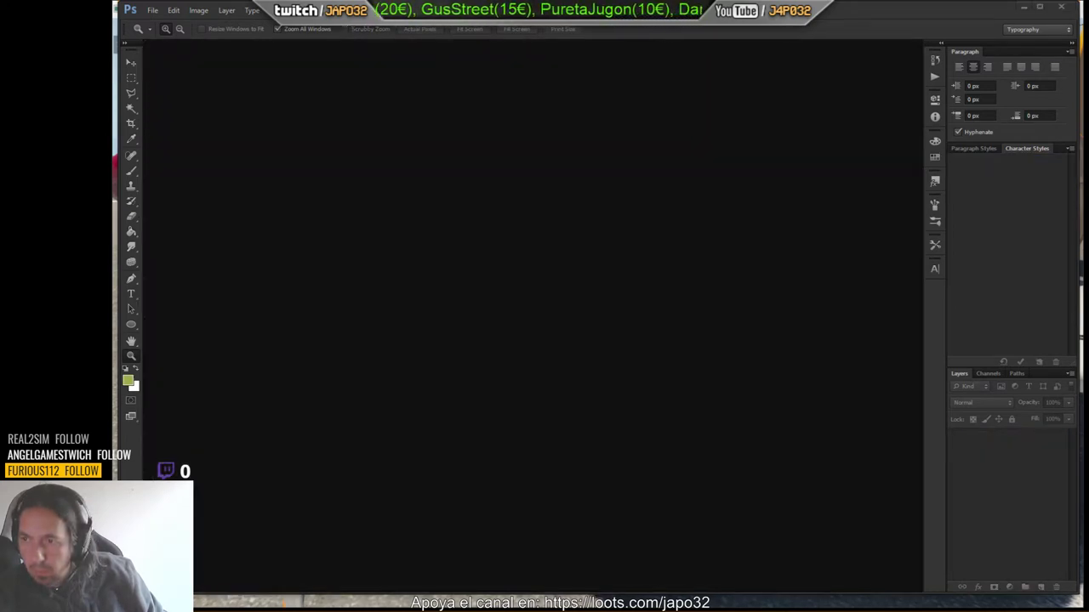
Load the exported Fuselage Normal PNG and add a new Alpha 1 channel to it.
left_click_drag(642, 311, 624, 316)
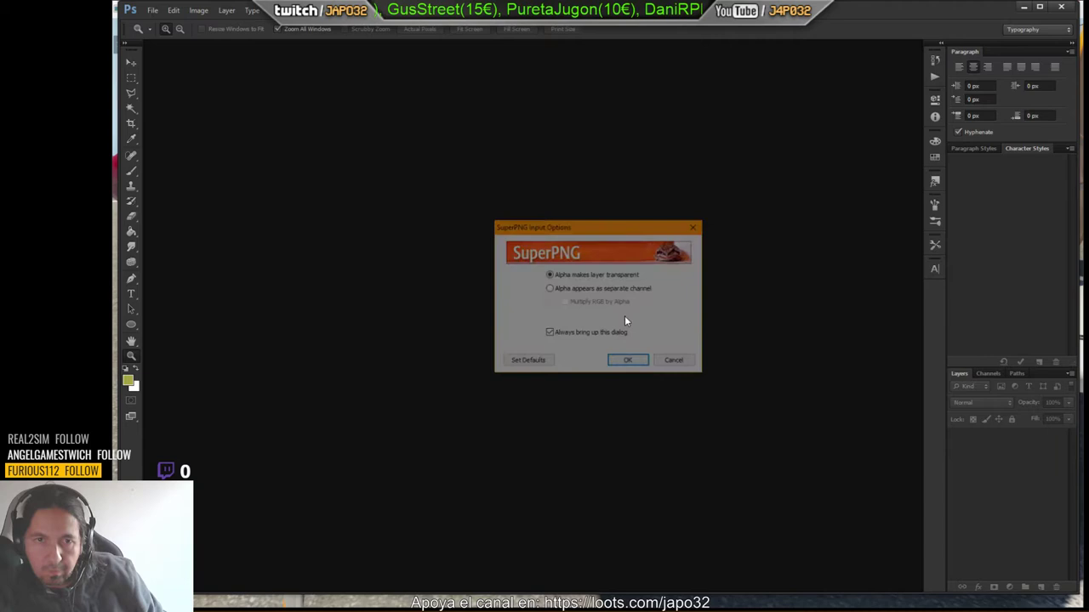
left_click(629, 362)
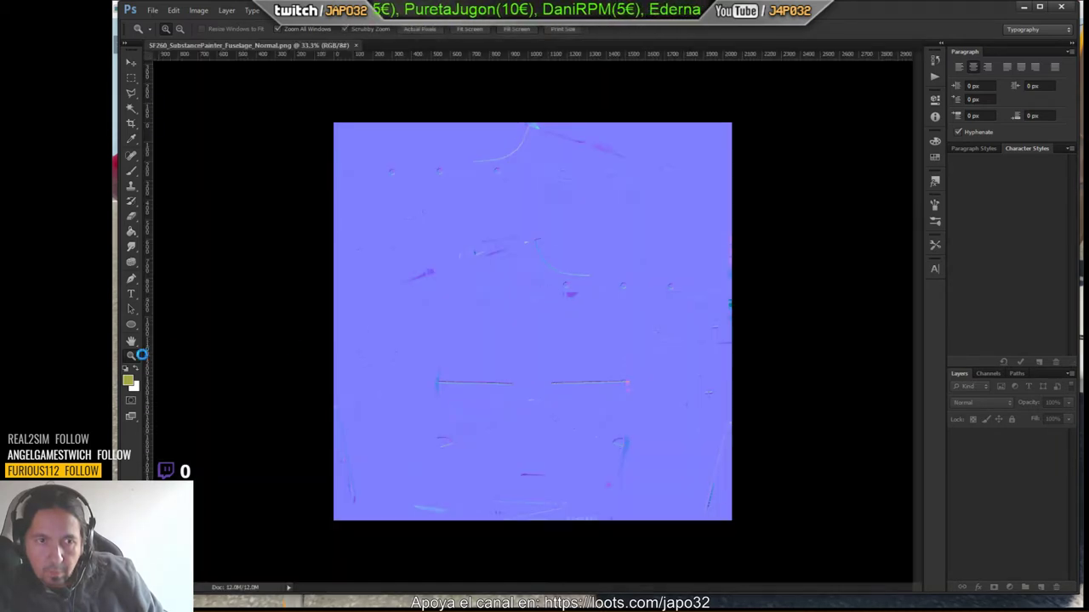
left_click(990, 375)
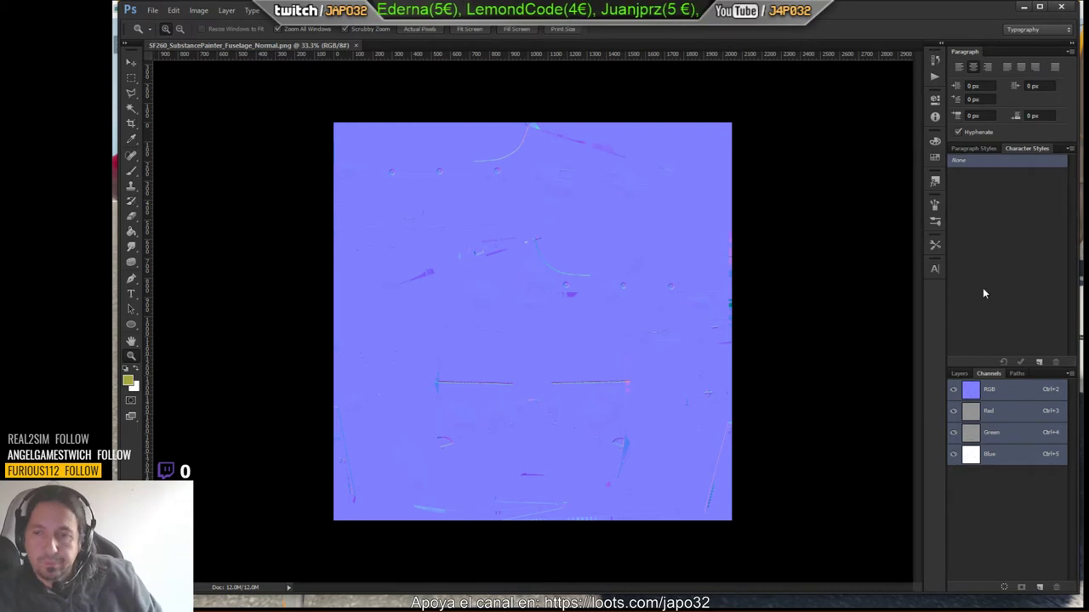
left_click(1039, 587)
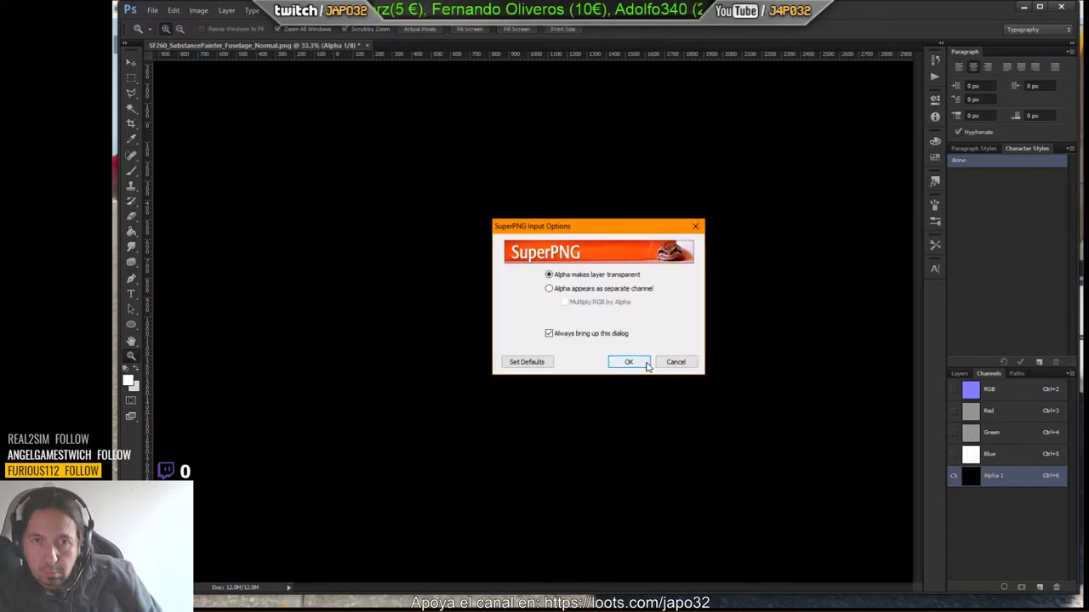
Paste the new Fuselage Metallic texture into the Normal document's Blue channel.
left_click(628, 362)
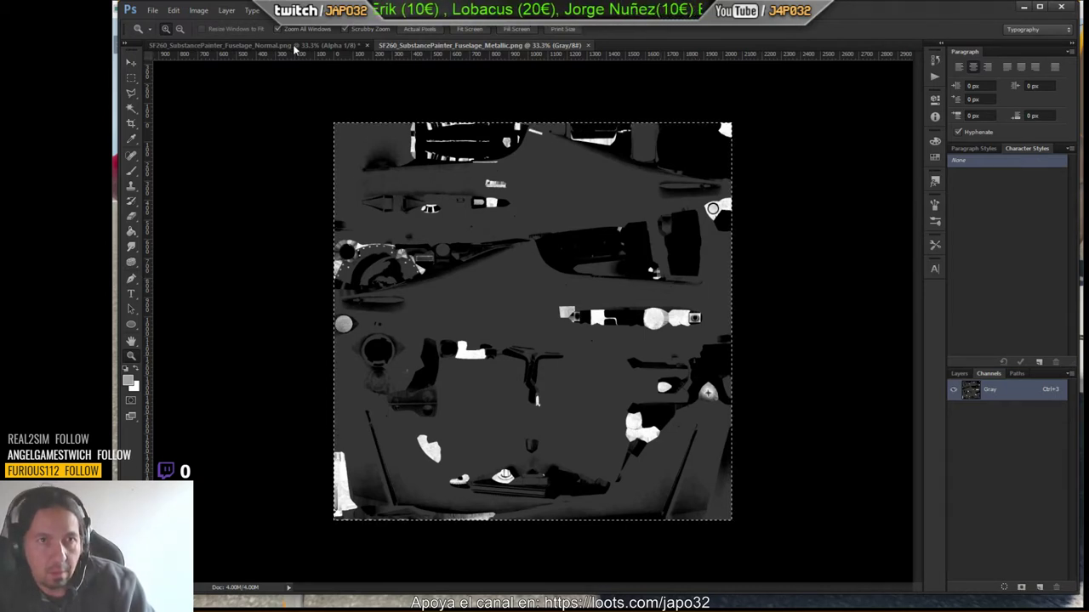
left_click(305, 46)
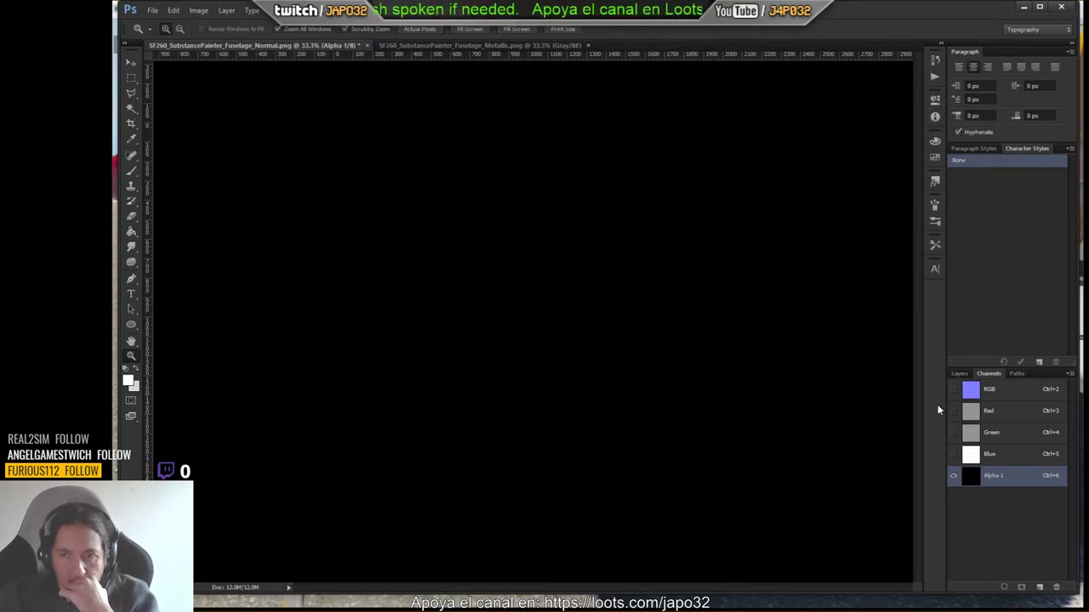
left_click(988, 454)
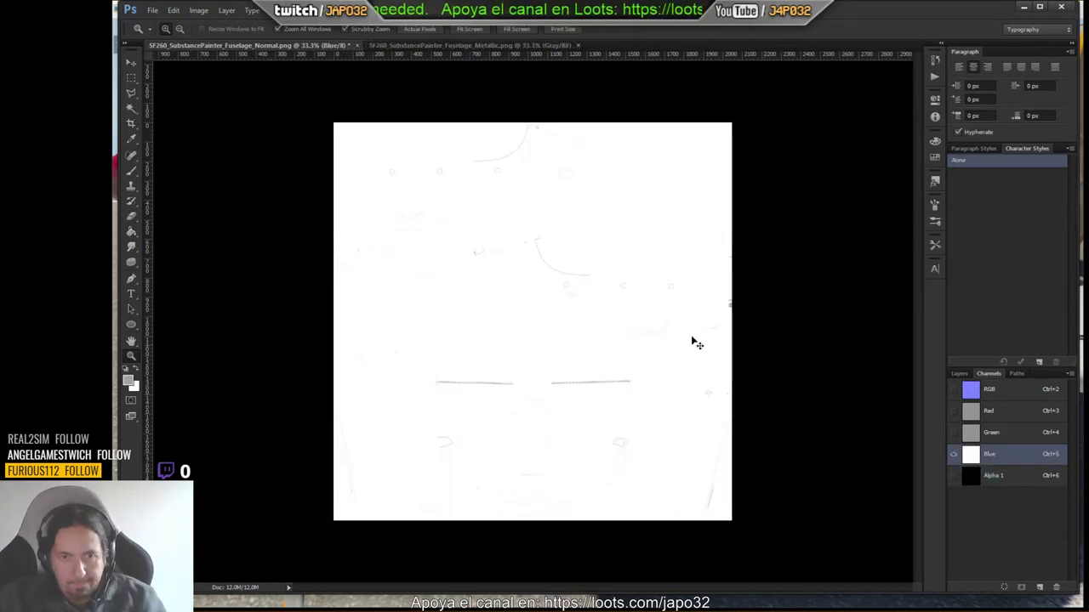
key("ctrl+v")
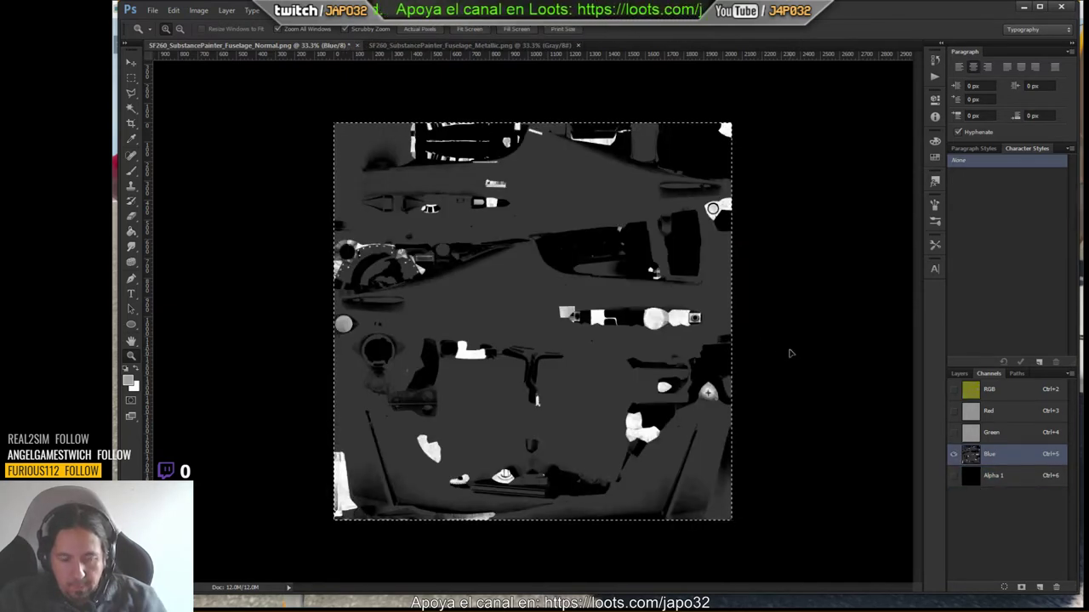
key("ctrl+d")
left_click(977, 477)
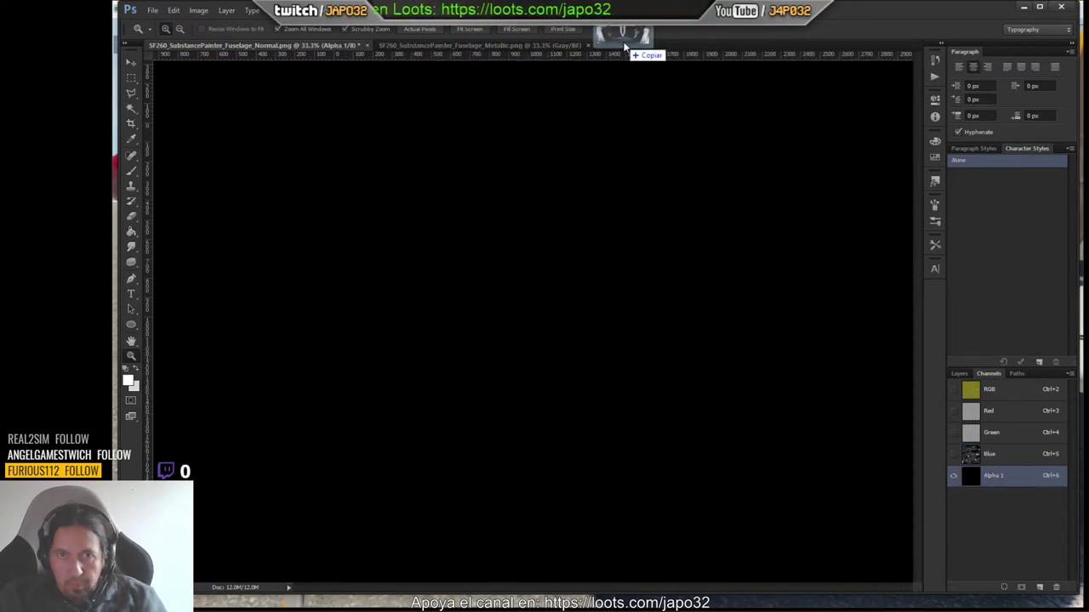
Paste the new Fuselage Roughness texture into the Normal document's Alpha 1 channel.
left_click(630, 362)
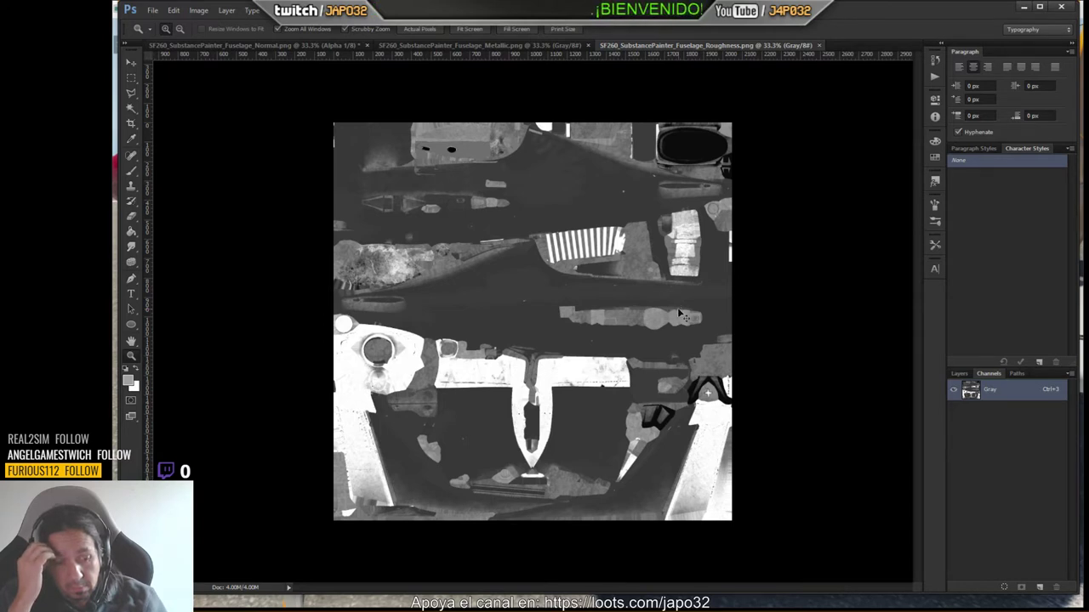
key("ctrl+a")
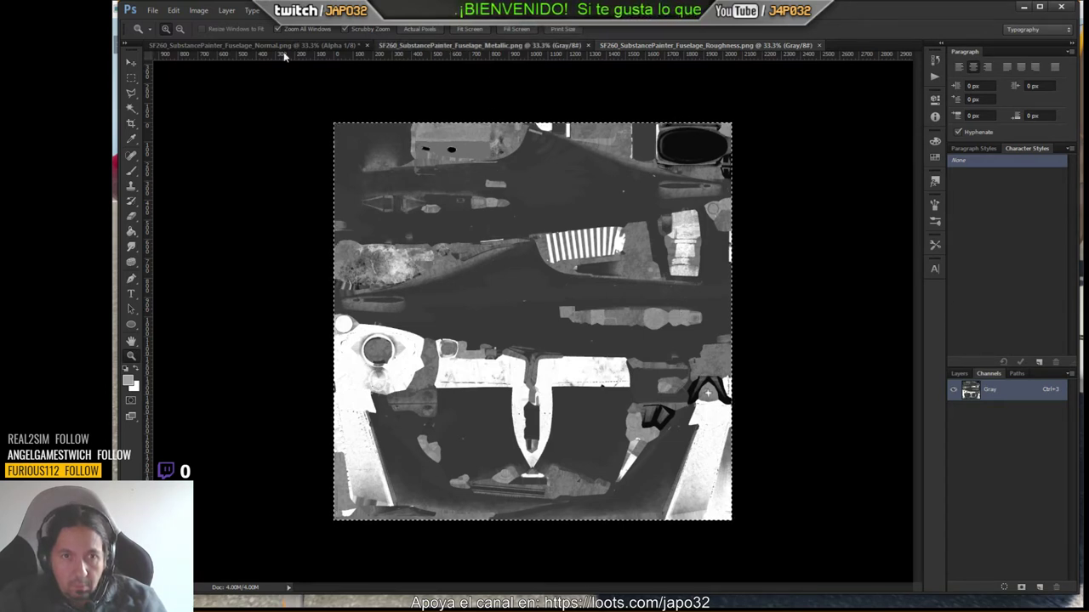
key("ctrl+v")
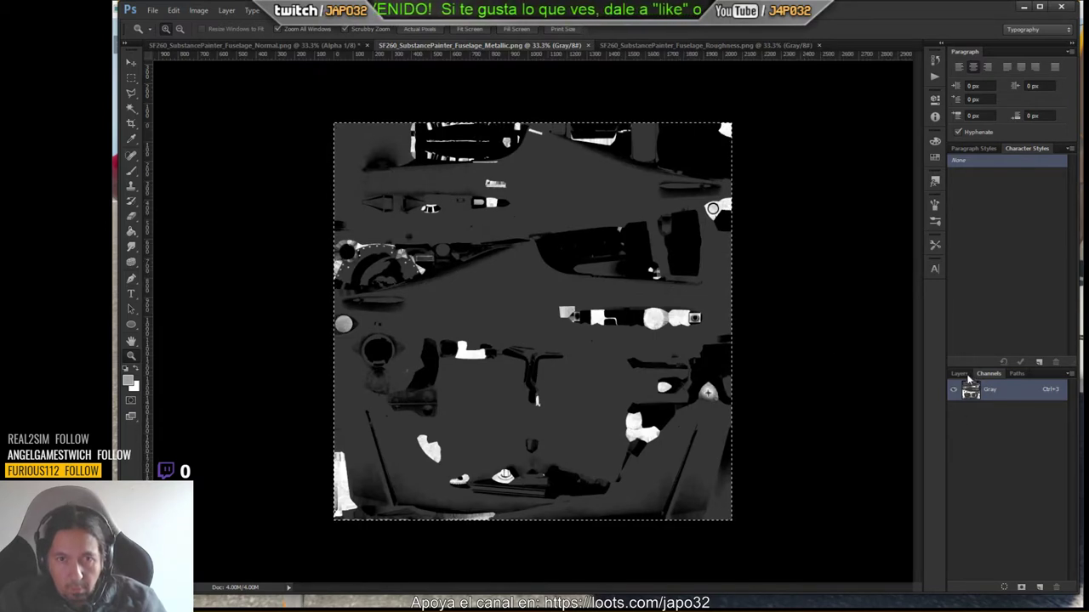
key("ctrl+shift+Tab")
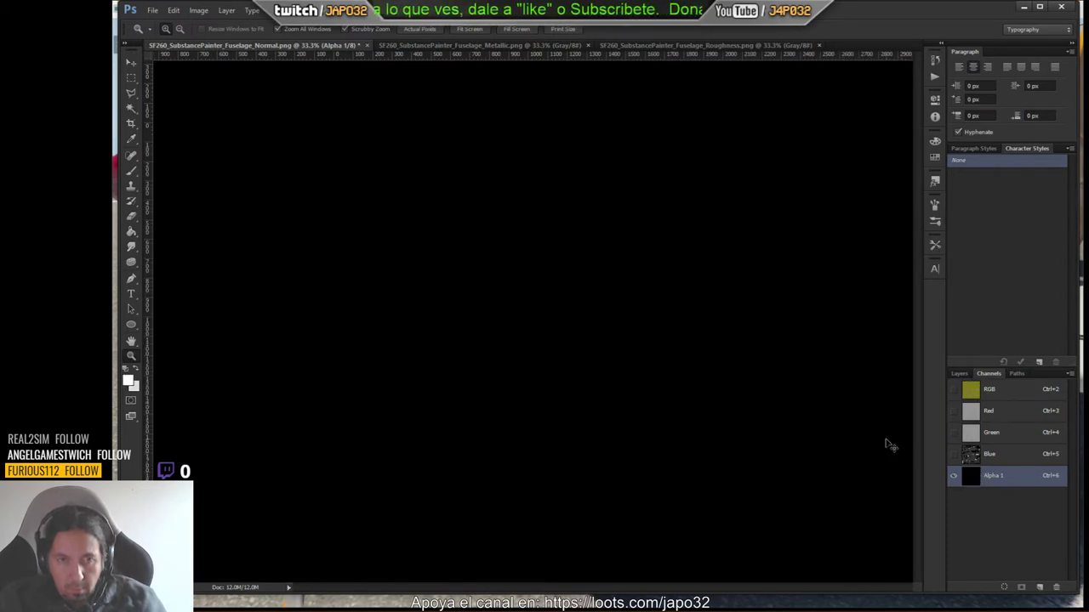
key("ctrl+v")
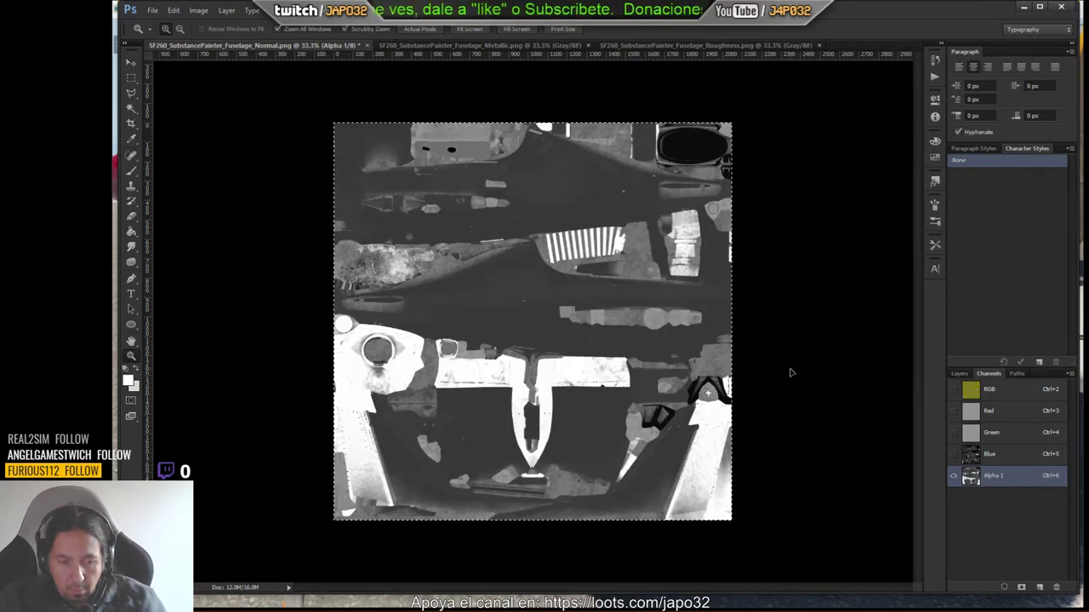
key("ctrl+d")
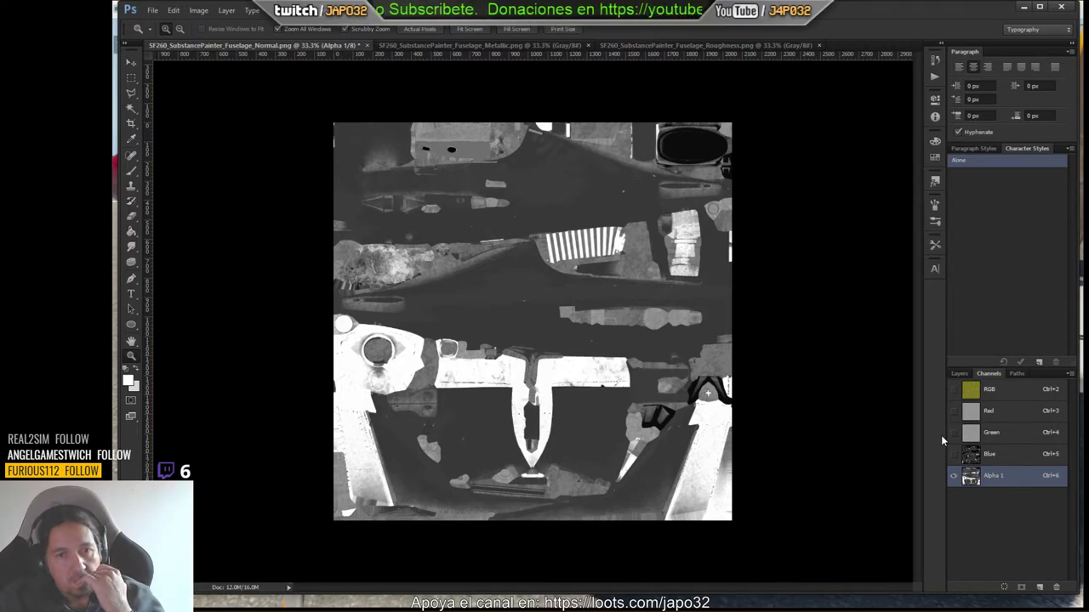
Show the Normal map's RGB composite with the Alpha 1 overlay hidden.
left_click(955, 391)
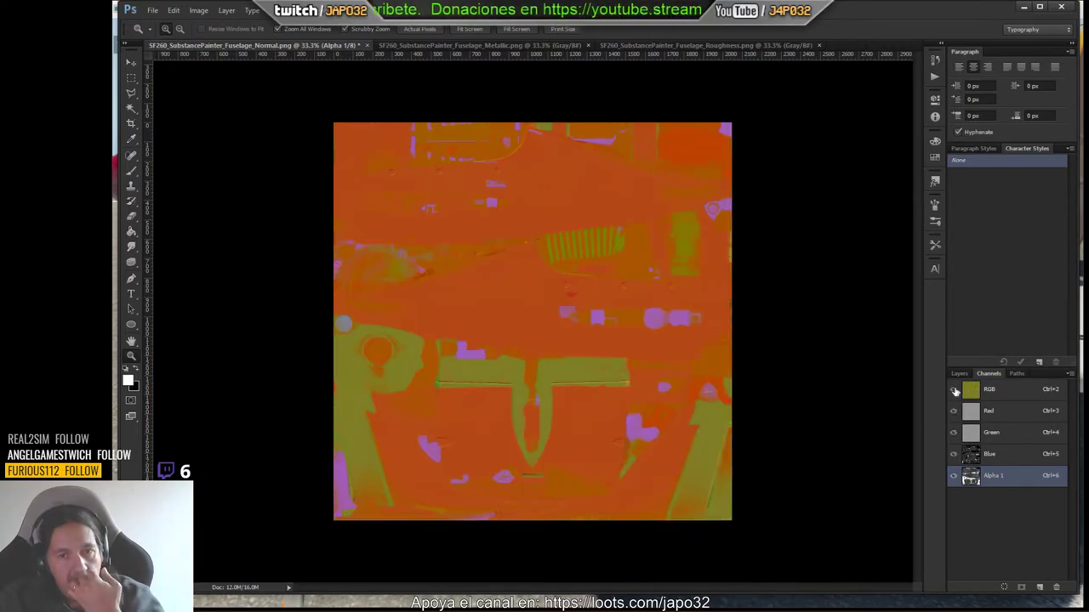
left_click(954, 476)
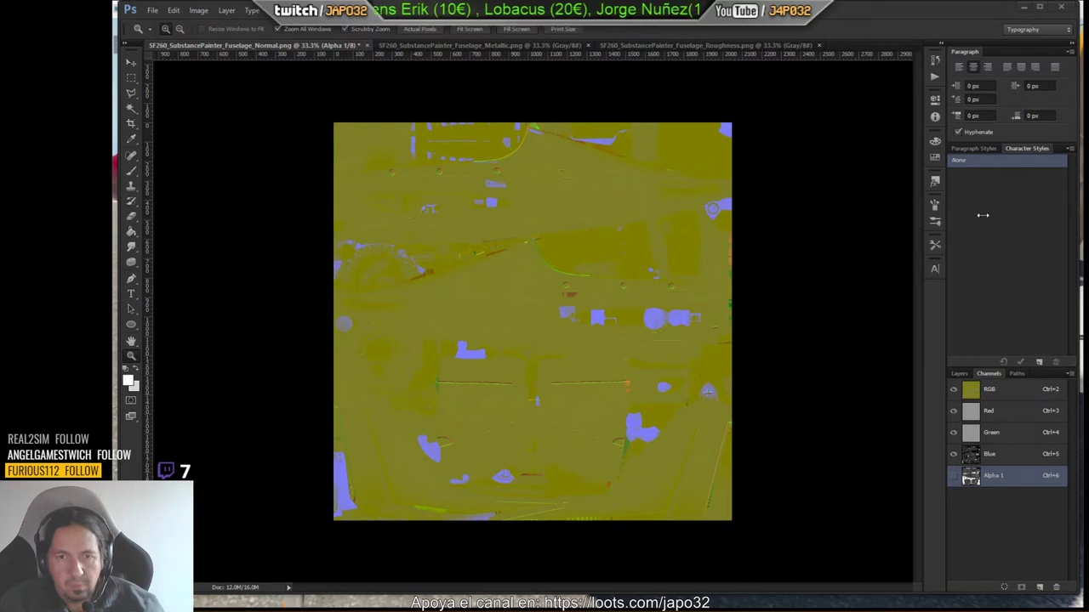
Check the Alpha 1 channel on its own, then return to the RGB composite without alpha.
left_click(954, 477)
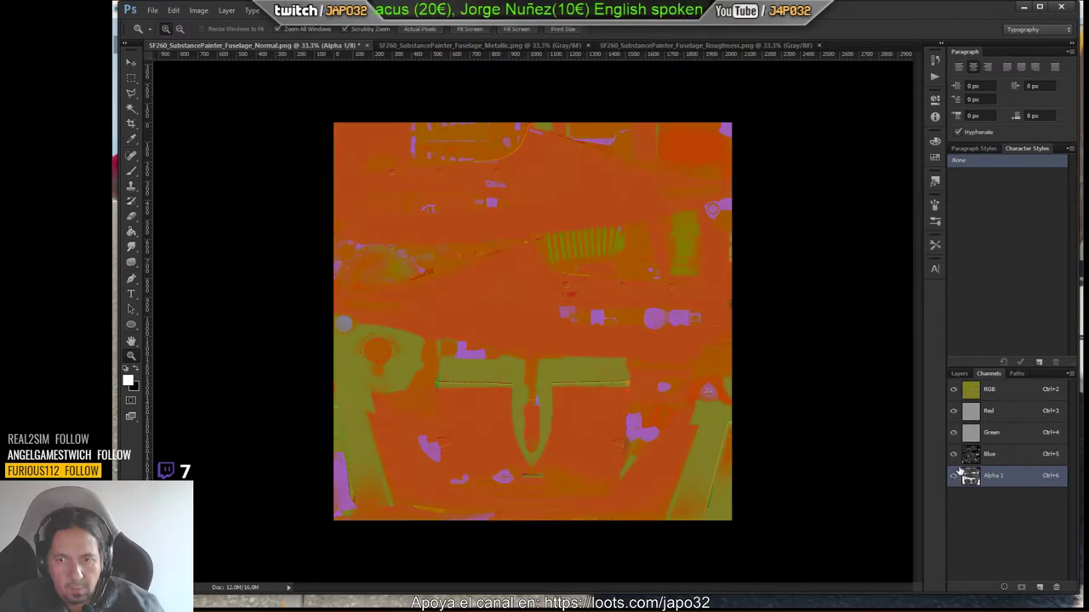
key("ctrl+6")
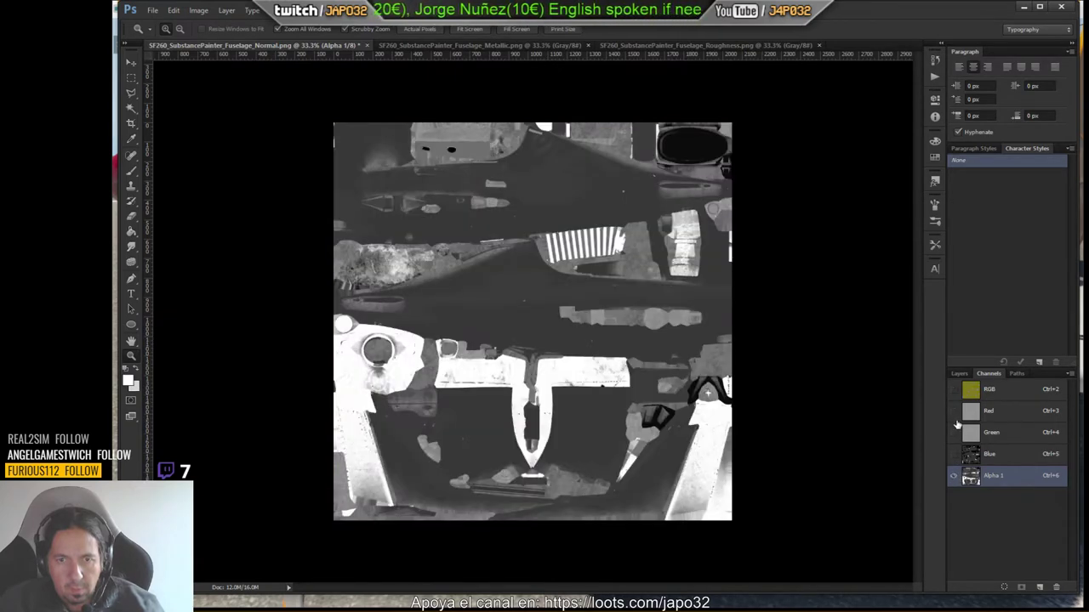
left_click(953, 390)
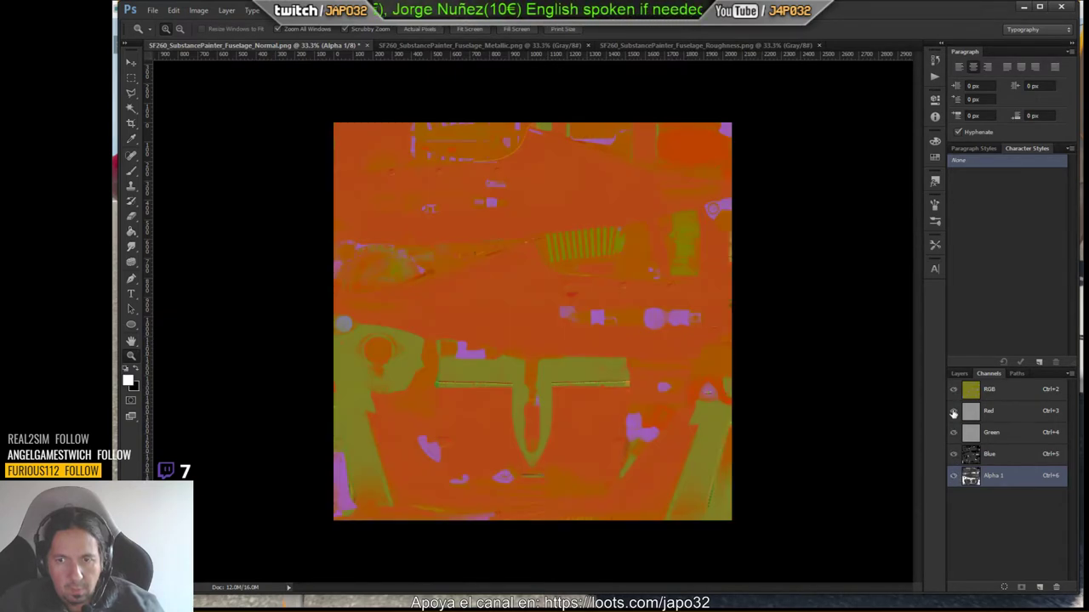
left_click(953, 477)
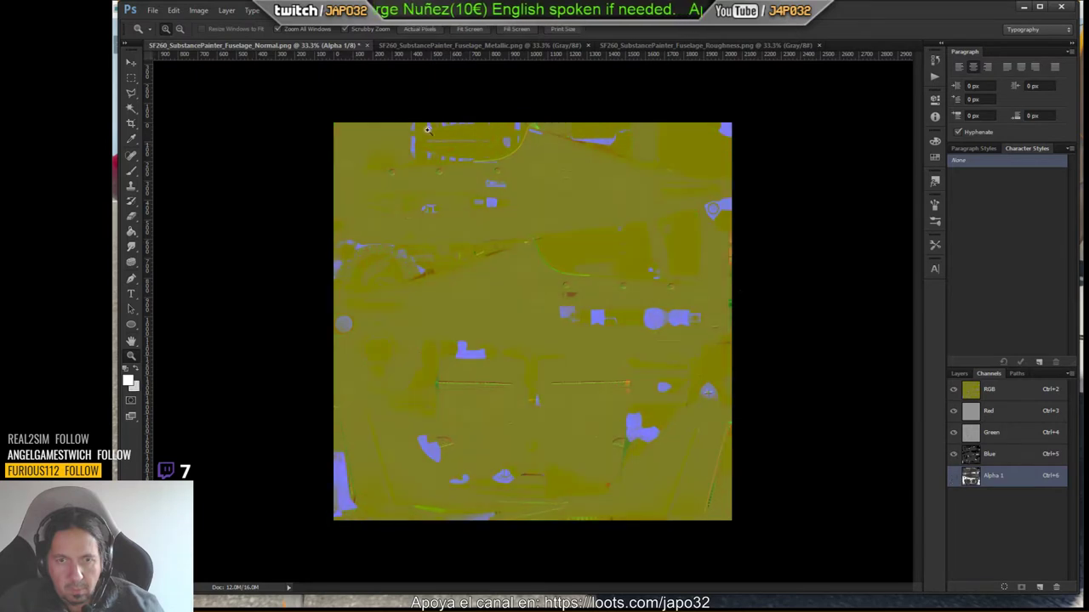
Save a SuperPNG copy of the normal map as SF260_Fuselage_NML.png in exportar.
left_click(151, 10)
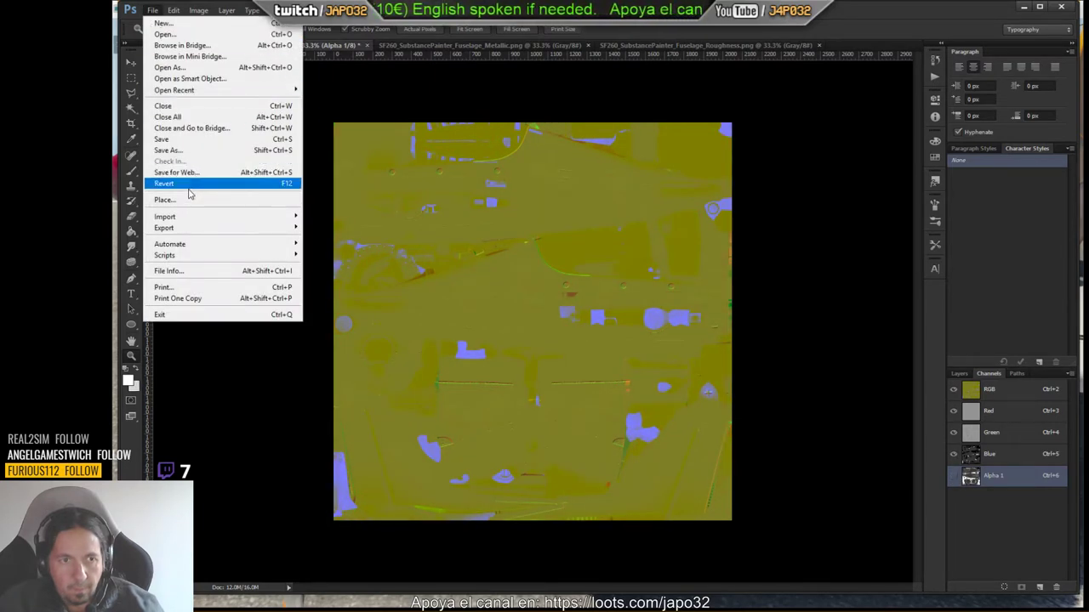
left_click(170, 150)
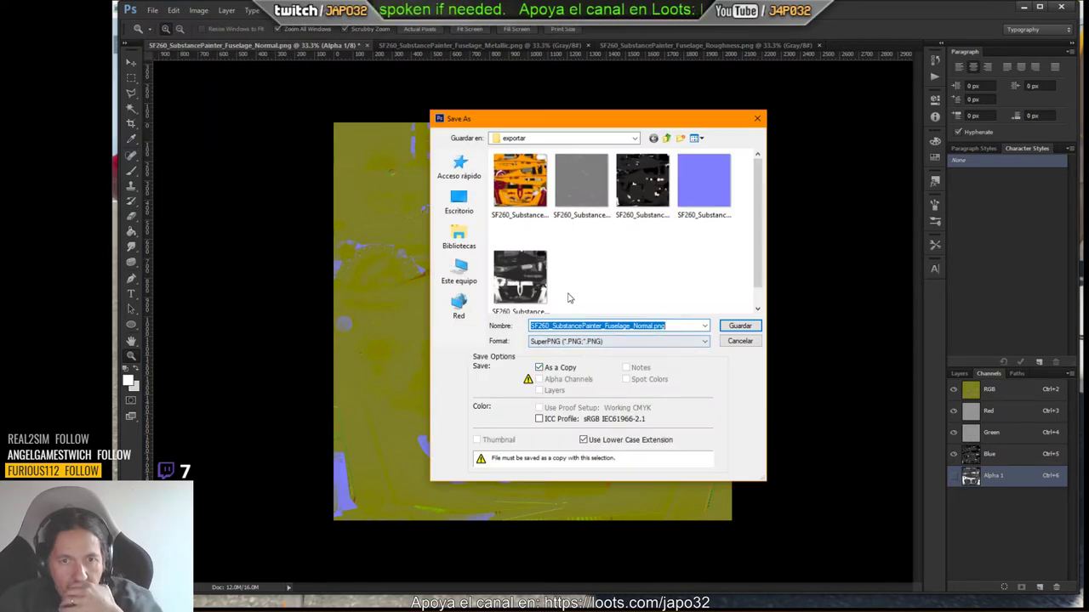
left_click(555, 326)
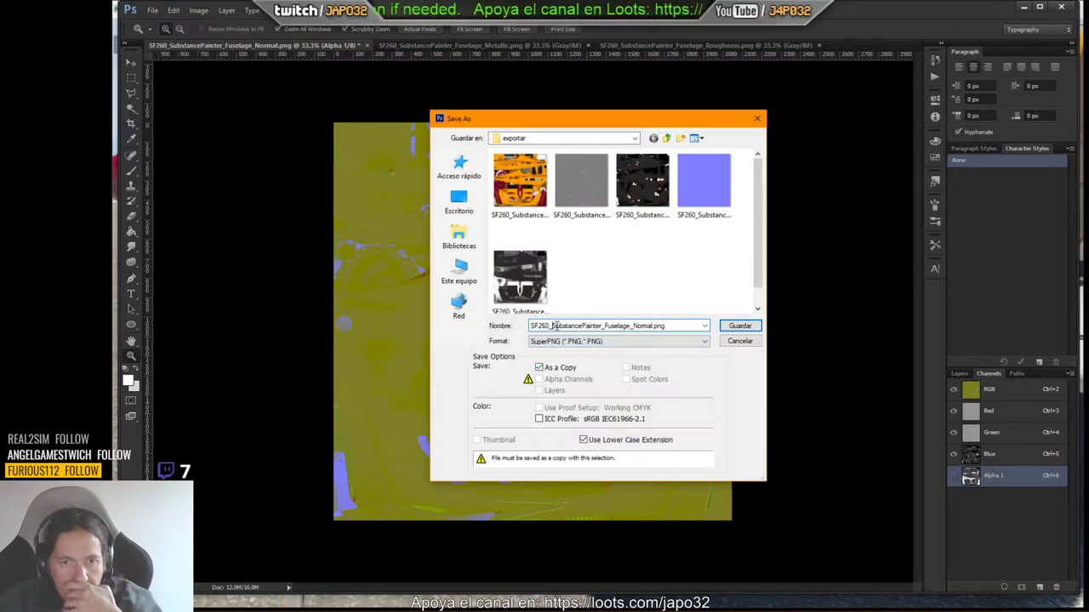
key("Delete")
key("Delete")
key("Delete")
key("Delete")
key("Delete")
key("Delete")
key("Delete")
key("Delete")
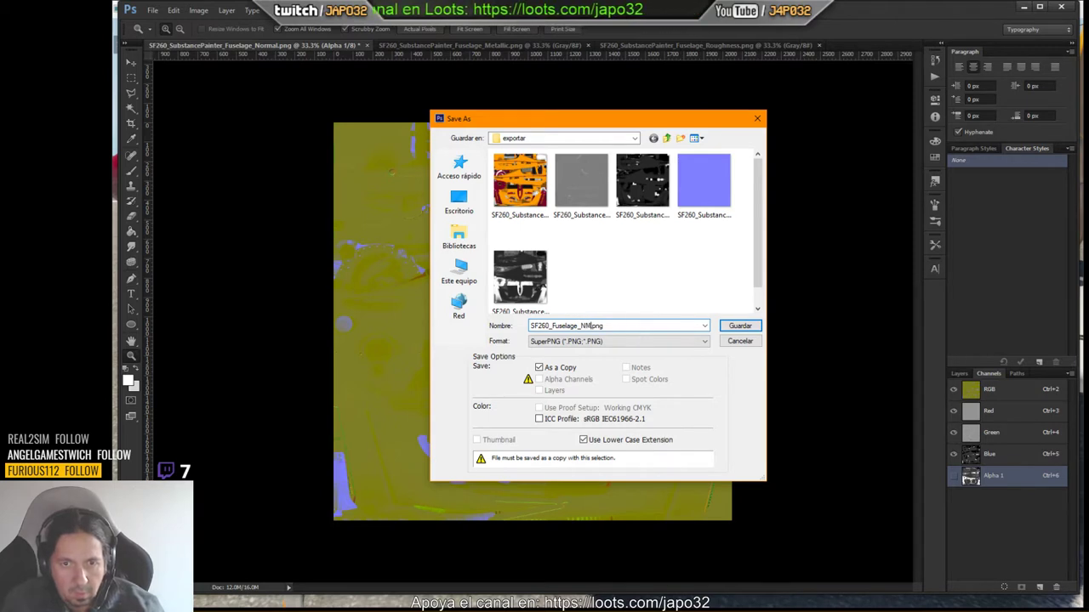
type("L")
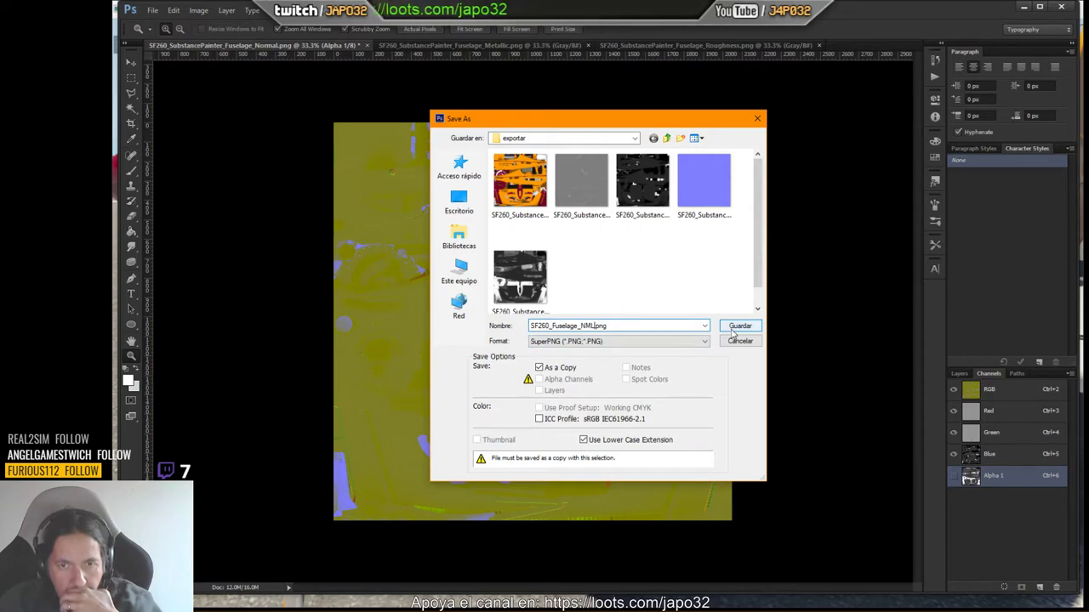
left_click(737, 326)
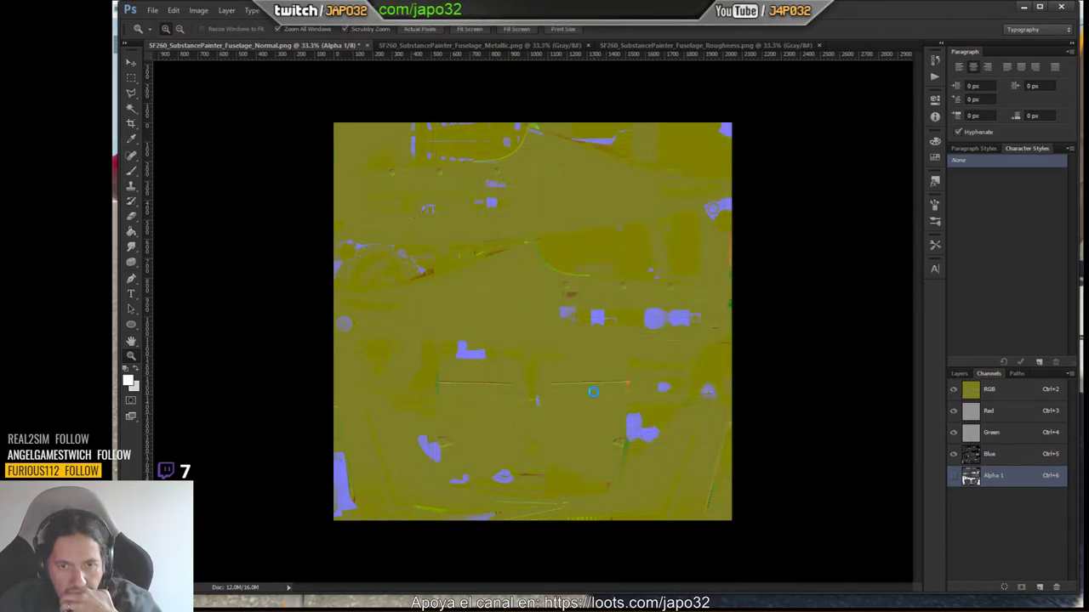
left_click(609, 402)
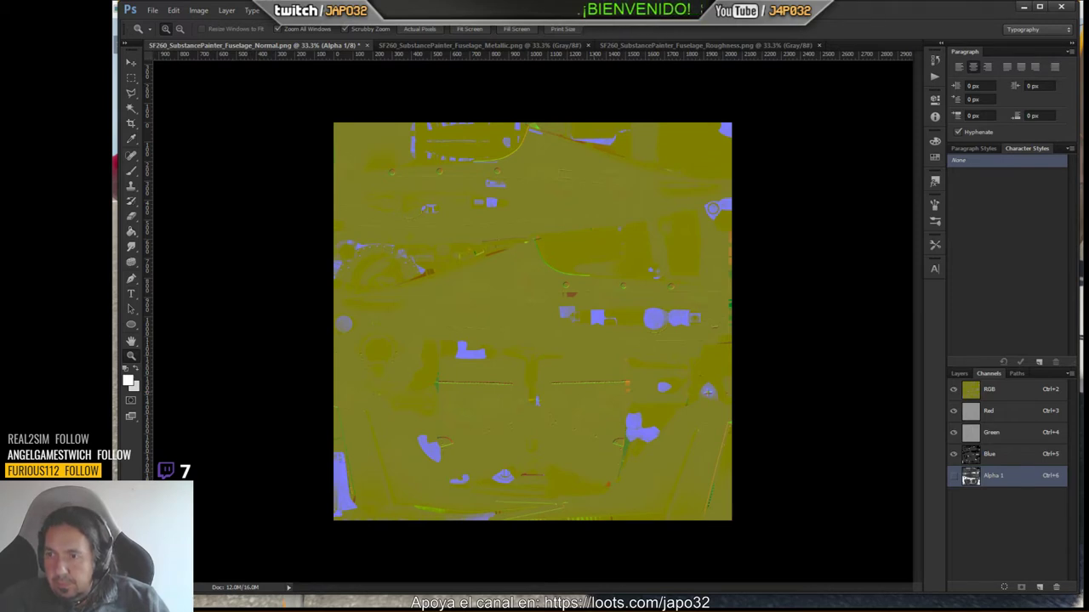
Finish writing SF260_Fuselage_NML.png and minimize Photoshop to reveal X-Plane.
key("ctrl+s")
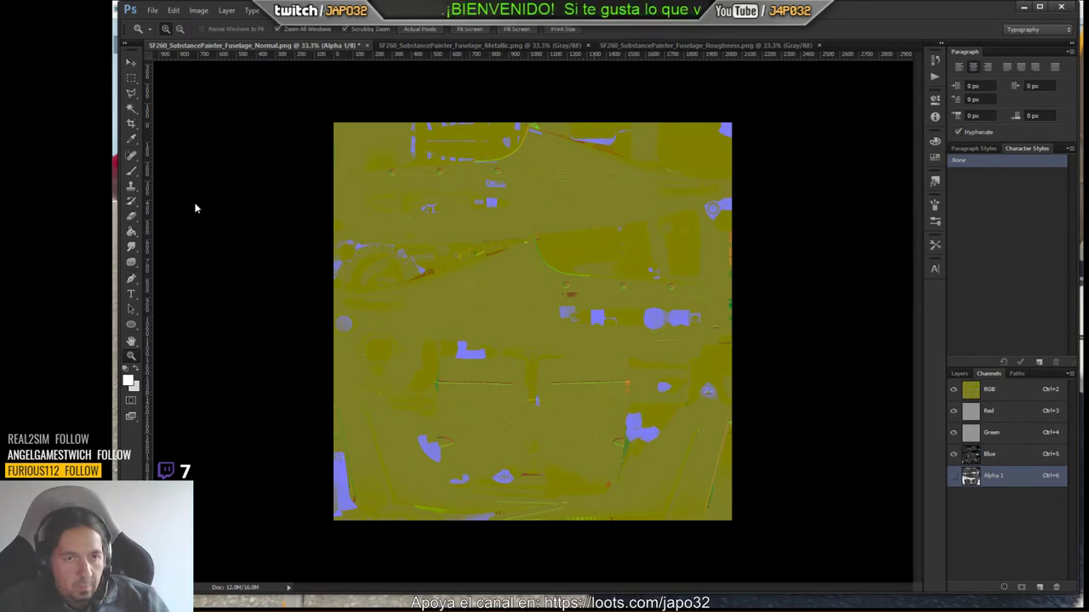
left_click(1023, 7)
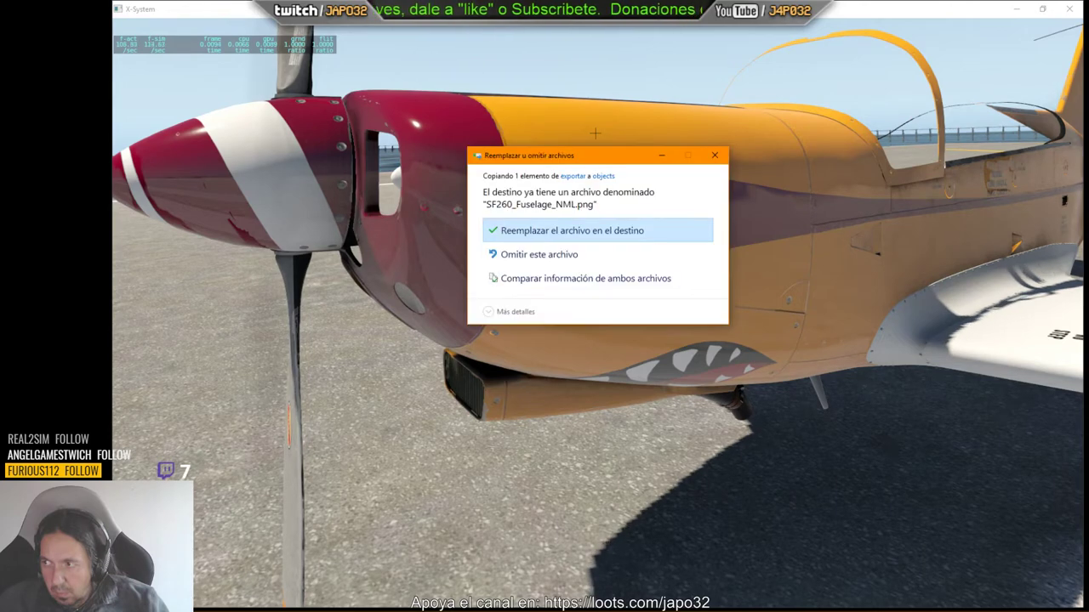
Replace SF260_Fuselage_NML.png in the objects folder and reload the current aircraft.
left_click(613, 230)
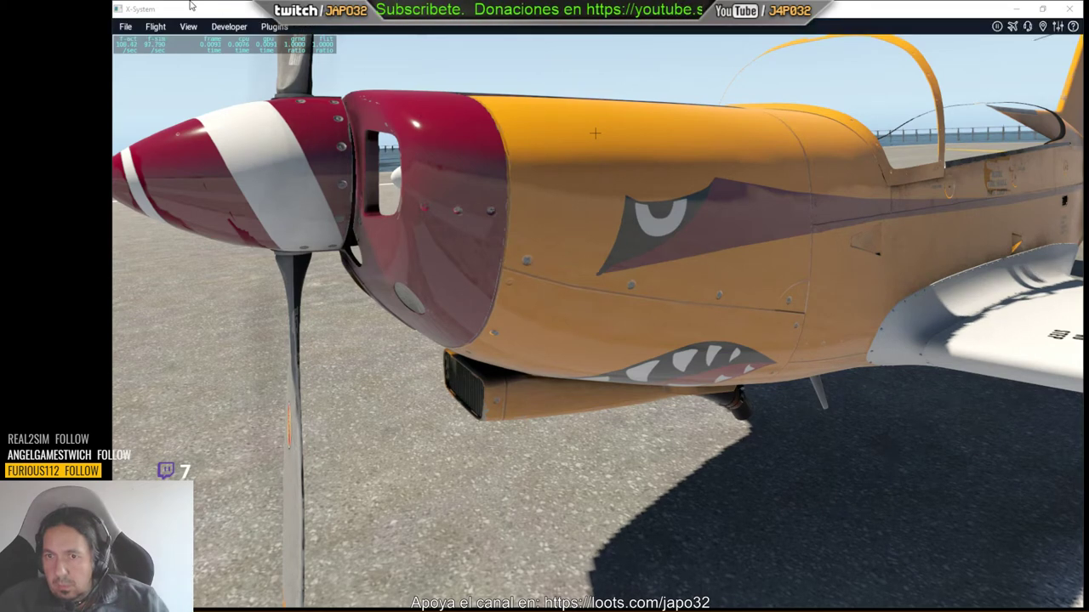
left_click(229, 26)
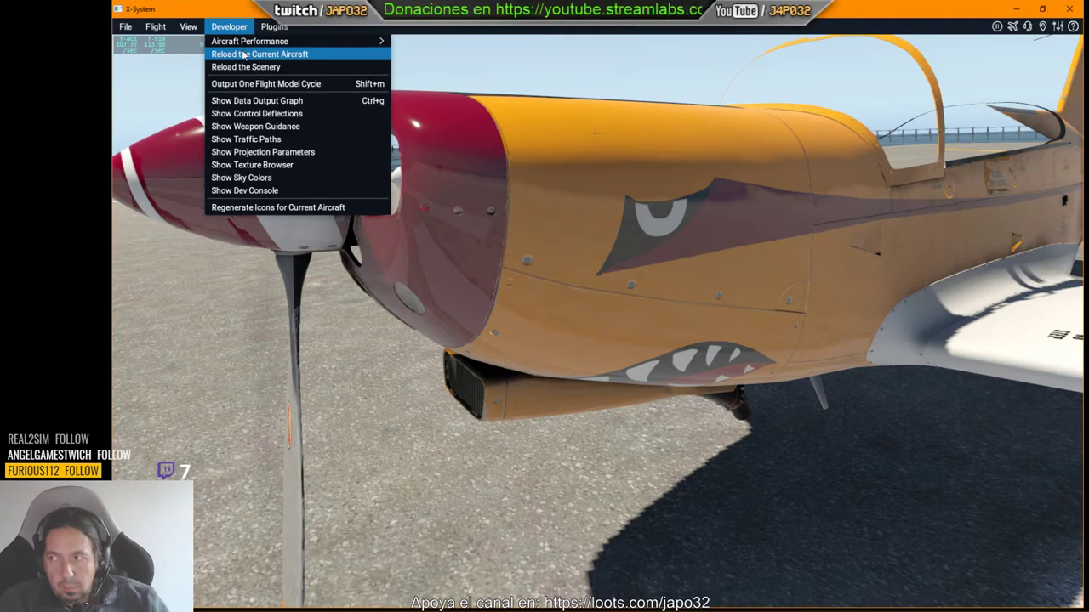
left_click(245, 54)
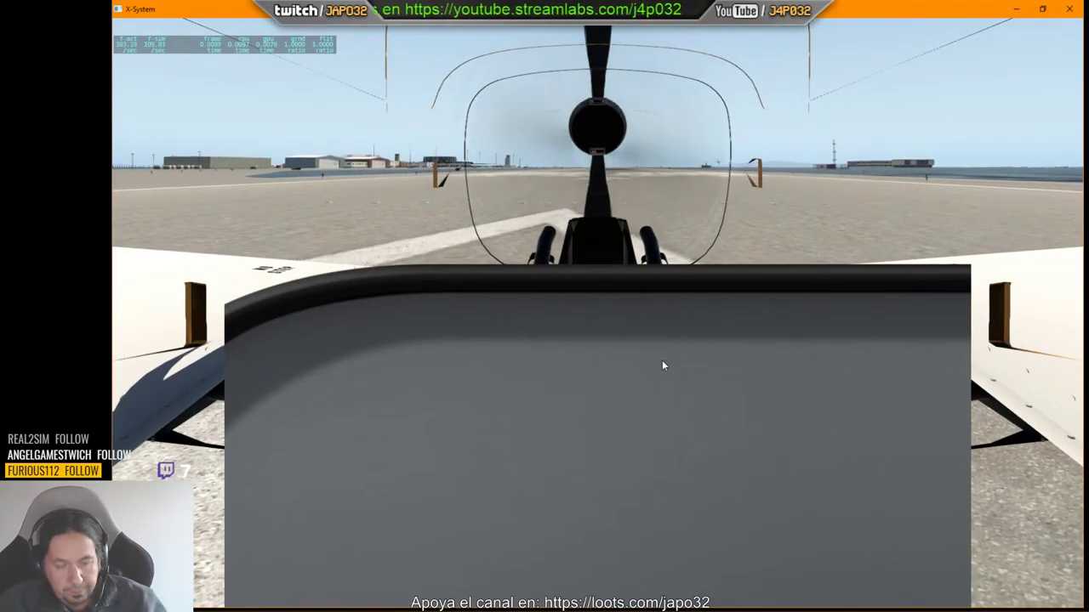
Orbit the close external view around the spinner, cowling and shark-mouth nose to inspect the new textures.
key("shift+8")
key("shift+9")
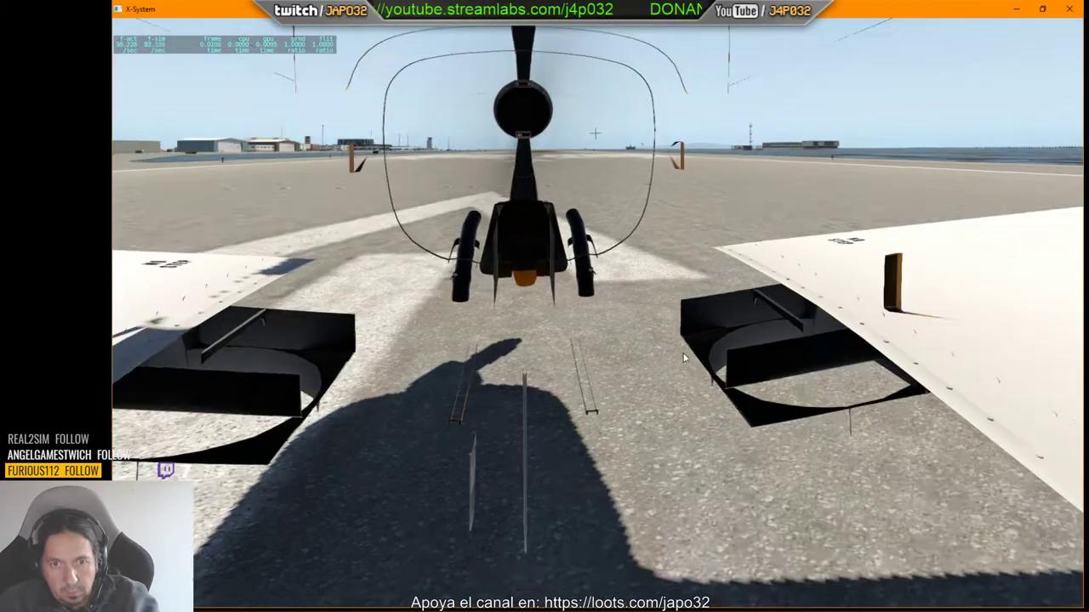
left_click_drag(683, 357, 926, 289)
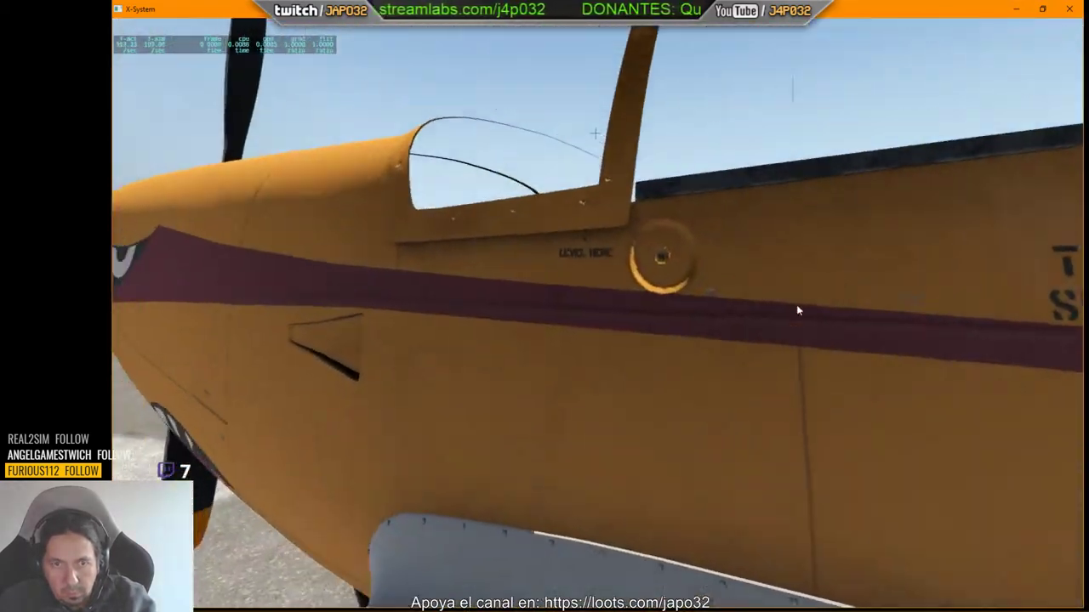
key("Left")
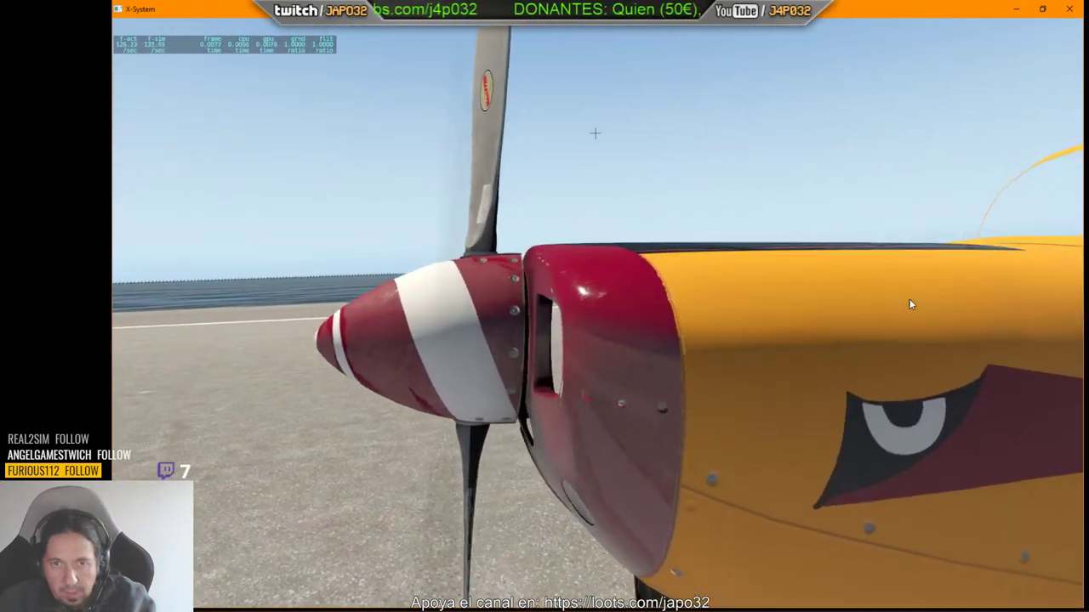
mouse_move(909, 304)
left_mouse_down()
mouse_move(861, 336)
mouse_move(868, 366)
mouse_move(939, 397)
left_mouse_up()
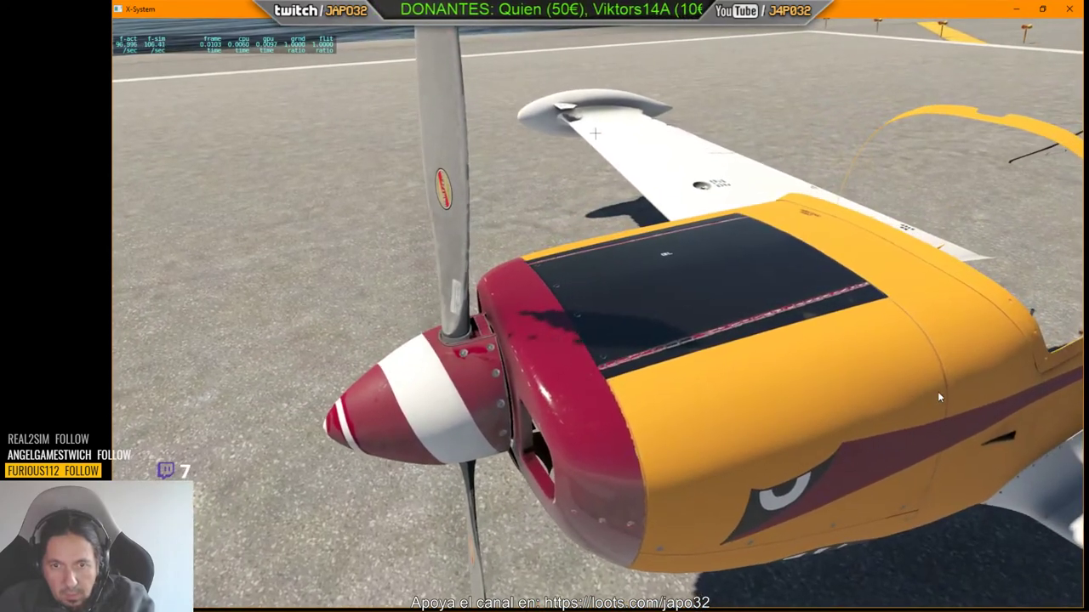
key("Down")
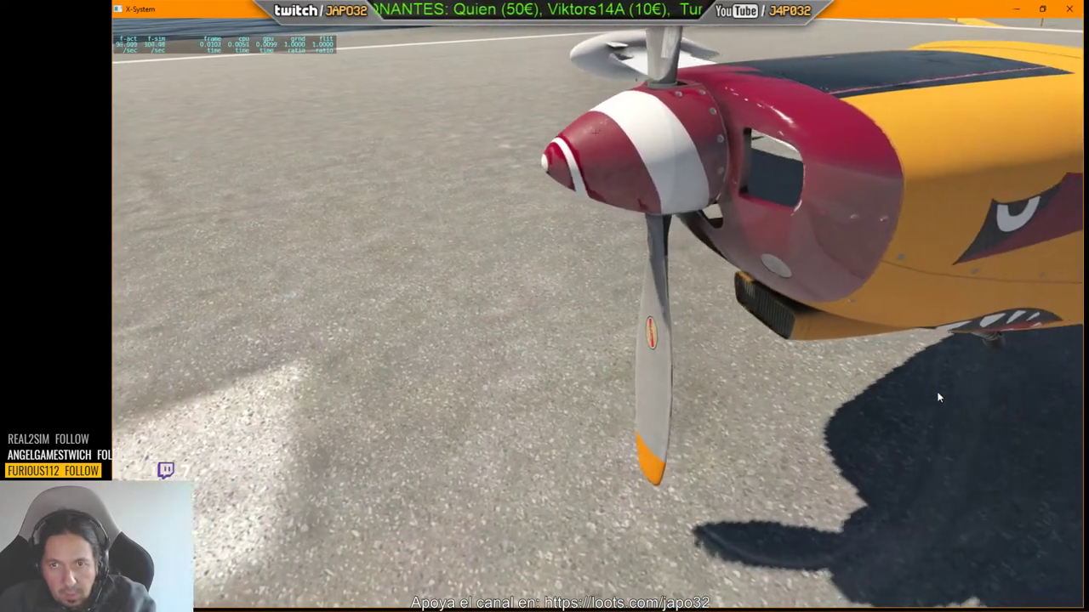
key("Right")
mouse_move(729, 368)
left_mouse_down()
mouse_move(841, 412)
mouse_move(696, 247)
mouse_move(682, 254)
left_mouse_up()
key("Down")
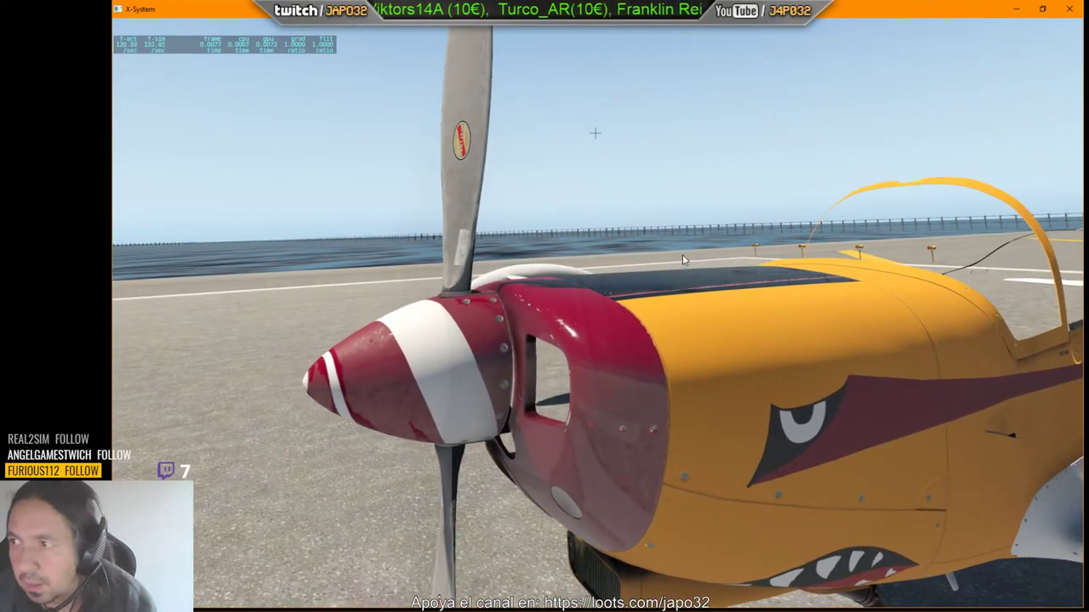
key("Left")
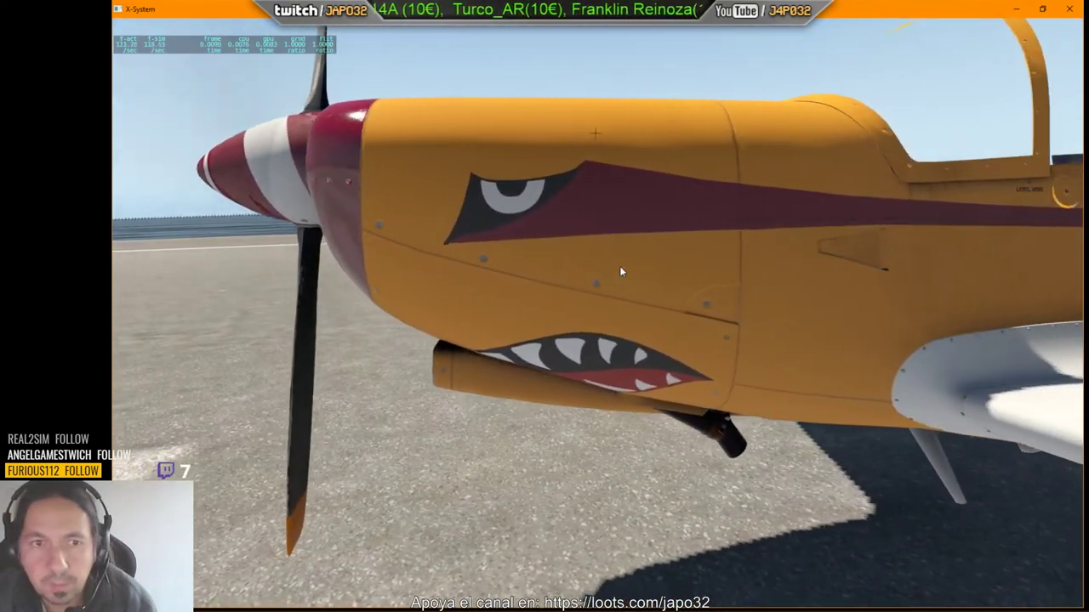
key("Left")
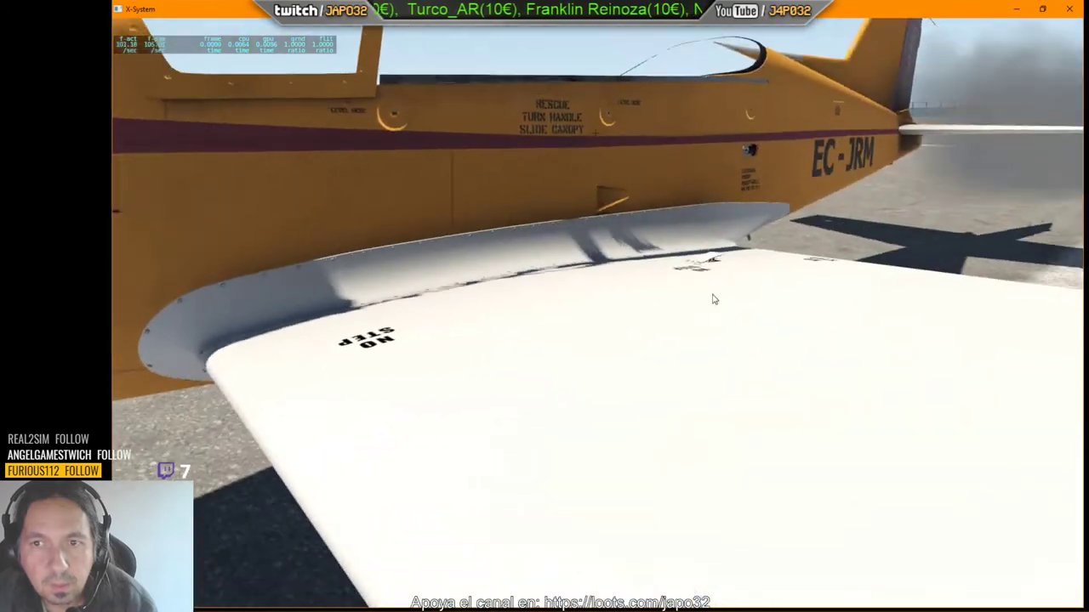
key("Right")
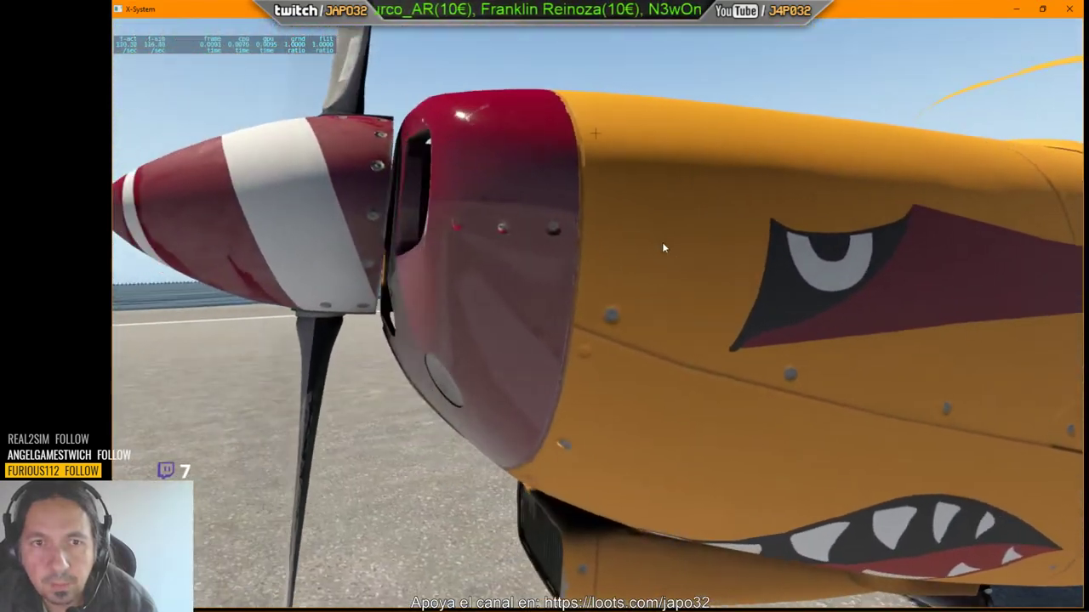
key("Right")
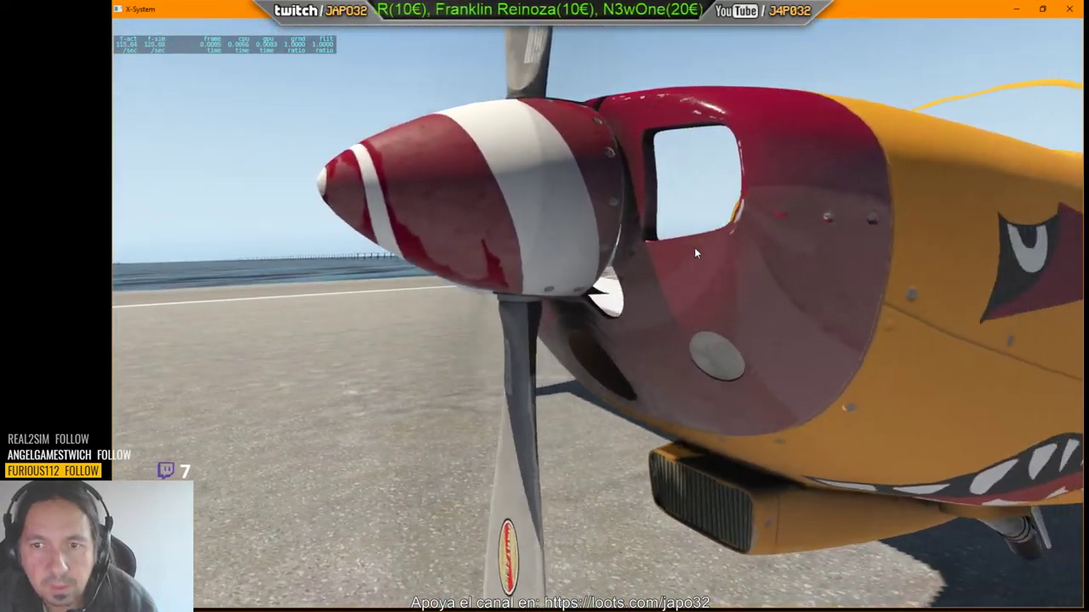
key("Left")
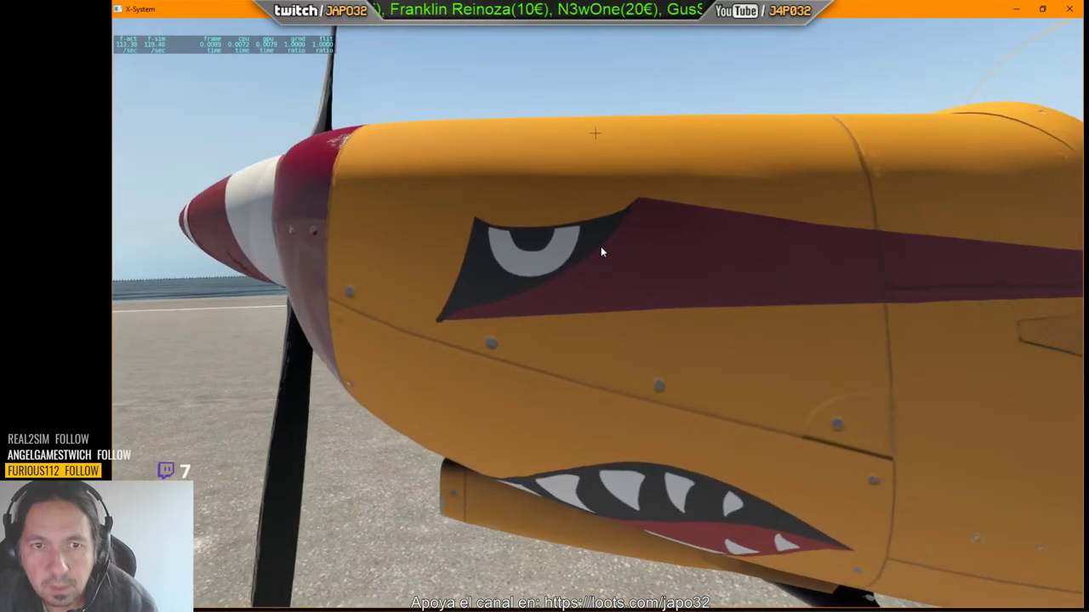
key("Left")
key("Right")
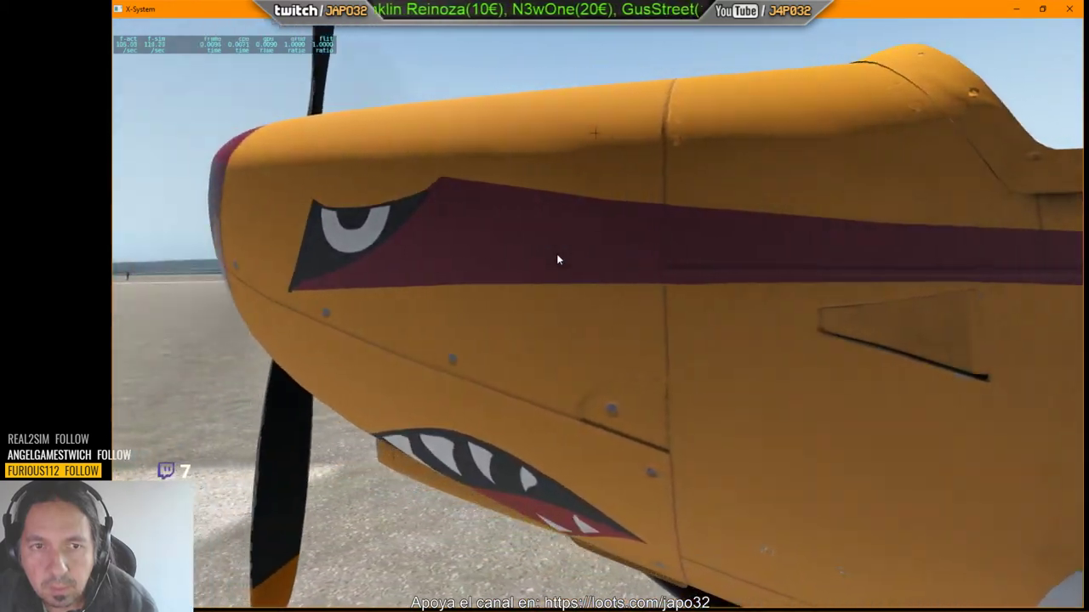
mouse_move(557, 258)
right_mouse_down()
mouse_move(613, 272)
mouse_move(702, 257)
mouse_move(595, 264)
right_mouse_up()
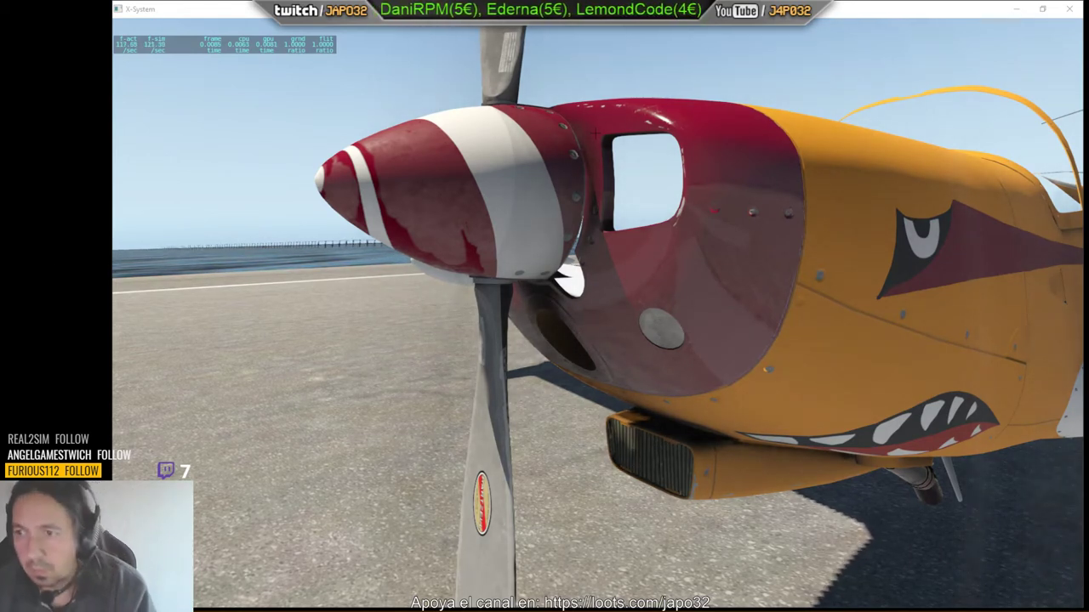
Open Substance Painter's texture export dialog, keeping Dilation infinite padding.
key("alt+Tab")
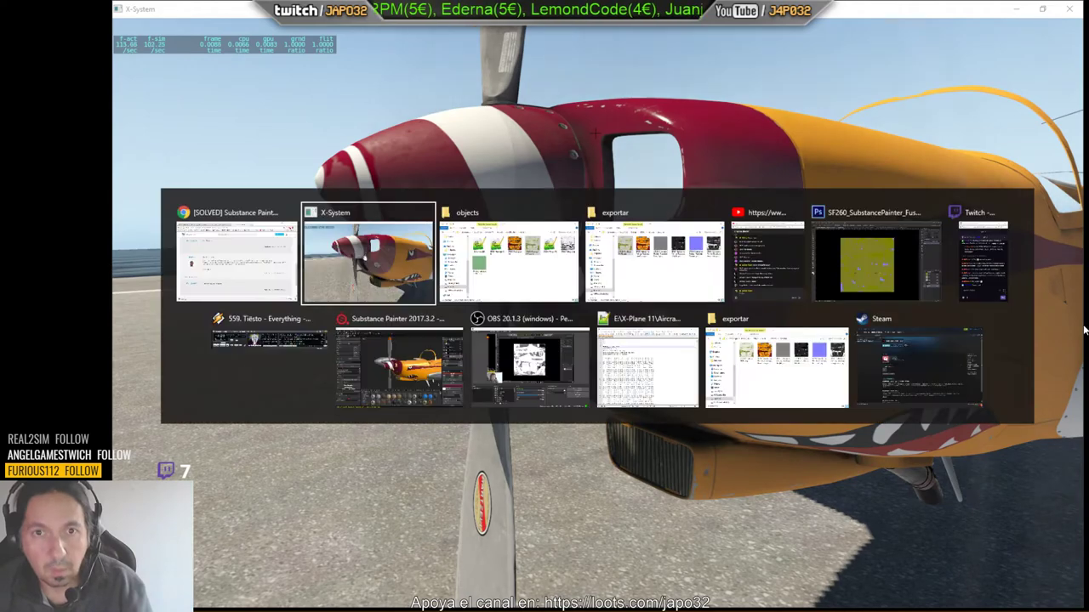
key("alt+Tab")
key("alt+Tab")
key("alt+Tab")
key("alt+Tab")
key("alt+Tab")
key("alt+Tab")
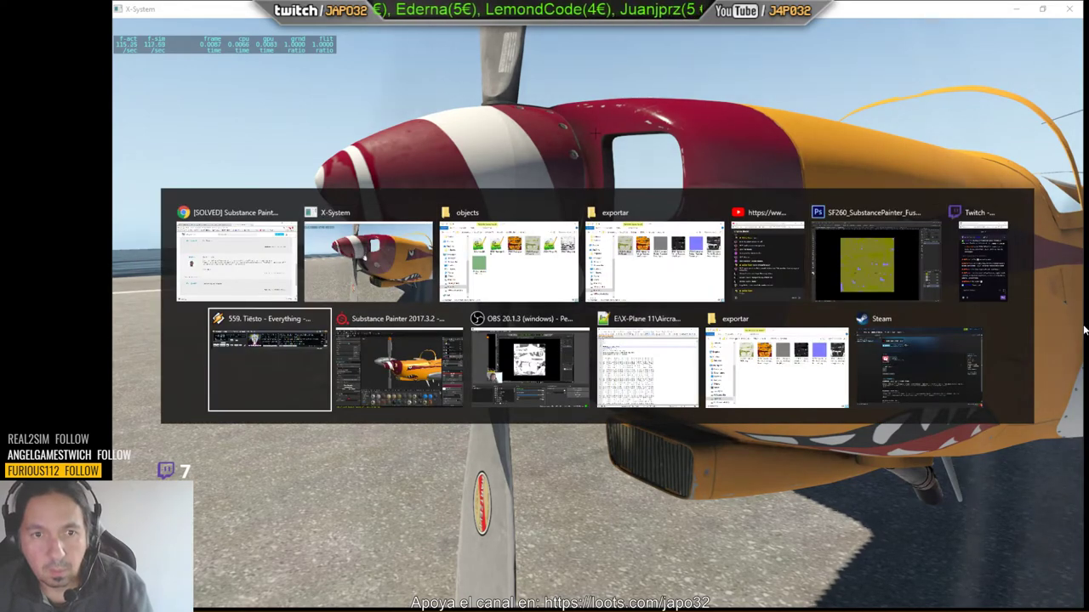
key("alt+Tab")
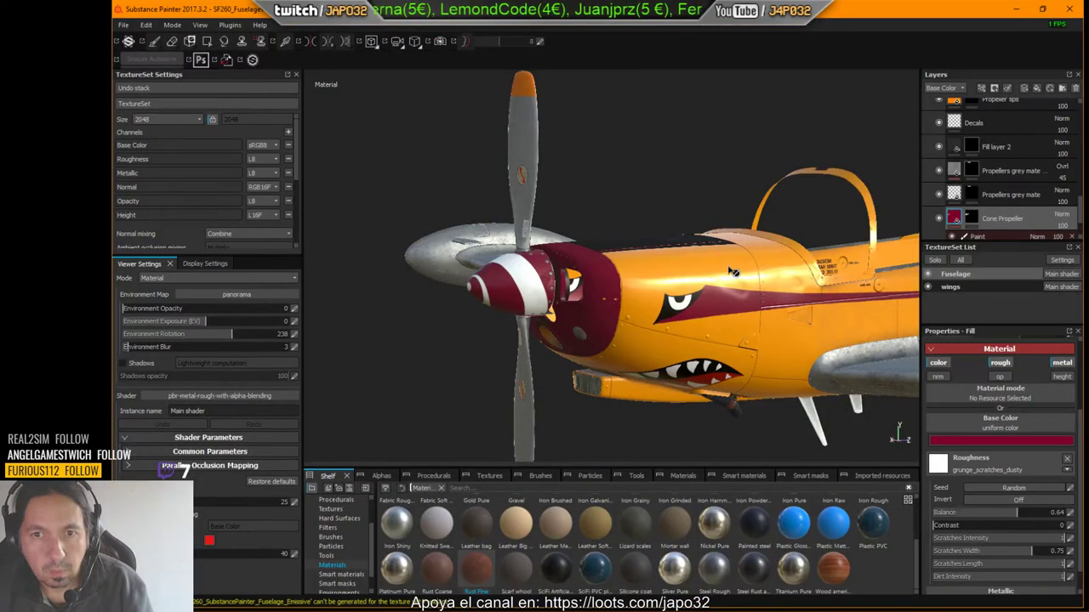
right_click(715, 206)
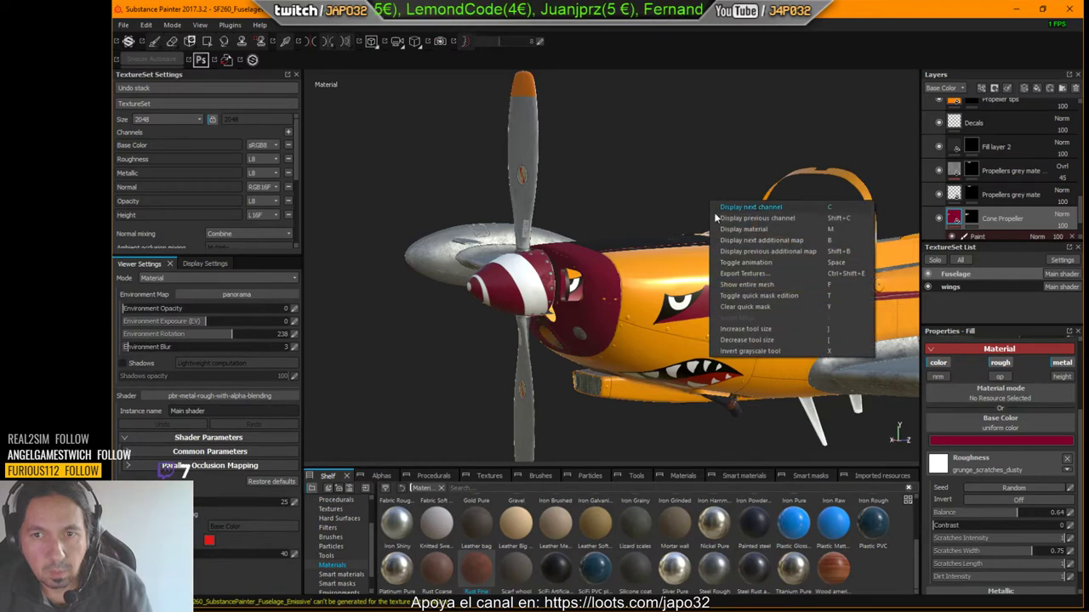
left_click(735, 278)
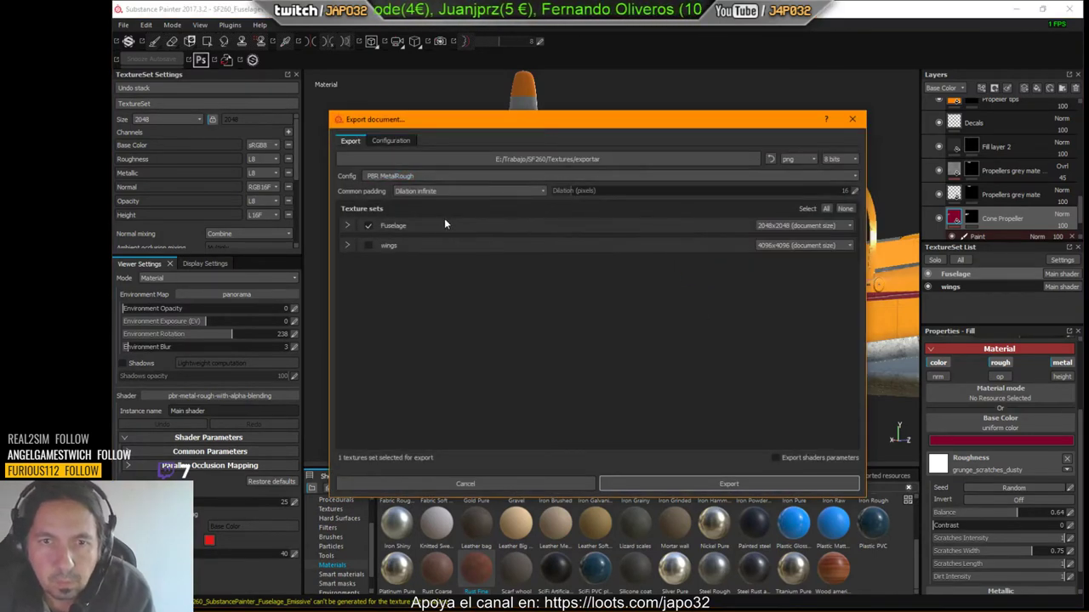
left_click(502, 191)
left_click(501, 191)
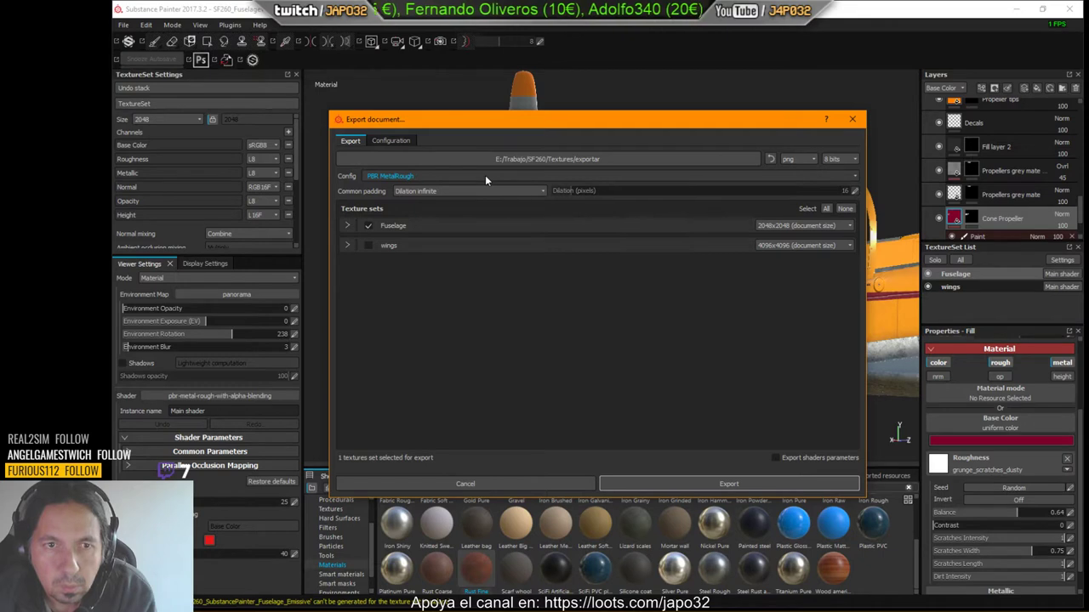
Set the export config to X-Plane and export the Fuselage textures.
left_click(484, 175)
left_click(485, 175)
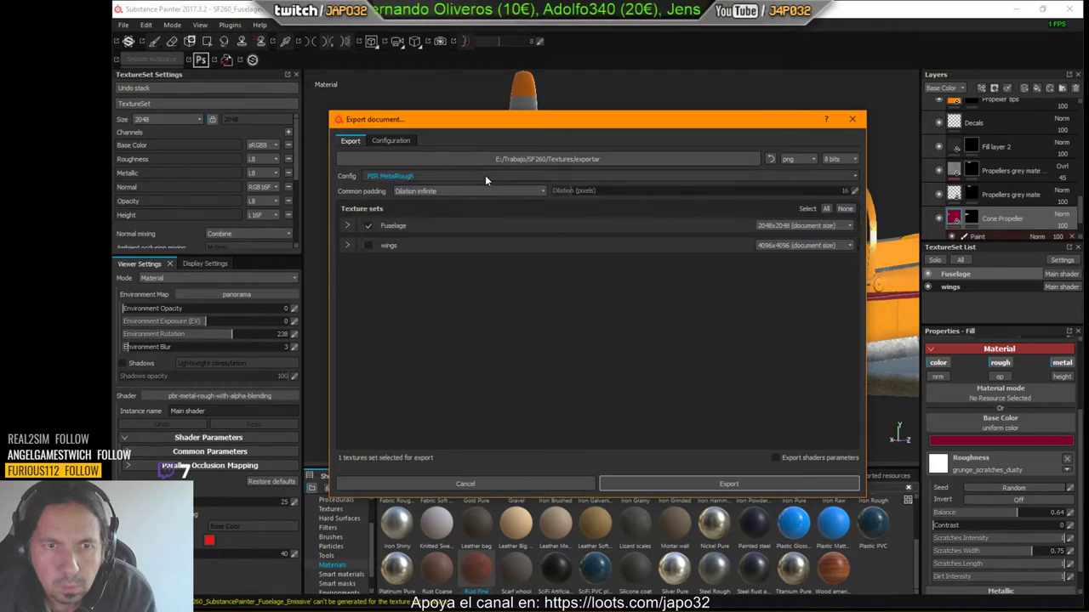
left_click(485, 175)
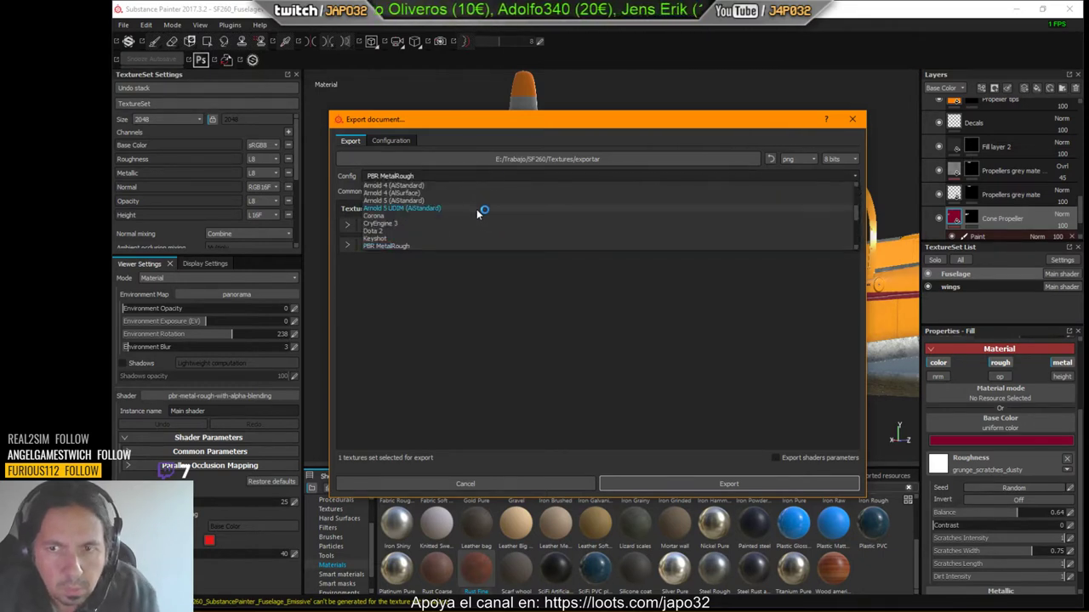
scroll(482, 218, "down", 5)
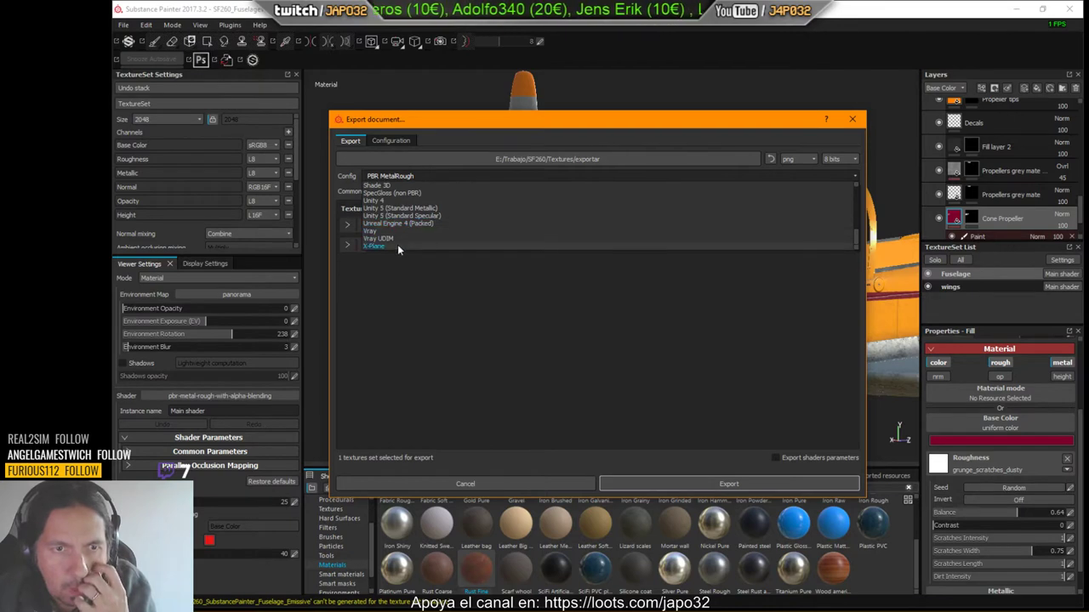
left_click(398, 244)
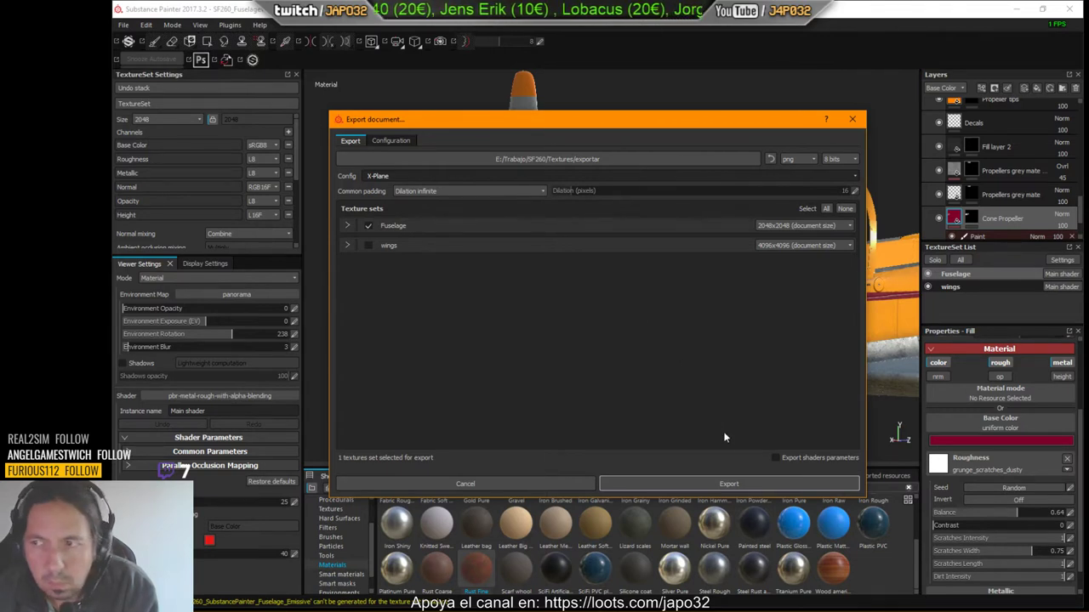
left_click(729, 483)
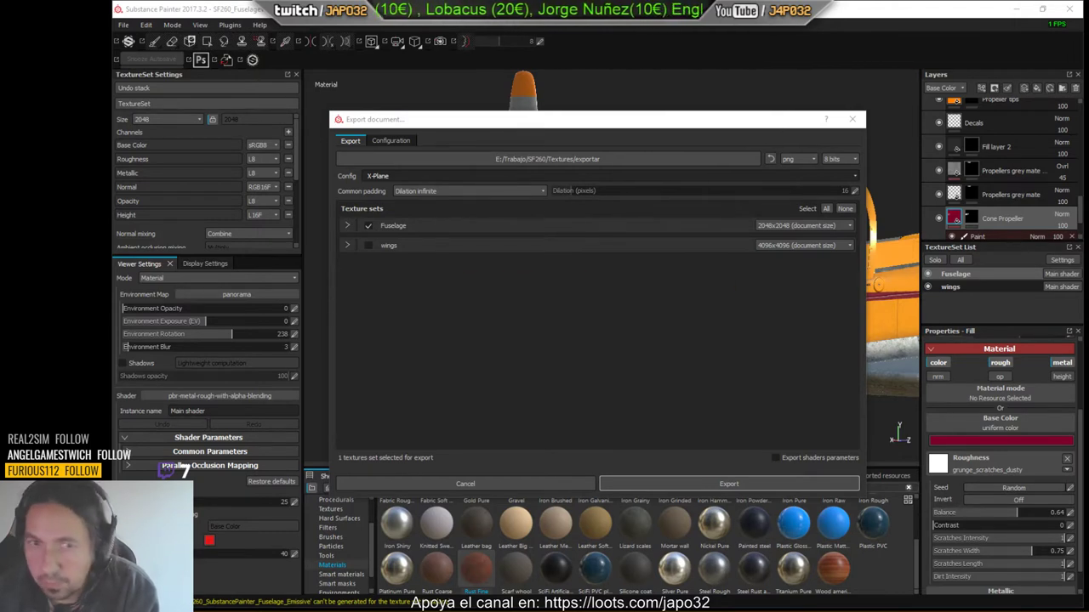
left_click(734, 485)
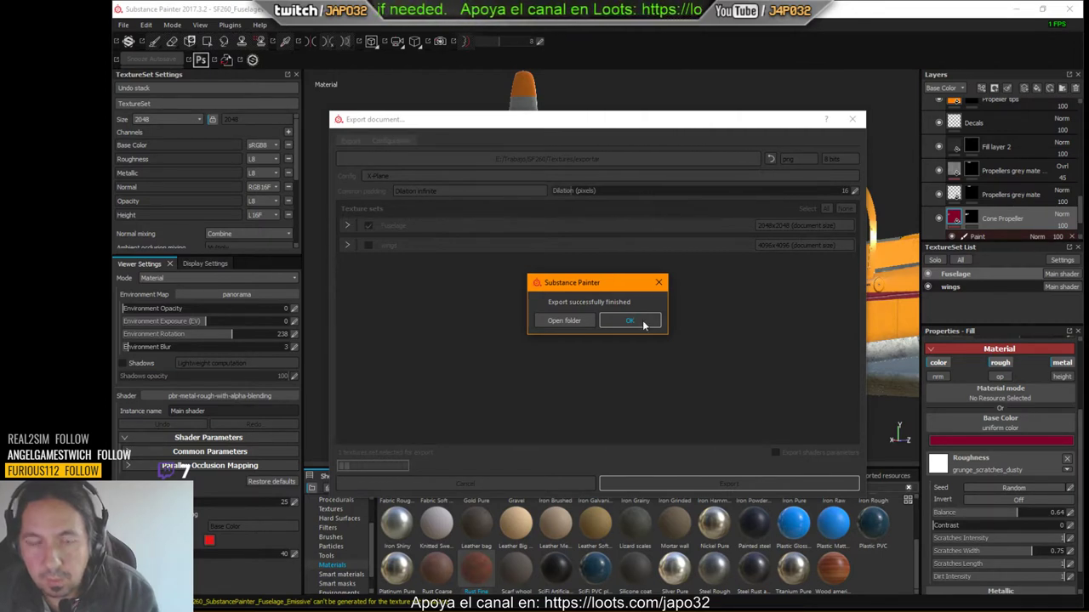
left_click(644, 324)
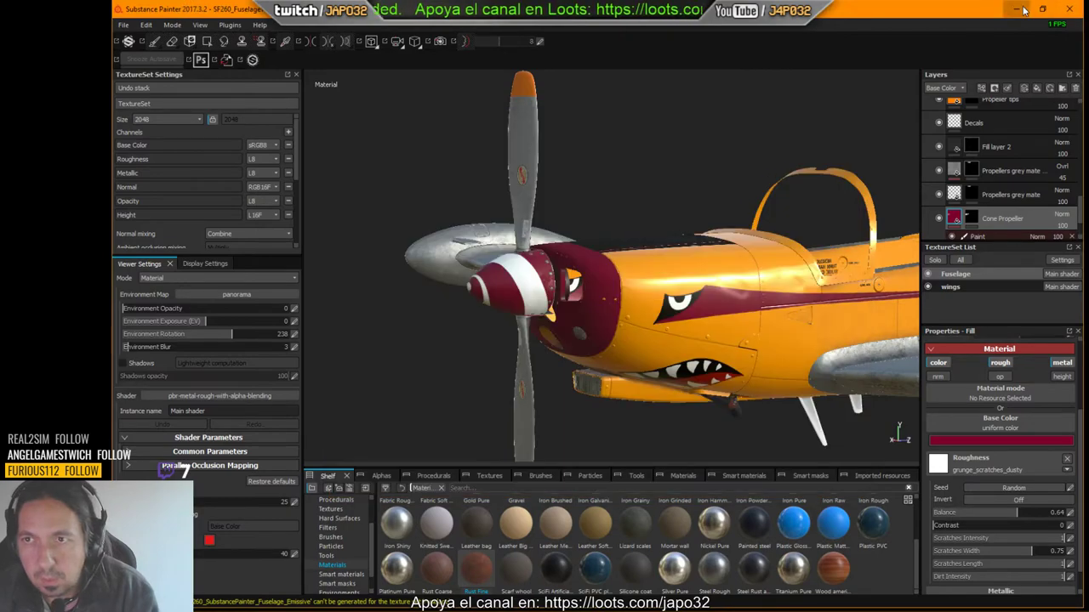
Close the old Fuselage Metallic, Roughness and Normal documents without saving the Normal changes.
key("alt+Tab")
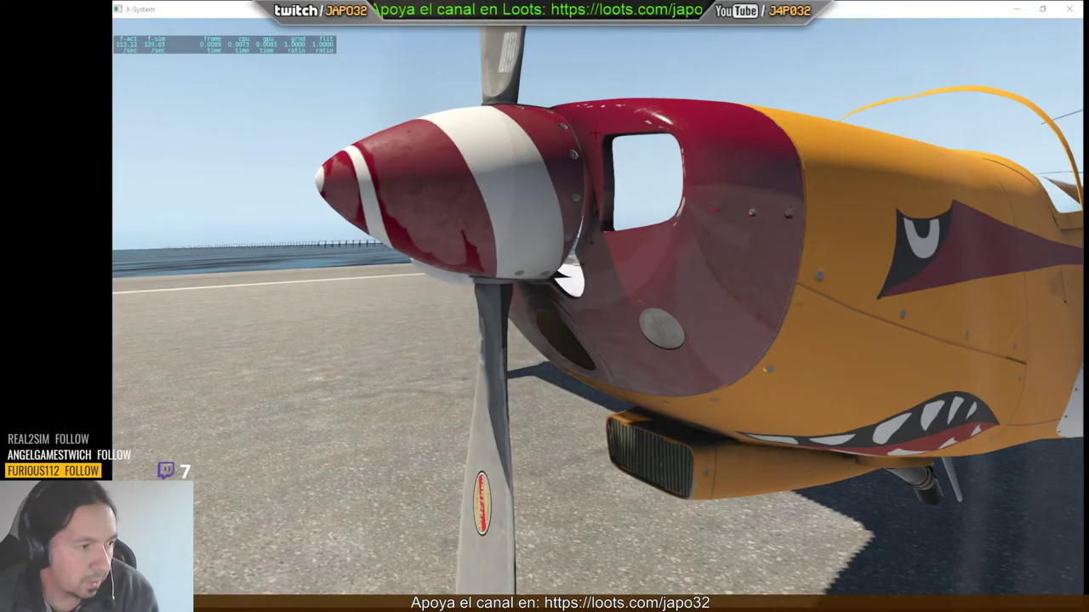
key("alt+Tab")
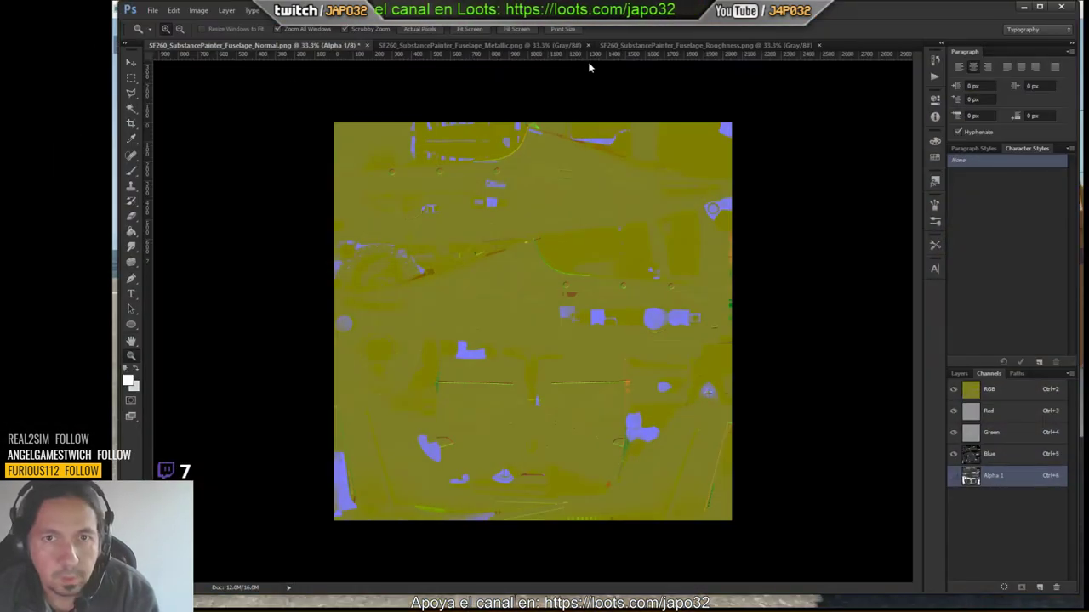
left_click(586, 45)
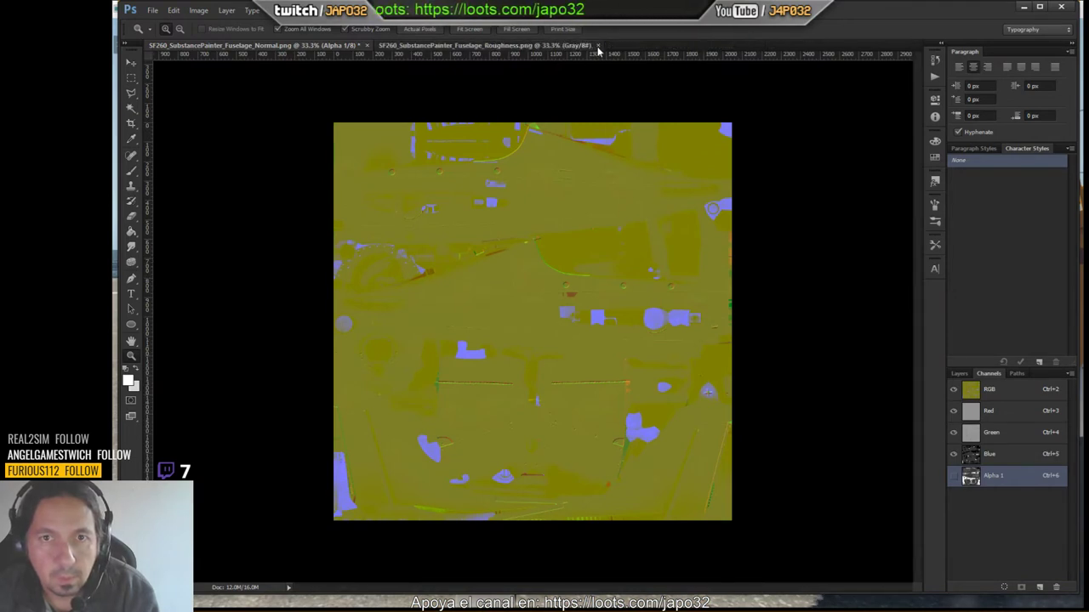
left_click(595, 46)
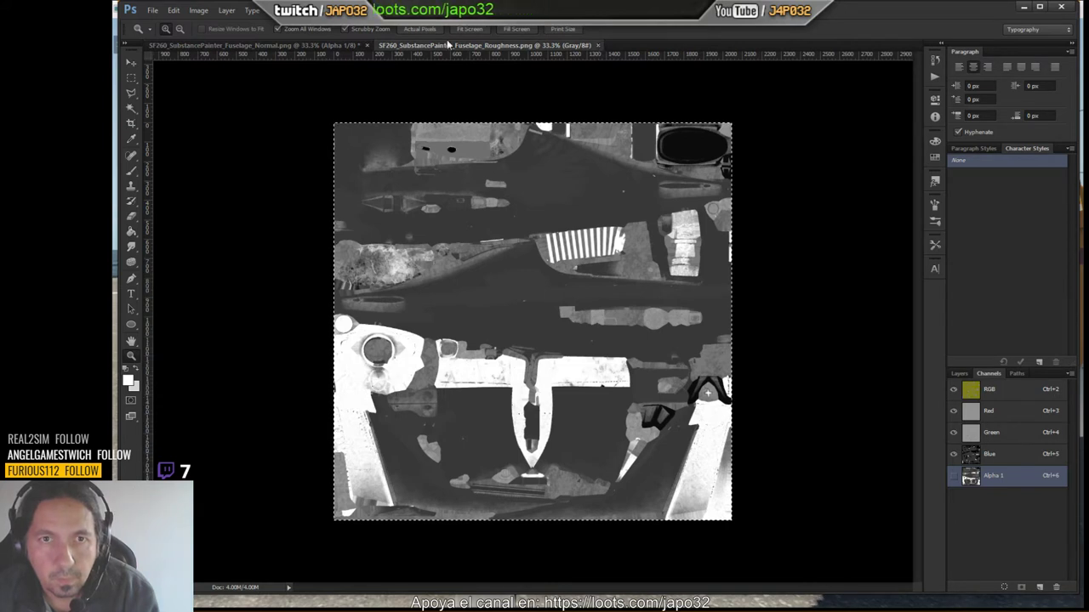
key("ctrl+w")
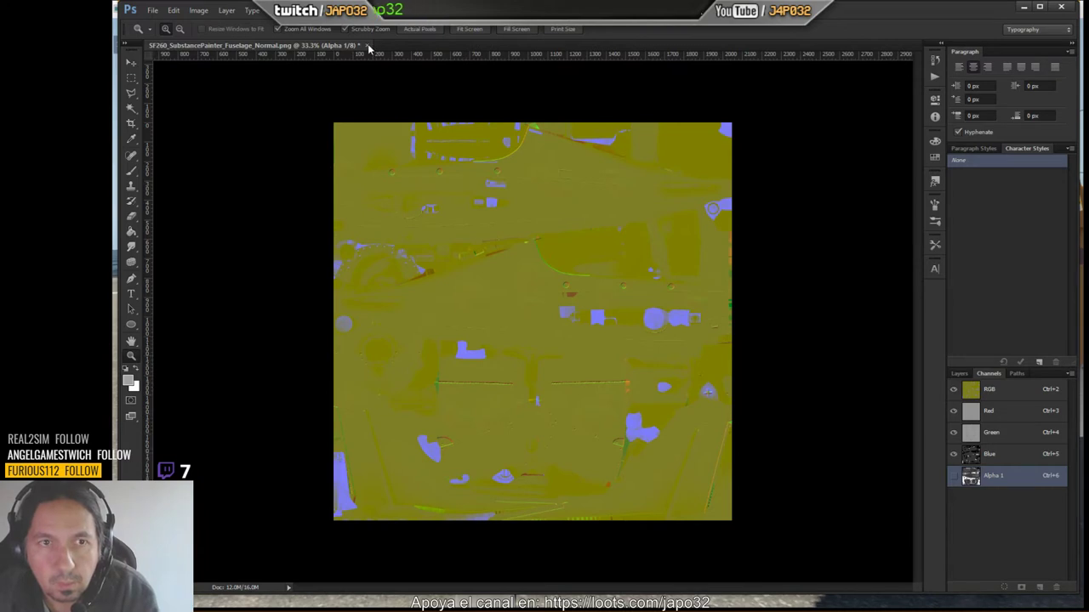
left_click(367, 46)
left_click(606, 318)
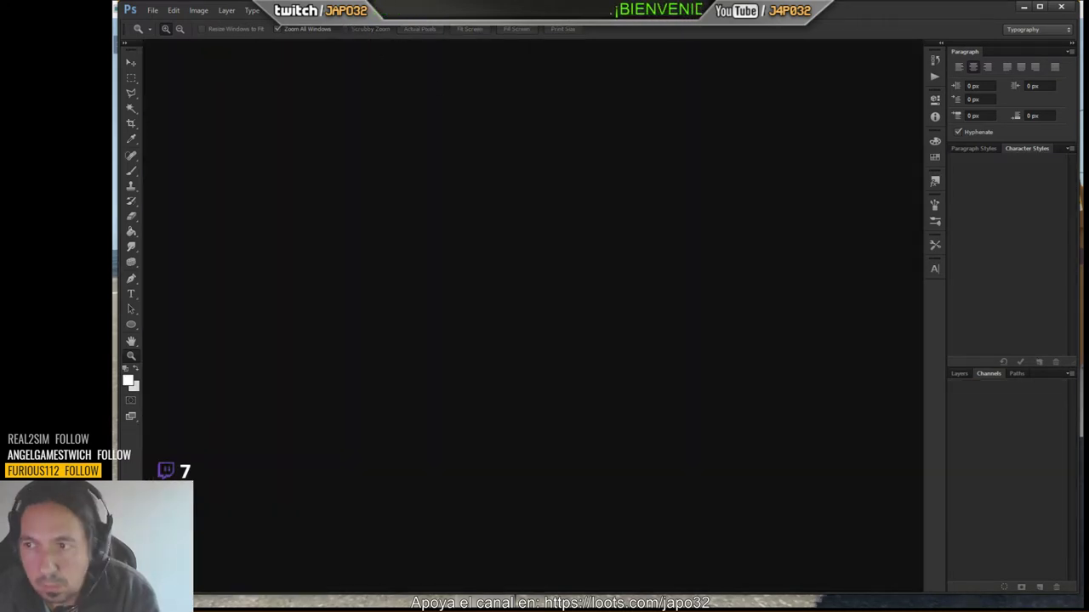
Open Fuselage_NML.png with alpha as a separate channel and view its Alpha 1 channel.
left_click_drag(632, 272, 639, 287)
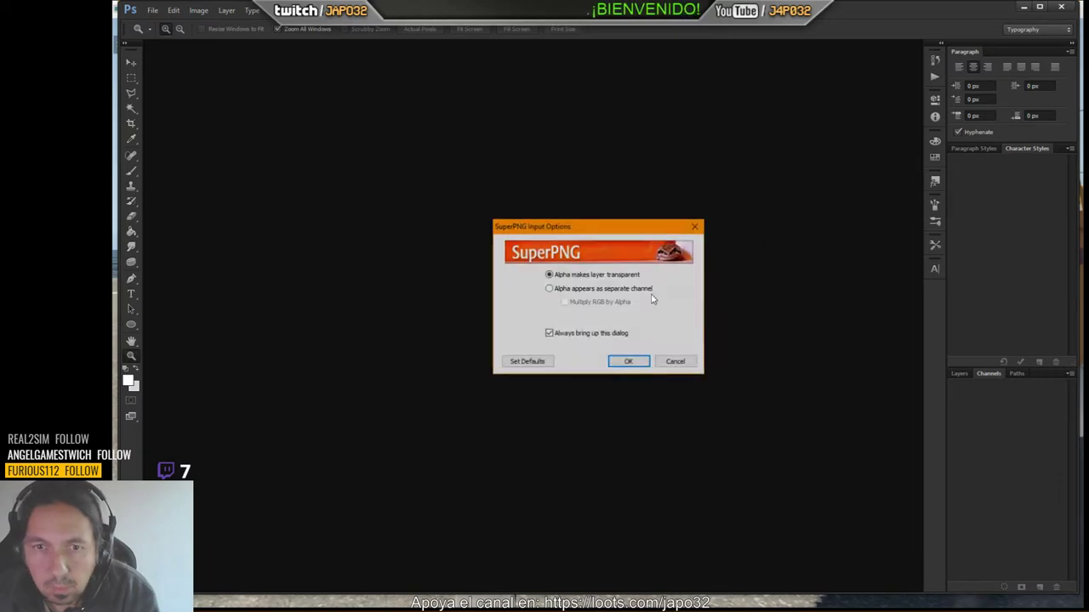
left_click(596, 289)
left_click(629, 361)
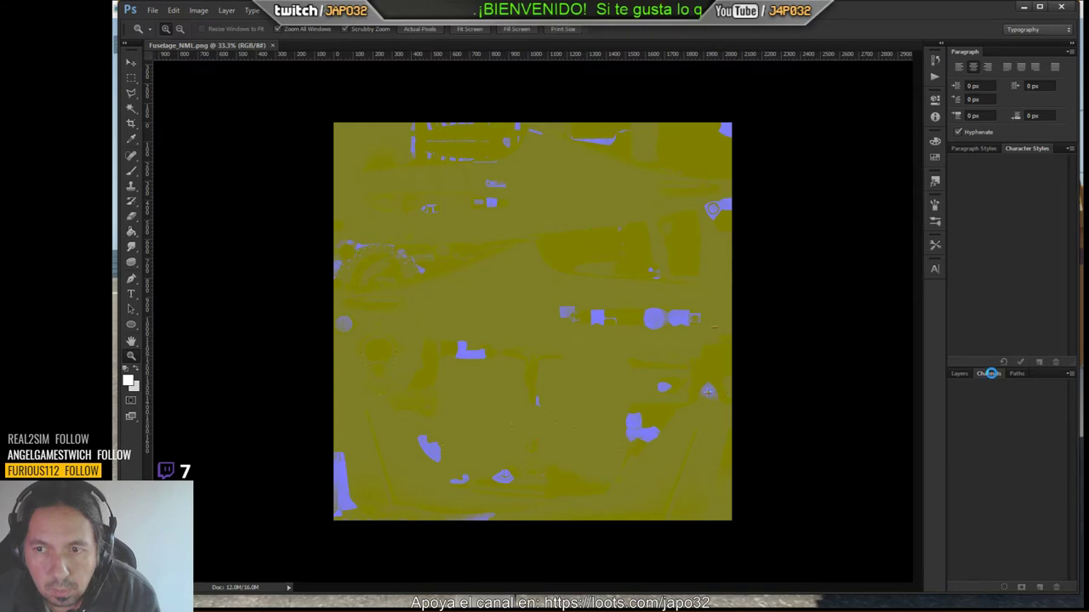
left_click(971, 475)
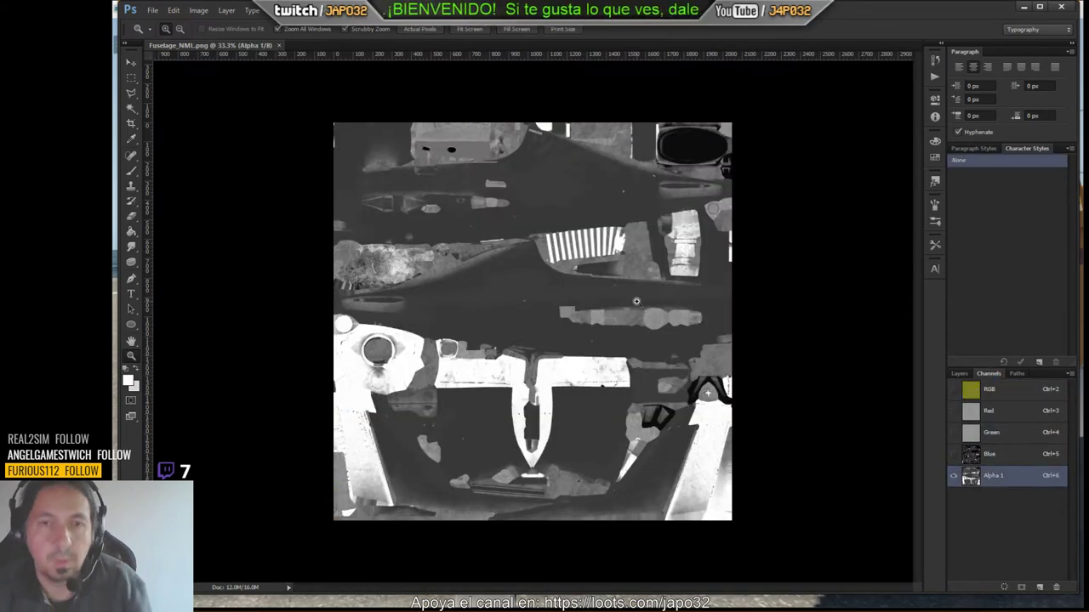
key("alt+Tab")
key("alt+Tab")
key("alt+Tab")
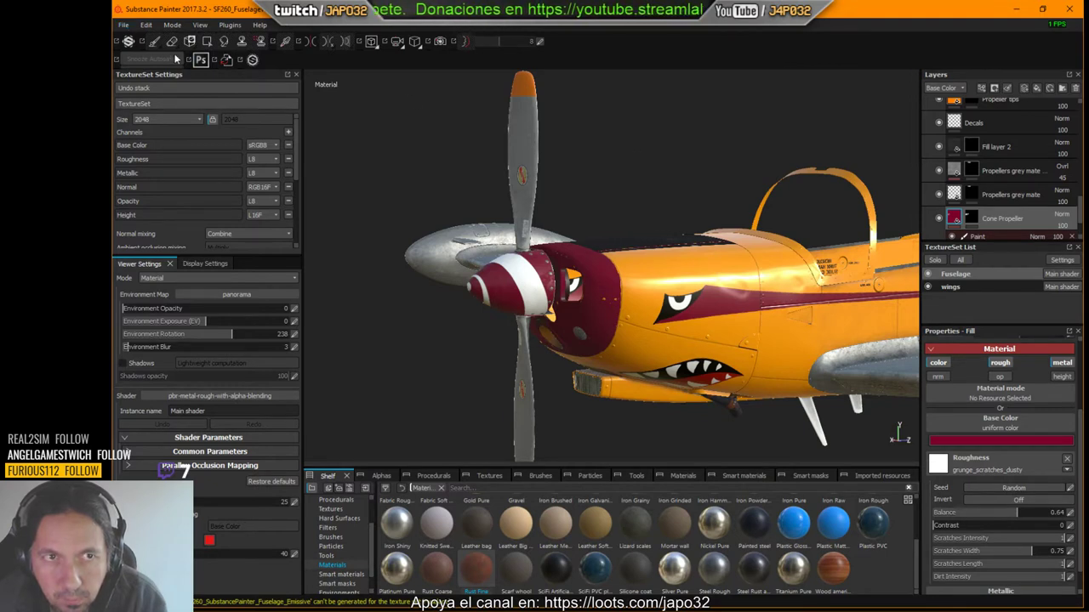
Save the project as backup.spp, overwriting the existing file.
left_click(124, 27)
left_click(140, 130)
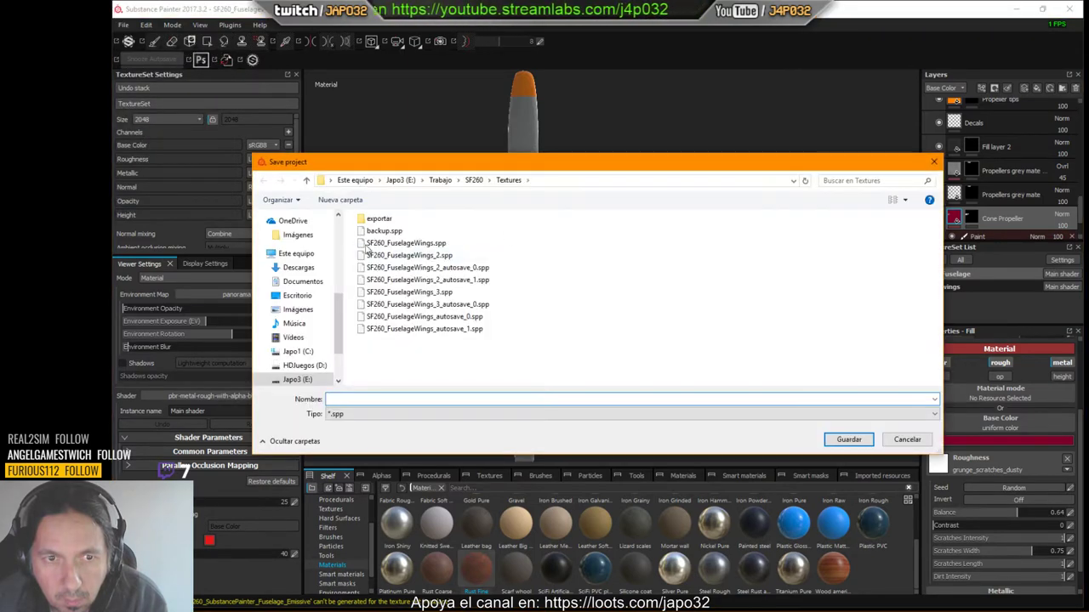
left_click(374, 232)
left_click(848, 441)
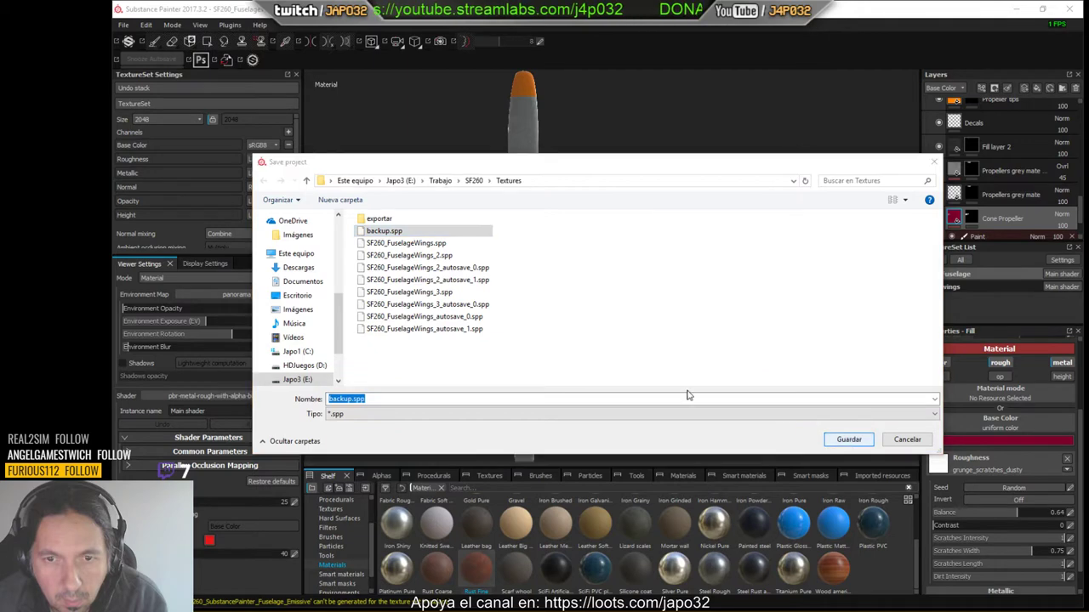
left_click(629, 330)
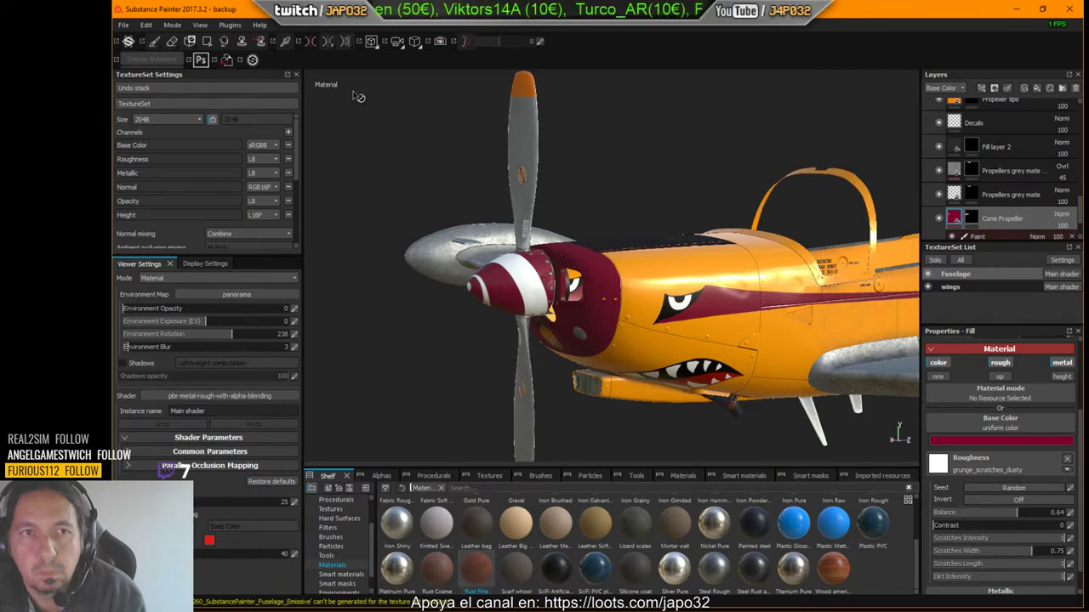
Show the X-Plane preset in the export Configuration tab, with its $textureSet and $textureSet_NML maps.
right_click(485, 157)
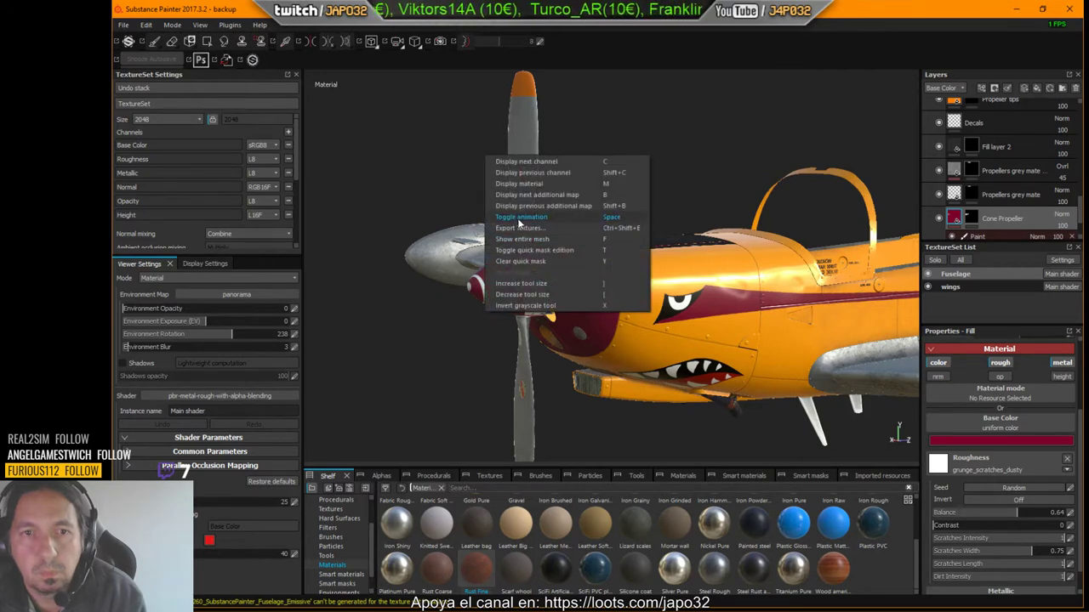
left_click(520, 228)
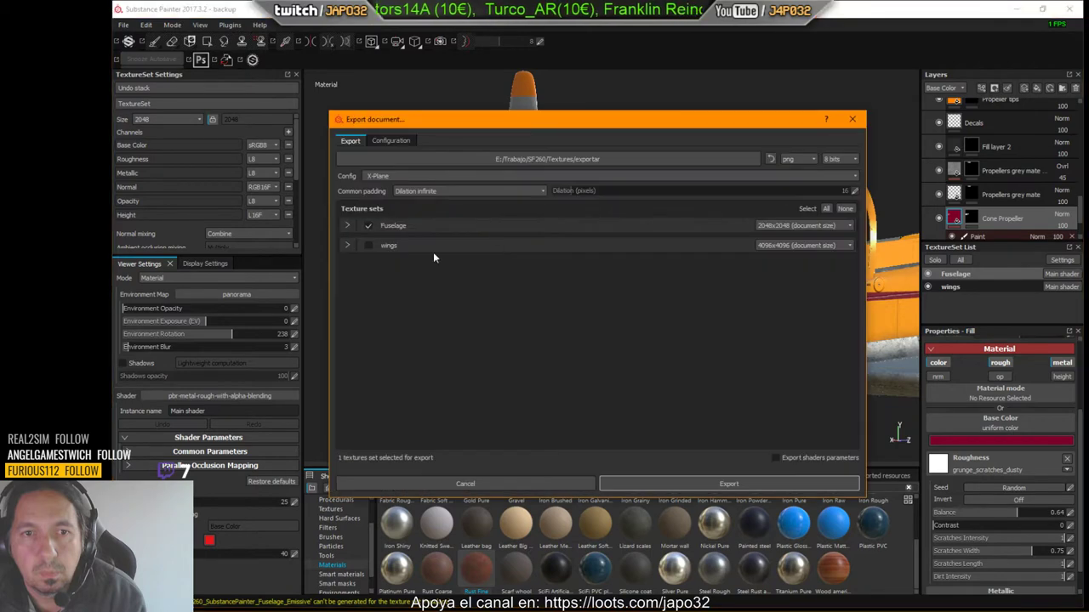
left_click(391, 141)
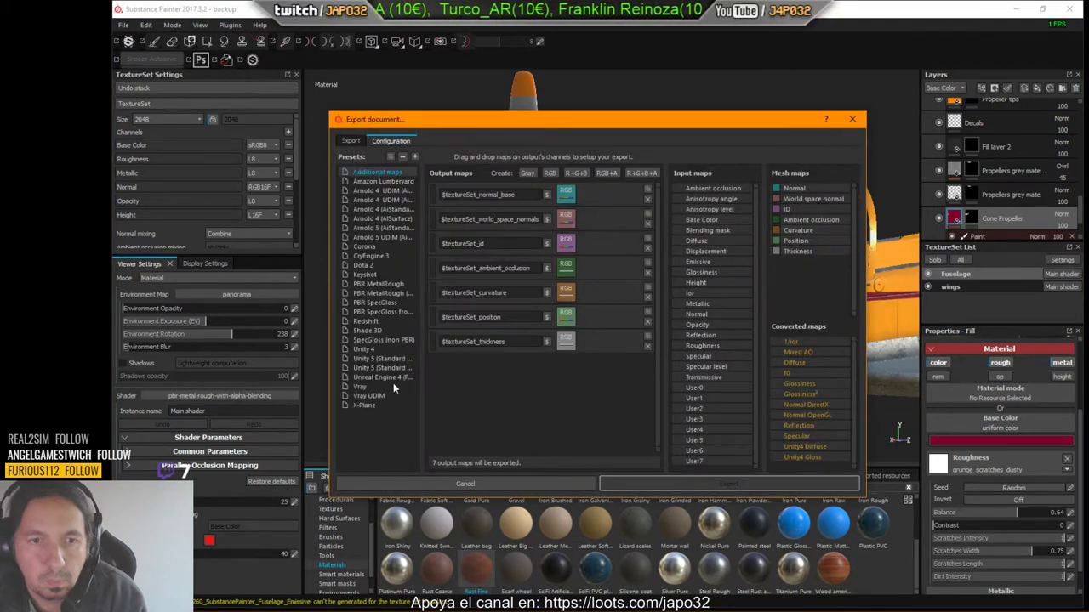
left_click(373, 402)
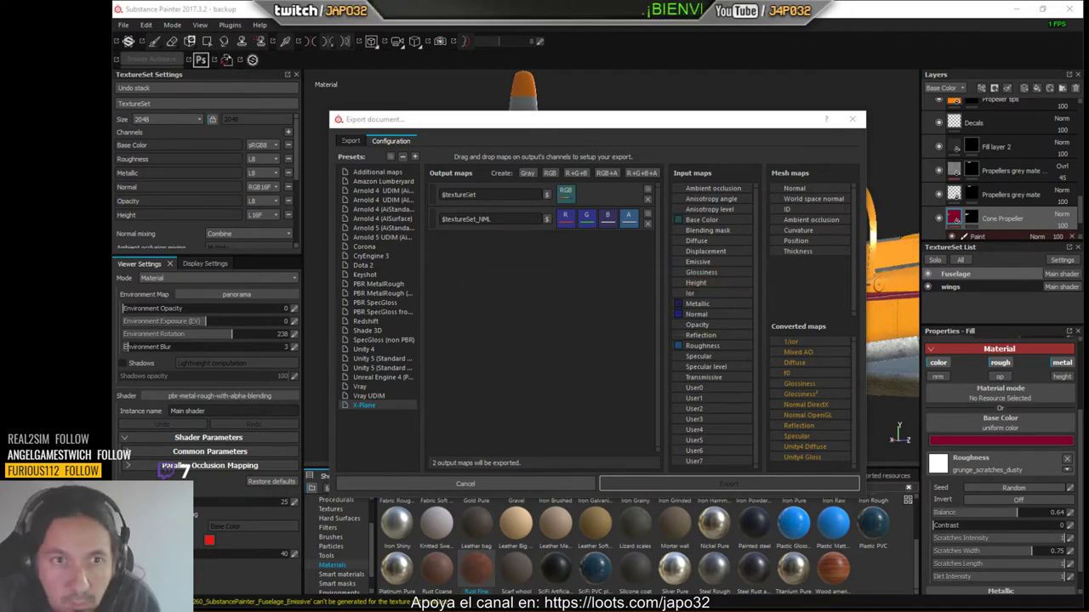
Switch the export config to Unreal Engine 4 (Packed) and export the Fuselage texture set.
left_click(352, 141)
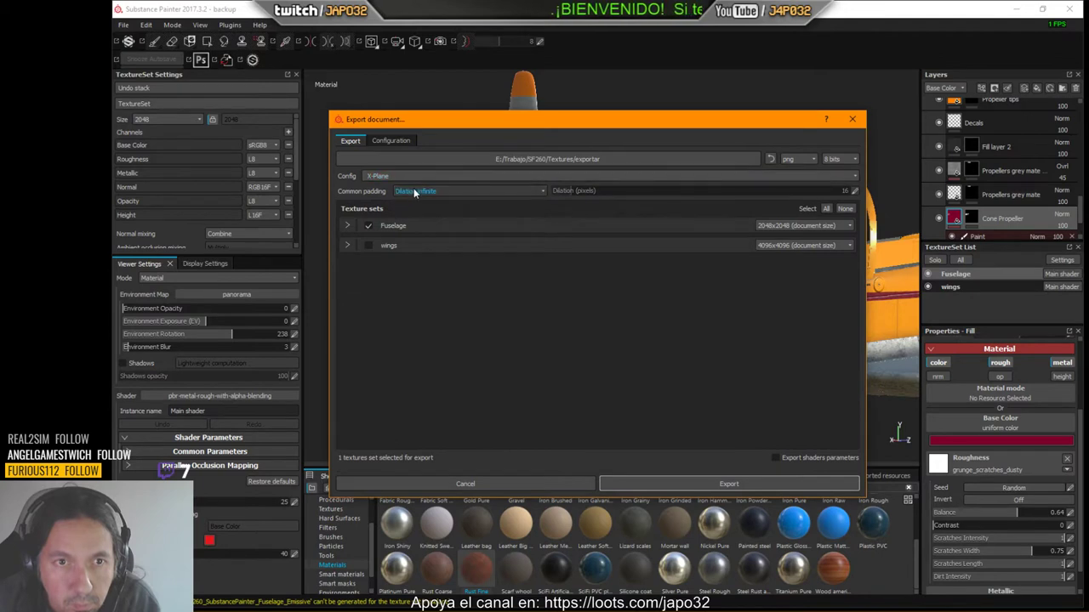
left_click(410, 177)
scroll(417, 217, "up", 5)
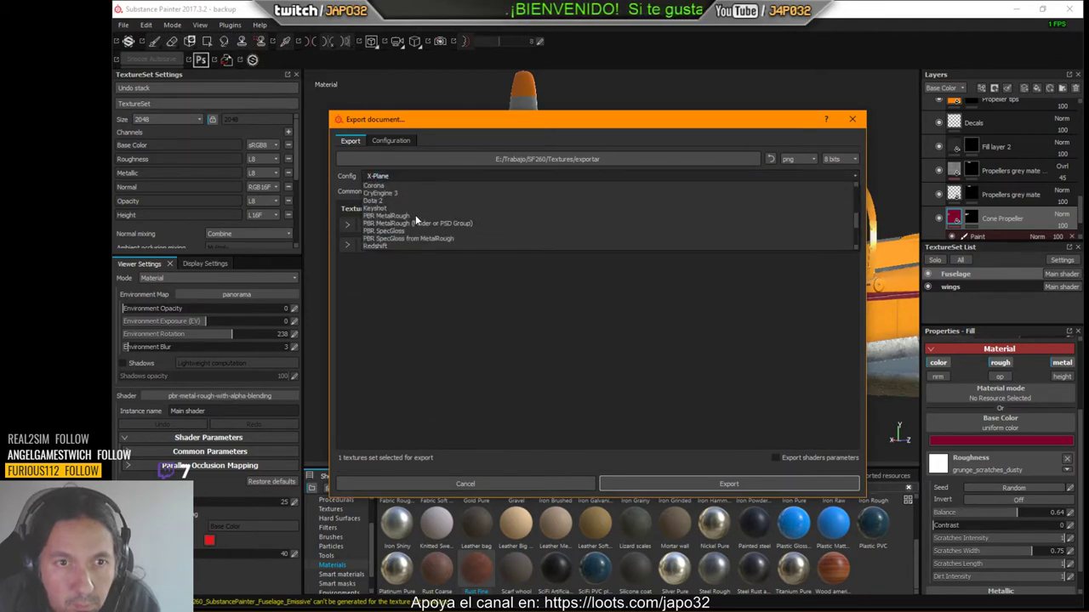
scroll(415, 214, "up", 3)
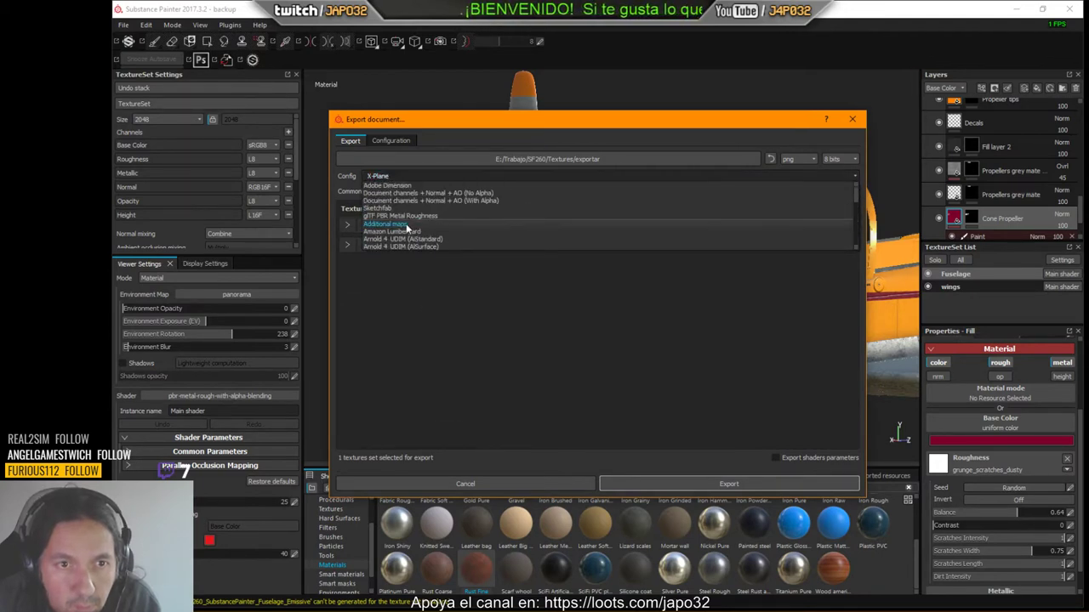
scroll(405, 226, "down", 1)
scroll(405, 225, "down", 2)
scroll(405, 226, "down", 2)
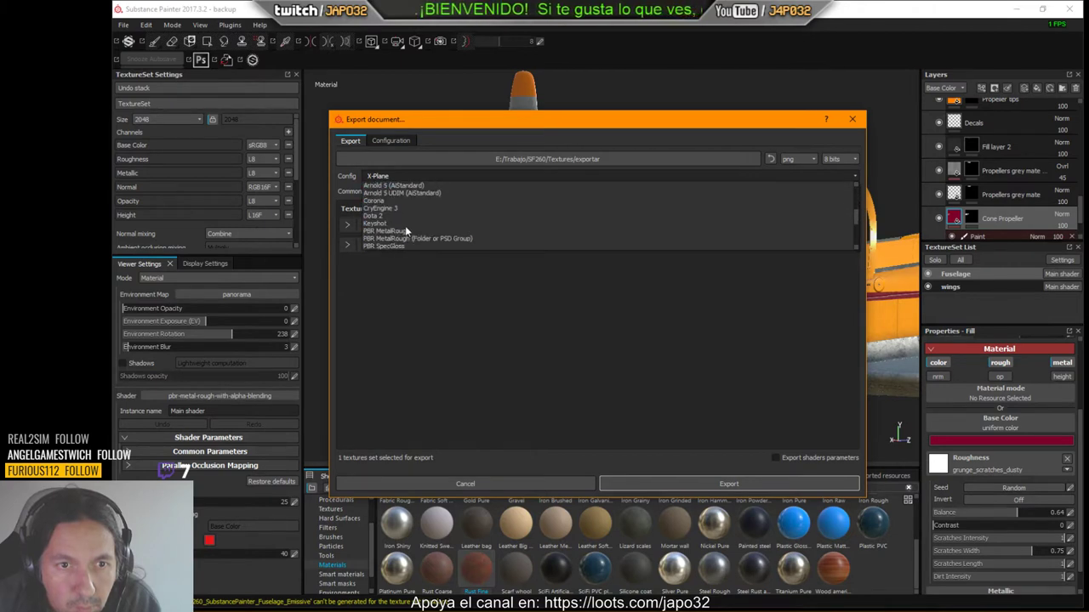
scroll(405, 226, "down", 2)
scroll(405, 226, "down", 1)
scroll(405, 225, "down", 2)
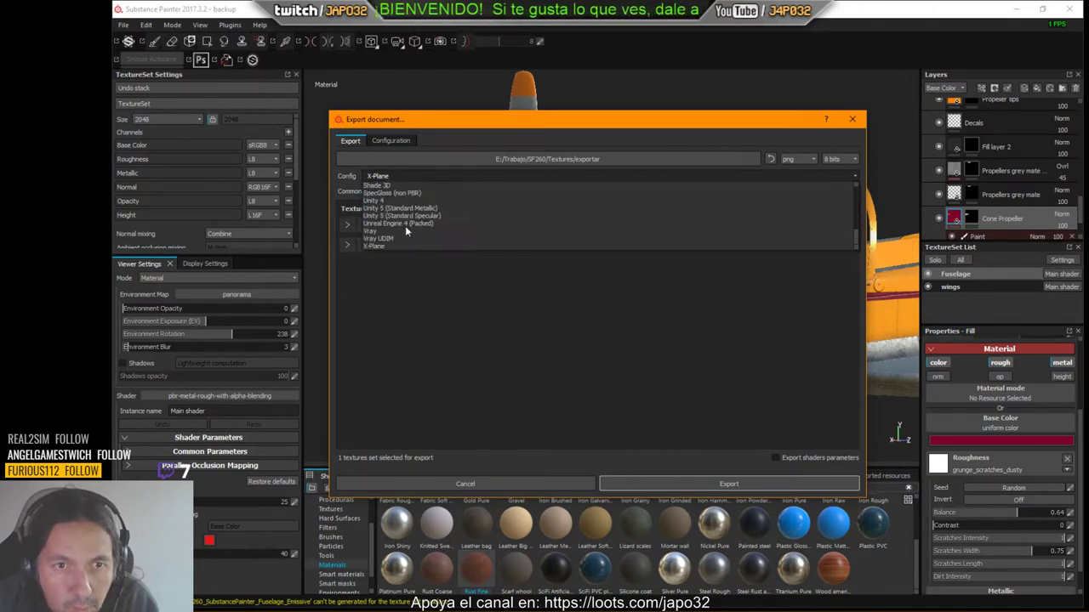
scroll(404, 225, "up", 2)
scroll(405, 225, "up", 2)
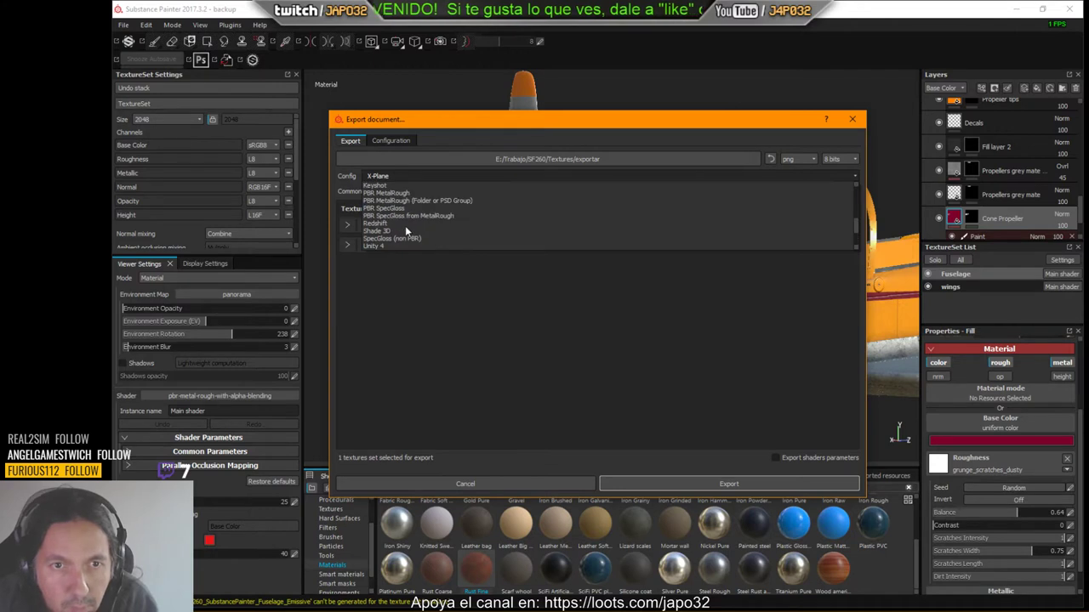
scroll(405, 225, "up", 2)
scroll(405, 226, "up", 2)
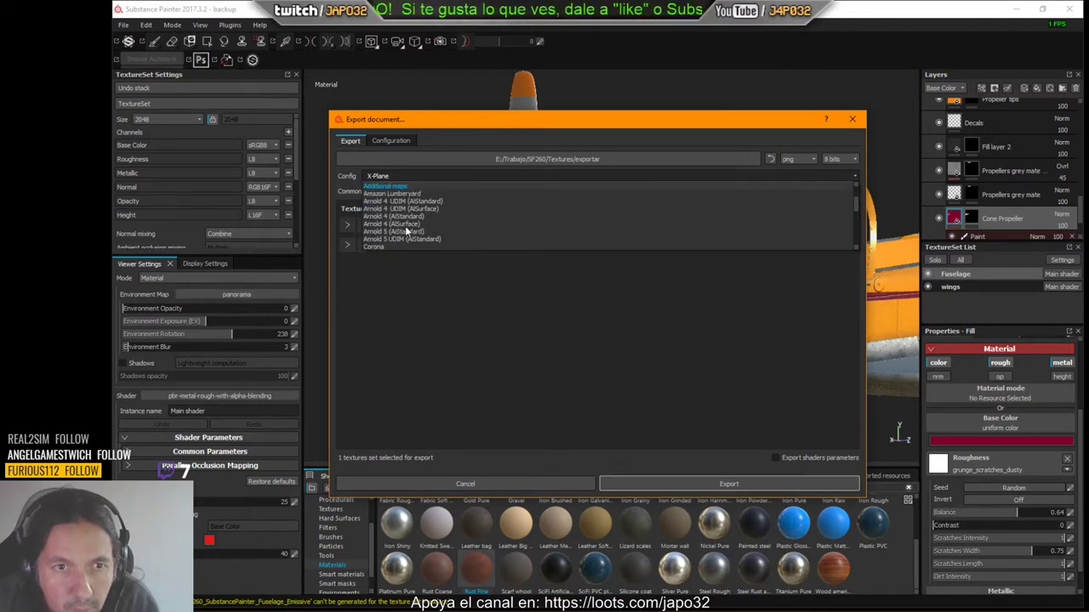
scroll(405, 226, "up", 1)
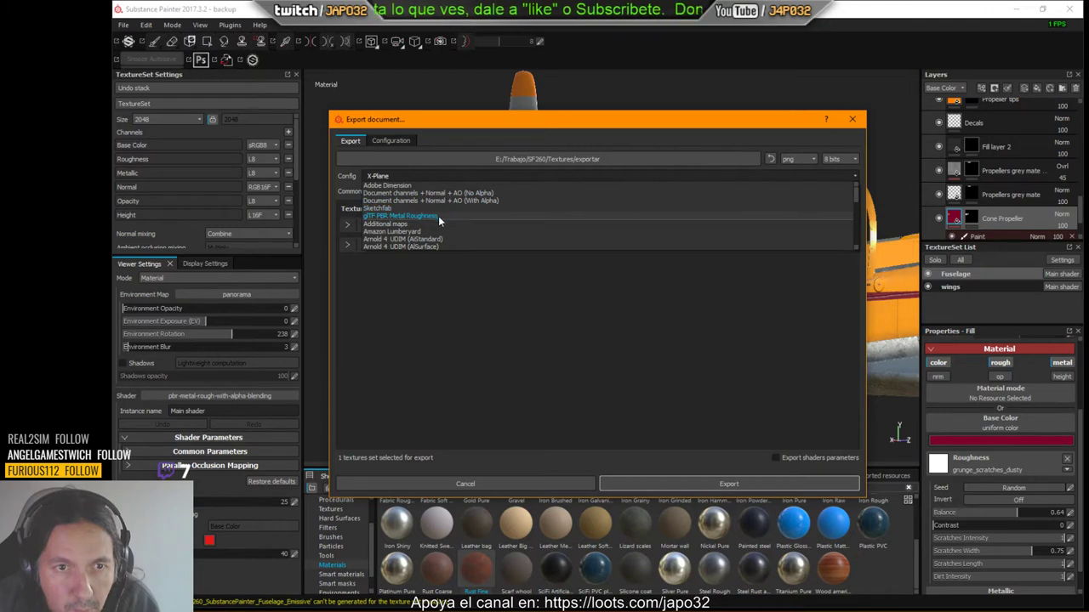
scroll(438, 218, "down", 1)
scroll(439, 218, "down", 1)
scroll(439, 218, "down", 1)
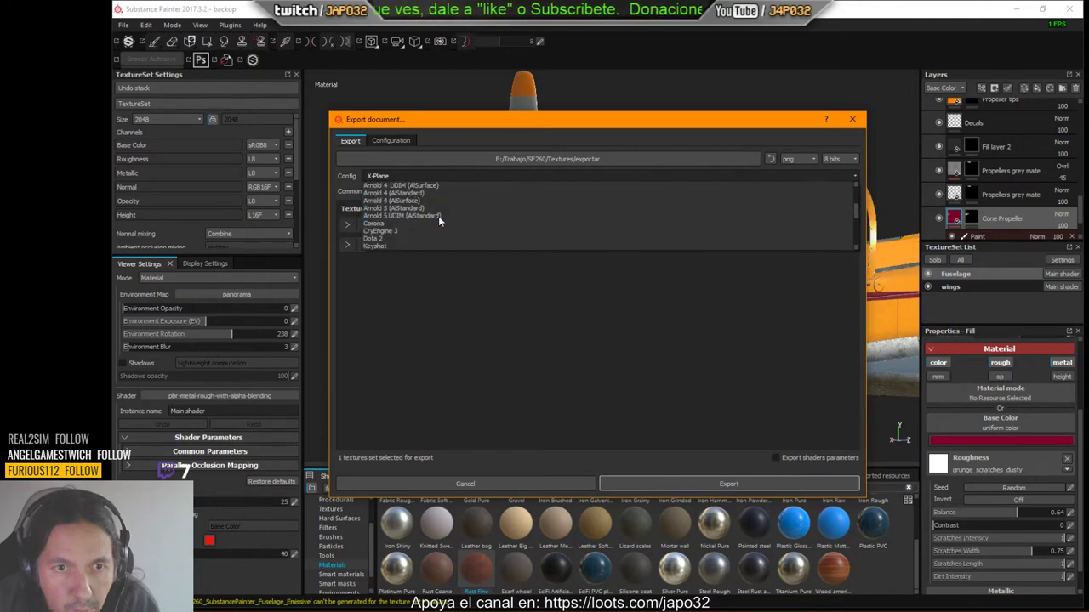
scroll(439, 219, "down", 1)
scroll(439, 221, "down", 1)
scroll(439, 221, "down", 1)
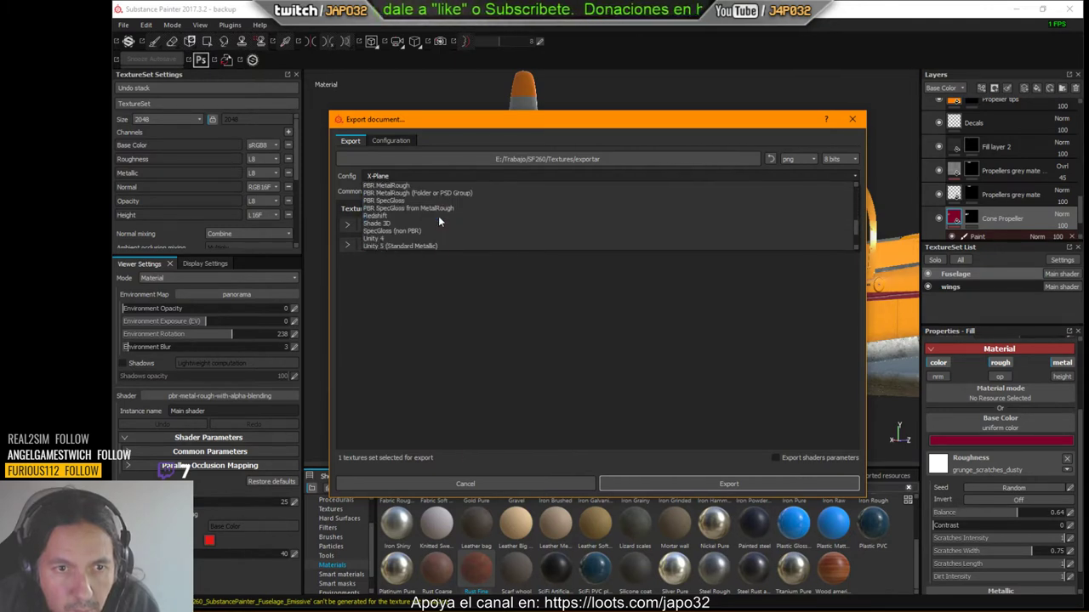
scroll(439, 221, "down", 1)
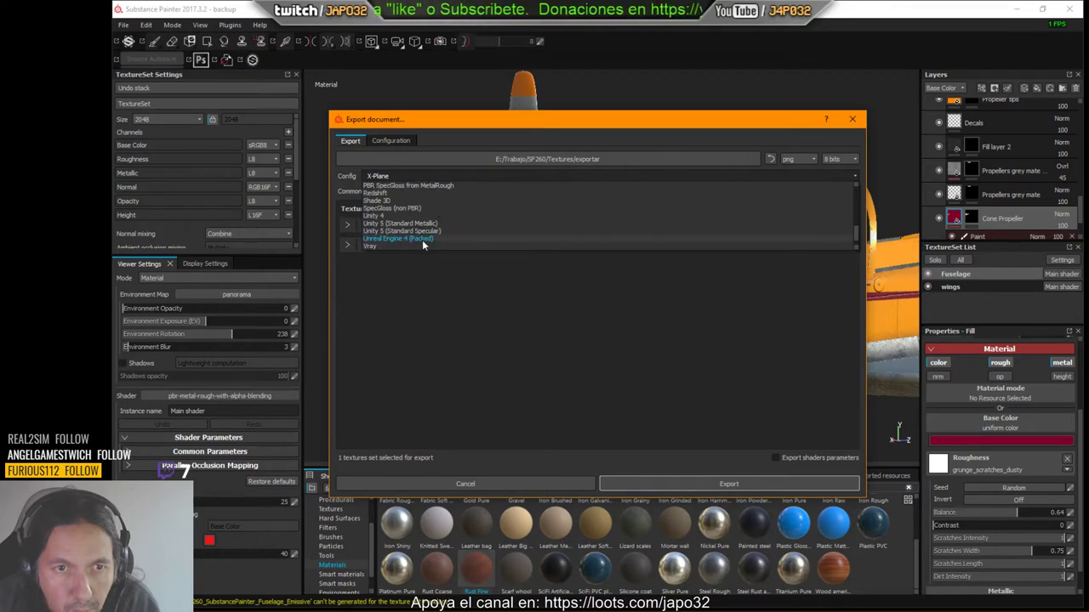
left_click(422, 239)
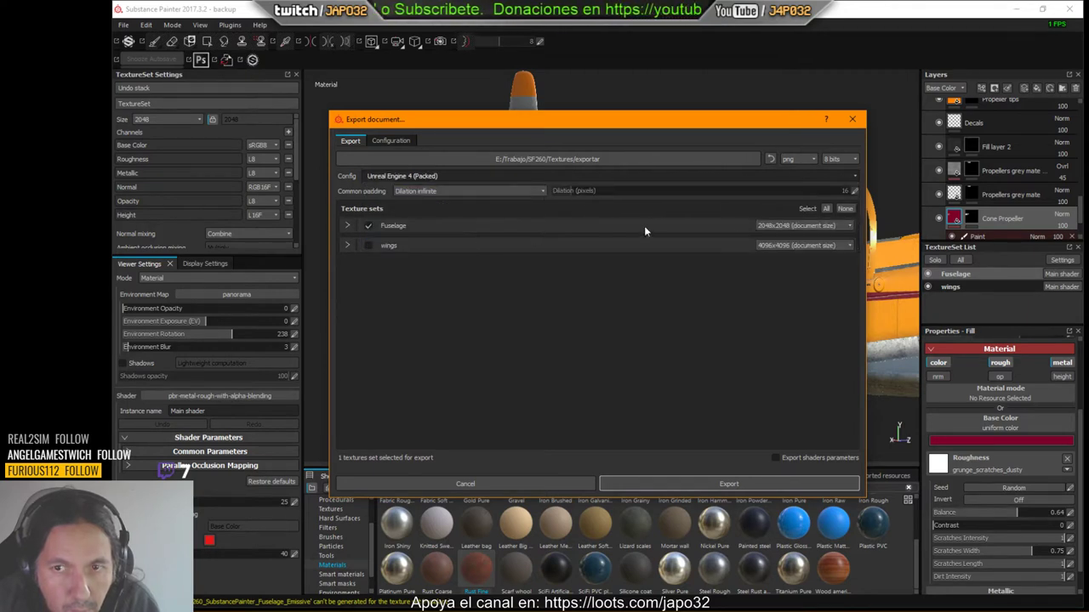
left_click(717, 483)
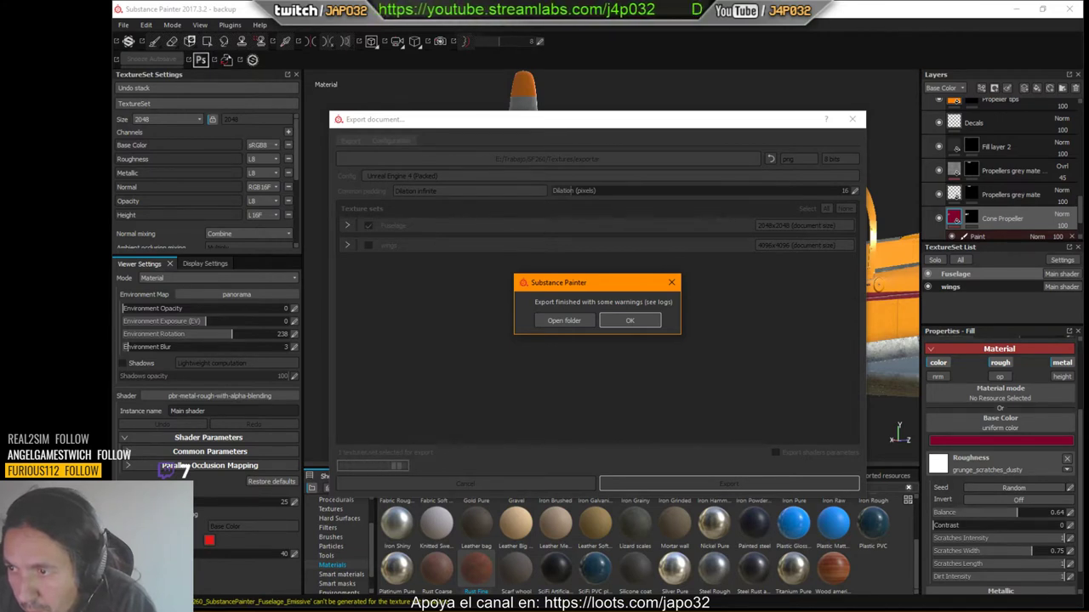
Dismiss the export notice, then browse and close the OcclusionRoughnessMetallic and Normal PNGs in Photos.
left_click(629, 320)
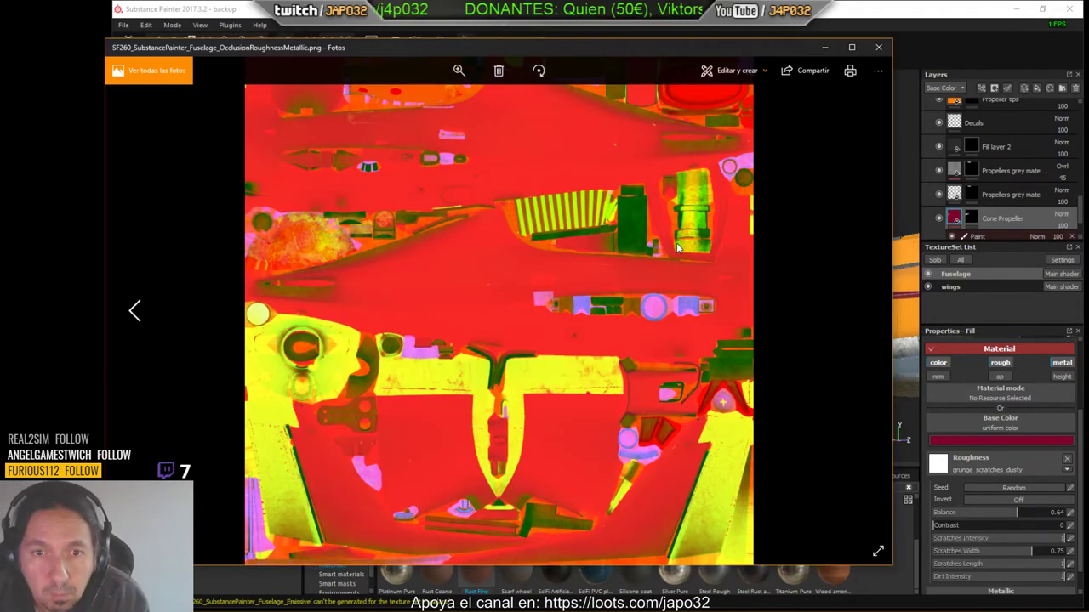
scroll(615, 254, "up", 1)
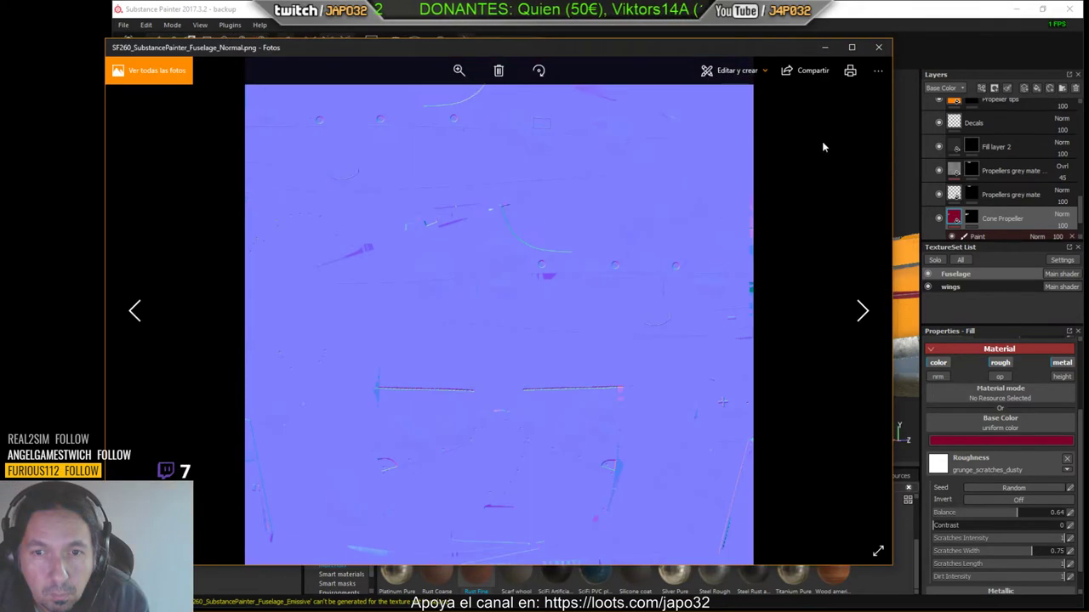
scroll(630, 272, "down", 1)
scroll(643, 289, "up", 1)
scroll(643, 290, "down", 1)
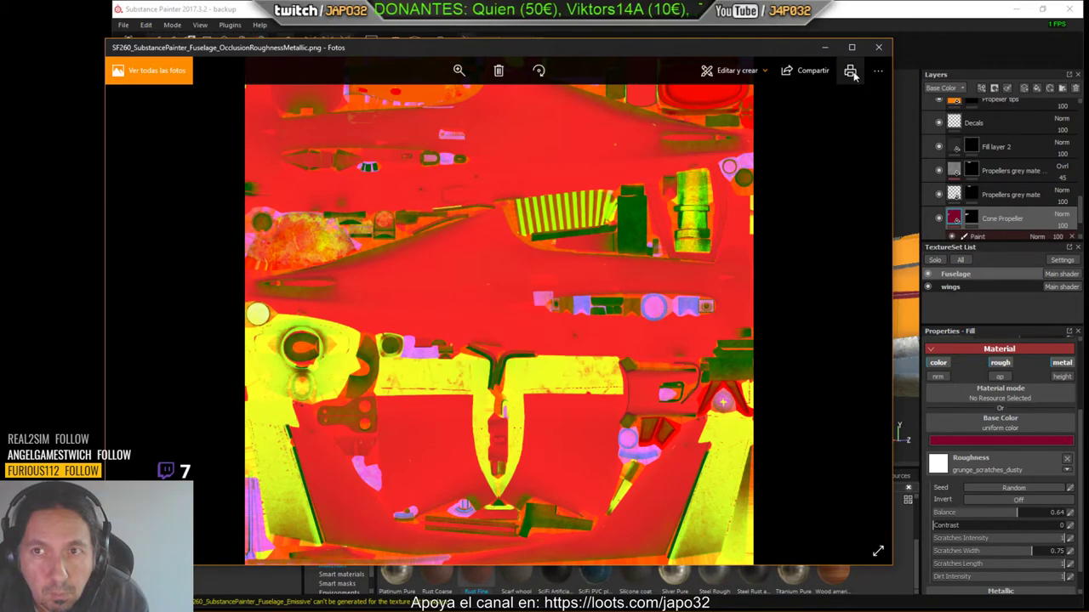
left_click(879, 48)
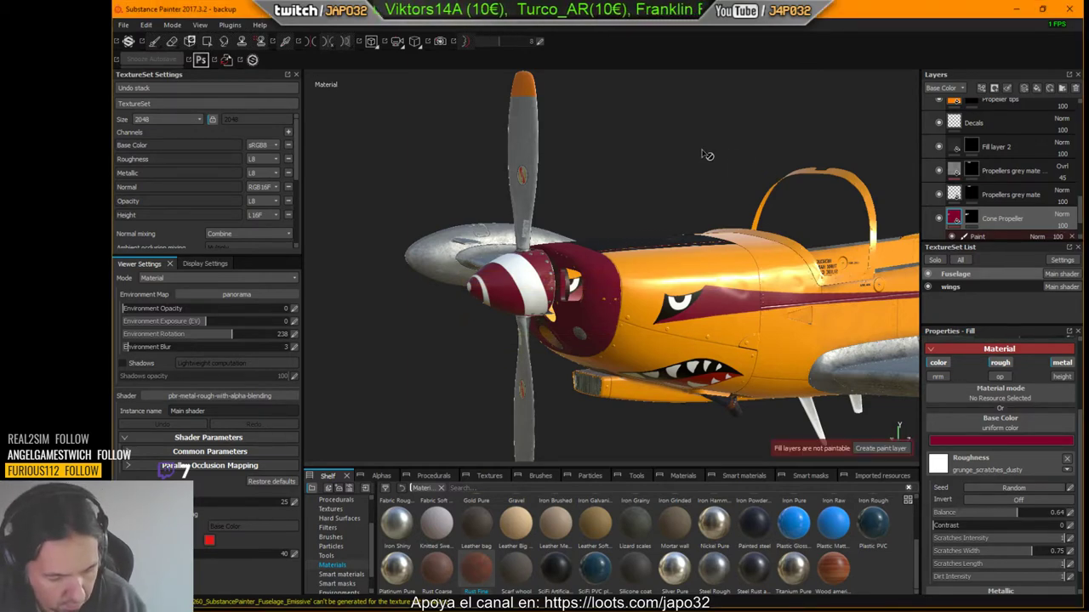
View the Roughness channel on its own, then return to Material view.
key("c")
key("c")
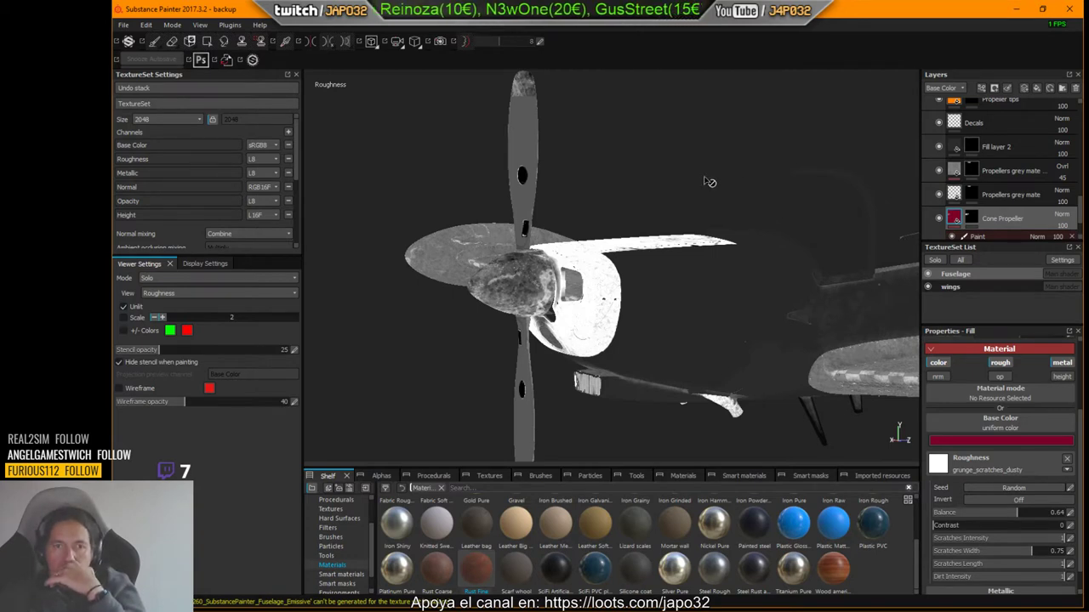
left_click(710, 182)
key("m")
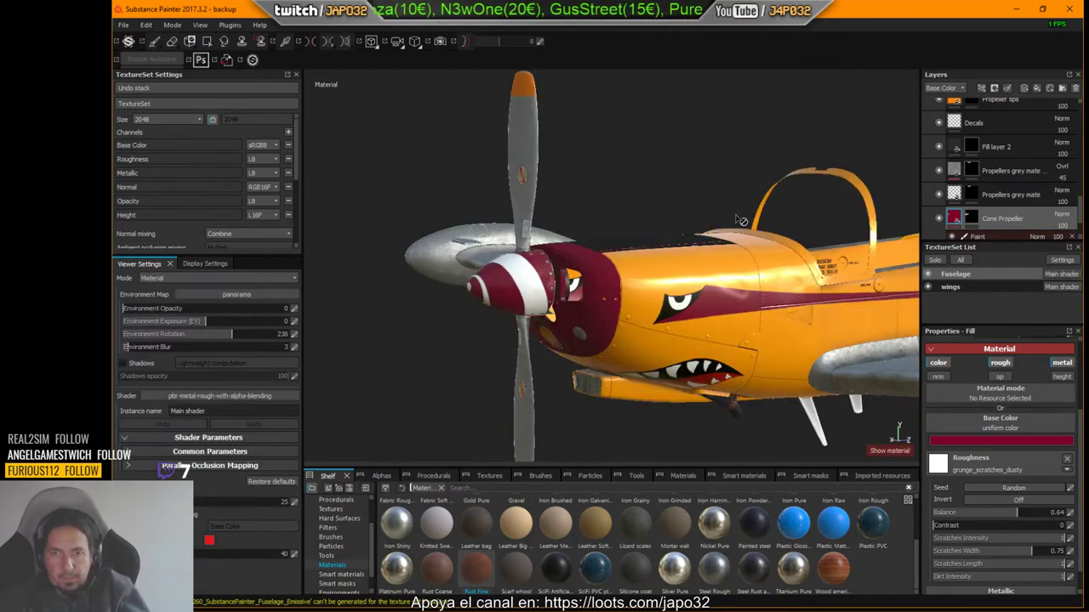
Select the Yellow fill layer to show its settings.
scroll(951, 224, "down", 1)
scroll(951, 224, "down", 1)
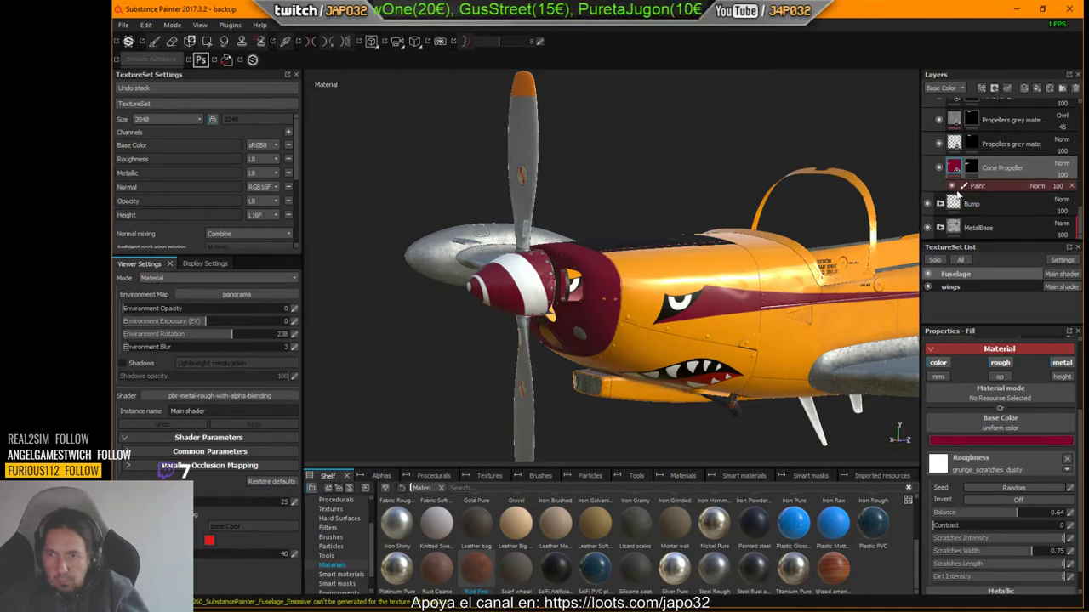
scroll(962, 195, "up", 5)
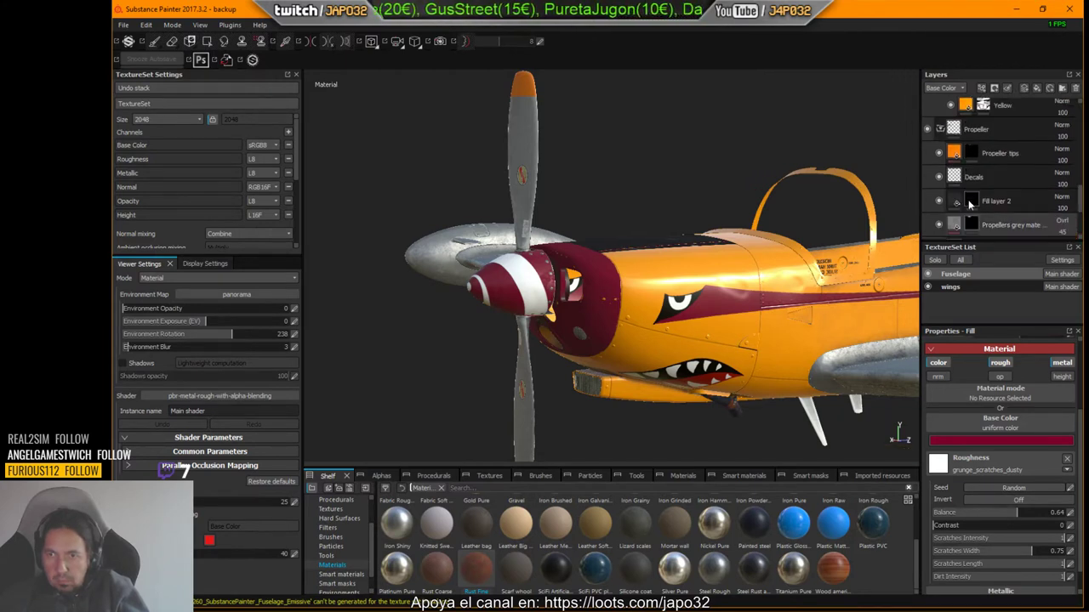
scroll(970, 143, "up", 1)
left_click(970, 140)
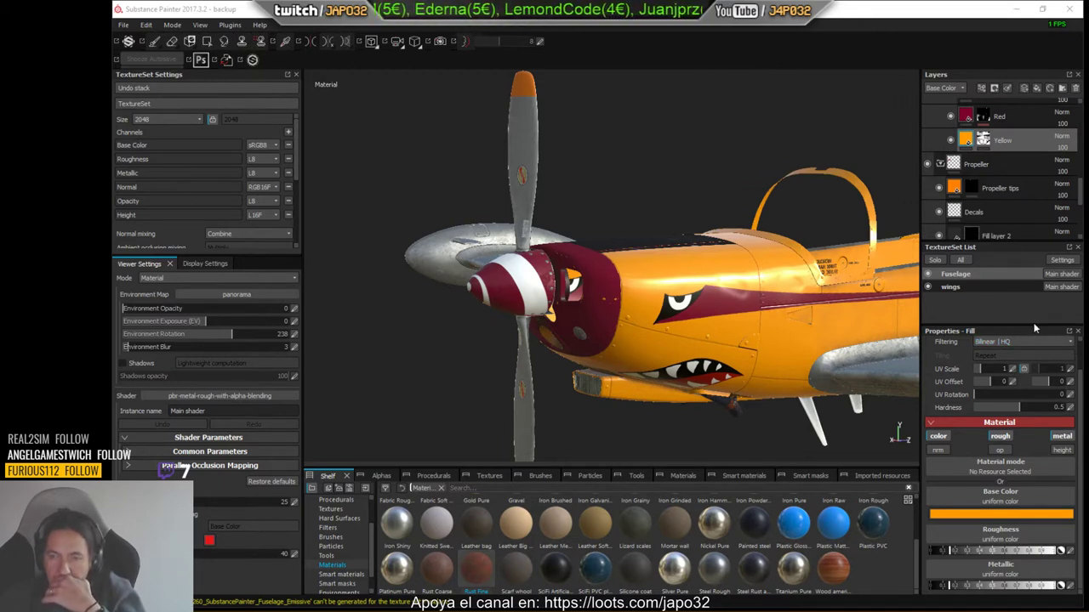
Drag the Yellow fill's Roughness slider up toward a more matte finish.
left_click(952, 552)
left_click_drag(1011, 552, 1044, 552)
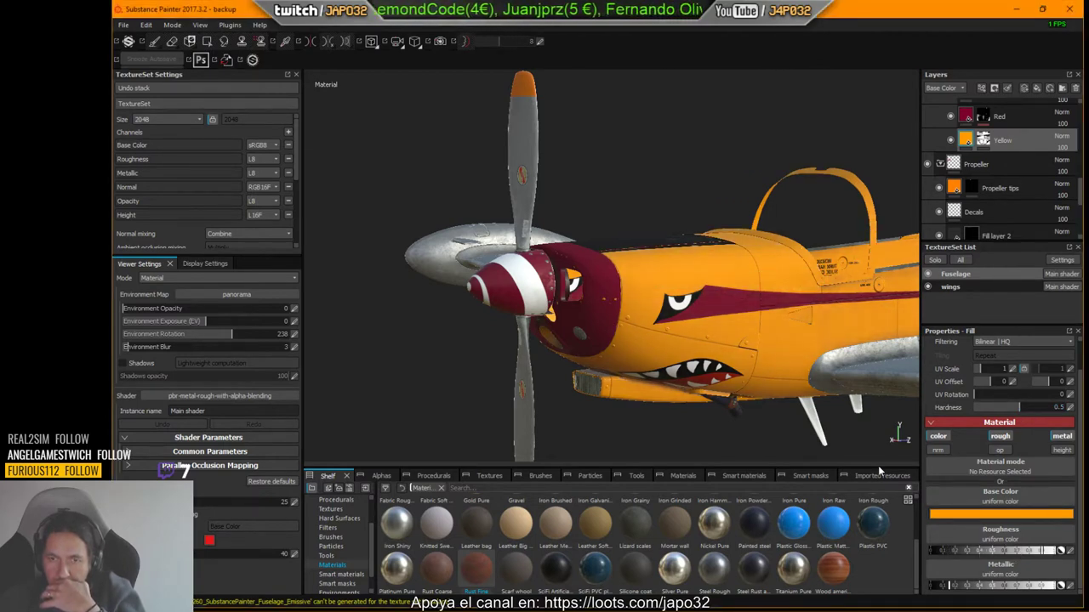
left_click(789, 438)
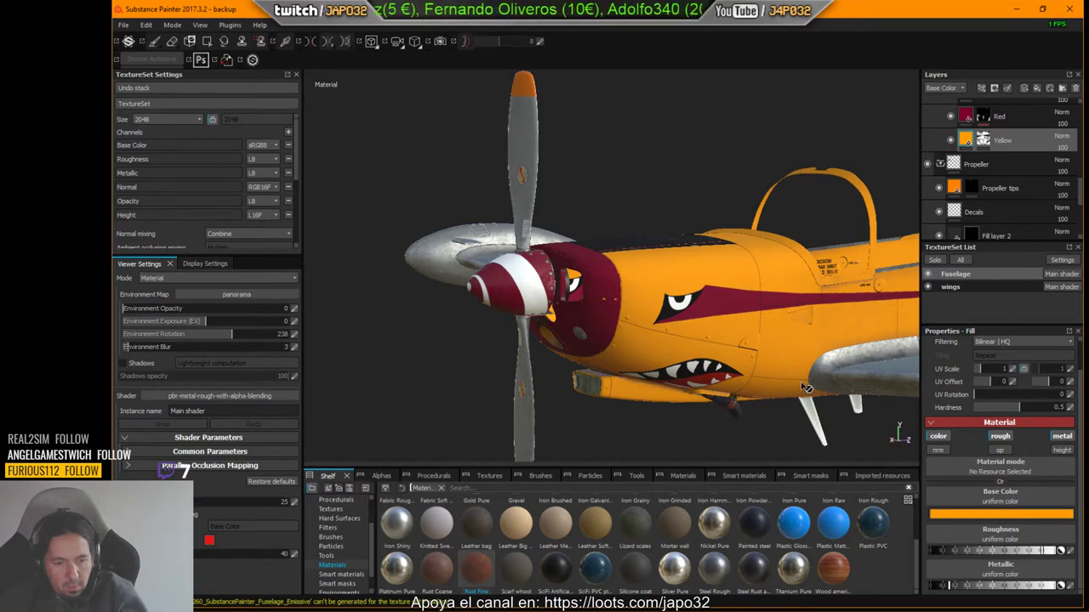
Cycle through the single-channel views, then lower the fill roughness in Material view for a glossier fuselage.
key("c")
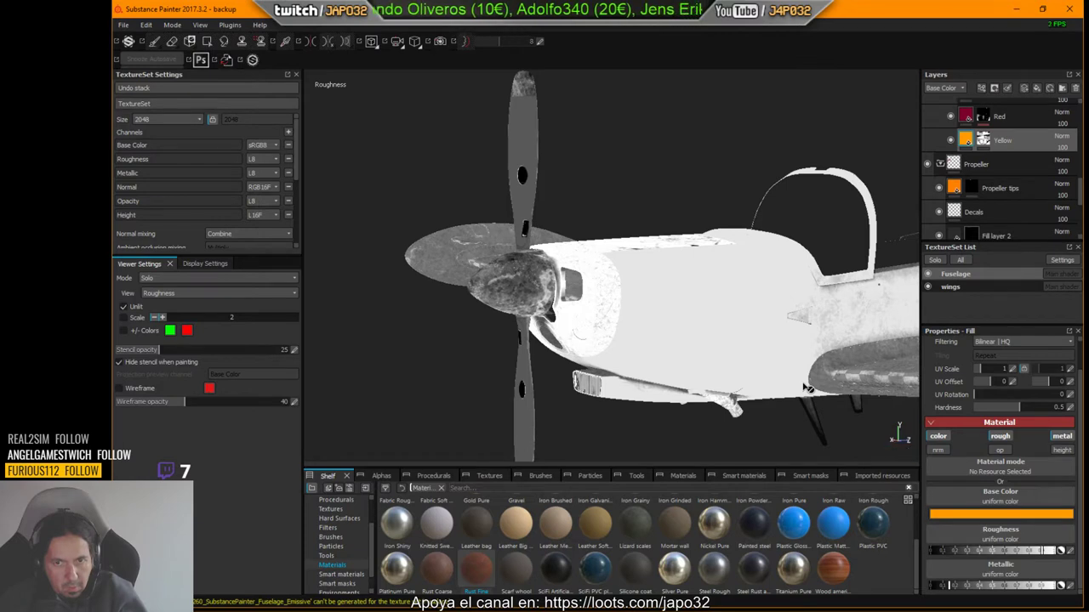
key("c")
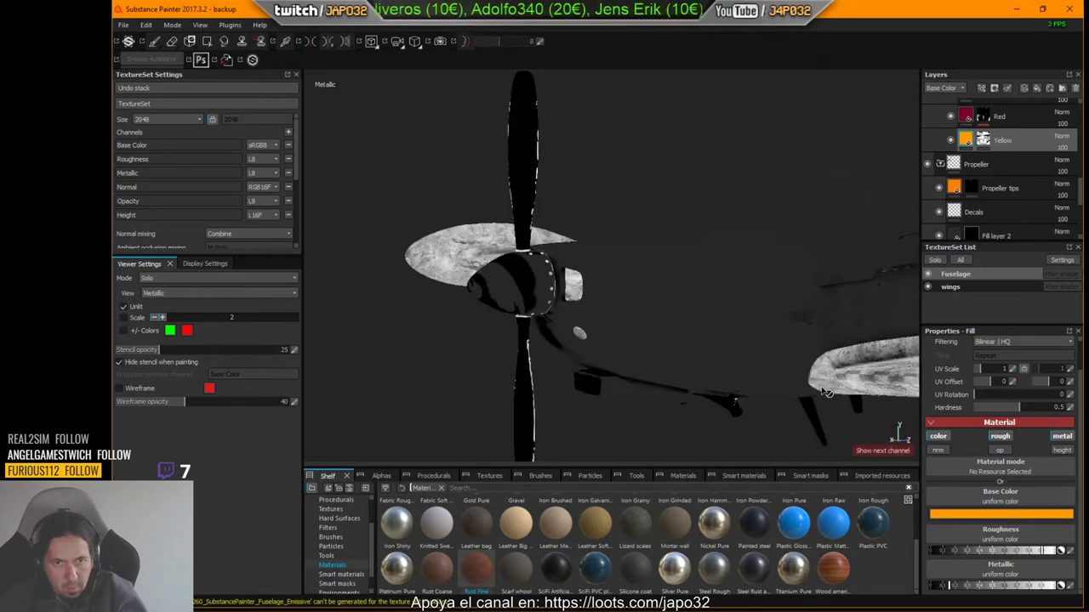
key("c")
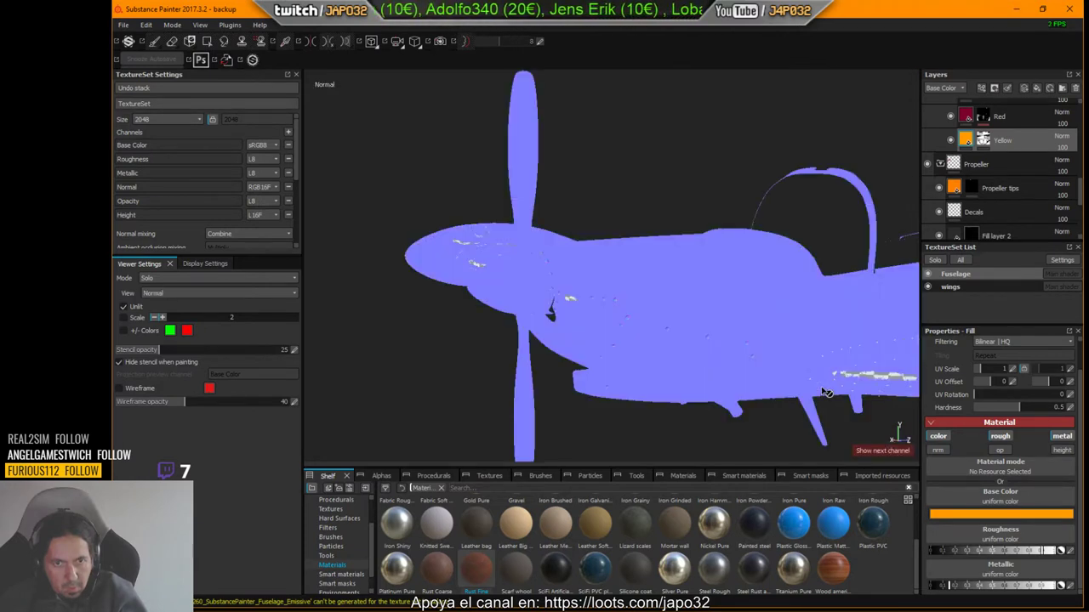
key("c")
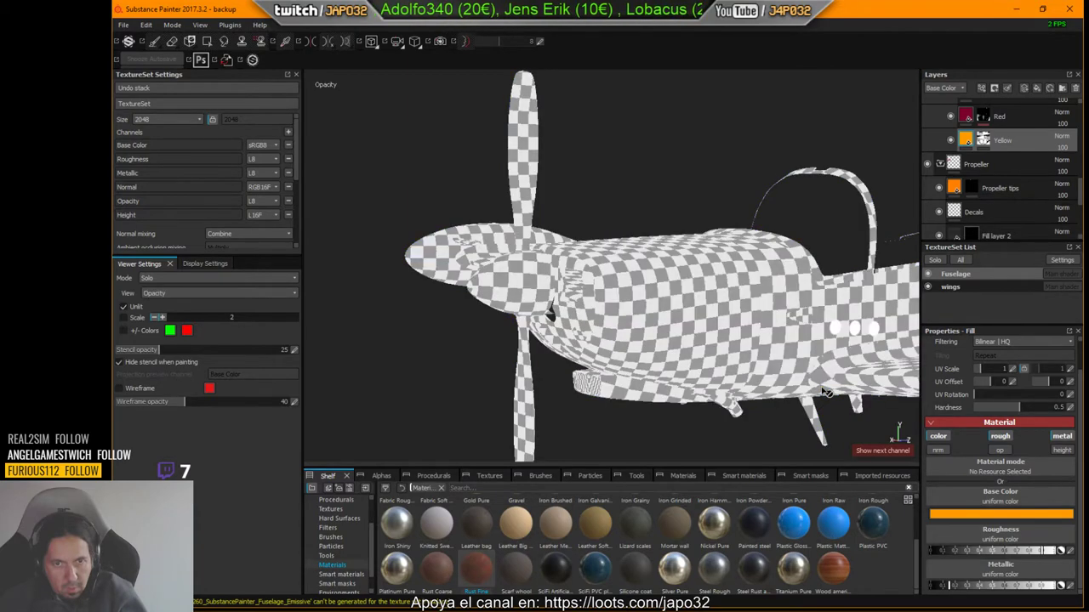
key("c")
key("c")
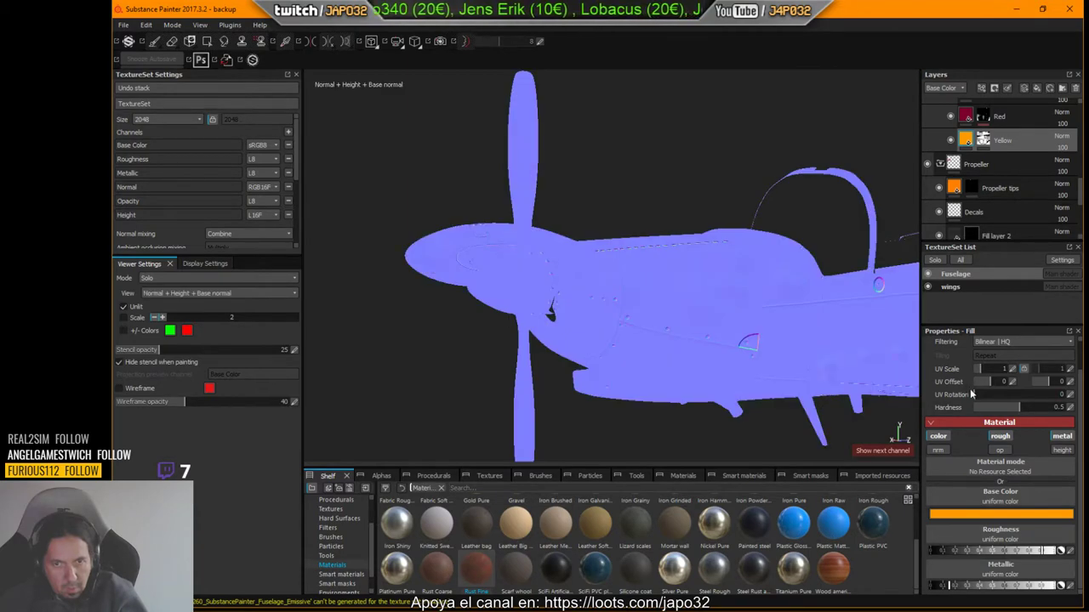
key("c")
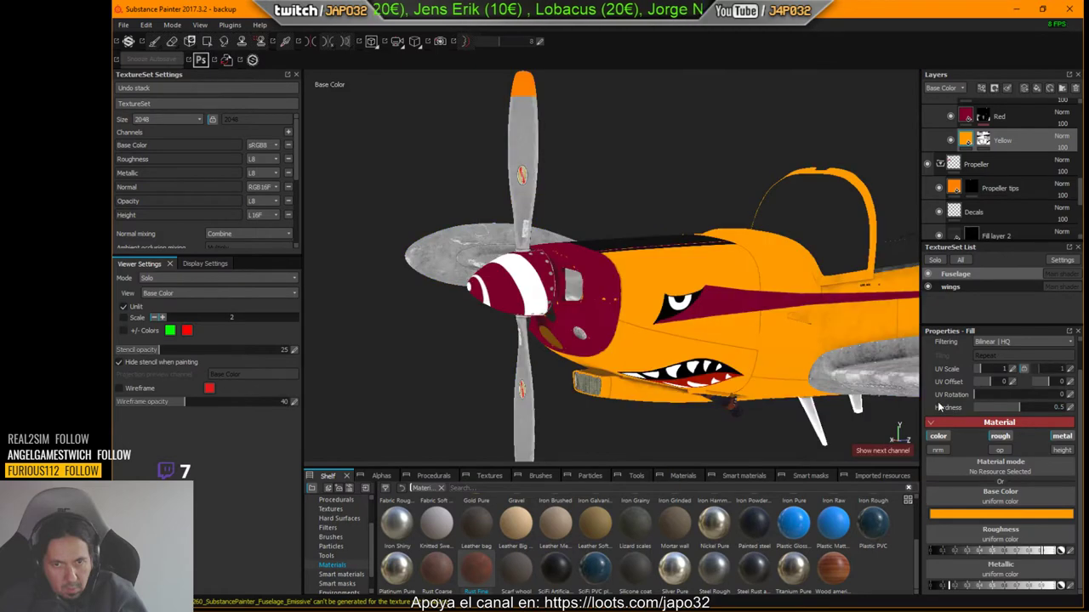
key("m")
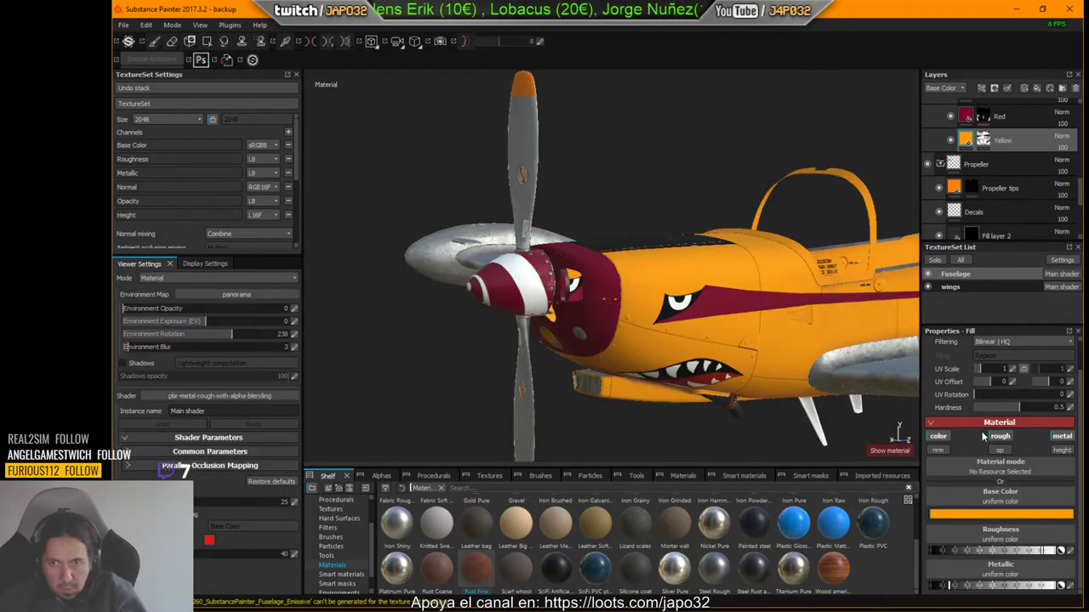
mouse_move(1014, 554)
left_mouse_down()
mouse_move(927, 553)
mouse_move(950, 562)
left_mouse_up()
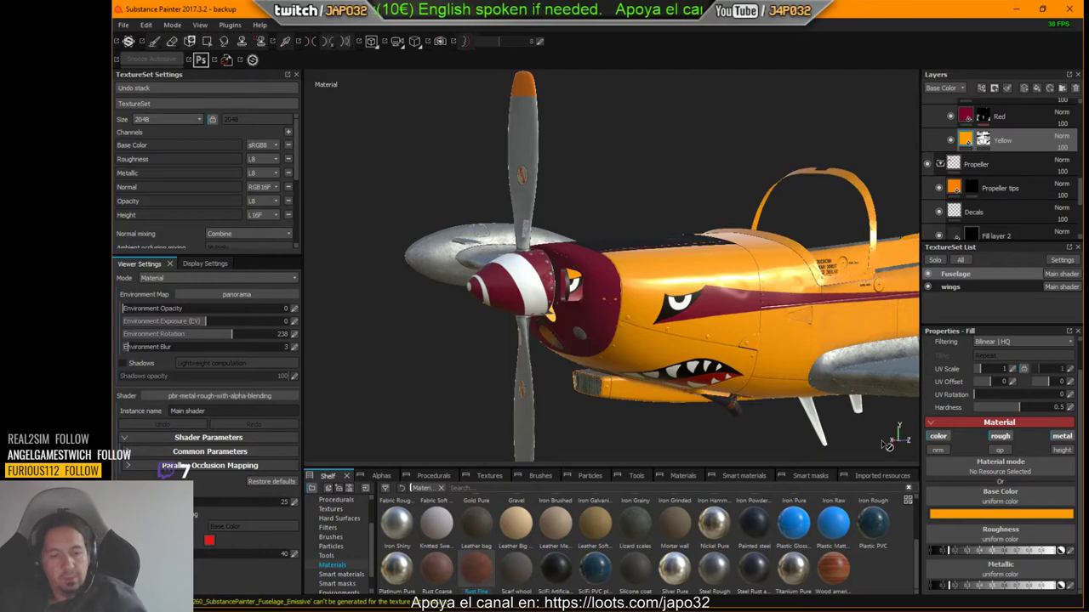
key("c")
key("c")
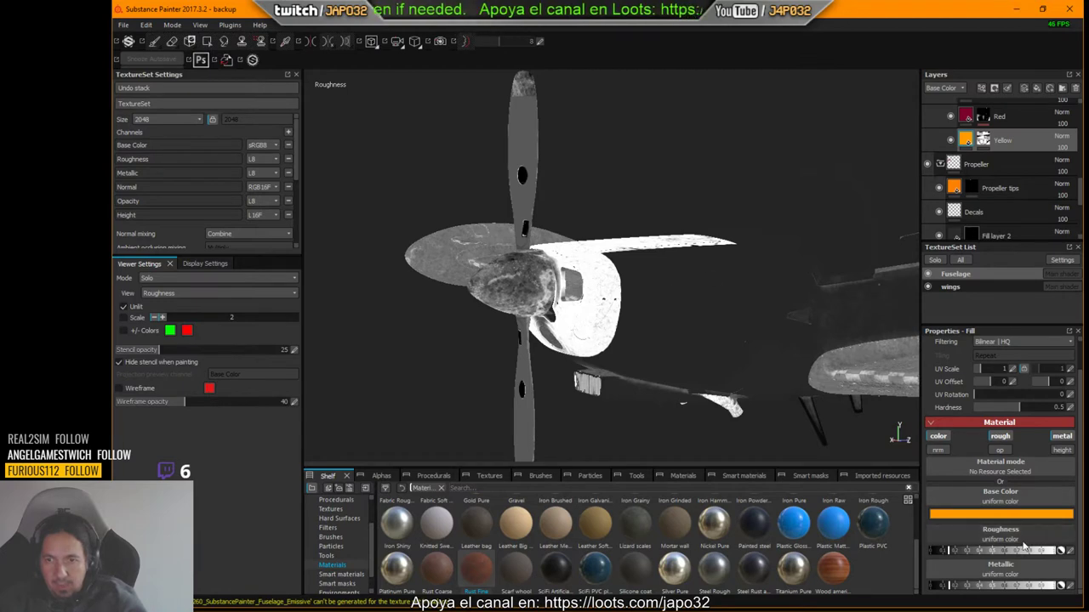
key("c")
key("m")
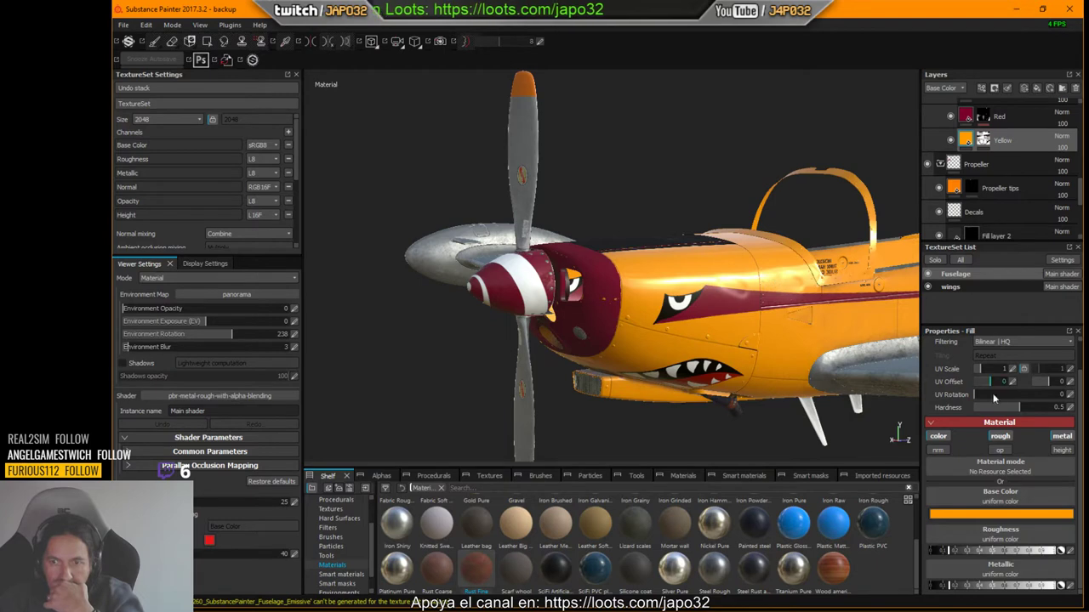
left_click(1059, 552)
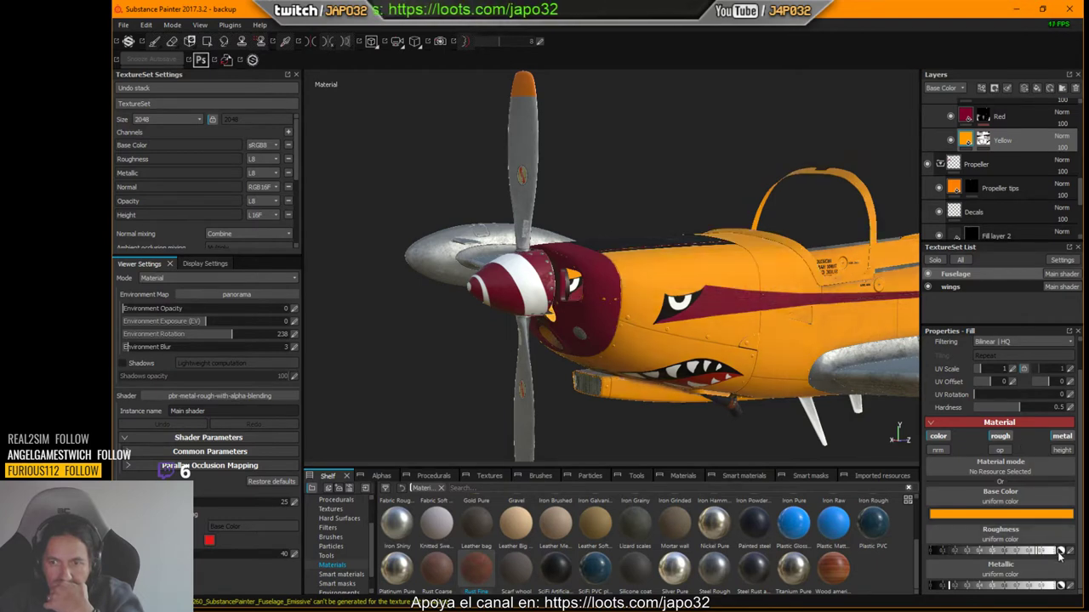
left_click(1060, 553)
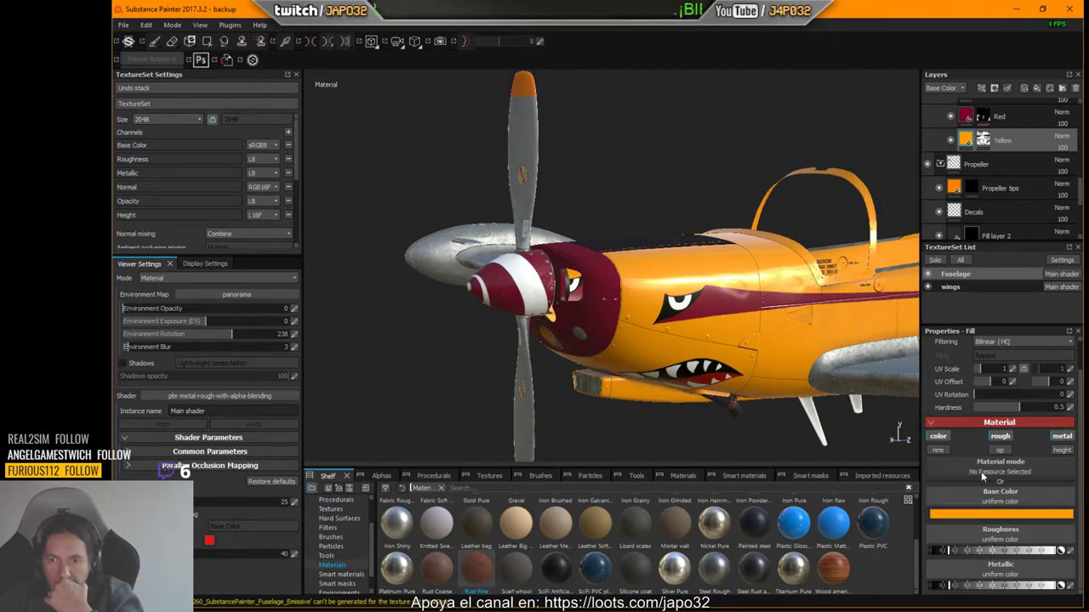
scroll(1000, 491, "up", 2)
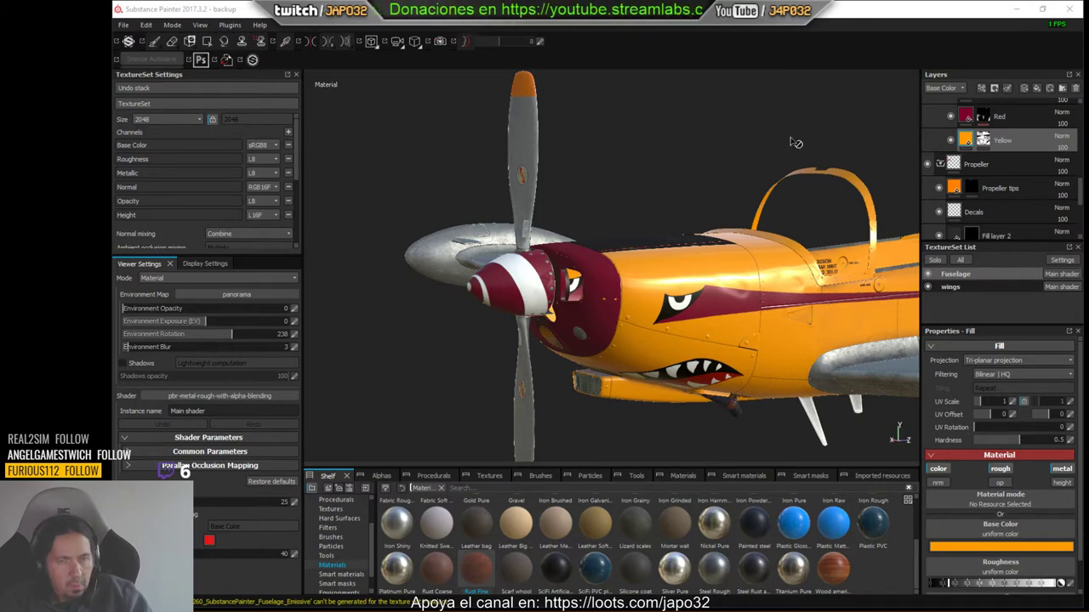
Open Export Textures from the viewport and load the X-Plane configuration preset.
right_click(446, 136)
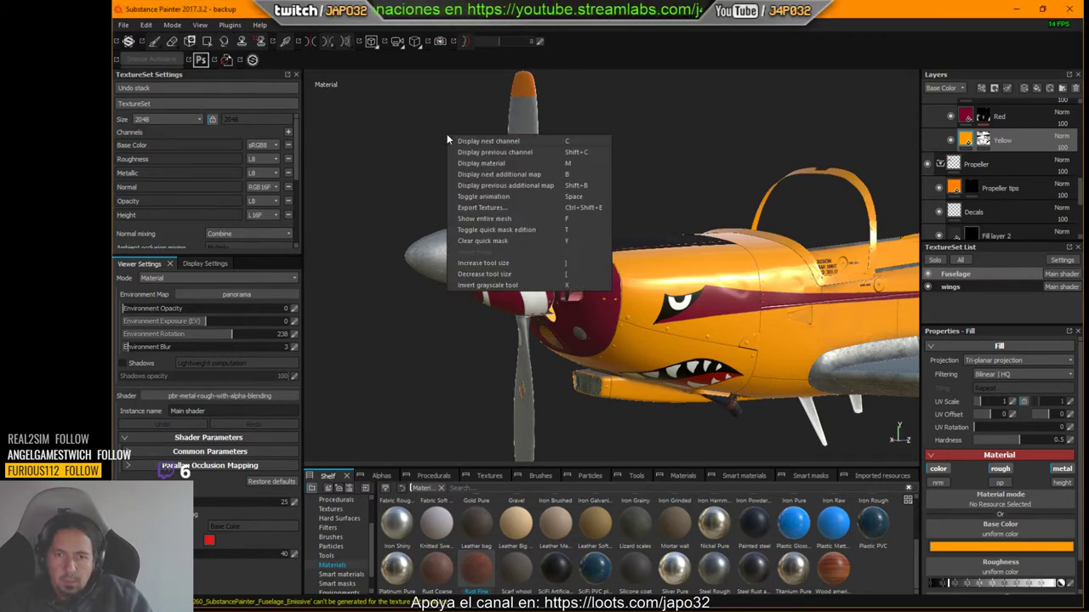
left_click(472, 207)
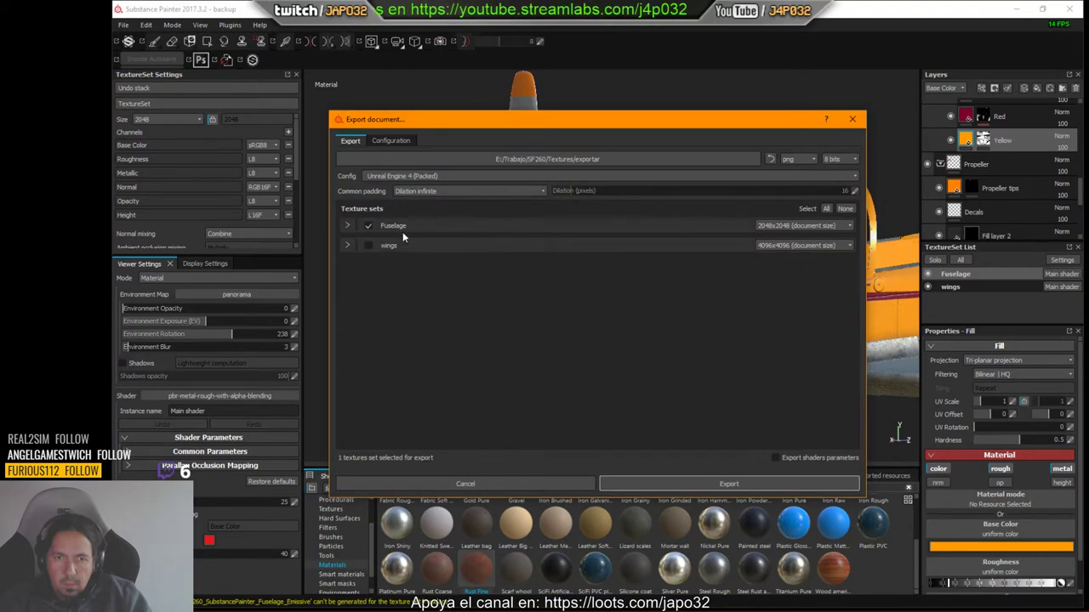
left_click(394, 141)
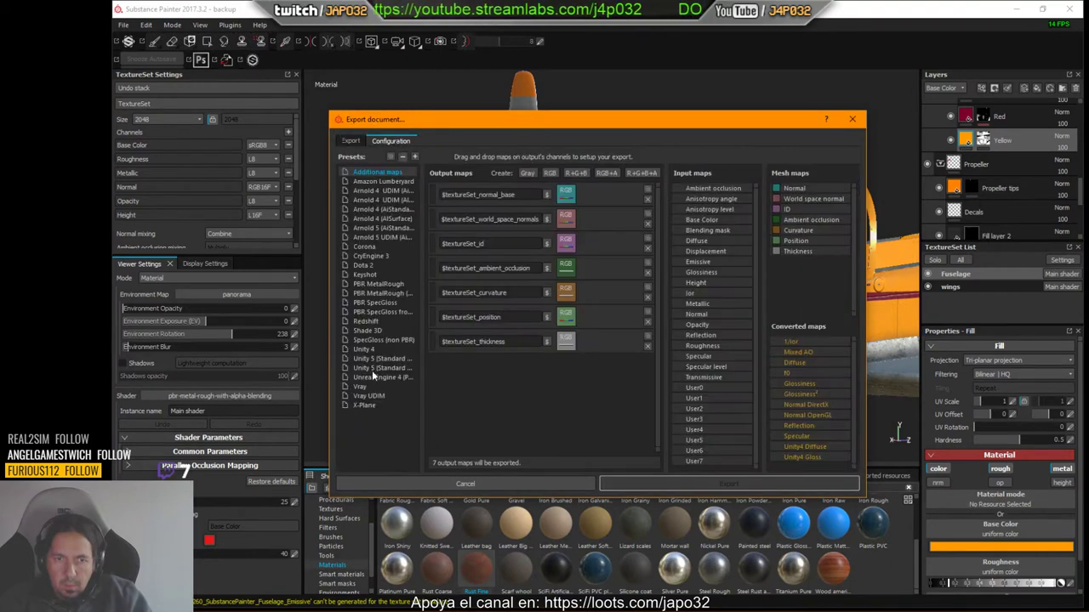
left_click(369, 405)
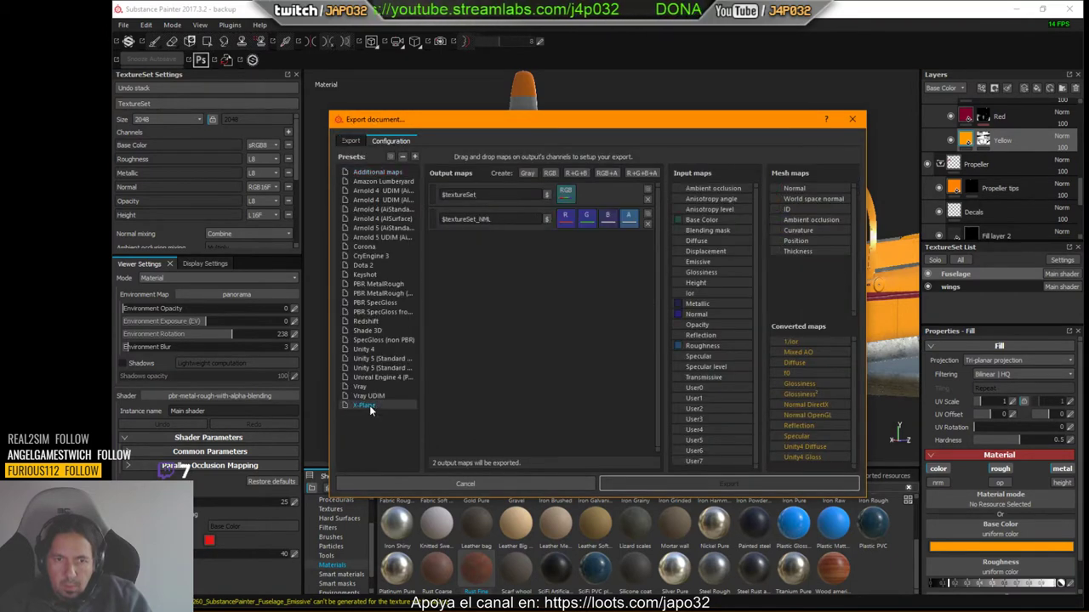
Assign Glossiness to the alpha channel of the $textureSet_NML output map.
left_click(629, 219)
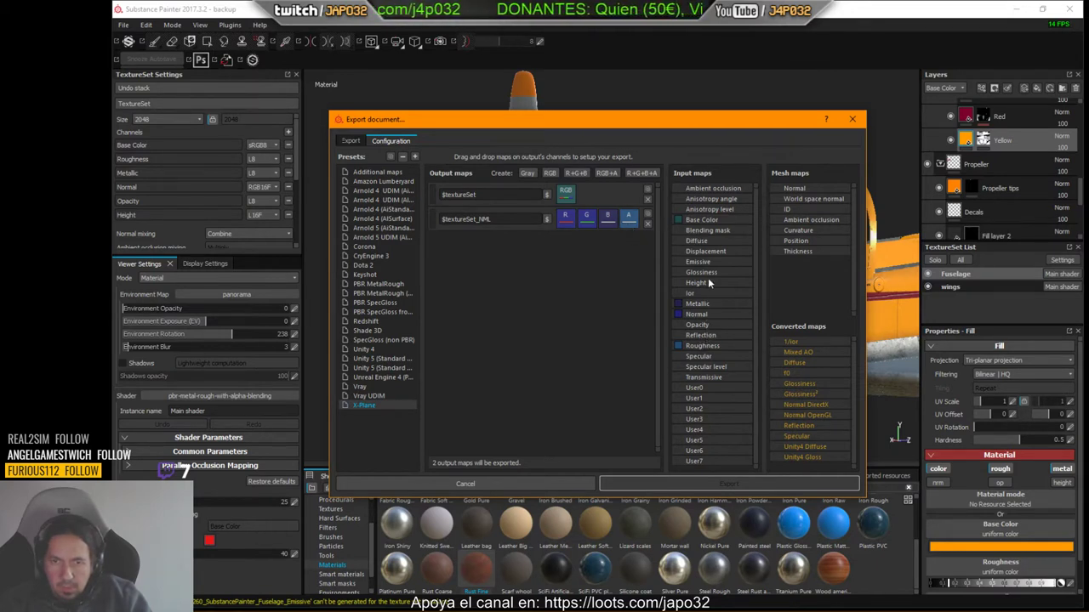
left_click_drag(702, 273, 630, 223)
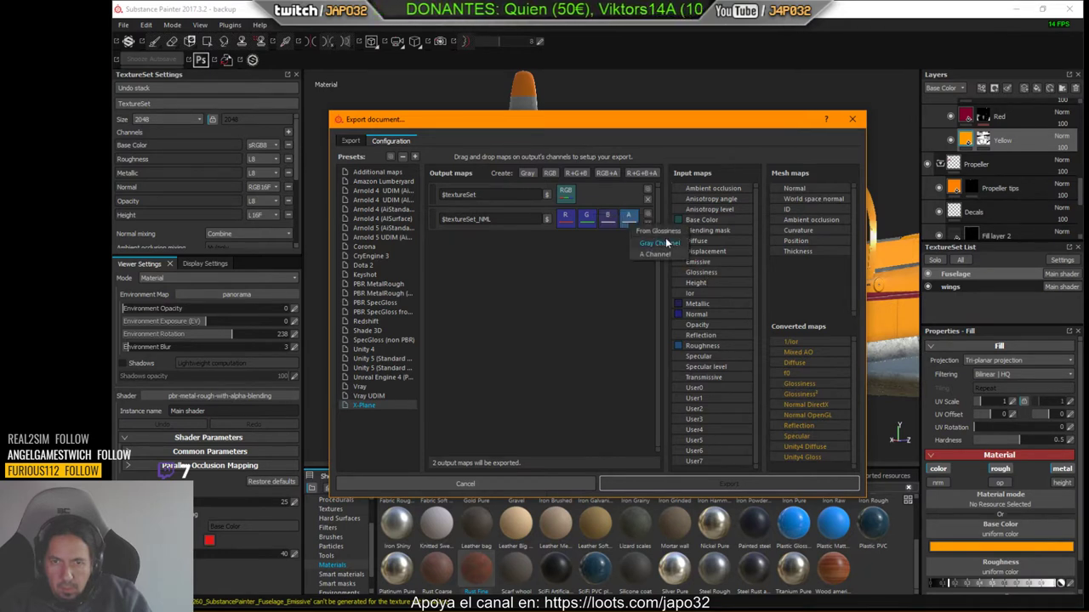
left_click(656, 254)
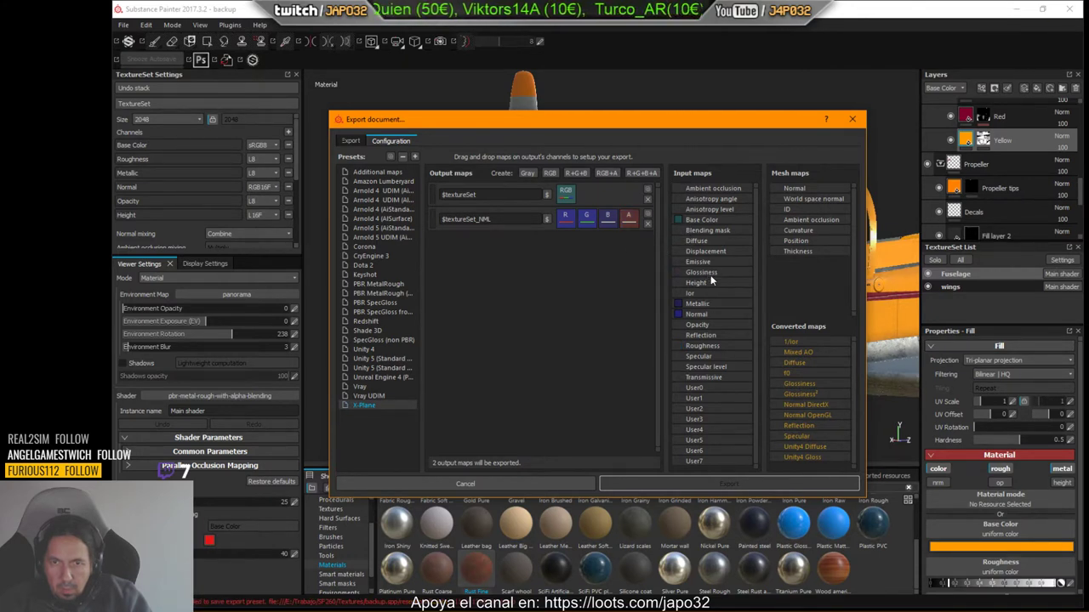
left_click_drag(698, 276, 636, 219)
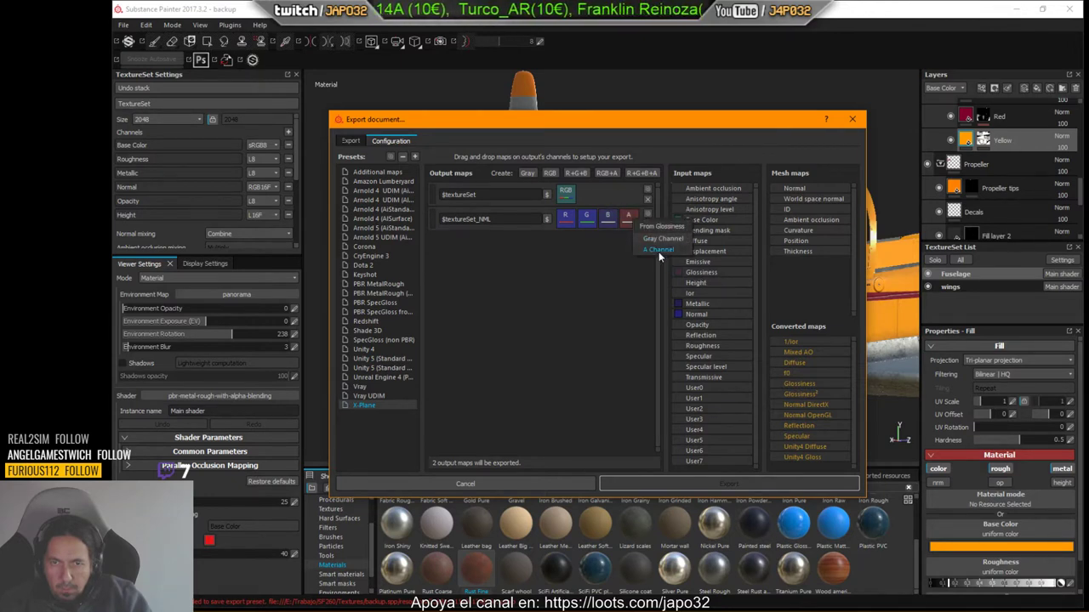
left_click(658, 252)
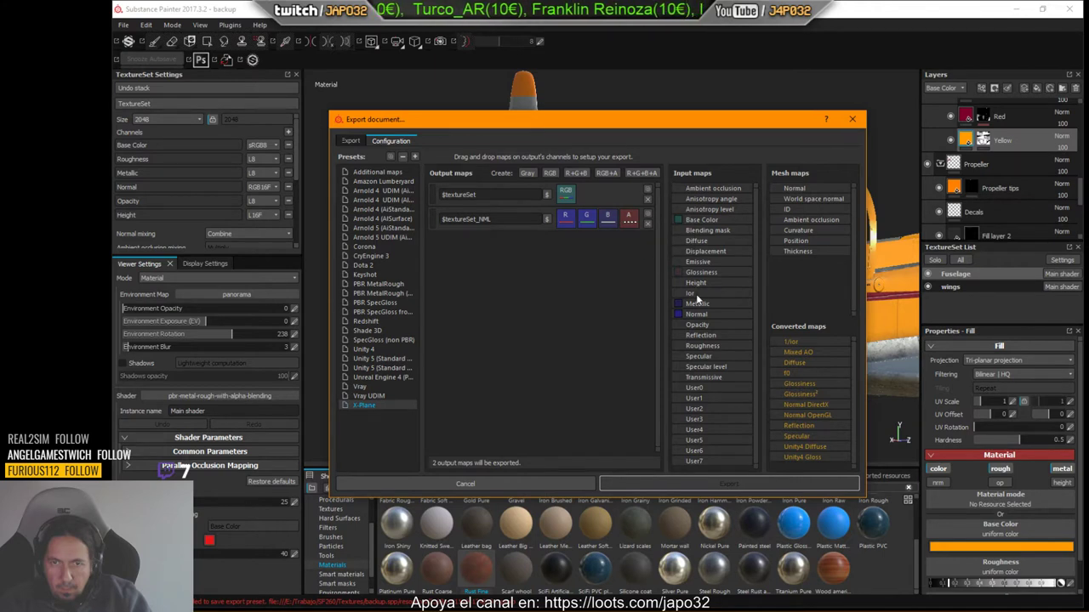
left_click_drag(690, 274, 629, 220)
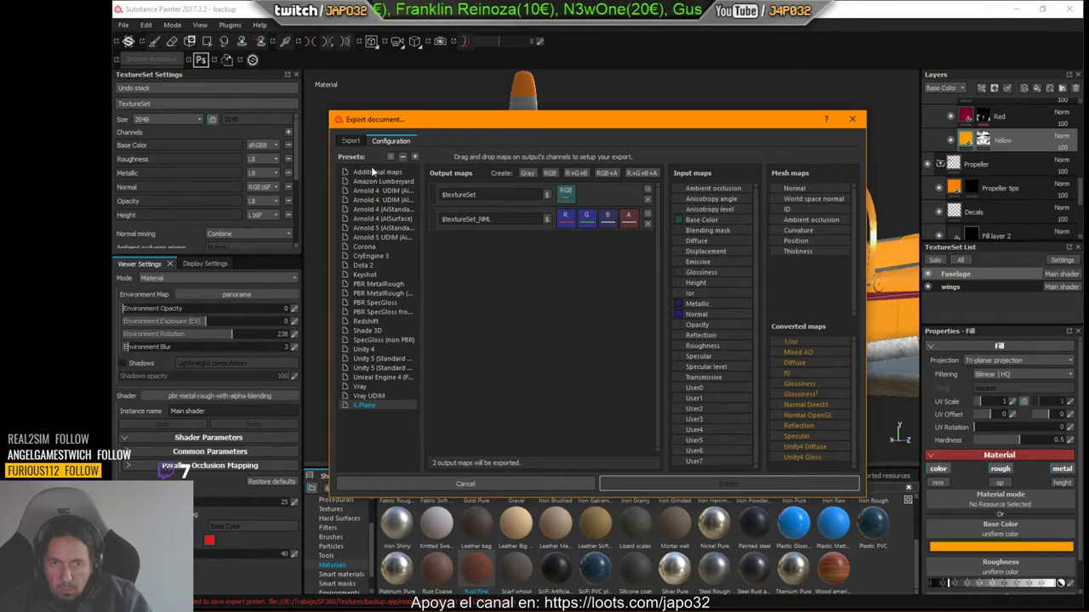
Export the Fuselage texture set with the X-Plane config and acknowledge the finished export.
left_click(351, 141)
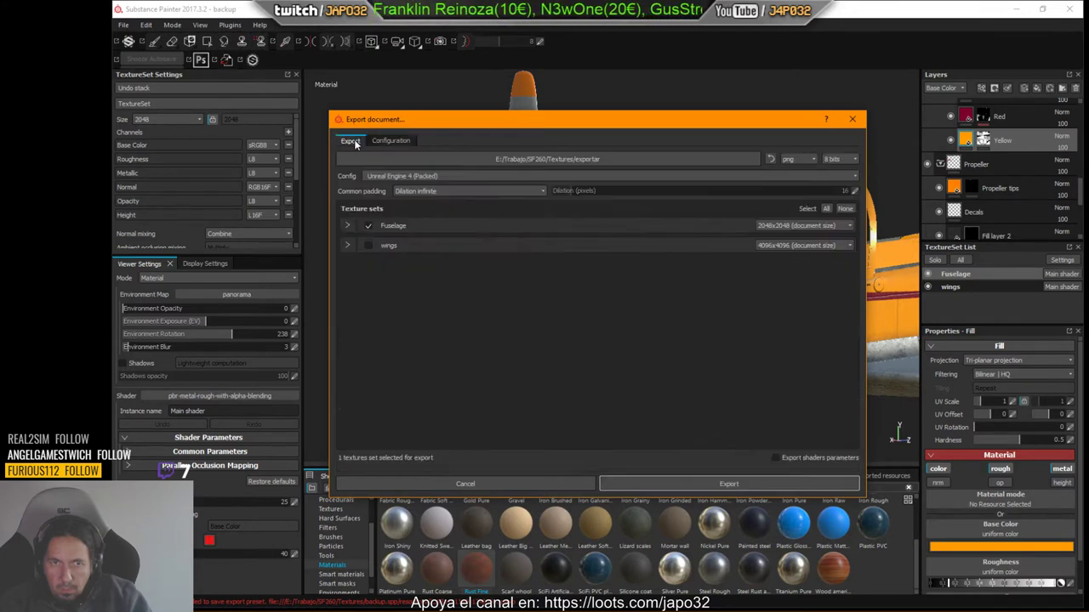
left_click(400, 176)
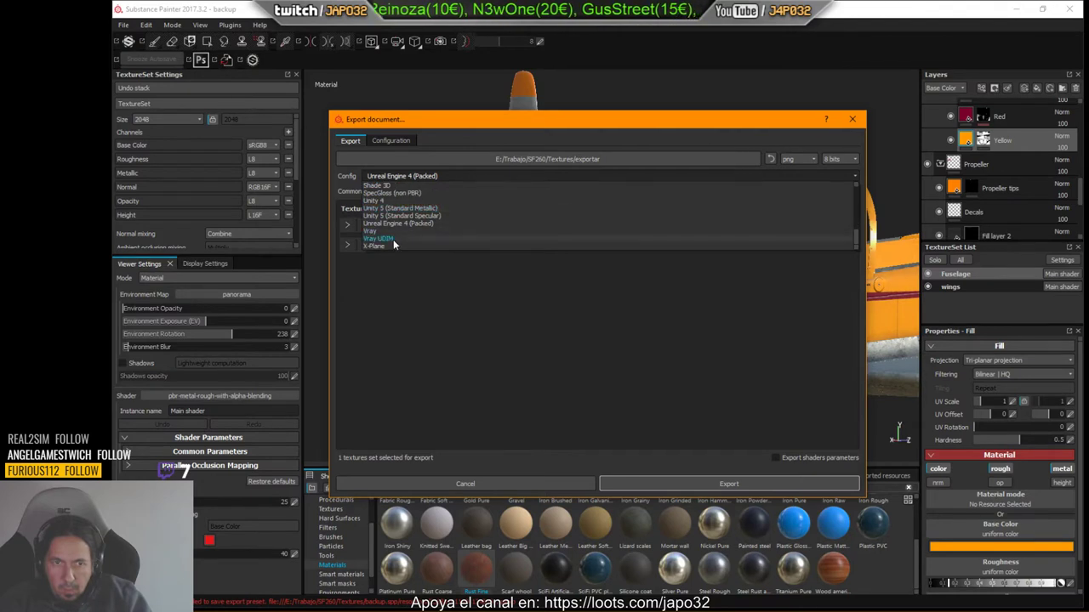
left_click(393, 245)
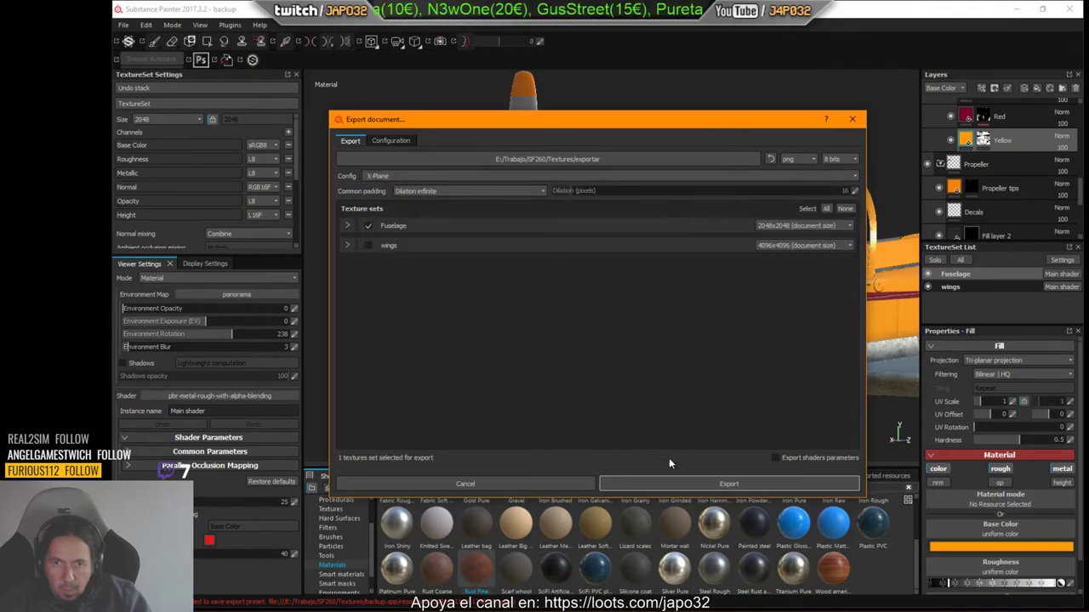
left_click(696, 480)
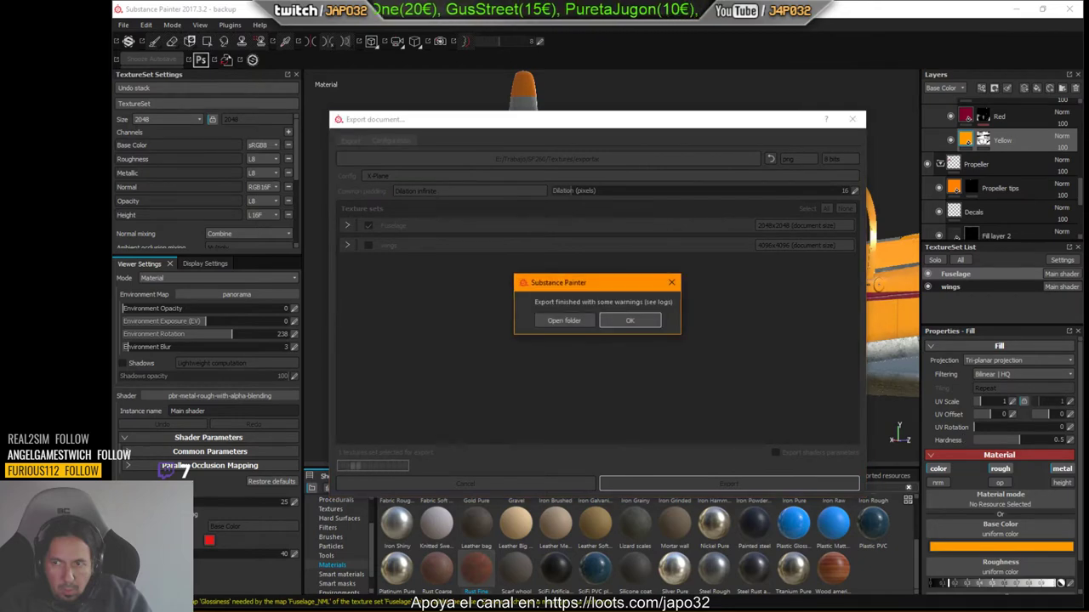
left_click(630, 320)
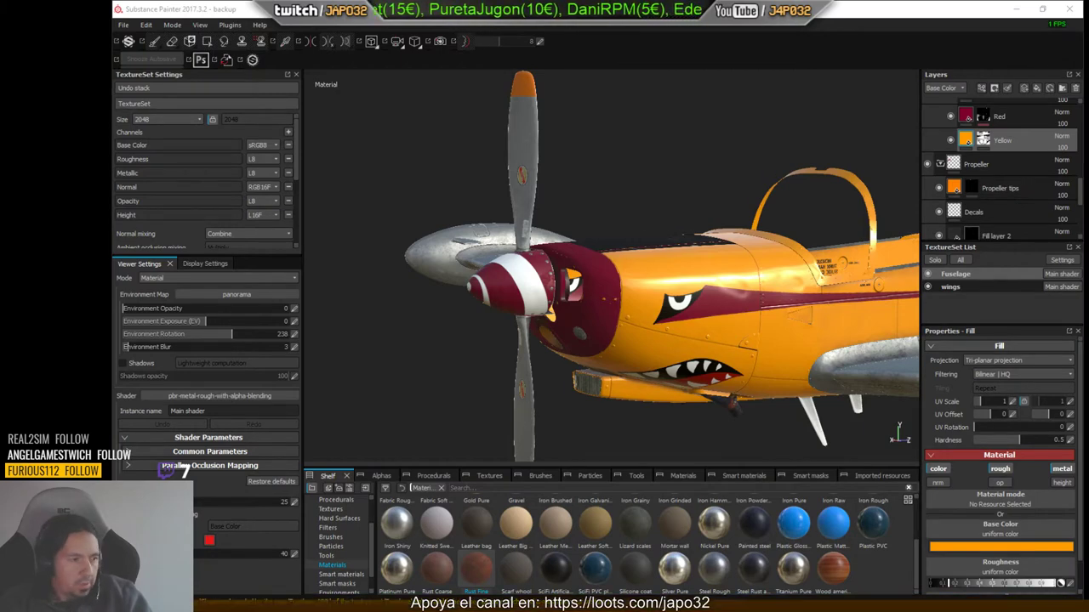
In Photoshop, replace the old Fuselage_NML.png with the new export, alpha as a separate channel.
key("alt+Tab")
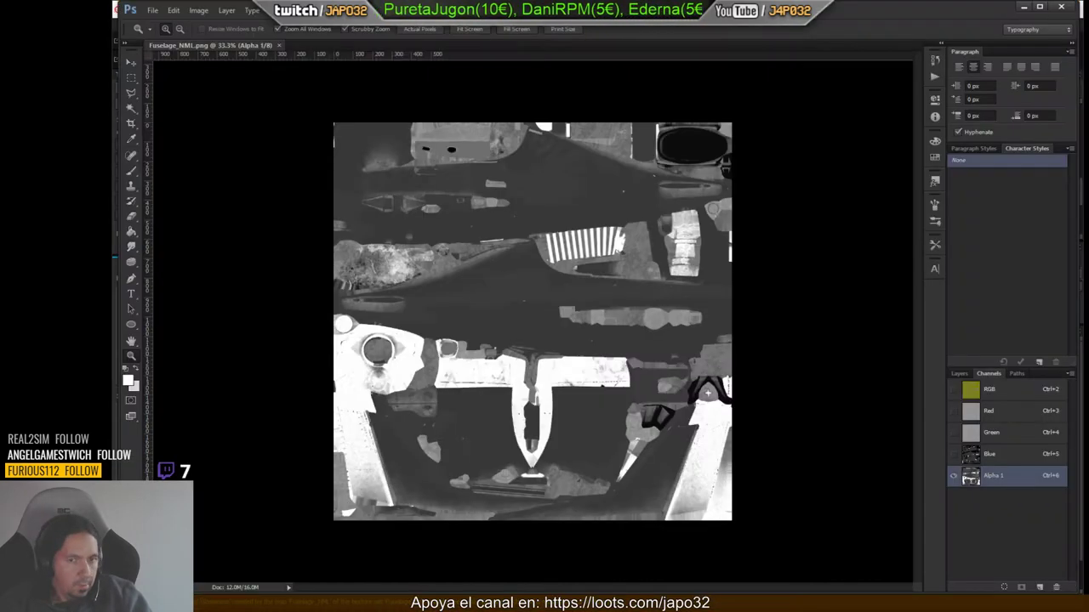
left_click(279, 45)
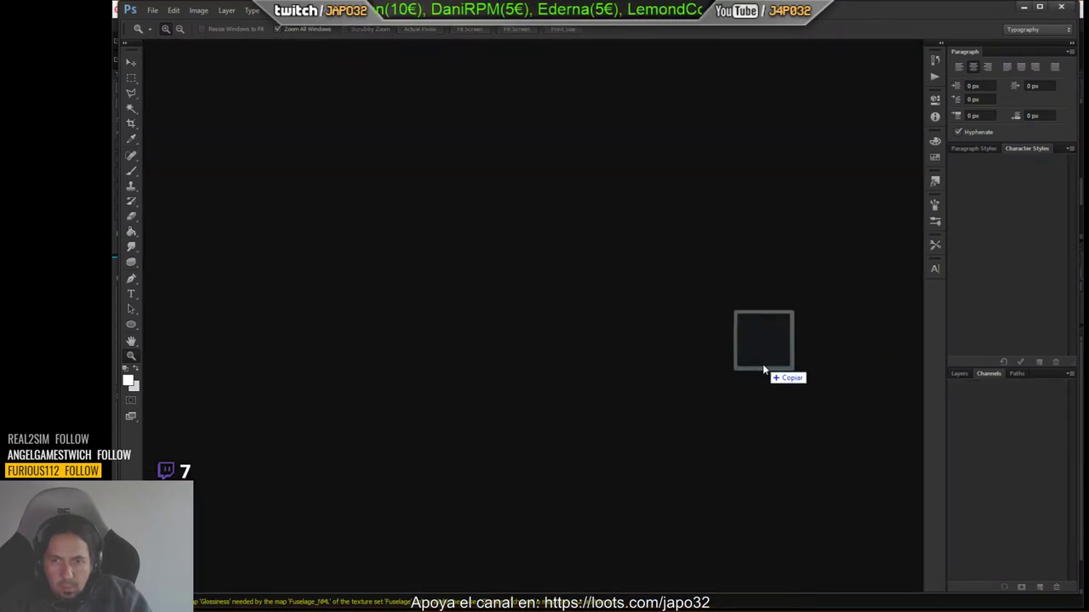
left_click_drag(771, 377, 731, 381)
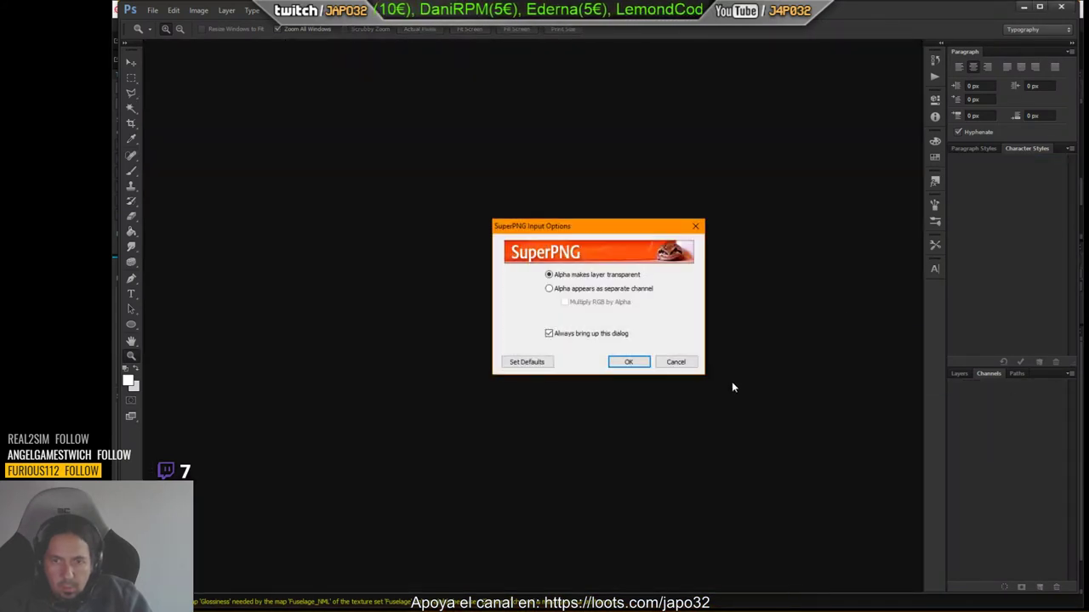
left_click(600, 290)
left_click(628, 363)
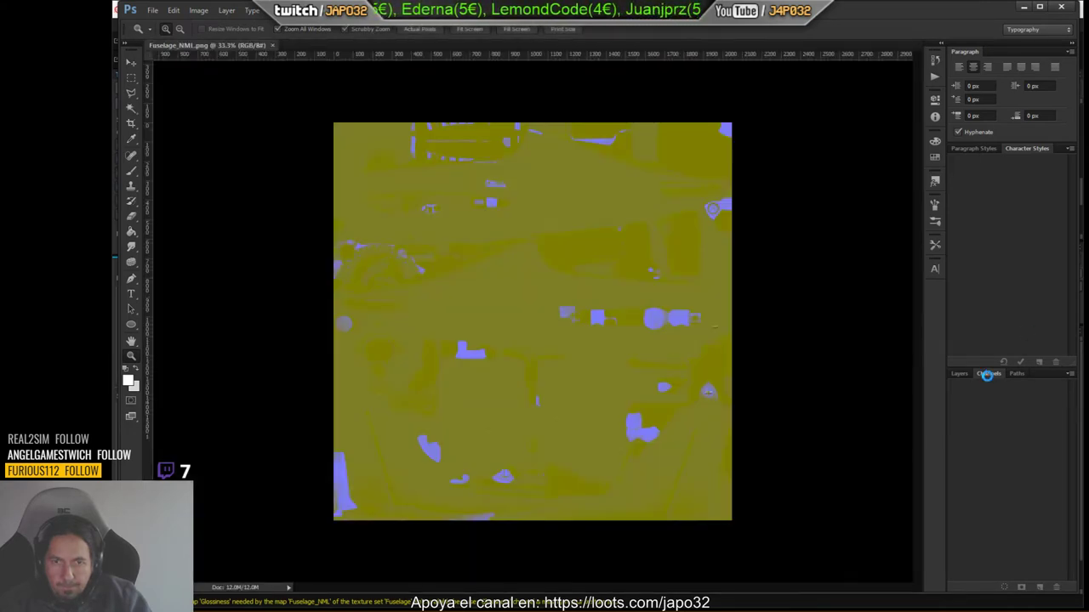
Check the all-black Alpha 1 channel, then return to Substance Painter's viewport.
left_click(987, 375)
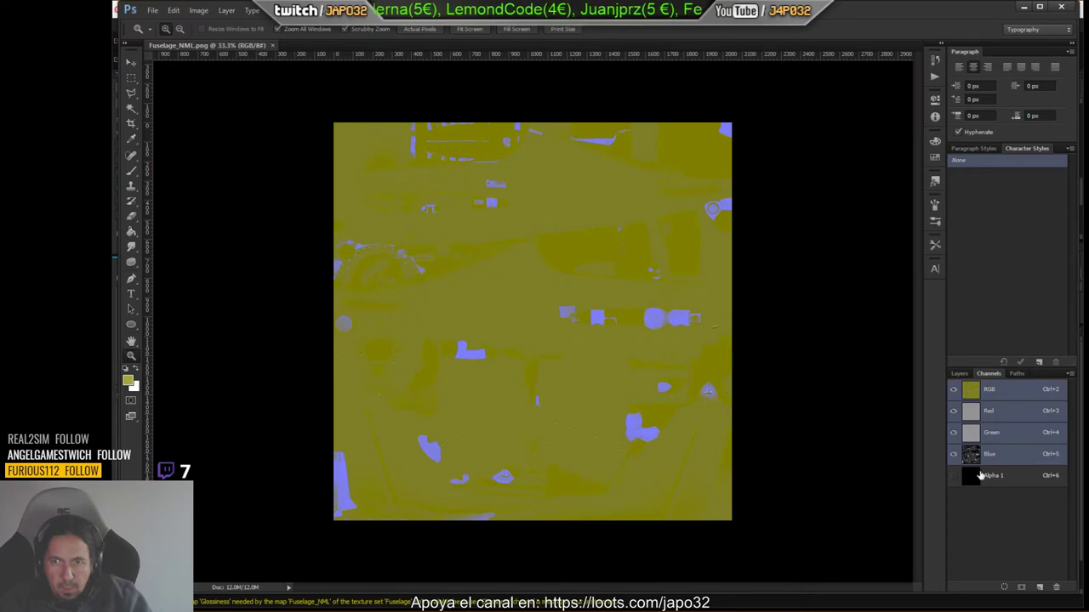
left_click(979, 476)
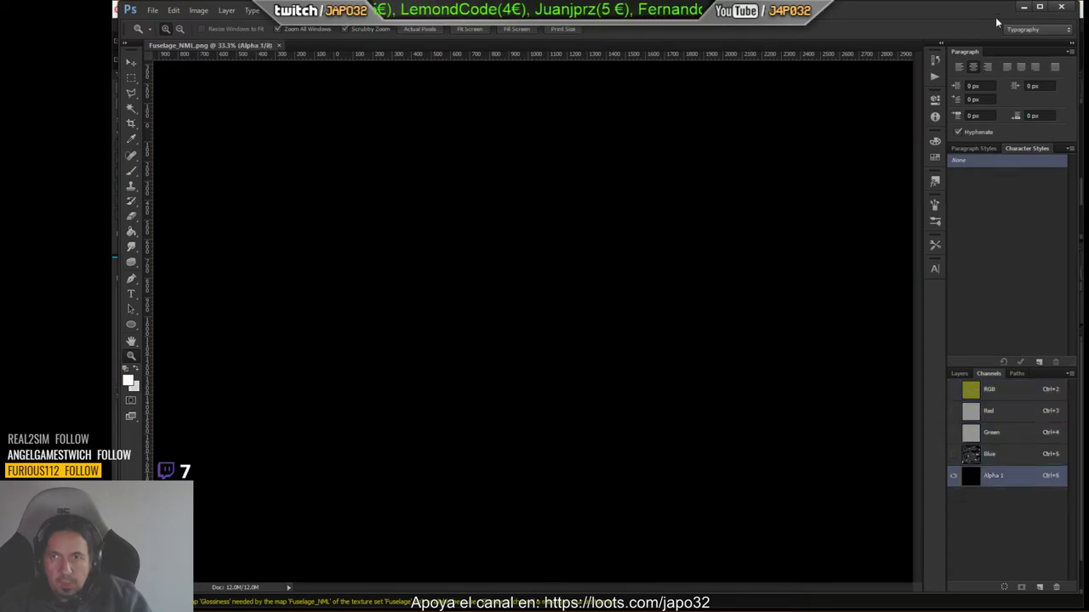
left_click(1024, 7)
right_click(690, 199)
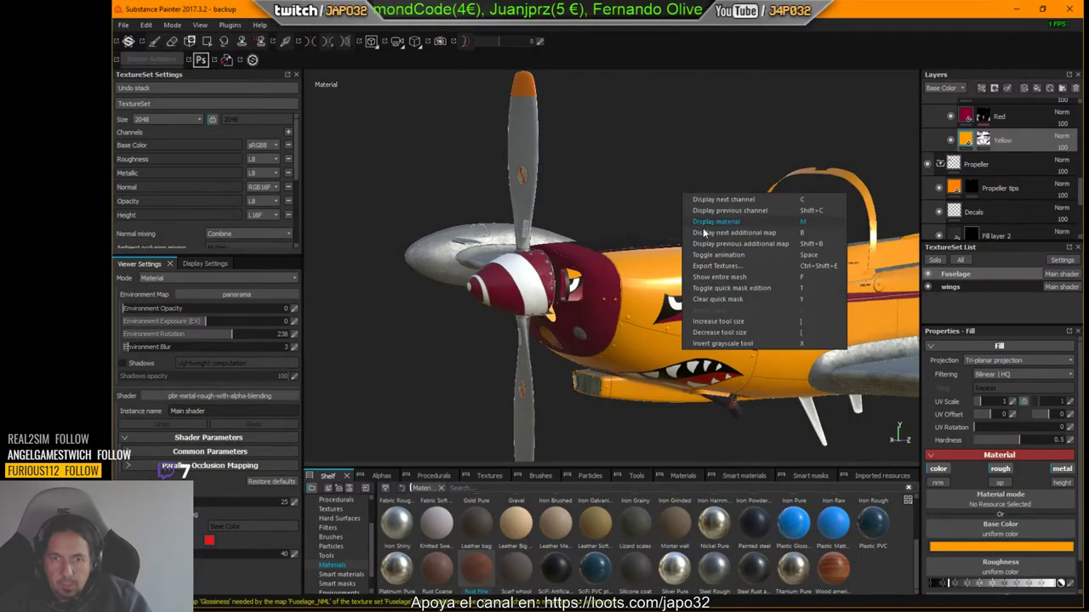
Load the X-Plane export preset and feed Roughness's Gray Channel into the NML alpha.
left_click(717, 267)
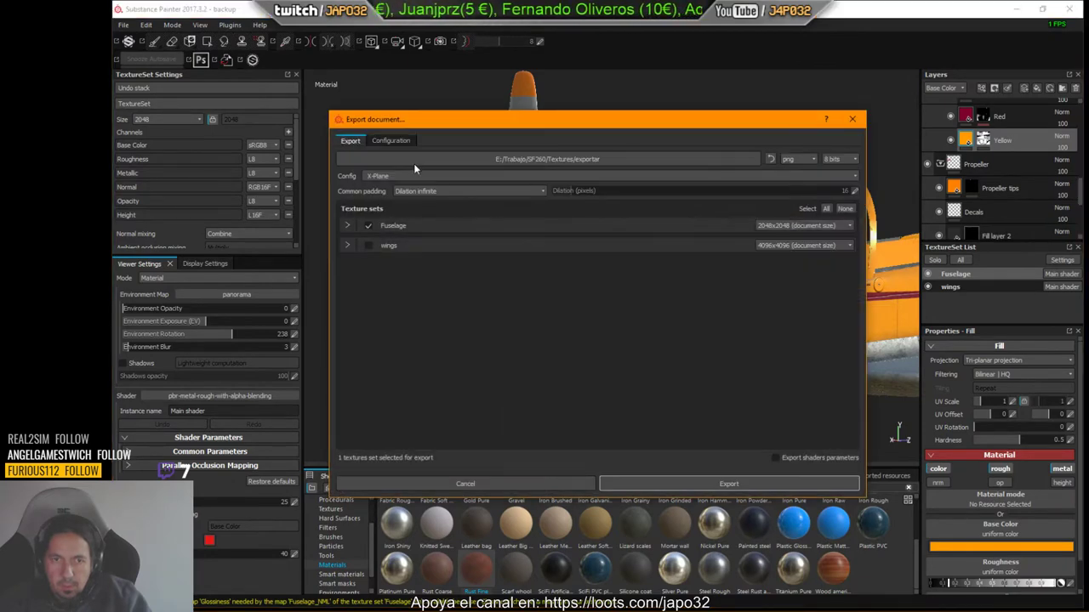
left_click(394, 141)
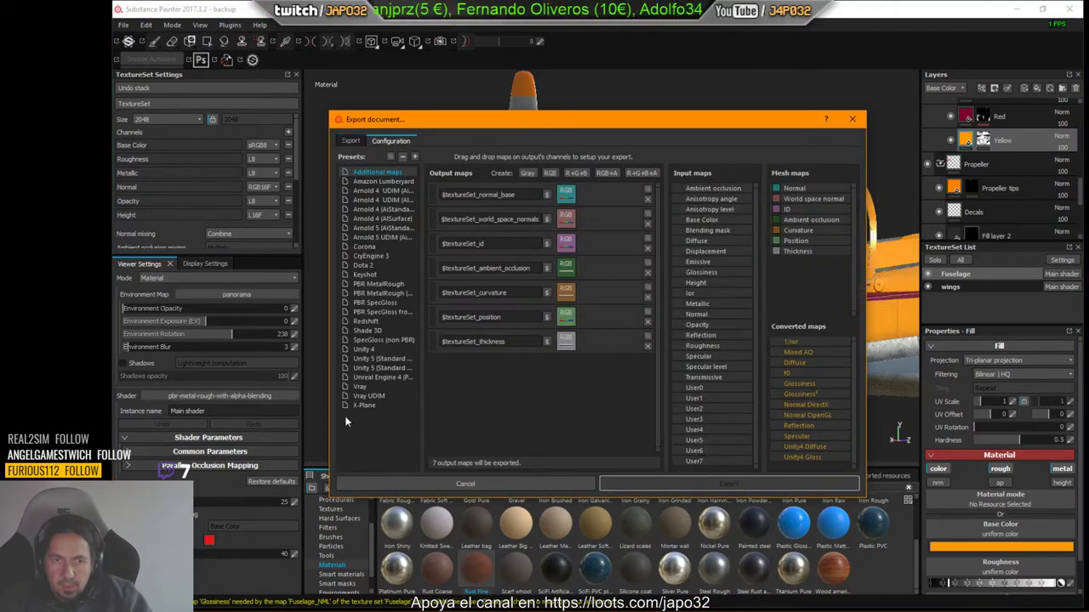
left_click(364, 406)
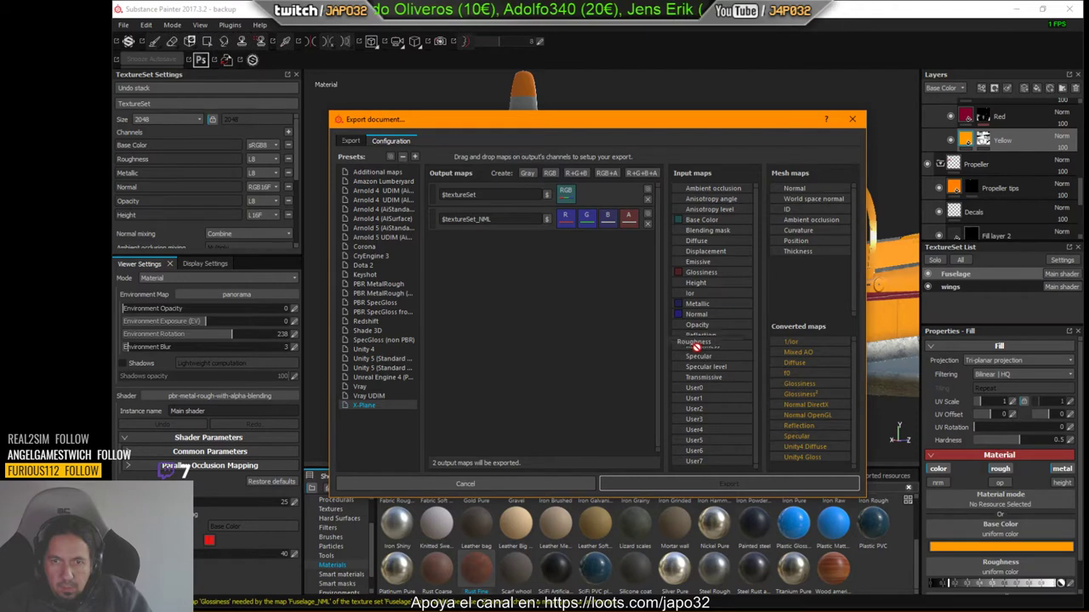
left_click_drag(696, 347, 627, 219)
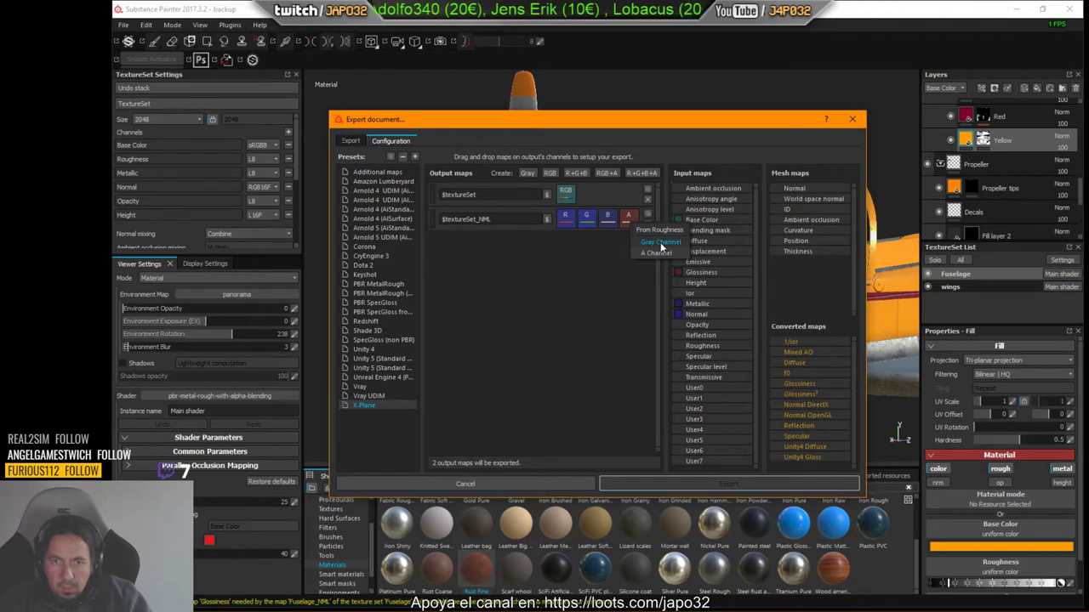
left_click(660, 244)
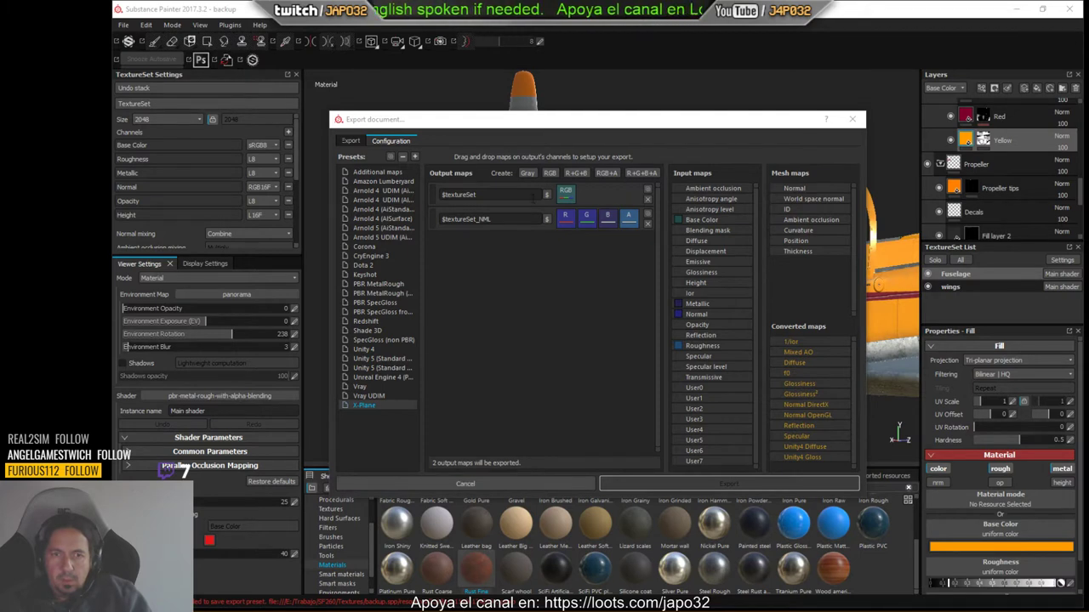
Export the Fuselage textures, acknowledge completion, and switch to X-Plane.
left_click(351, 142)
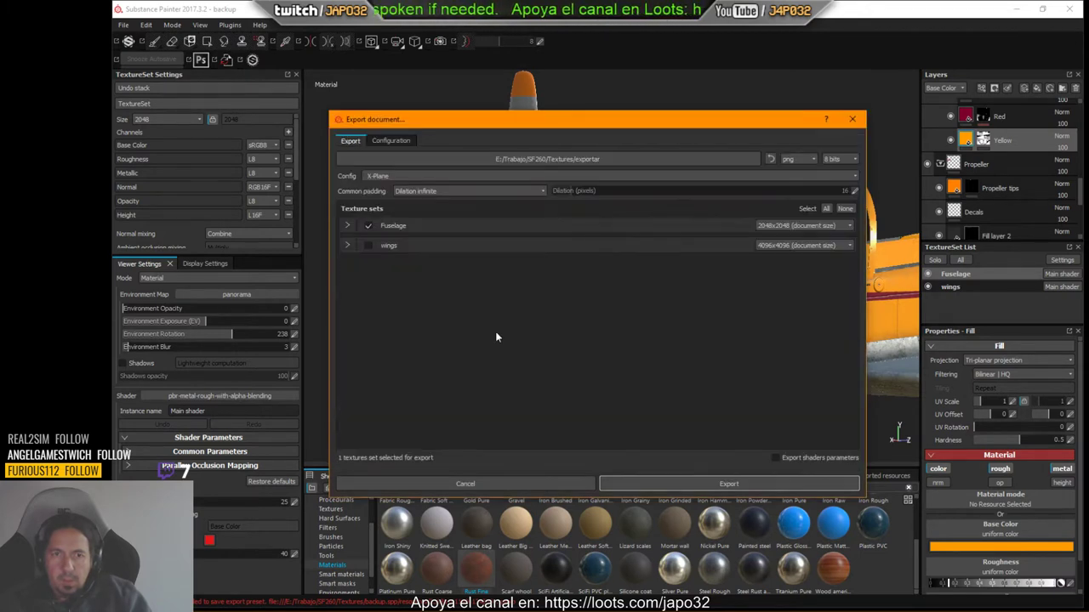
left_click(718, 485)
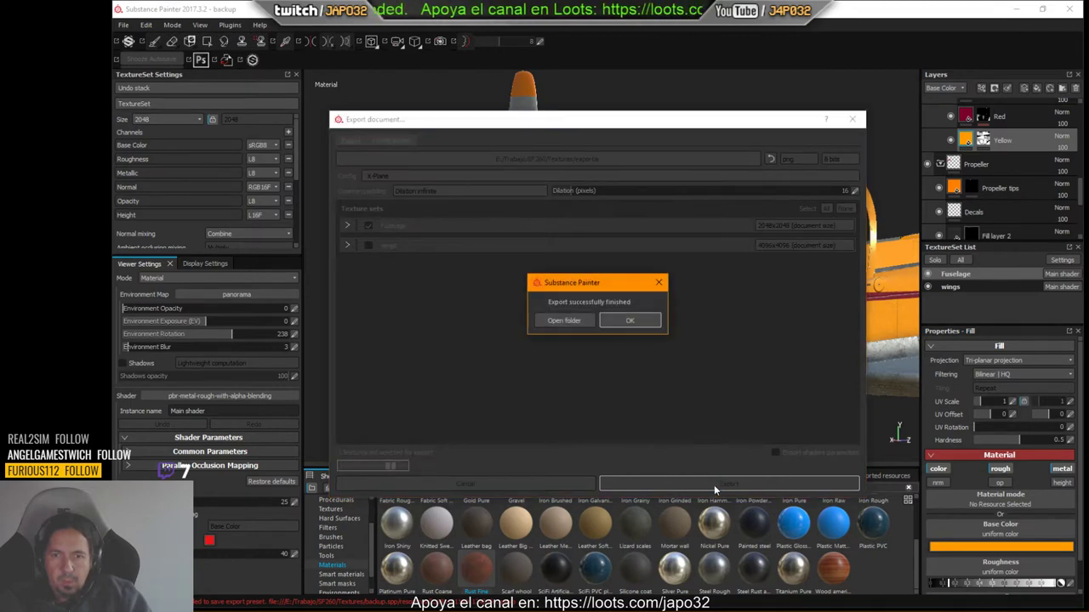
left_click(630, 320)
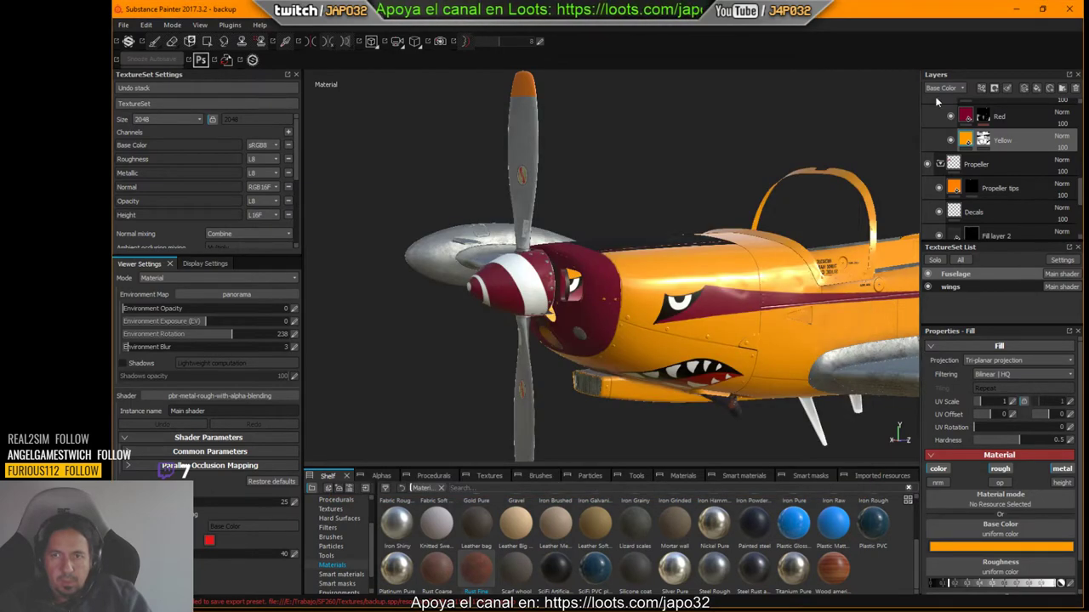
key("alt+Tab")
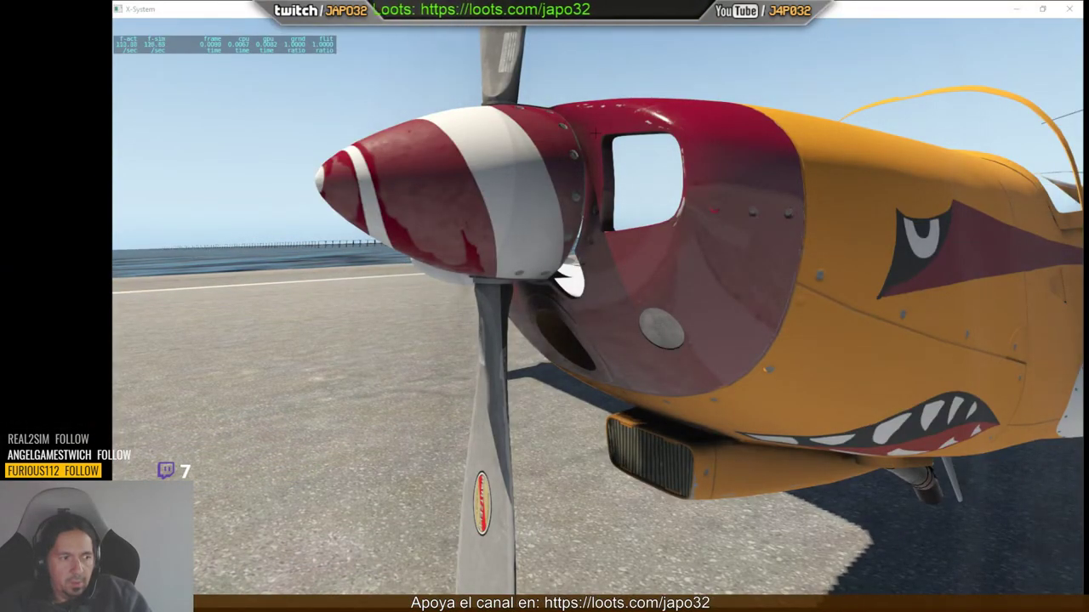
Revert Fuselage_NML in Photoshop with alpha as a separate channel, undoing an accidental transform.
key("alt+Tab")
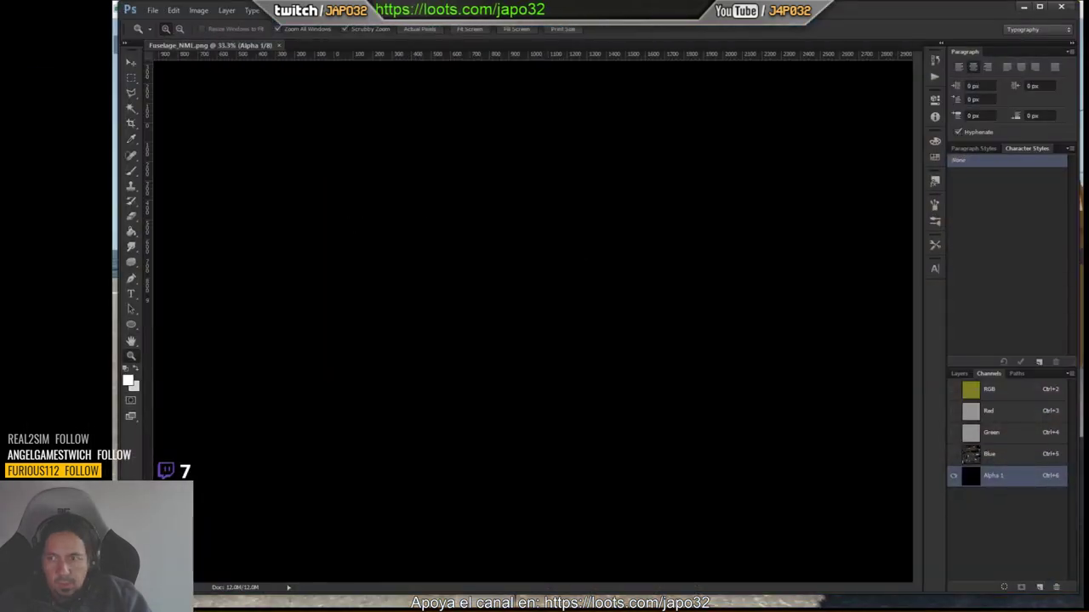
key("F12")
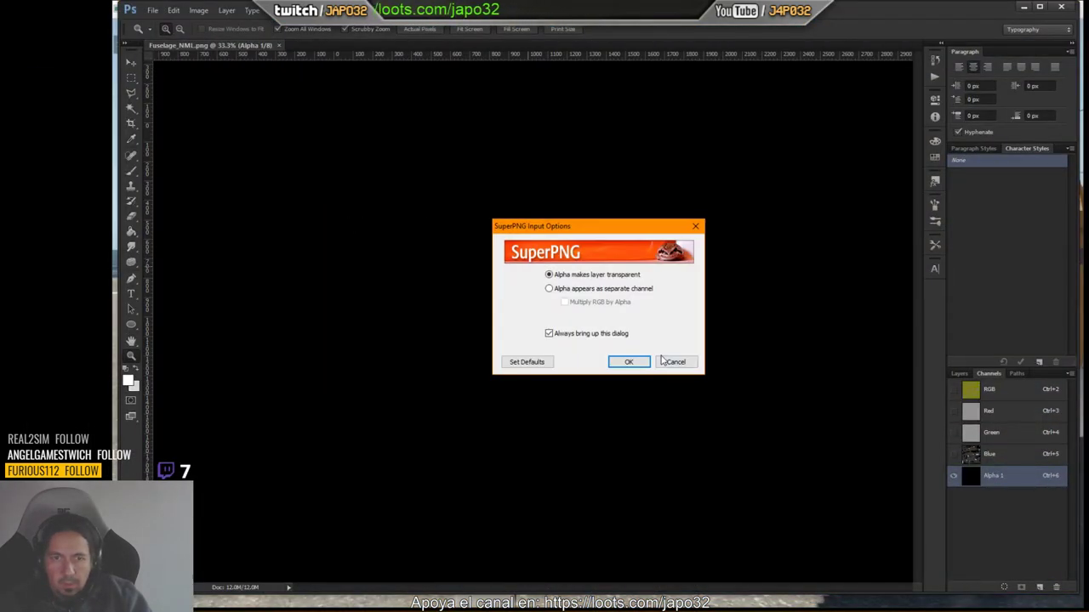
left_click(593, 288)
left_click(628, 362)
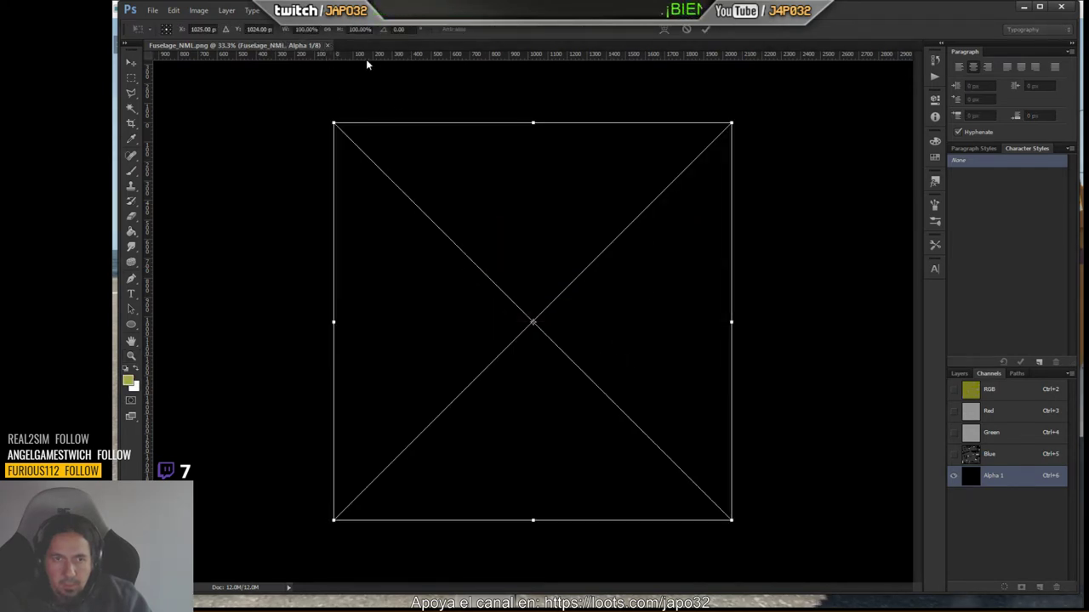
key("Return")
key("z")
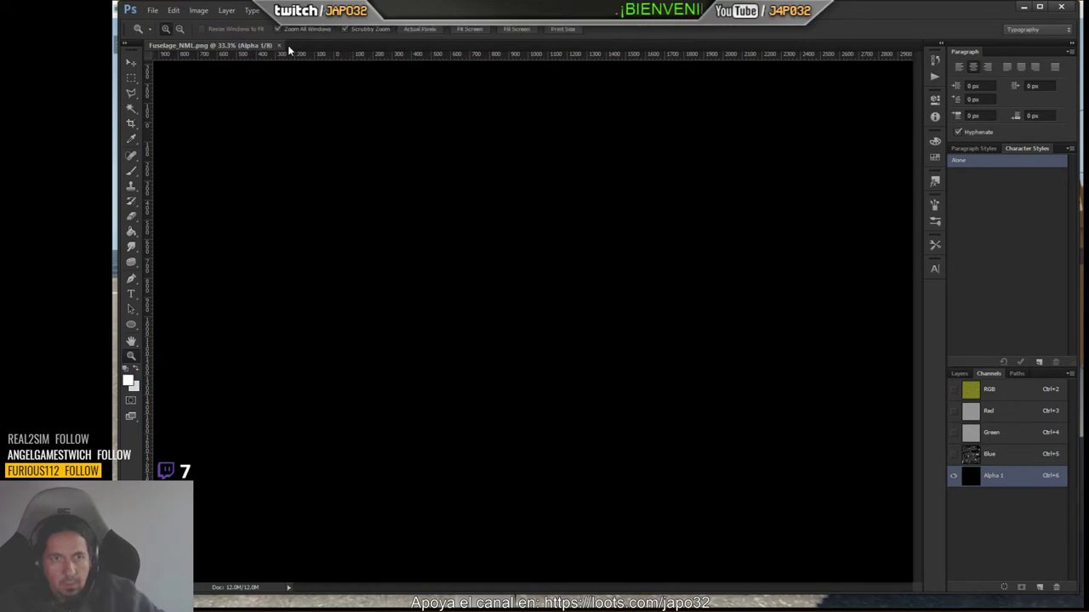
Close the old Fuselage_NML document and open the new PNG with separate alpha channel.
left_click(278, 45)
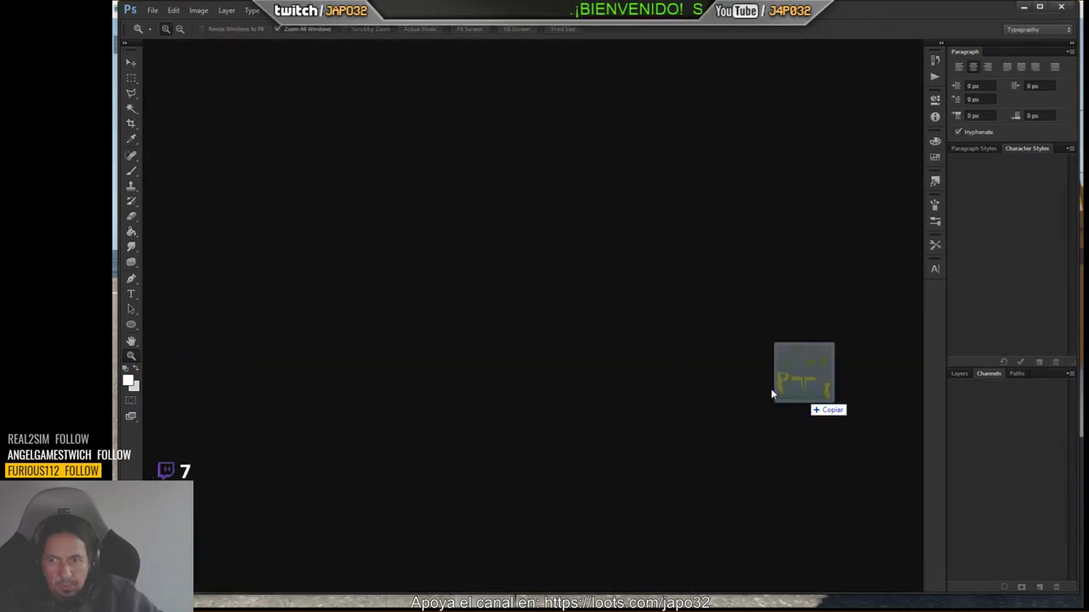
left_click_drag(1088, 374, 770, 389)
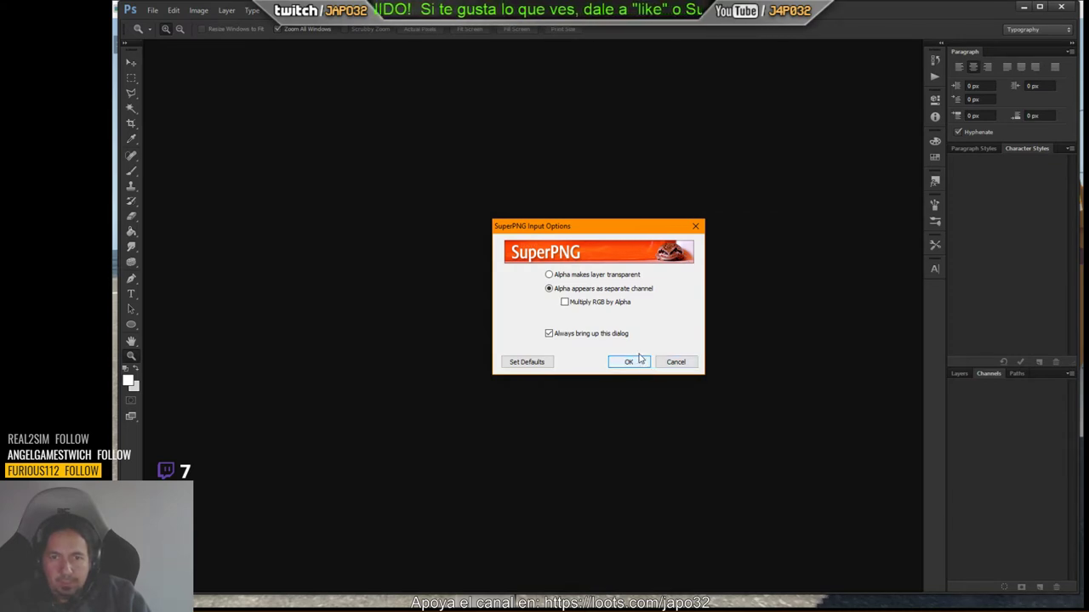
left_click(643, 365)
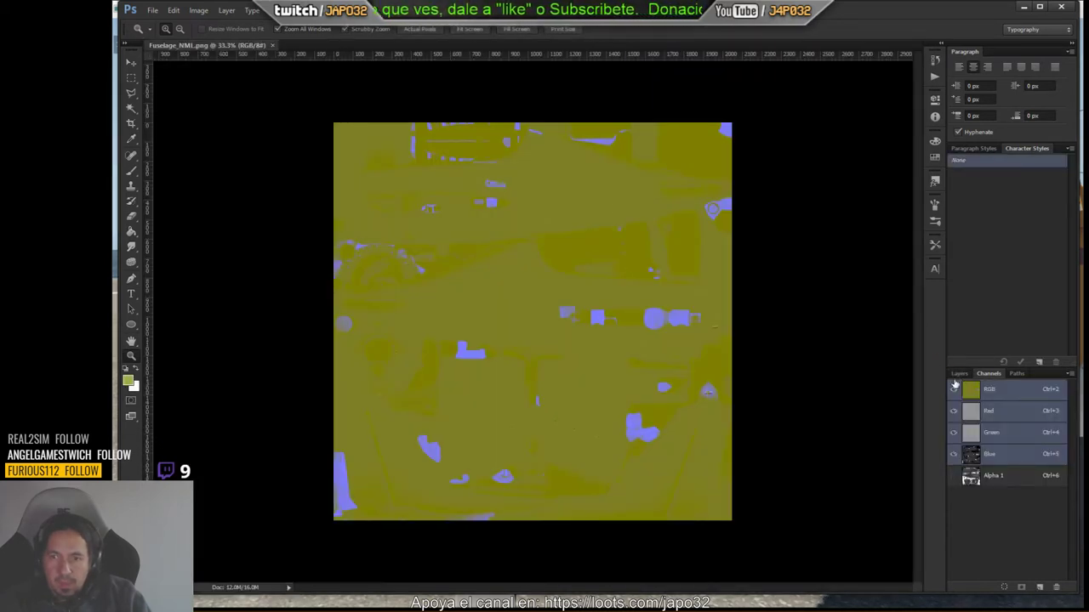
left_click(958, 374)
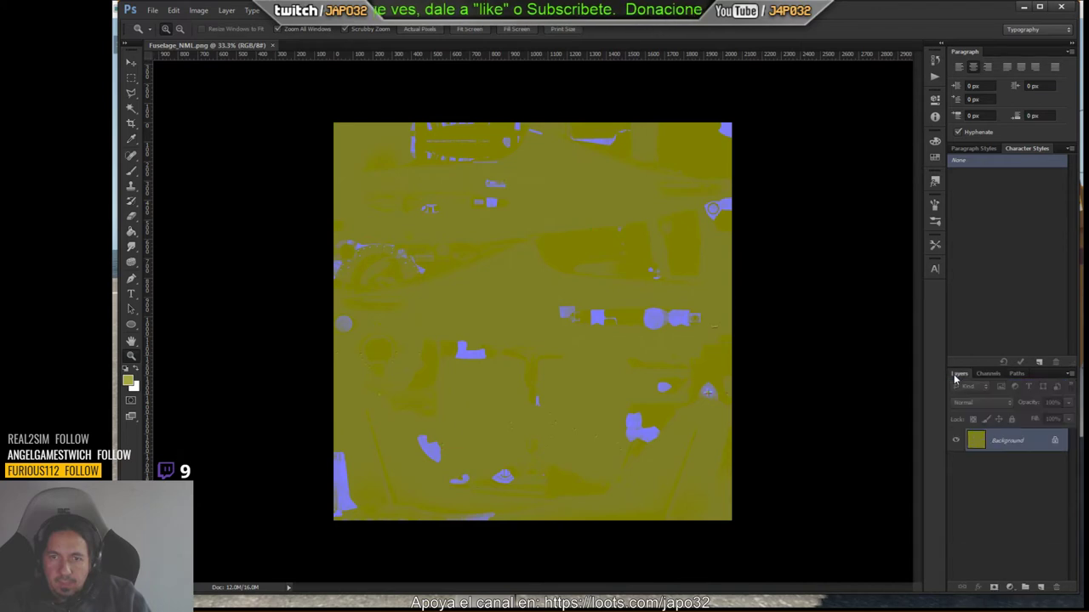
left_click(553, 292)
left_click(527, 292)
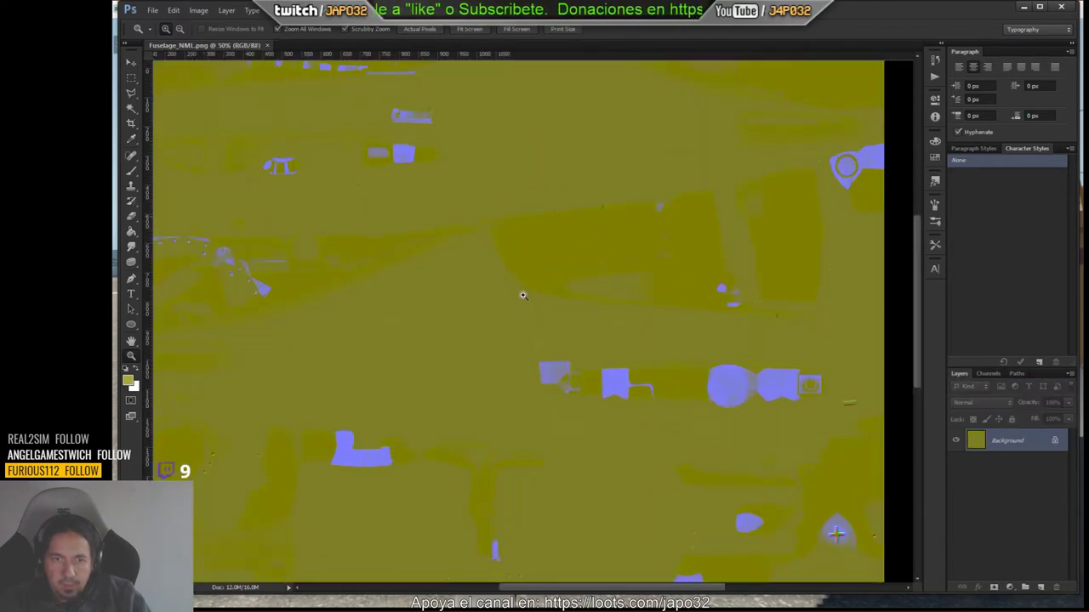
left_click(527, 294)
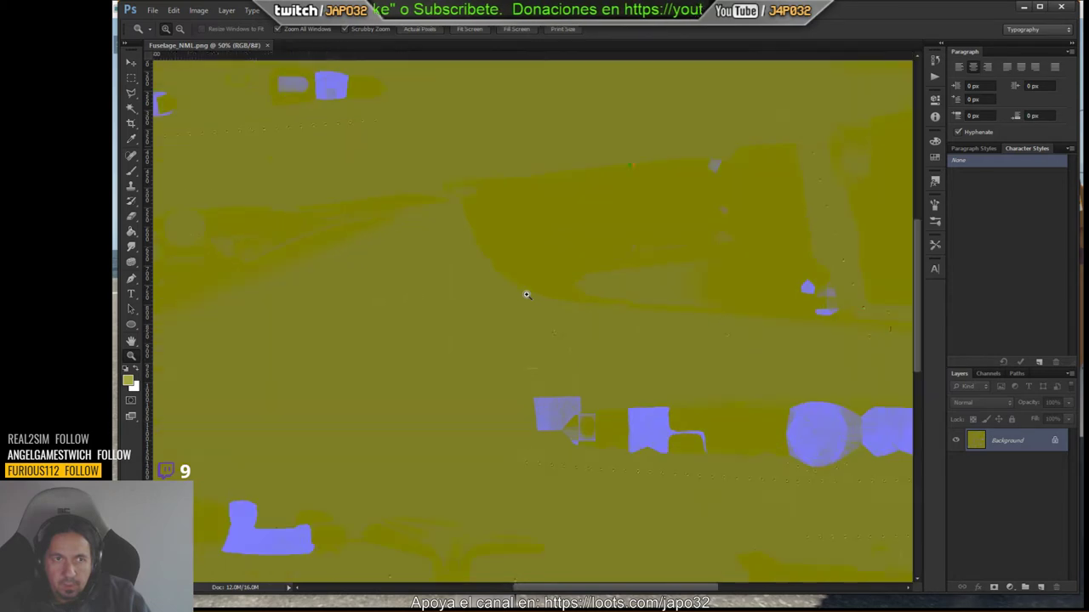
left_click(526, 295)
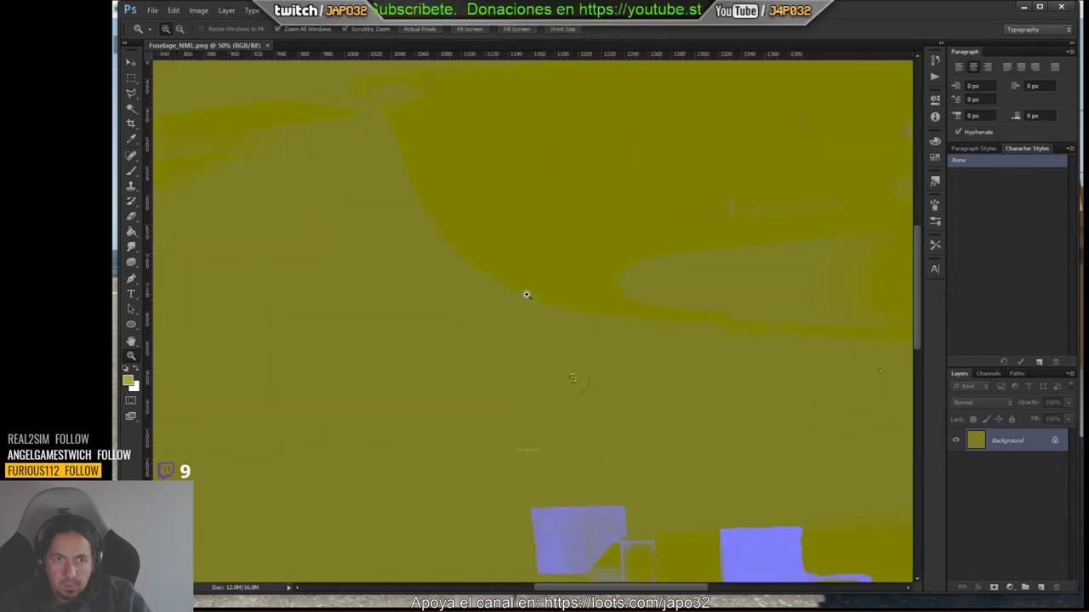
left_click(527, 294)
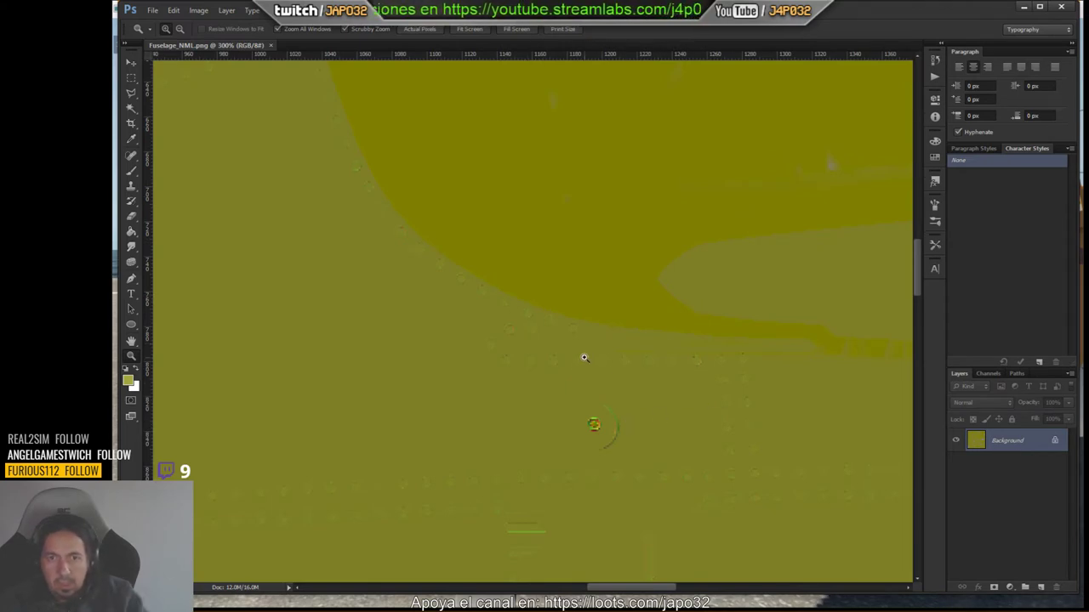
left_click(596, 468, "alt")
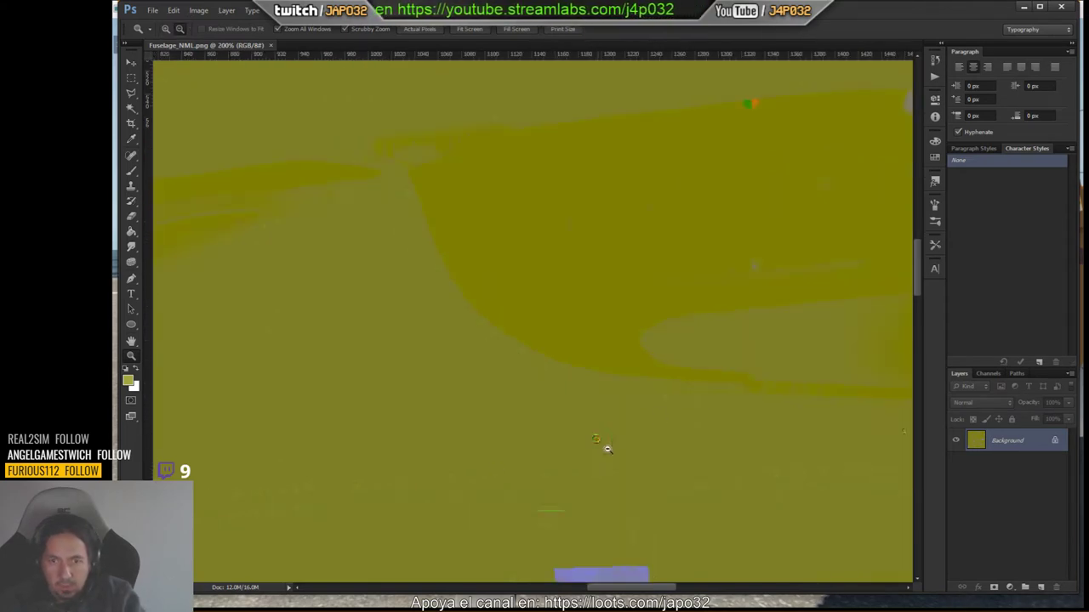
left_click(608, 448, "alt")
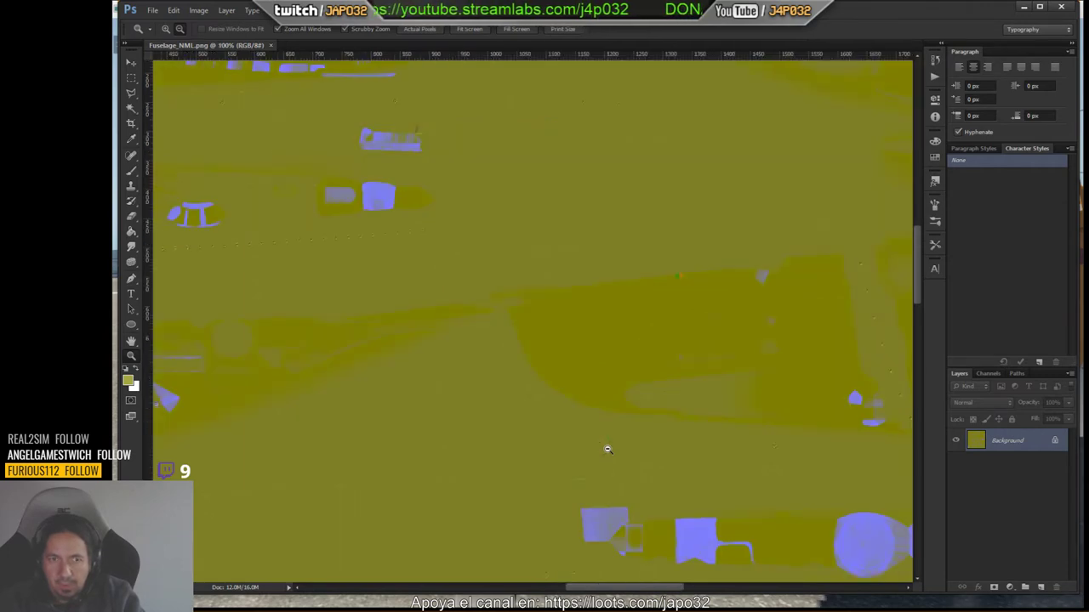
left_click(607, 449, "alt")
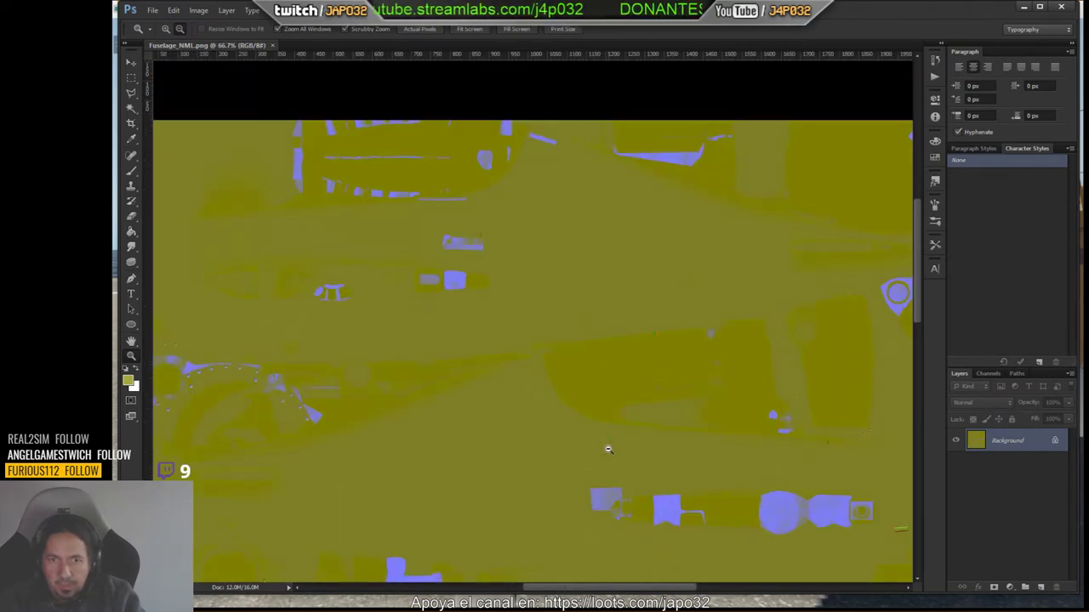
left_click(641, 408, "alt")
left_click(671, 421, "alt")
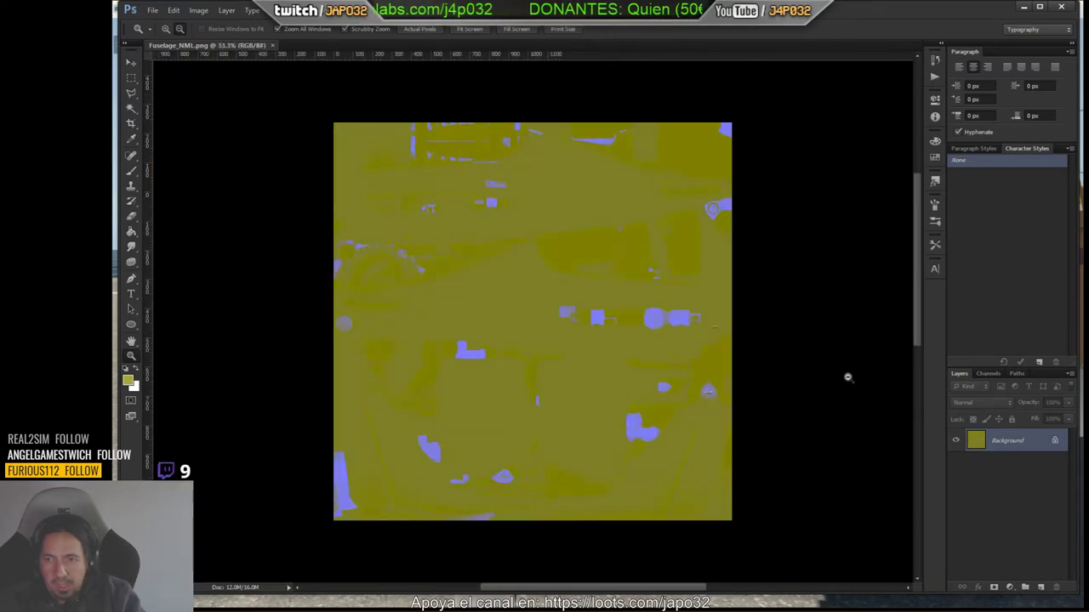
left_click(989, 375)
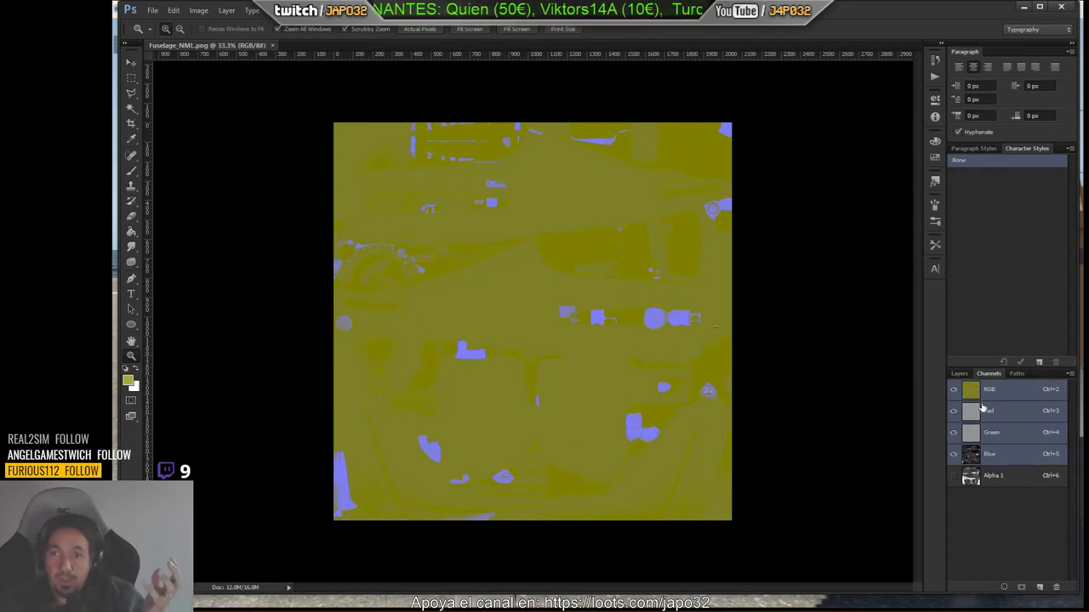
Invert the Alpha 1 channel of Fuselage_NML.png and return to the composite view.
left_click(984, 455)
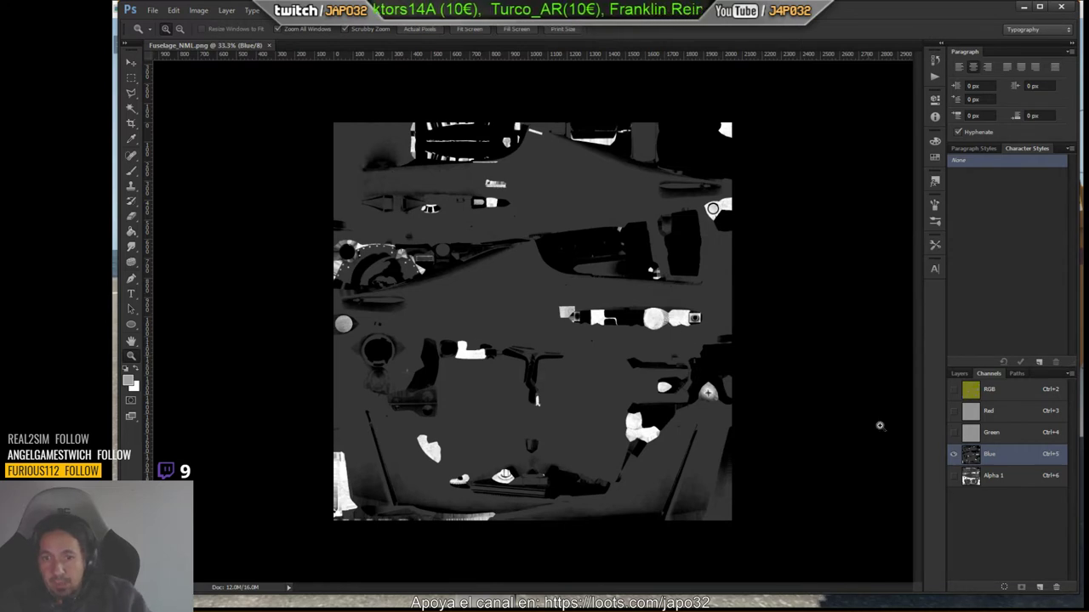
left_click(970, 478)
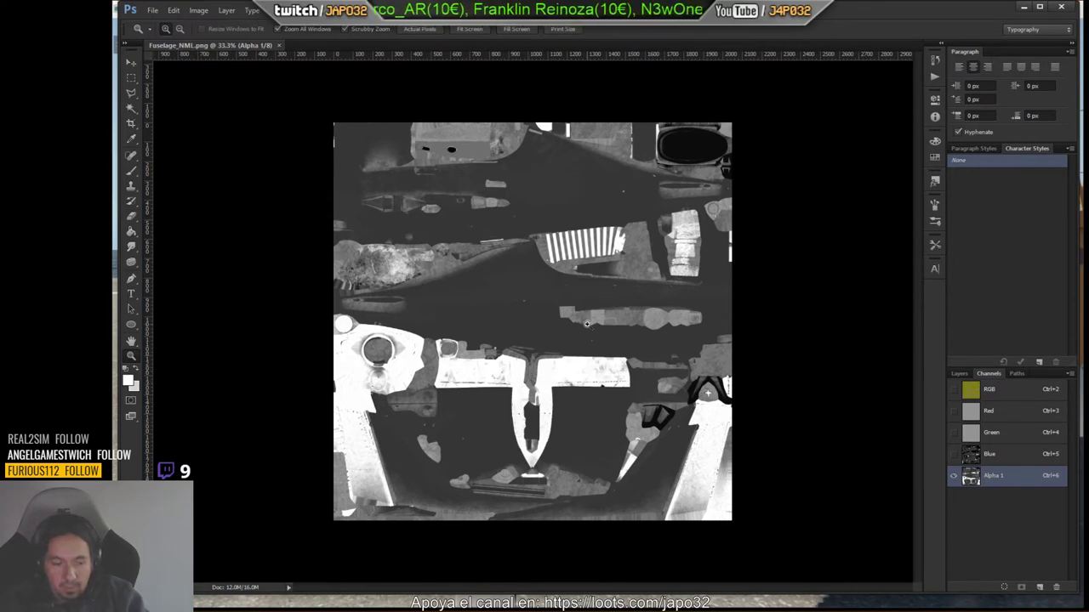
key("ctrl+i")
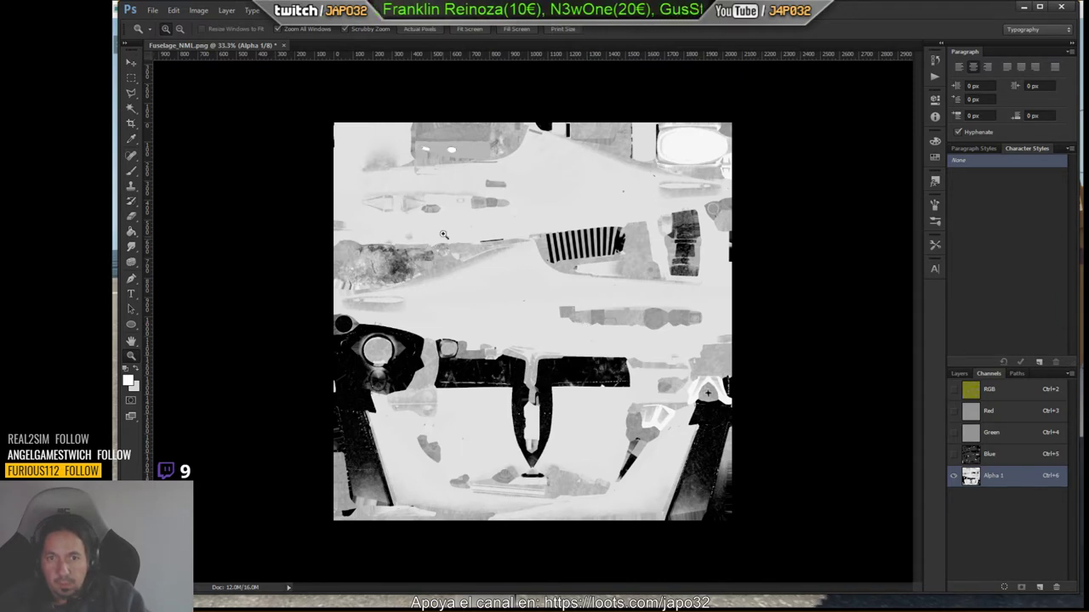
left_click(955, 391)
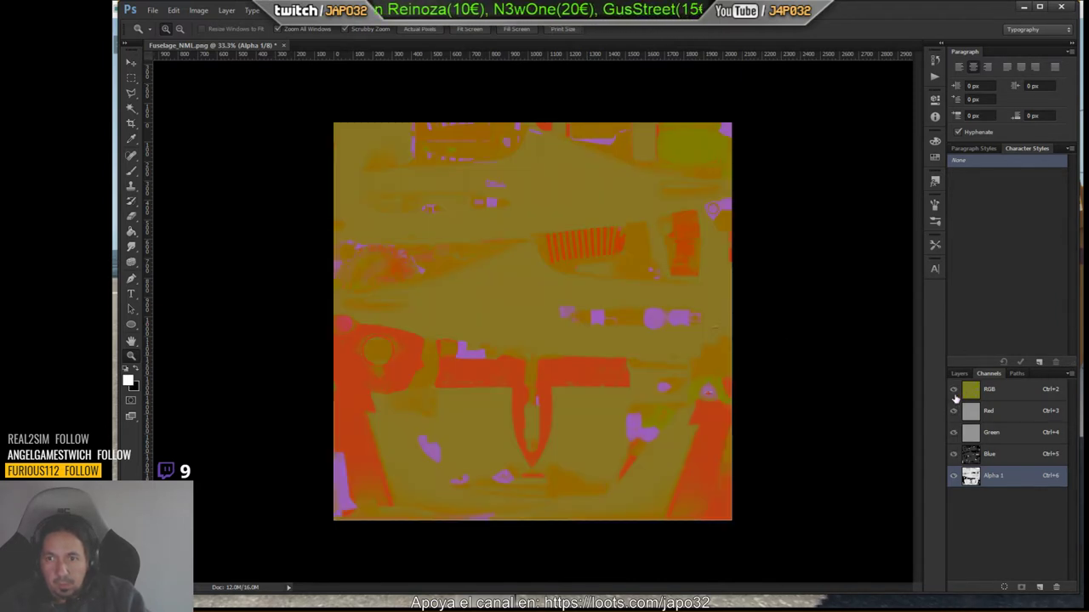
left_click(954, 477)
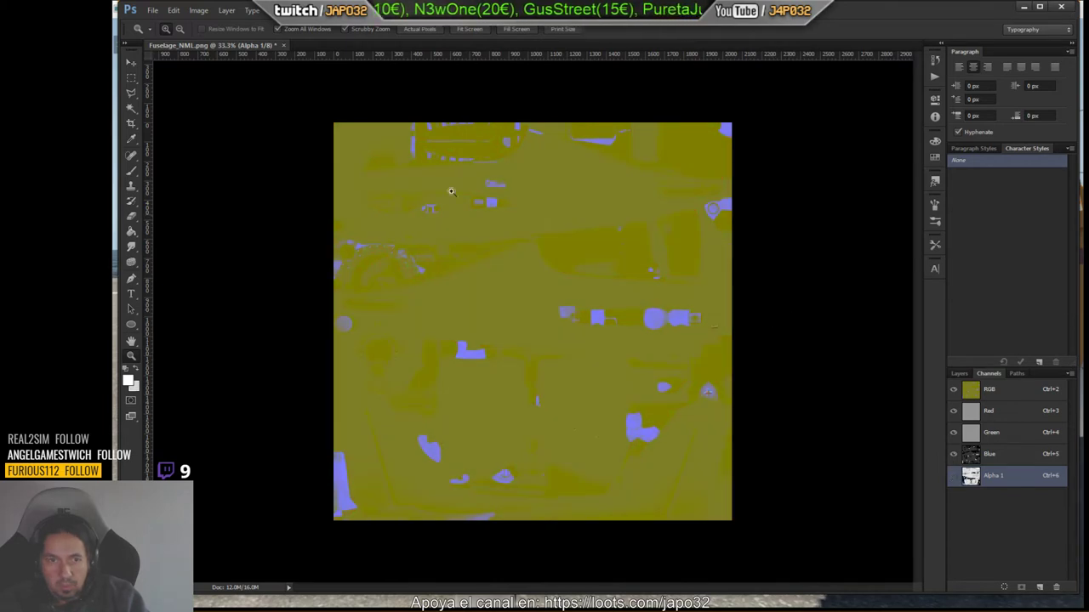
Save Fuselage_NML.png via File > Save and minimise Photoshop.
left_click(153, 11)
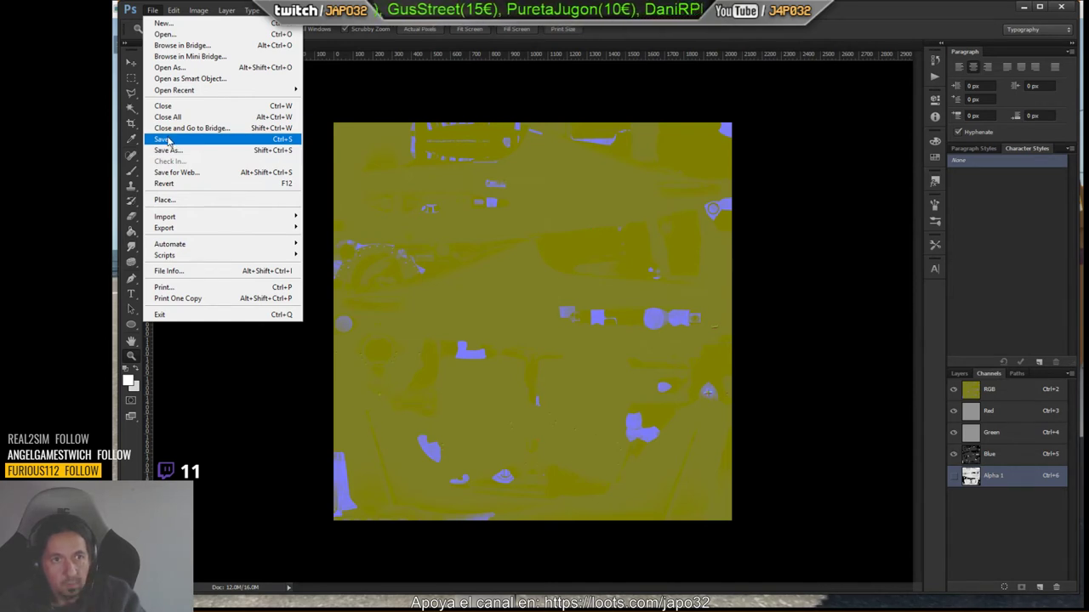
left_click(166, 141)
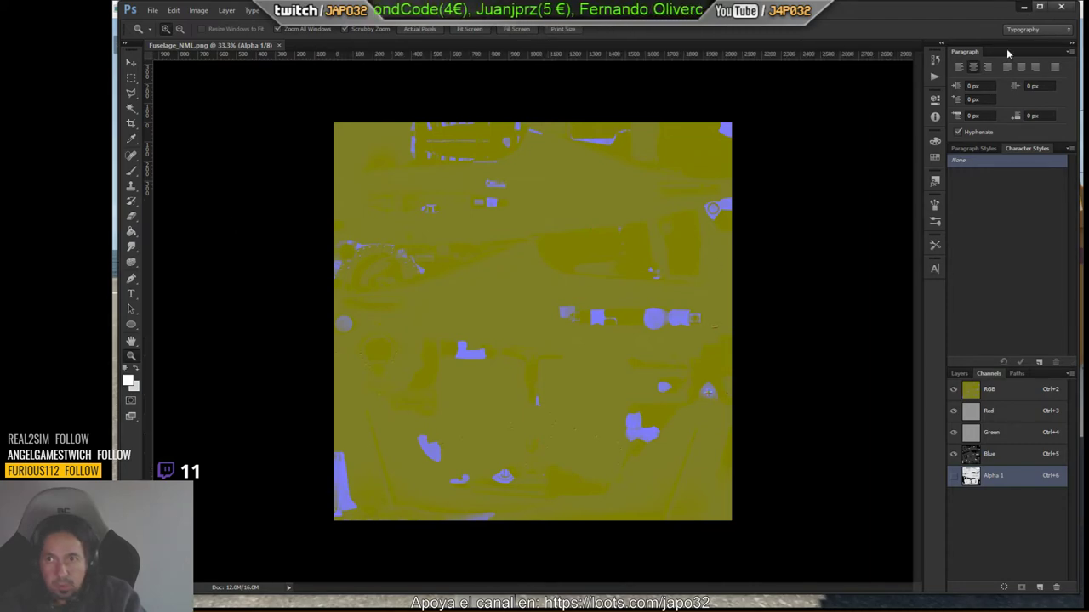
left_click(1023, 7)
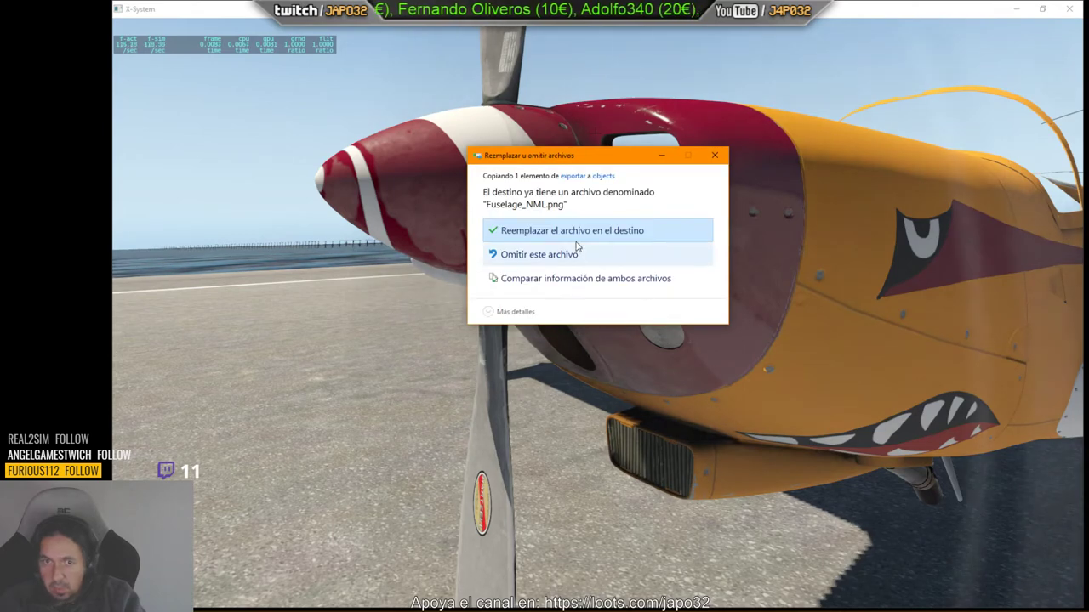
Choose 'Reemplazar el archivo en el destino' to overwrite Fuselage_NML.png in objects.
left_click(566, 230)
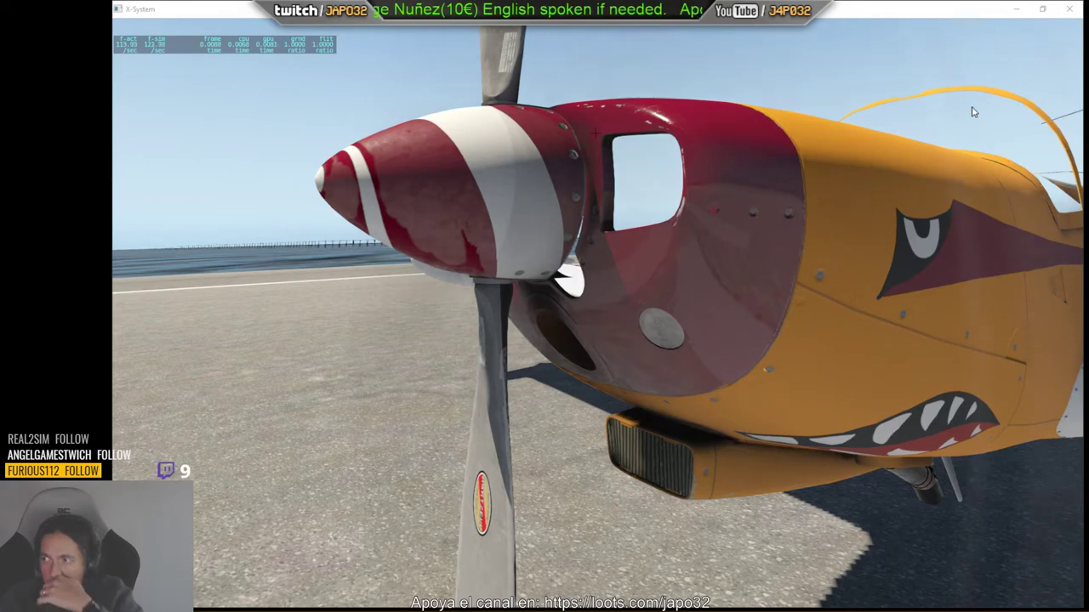
Reload the current aircraft from the Developer menu and orbit the camera along the fuselage.
left_click(227, 28)
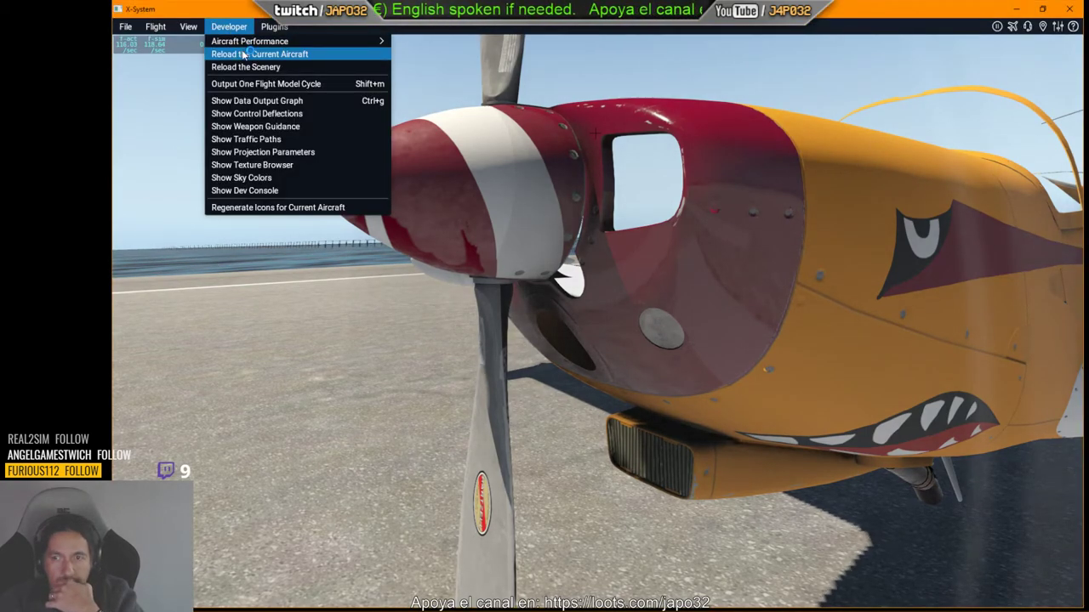
left_click(245, 53)
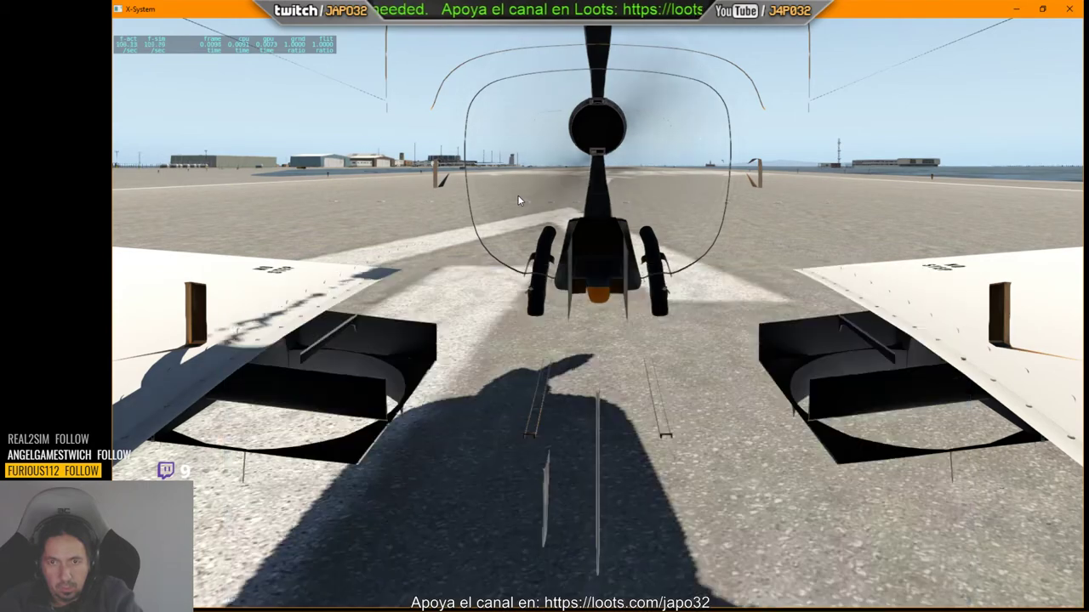
mouse_move(517, 200)
right_mouse_down()
mouse_move(632, 322)
mouse_move(753, 263)
mouse_move(902, 291)
right_mouse_up()
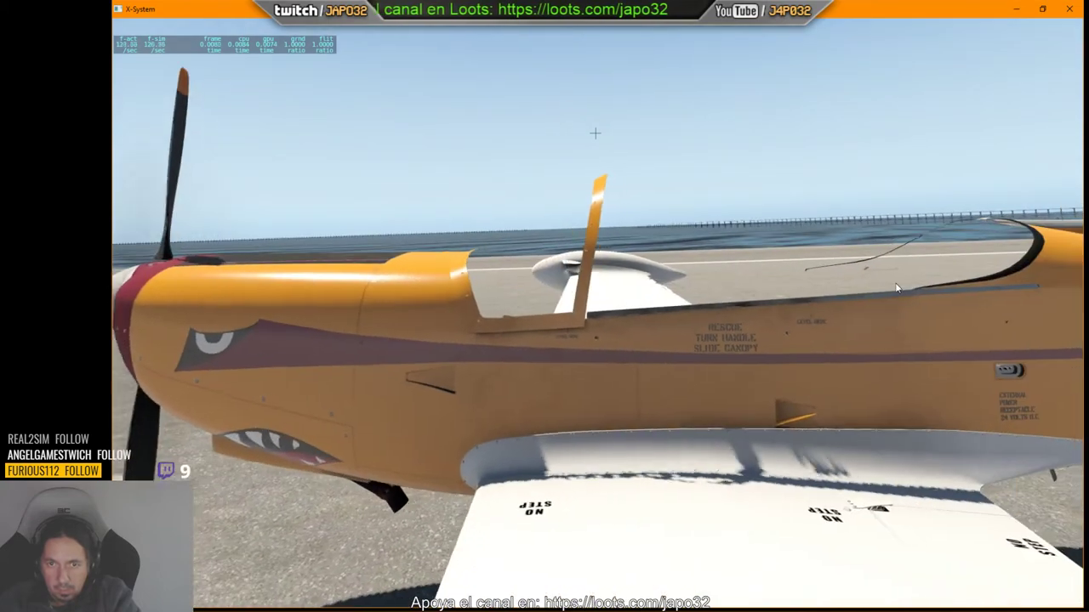
key("Left")
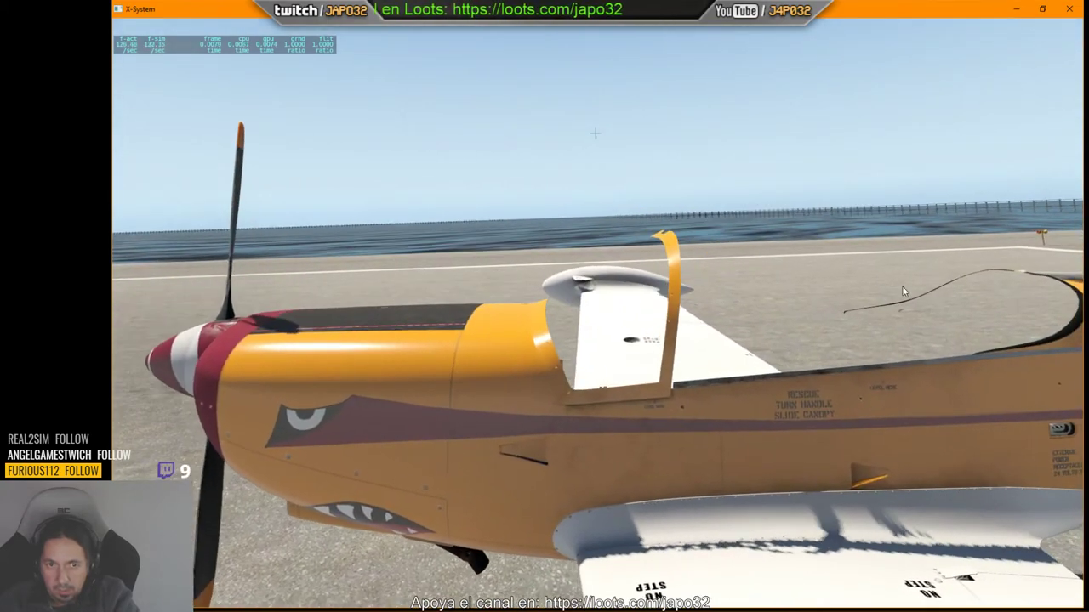
mouse_move(904, 291)
right_mouse_down()
mouse_move(944, 372)
mouse_move(909, 361)
mouse_move(809, 379)
right_mouse_up()
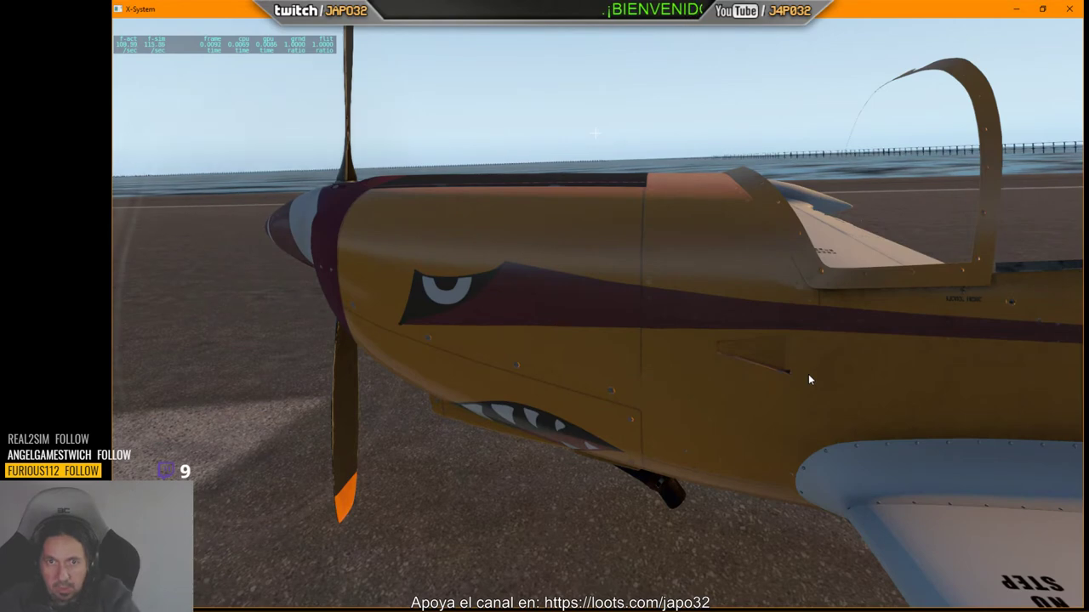
mouse_move(808, 373)
right_mouse_down()
mouse_move(880, 403)
mouse_move(664, 351)
mouse_move(741, 391)
mouse_move(774, 364)
mouse_move(1003, 341)
mouse_move(896, 310)
mouse_move(823, 330)
mouse_move(882, 349)
mouse_move(943, 324)
mouse_move(933, 316)
mouse_move(987, 338)
mouse_move(953, 355)
right_mouse_up()
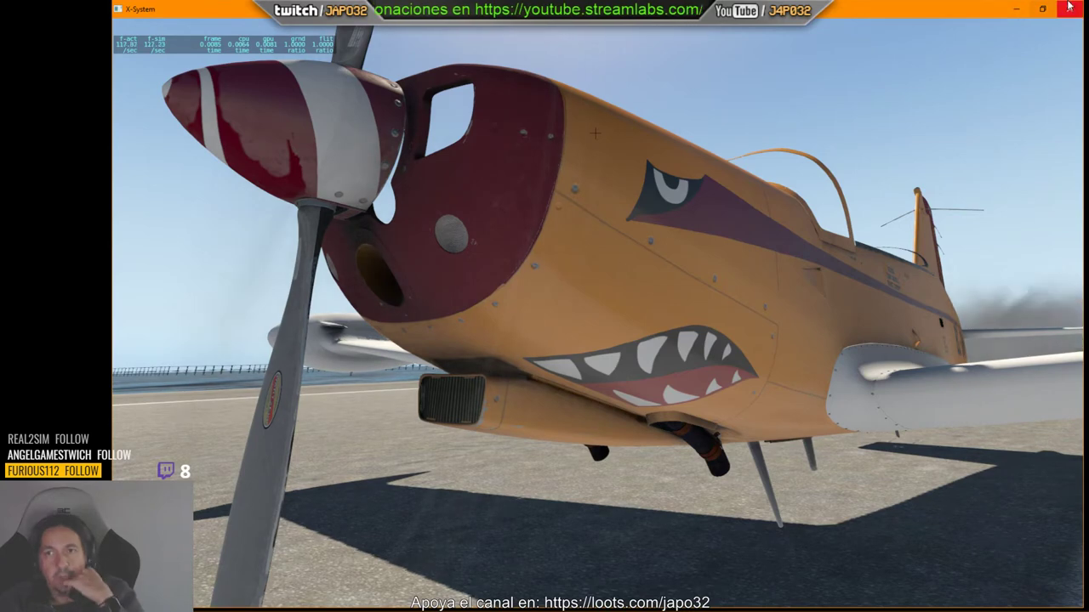
Pause X-Plane, set GLOBAL_specular to 1.0 in SF260_Fuselage.OBJ, save and close Notepad++.
key("p")
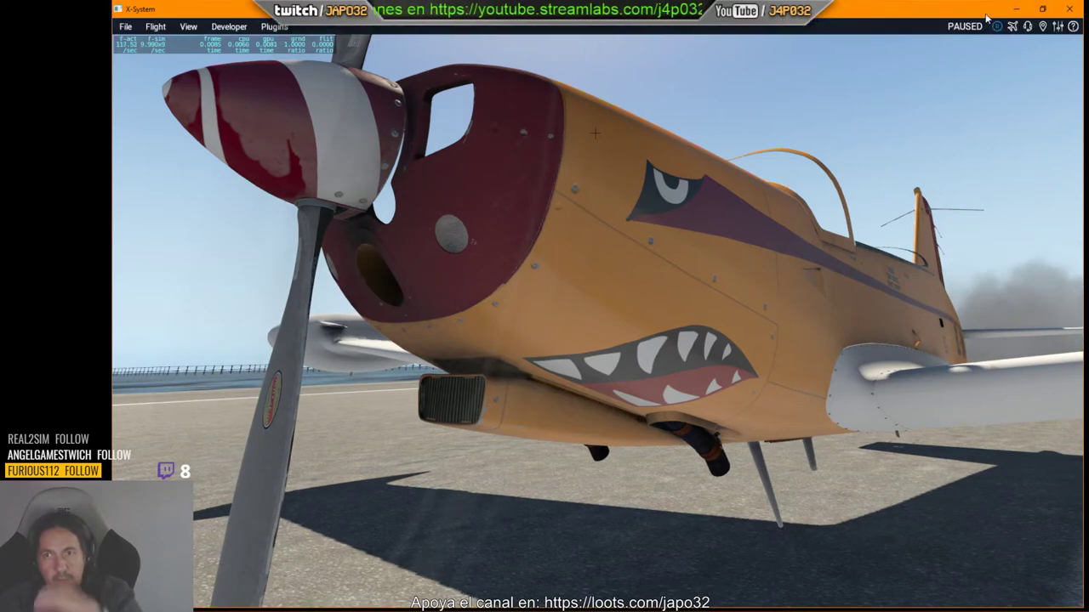
left_click(1015, 8)
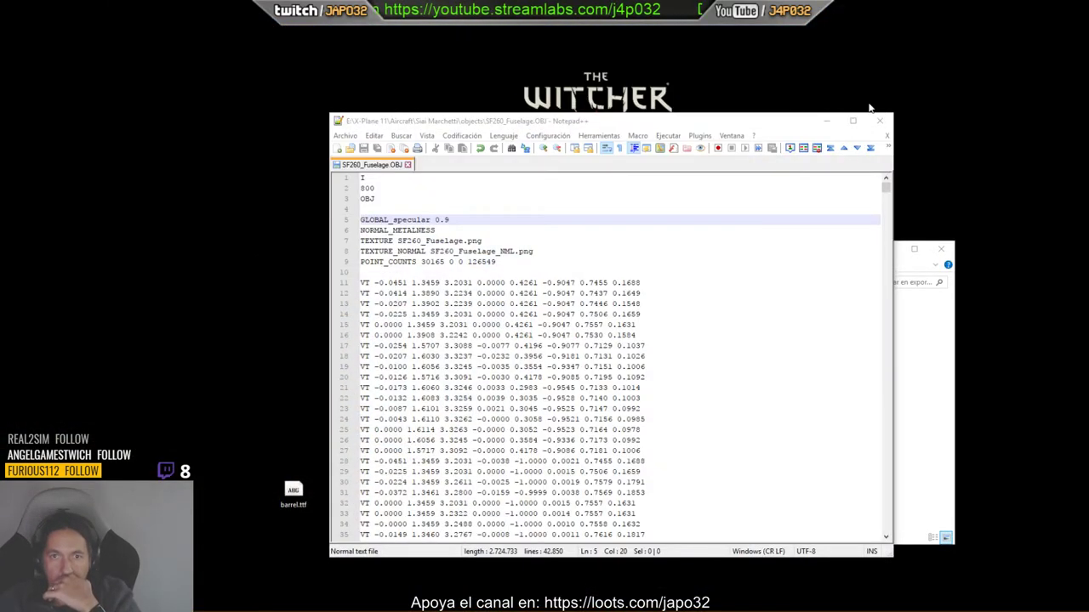
left_click_drag(461, 210, 456, 220)
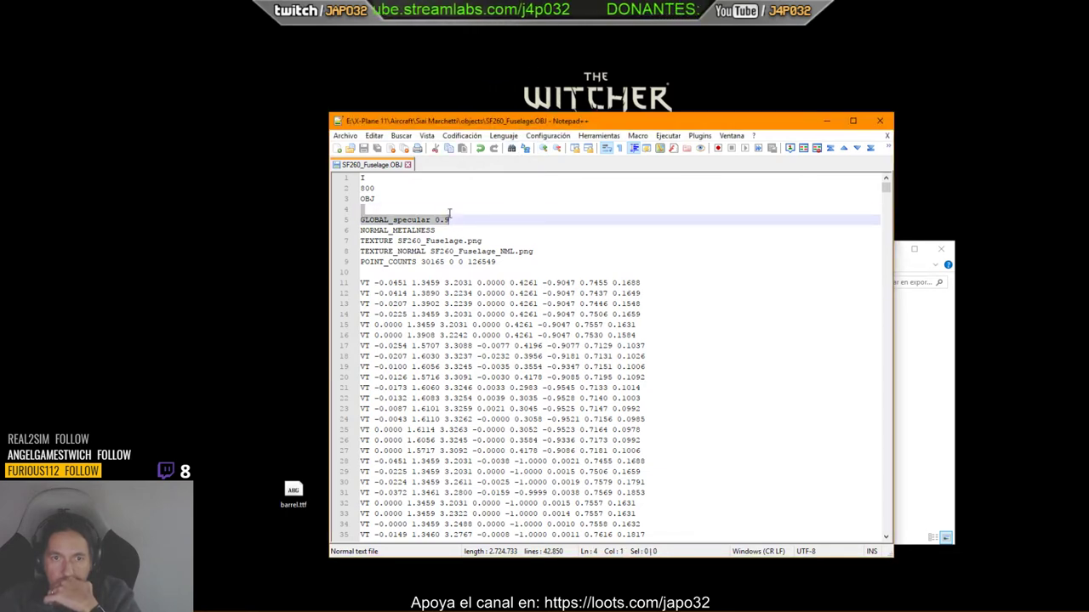
left_click(450, 219)
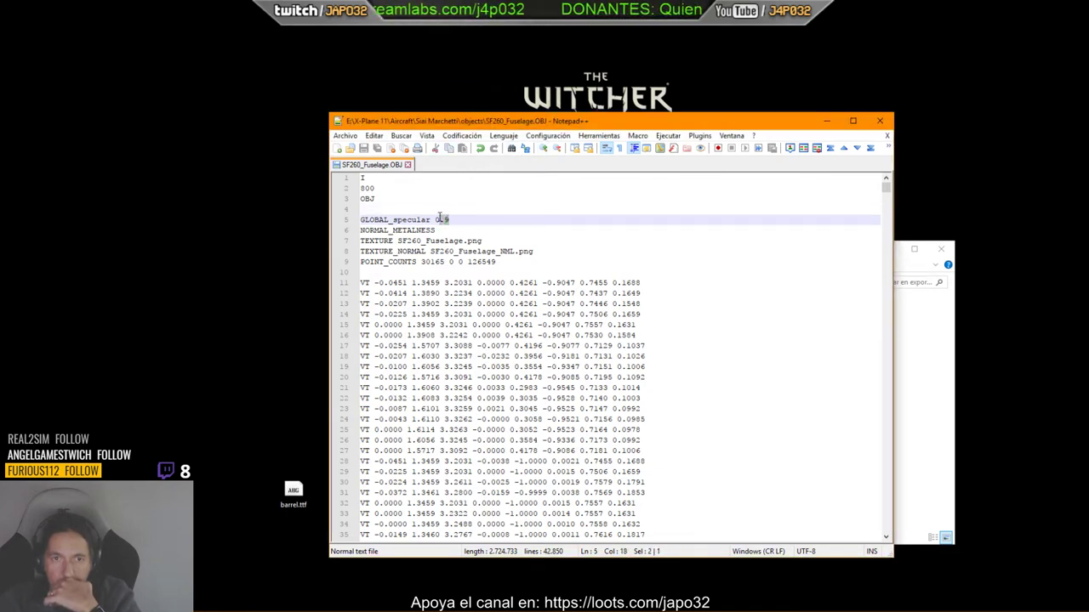
type("1.")
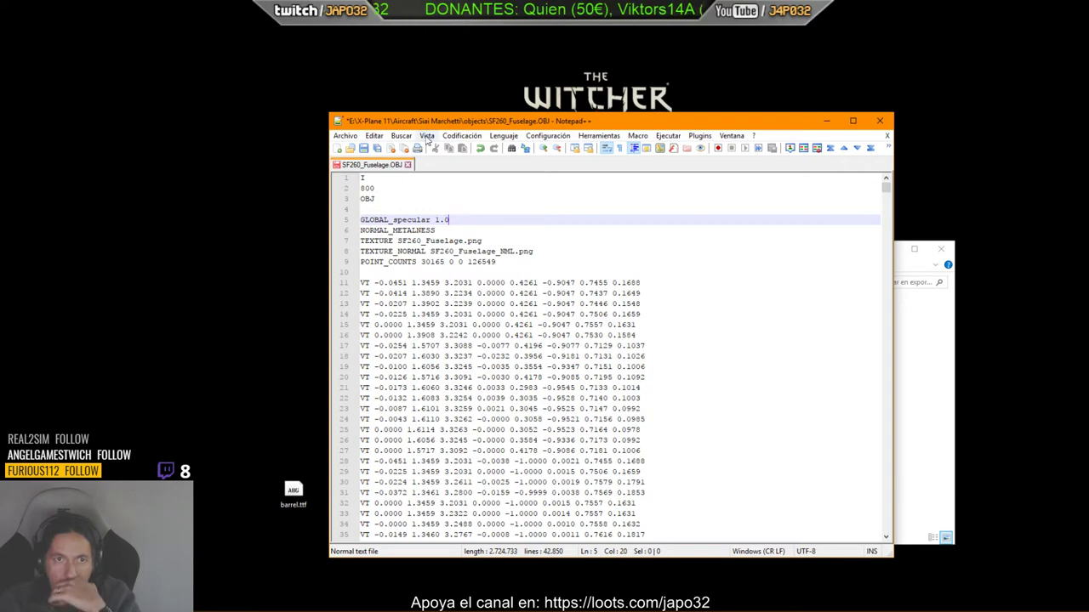
left_click(362, 149)
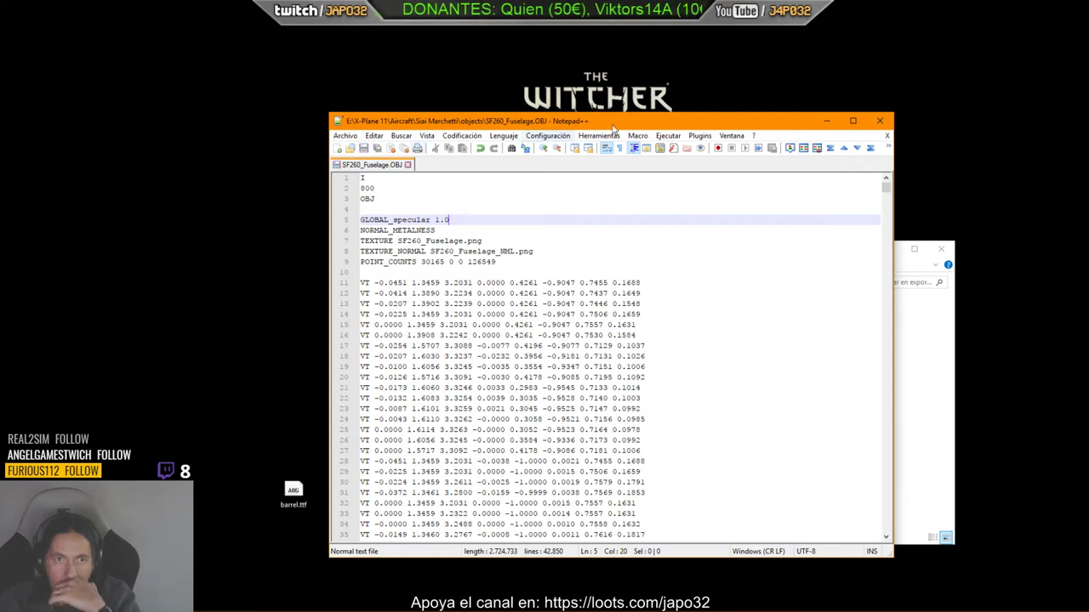
left_click(881, 120)
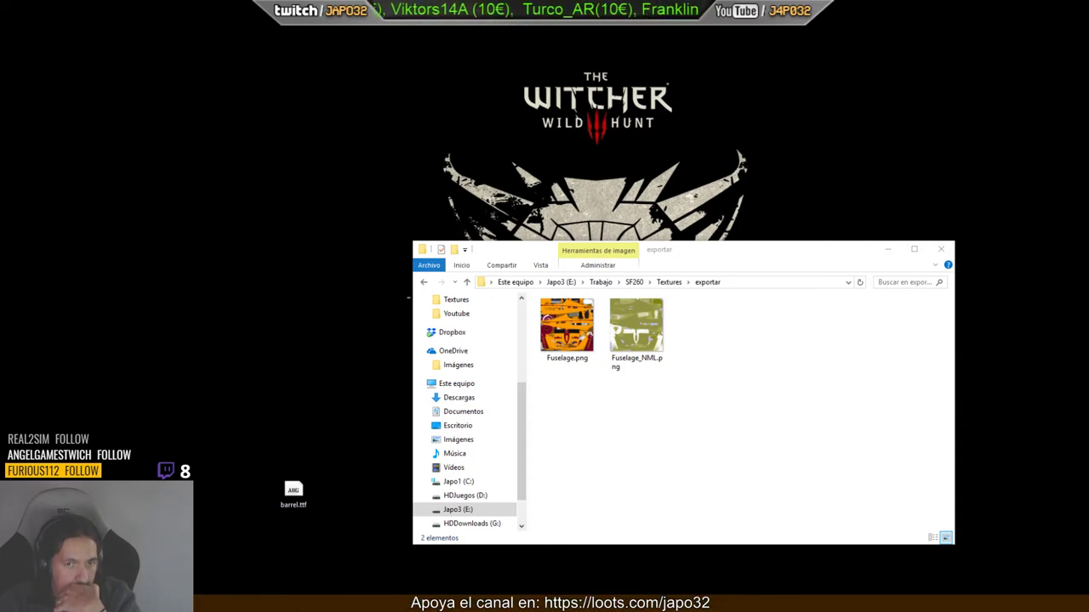
Close the backup project discarding changes, then reopen SF260_FuselageWings.spp from Recent Files.
key("alt+Tab")
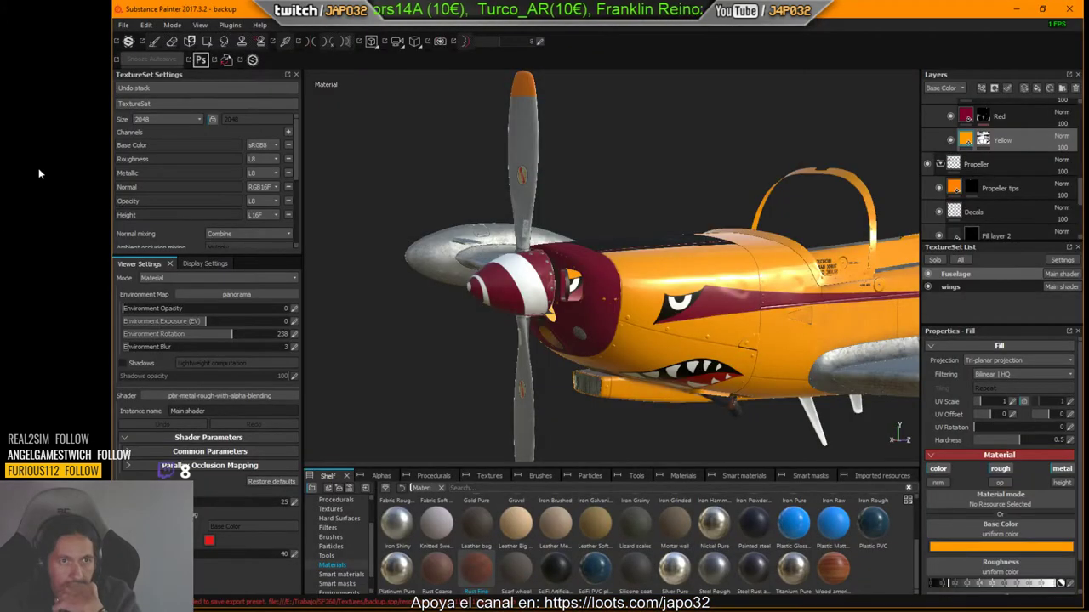
left_click(127, 26)
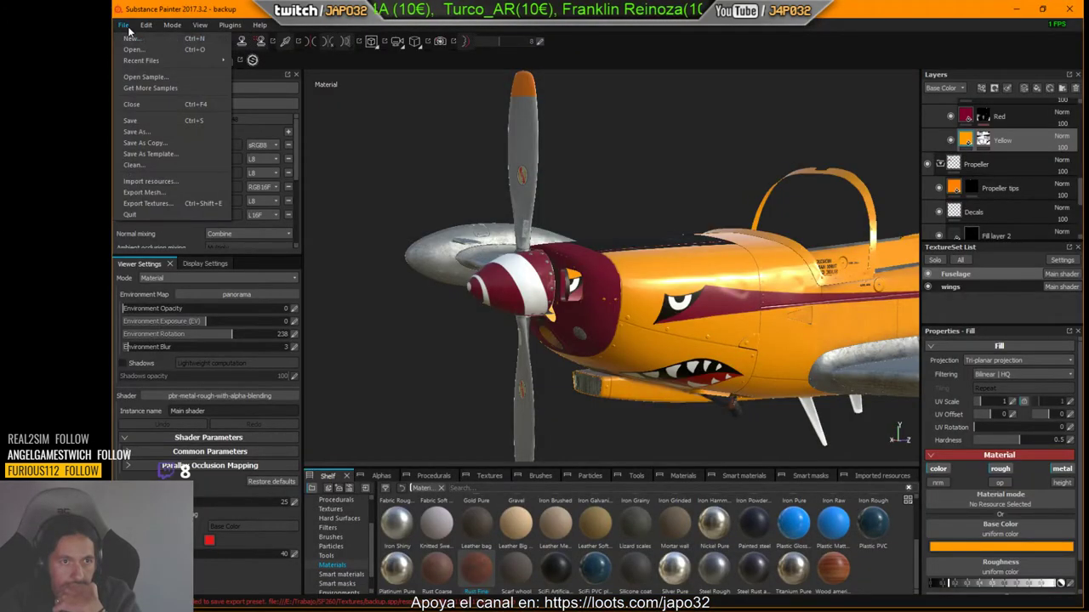
left_click(137, 107)
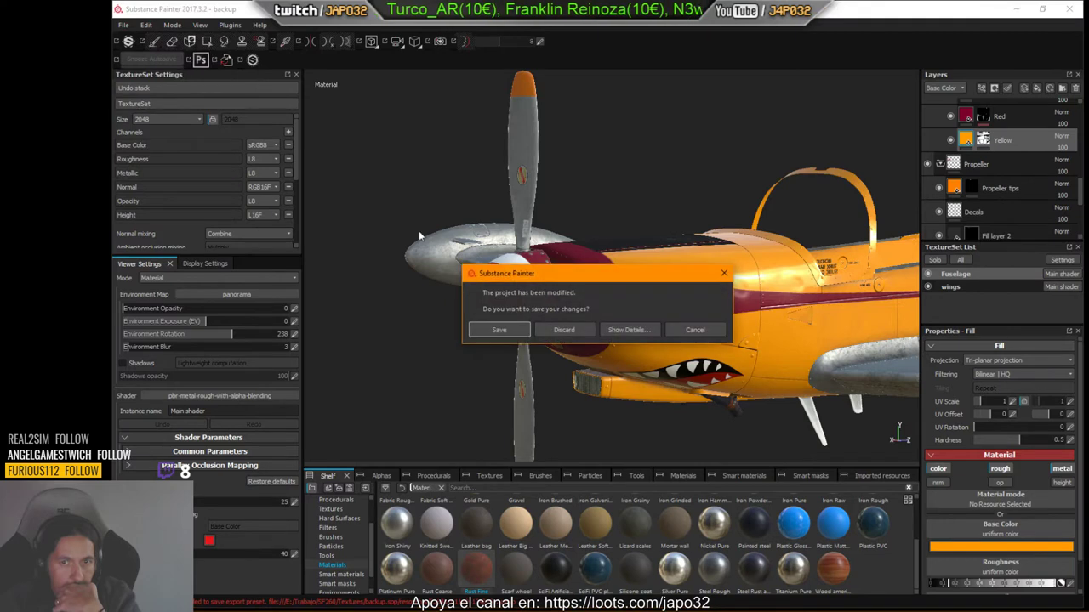
left_click(566, 332)
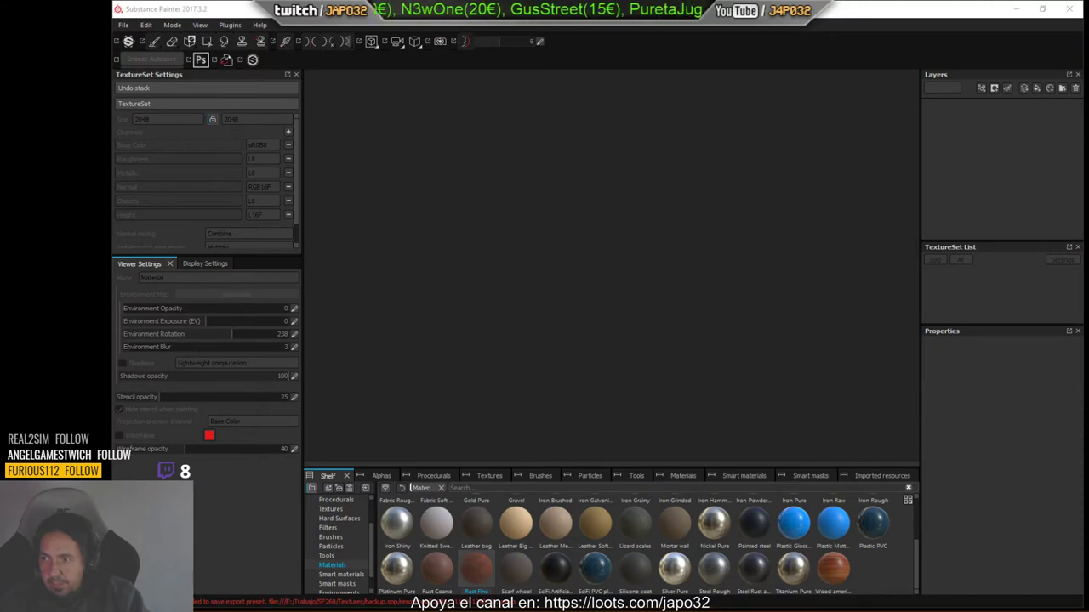
left_click(125, 25)
mouse_move(141, 61)
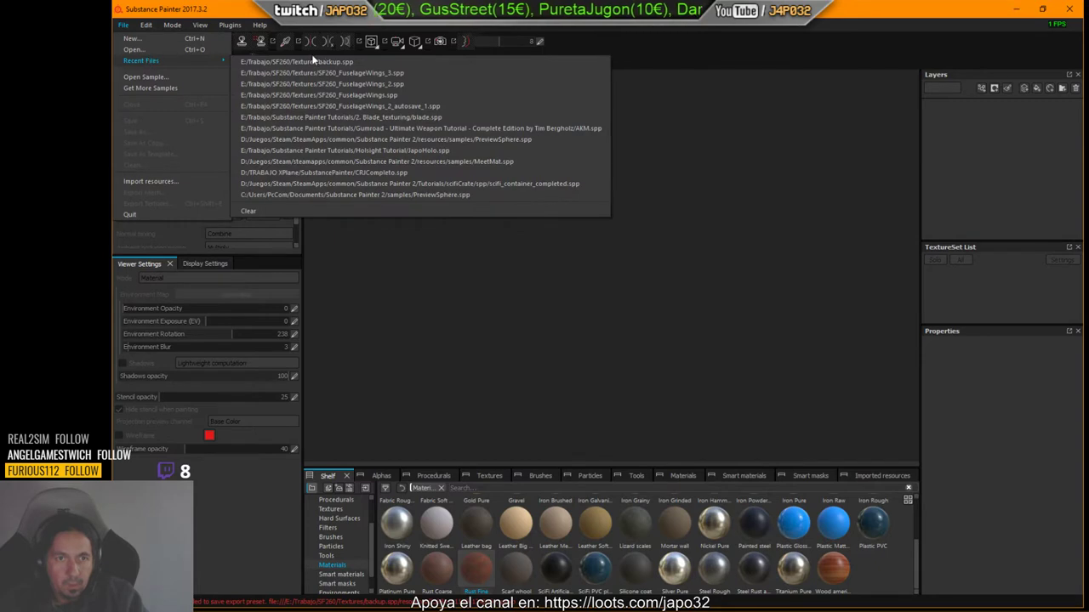
left_click(335, 73)
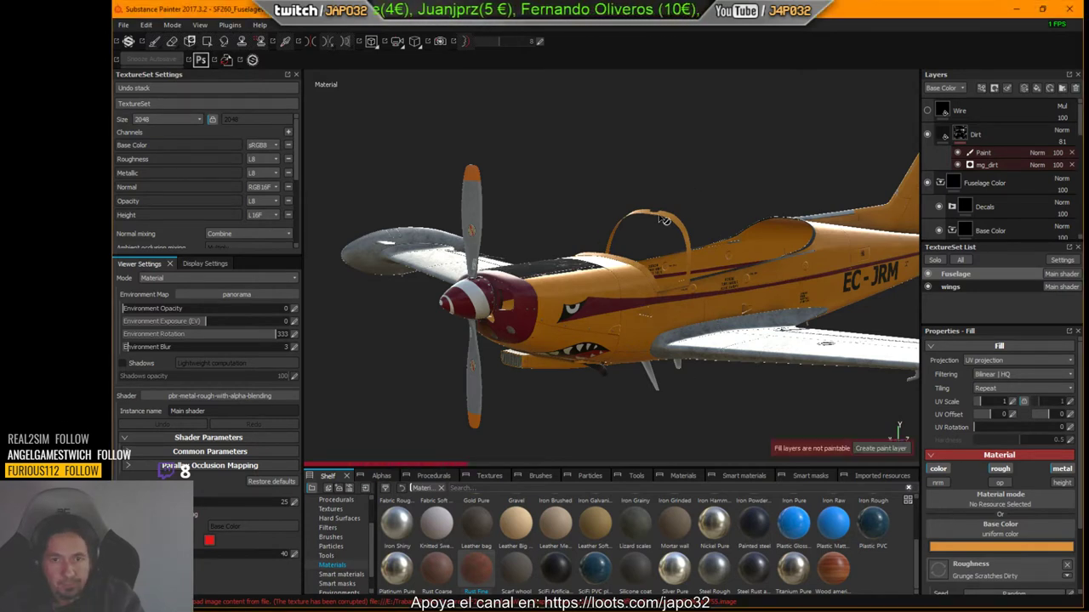
Inspect the plane full-screen, rotating the environment lighting and orbiting to a lower frontal view.
key("Tab")
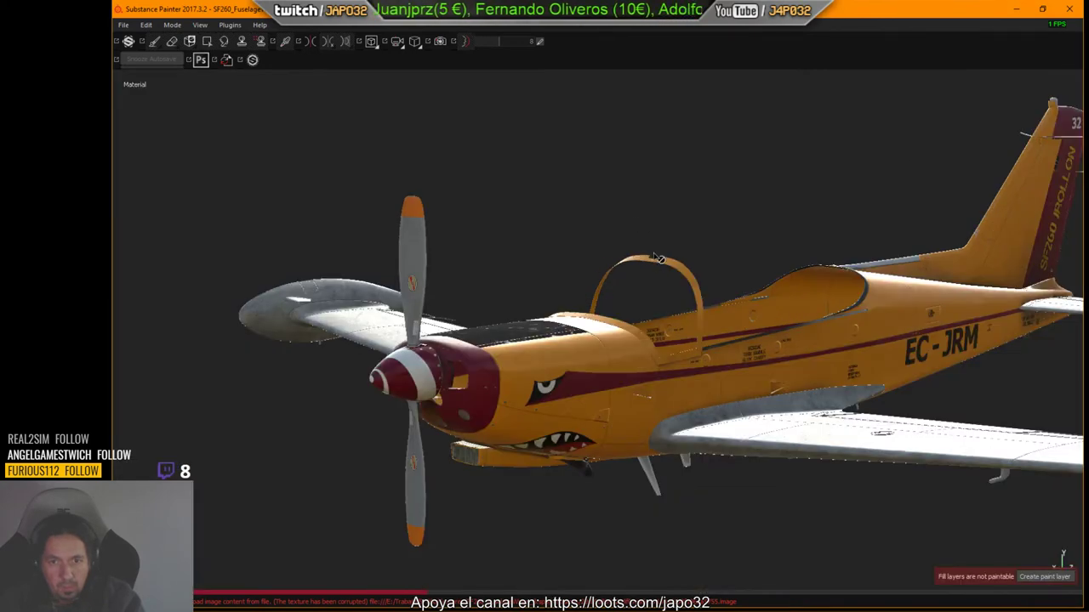
mouse_move(658, 257)
right_mouse_down("shift")
mouse_move(691, 255)
mouse_move(624, 275)
mouse_move(636, 283)
right_mouse_up("shift")
mouse_move(638, 264)
left_mouse_down("alt")
mouse_move(674, 242)
mouse_move(669, 260)
left_mouse_up("alt")
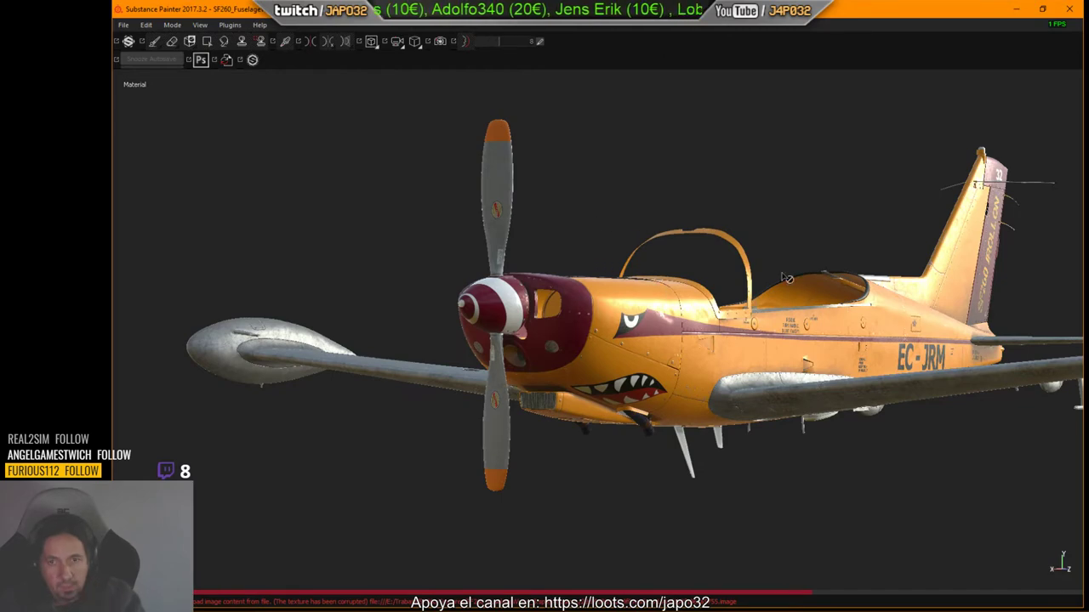
key("Tab")
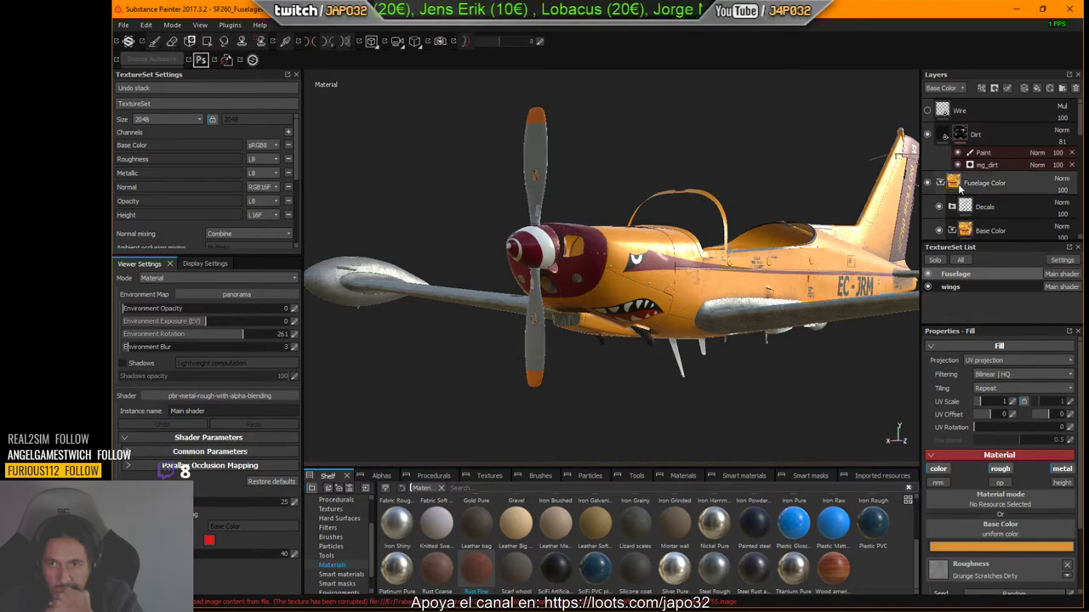
Lower the Yellow fill layer's roughness grunge balance to 0.36.
scroll(966, 209, "down", 3)
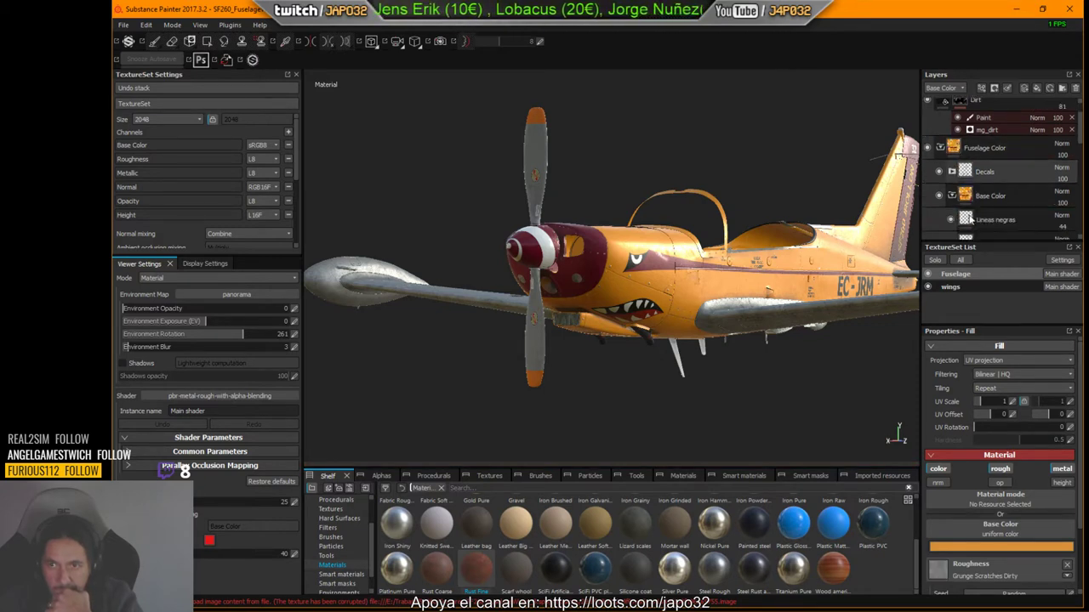
scroll(969, 221, "down", 2)
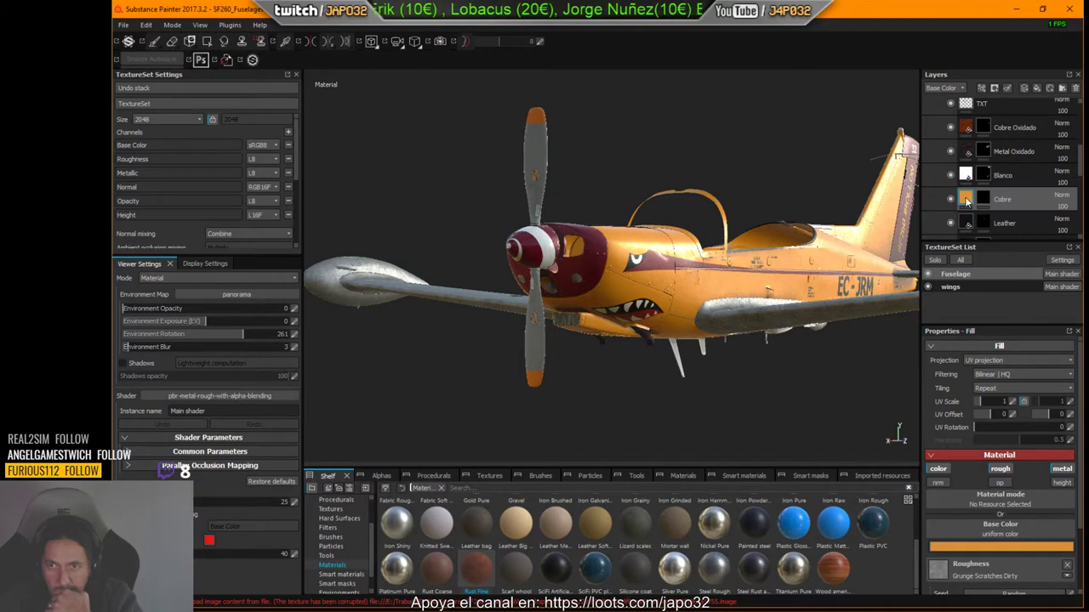
scroll(1012, 510, "down", 2)
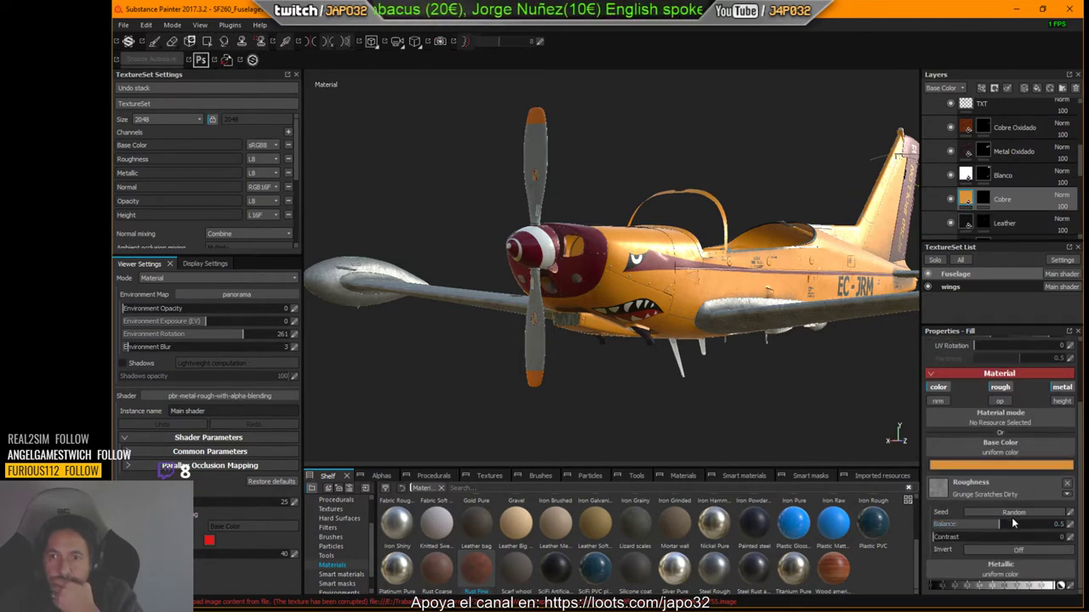
scroll(982, 199, "down", 3)
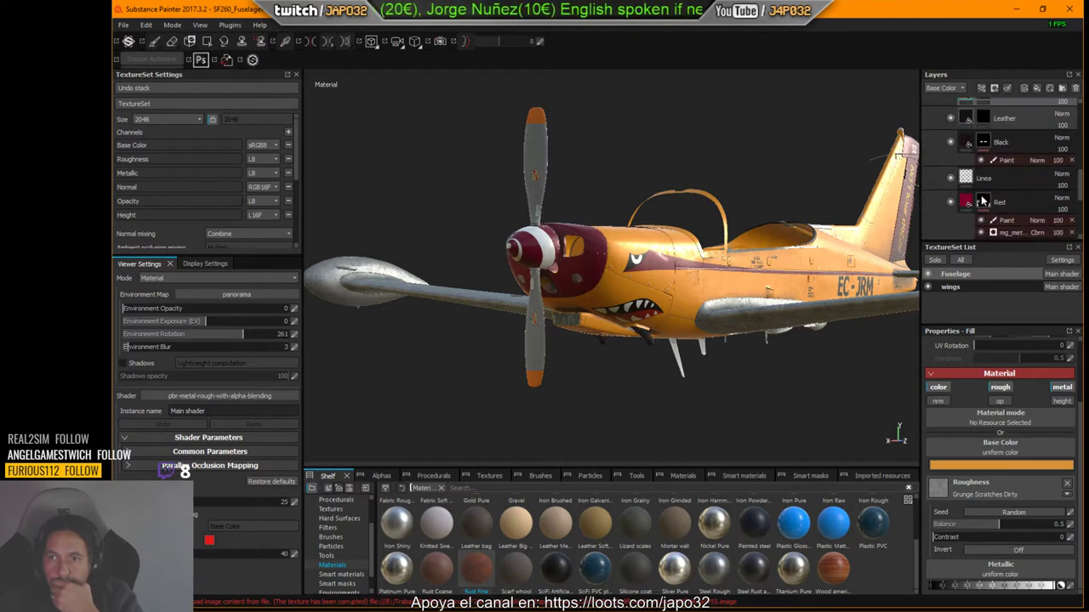
scroll(982, 199, "down", 2)
left_click(968, 195)
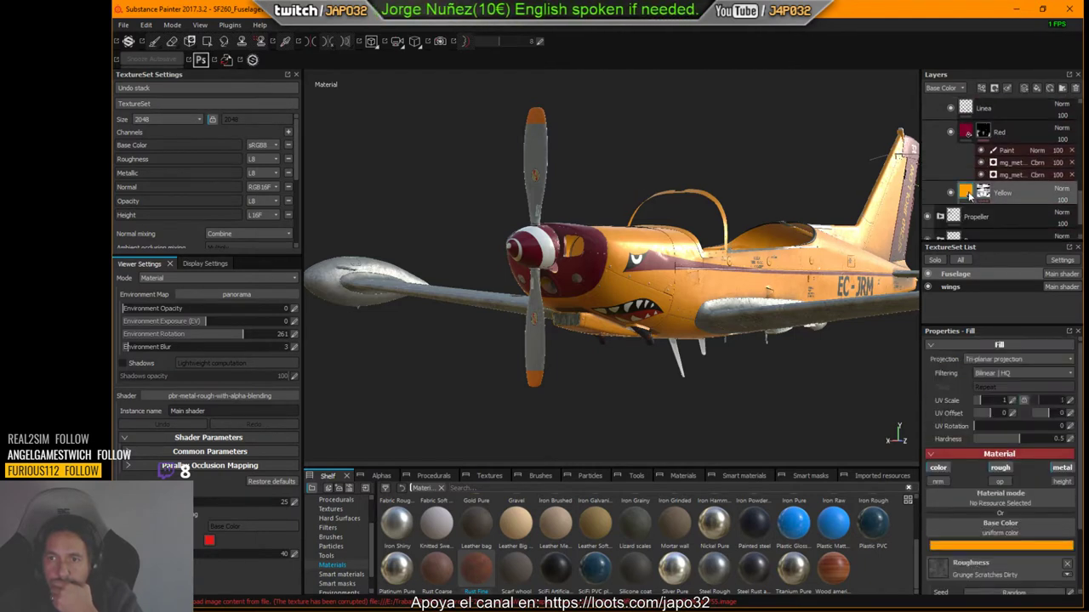
left_click_drag(1000, 524, 980, 524)
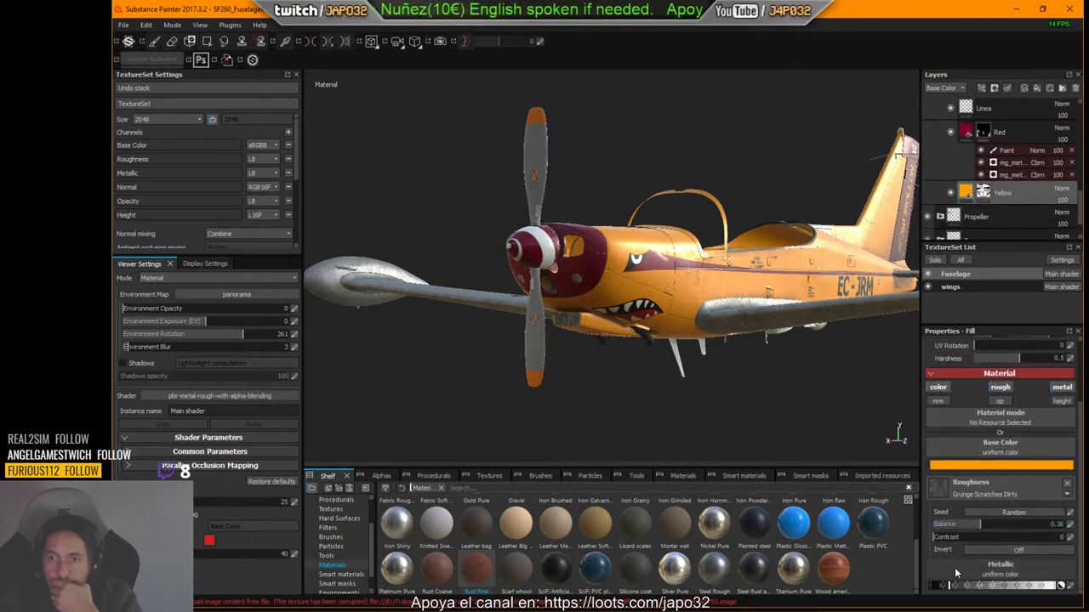
mouse_move(996, 585)
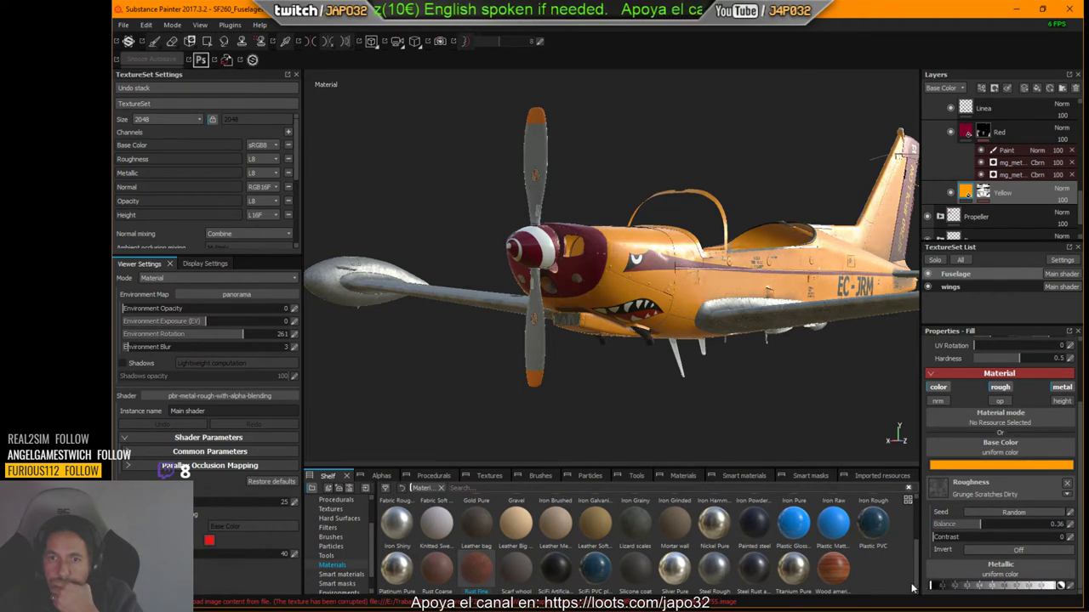
Select the Red layer, then expand the Propeller folder to review its layers.
left_click(965, 131)
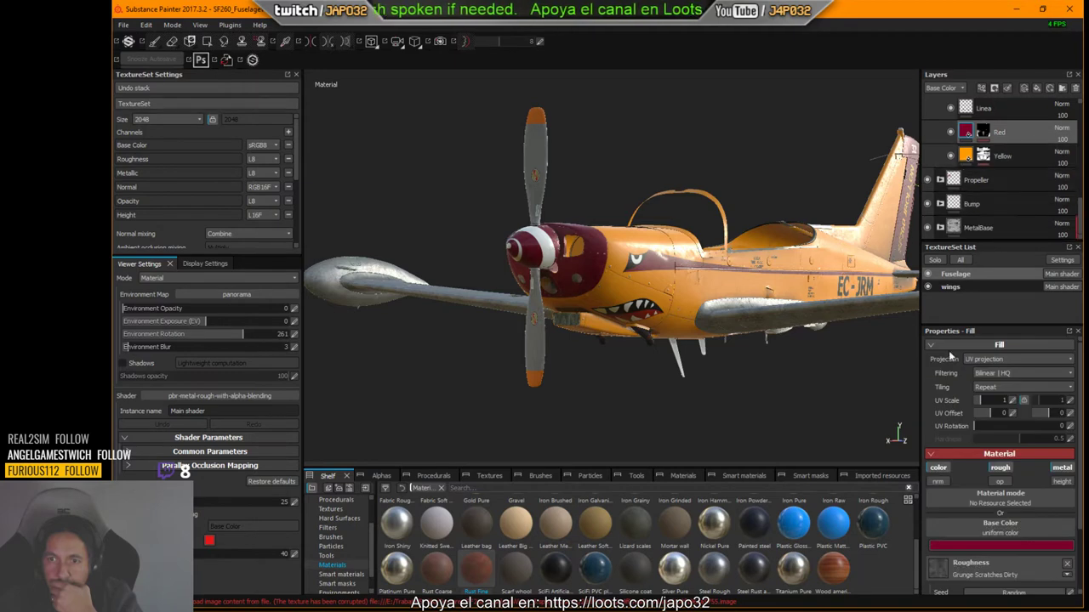
scroll(997, 556, "down", 2)
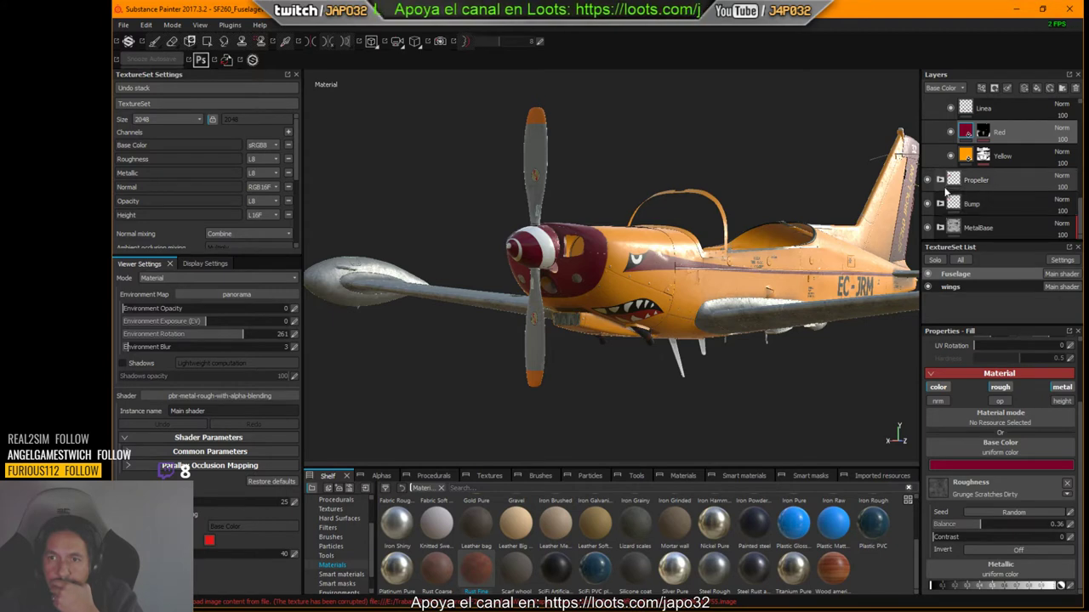
left_click(940, 179)
scroll(959, 197, "down", 2)
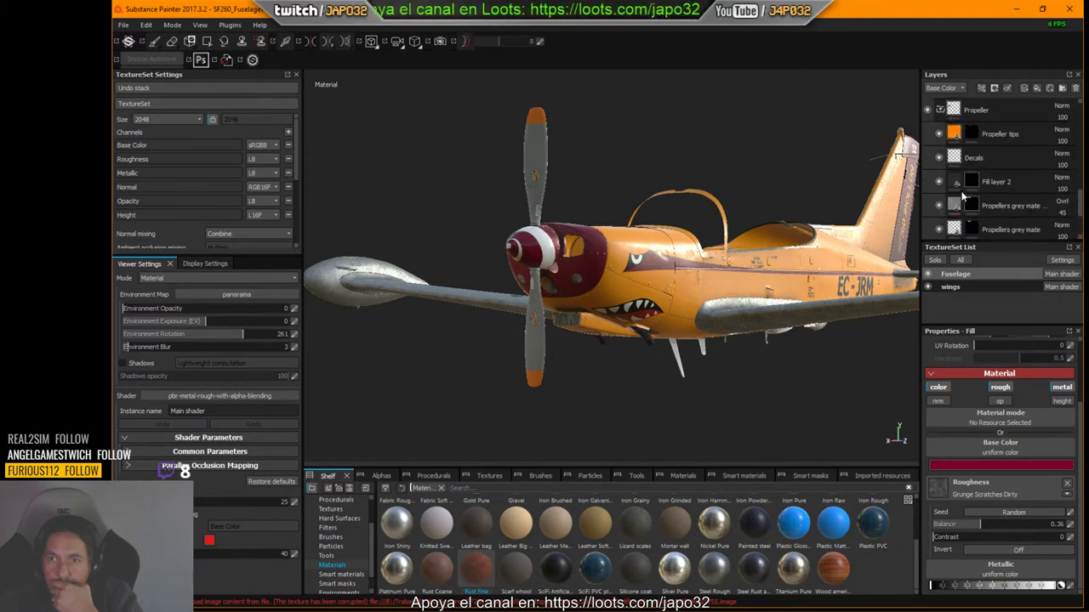
scroll(957, 208, "down", 2)
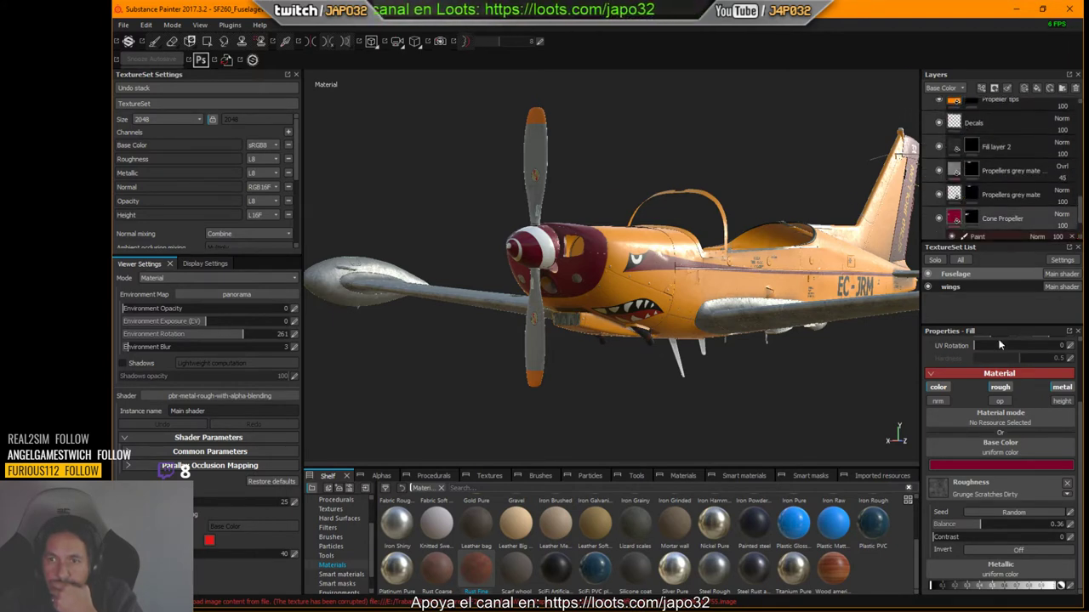
scroll(992, 532, "down", 2)
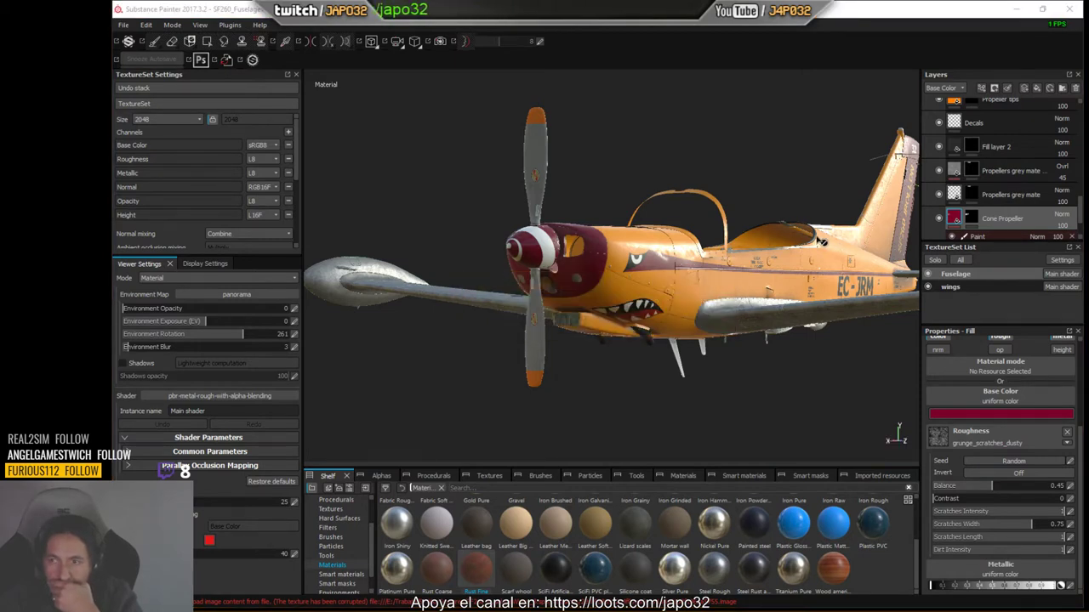
In Export Textures, choose the X-Plane export preset.
right_click(588, 159)
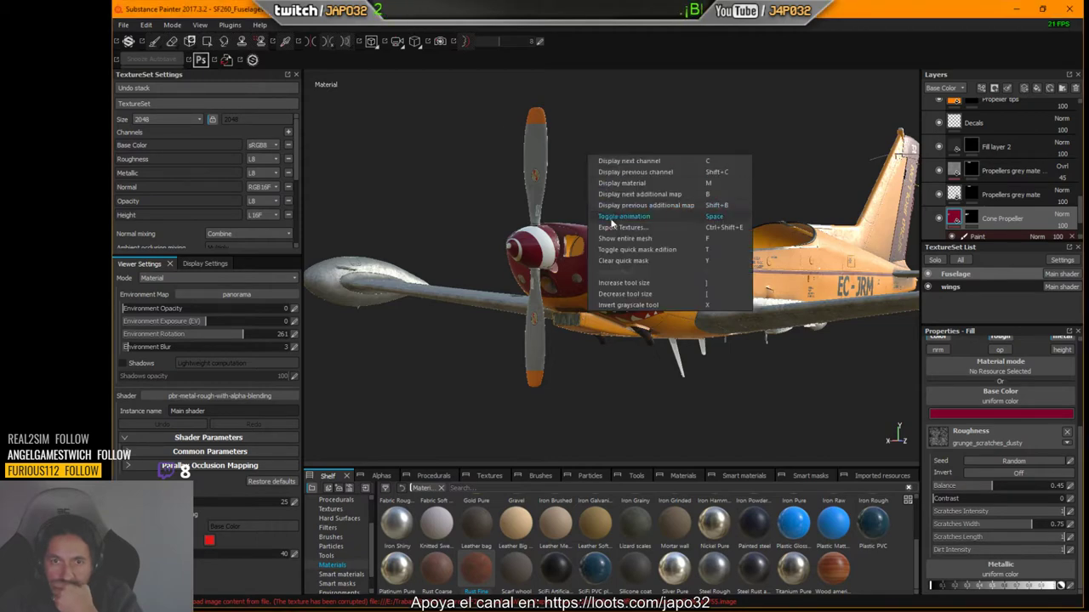
left_click(630, 227)
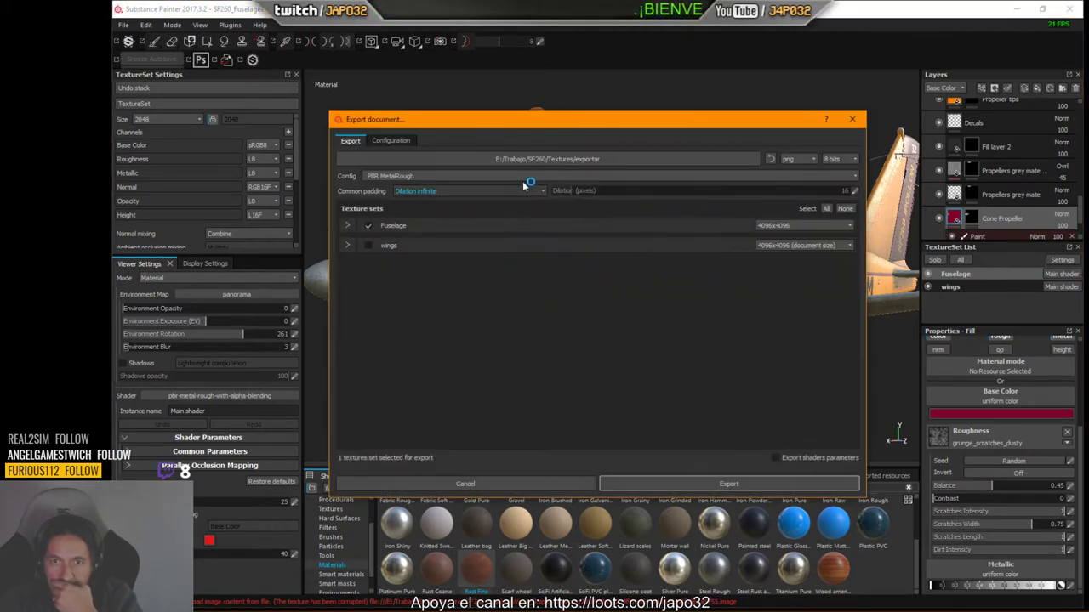
left_click(416, 176)
scroll(383, 225, "down", 3)
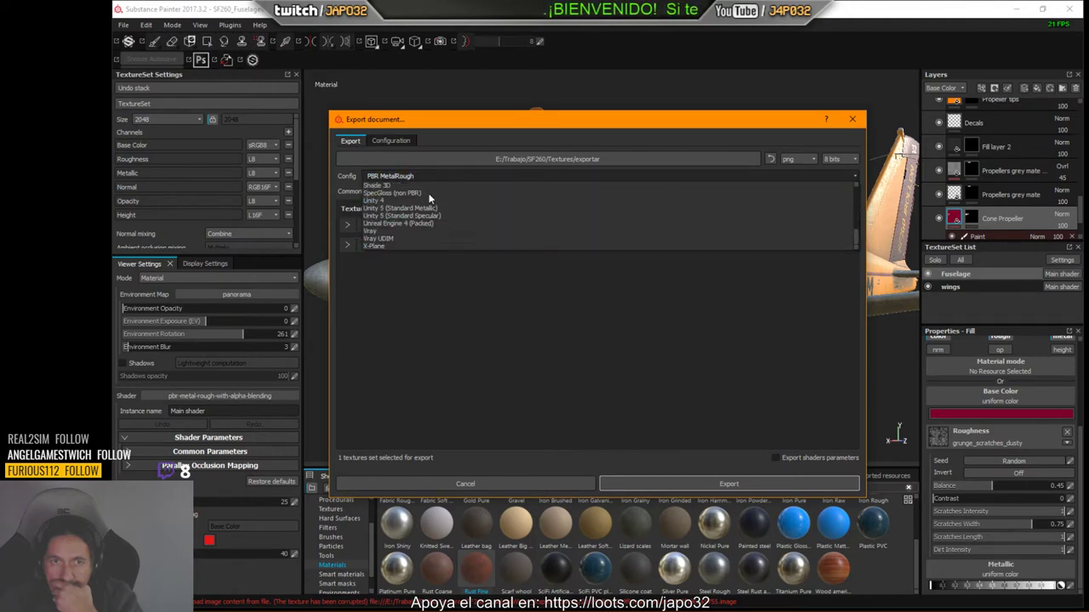
left_click(379, 252)
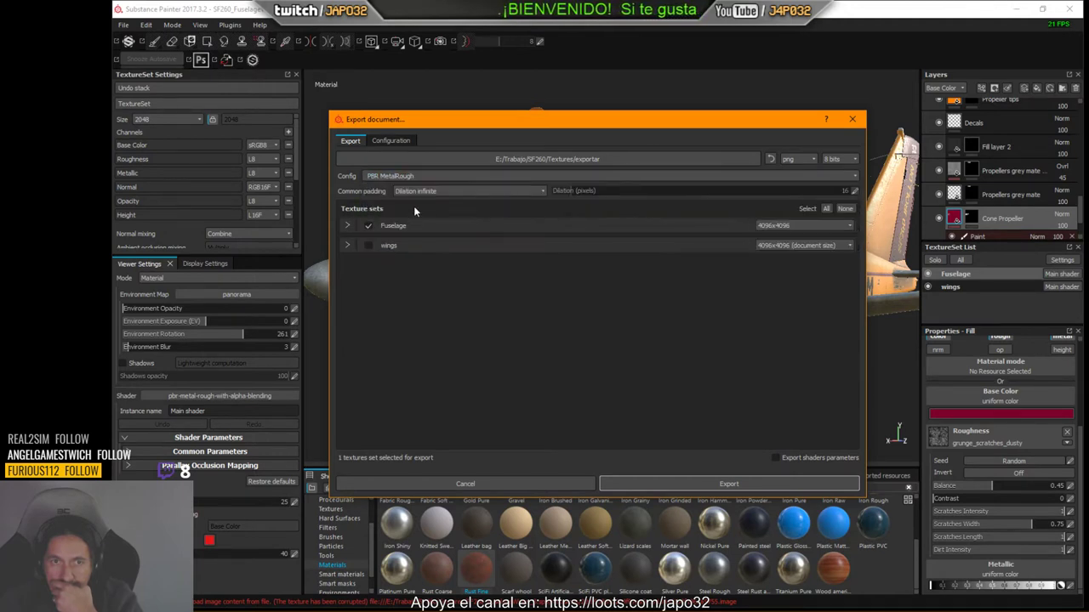
left_click(404, 179)
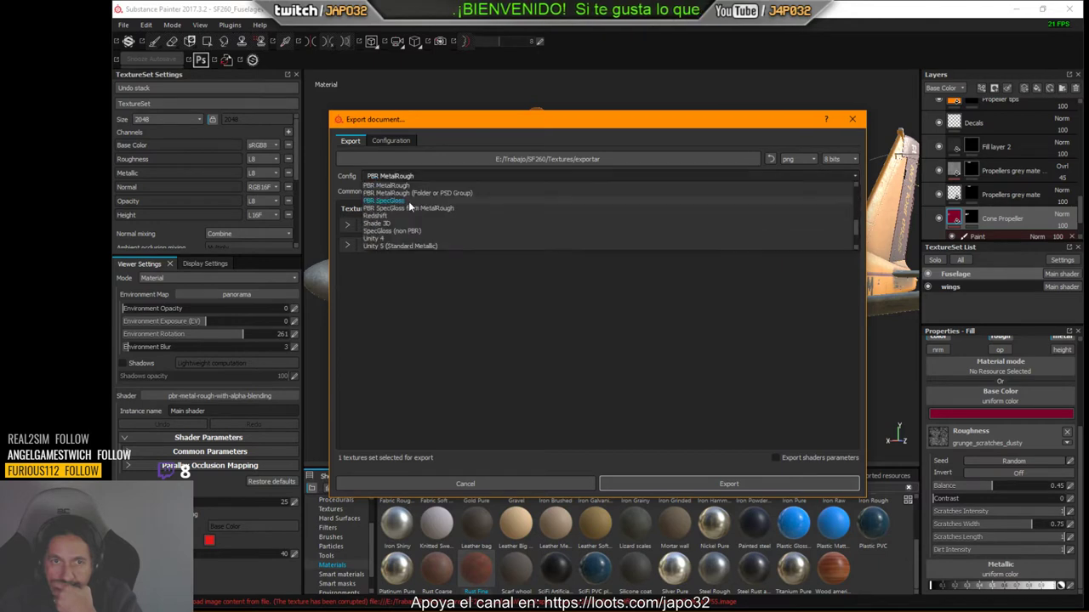
scroll(397, 219, "down", 3)
left_click(380, 245)
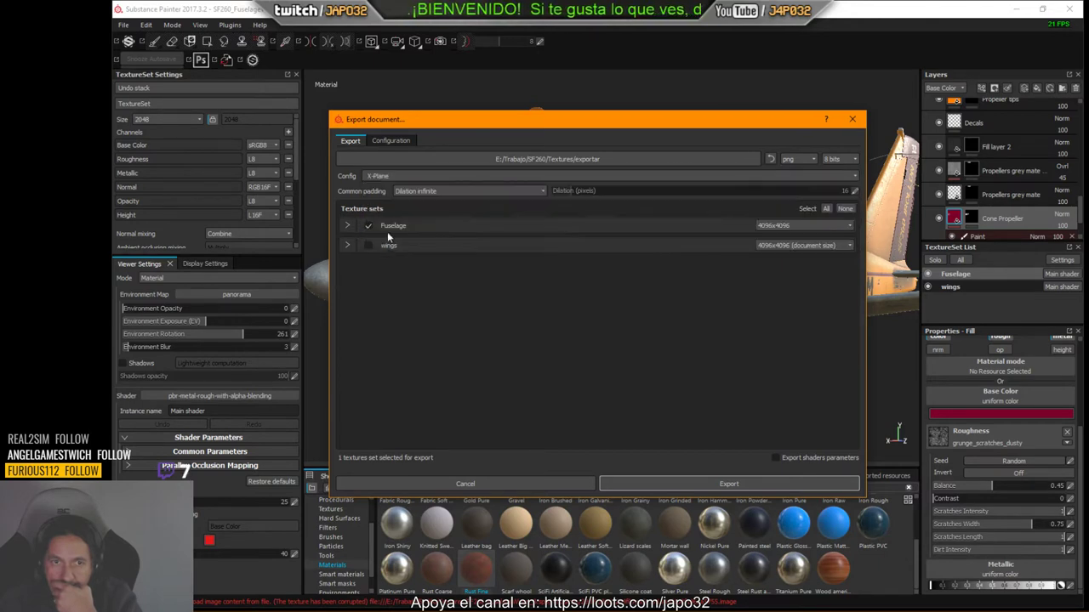
Export the Fuselage texture set at 2048x2048 and dismiss the success message.
left_click(789, 226)
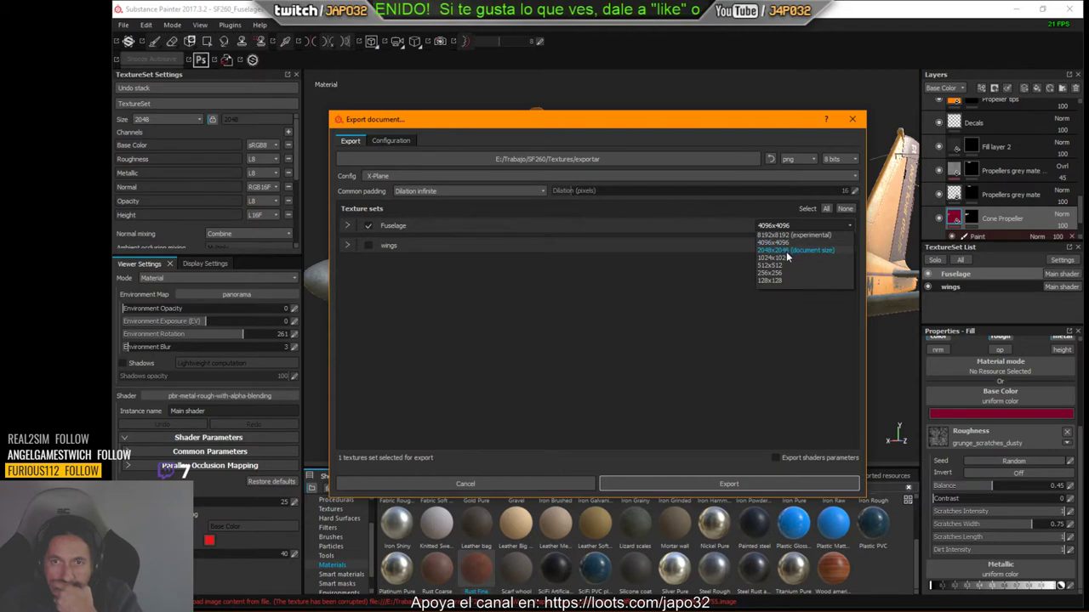
left_click(785, 250)
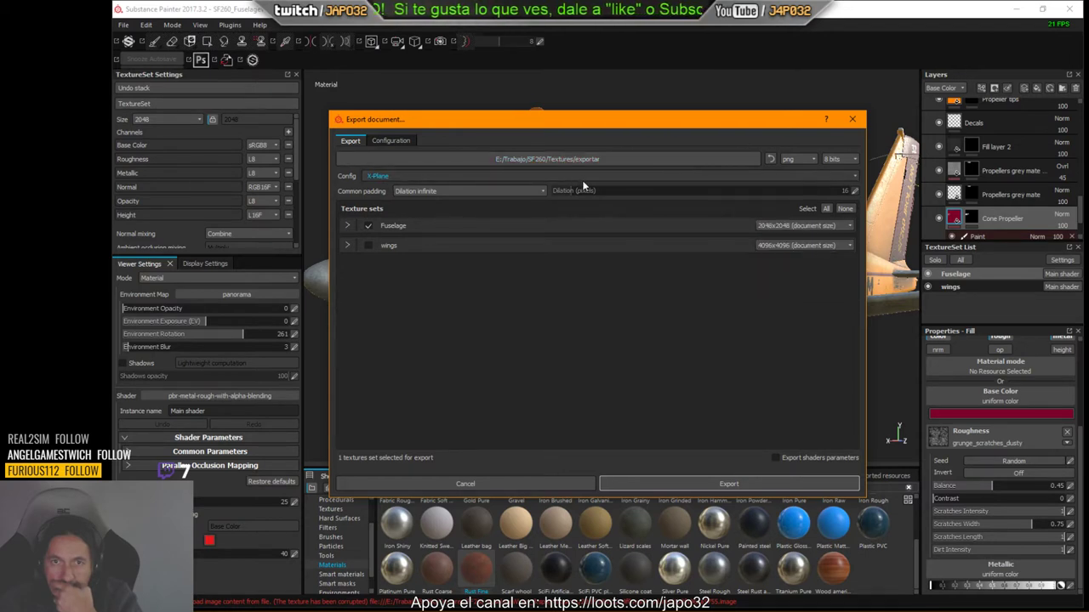
left_click(748, 481)
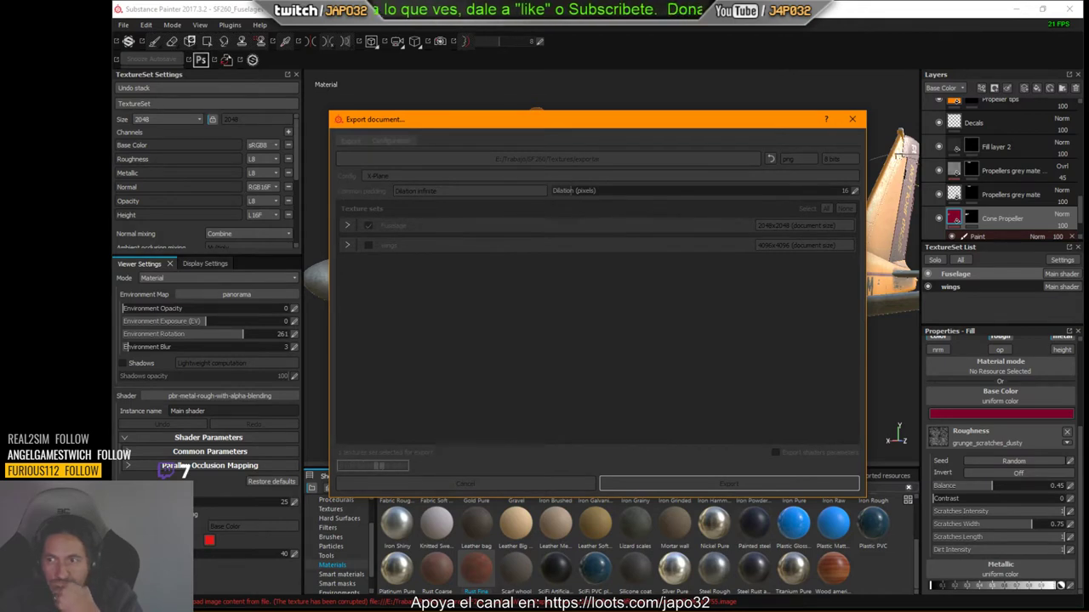
left_click(629, 320)
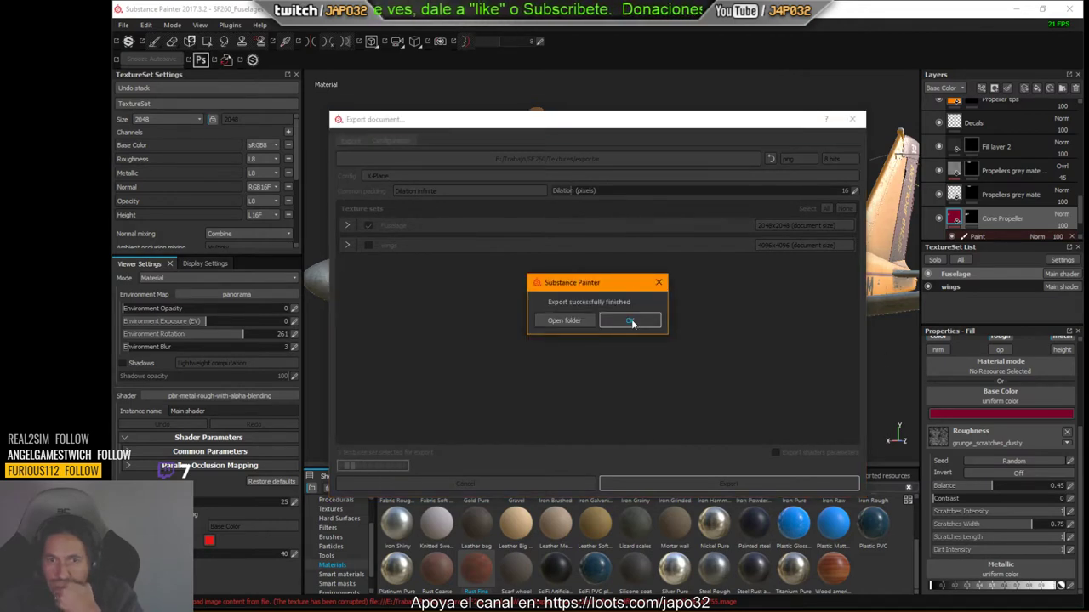
Replace the old Fuselage_NML.png unsaved with the new export, loading alpha as a separate channel.
left_click(1009, 8)
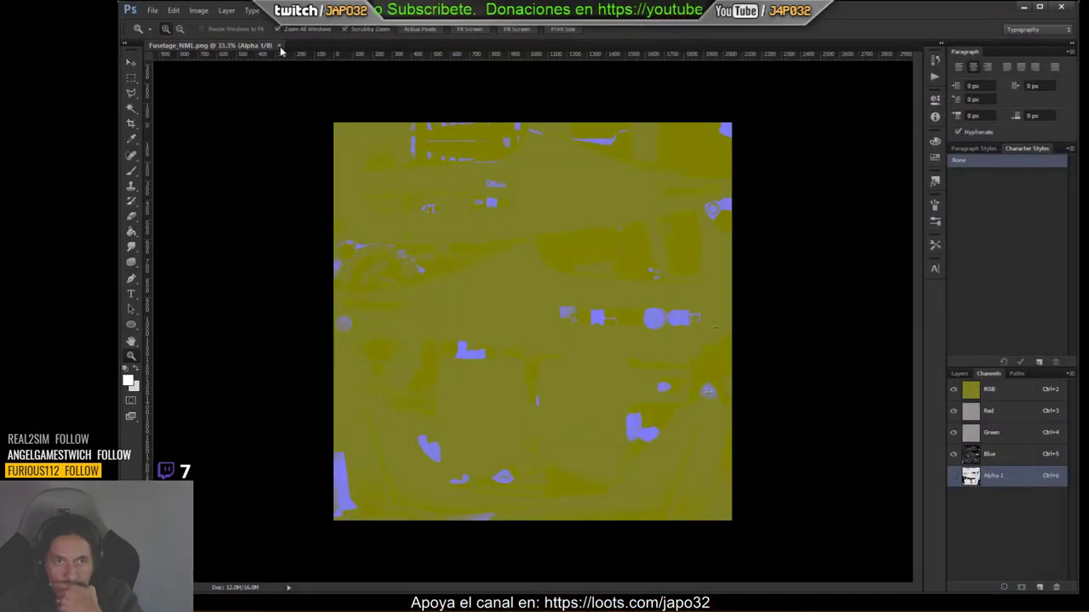
left_click(279, 45)
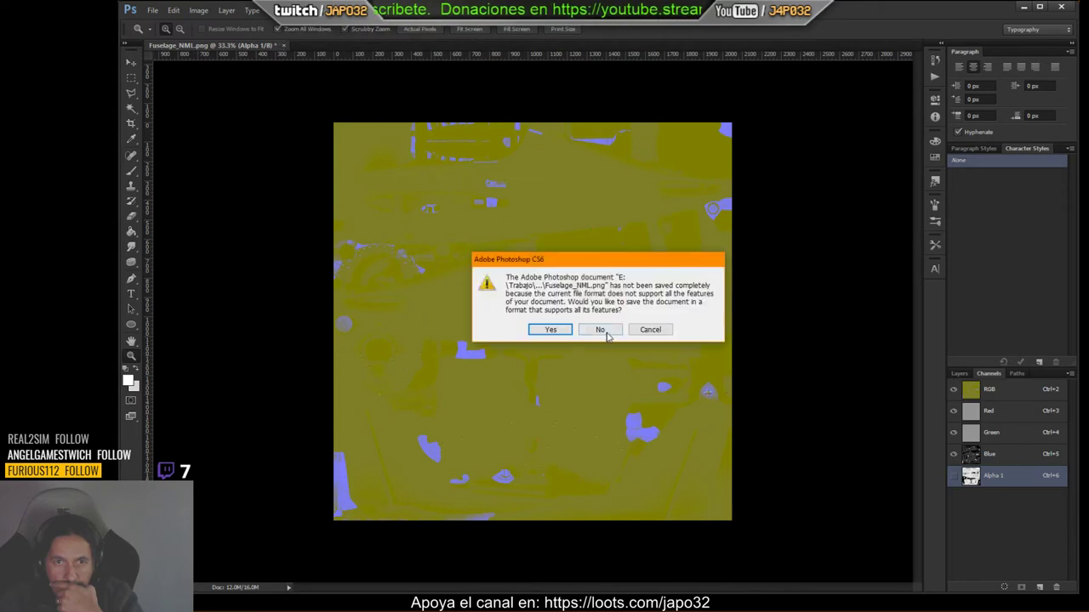
left_click(599, 330)
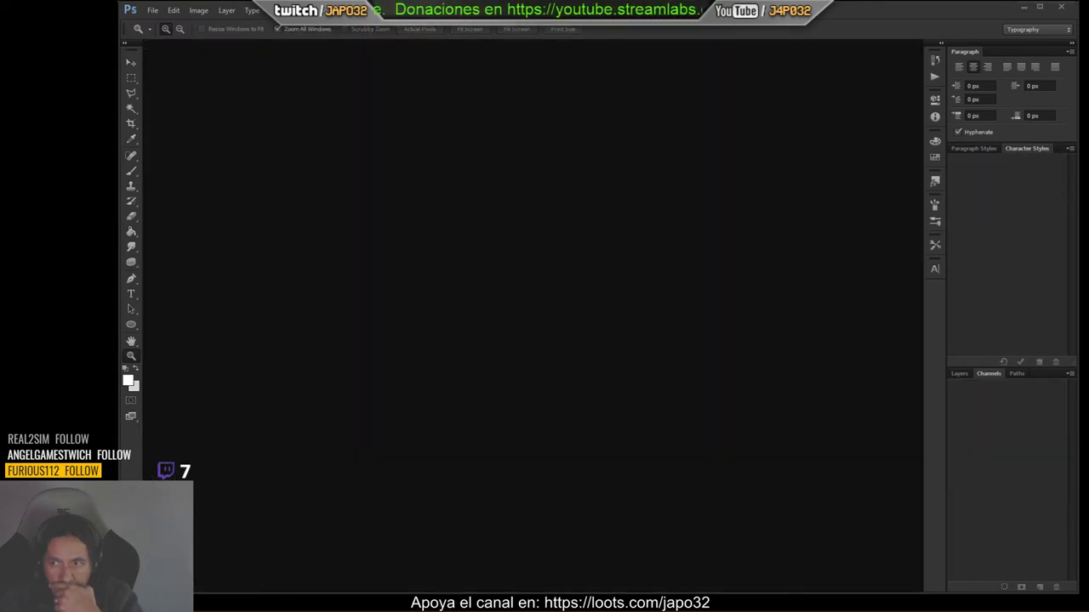
left_click_drag(697, 289, 602, 299)
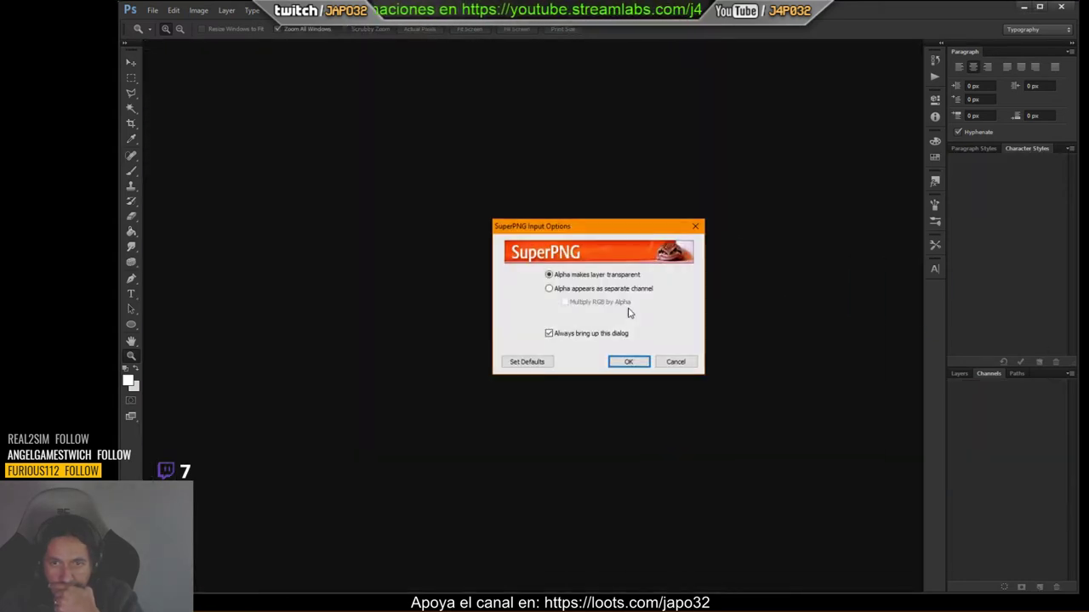
left_click(594, 288)
left_click(629, 361)
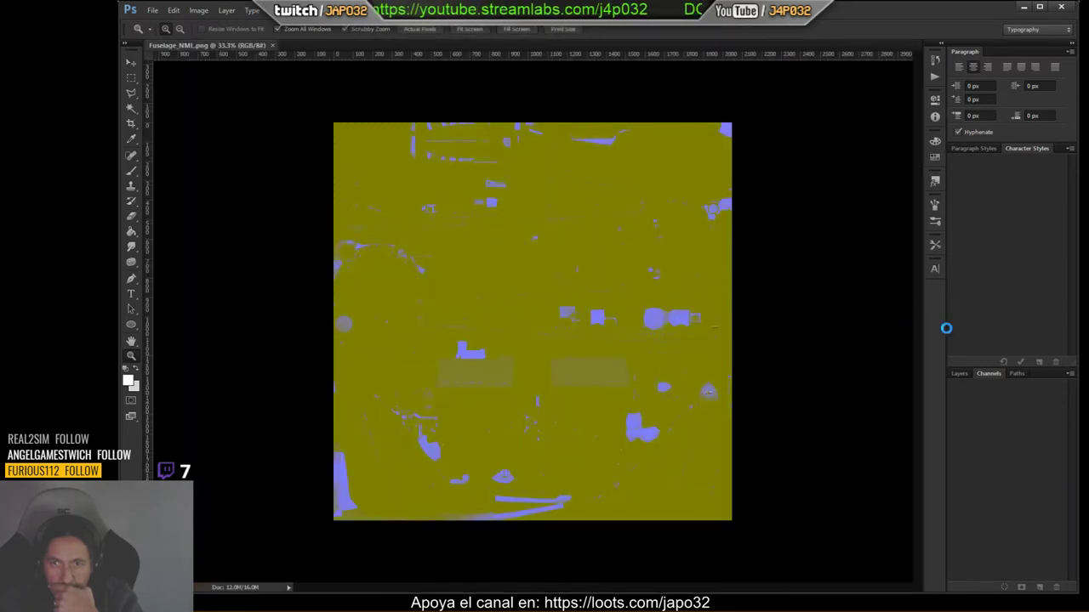
Invert the Alpha 1 channel with Ctrl+I, then return to the RGB composite and layers.
left_click(969, 476)
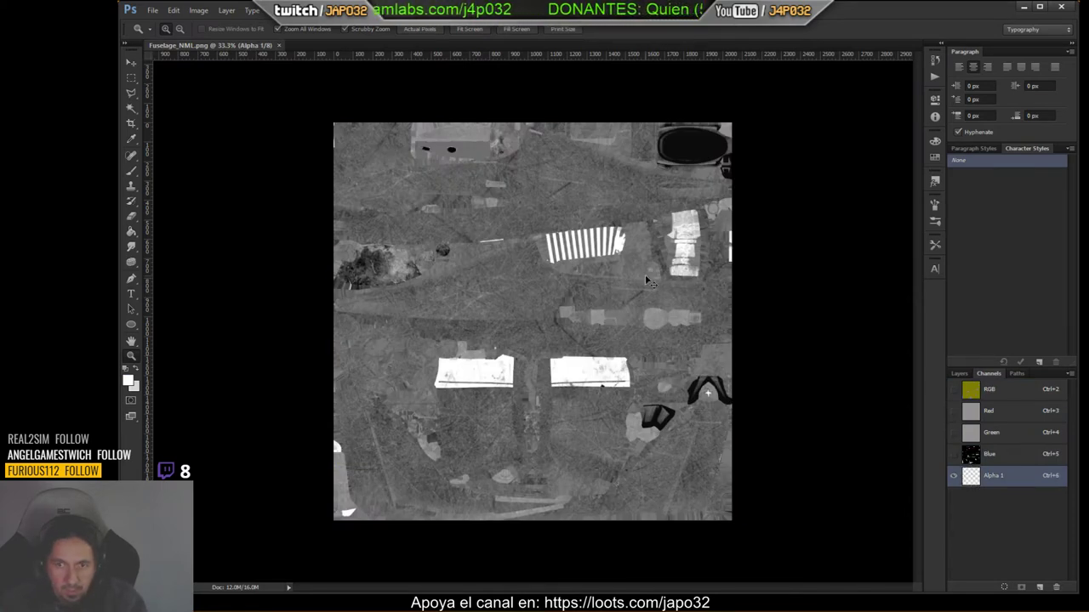
key("ctrl+i")
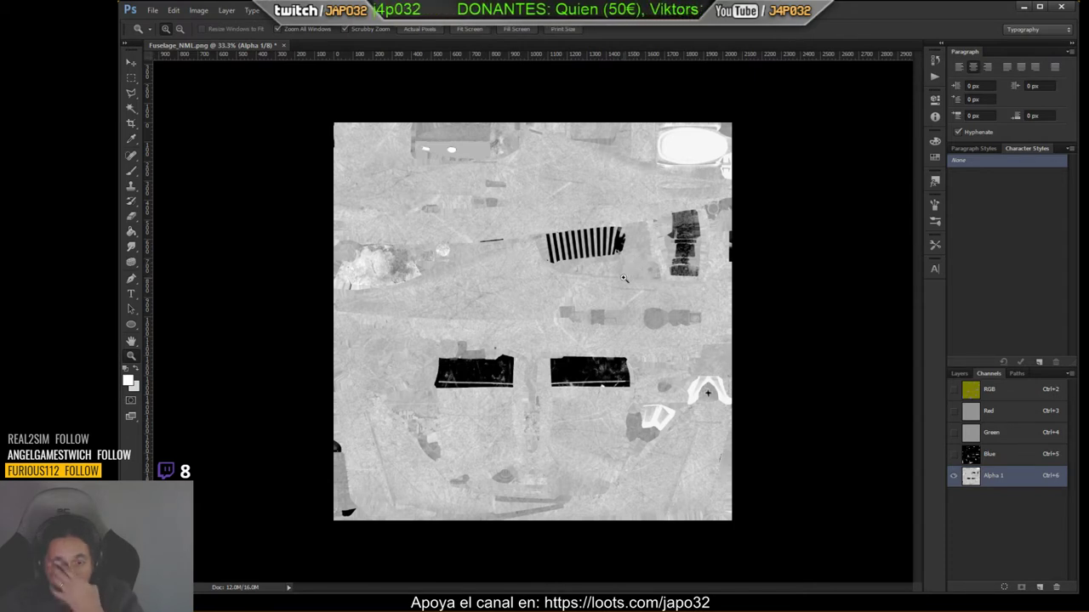
left_click(954, 390)
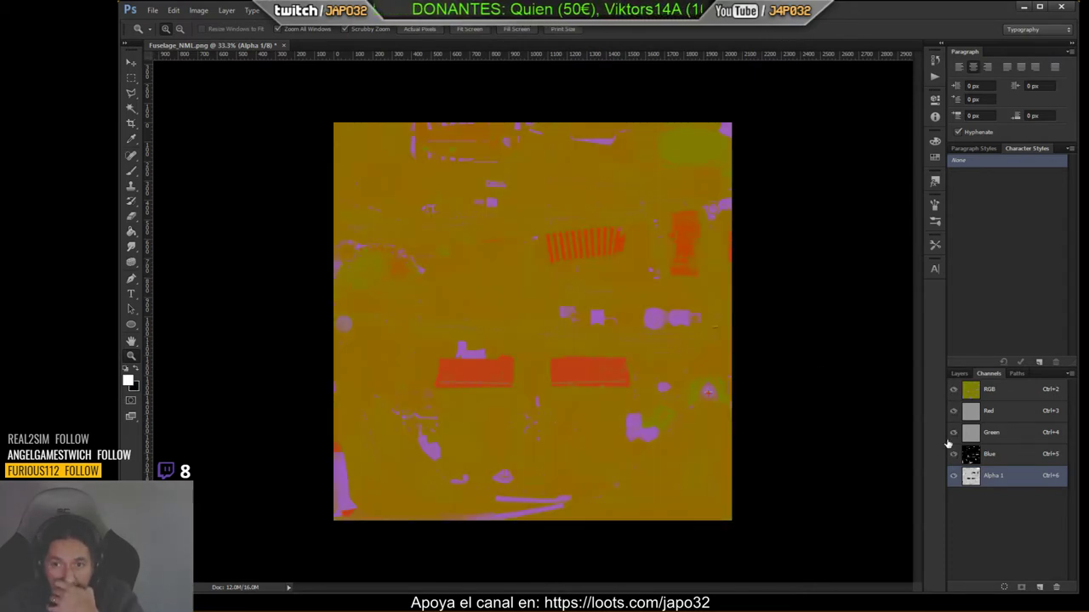
left_click(954, 477)
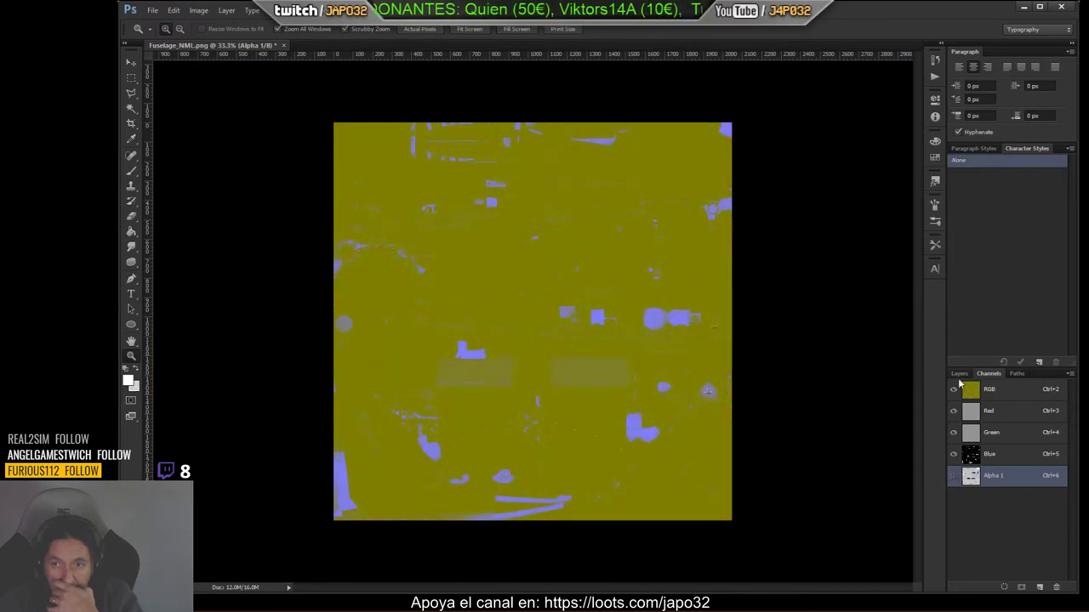
left_click(958, 374)
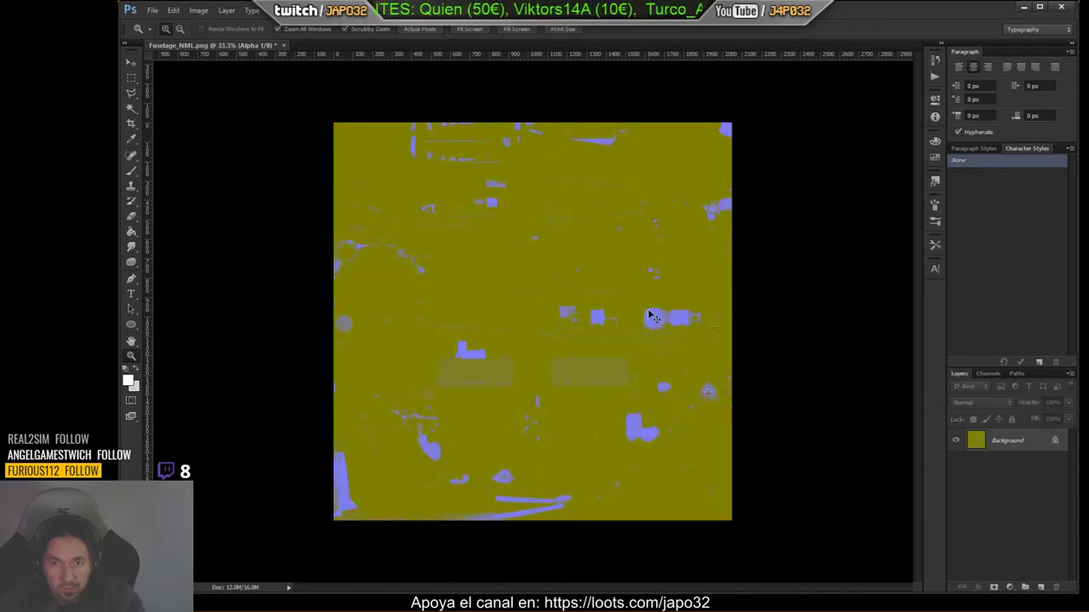
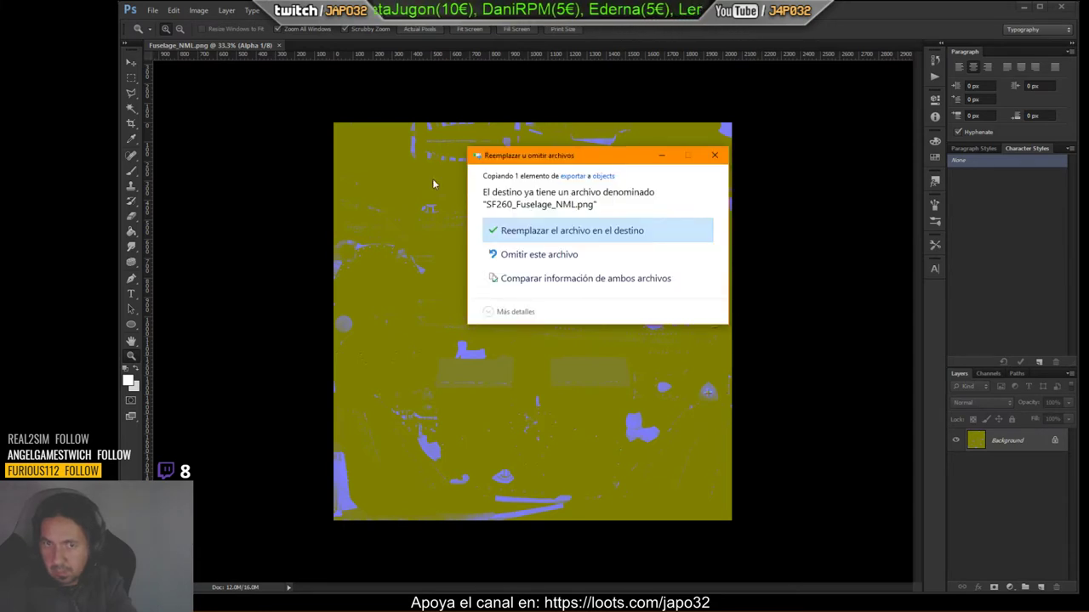
Overwrite the destination SF260_Fuselage_NML.png with the new export and return to X-Plane.
left_click(519, 230)
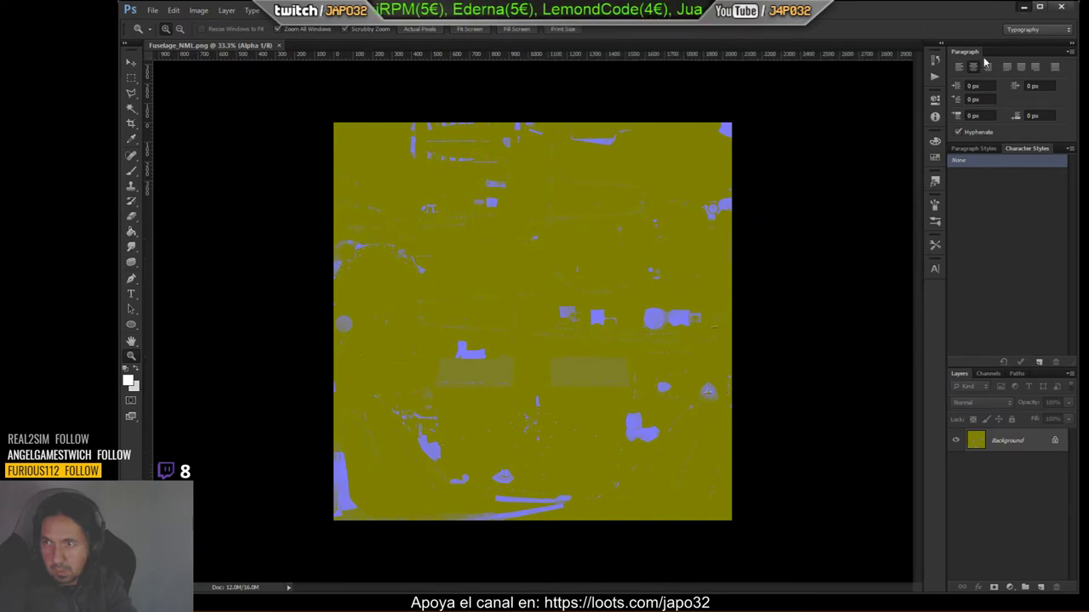
key("super+Down")
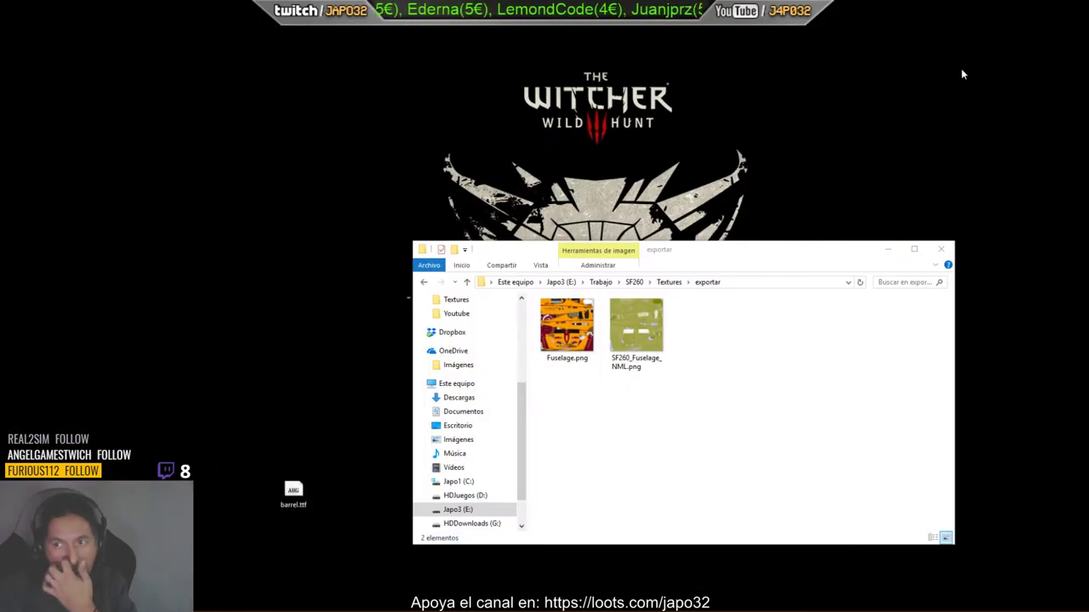
left_click(694, 422)
key("alt+Tab")
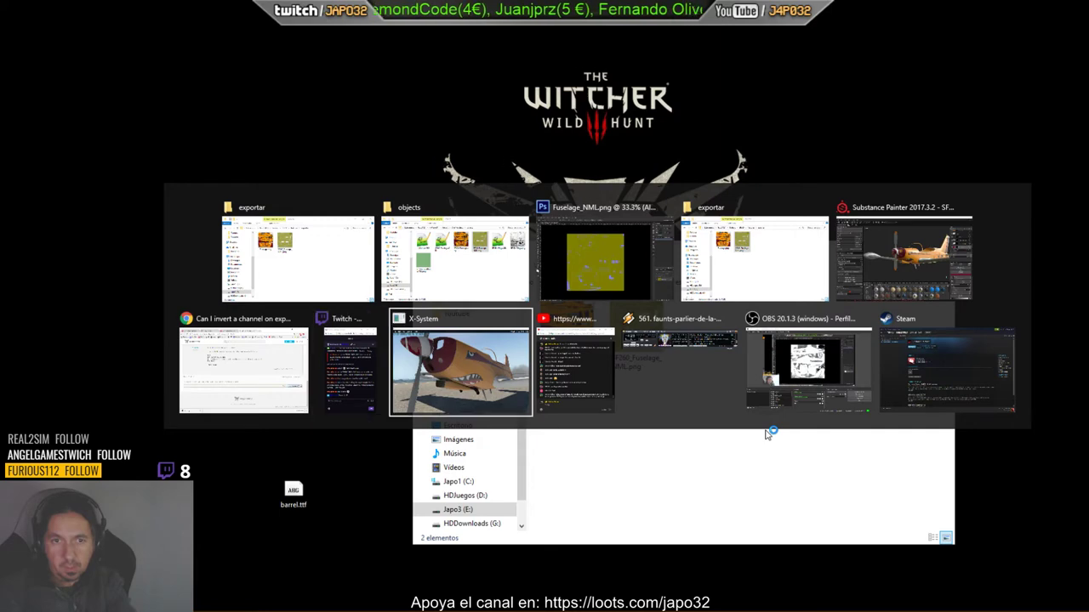
key("alt+Tab")
left_click(192, 29)
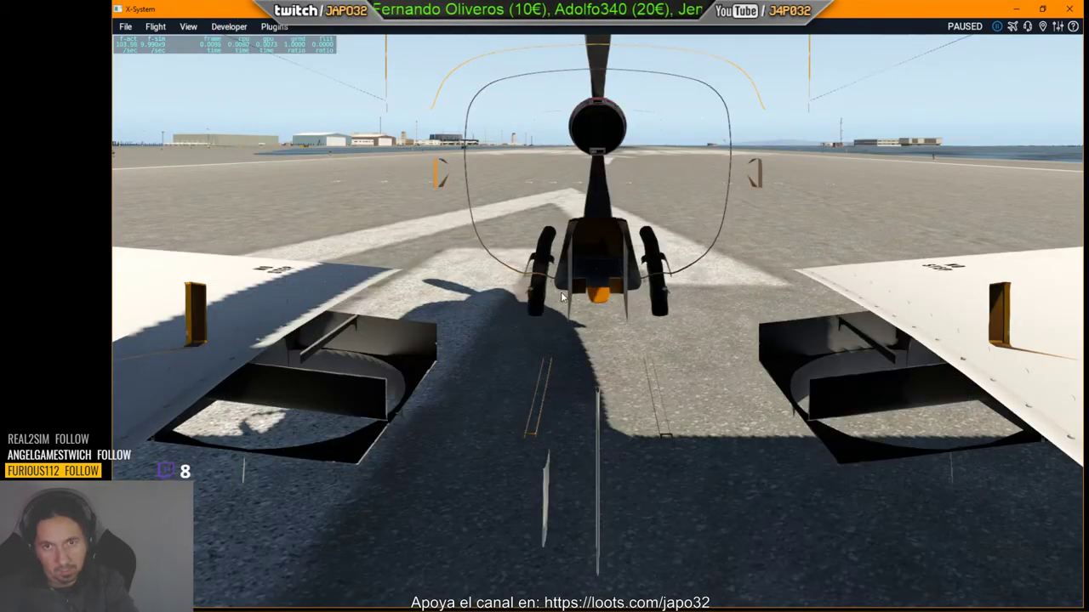
mouse_move(629, 289)
right_mouse_down()
mouse_move(745, 248)
mouse_move(869, 260)
mouse_move(861, 238)
mouse_move(914, 238)
mouse_move(902, 242)
right_mouse_up()
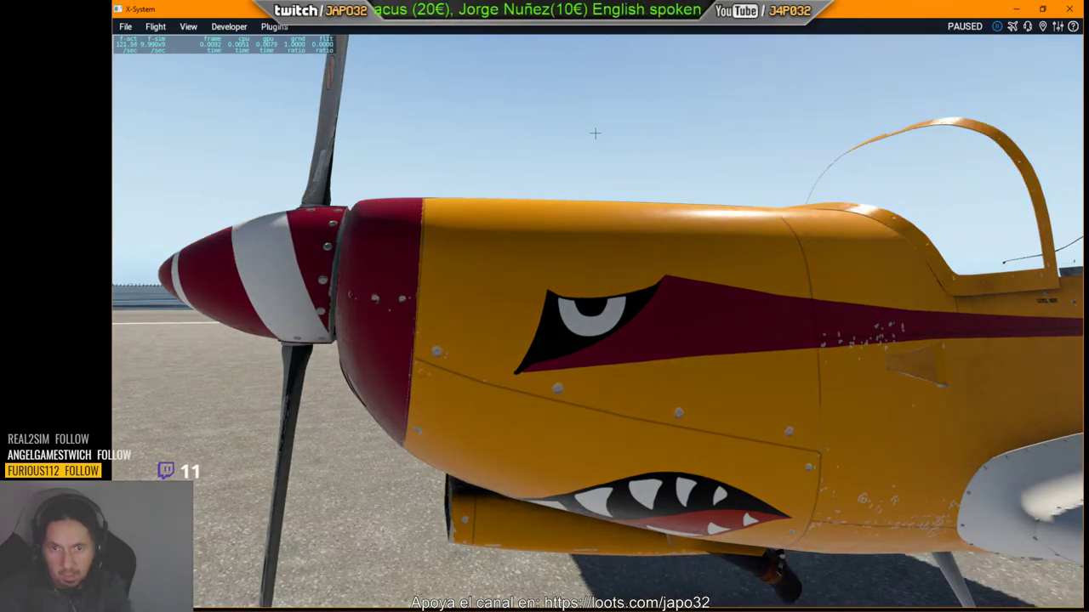
right_click_drag(782, 351, 571, 359)
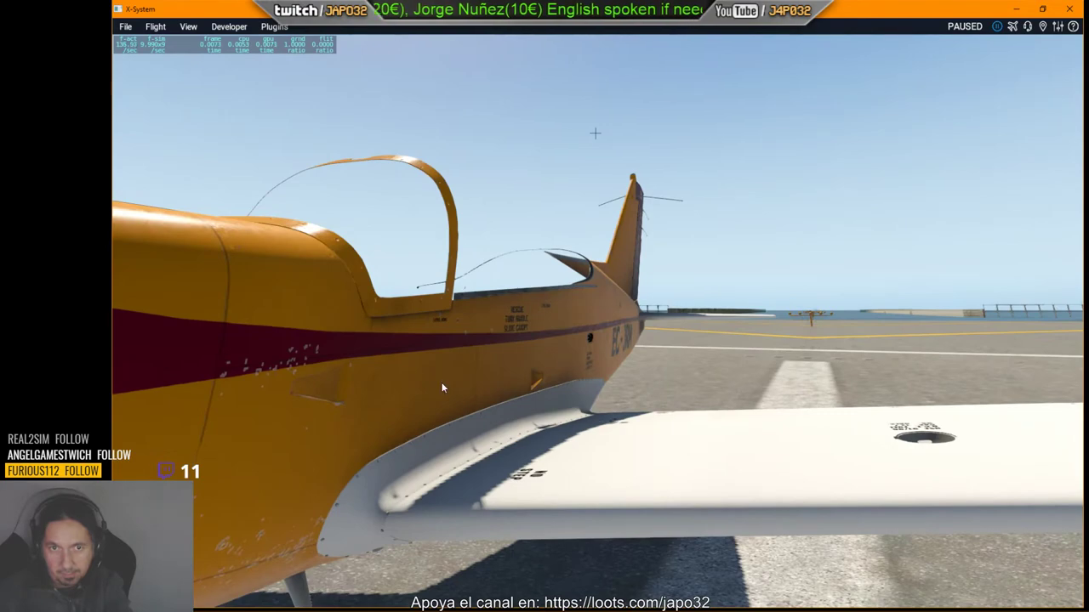
mouse_move(350, 413)
right_mouse_down()
mouse_move(448, 373)
mouse_move(460, 415)
mouse_move(482, 345)
mouse_move(469, 340)
mouse_move(602, 430)
right_mouse_up()
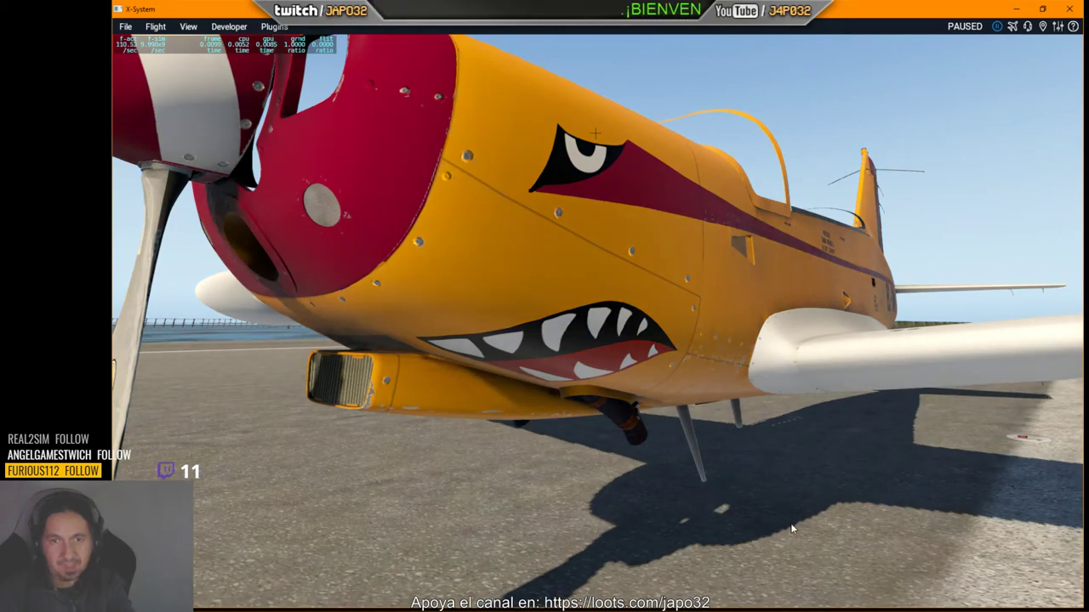
Orbit around the SF260's nose and fuselage to check the shine, then bring up SF260_Fuselage.OBJ.
mouse_move(748, 441)
right_mouse_down()
mouse_move(789, 421)
mouse_move(768, 426)
mouse_move(763, 408)
right_mouse_up()
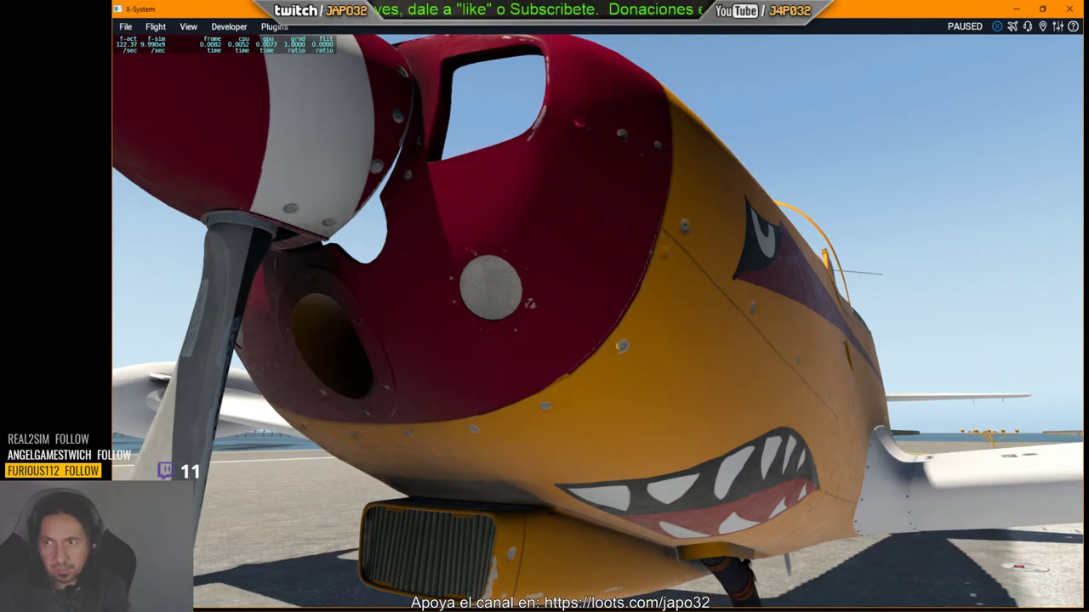
key("Right")
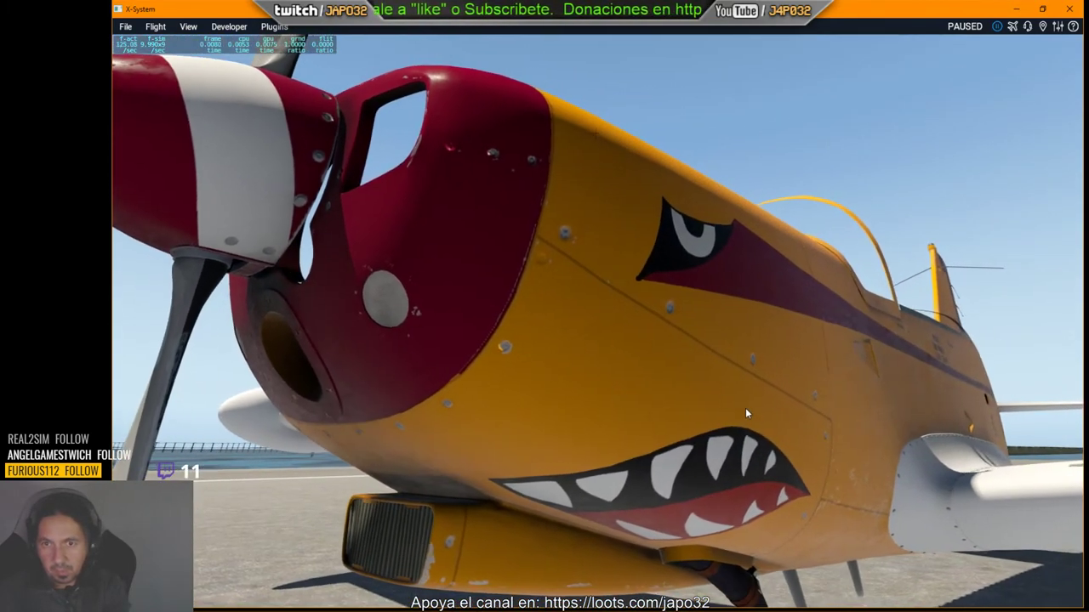
key("Right")
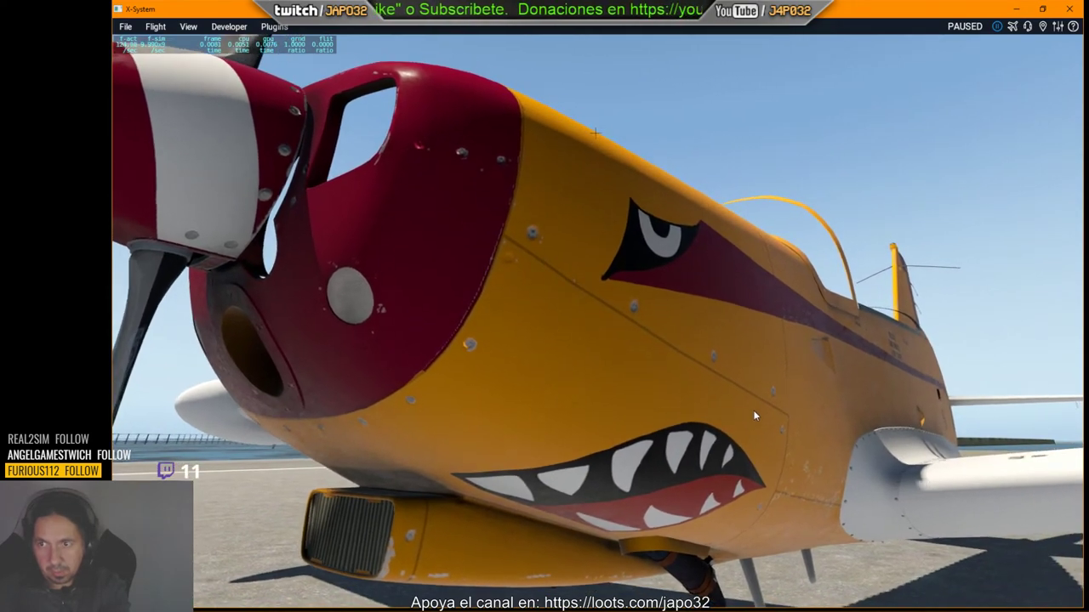
key("Right")
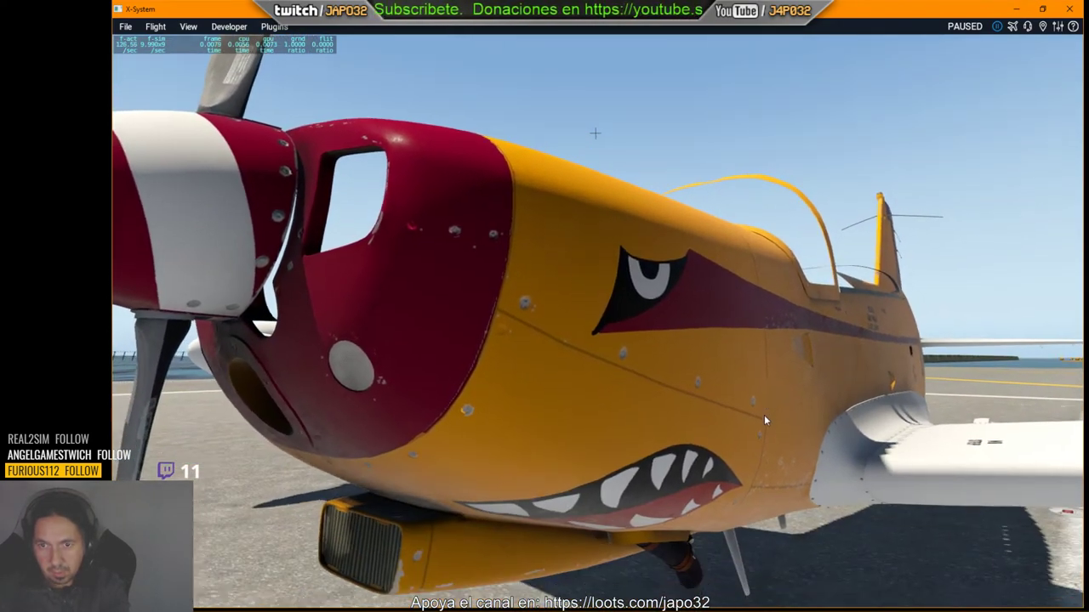
key("Right")
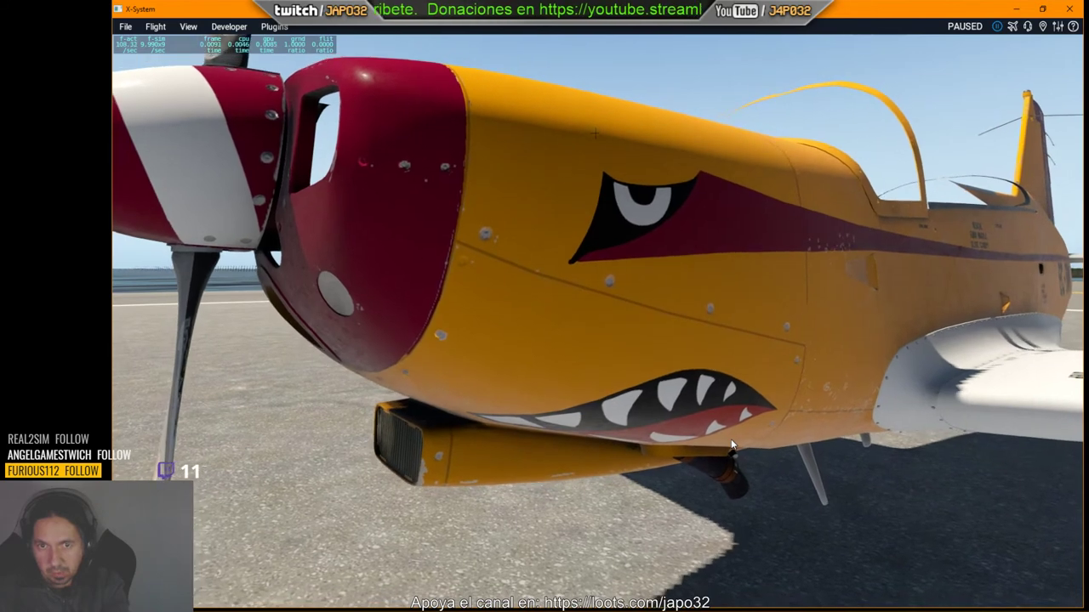
key("Right")
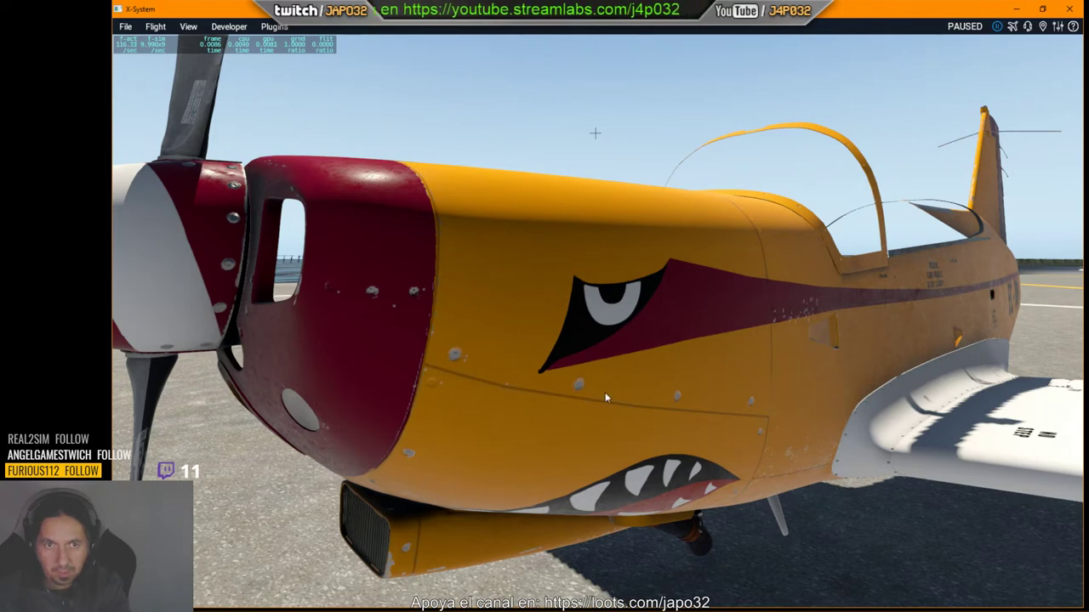
key("alt+Tab")
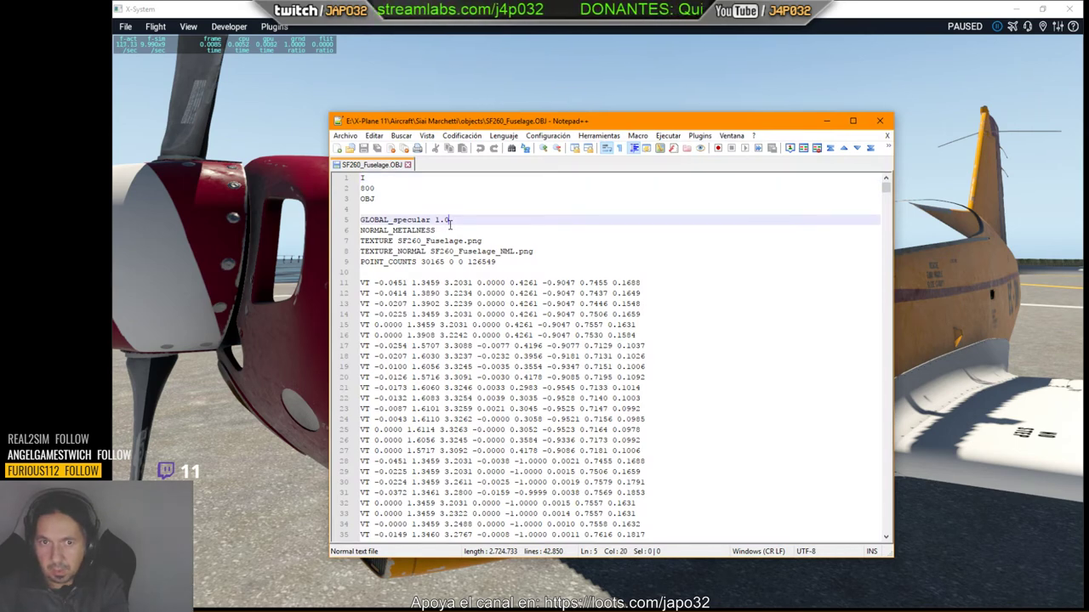
Change GLOBAL_specular from 1.0 to 1.3, close Notepad++ and reload the aircraft in X-Plane.
left_click_drag(450, 219, 444, 220)
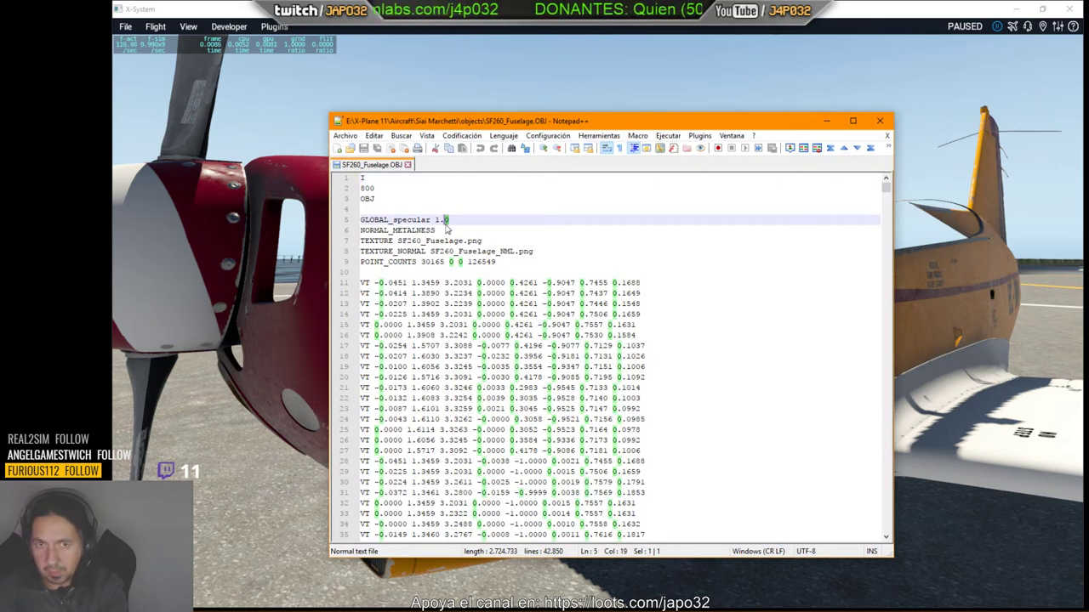
type("3")
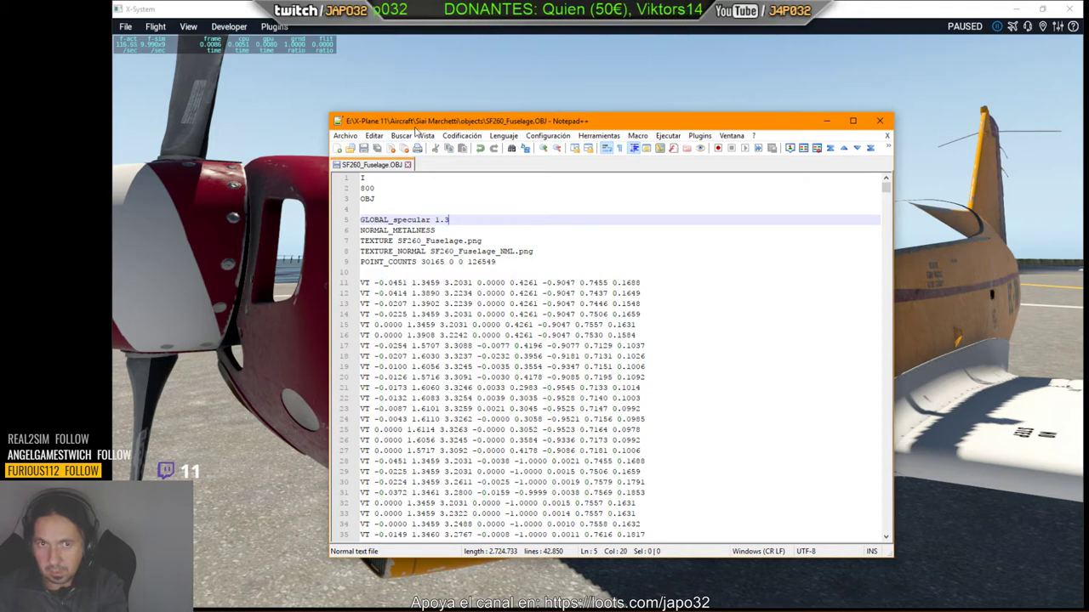
left_click(880, 121)
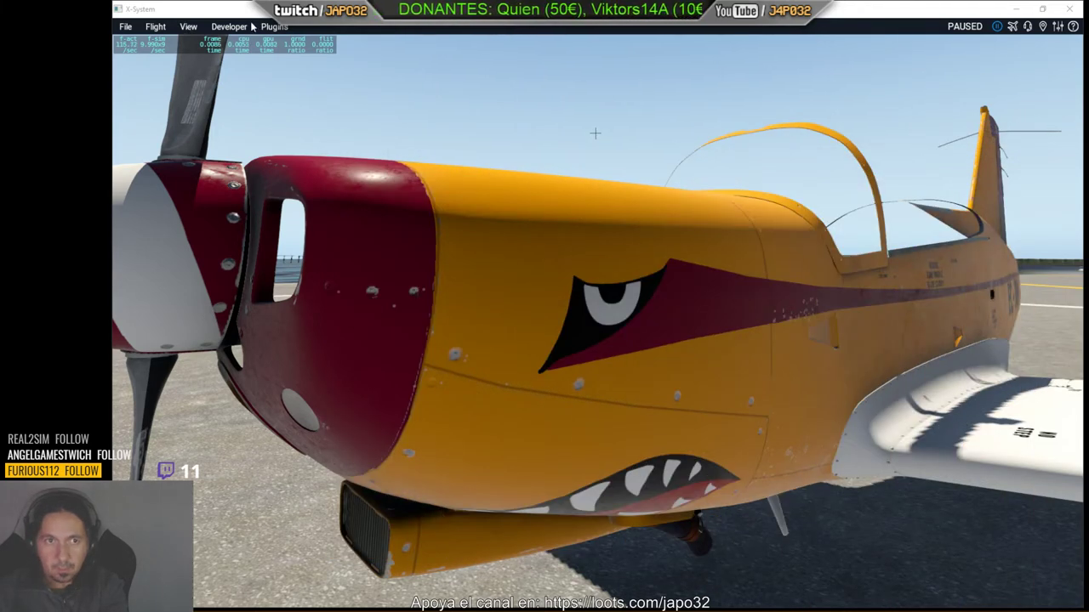
left_click(234, 27)
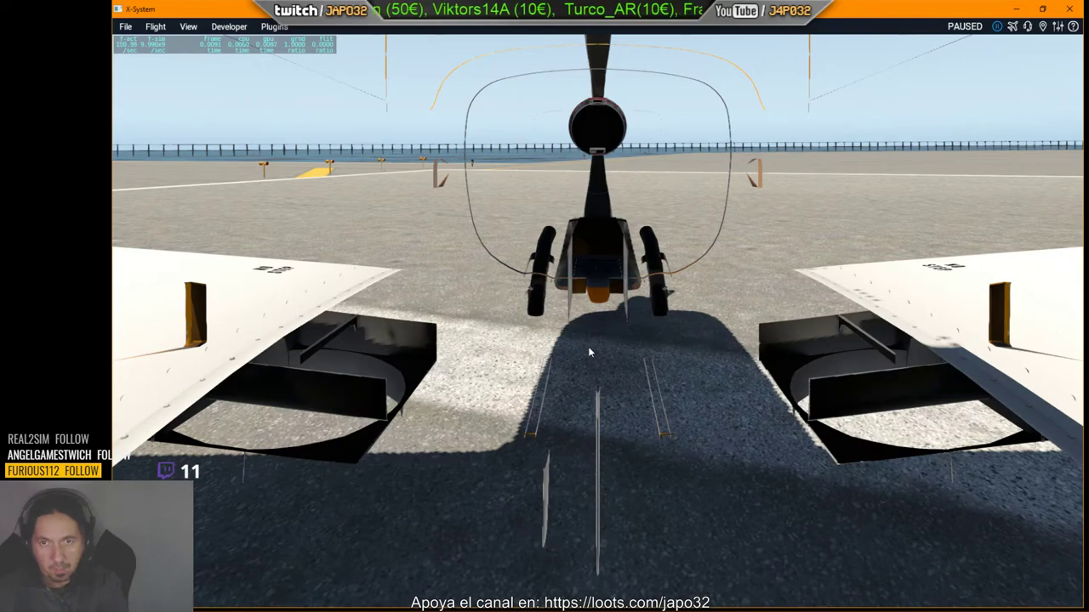
Zoom and orbit the camera around the yellow fuselage side and red nose cowling.
mouse_move(589, 347)
right_mouse_down()
mouse_move(714, 300)
mouse_move(750, 320)
mouse_move(925, 306)
mouse_move(907, 303)
right_mouse_up()
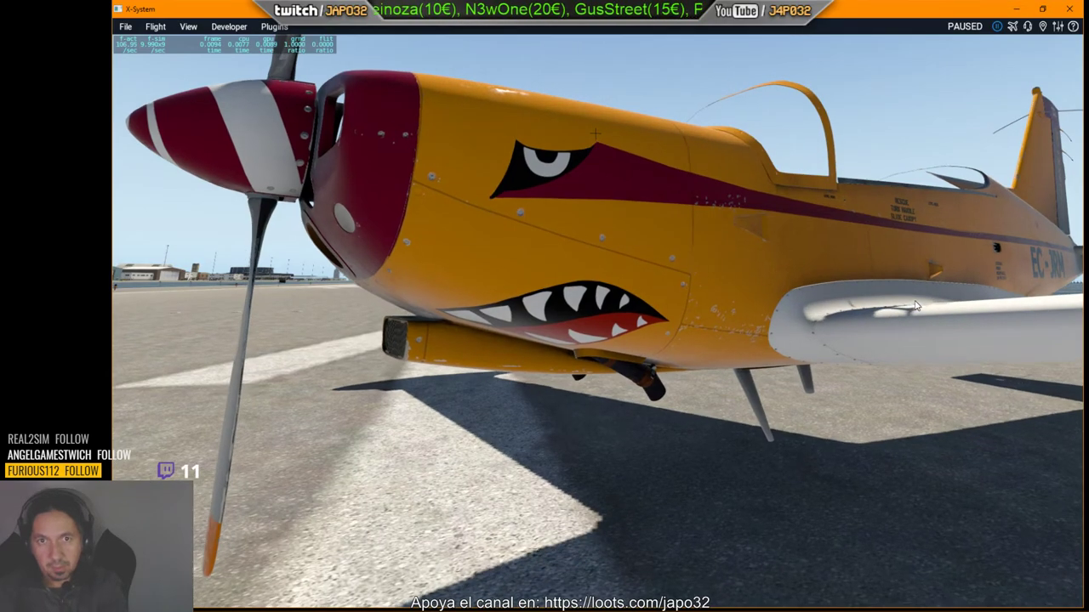
scroll(908, 304, "up", 2)
scroll(910, 302, "up", 2)
scroll(912, 299, "up", 2)
scroll(911, 300, "up", 2)
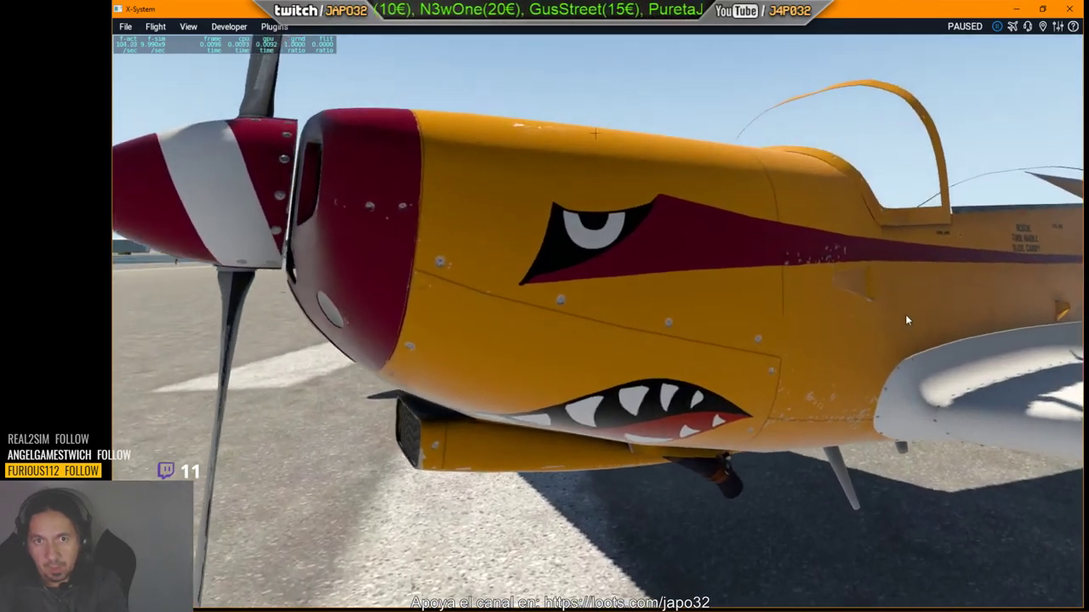
scroll(905, 314, "up", 2)
scroll(906, 326, "up", 2)
scroll(912, 344, "up", 2)
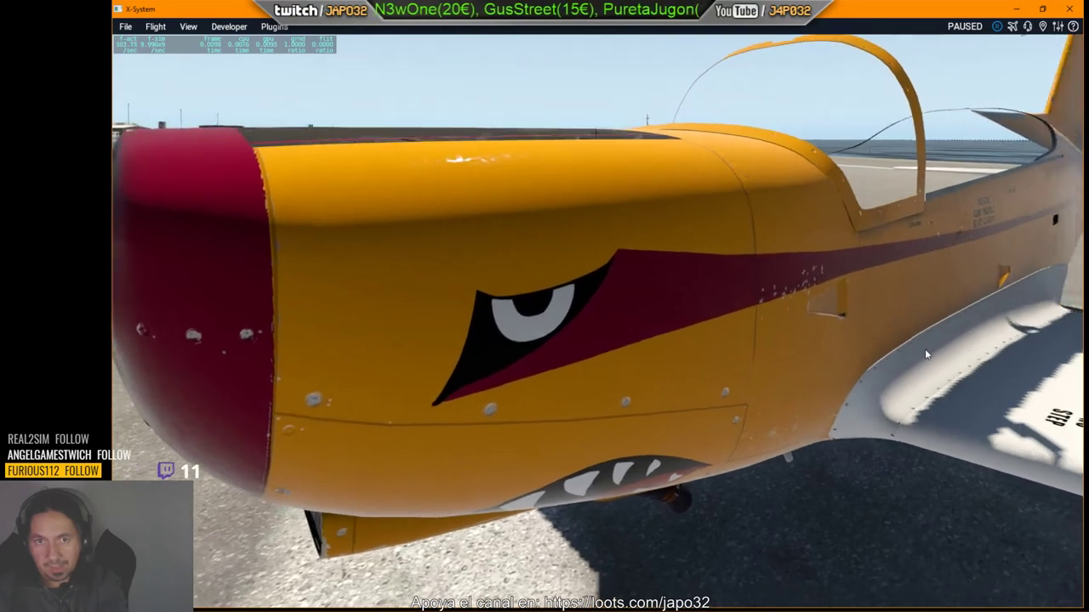
right_click_drag(917, 351, 970, 356)
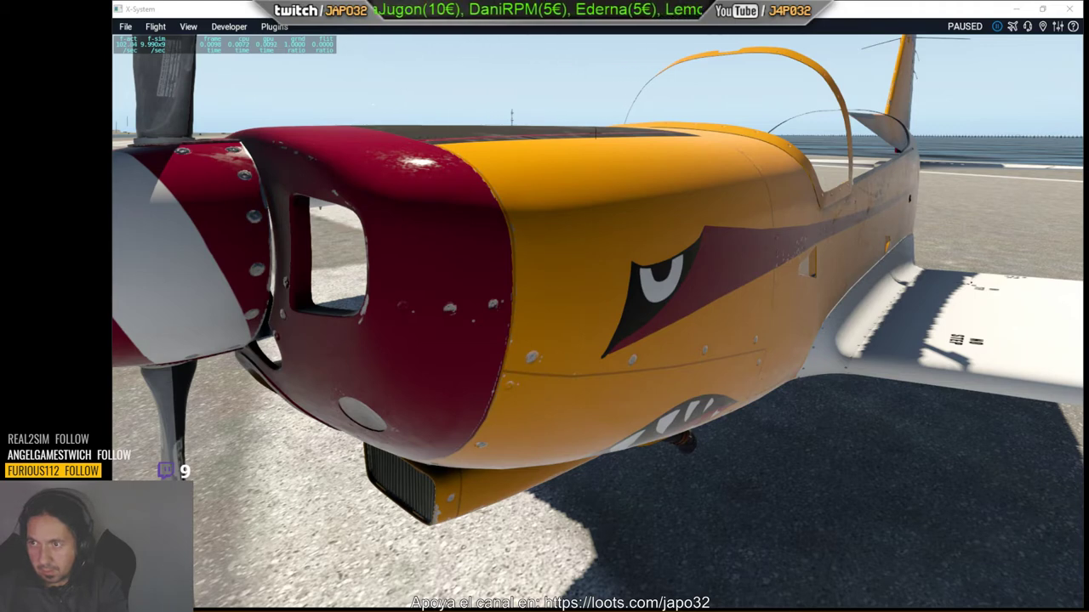
Confirm GLOBAL_specular 0.7 in the OBJ, reload the aircraft from the View menu and orbit it.
key("alt+Tab")
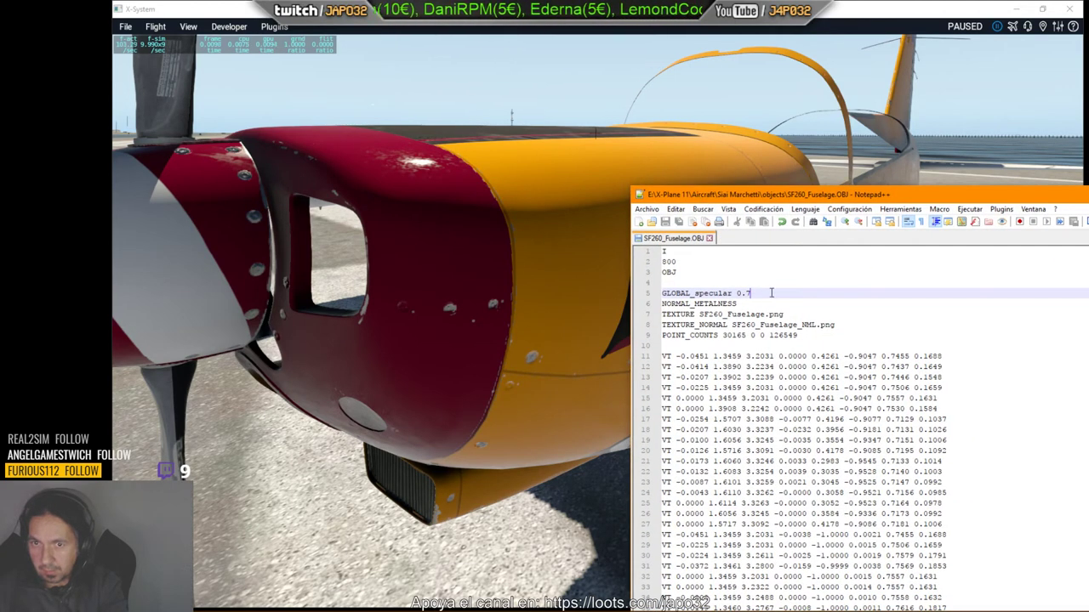
key("alt+Tab")
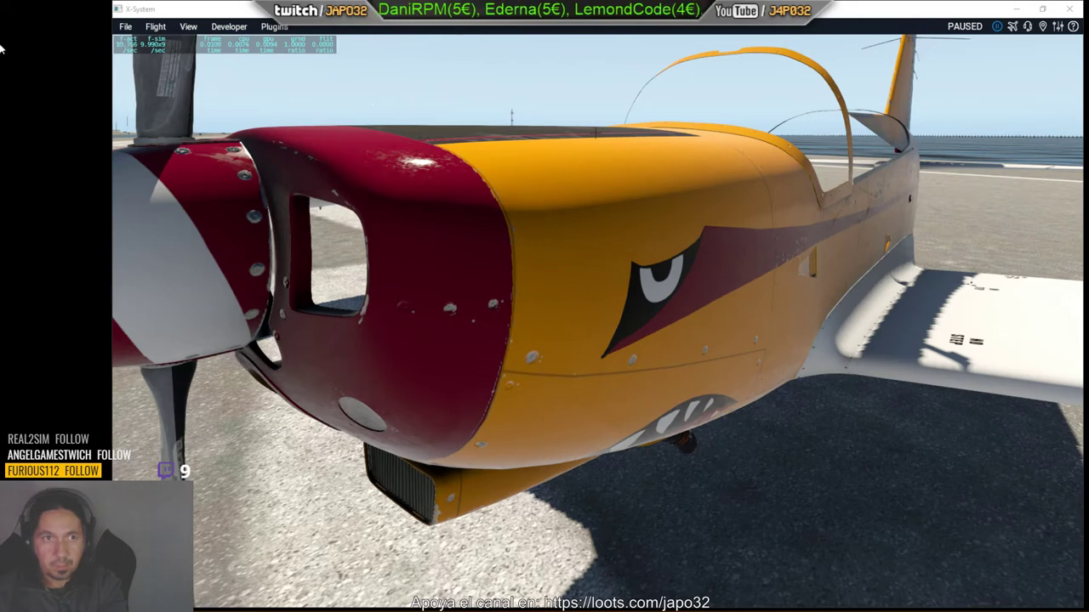
left_click(184, 28)
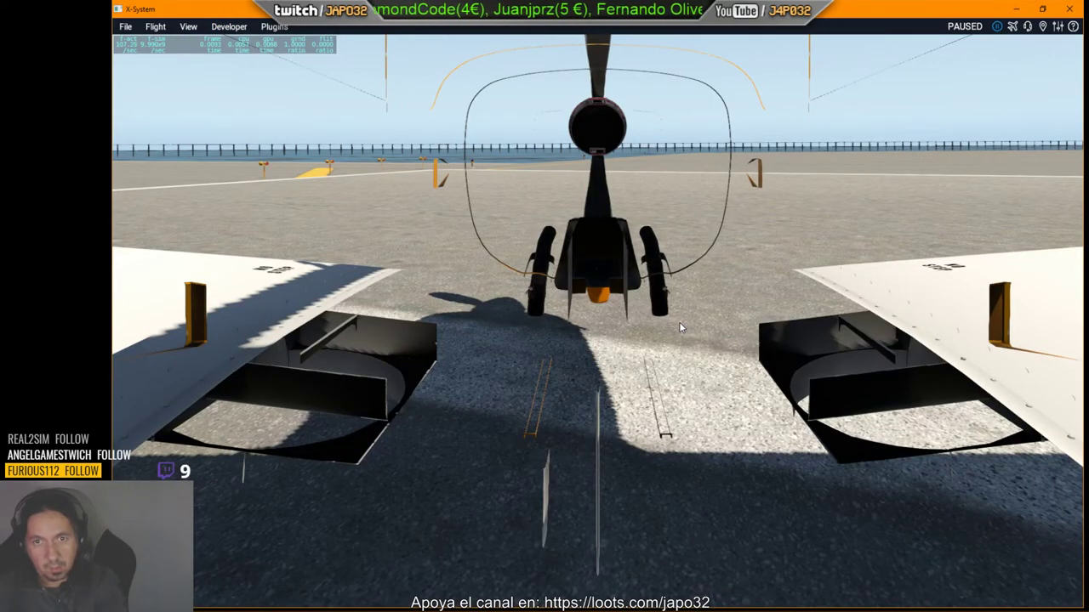
mouse_move(679, 327)
right_mouse_down()
mouse_move(719, 336)
mouse_move(890, 284)
mouse_move(1013, 291)
mouse_move(1058, 335)
mouse_move(991, 330)
right_mouse_up()
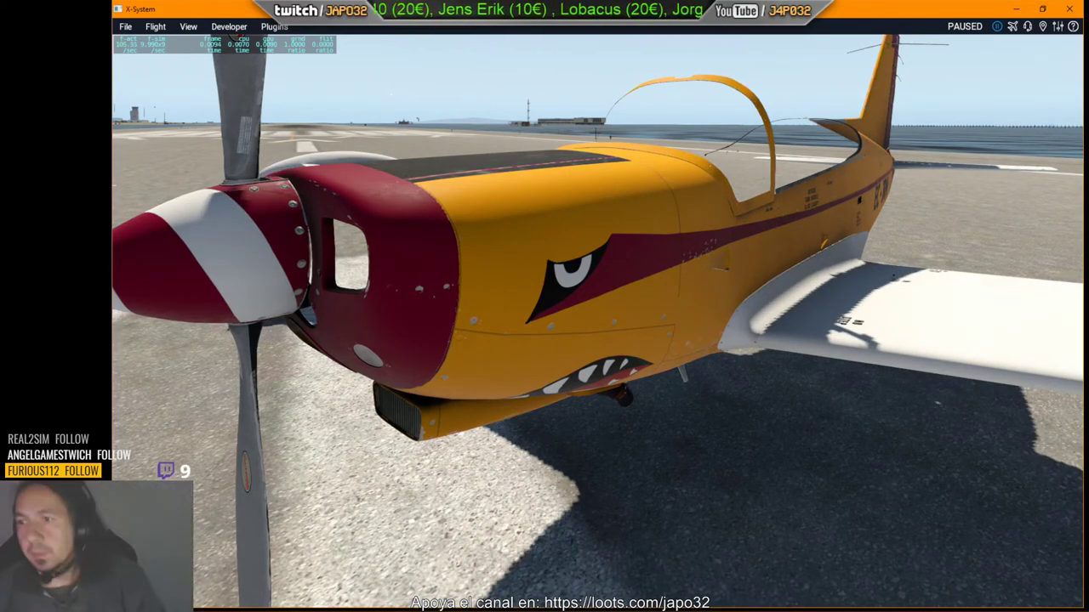
key("alt+Tab")
Switch to Photoshop and close the current Fuselage_NML.png document without saving.
key("Tab")
key("Tab")
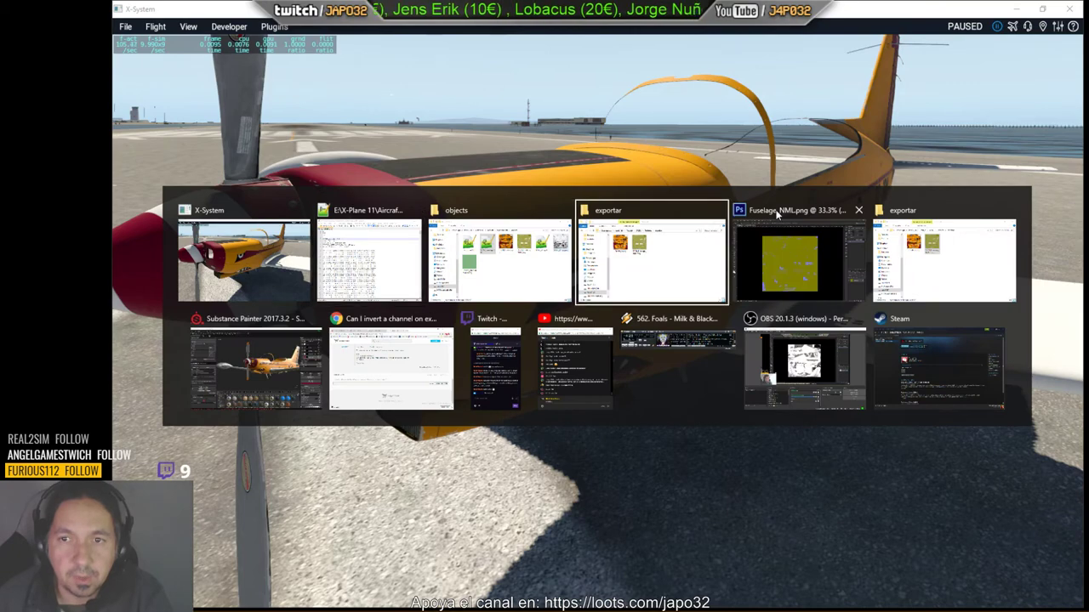
key("Tab")
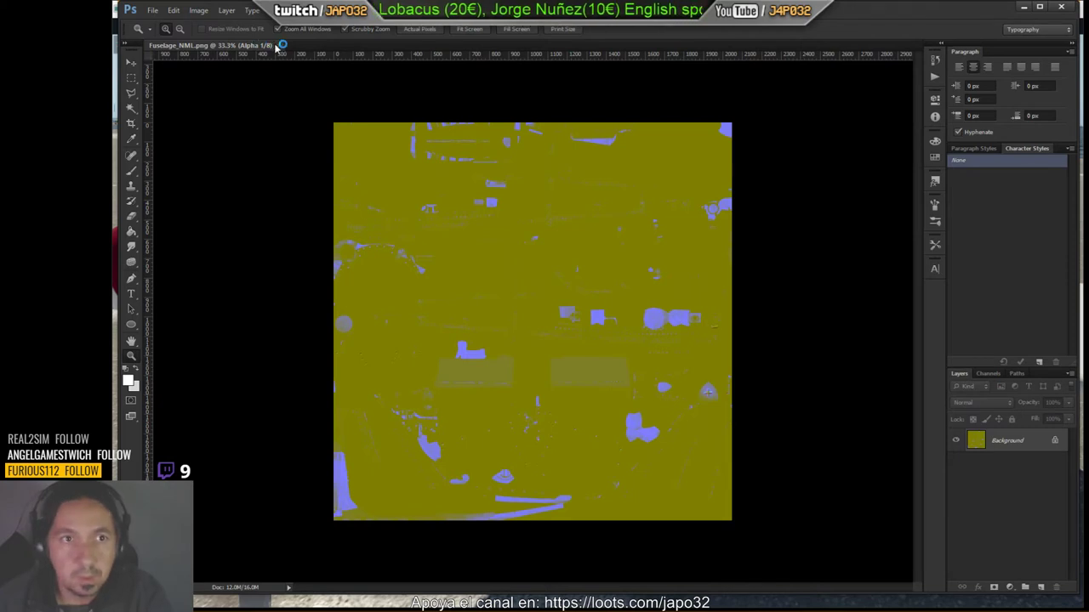
left_click(283, 45)
left_click(595, 329)
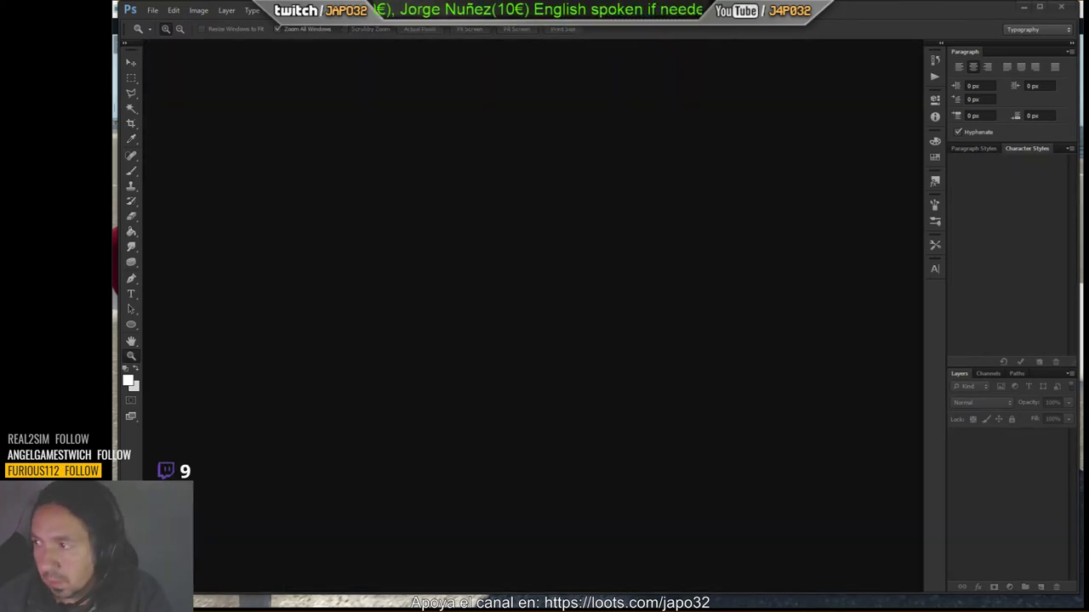
Open SF260_Fuselage_NML.png with default SuperPNG options and display only its Alpha 1 channel.
left_click_drag(0, 258, 501, 258)
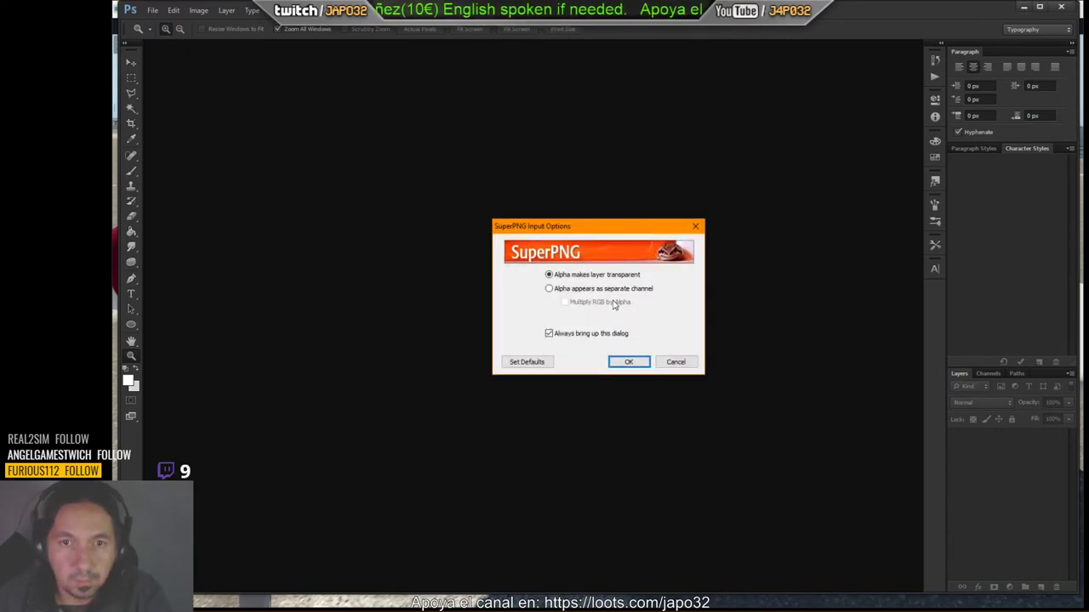
left_click(629, 362)
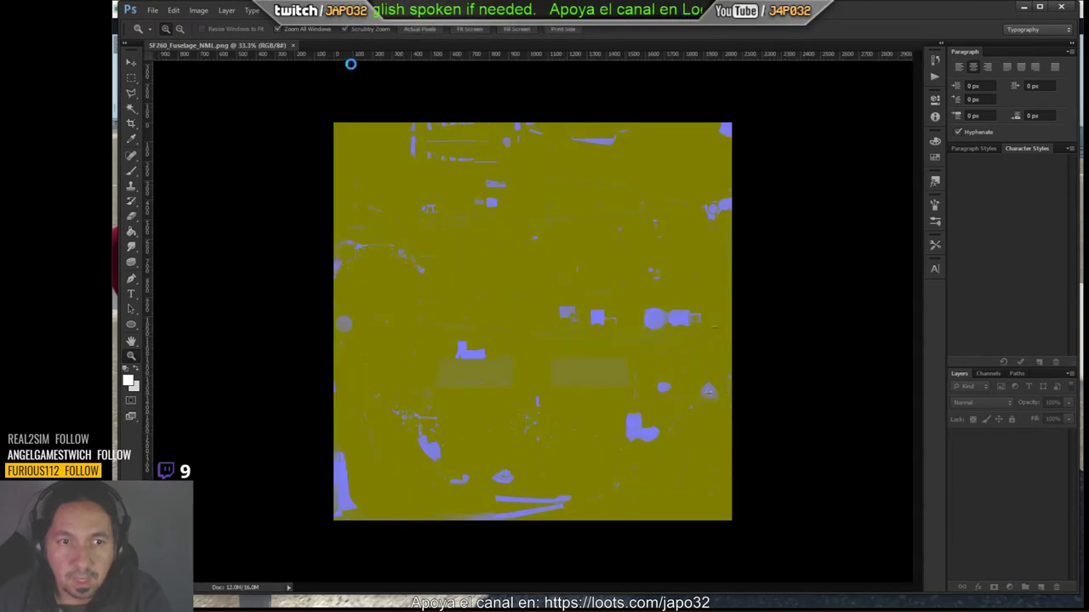
left_click(986, 374)
left_click(970, 480)
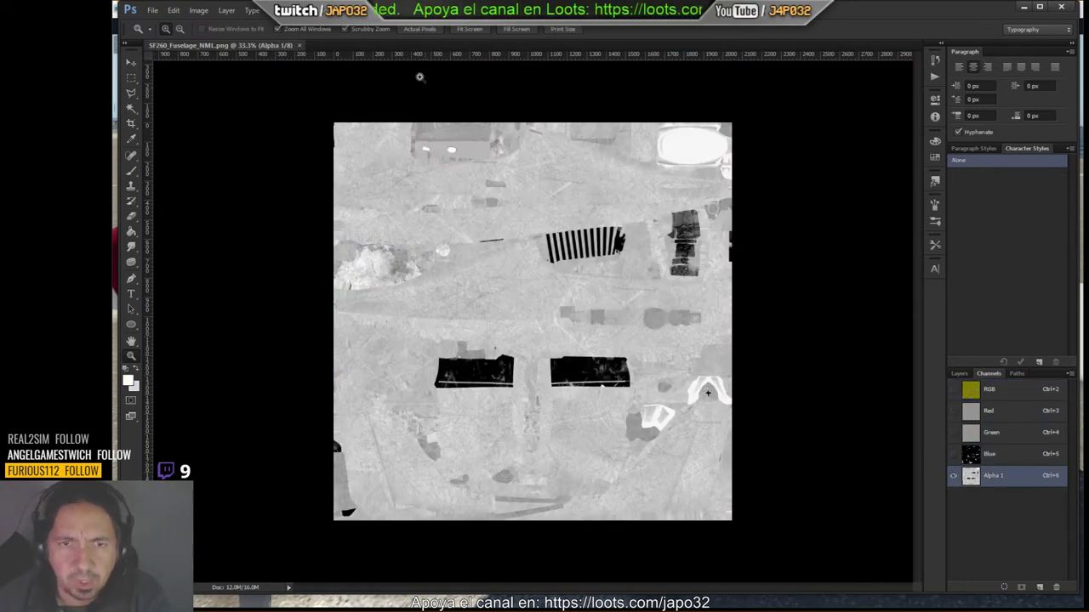
Apply Levels 45 / 1.90 / 226 to the Alpha 1 channel, then show the RGB composite again.
left_click(201, 10)
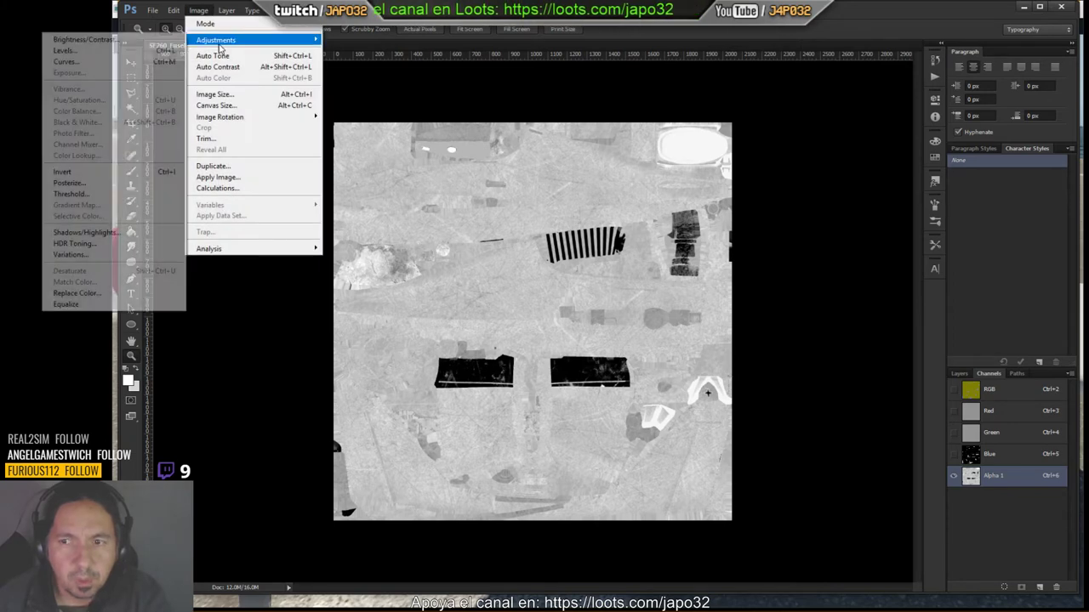
mouse_move(216, 40)
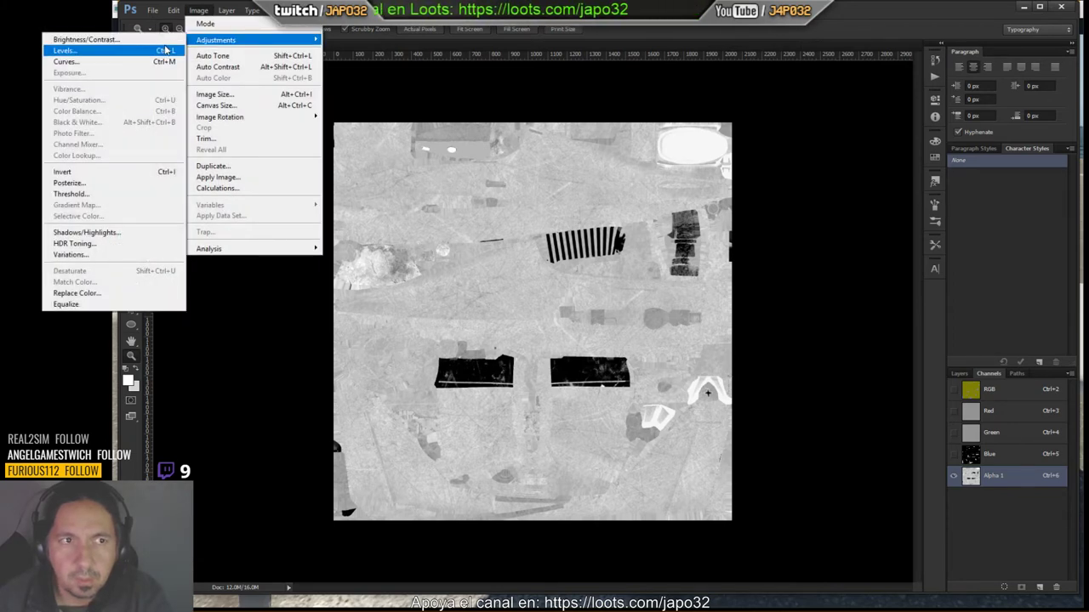
left_click(160, 51)
left_click_drag(612, 192, 754, 170)
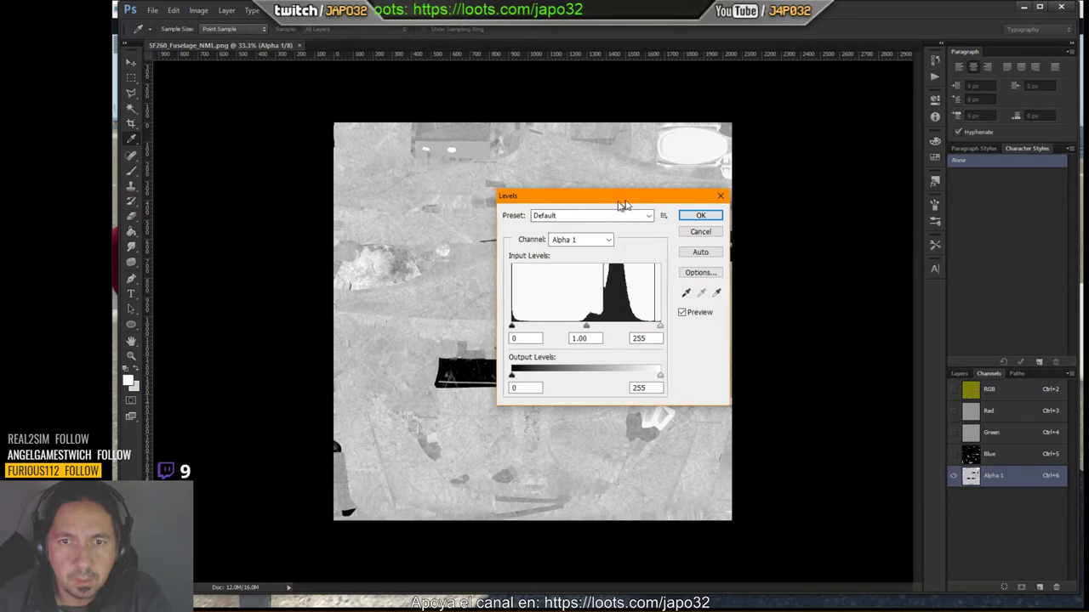
left_click_drag(639, 299, 655, 299)
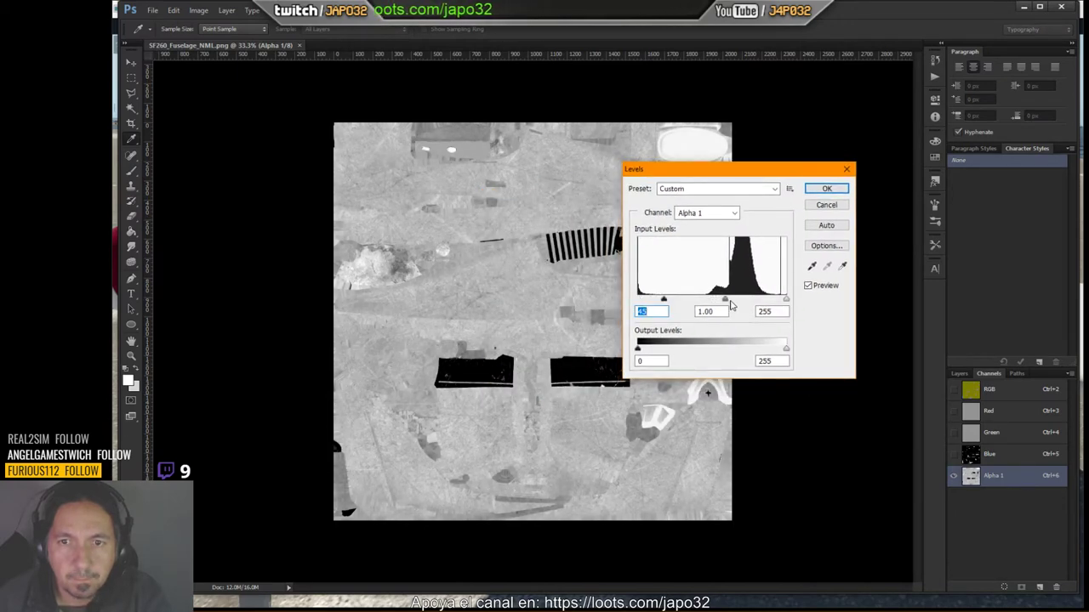
left_click_drag(726, 300, 706, 302)
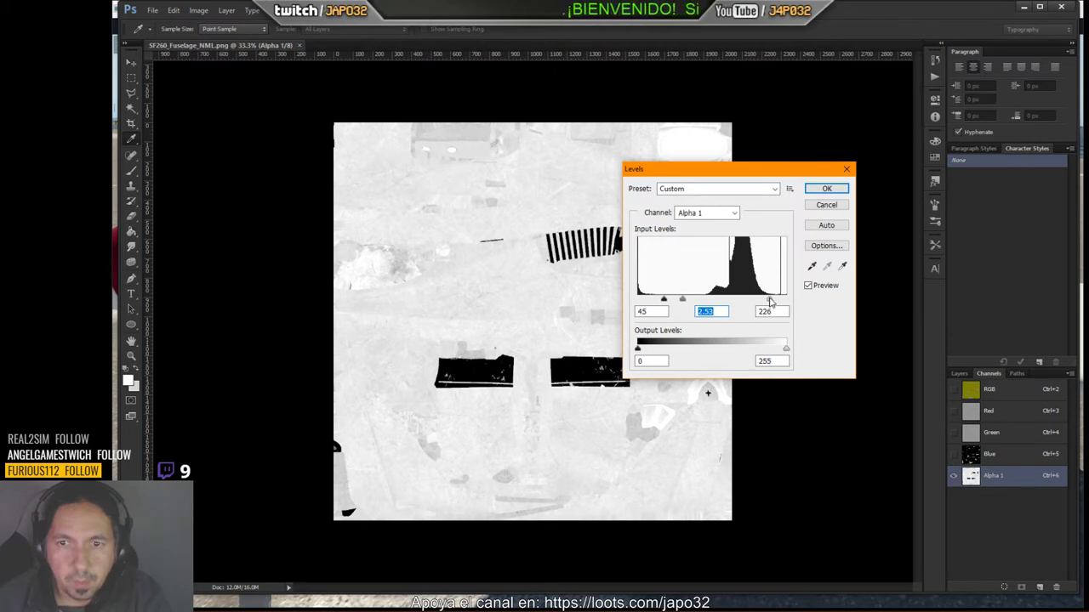
left_click_drag(686, 302, 693, 303)
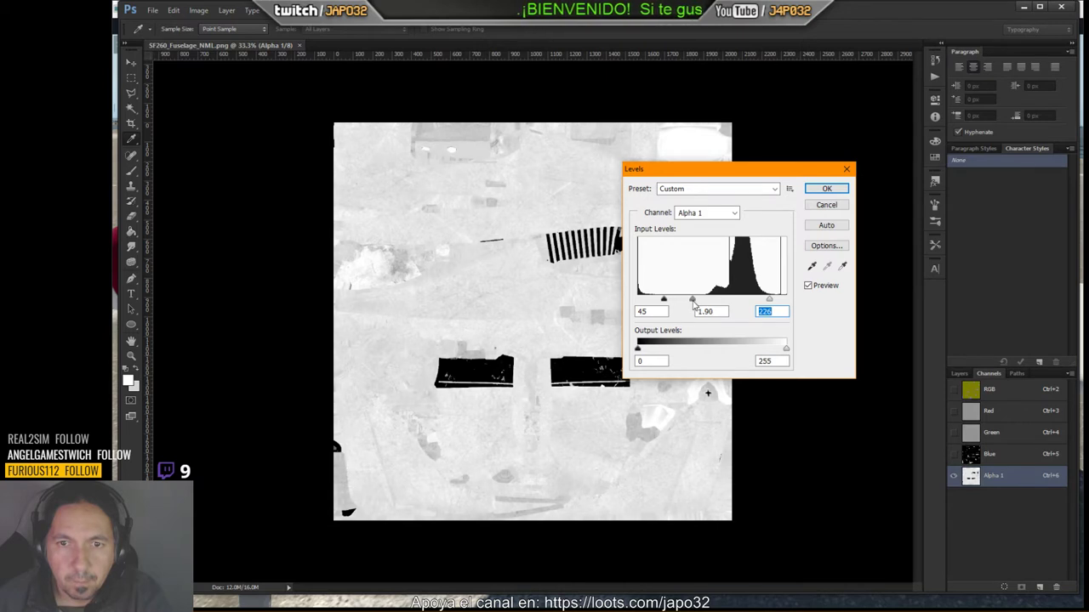
left_click(810, 190)
key("z")
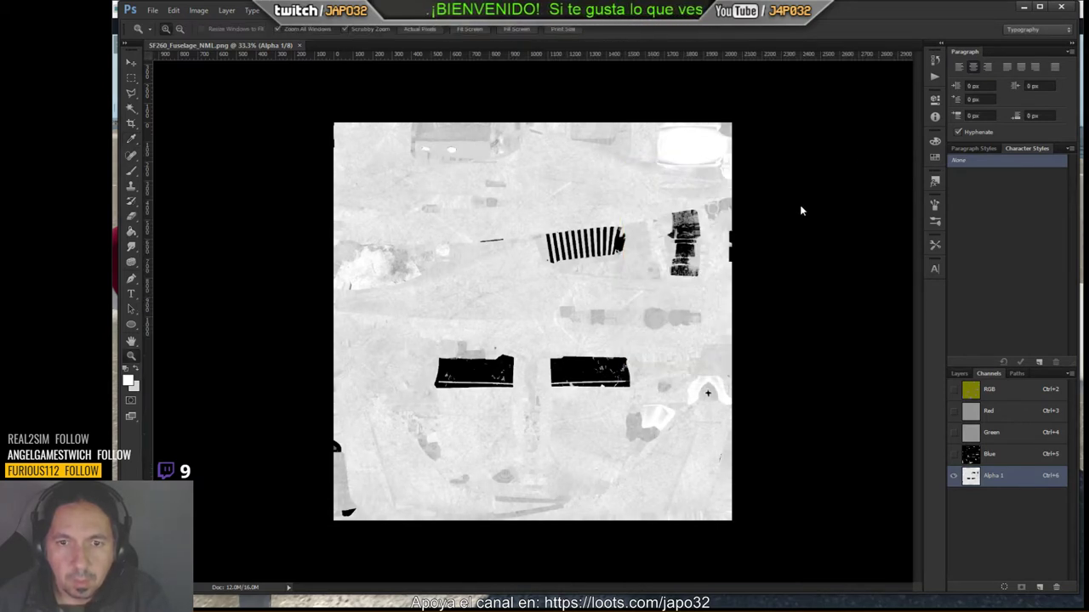
left_click(951, 390)
left_click(952, 476)
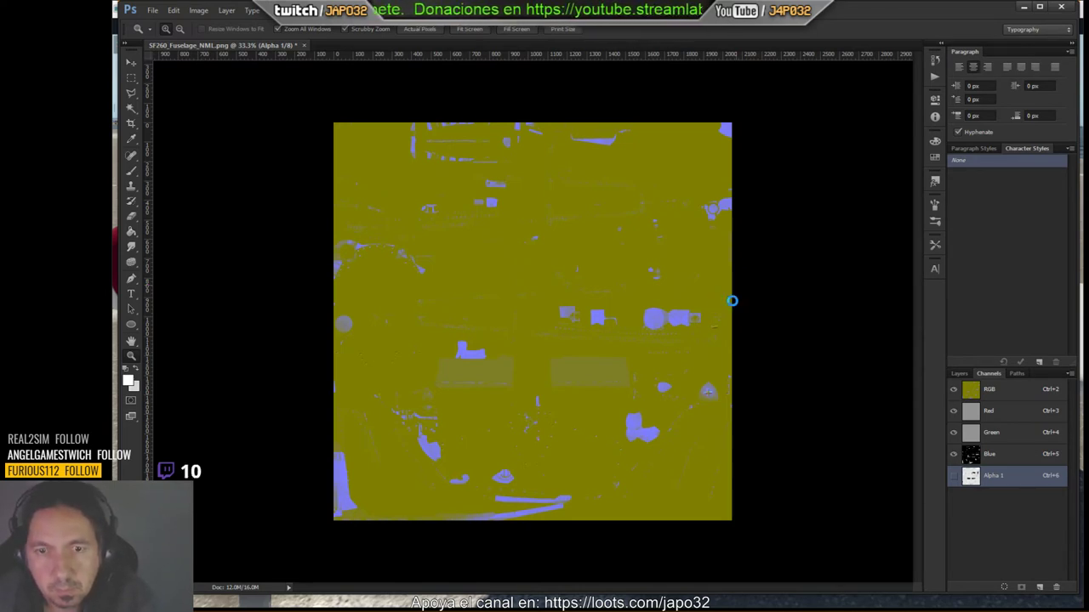
Change the fuselage GLOBAL_specular to 0.9 in the OBJ file and save it.
left_click(1023, 8)
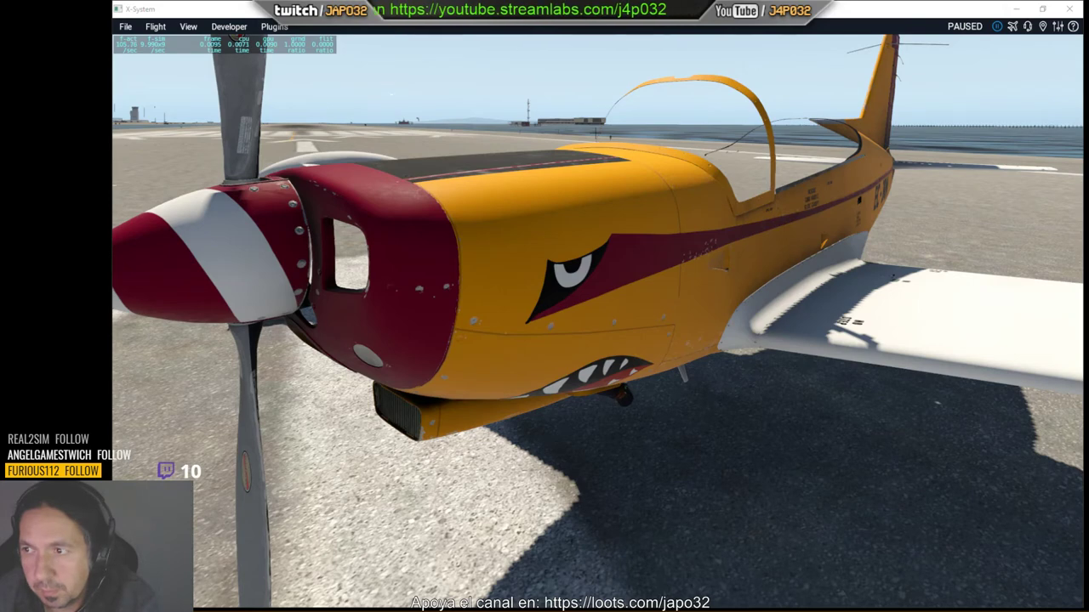
key("alt+Tab")
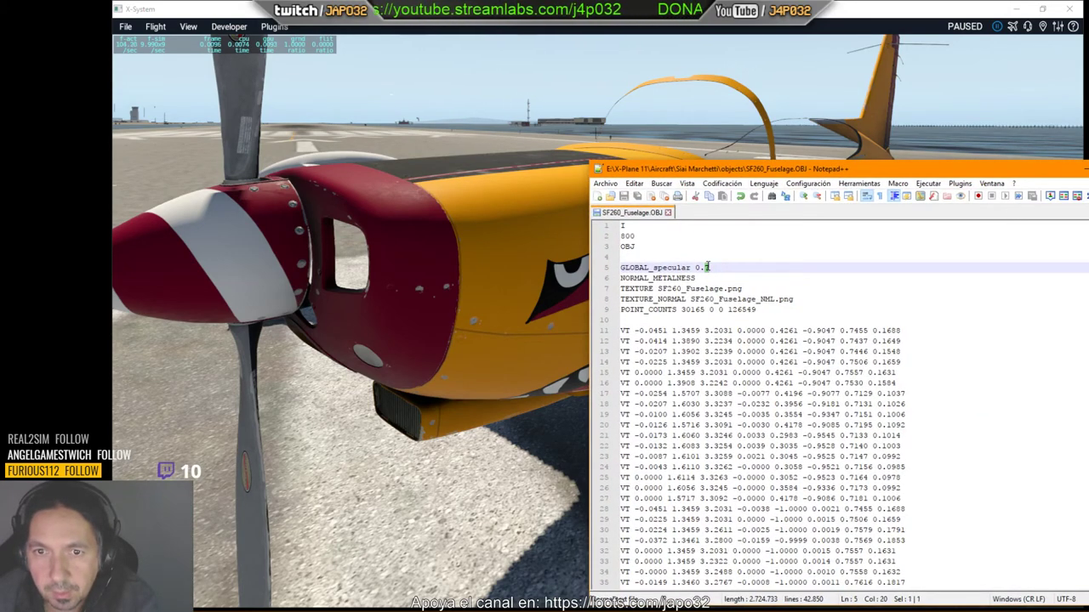
type("9")
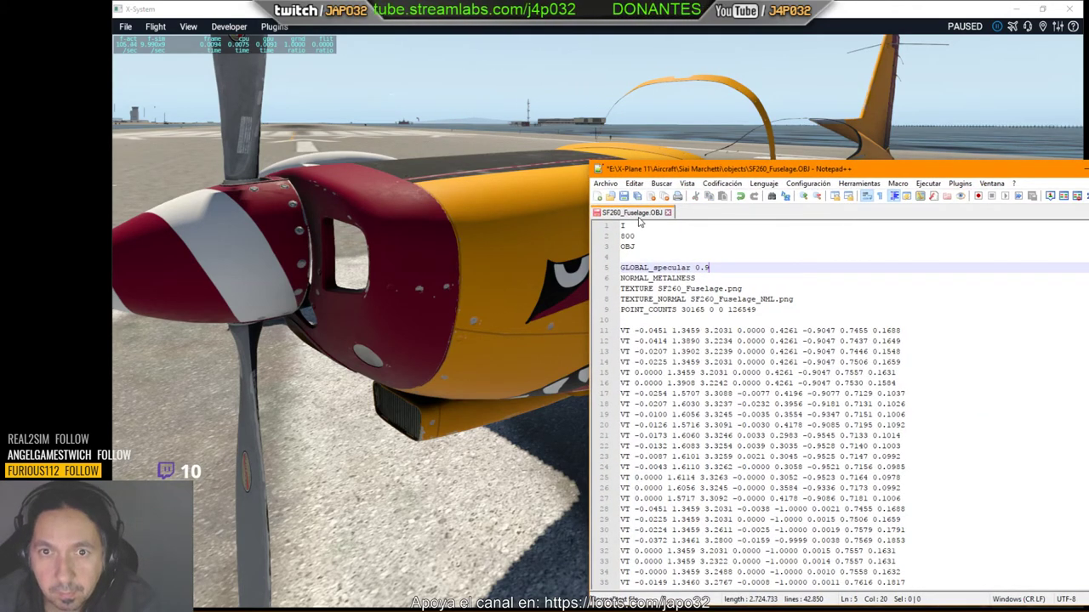
left_click(622, 197)
Reload the current aircraft from the Developer menu and switch to an external view.
left_click(239, 15)
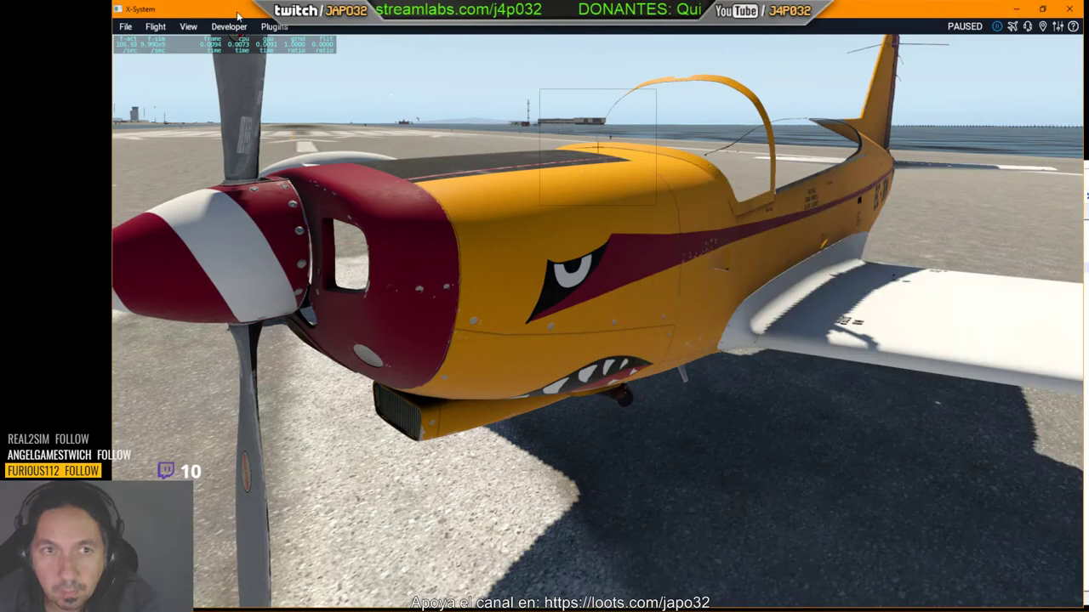
left_click(178, 28)
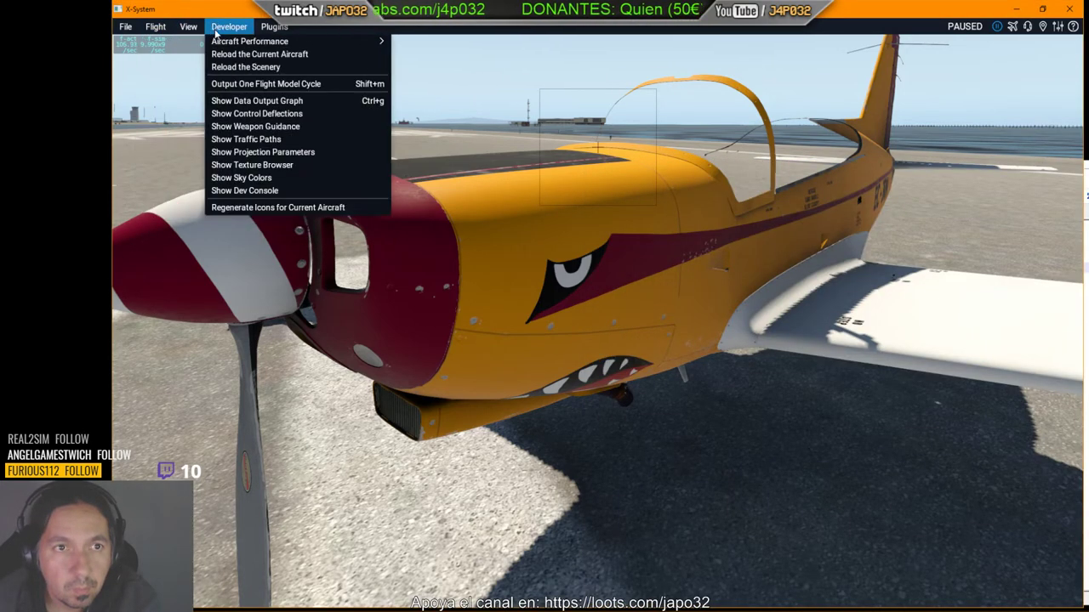
mouse_move(229, 27)
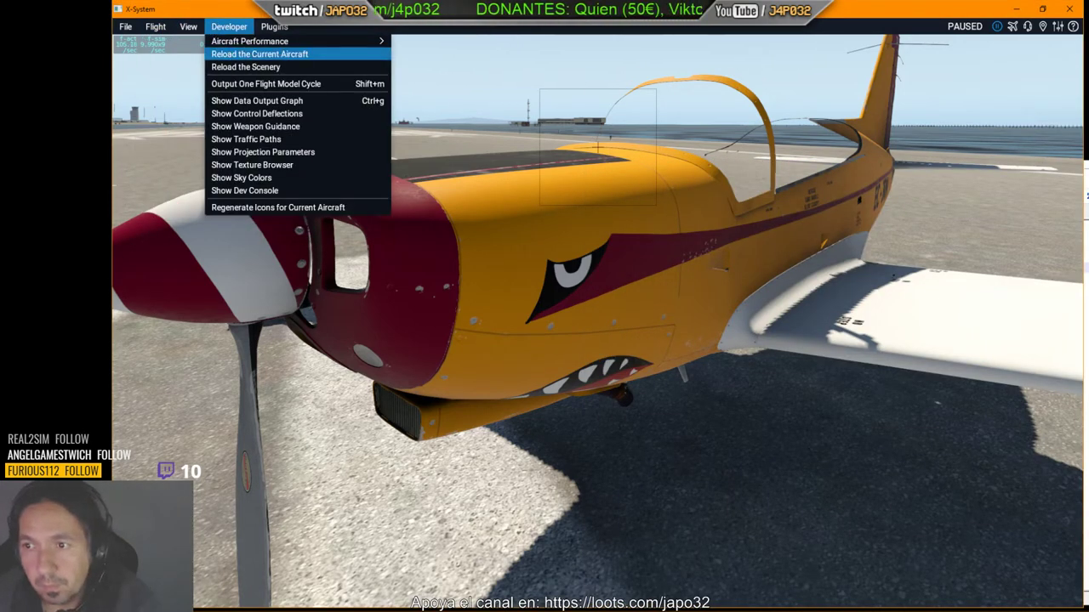
left_click(228, 53)
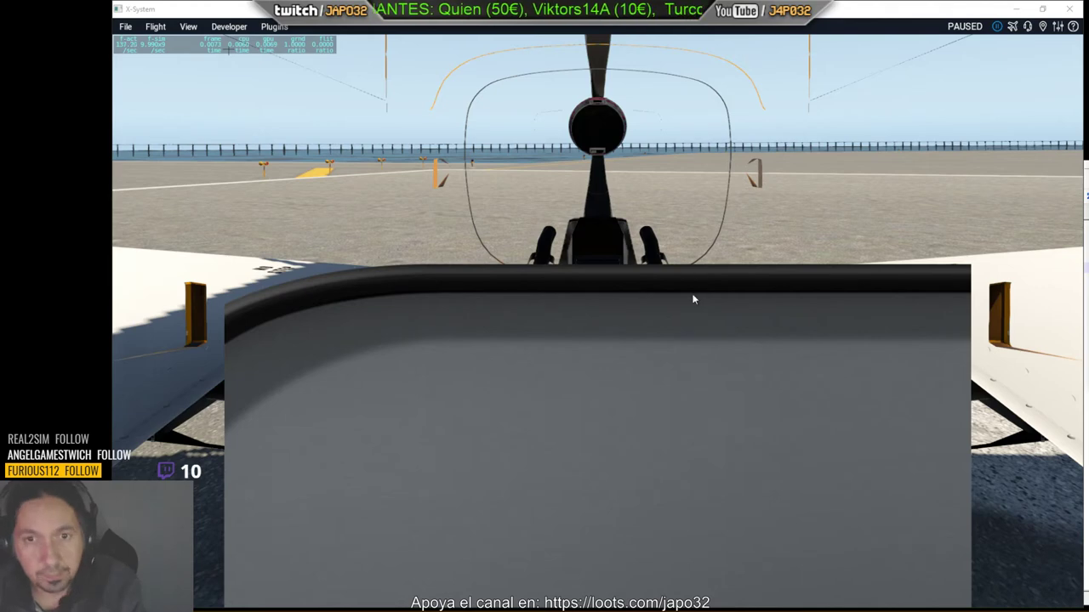
left_click(732, 277)
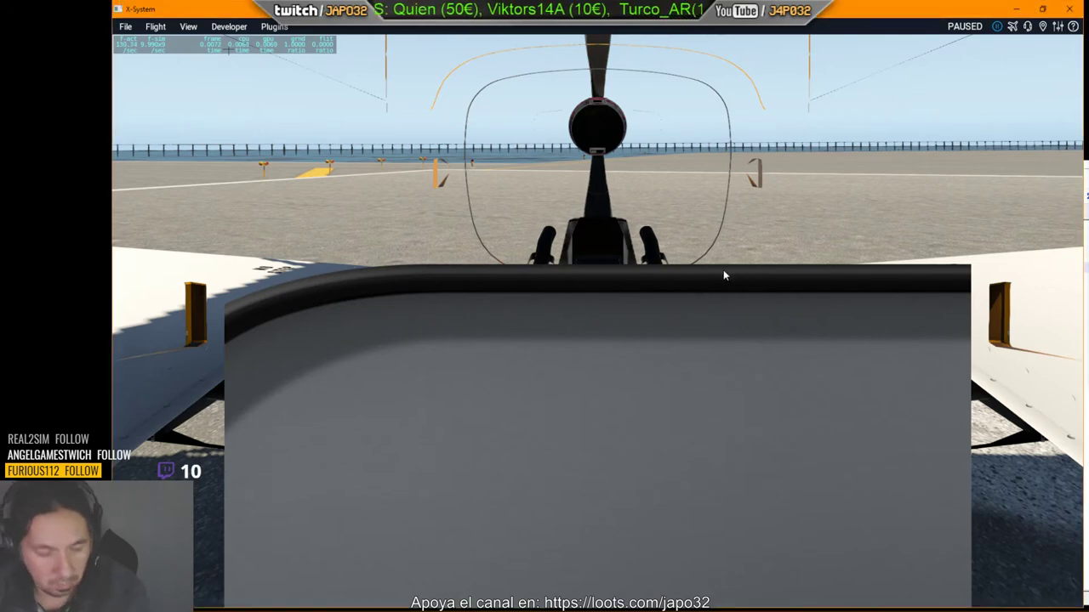
key("shift+8")
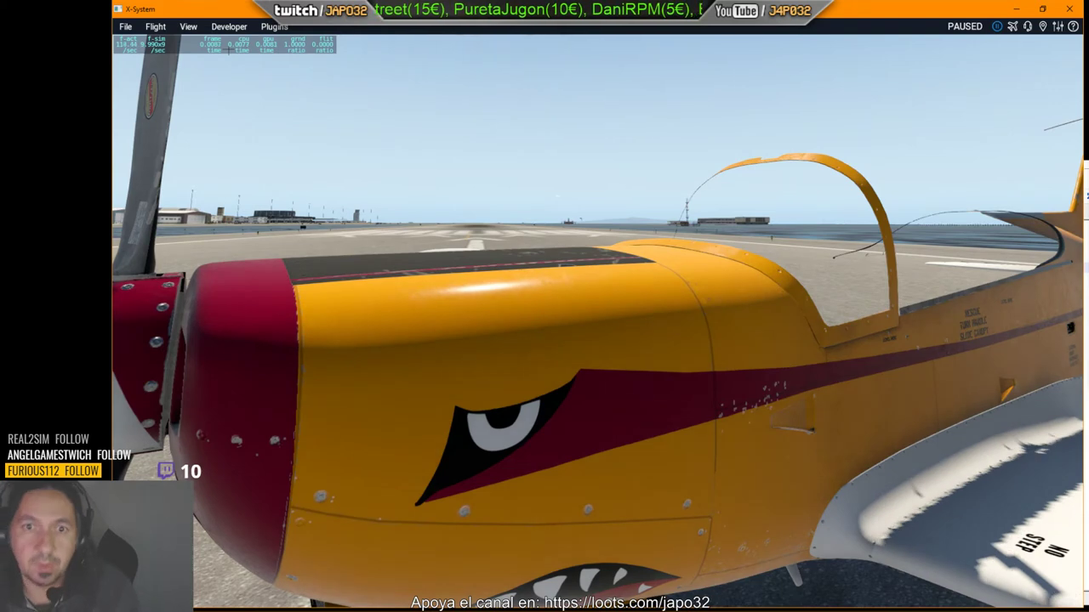
key("alt+Tab")
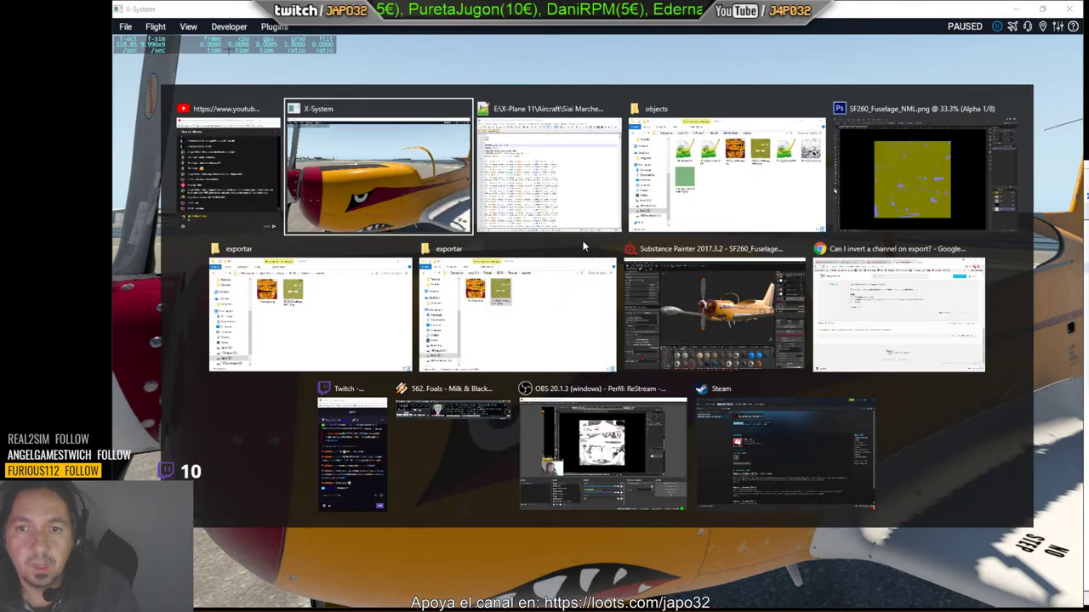
Glance at Substance Painter, minimise it, and cycle through open windows back to Photoshop.
key("Tab")
key("Tab")
key("Tab")
key("Tab")
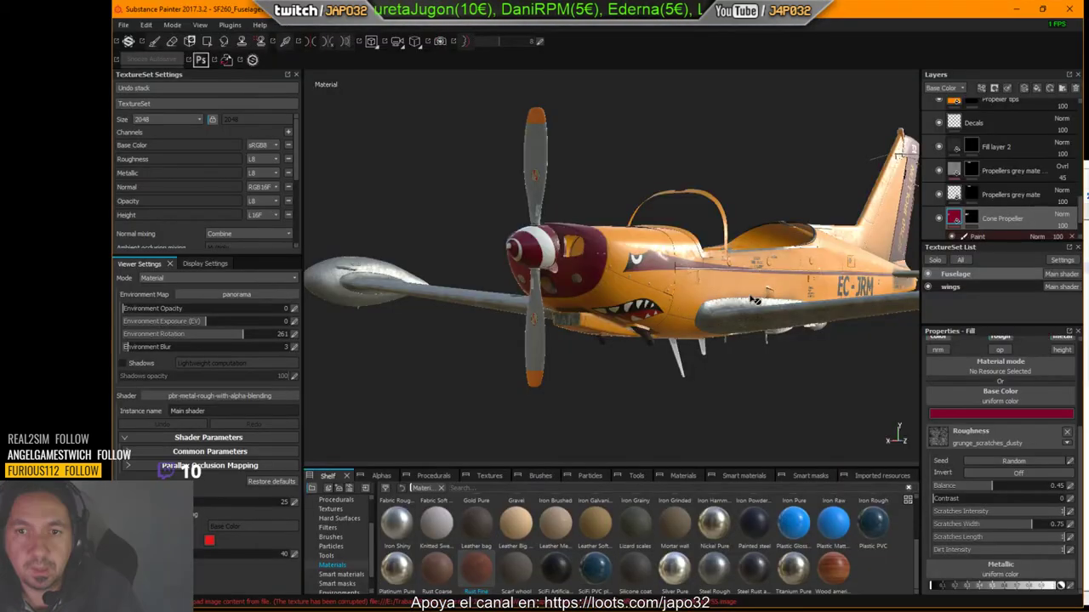
left_click(1003, 12)
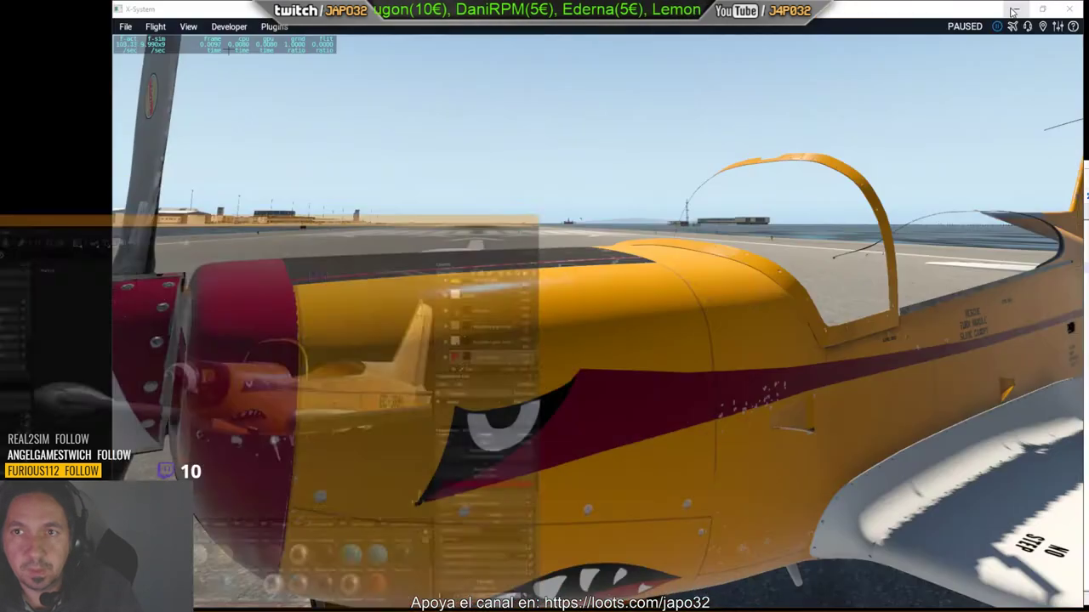
key("alt+Tab")
key("Tab")
key("Tab")
key("Tab")
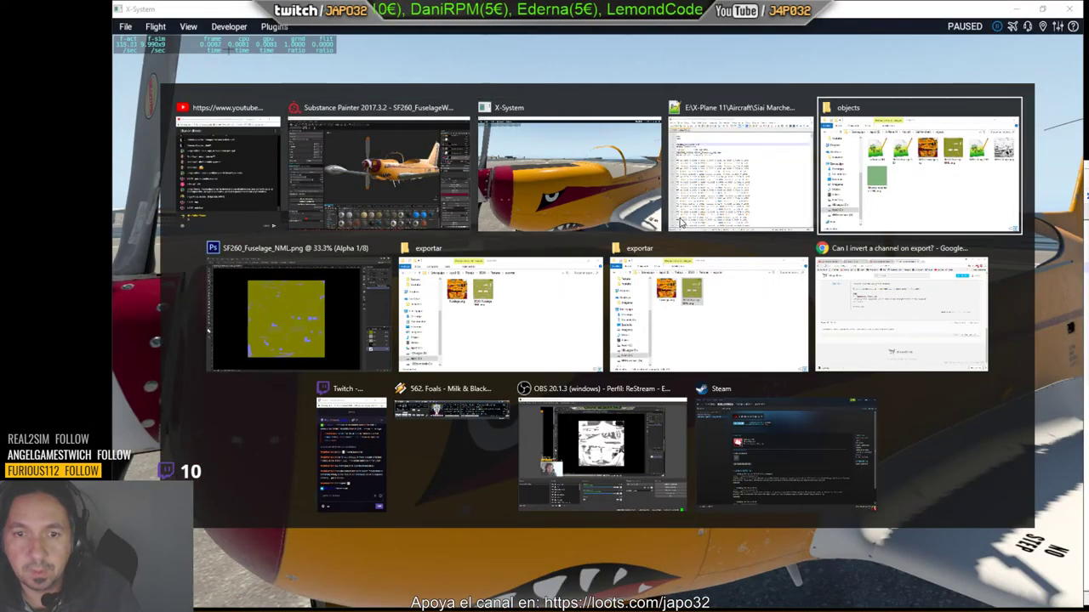
key("Tab")
key("Tab")
key("Tab")
key("Tab")
key("Tab")
key("Tab")
key("Tab")
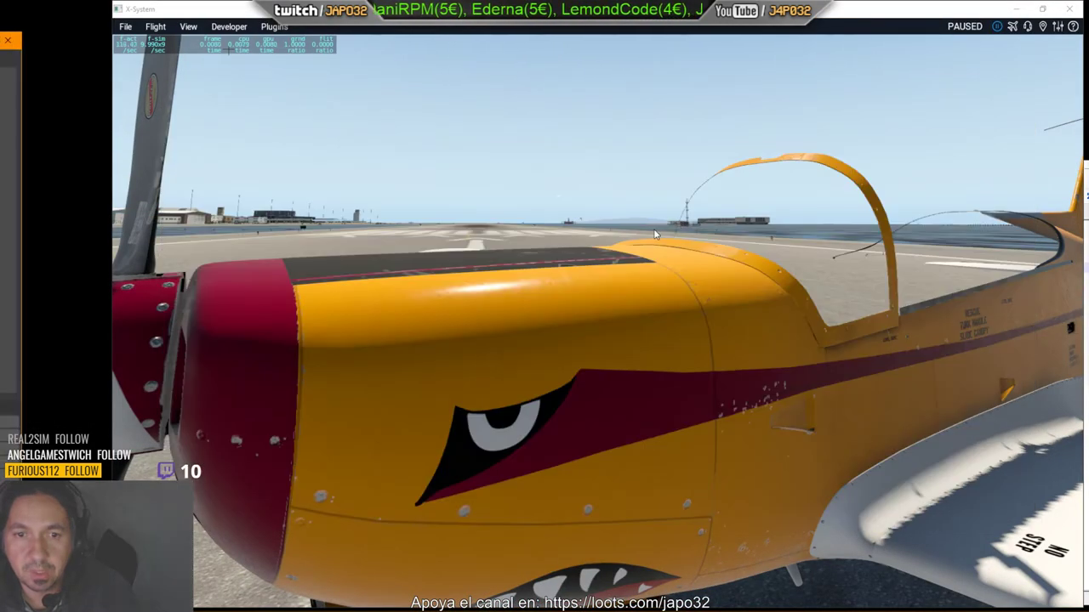
key("alt+Tab")
key("Tab")
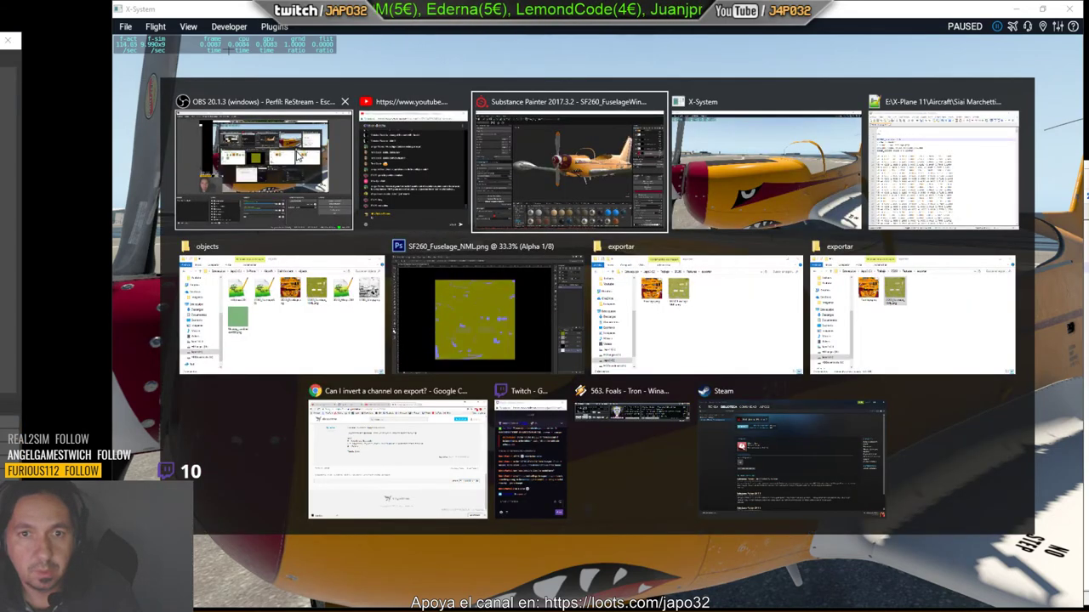
key("Tab")
key("Tab")
key("Tab")
key("Tab")
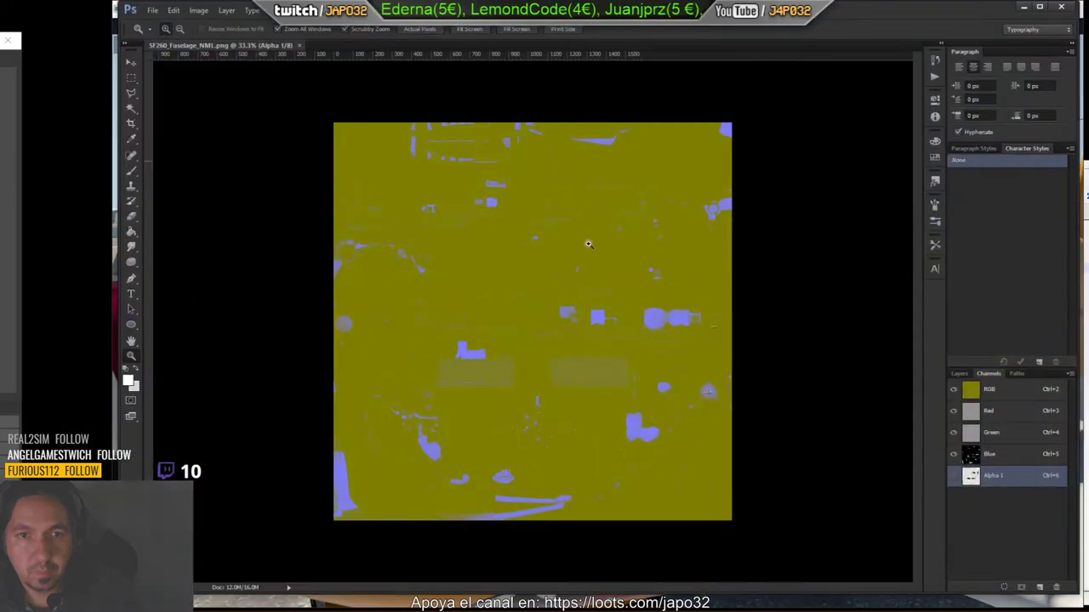
Toggle the Red, Green, Blue and Alpha 1 channel visibility to inspect the normal map.
left_click(974, 458)
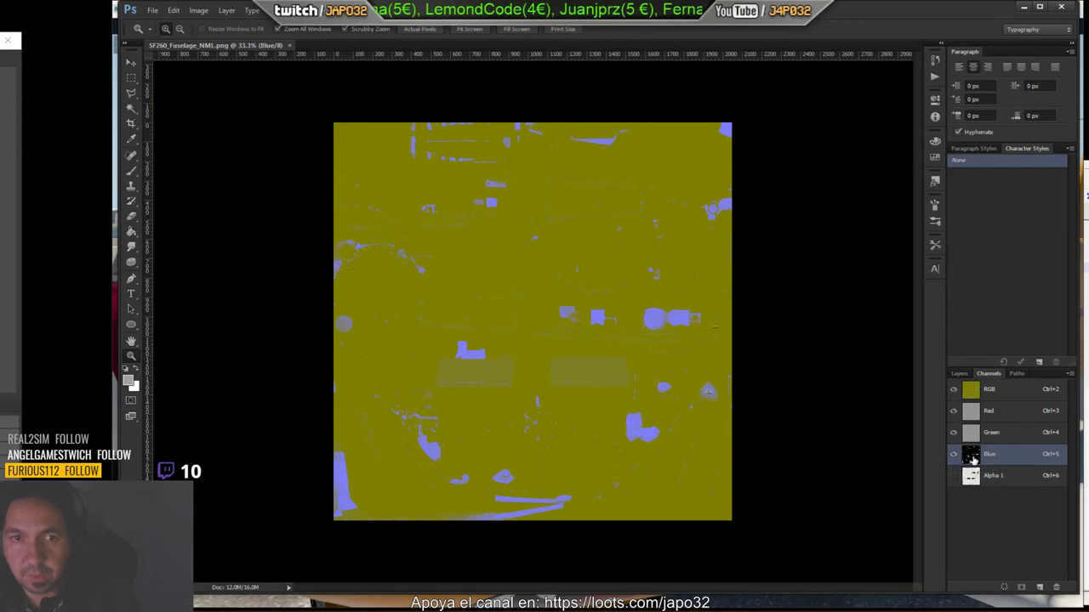
left_click(954, 476)
left_click(953, 454)
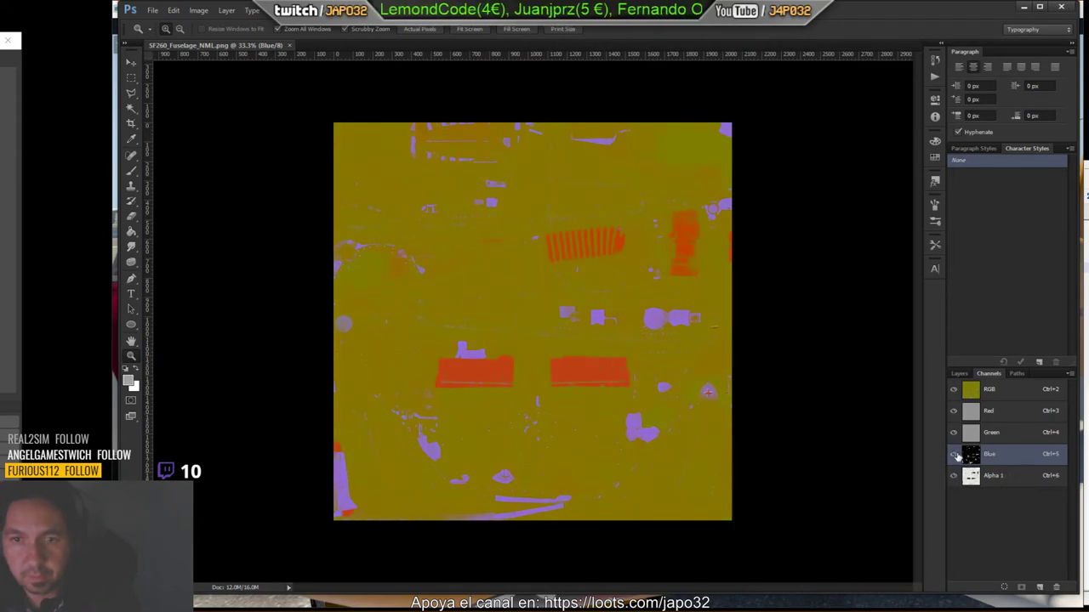
left_click(953, 432)
left_click(954, 411)
left_click(954, 475)
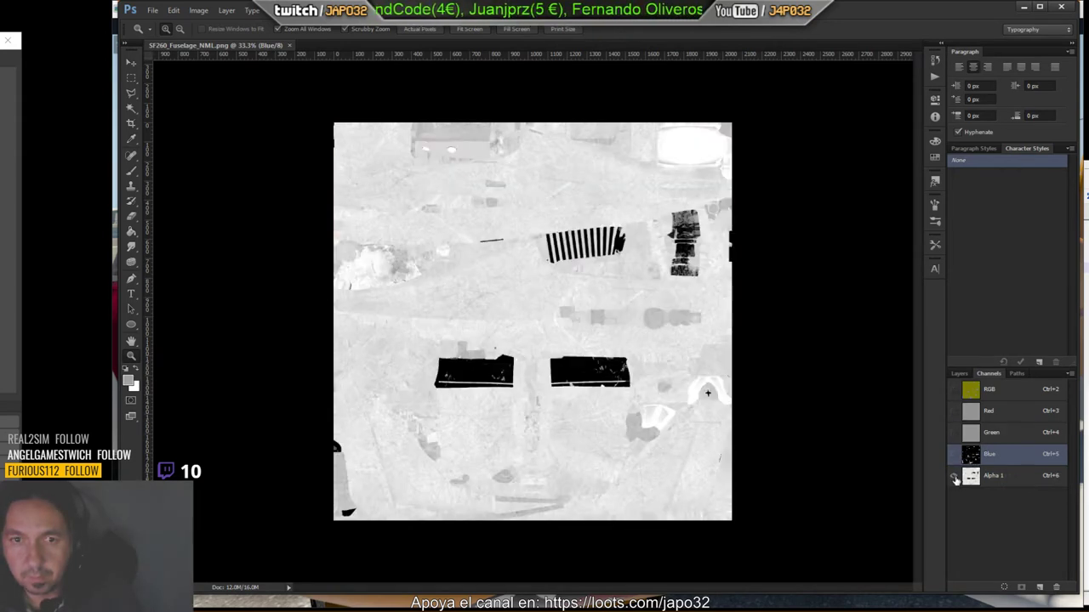
left_click(954, 455)
left_click(953, 476)
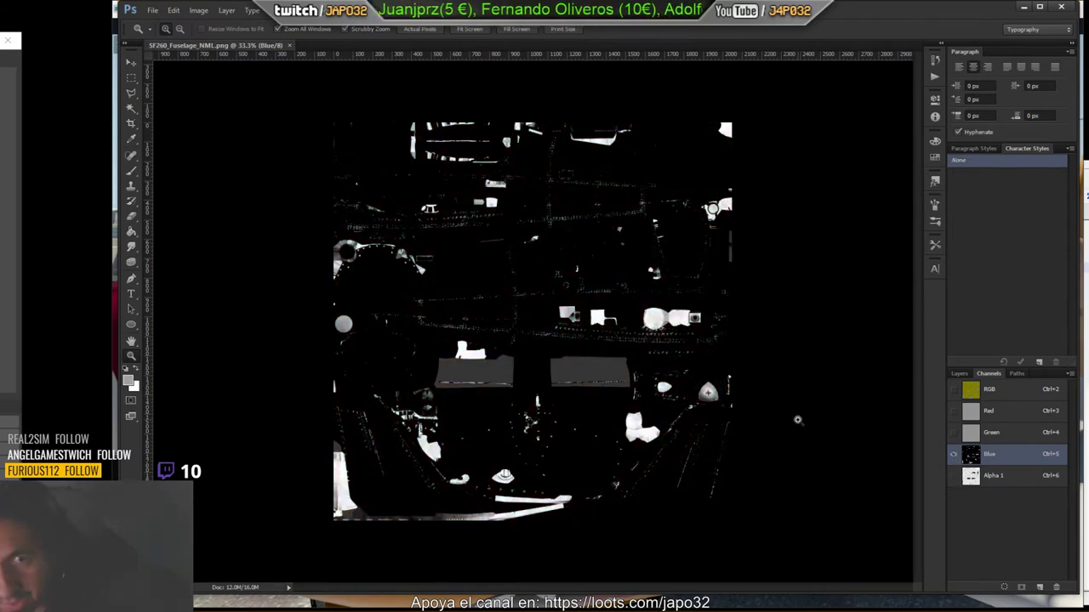
Close the fuselage normal map without saving and minimise Photoshop.
left_click(289, 46)
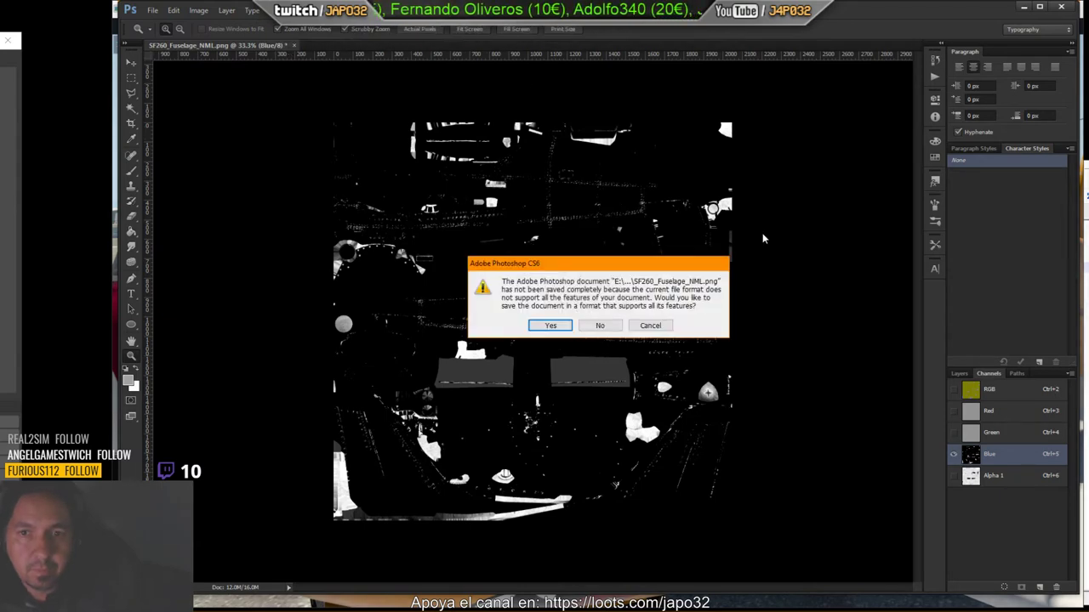
left_click(600, 326)
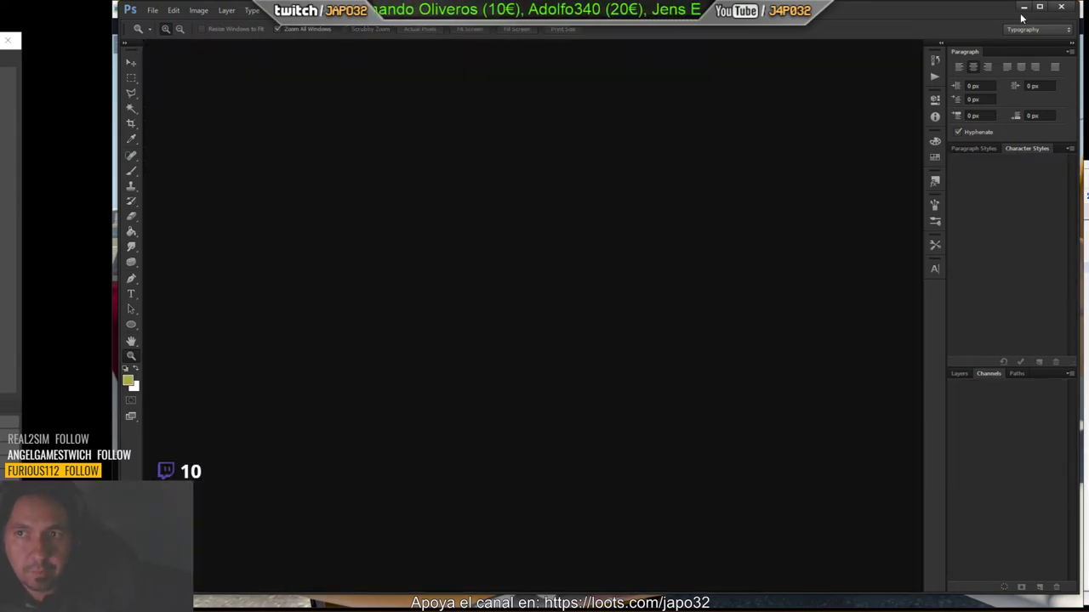
left_click(1023, 8)
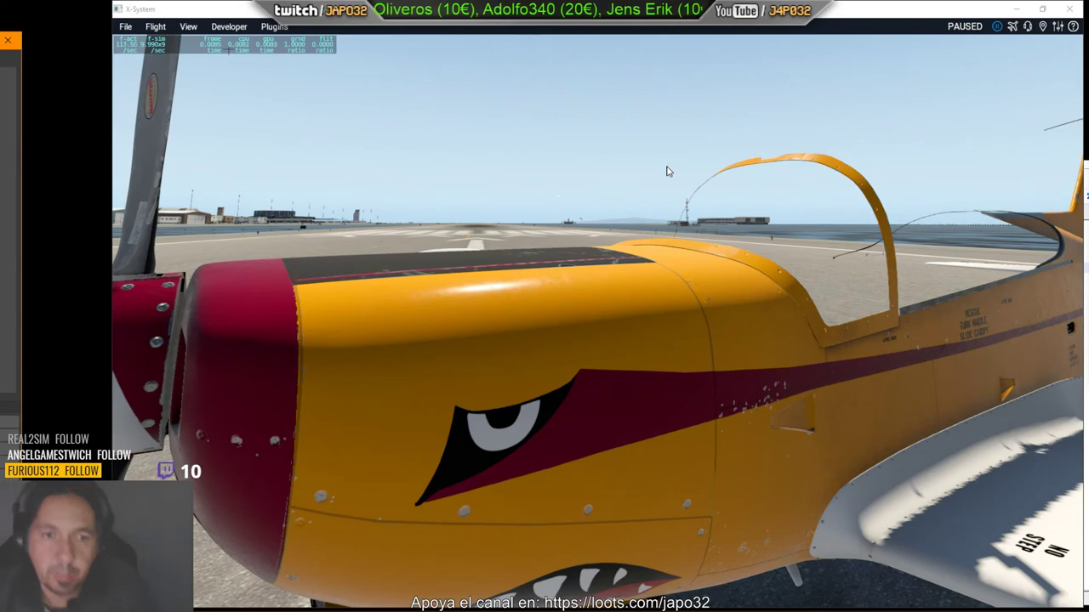
Switch to Substance Painter and reopen SF260_FuselageWings_3.spp from Recent Files, discarding unsaved changes.
key("alt+Tab")
key("Tab")
key("Tab")
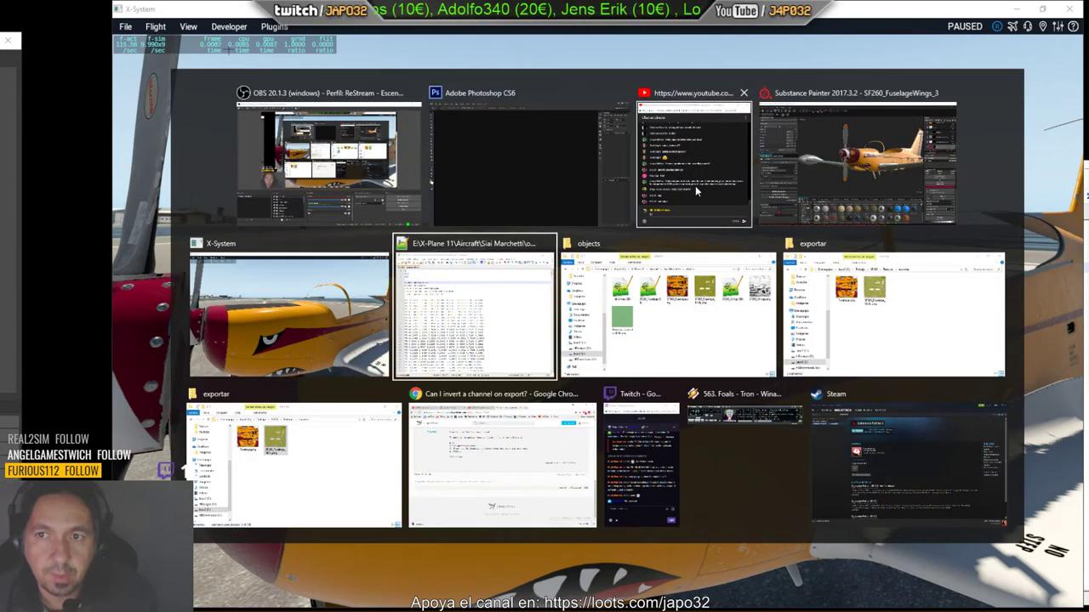
key("Tab")
key("Tab")
key("Tab")
key("Tab")
key("Tab")
key("Tab")
key("Tab")
key("Tab")
key("Tab")
key("Tab")
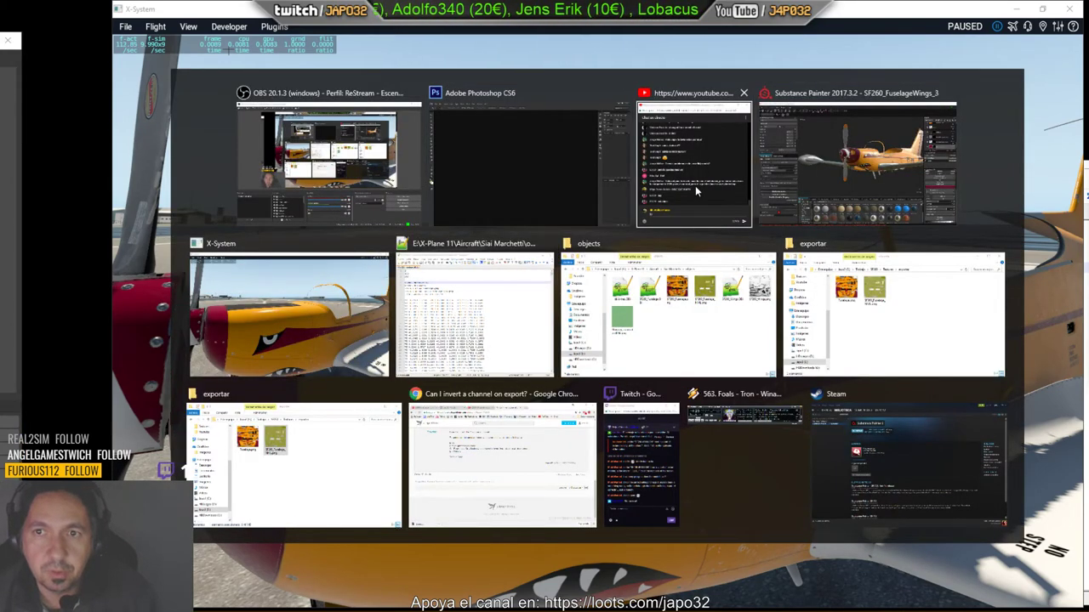
key("Tab")
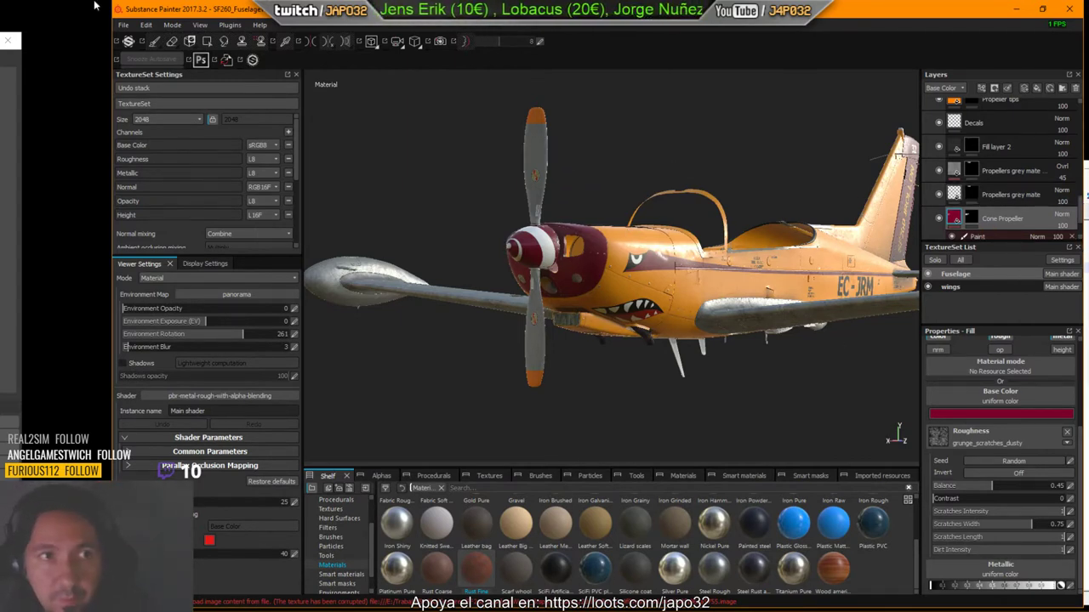
left_click(132, 28)
mouse_move(144, 61)
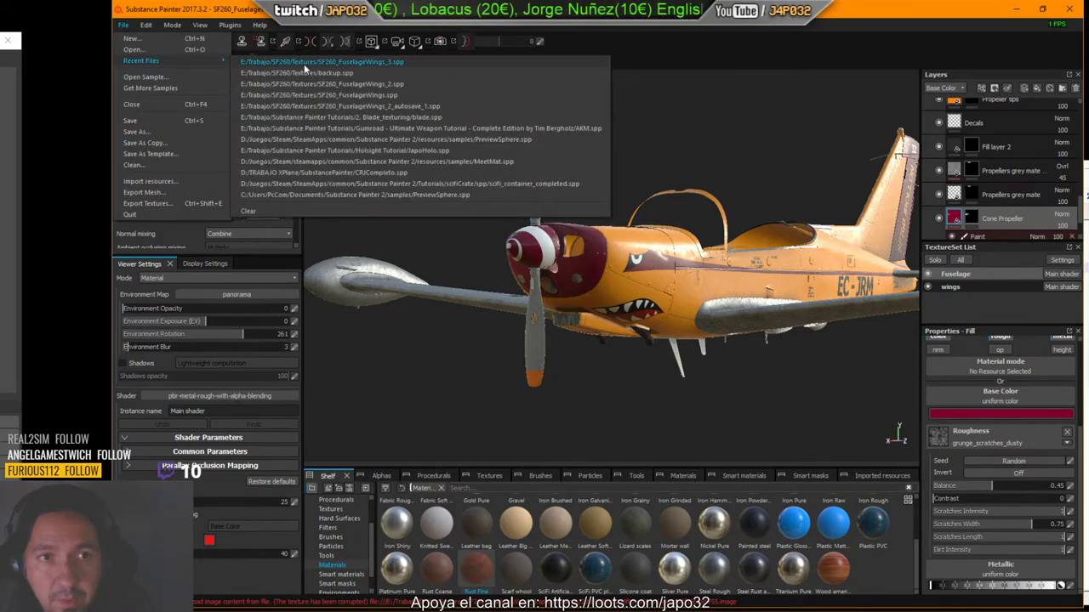
left_click(304, 64)
left_click(584, 332)
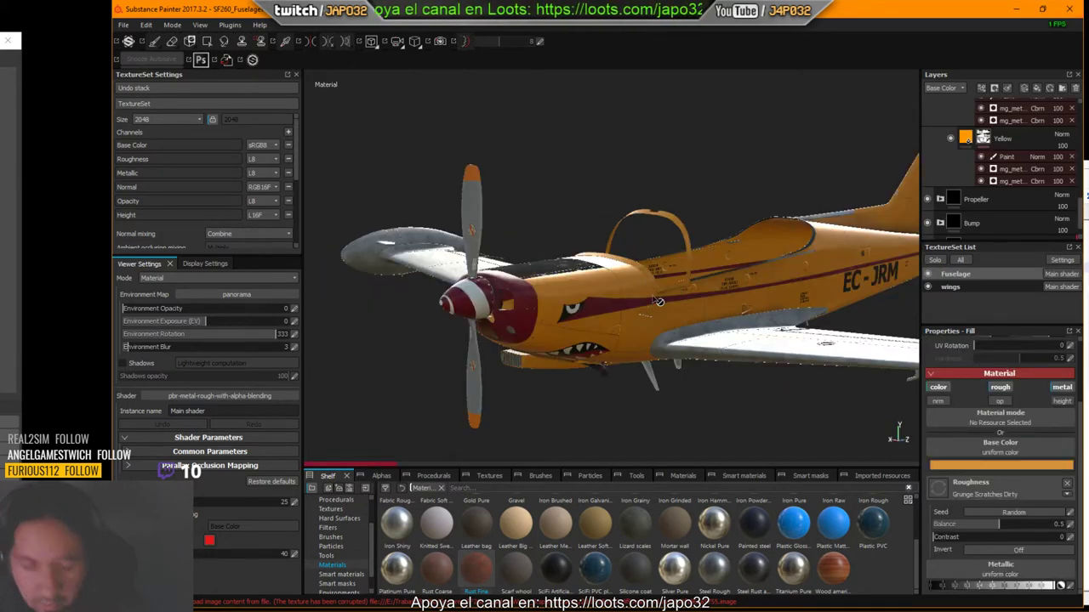
Give the Yellow fuselage layer roughness balance 0.36 and metallic 0.25.
right_click_drag(651, 303, 737, 280, "shift")
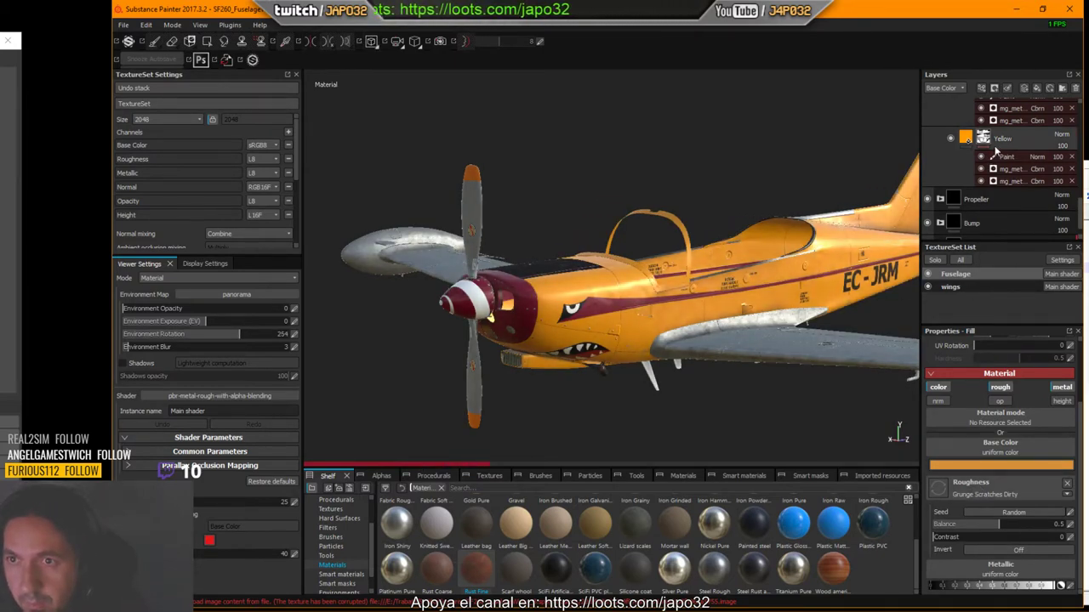
scroll(967, 138, "up", 2)
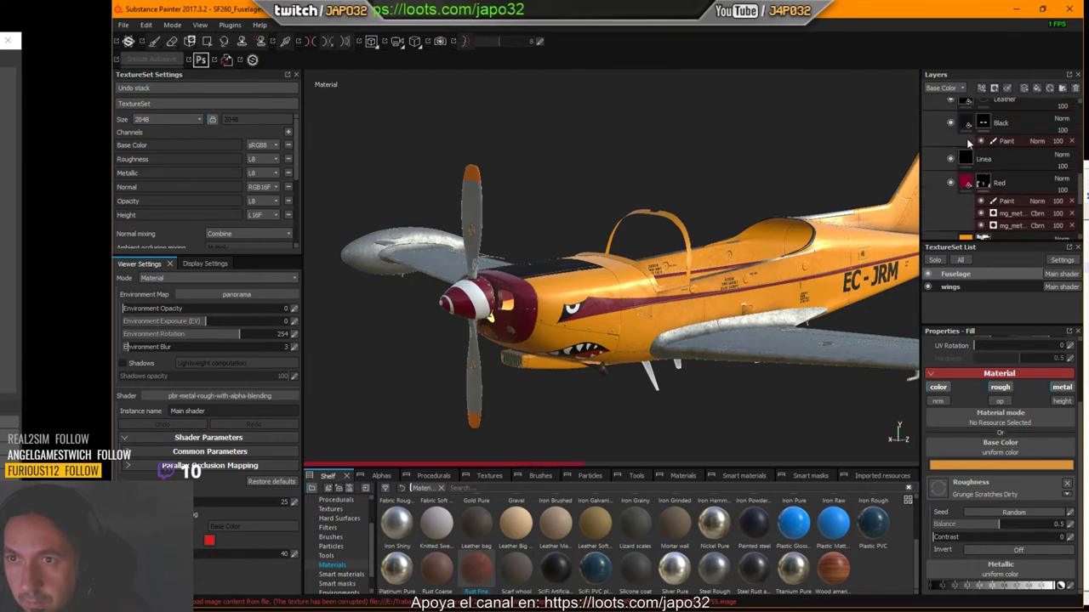
scroll(967, 143, "up", 2)
scroll(967, 143, "down", 2)
scroll(965, 162, "down", 2)
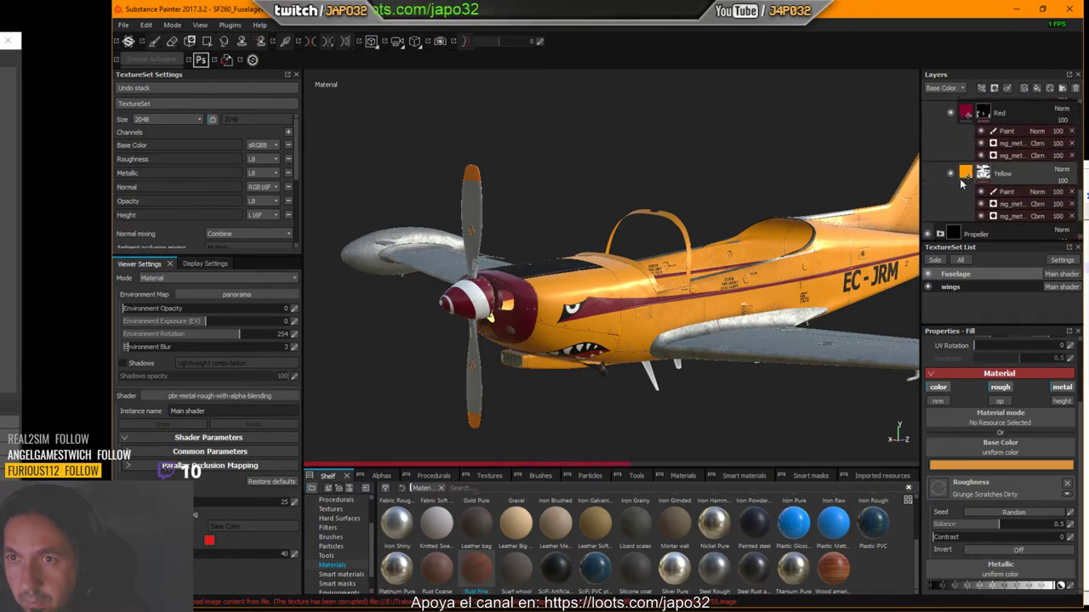
left_click(967, 172)
left_click_drag(999, 524, 980, 524)
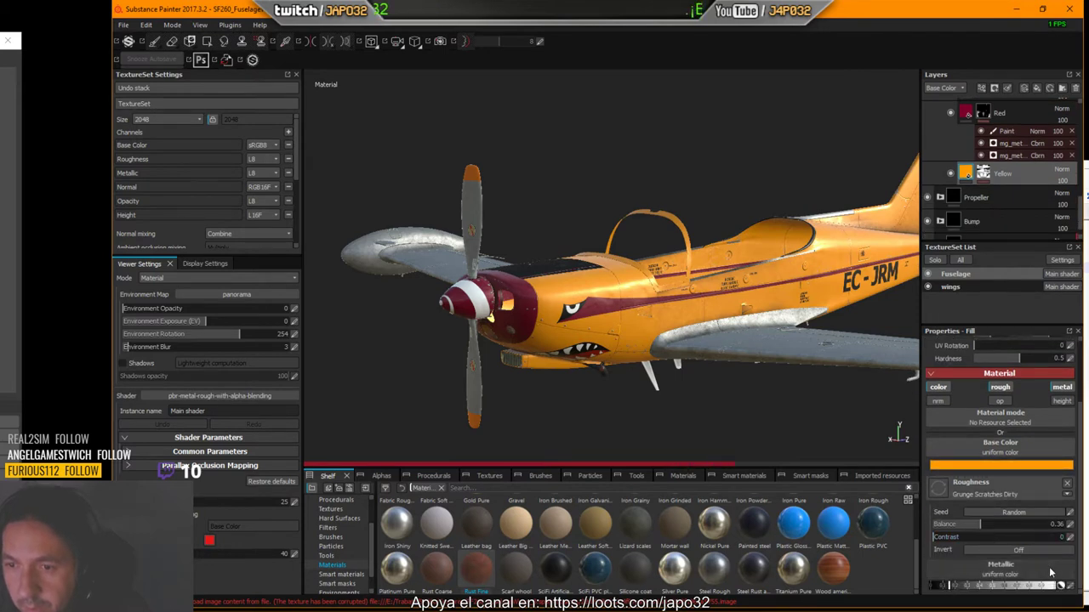
left_click(1070, 590)
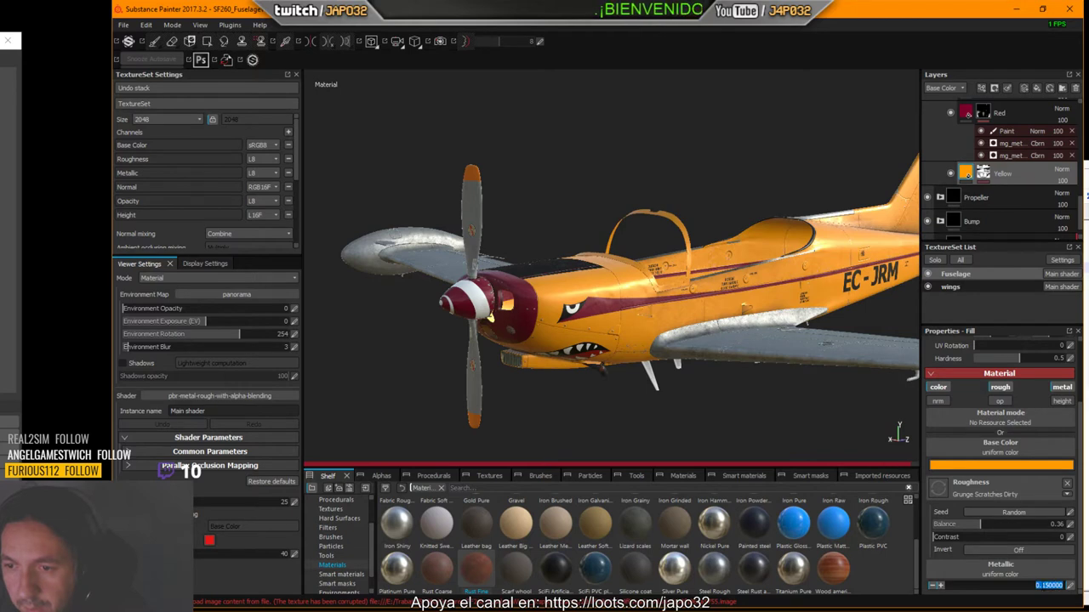
type("0.25")
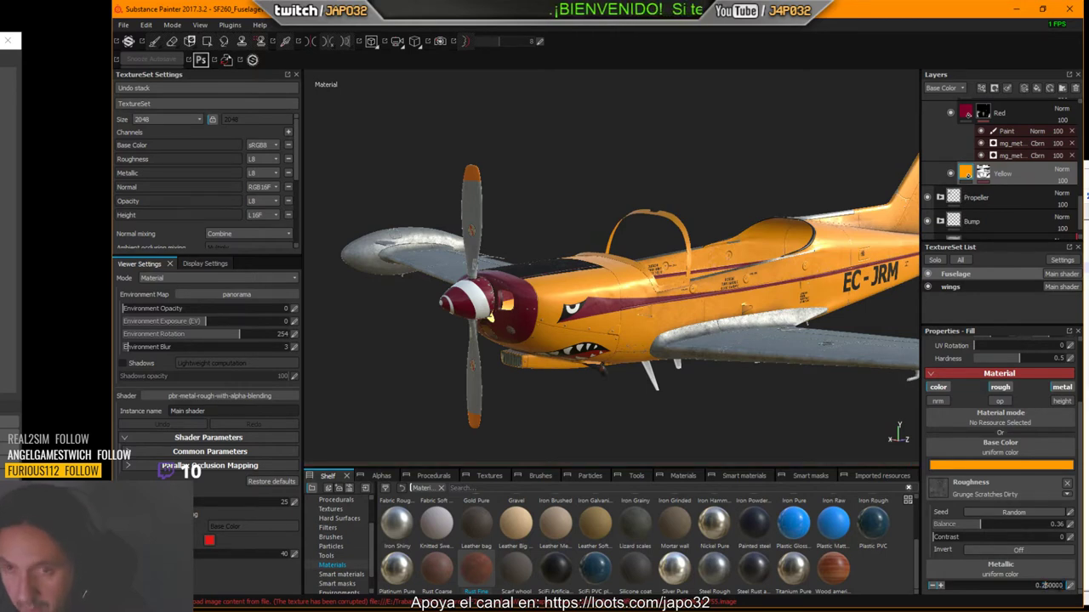
key("Return")
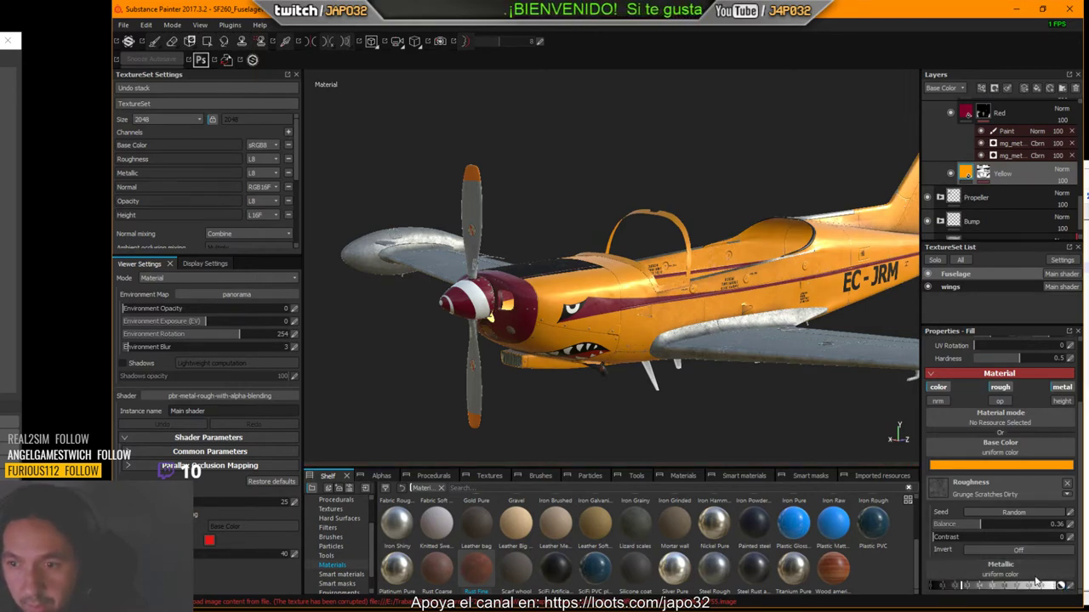
left_click(1070, 587)
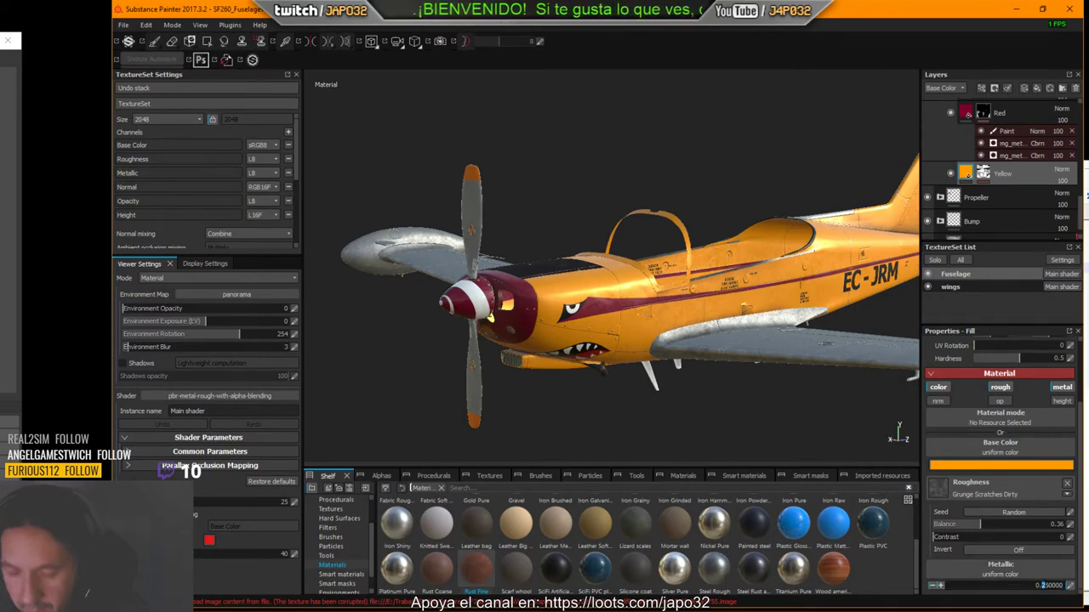
key("Return")
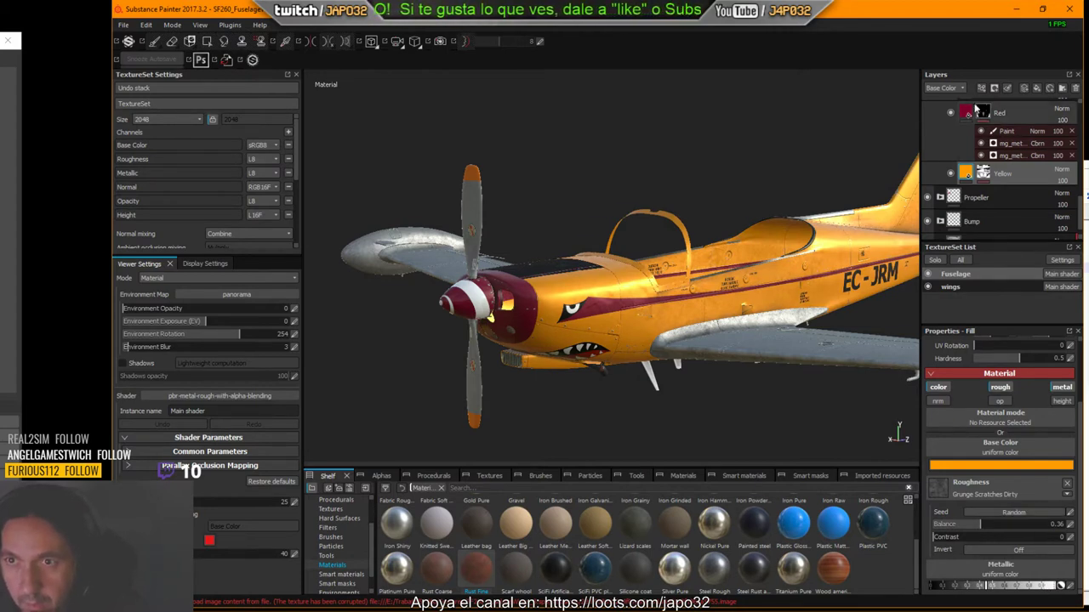
Set the Red fuselage layer's metallic value to 1.
left_click(971, 114)
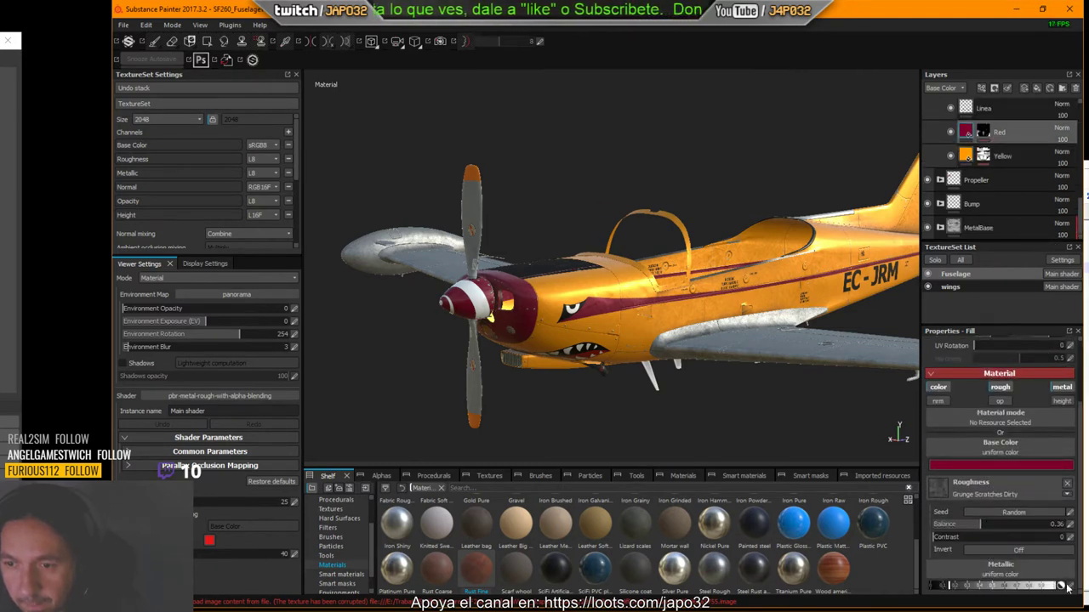
left_click(1069, 586)
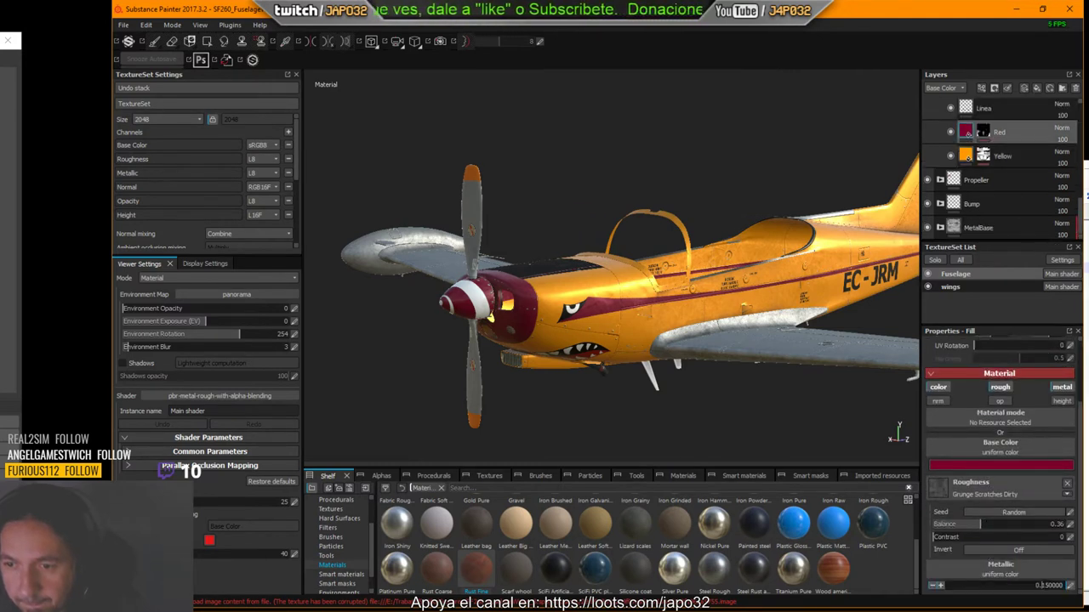
type("1")
key("Return")
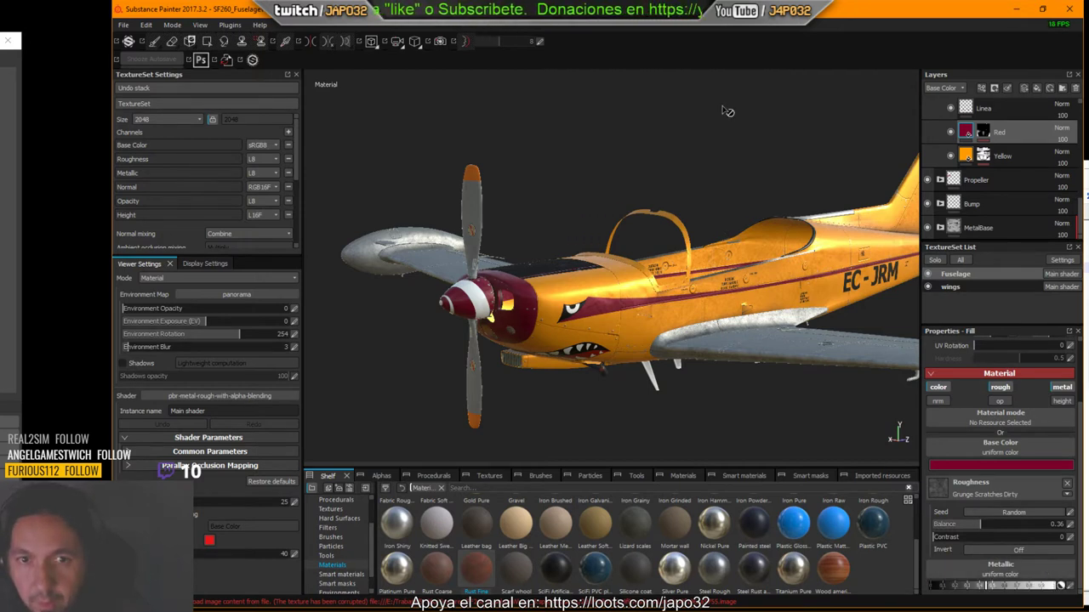
Open the texture export settings and apply the X-Plane output preset.
right_click(694, 149)
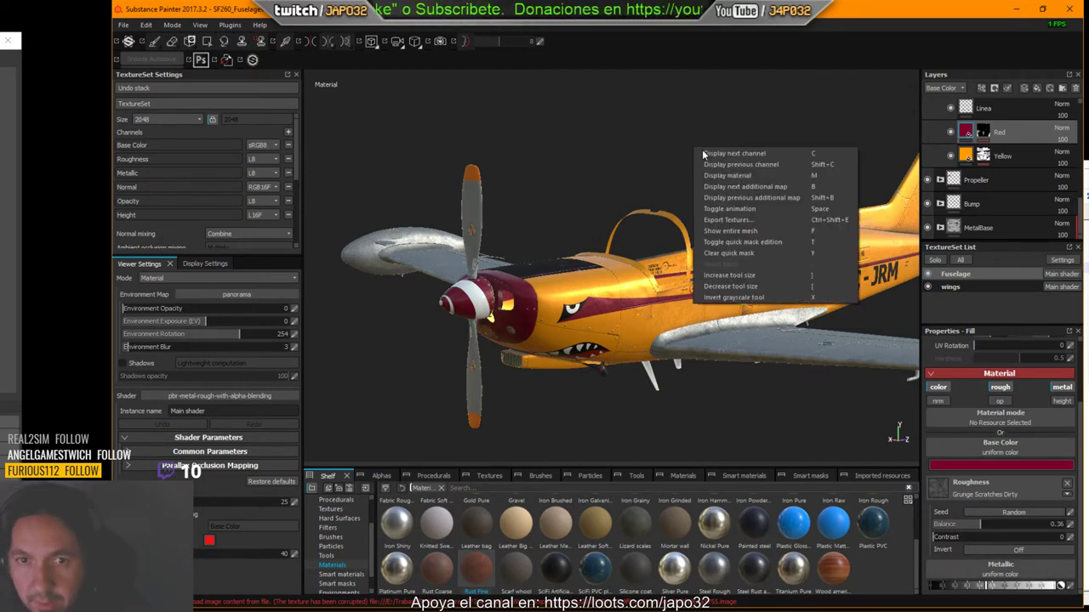
left_click(729, 220)
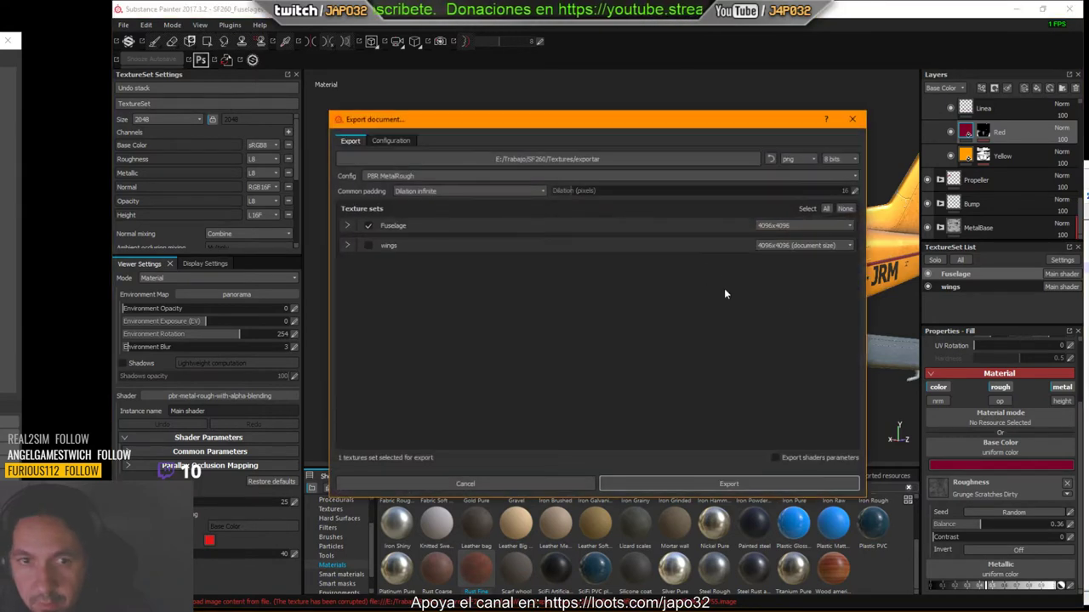
left_click(393, 141)
left_click(357, 406)
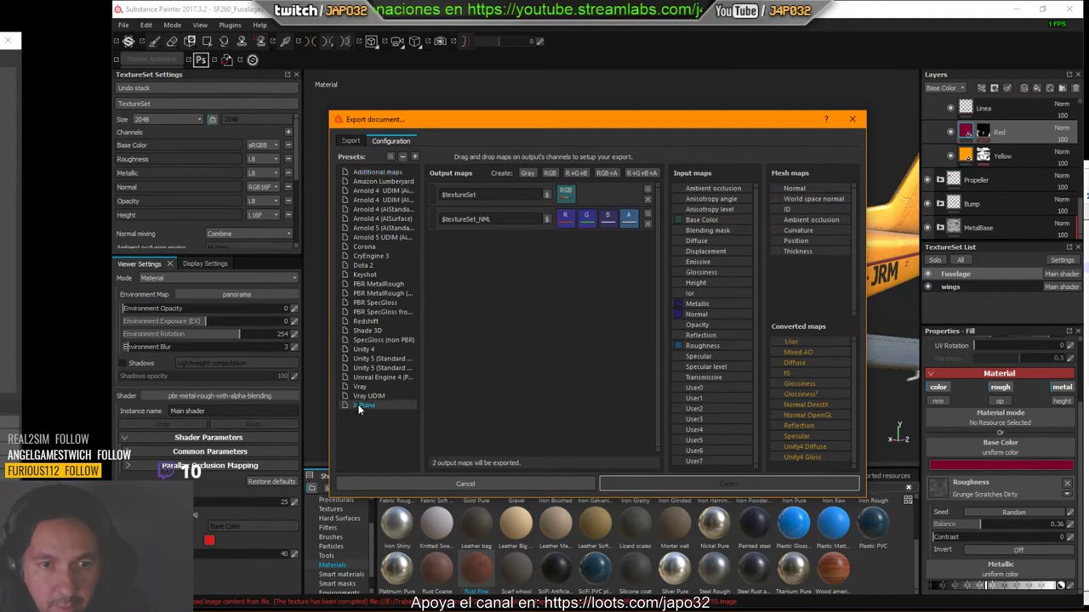
left_click(463, 219)
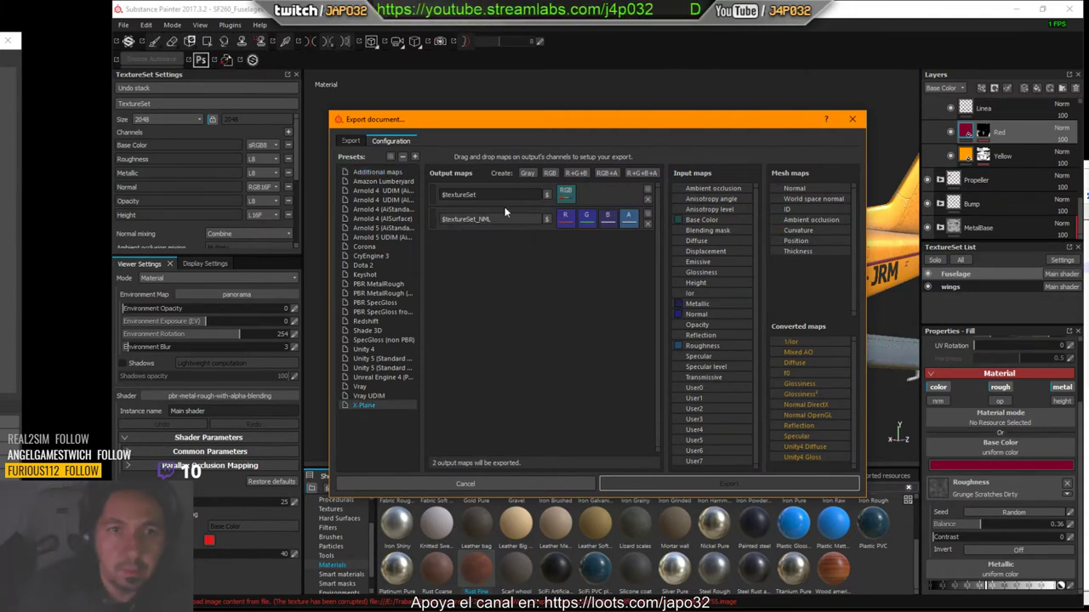
Rename the outputs: base texture prefix '$0_' and normal map prefix 'SF260_'.
left_click(449, 190)
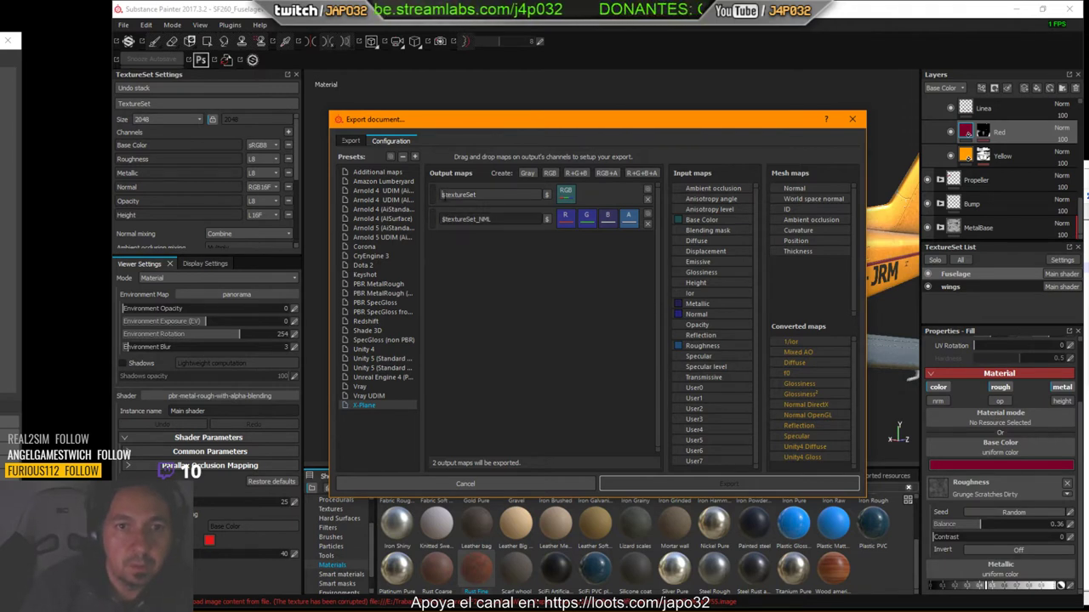
type("$")
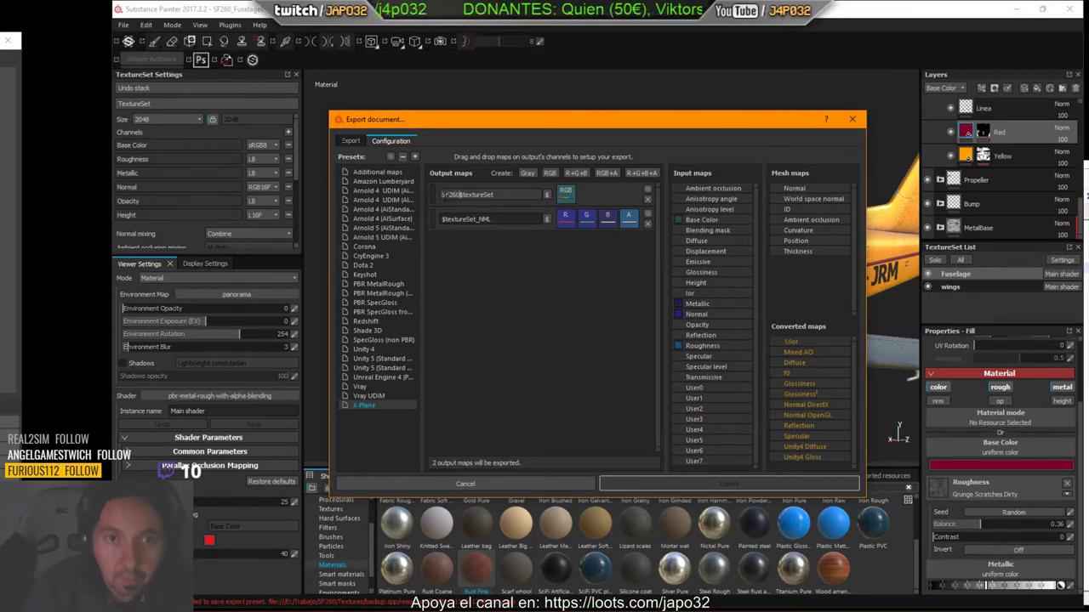
type("0_")
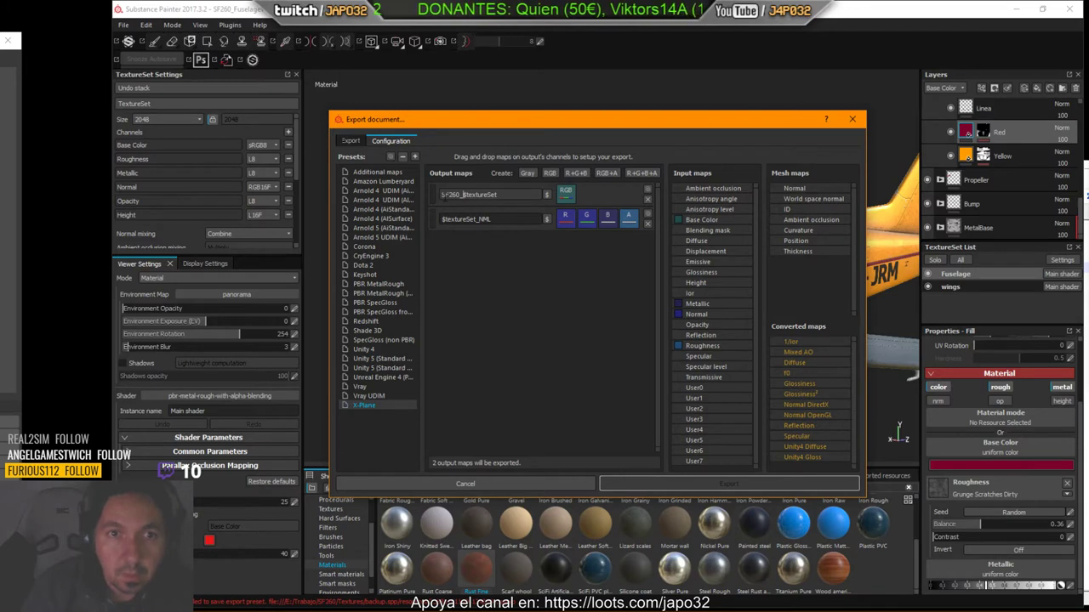
left_click(447, 218)
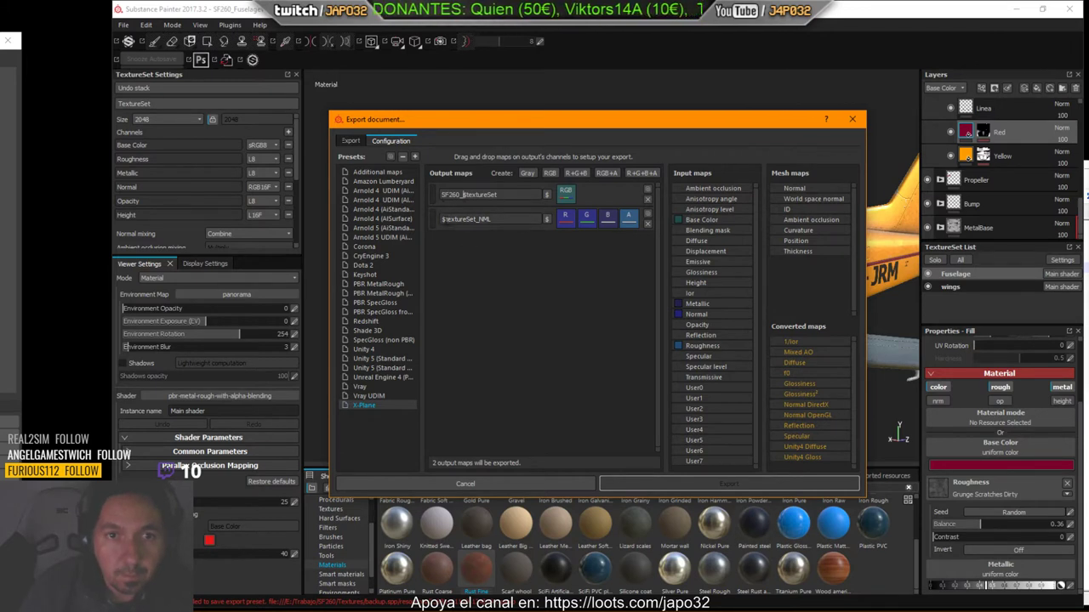
left_click(443, 218)
type("SF2")
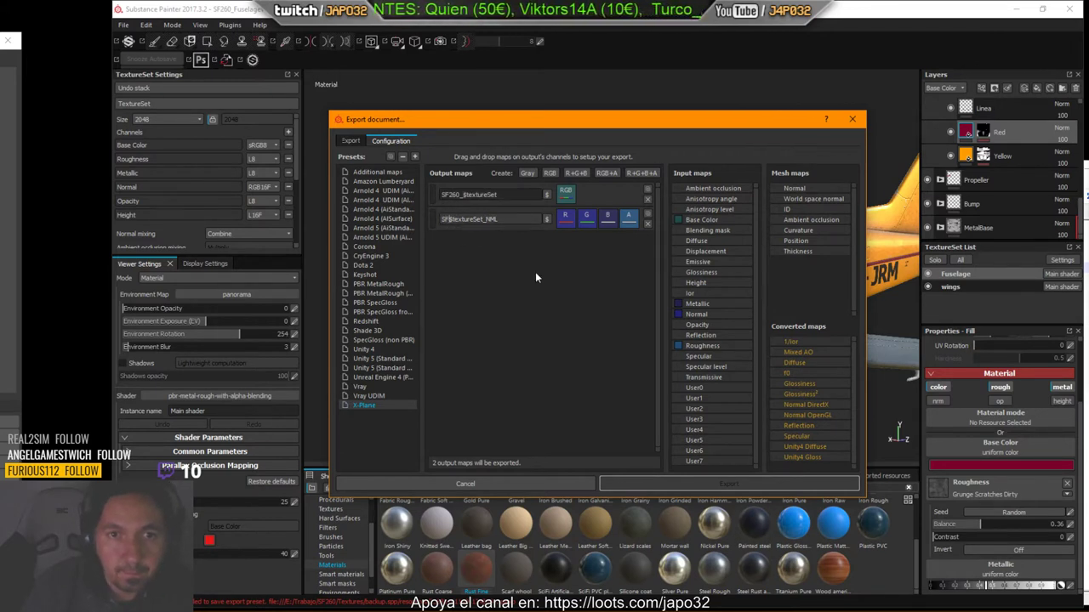
type("60")
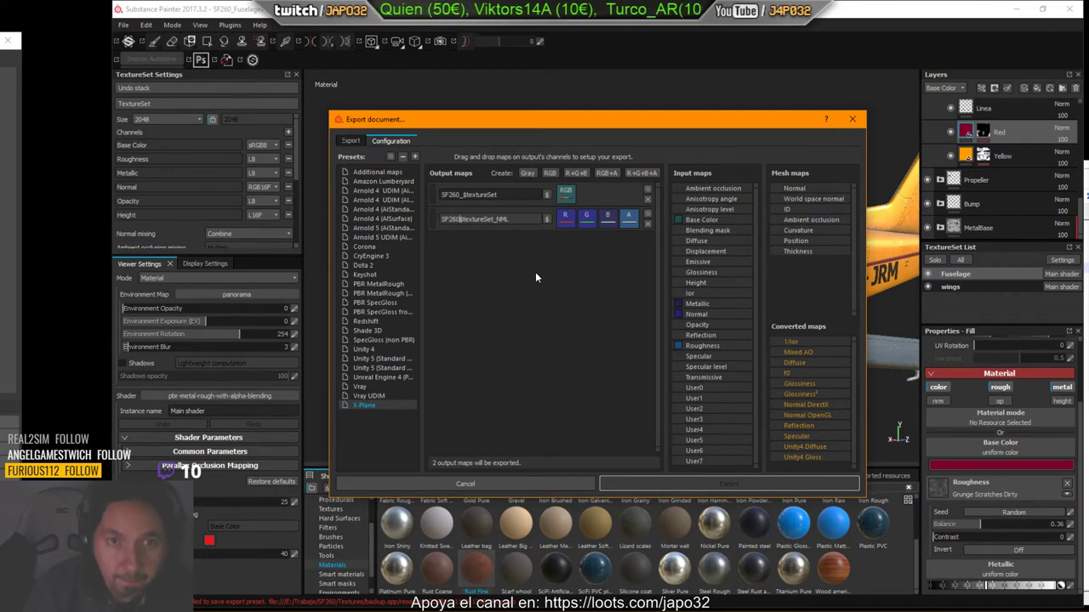
type("_")
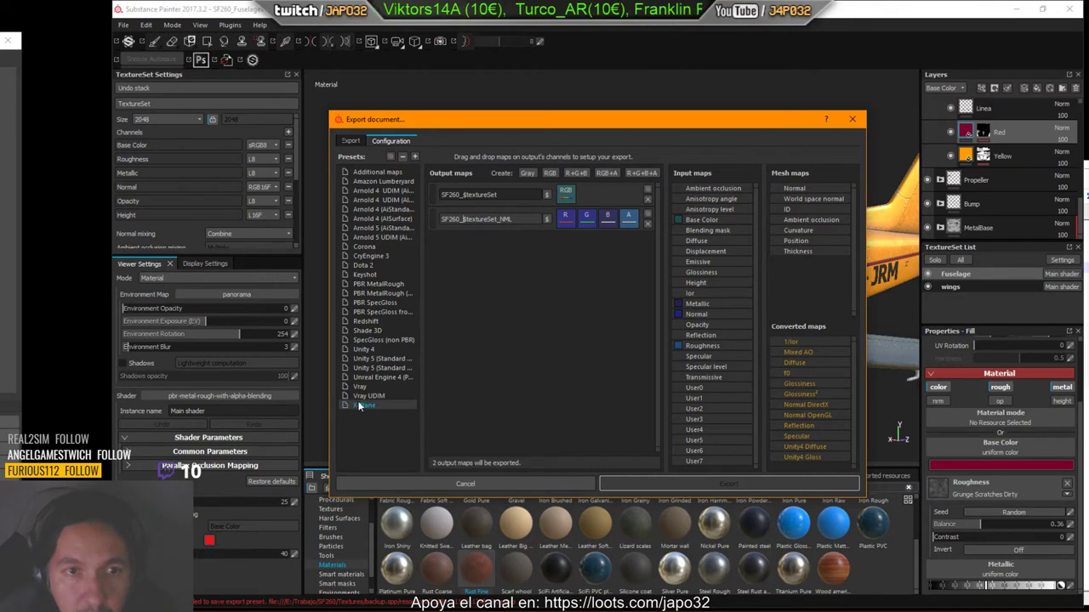
Set the Fuselage texture set to 2048x2048 and export it.
left_click(349, 141)
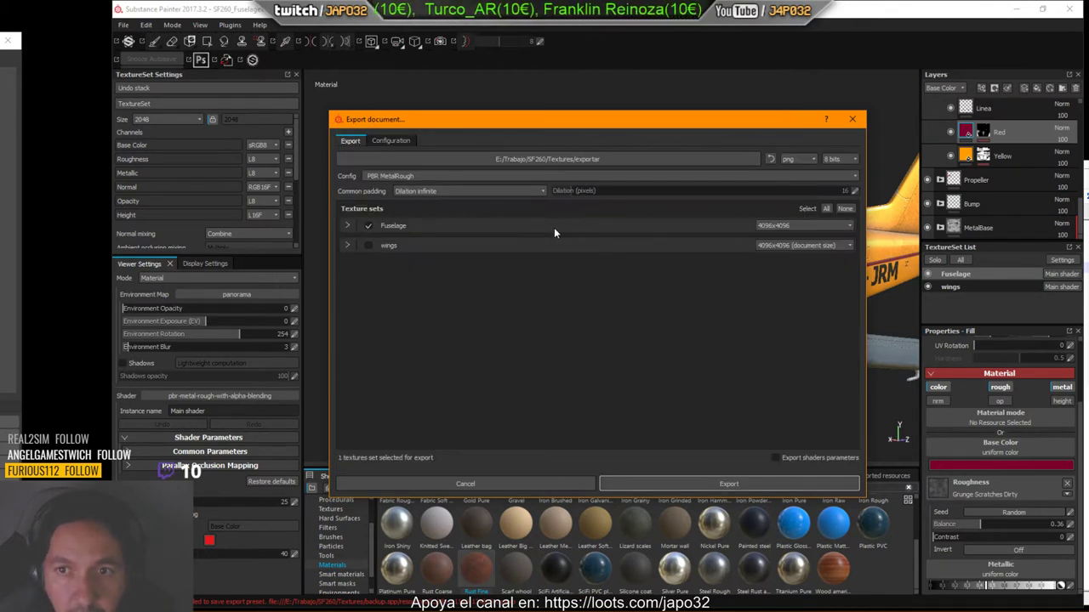
left_click(800, 226)
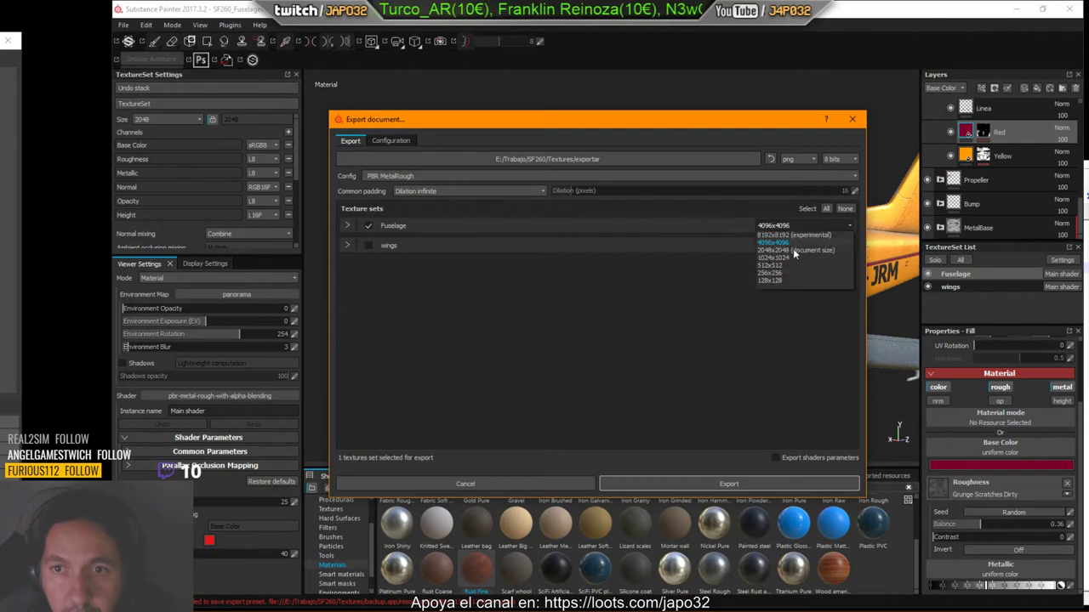
left_click(792, 256)
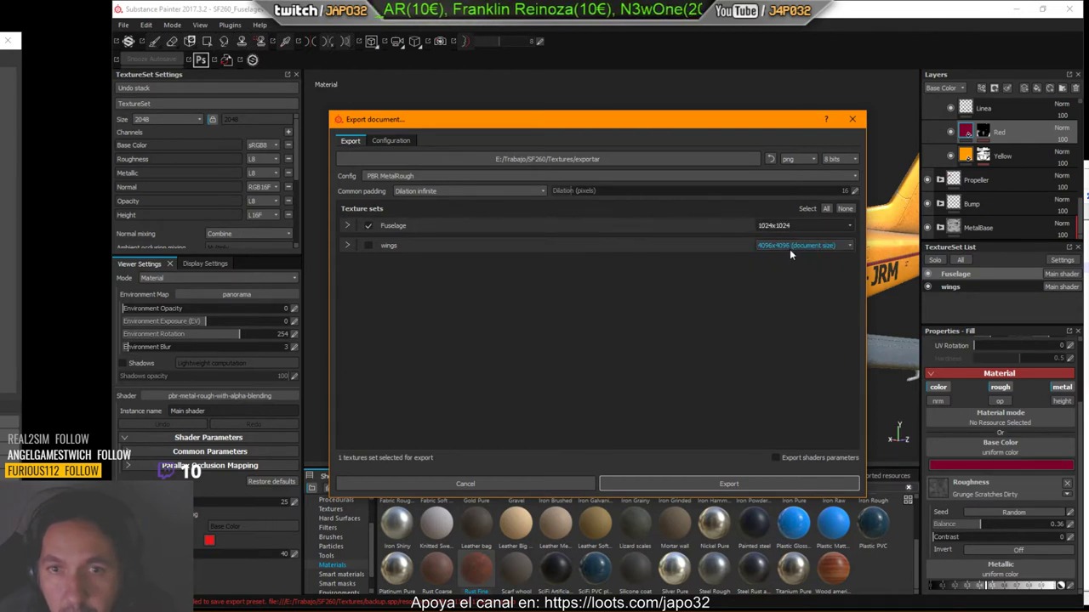
left_click(781, 227)
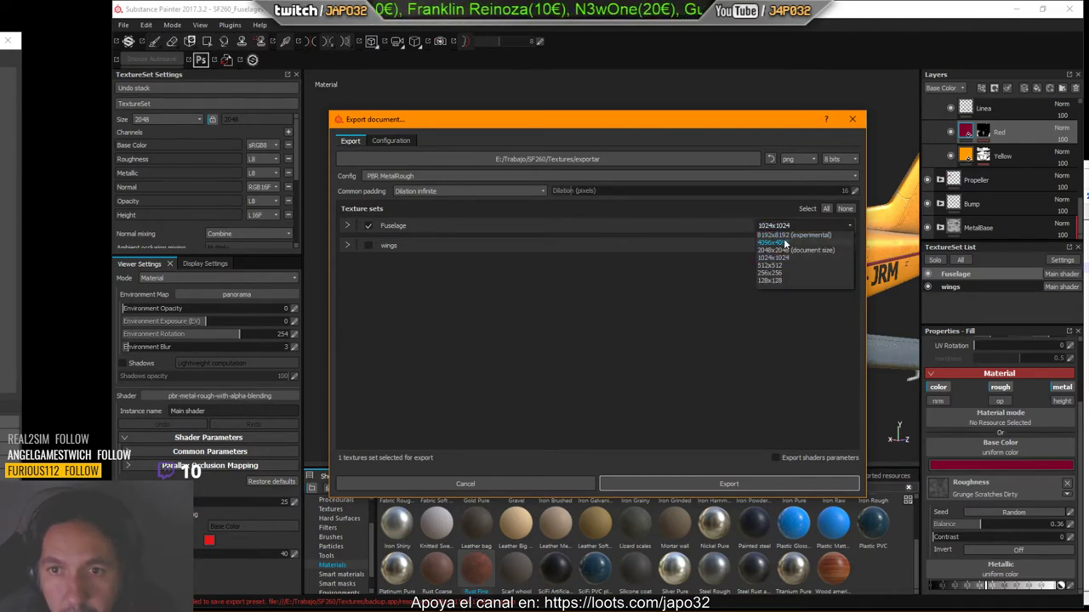
left_click(782, 248)
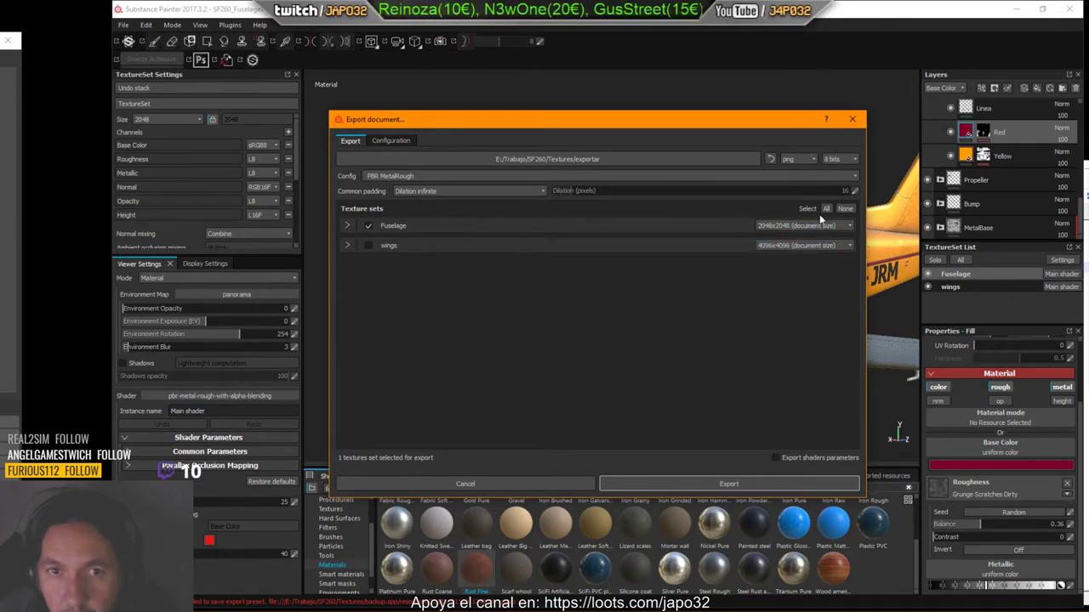
left_click(767, 482)
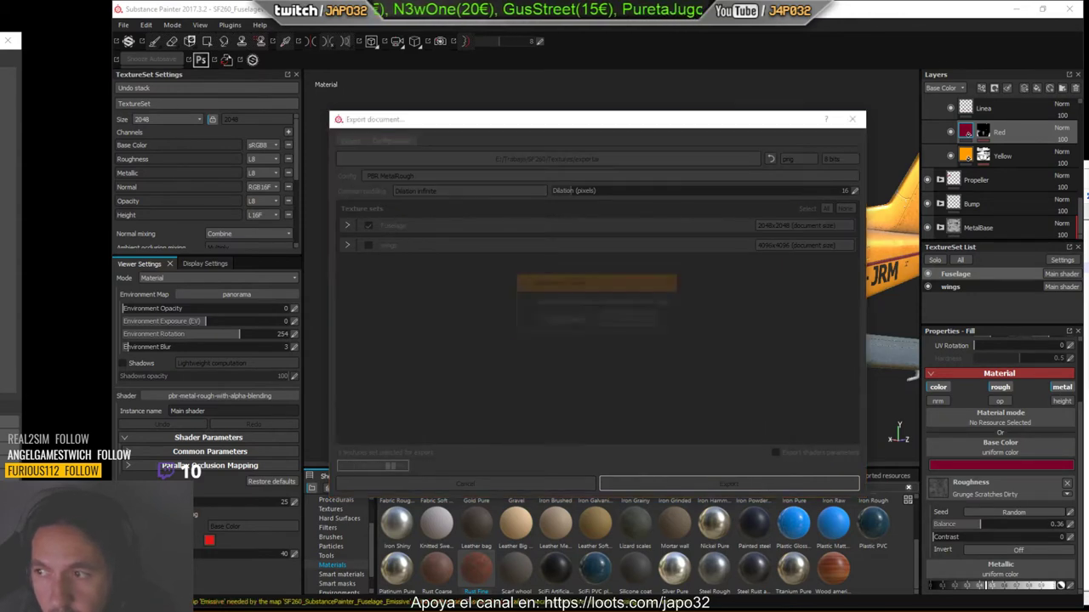
left_click(629, 320)
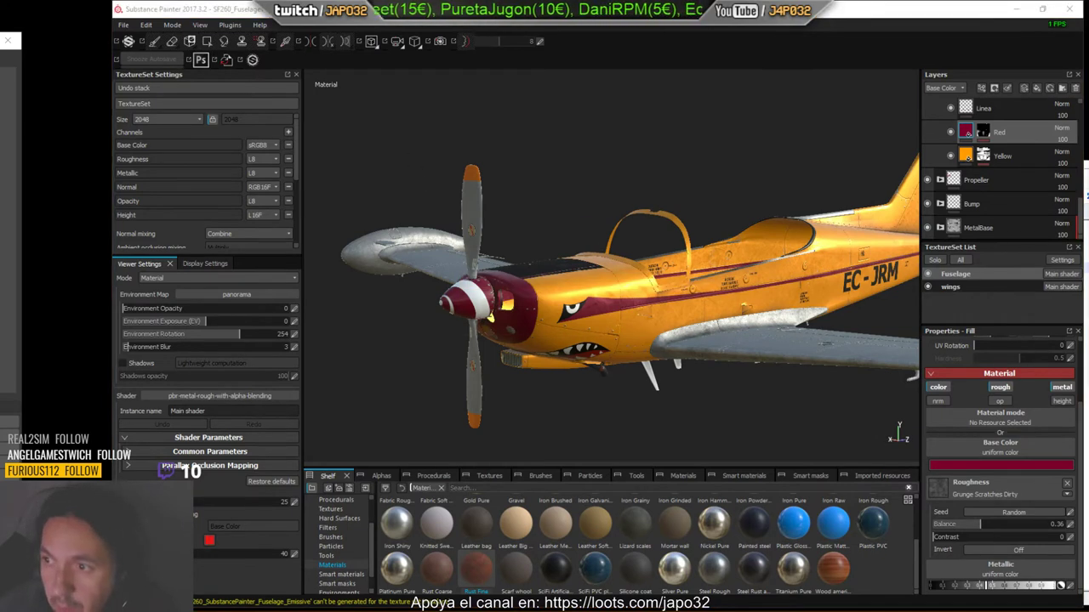
Re-export the Fuselage textures with the X-Plane preset selected and acknowledge completion.
right_click(617, 121)
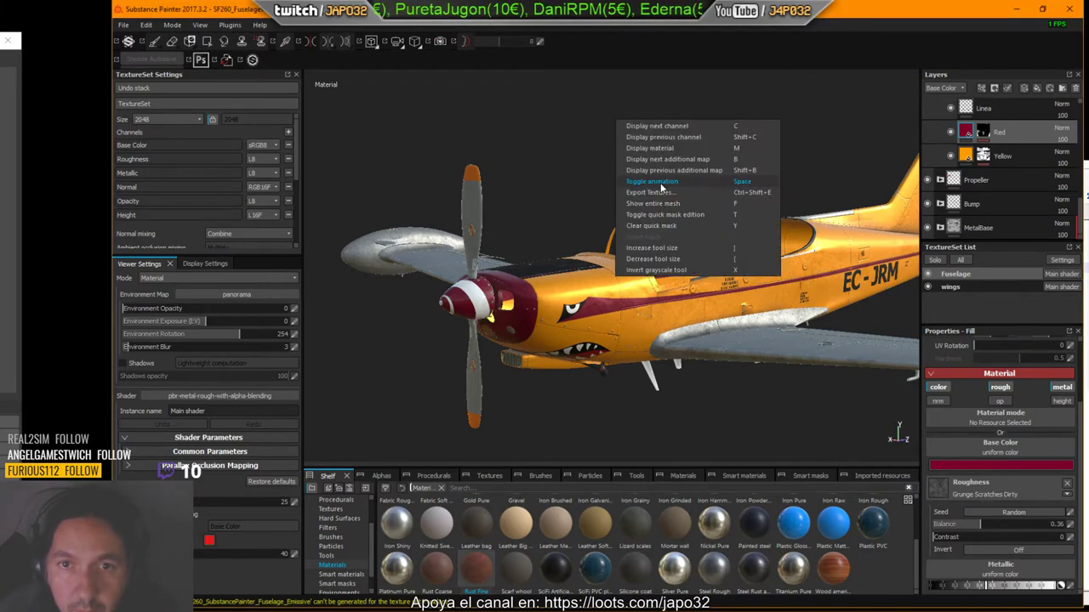
left_click(672, 192)
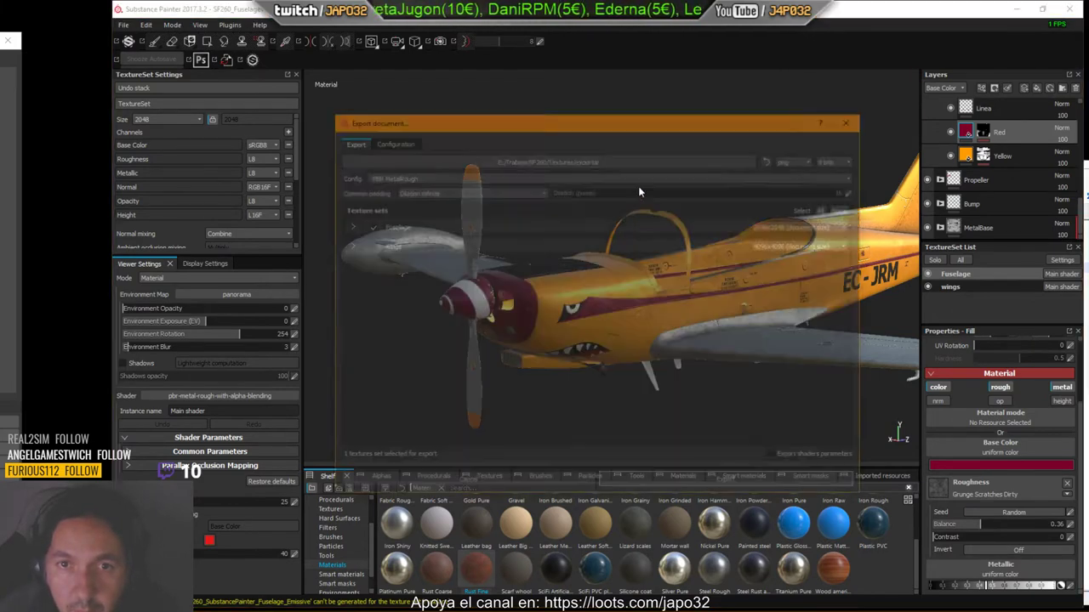
left_click(436, 177)
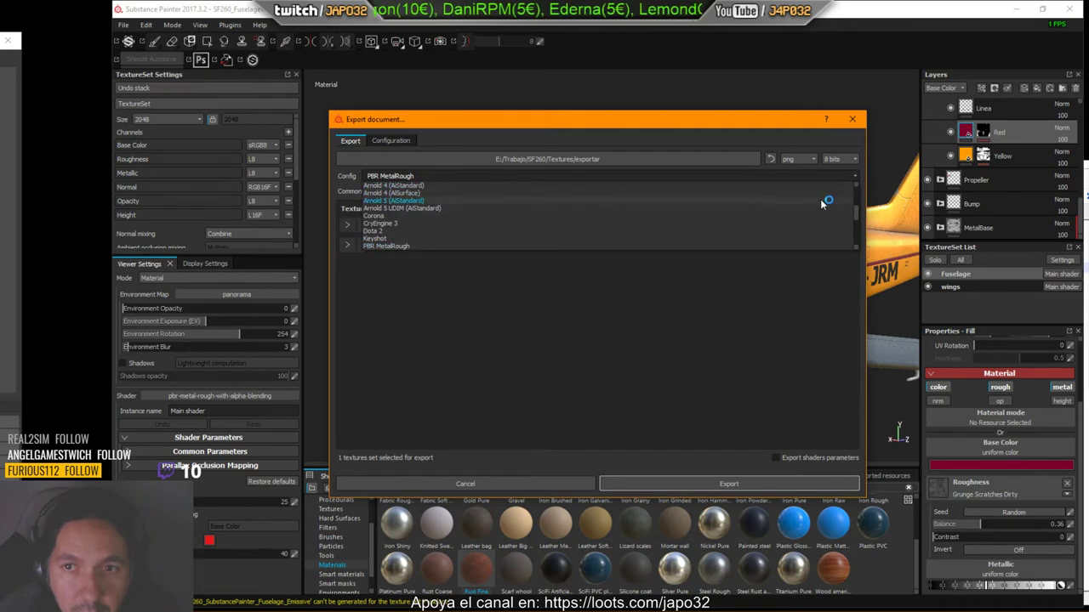
left_click_drag(857, 213, 835, 256)
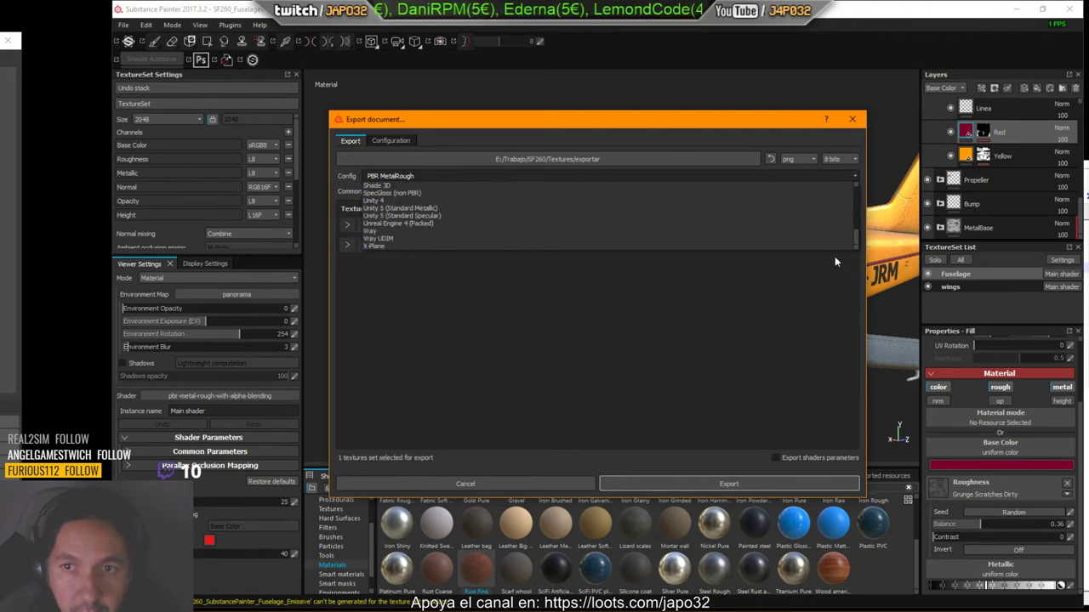
left_click(373, 245)
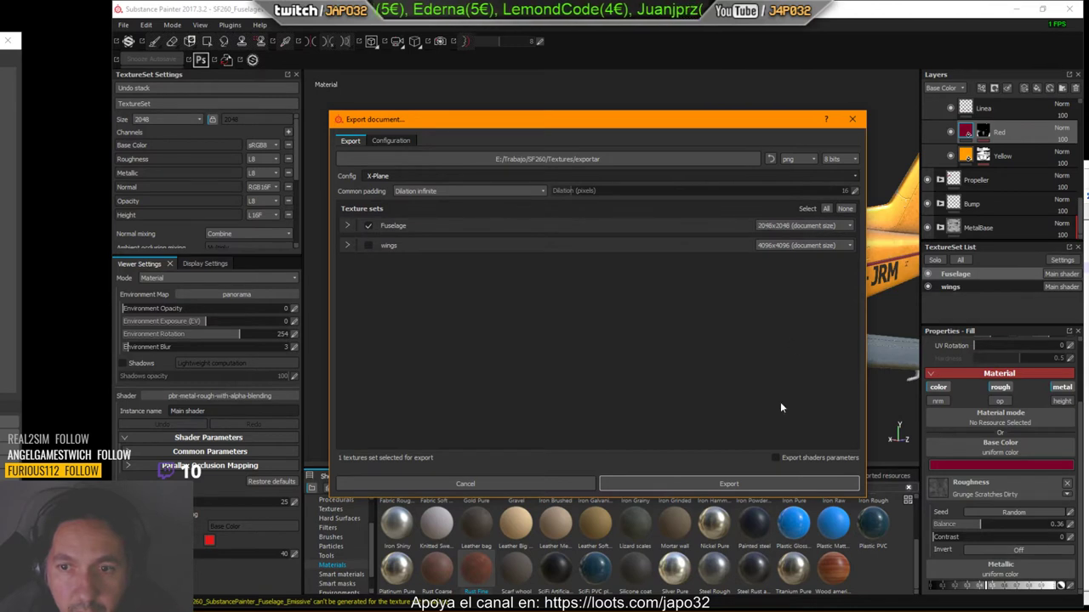
left_click(761, 483)
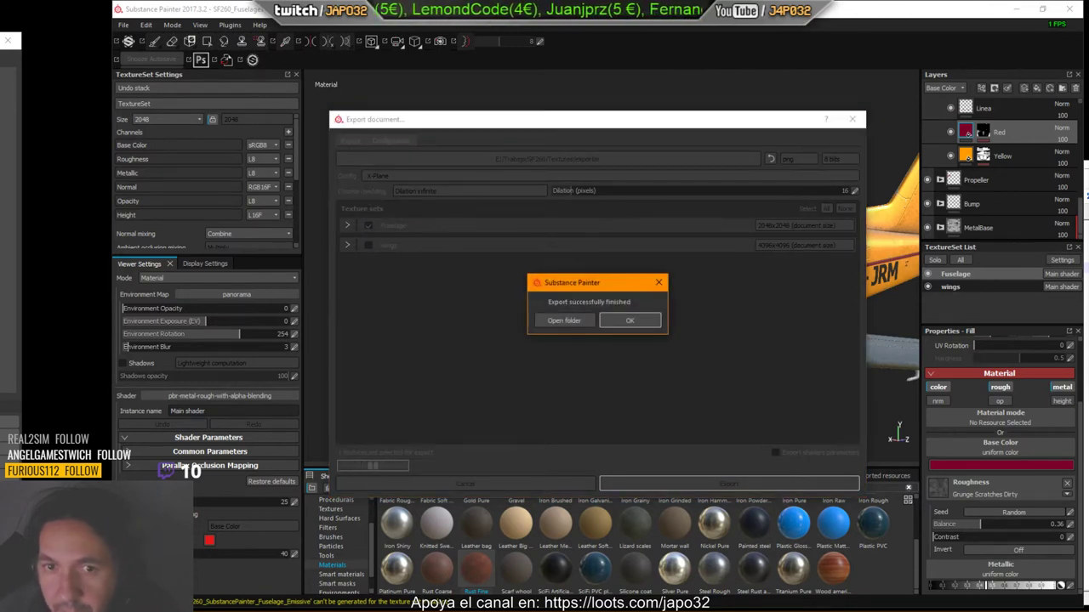
left_click(642, 322)
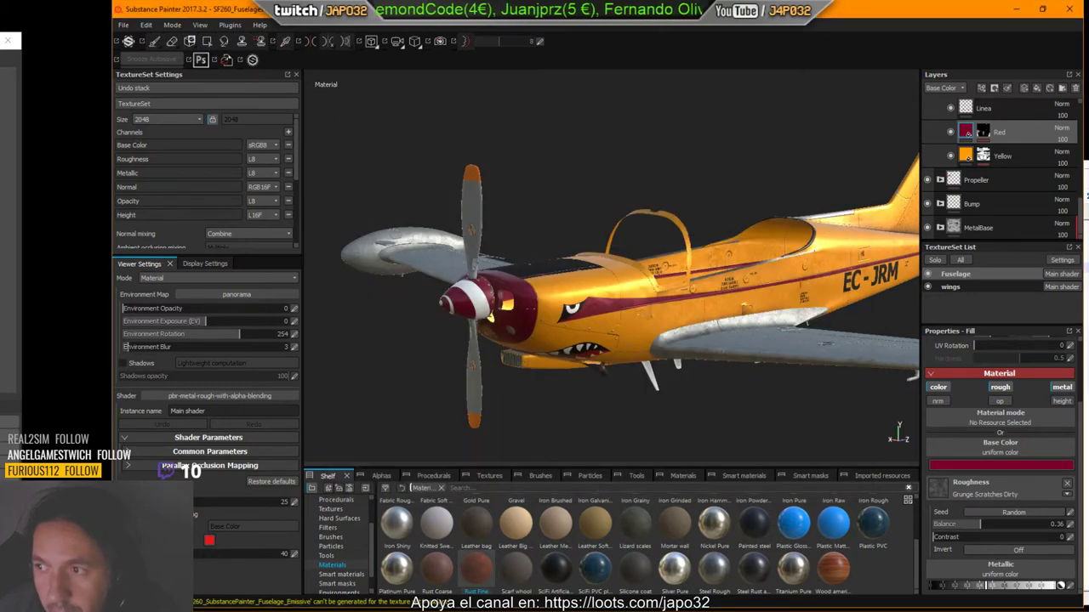
Open the exported NML PNG in Photoshop with alpha as a separate channel.
key("alt+Tab")
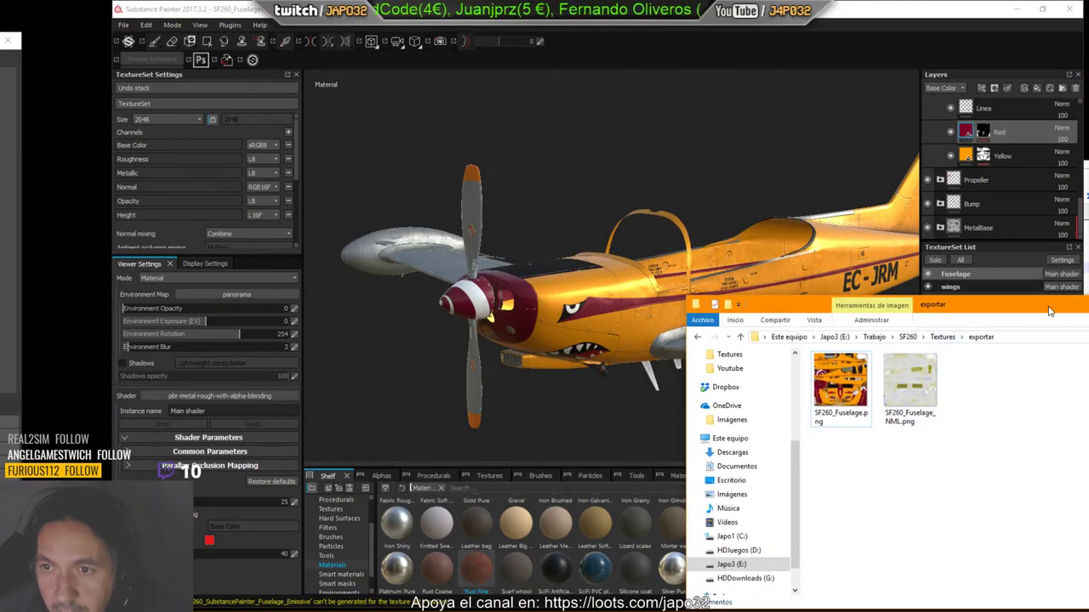
key("alt+Tab")
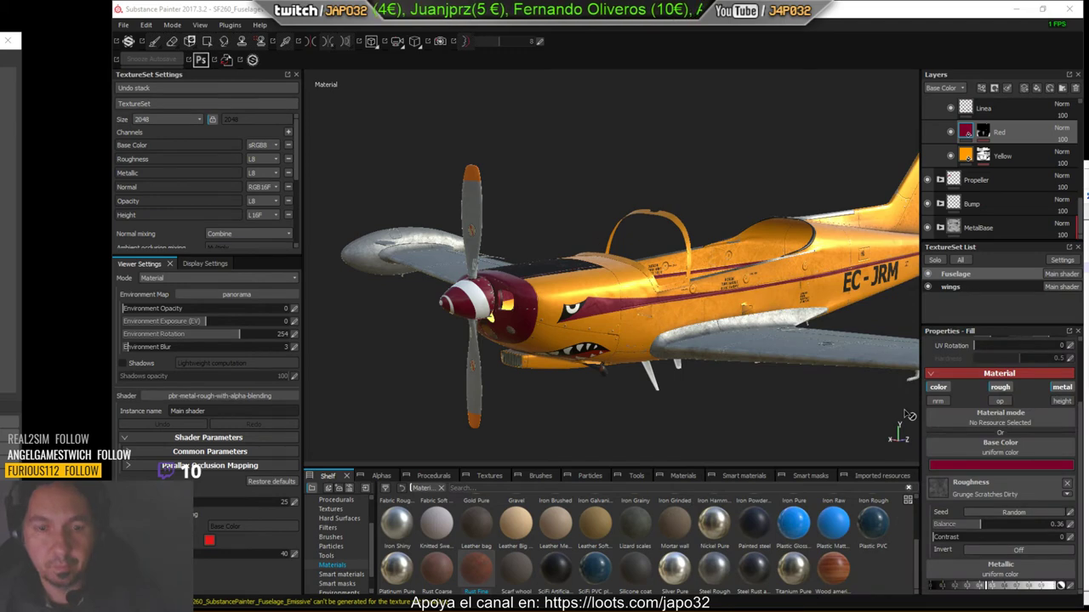
key("alt+Tab")
key("alt+Tab")
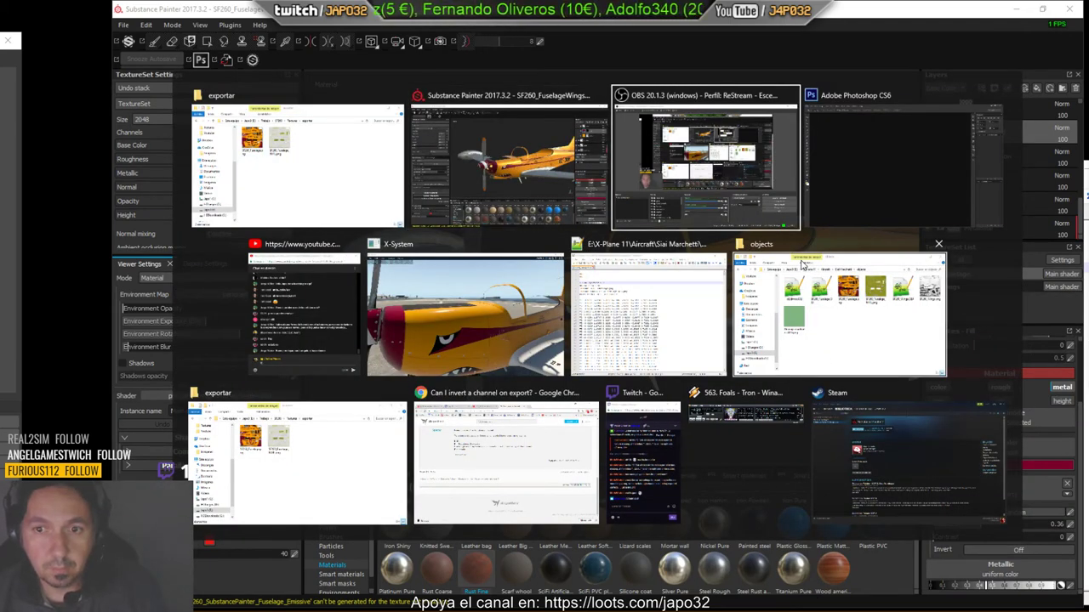
key("alt+Tab")
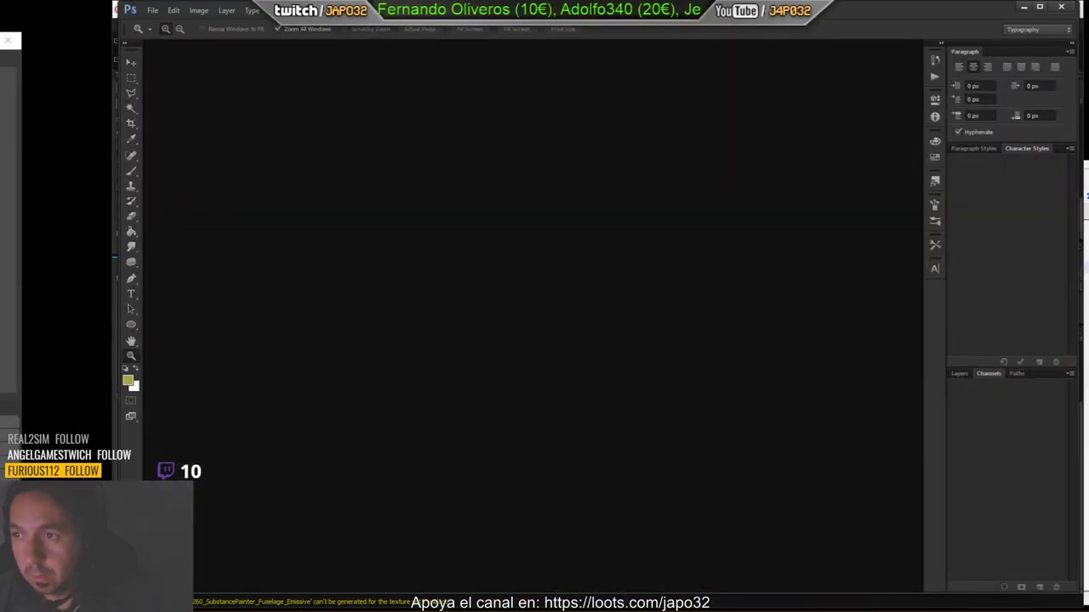
left_click_drag(1085, 323, 734, 337)
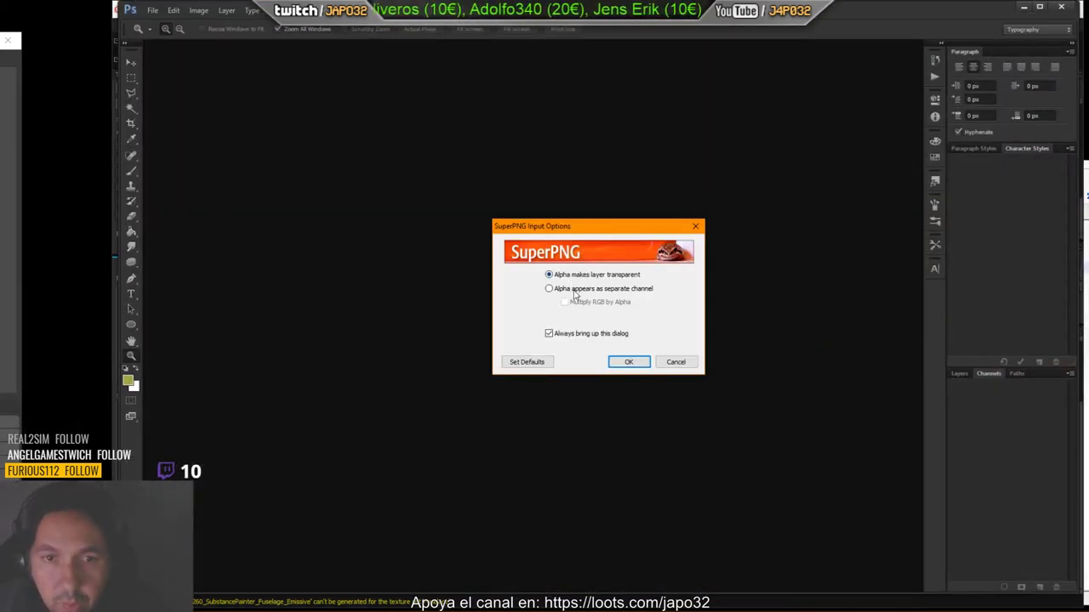
left_click(572, 289)
left_click(626, 361)
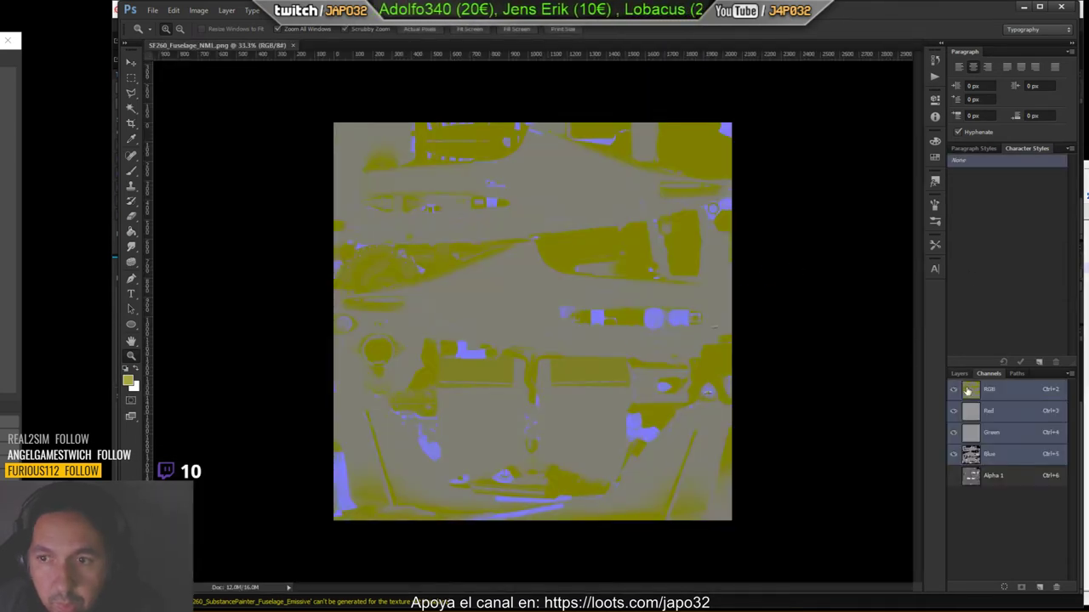
Isolate the Alpha 1 channel and invert it with Ctrl+I.
left_click(965, 455)
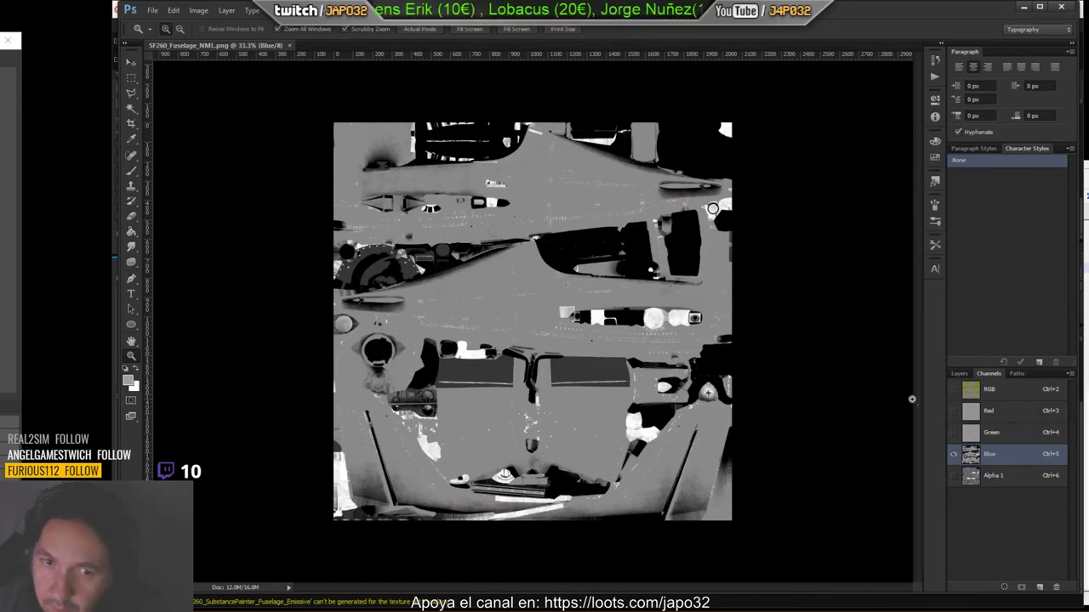
left_click(953, 476)
left_click(953, 455)
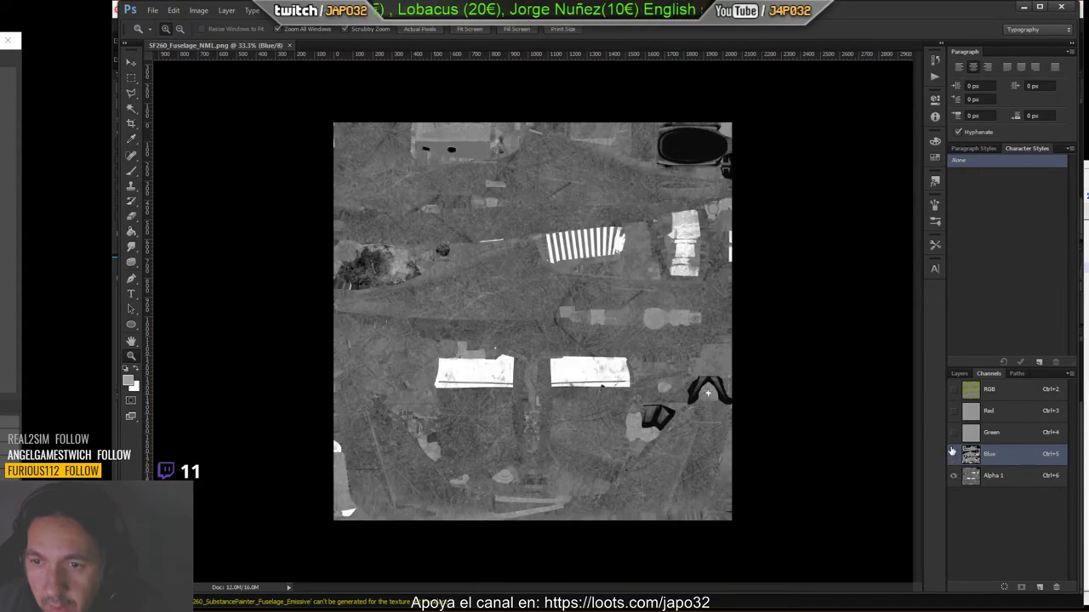
left_click(970, 478)
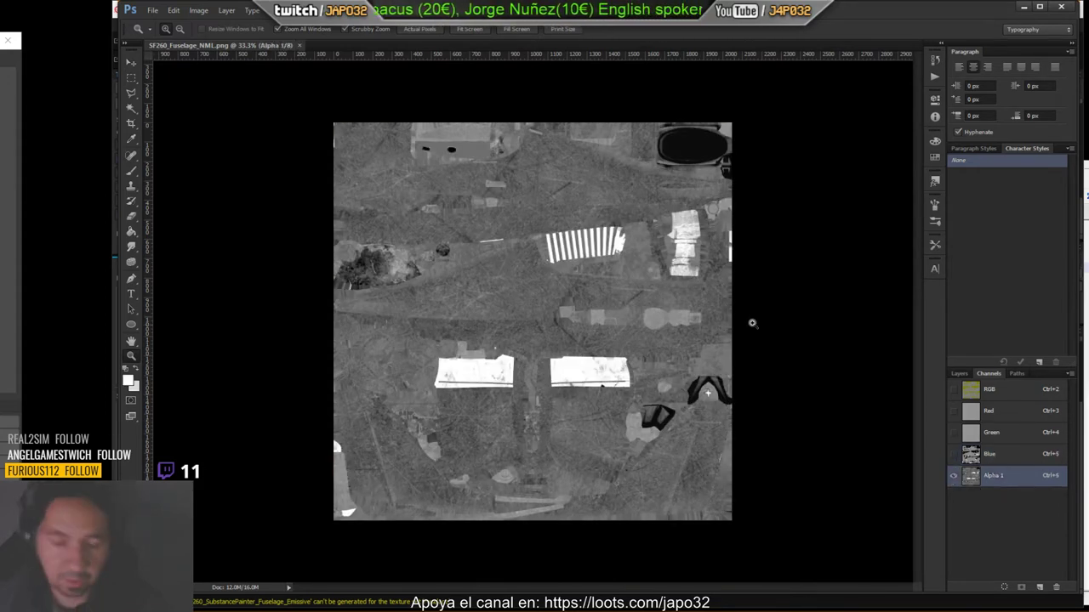
key("ctrl+i")
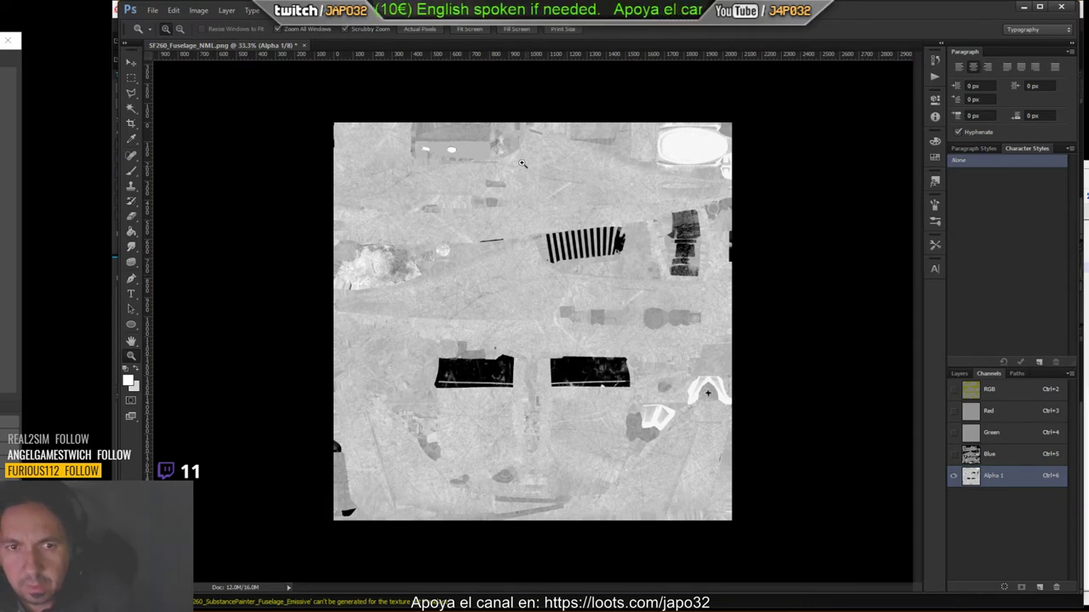
left_click(206, 11)
mouse_move(216, 40)
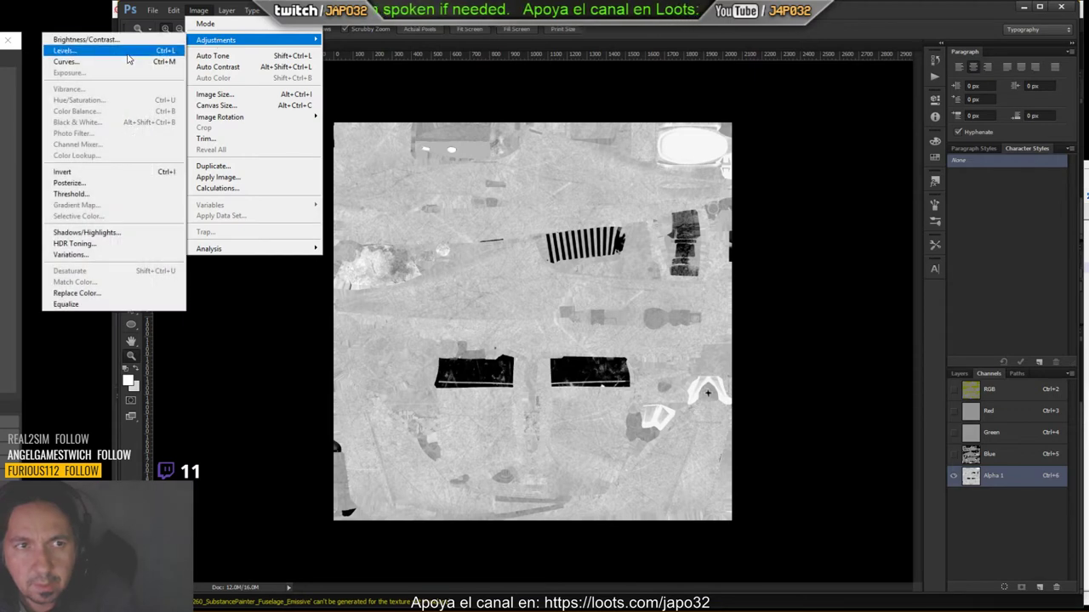
Brighten Alpha 1 with Levels at input white 214, then show only the RGB composite.
left_click(128, 53)
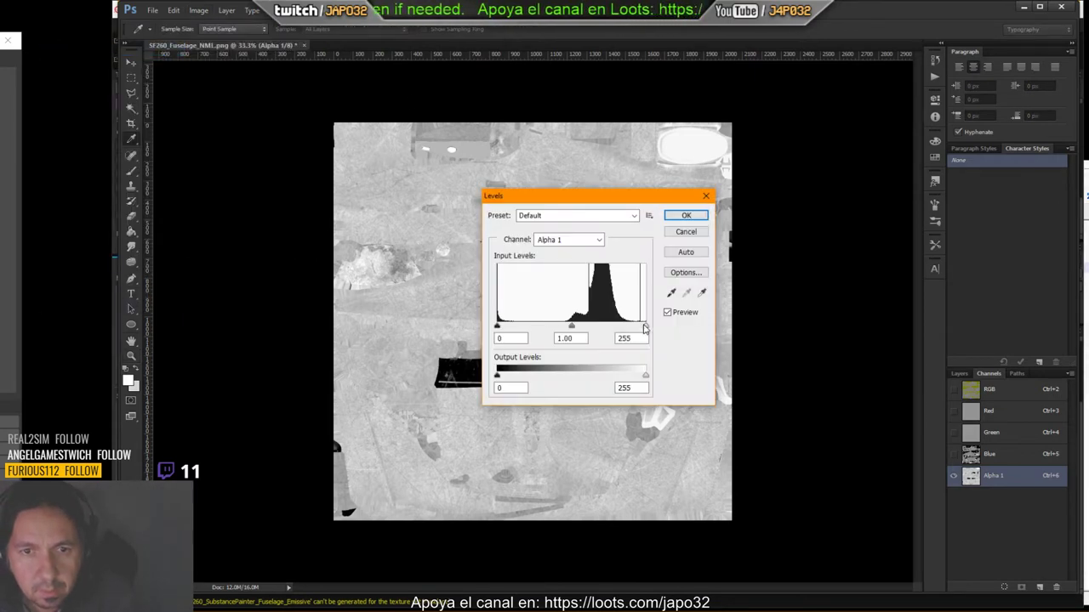
left_click_drag(644, 325, 622, 327)
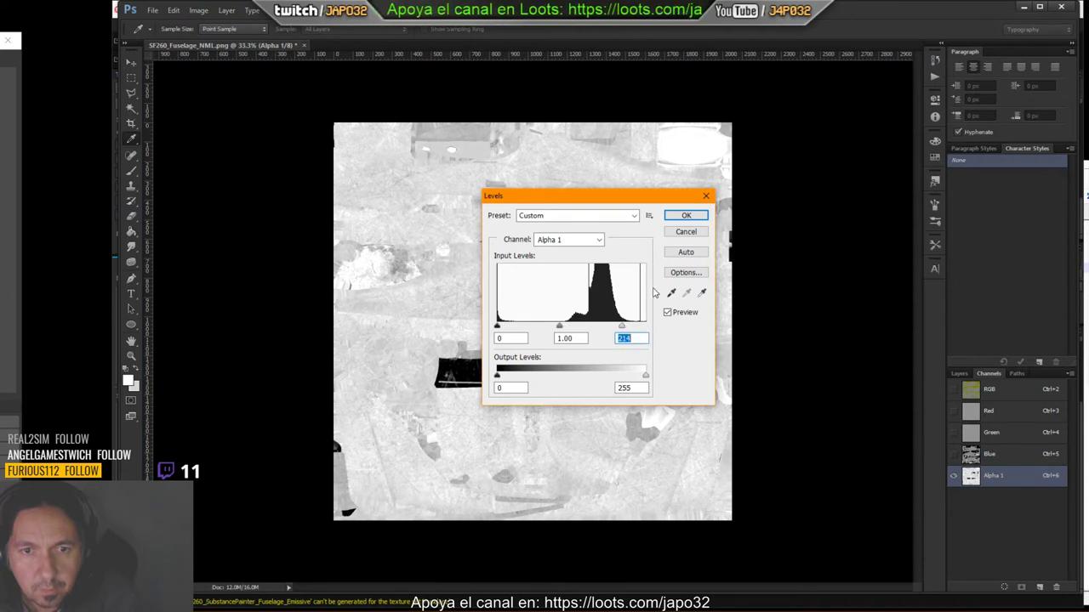
left_click(689, 217)
key("z")
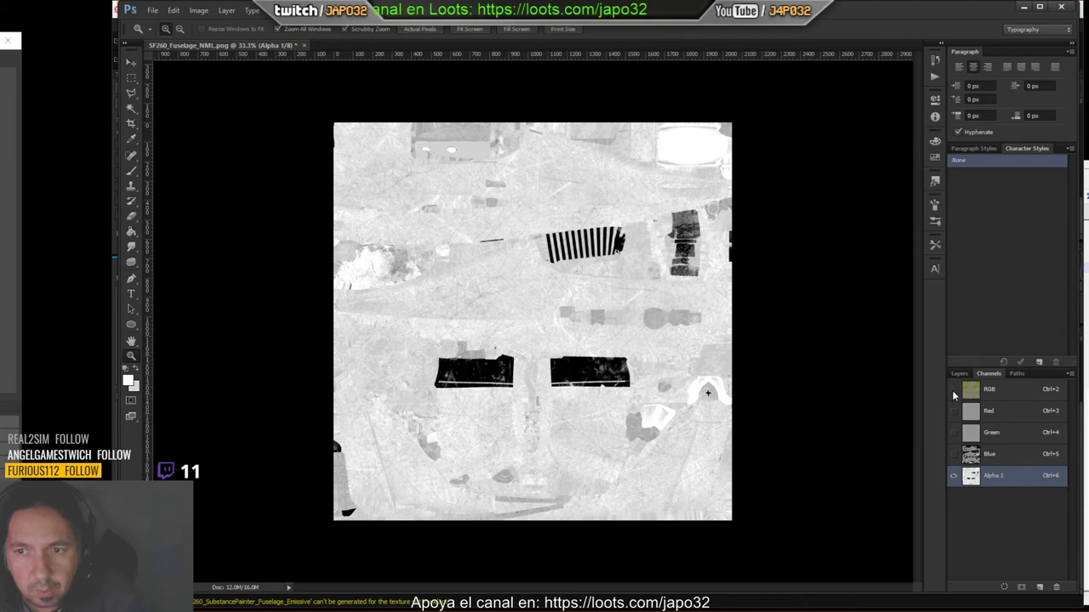
left_click(952, 390)
left_click(953, 477)
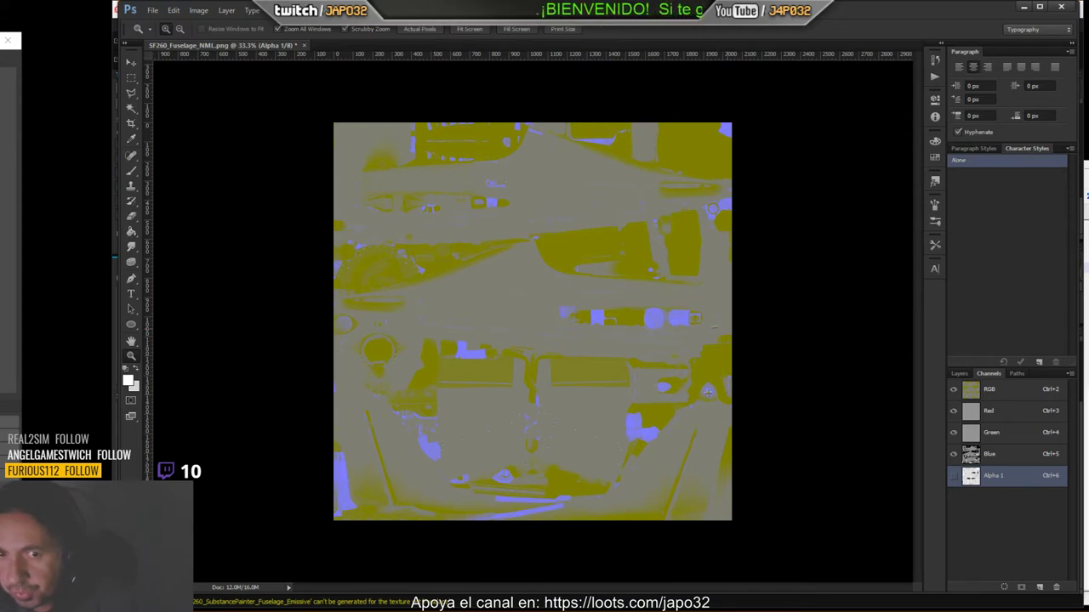
Save SF260_Fuselage_NML.png and replace the copy in the objects folder.
key("ctrl+s")
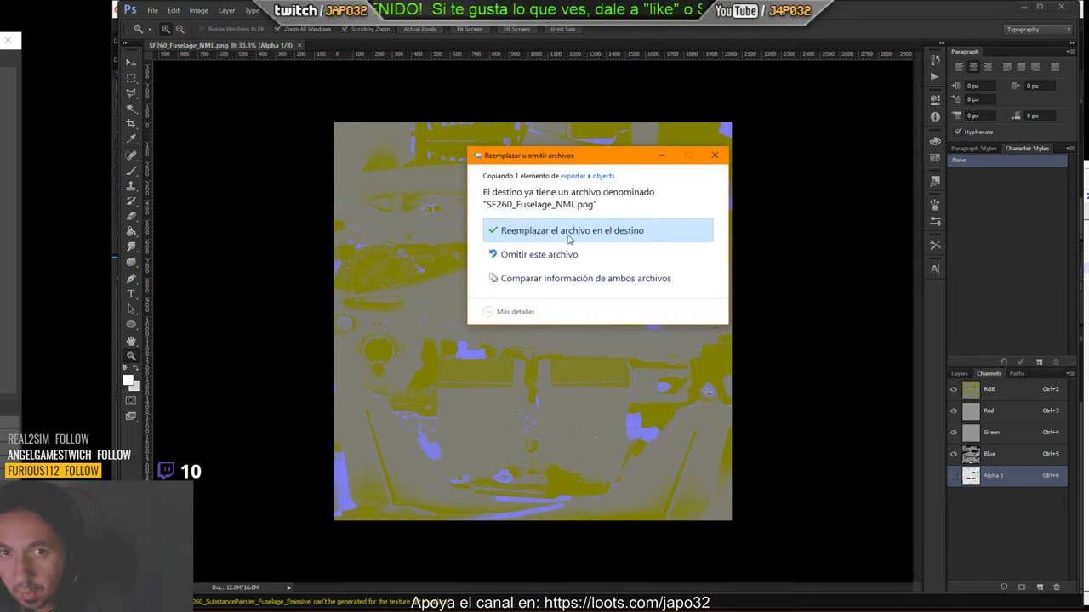
left_click(569, 241)
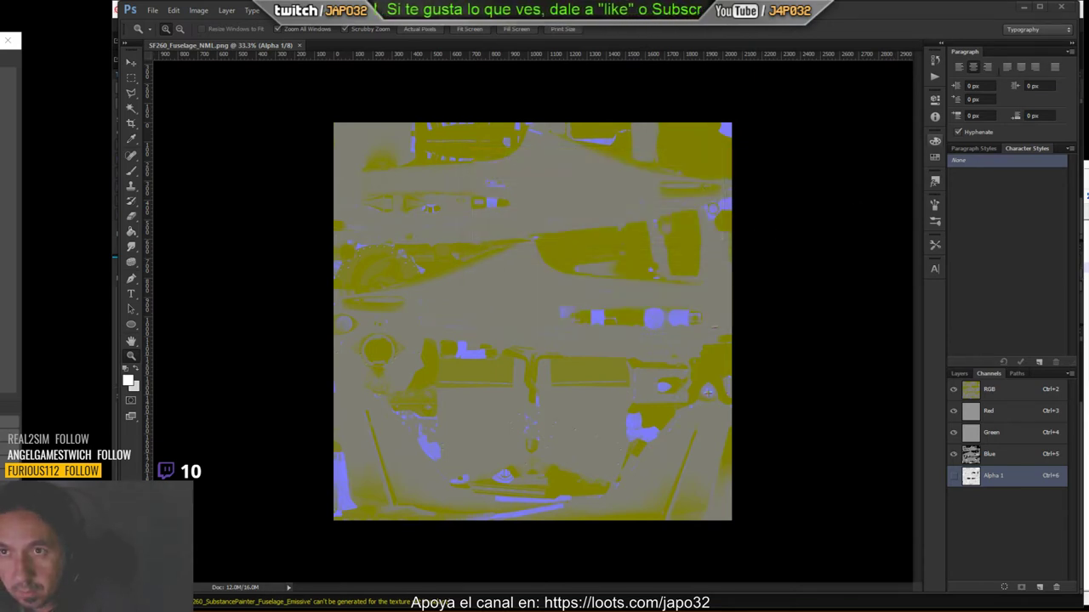
left_click(1024, 7)
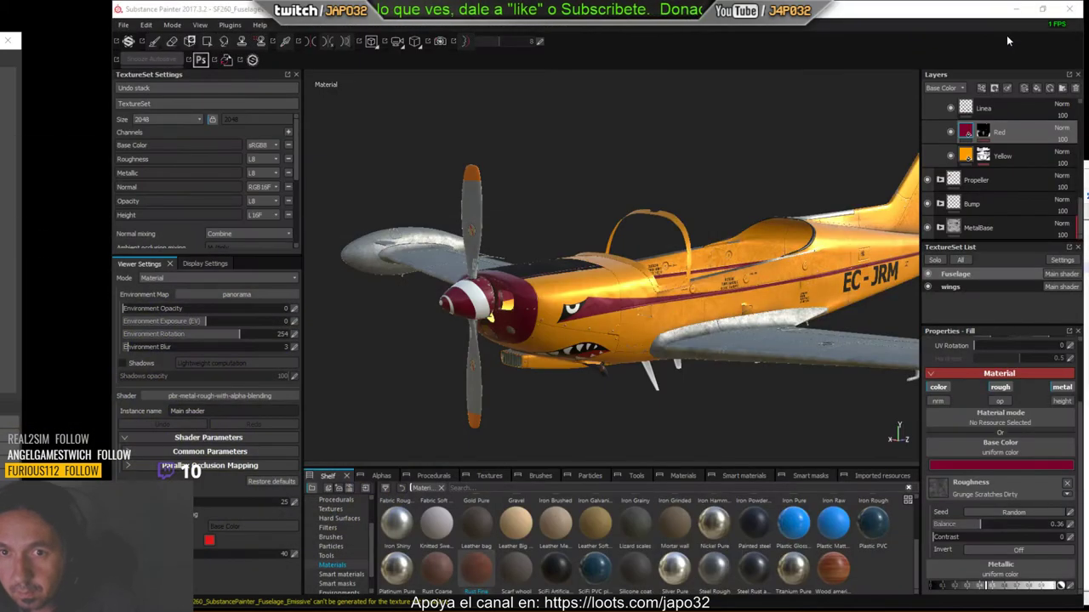
Reload the SF260 in X-Plane and orbit the external view to check the fuselage shine.
left_click(1014, 9)
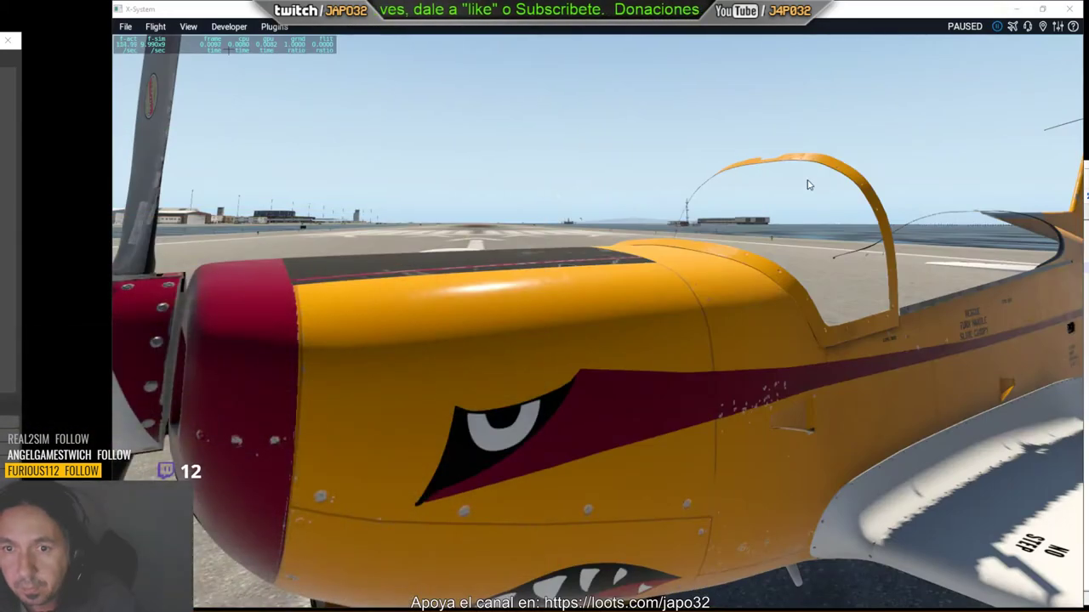
left_click(229, 29)
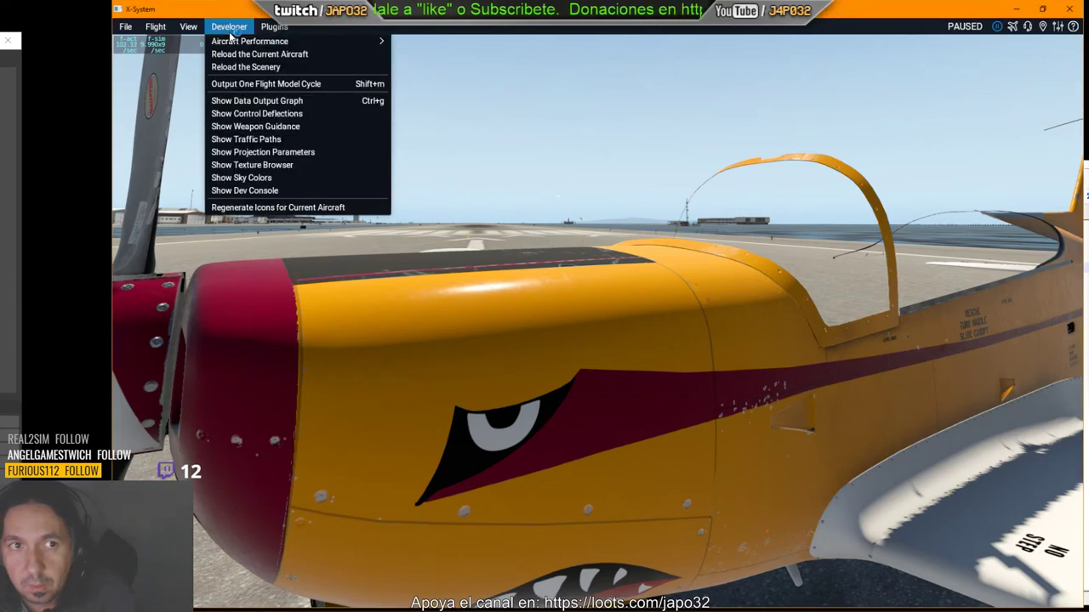
left_click(241, 54)
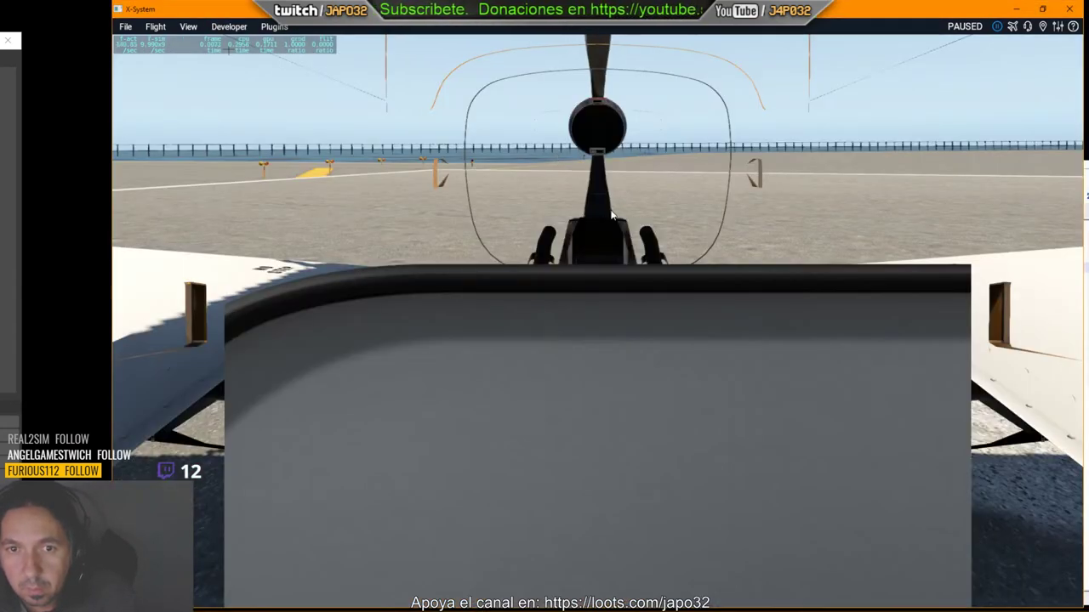
key("shift+8")
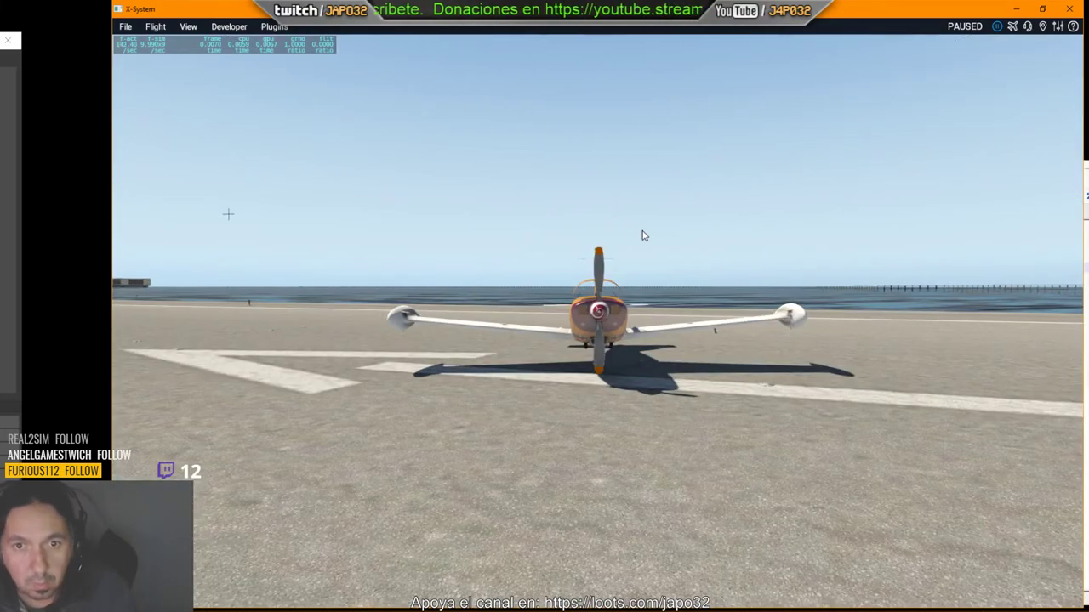
mouse_move(644, 236)
left_mouse_down()
mouse_move(657, 385)
mouse_move(523, 312)
mouse_move(291, 294)
mouse_move(348, 410)
mouse_move(552, 418)
mouse_move(654, 384)
left_mouse_up()
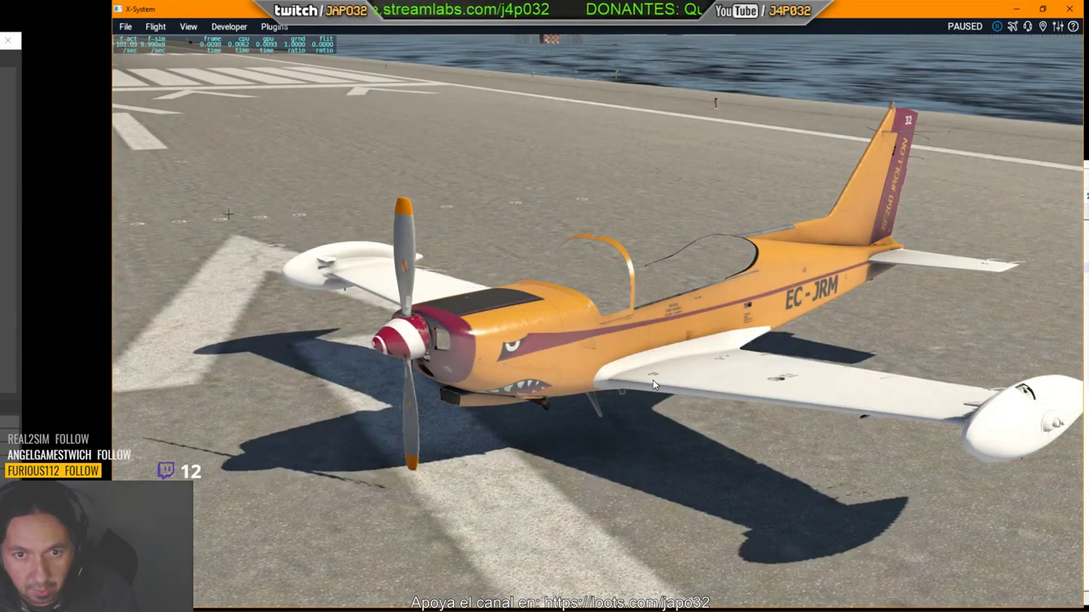
mouse_move(653, 385)
left_mouse_down()
mouse_move(713, 261)
mouse_move(683, 270)
mouse_move(788, 254)
mouse_move(642, 244)
mouse_move(689, 167)
mouse_move(725, 164)
mouse_move(671, 138)
mouse_move(736, 113)
mouse_move(606, 145)
mouse_move(634, 189)
mouse_move(679, 221)
mouse_move(851, 153)
left_mouse_up()
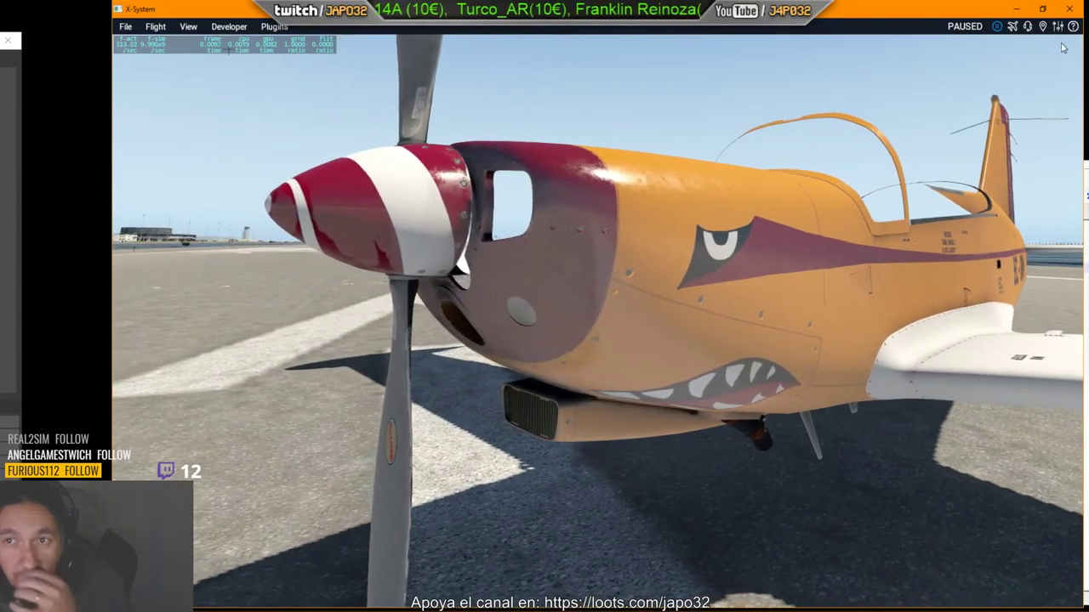
Minimize X-Plane and return to Substance Painter.
left_click(1016, 9)
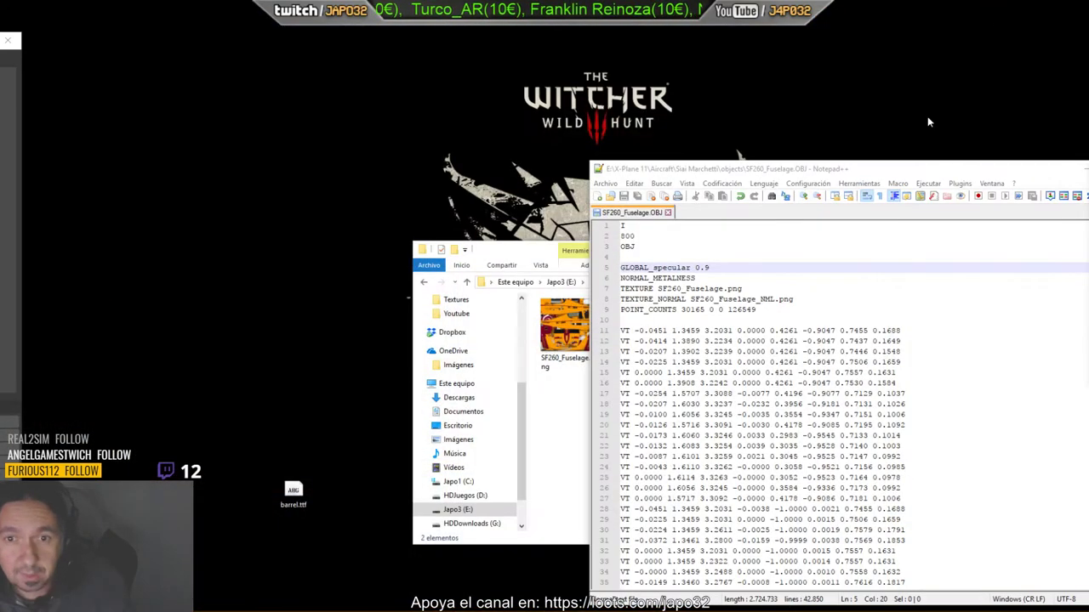
key("alt+Tab")
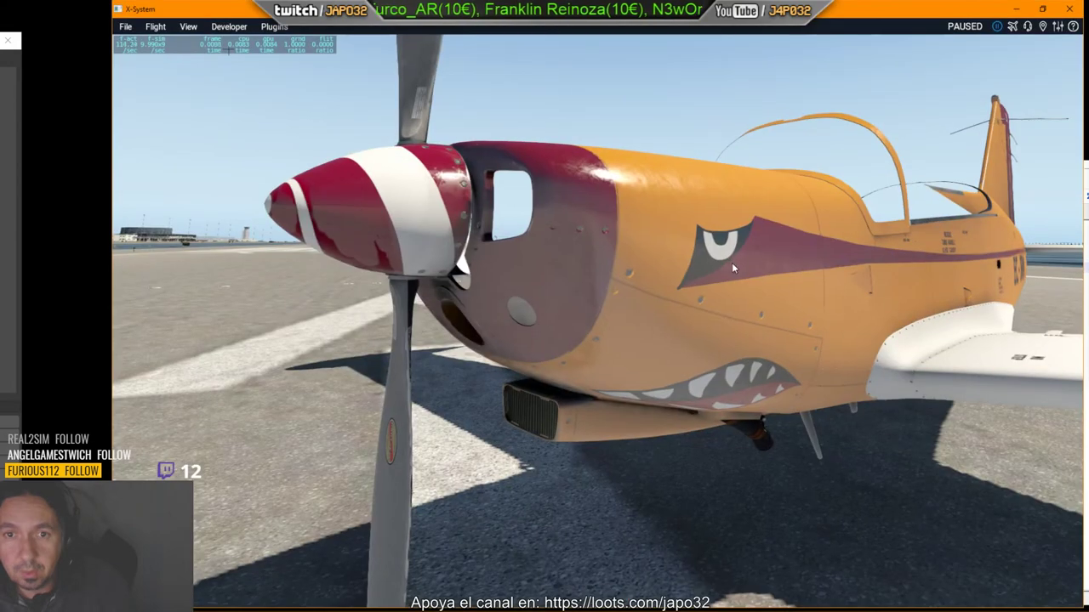
left_click(1016, 8)
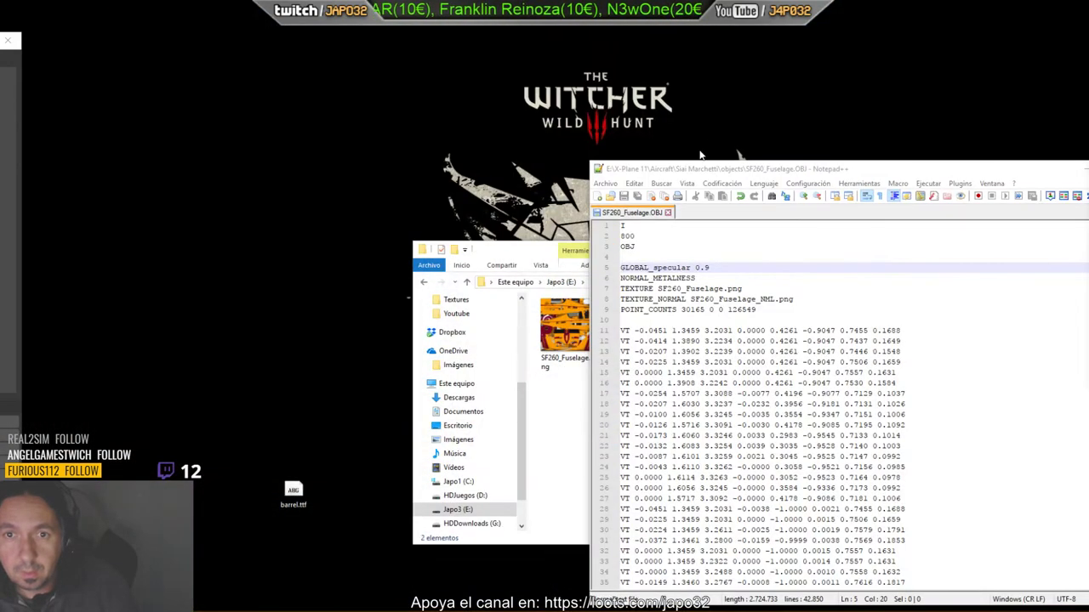
key("alt+Tab")
key("alt+Tab")
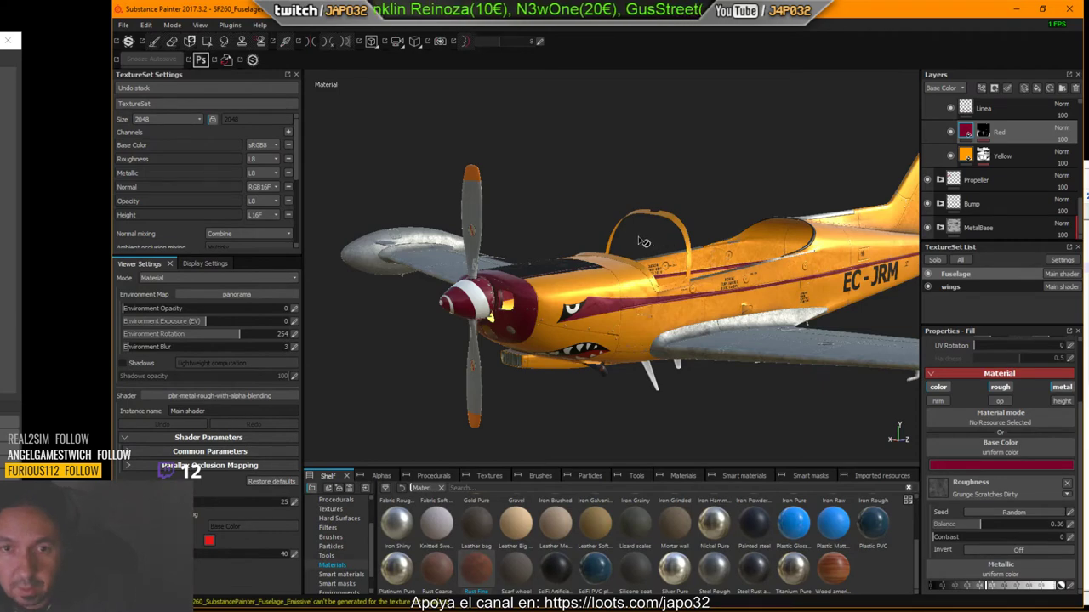
Export the Fuselage texture set again with the X-Plane preset.
right_click(569, 124)
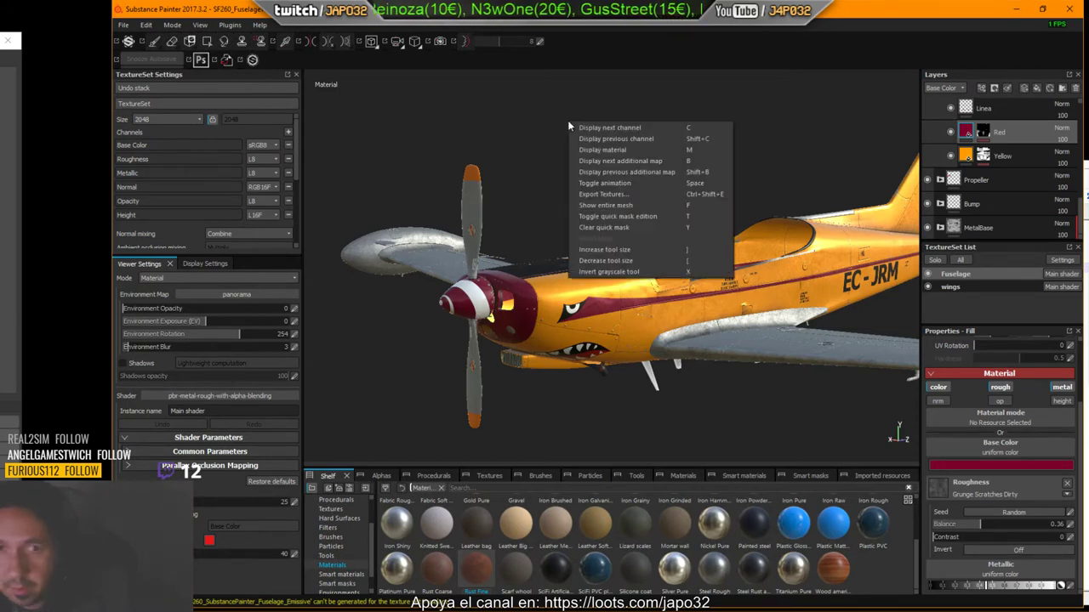
left_click(614, 195)
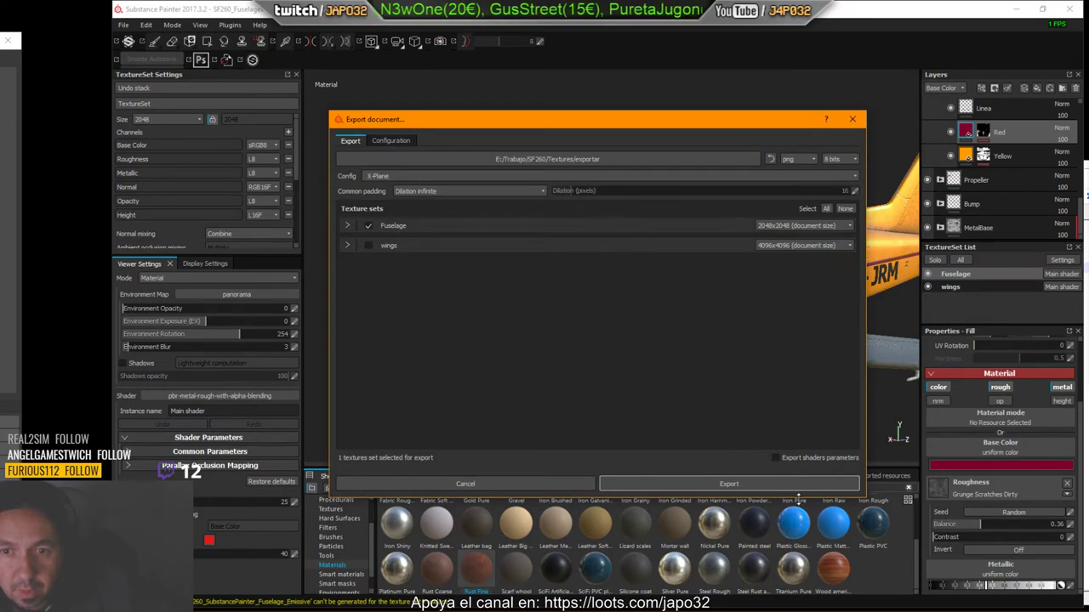
left_click(766, 484)
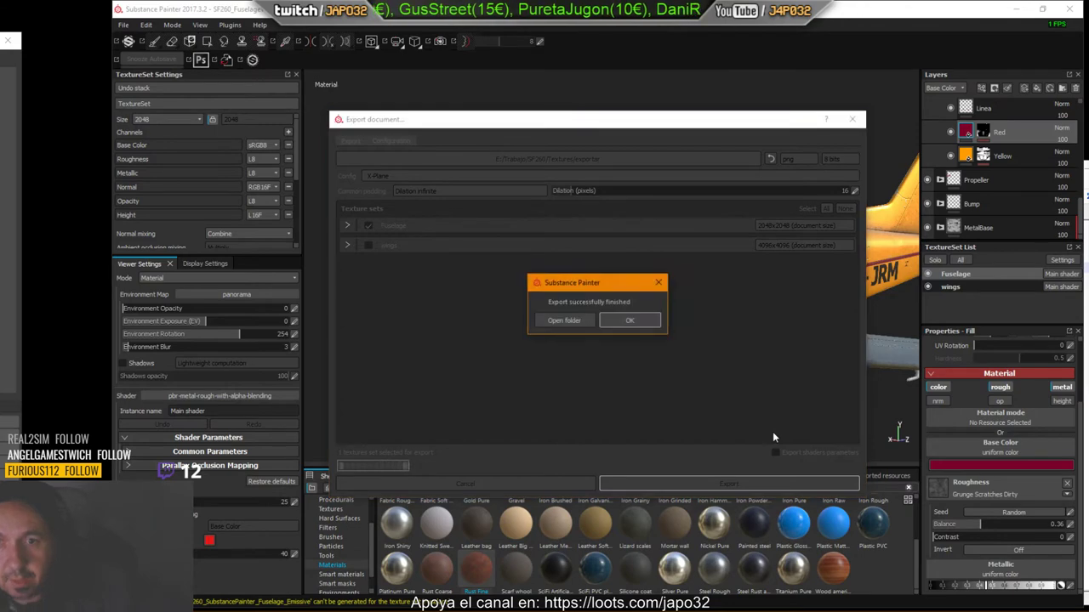
left_click(634, 320)
Close the SF260_Fuselage_NML document in Photoshop without saving.
left_click(1024, 11)
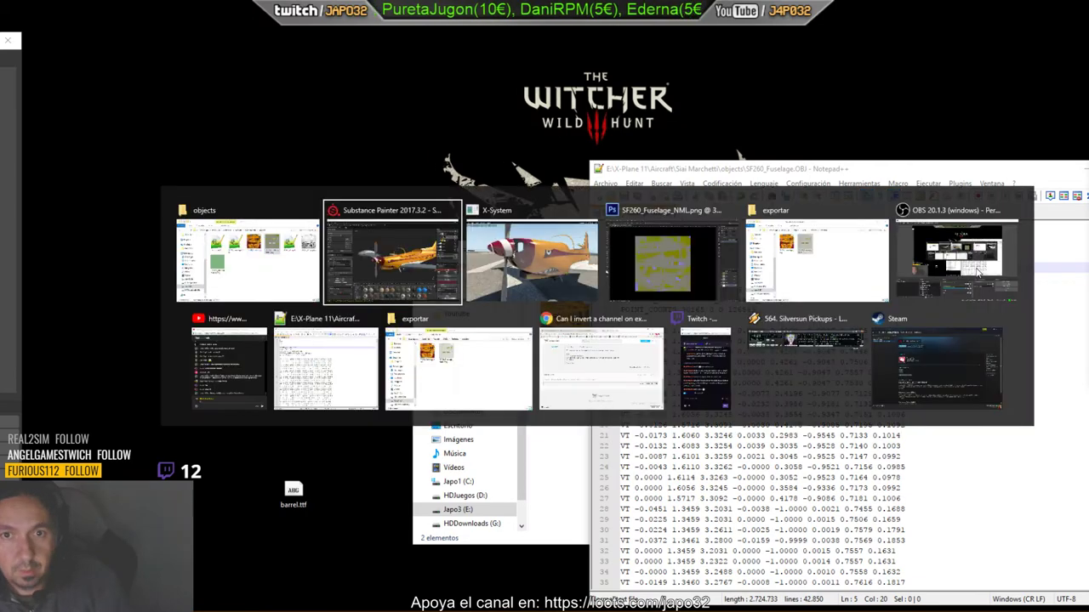
key("alt+Tab")
key("alt+Tab")
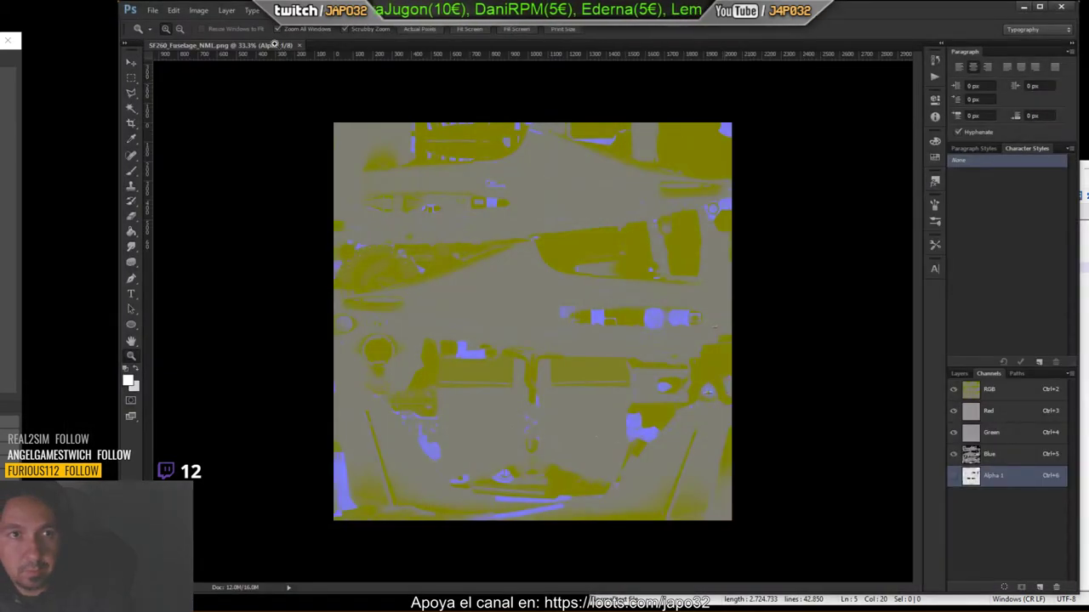
left_click(300, 46)
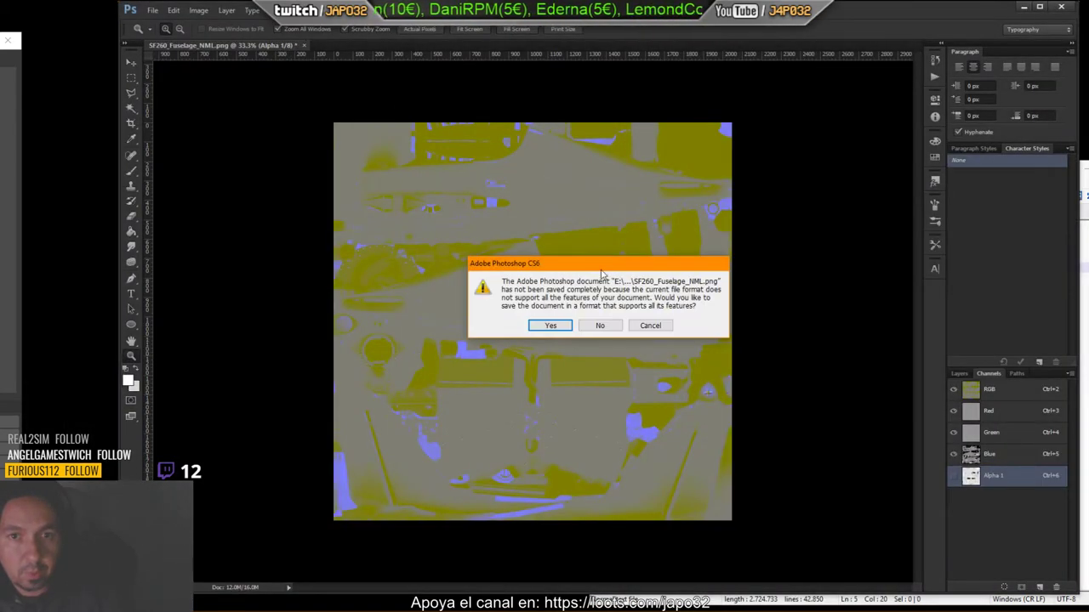
left_click(600, 325)
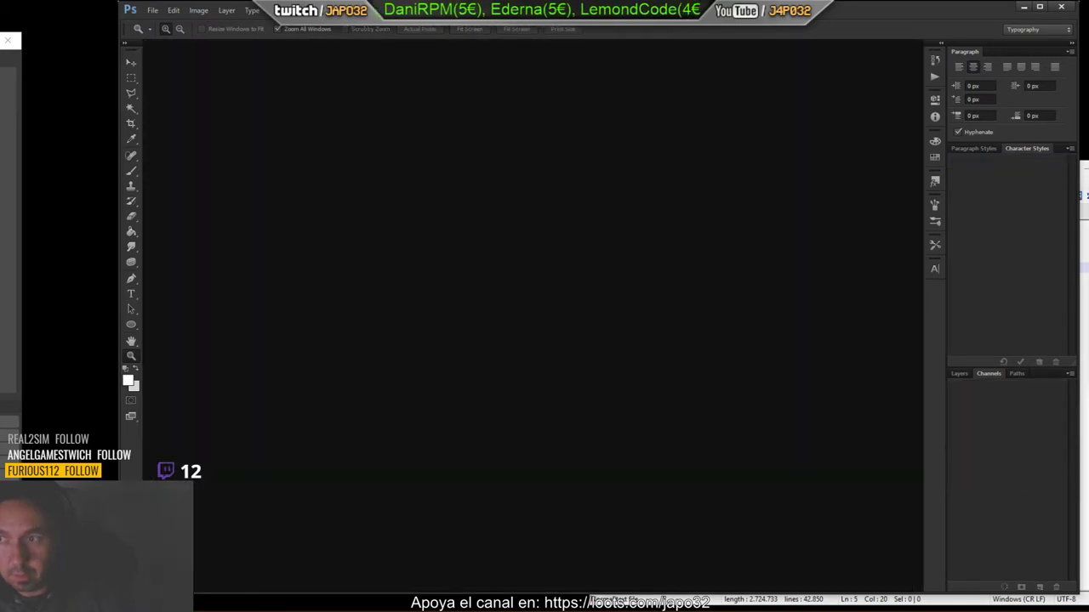
Reopen the exported SF260_Fuselage_NML.png, invert its Alpha 1 channel, and save it.
left_click_drag(1085, 340, 419, 315)
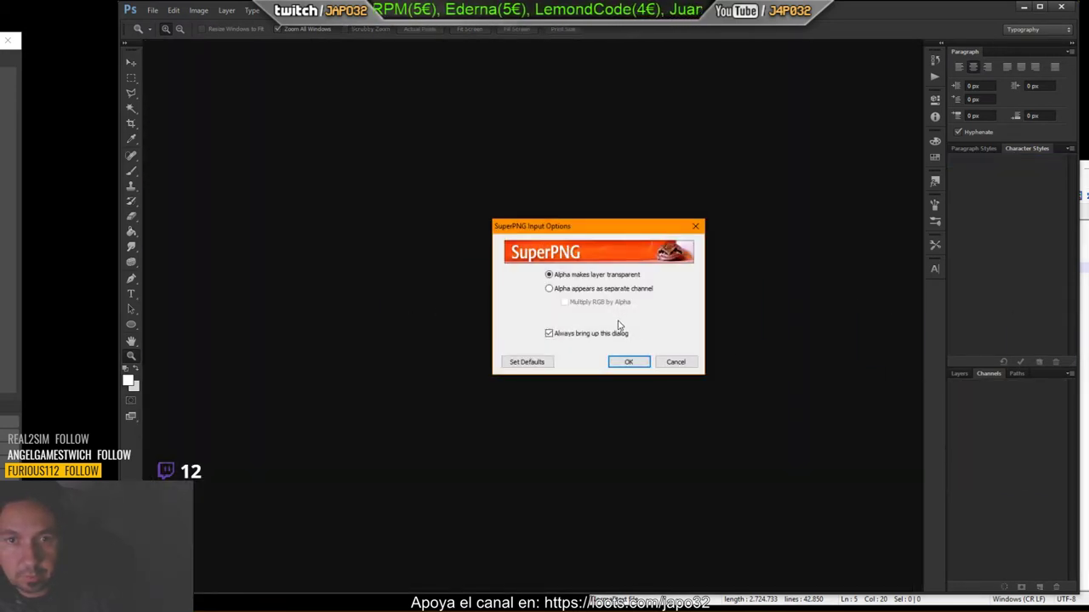
left_click(628, 362)
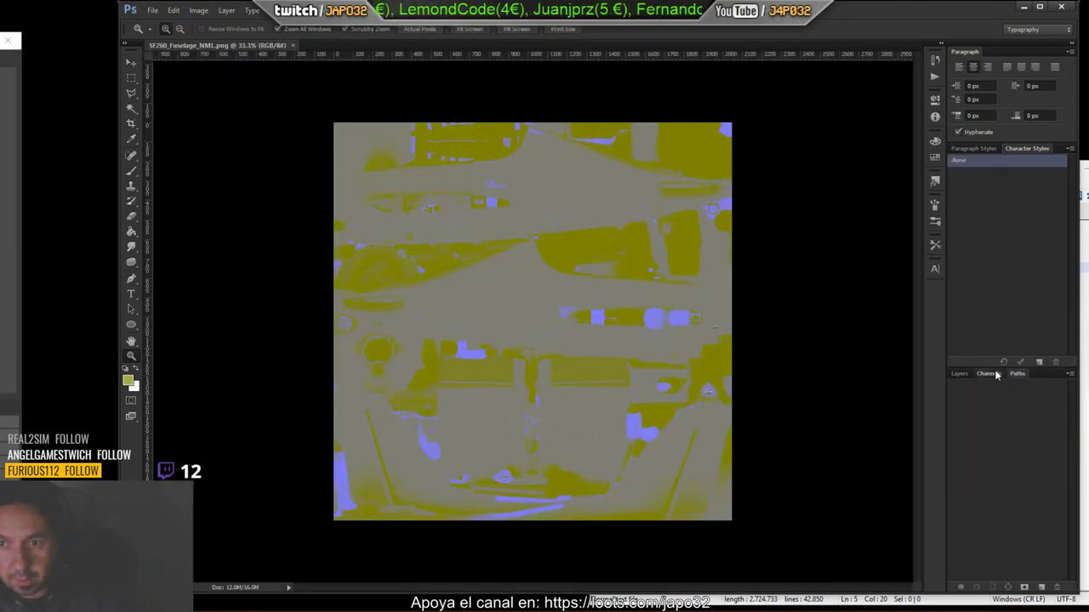
left_click(982, 480)
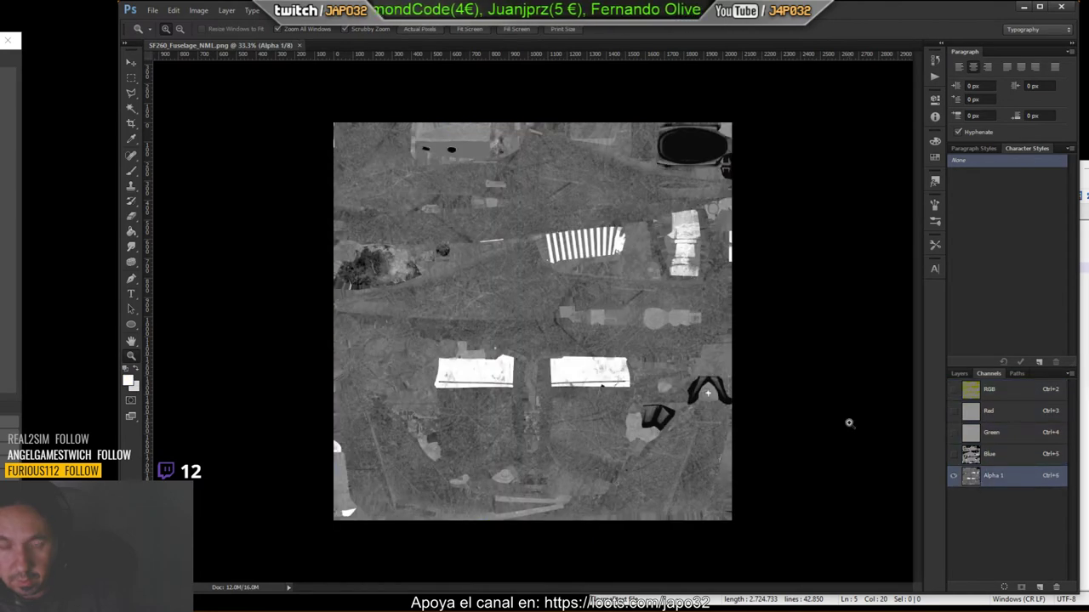
key("ctrl+i")
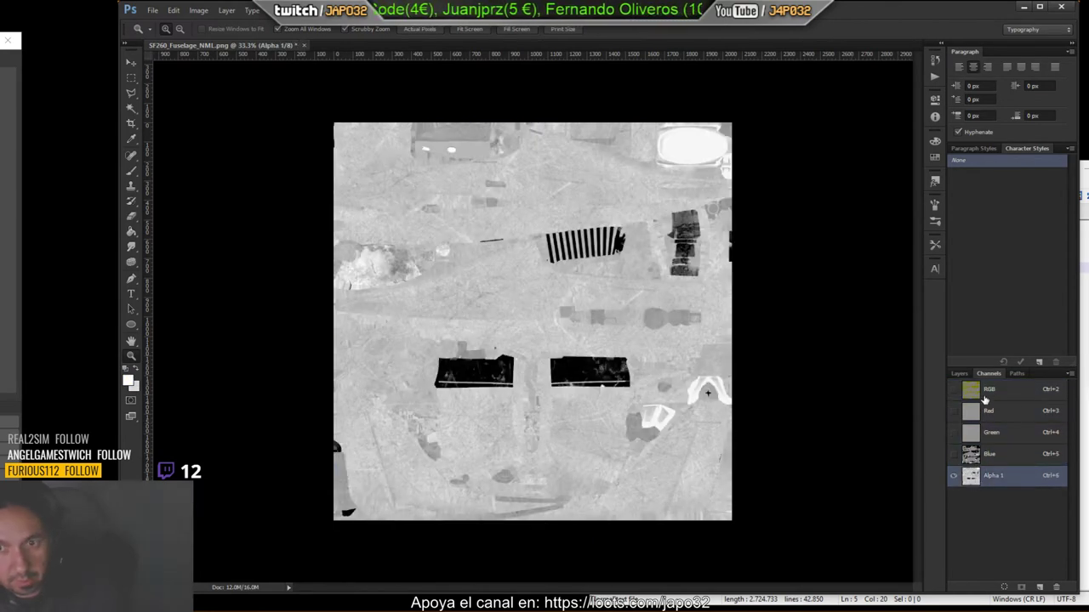
left_click(954, 389)
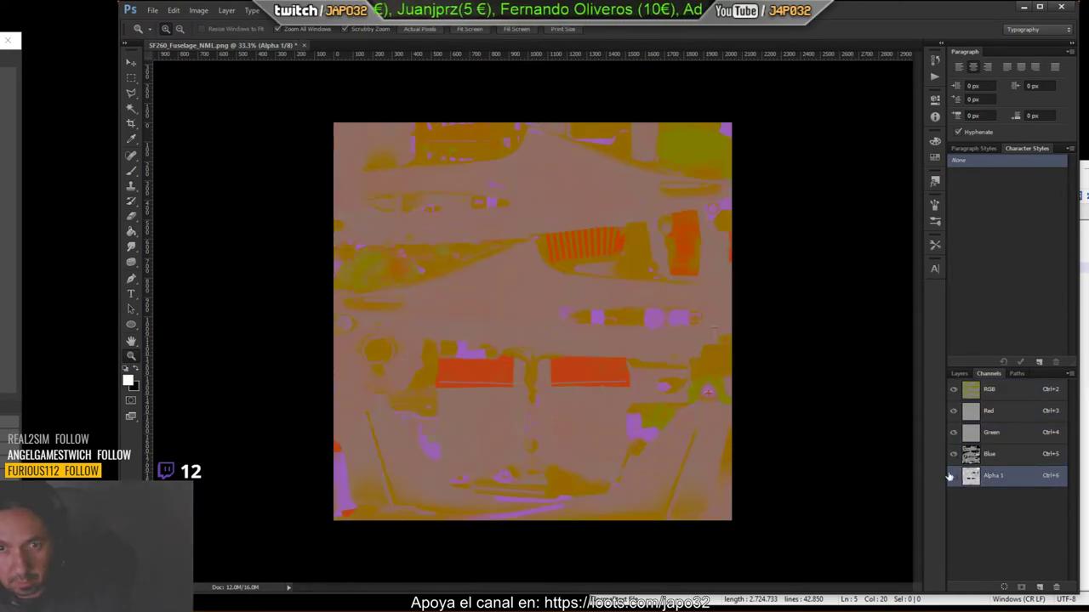
left_click(952, 475)
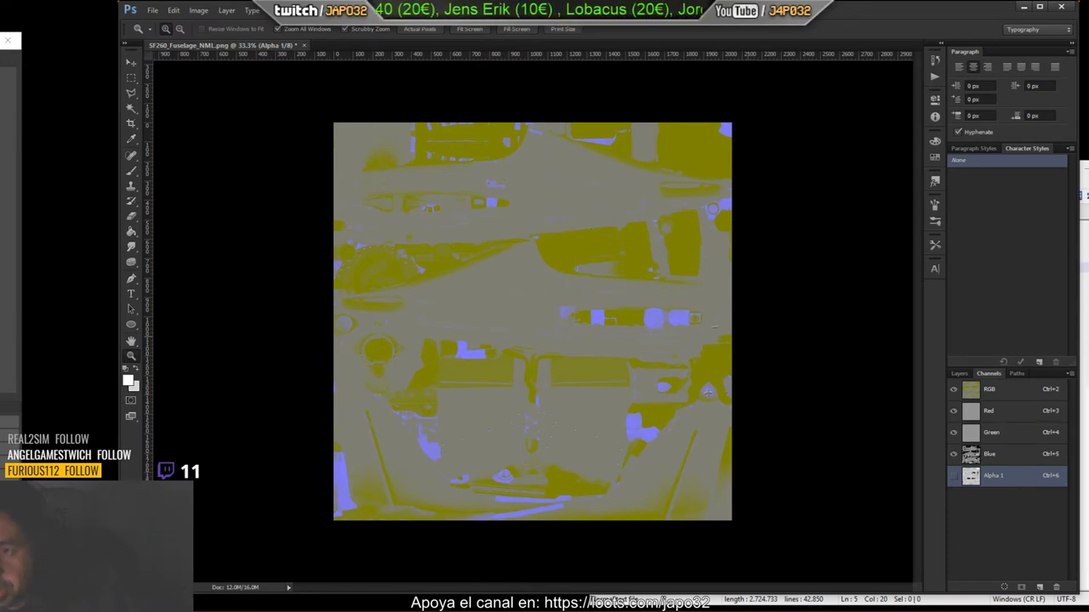
key("ctrl+s")
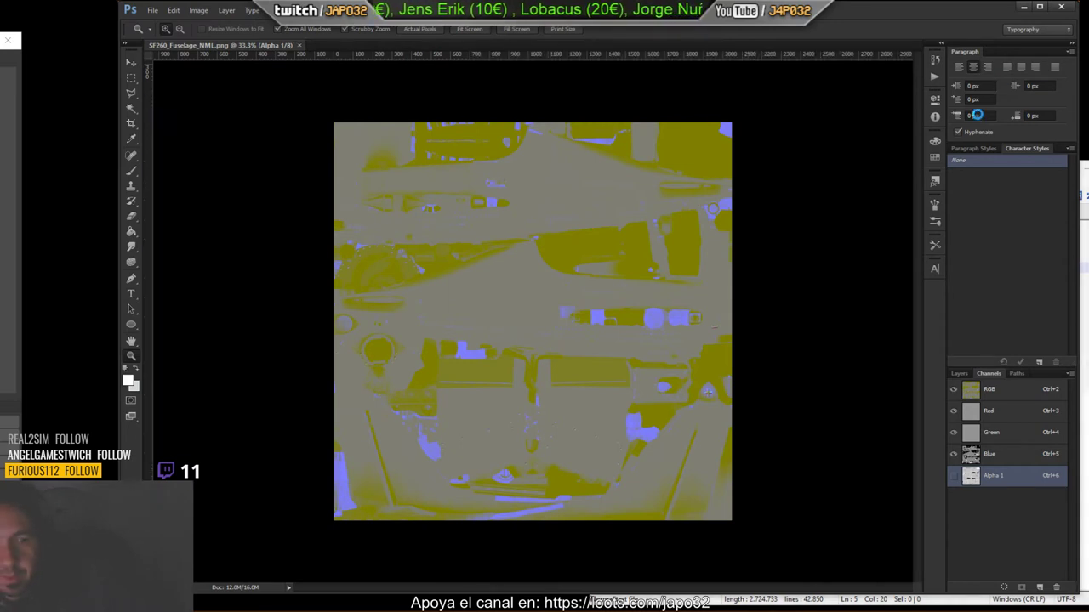
Overwrite SF260_Fuselage_NML.png in the objects folder with the new copy, then return to X-Plane.
left_click(1021, 7)
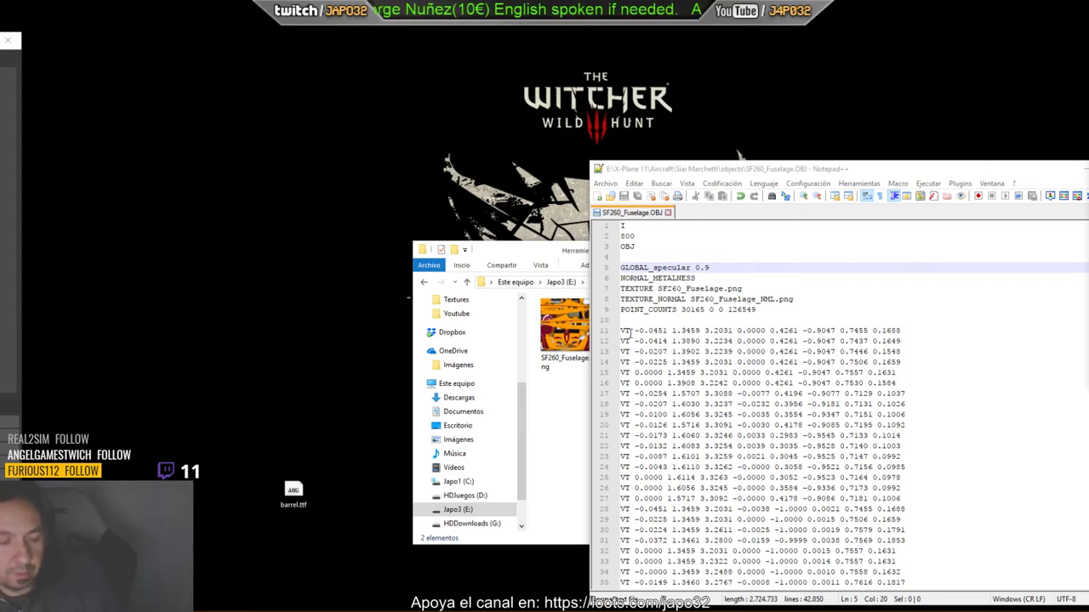
key("alt+Tab")
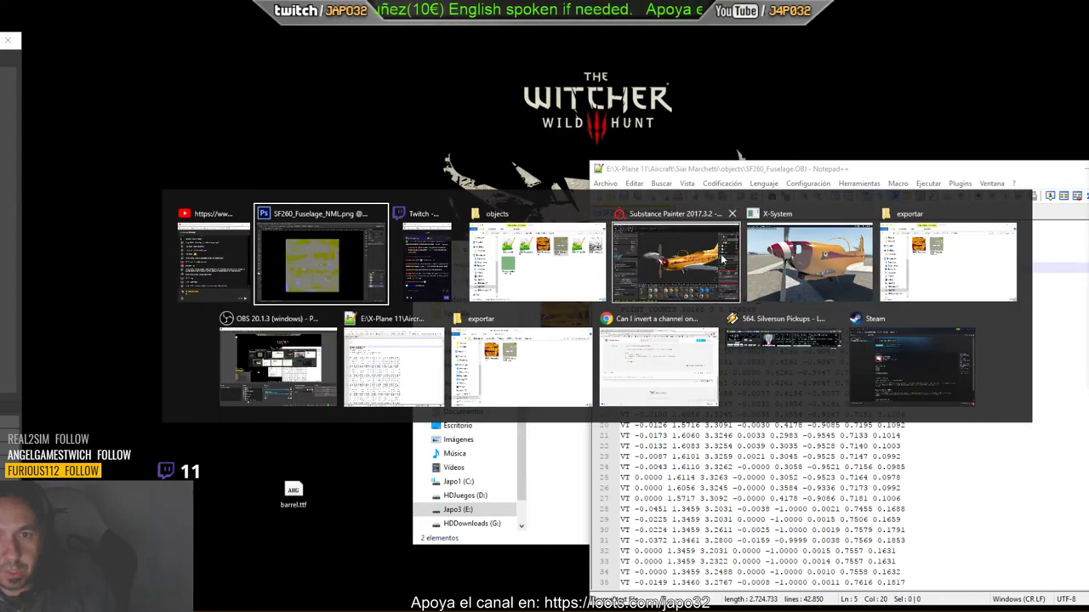
key("Escape")
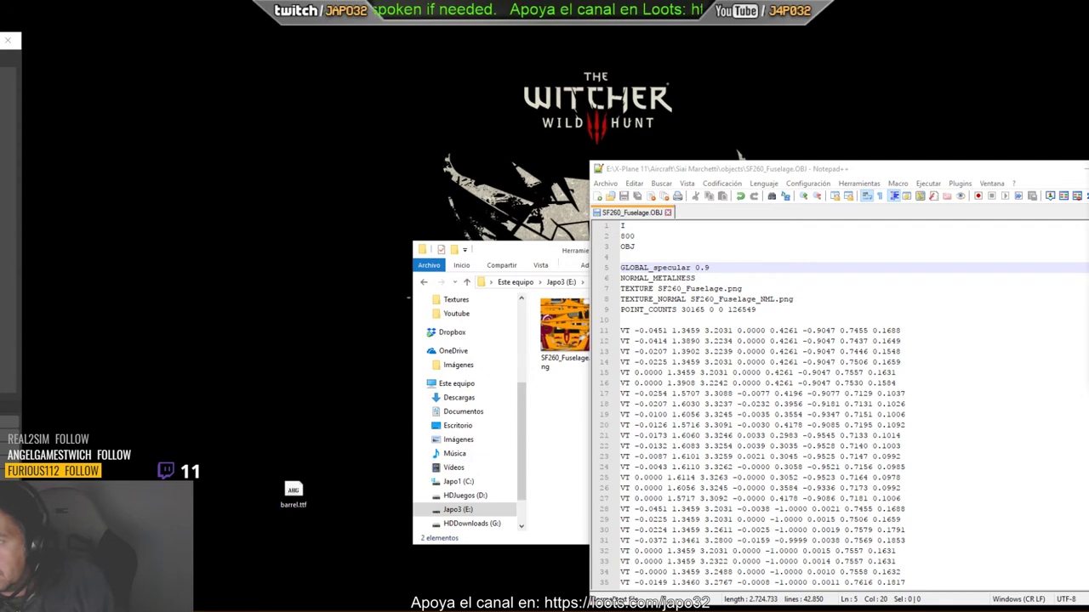
left_click(526, 237)
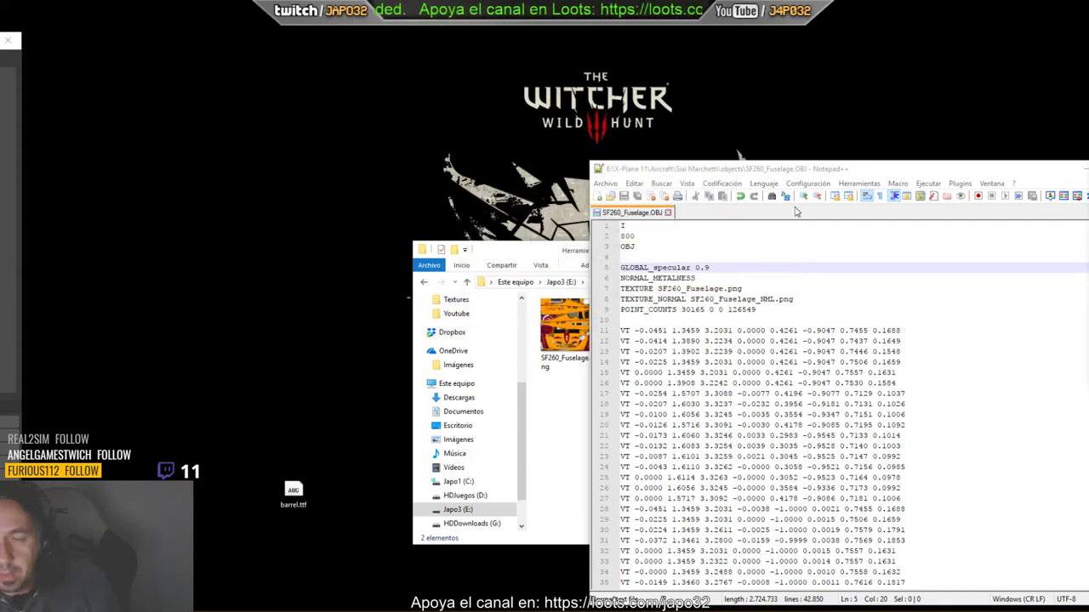
key("alt+Tab")
key("alt+Tab")
key("alt+Tab")
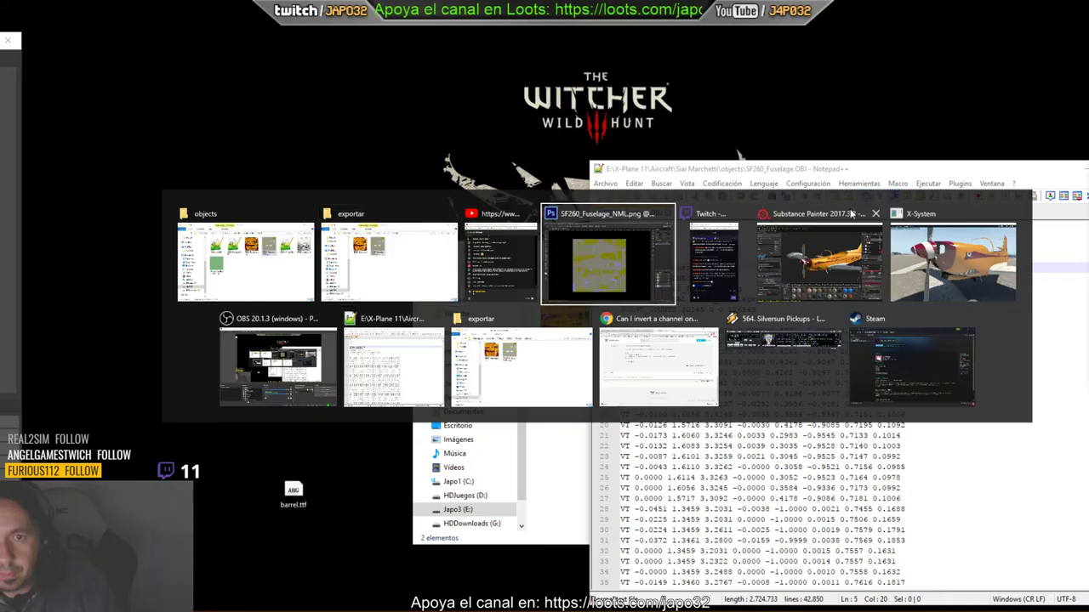
key("alt+Tab")
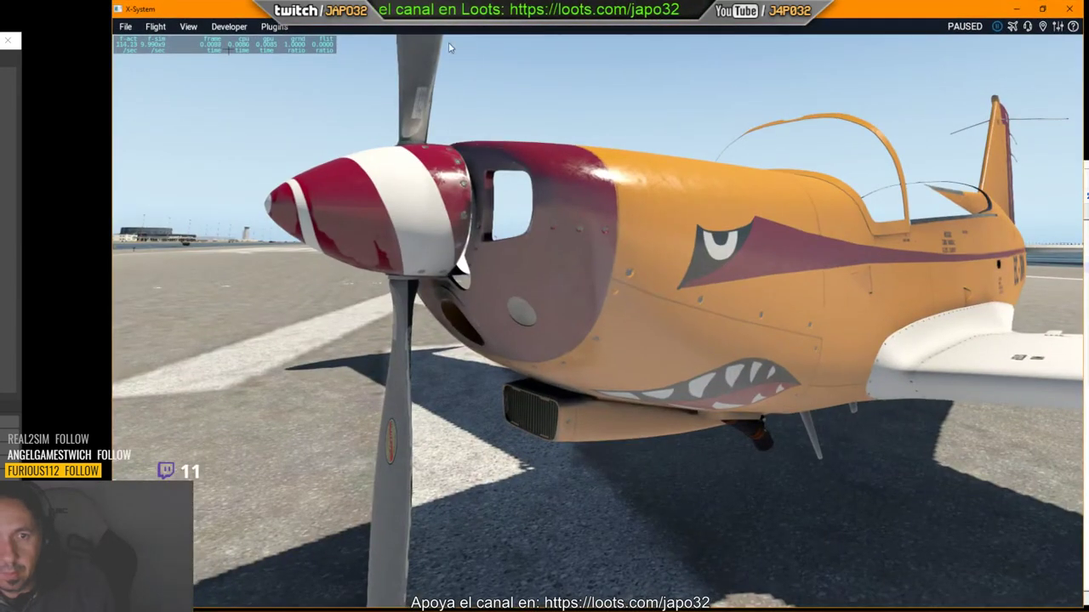
Reload the SF260 and zoom the external camera onto its nose and canopy.
left_click(229, 28)
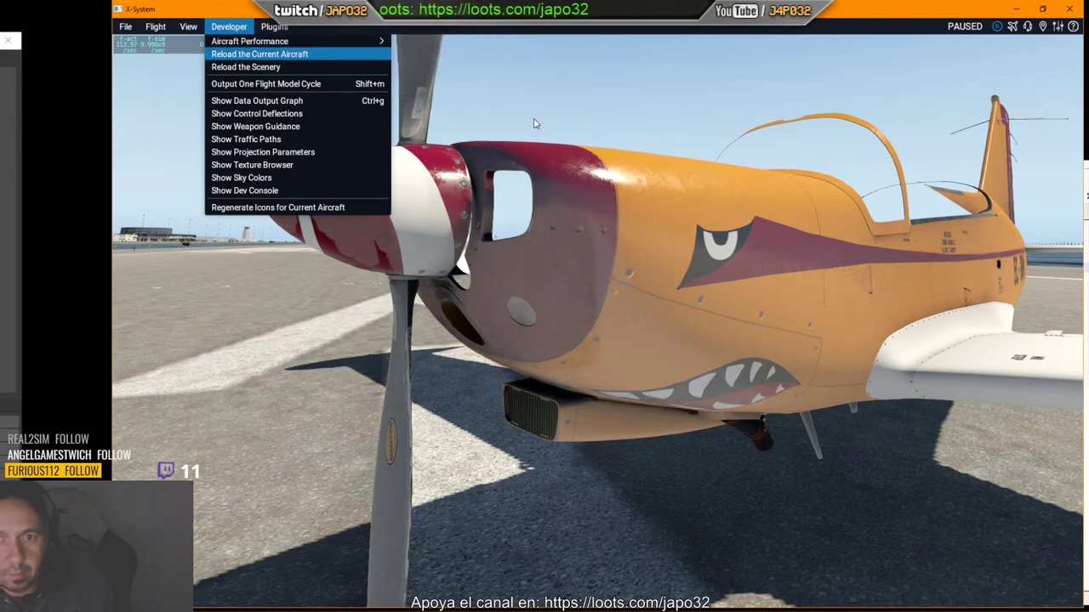
left_click(255, 54)
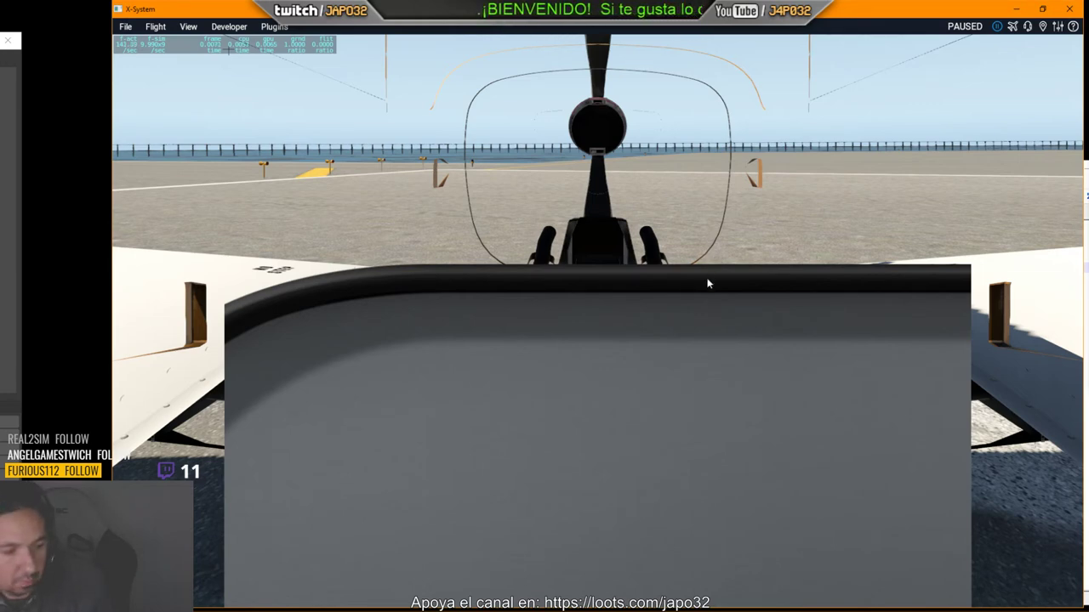
key("shift+8")
mouse_move(696, 295)
right_mouse_down()
mouse_move(803, 374)
mouse_move(211, 306)
right_mouse_up()
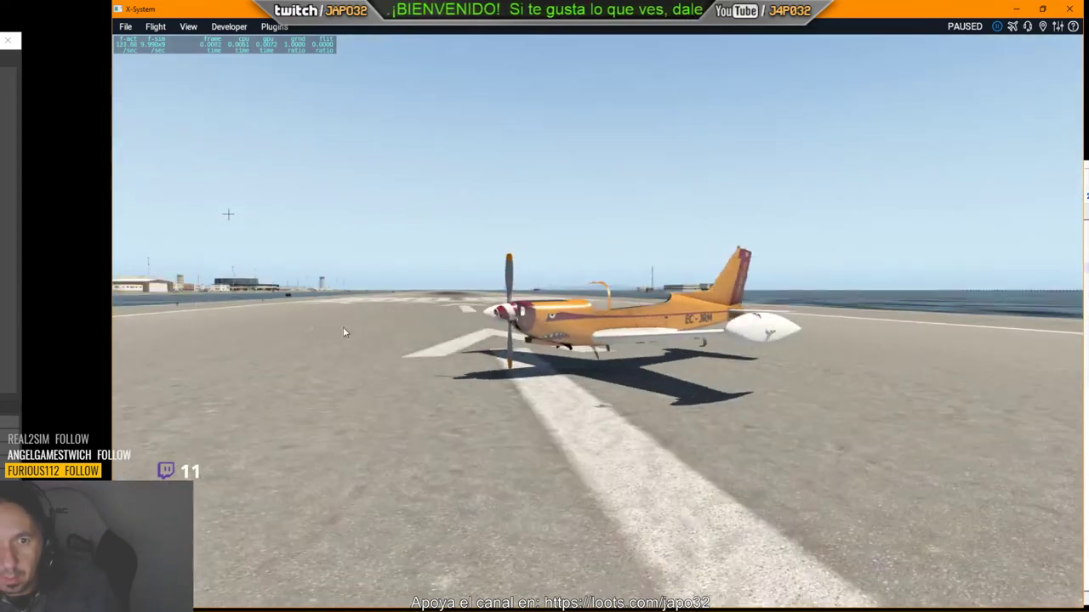
scroll(557, 324, "up", 3)
scroll(557, 324, "up", 2)
scroll(538, 322, "up", 3)
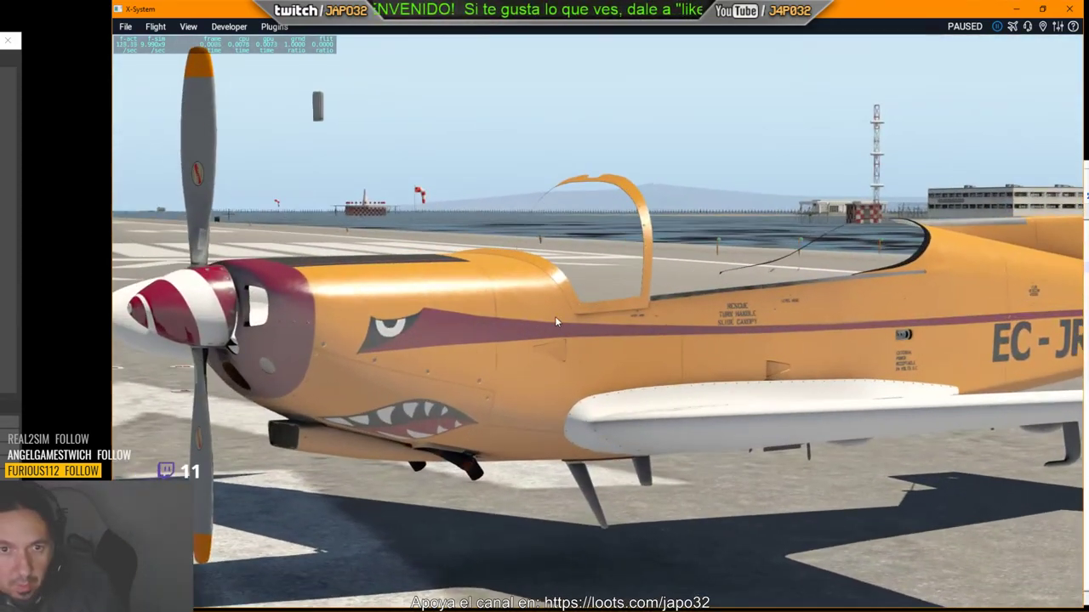
scroll(538, 321, "up", 1)
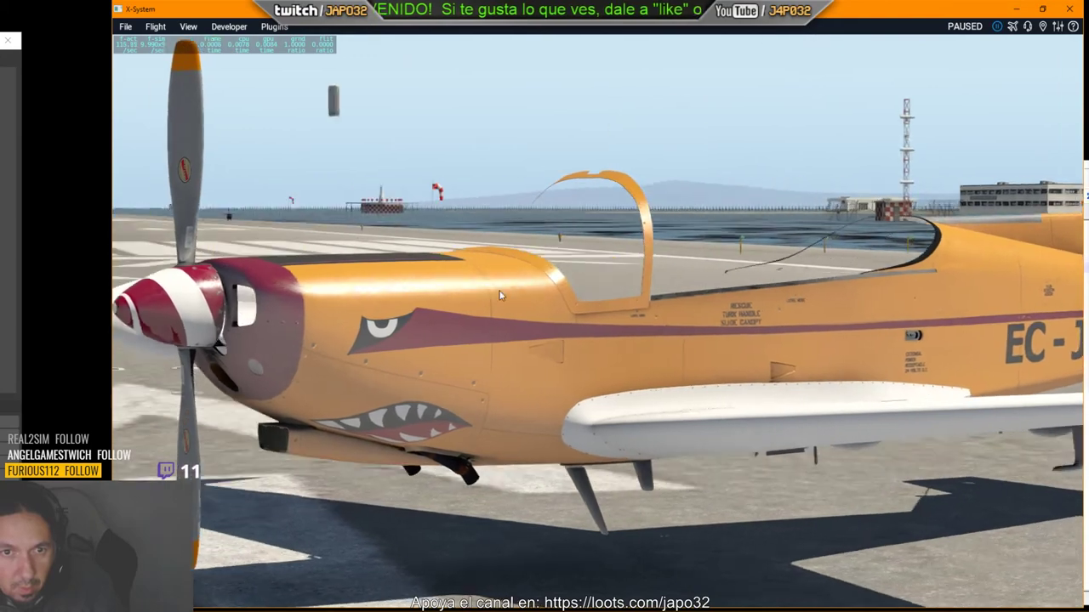
mouse_move(500, 295)
right_mouse_down()
mouse_move(232, 301)
mouse_move(472, 319)
right_mouse_up()
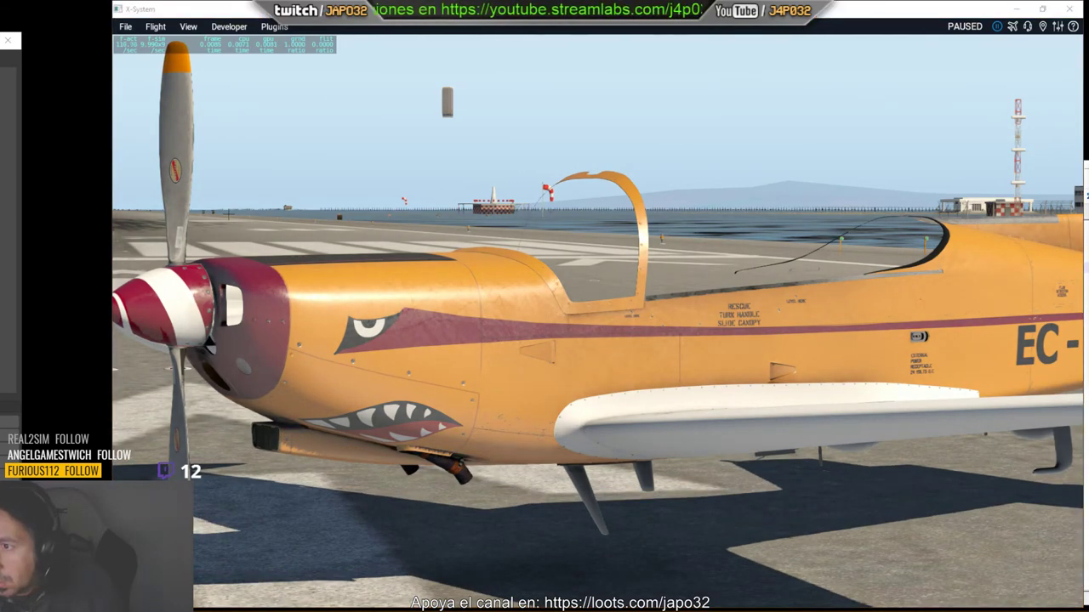
Change GLOBAL_specular to 1.0 in SF260_Fuselage.OBJ and save it.
key("alt+Tab")
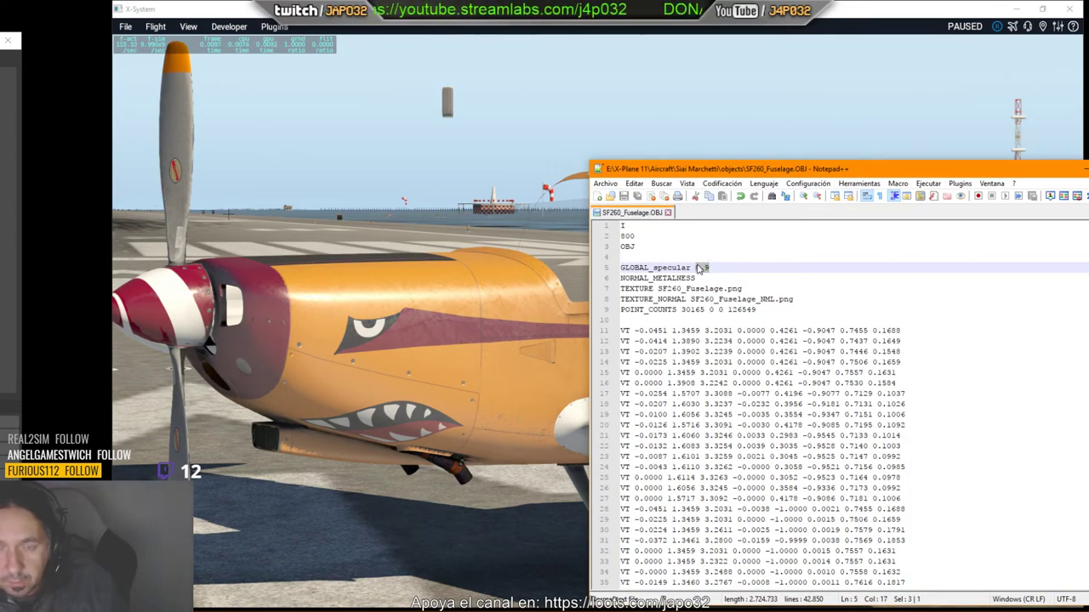
type("1.0")
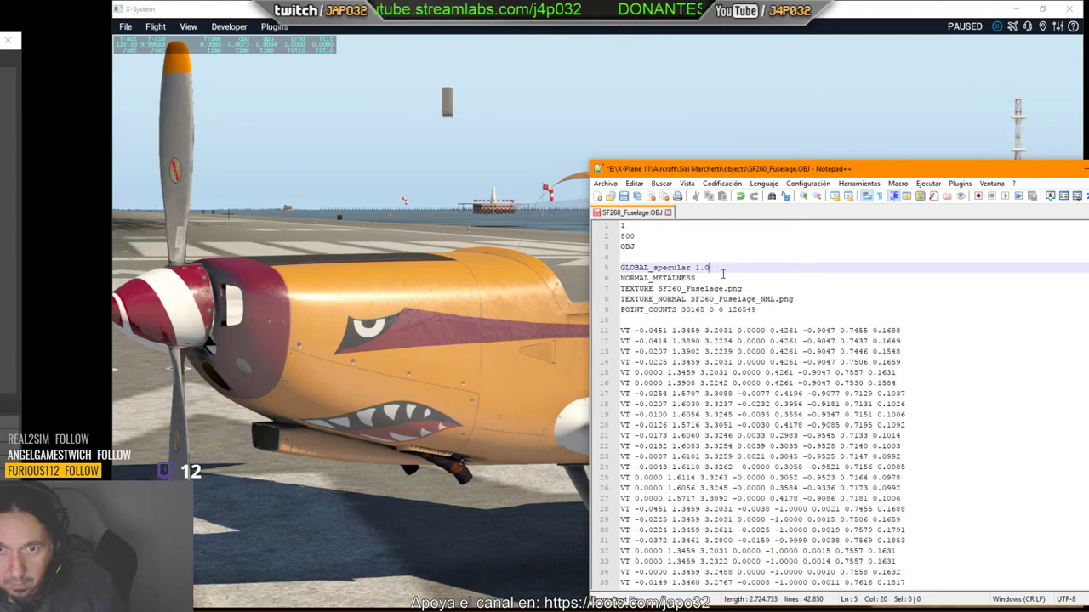
left_click(624, 197)
key("alt+Tab")
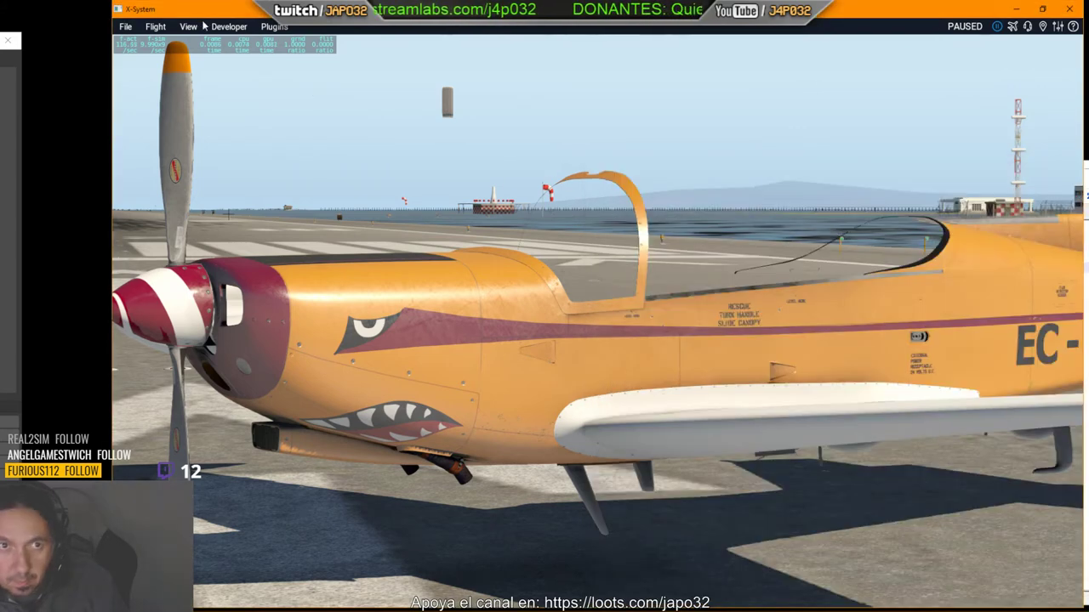
Reload the aircraft in X-Plane and view it from outside, tilting over the plane.
left_click(228, 27)
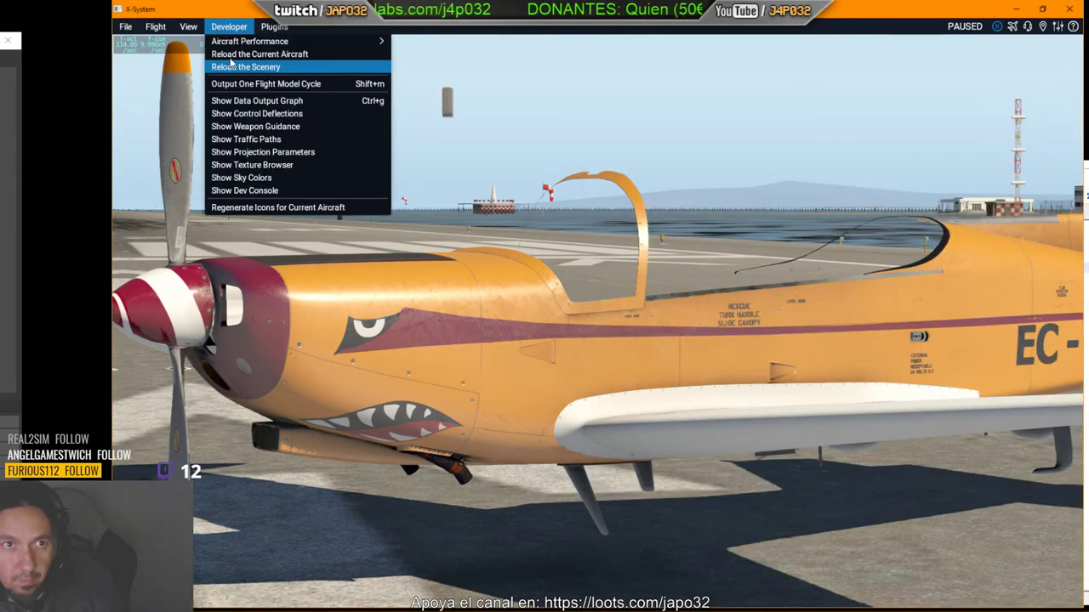
left_click(255, 54)
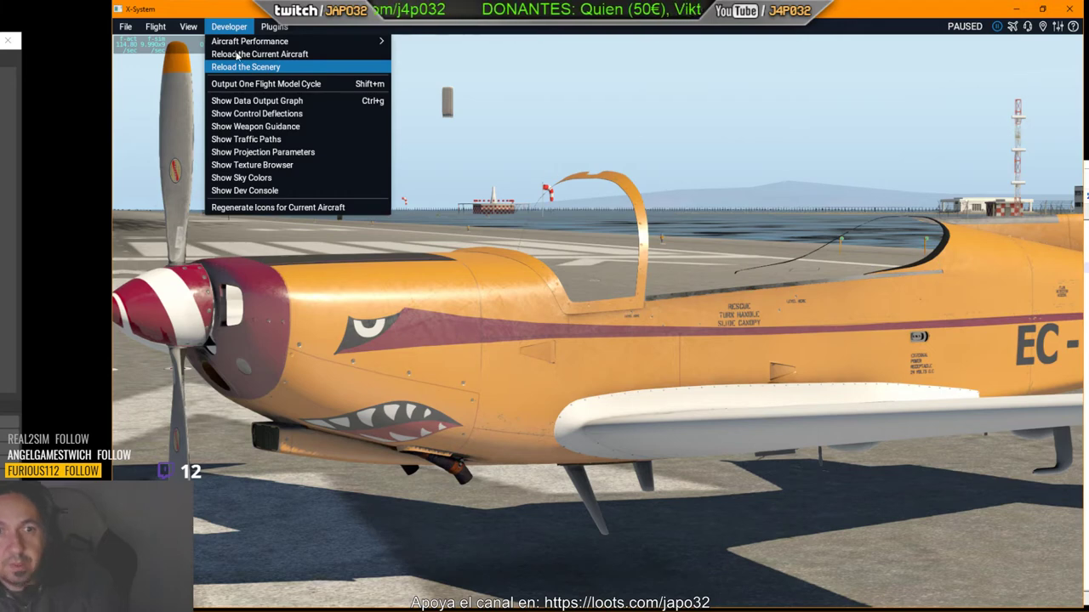
left_click(227, 28)
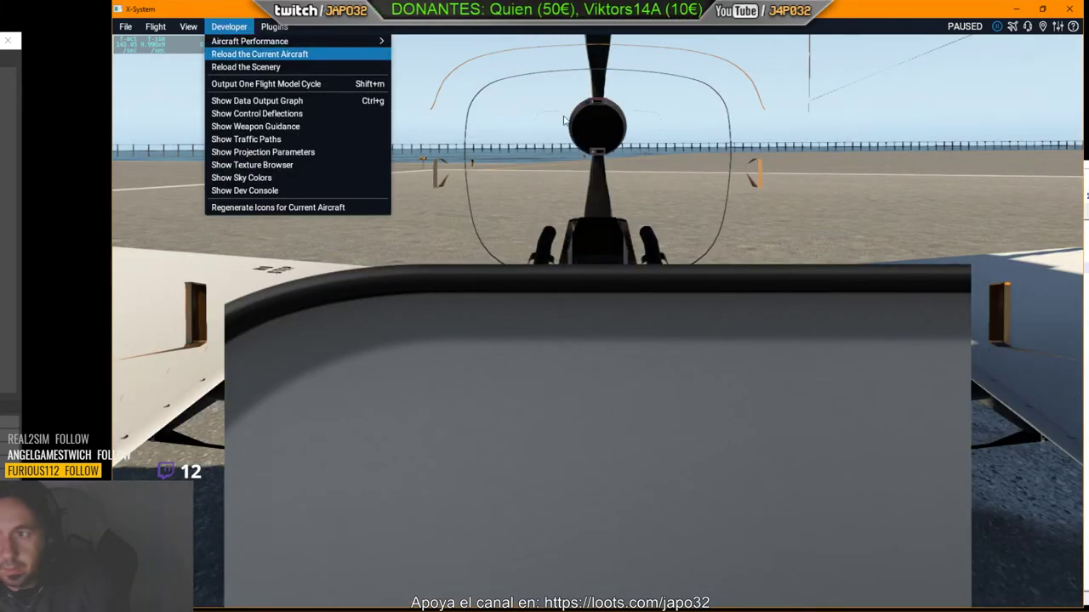
left_click(228, 51)
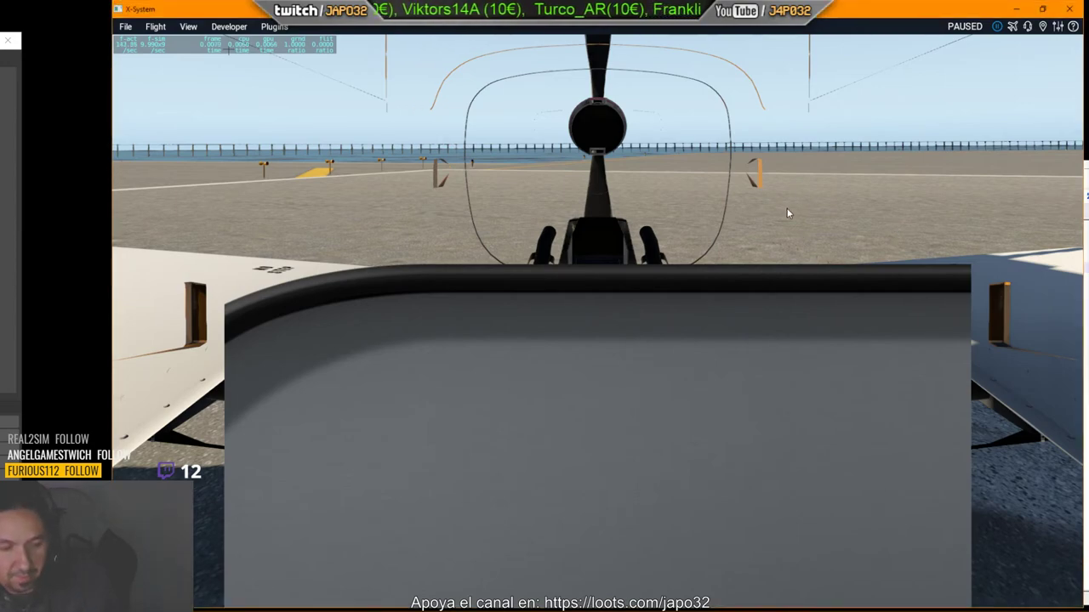
key("shift+4")
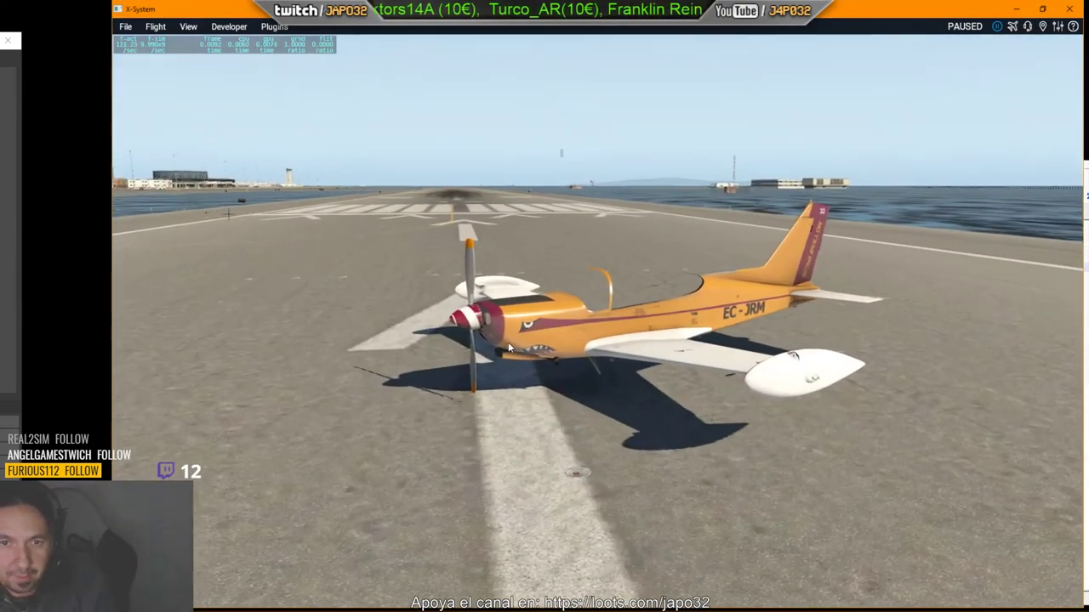
scroll(508, 342, "up", 5)
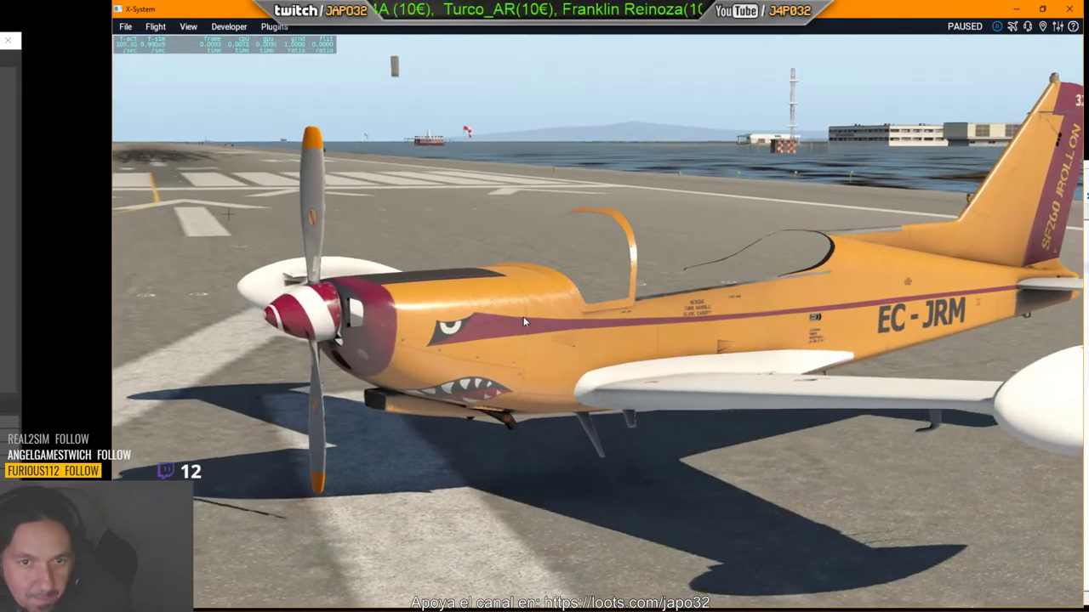
scroll(512, 316, "up", 4)
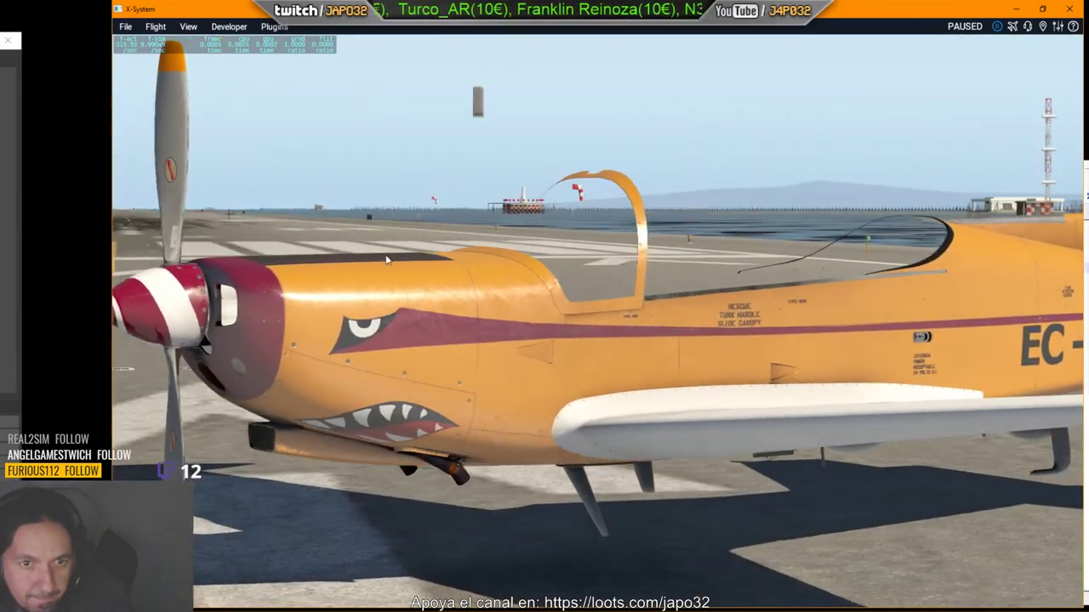
left_click_drag(386, 260, 417, 285)
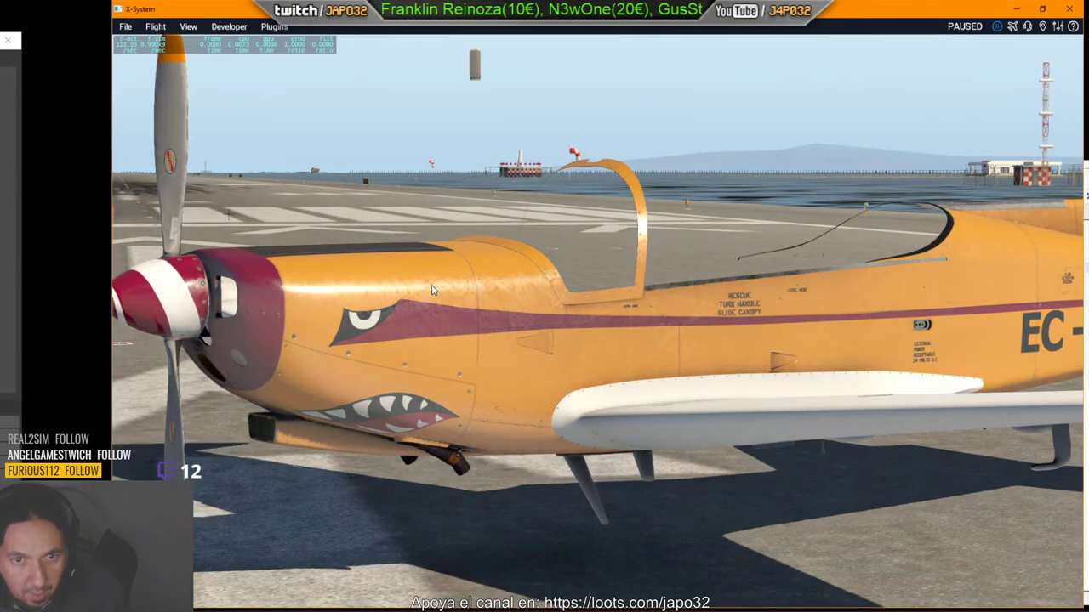
key("alt+Tab")
Compare the Substance Painter render with X-Plane, orbiting around the nose and side.
key("alt+Tab")
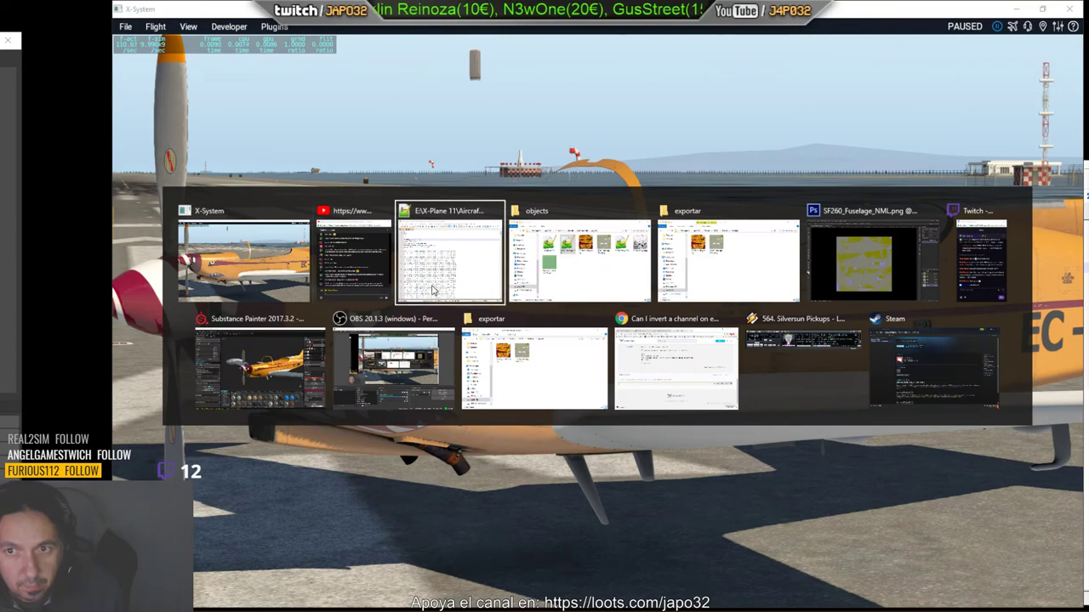
key("alt+Tab")
key("alt+Tab")
key("alt+Tab")
key("alt+Tab")
key("alt+Tab")
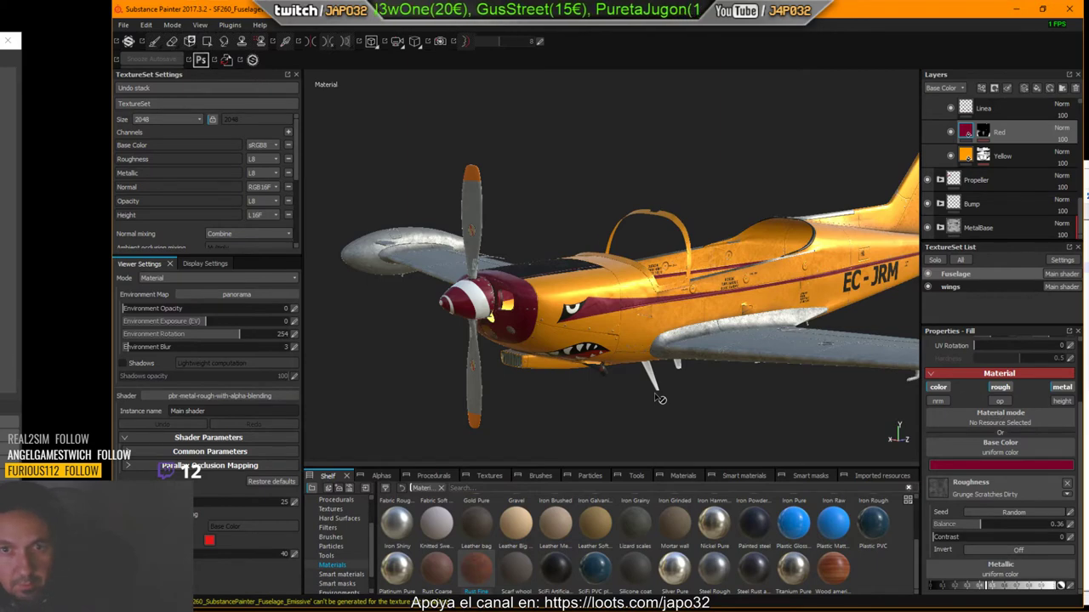
key("alt+Tab")
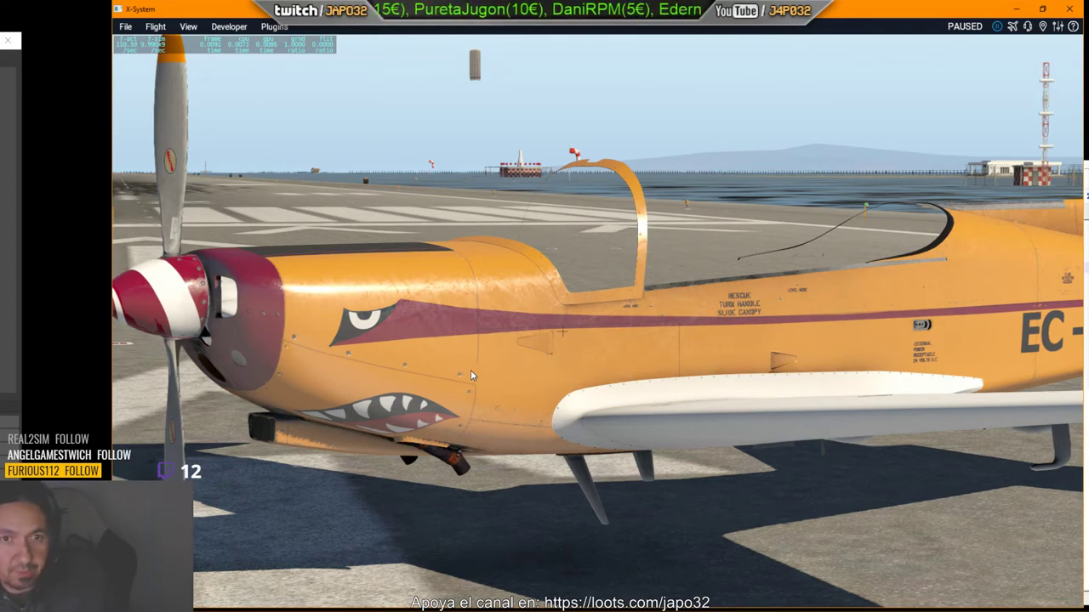
mouse_move(489, 375)
right_mouse_down()
mouse_move(611, 355)
mouse_move(336, 378)
right_mouse_up()
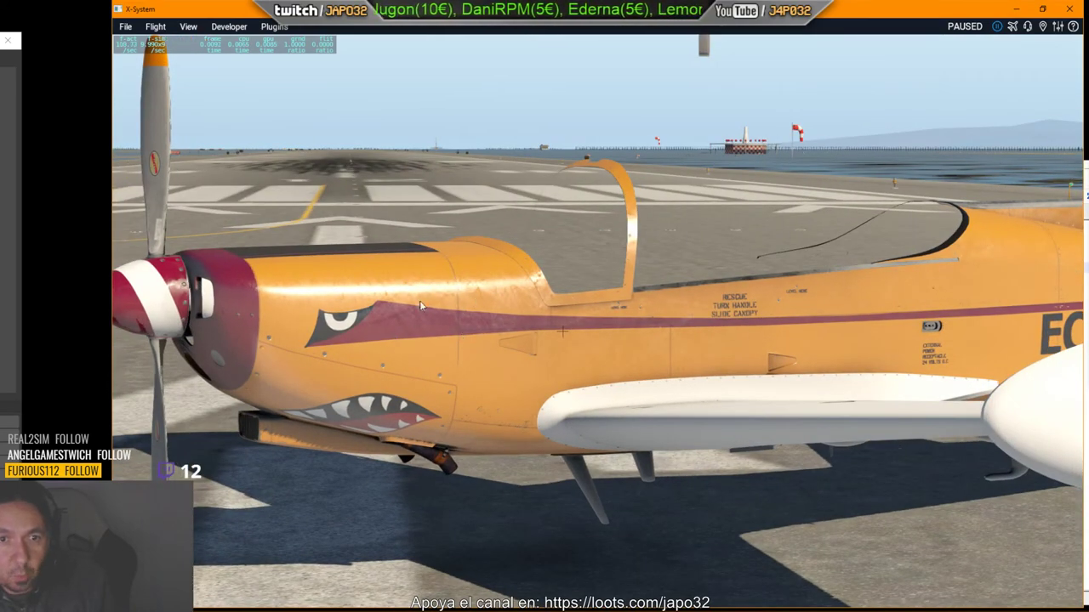
mouse_move(677, 380)
right_mouse_down()
mouse_move(825, 337)
mouse_move(270, 348)
right_mouse_up()
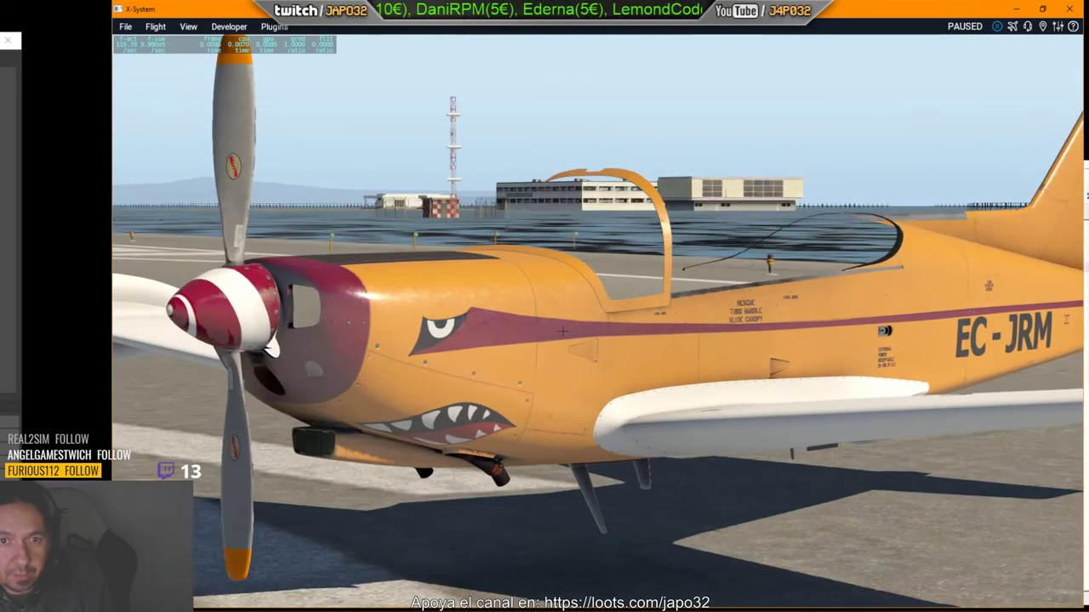
right_click_drag(1017, 340, 602, 357)
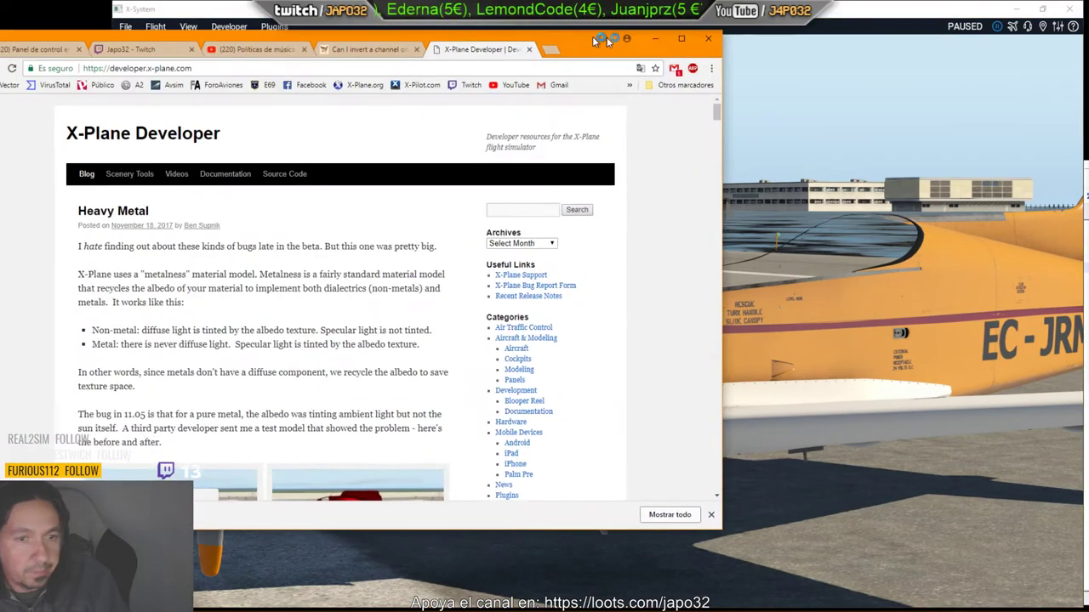
View the blog's two helicopter before-and-after lighting images enlarged in the lightbox.
left_click_drag(595, 38, 849, 68)
scroll(425, 262, "down", 3)
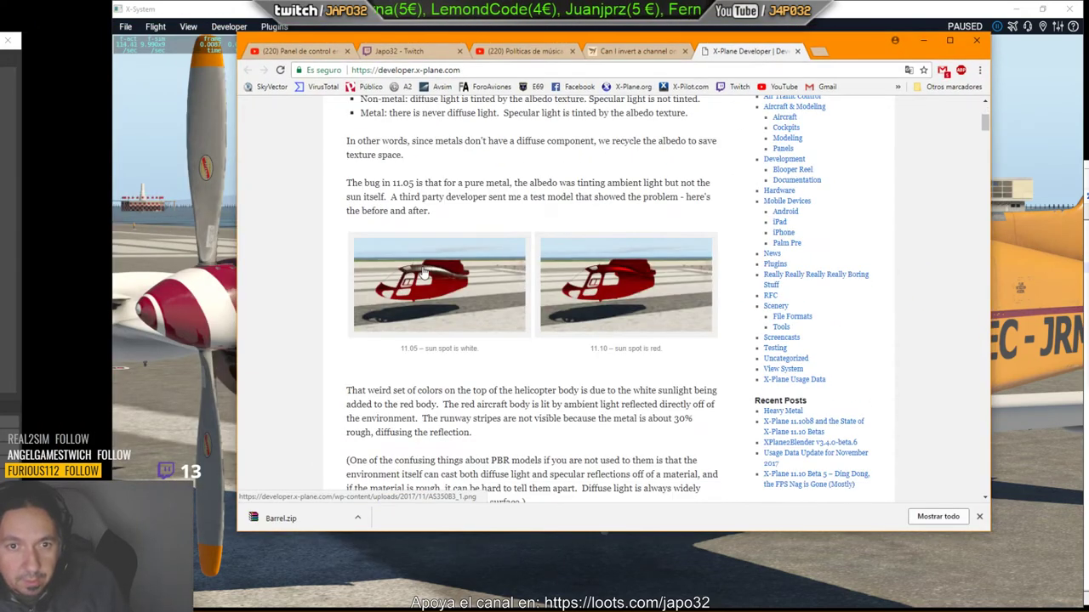
left_click(473, 284)
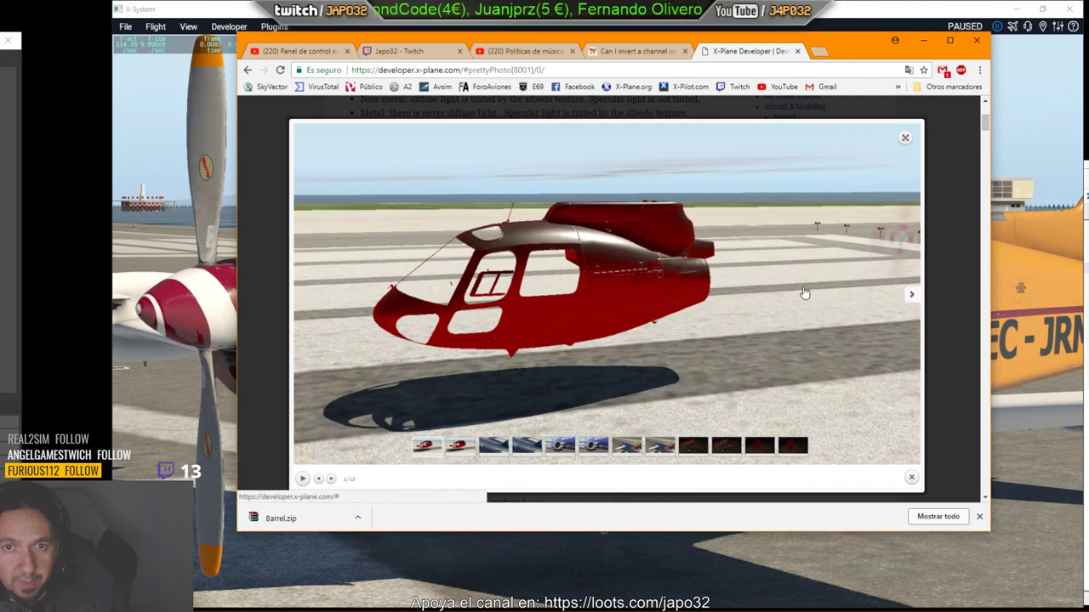
left_click(911, 297)
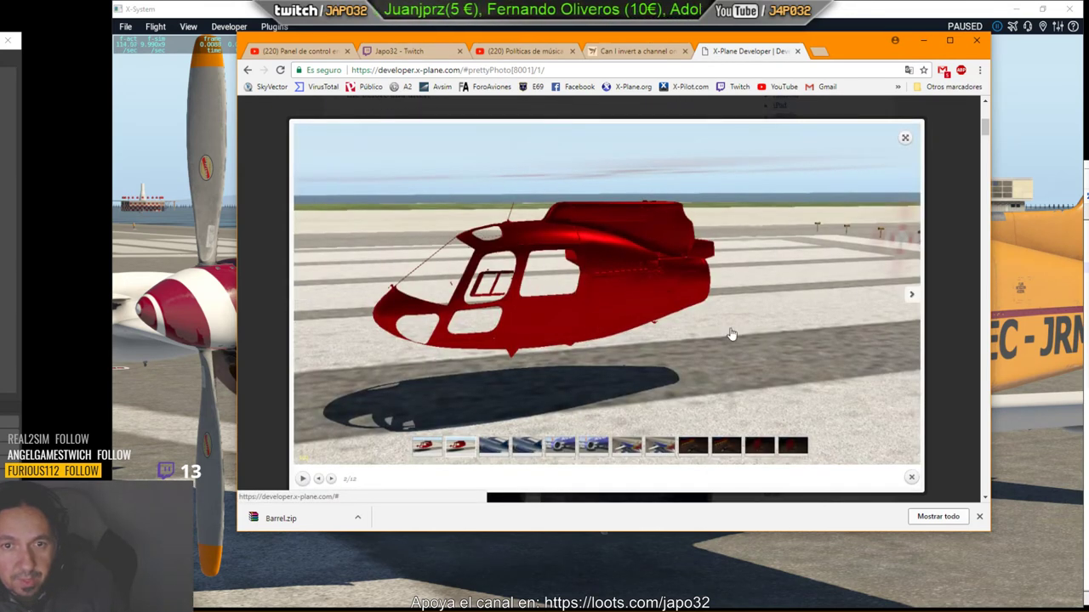
scroll(748, 339, "down", 3)
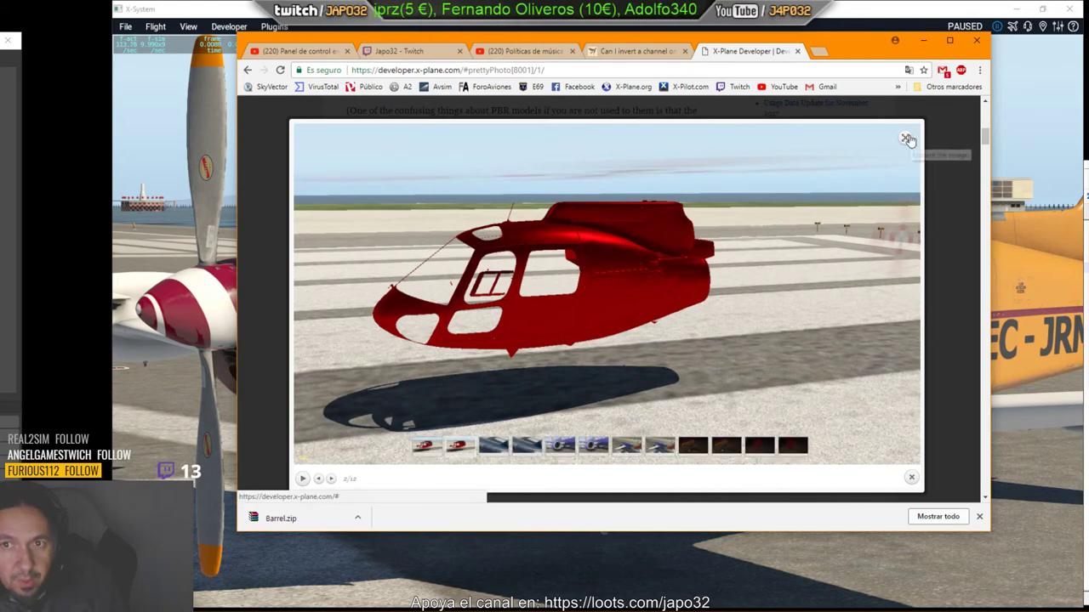
left_click(951, 126)
Scroll to the 737 comparison images, then minimize Chrome.
scroll(950, 168, "down", 3)
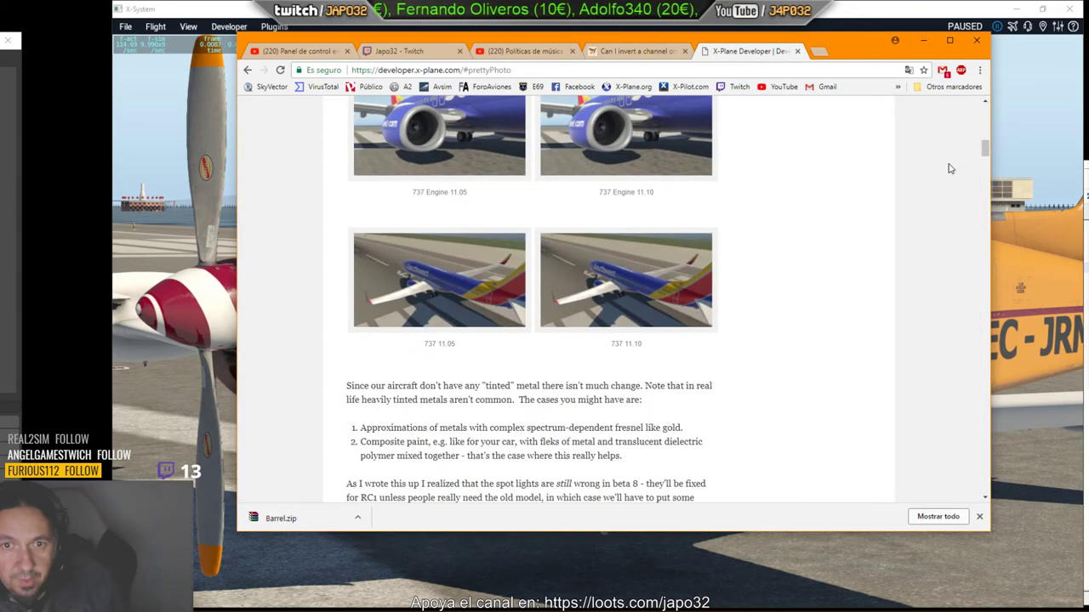
scroll(859, 246, "down", 4)
scroll(850, 221, "up", 2)
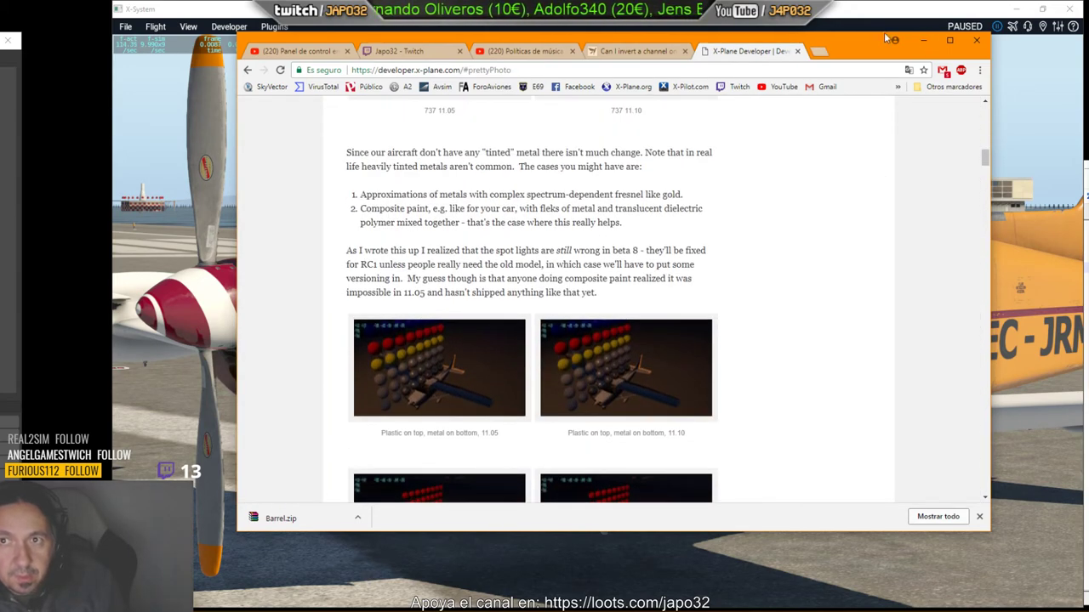
left_click(928, 45)
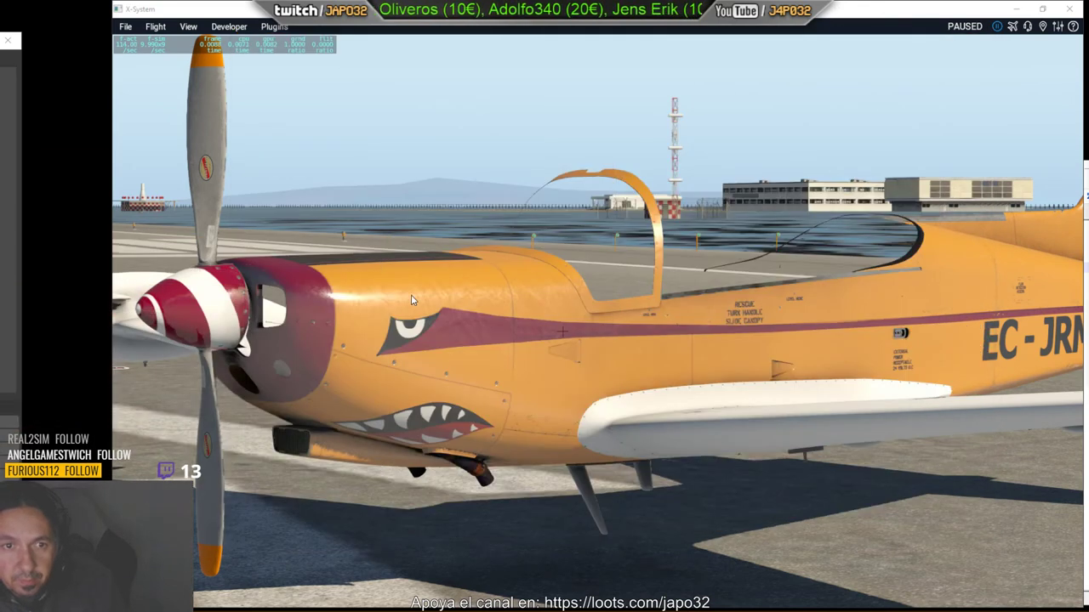
In Substance Painter, rotate the environment lighting to 248 and orbit under the SF260's nose.
key("alt+Tab")
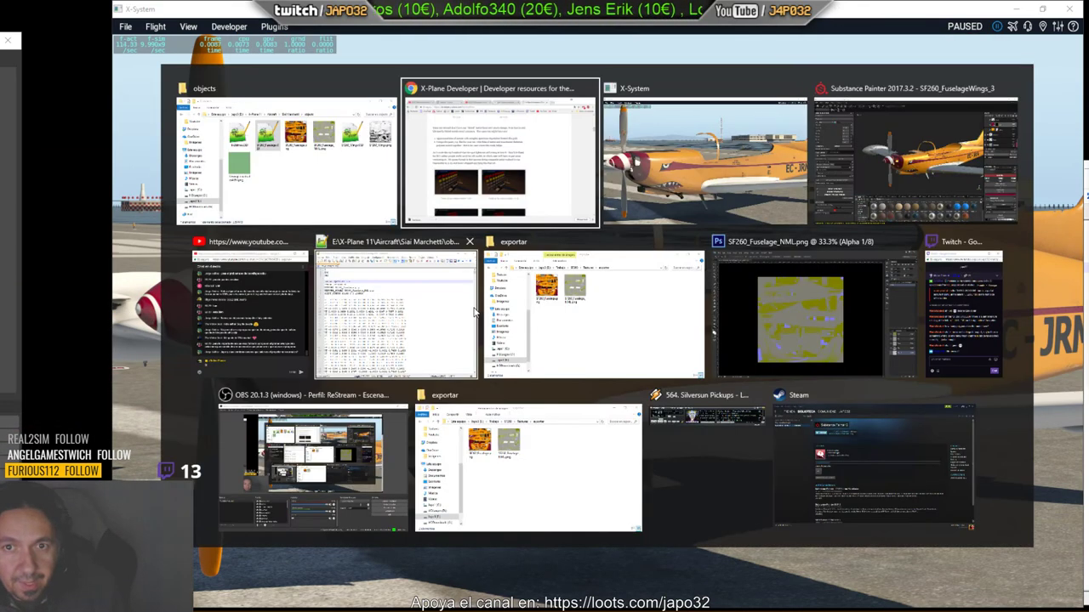
key("Tab")
key("Tab")
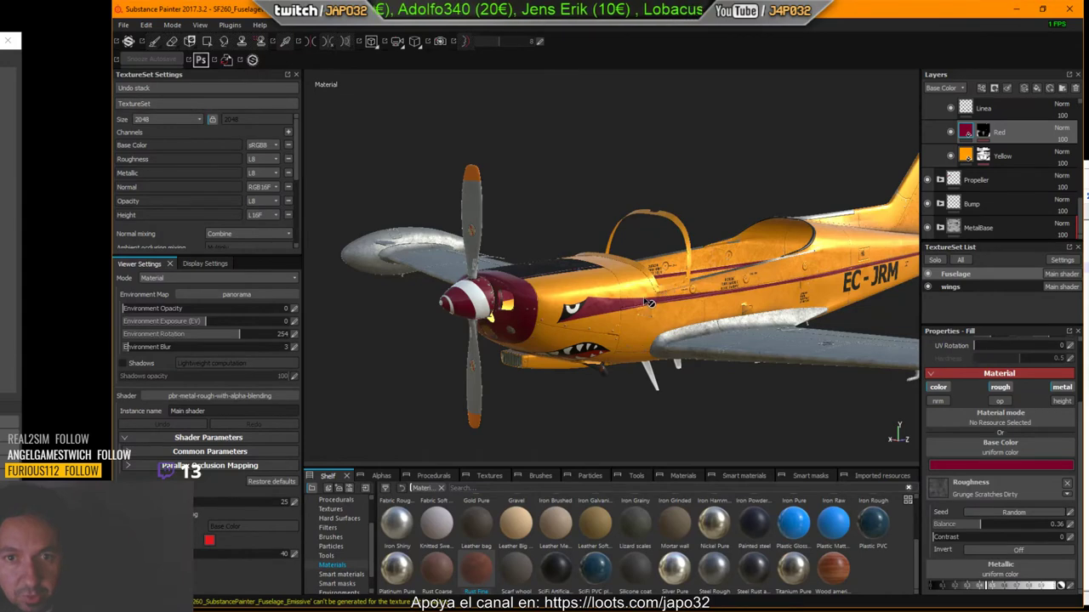
right_click_drag(648, 302, 640, 295, "shift")
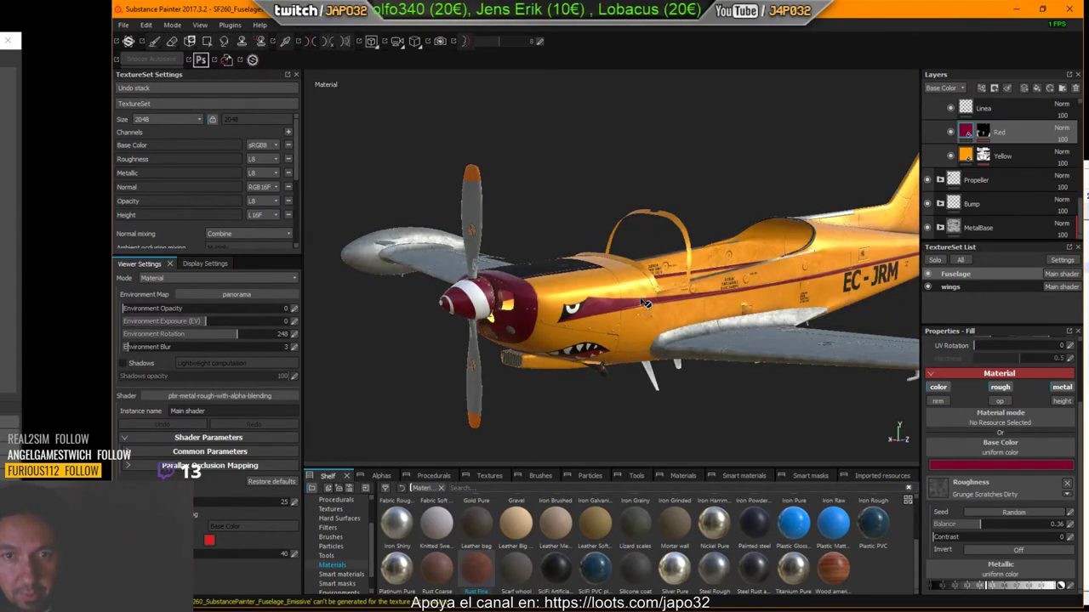
mouse_move(645, 303)
left_mouse_down("alt")
mouse_move(638, 274)
mouse_move(702, 227)
mouse_move(770, 218)
mouse_move(807, 233)
mouse_move(602, 311)
left_mouse_up("alt")
key("alt+Tab")
key("alt+Tab")
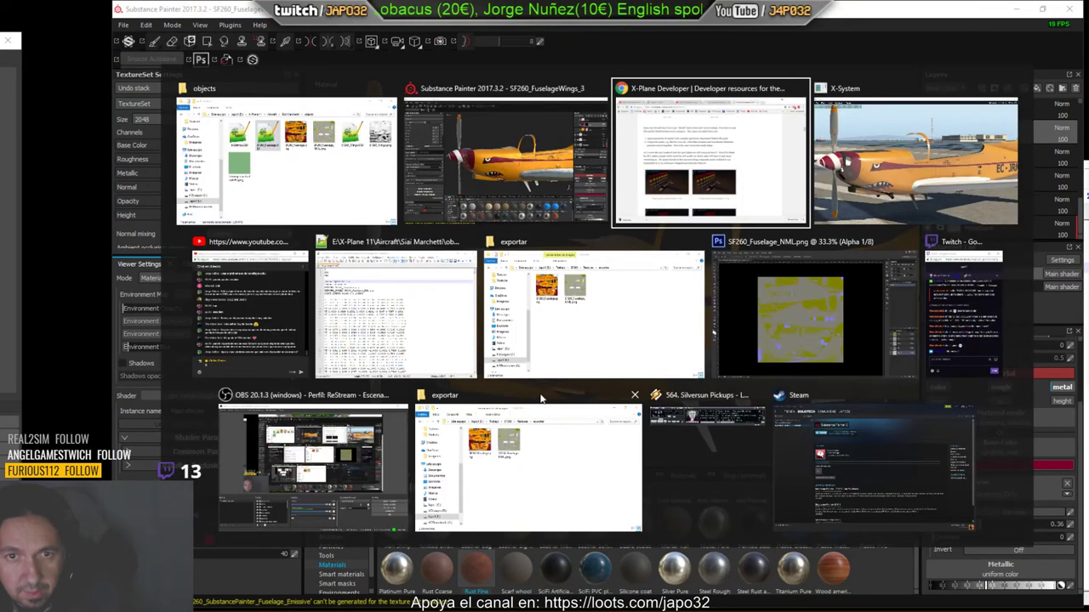
key("alt+Tab")
key("alt+Tab")
key("alt+Tab")
key("alt+Tab")
key("alt+Tab")
key("alt+Tab")
key("alt+Tab")
key("alt+Tab")
key("alt+Tab")
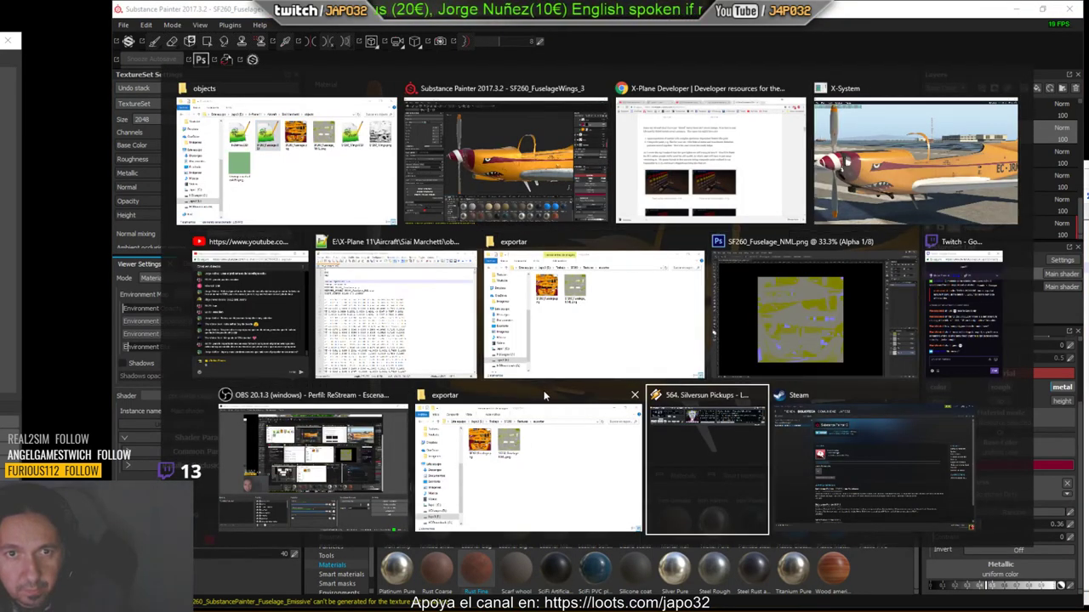
key("alt+Tab")
key("alt+Tab")
key("alt+Tab")
key("alt+Tab")
key("alt+Tab")
key("alt+Tab")
key("alt+Tab")
key("alt+Tab")
key("alt+Tab")
key("alt+Tab")
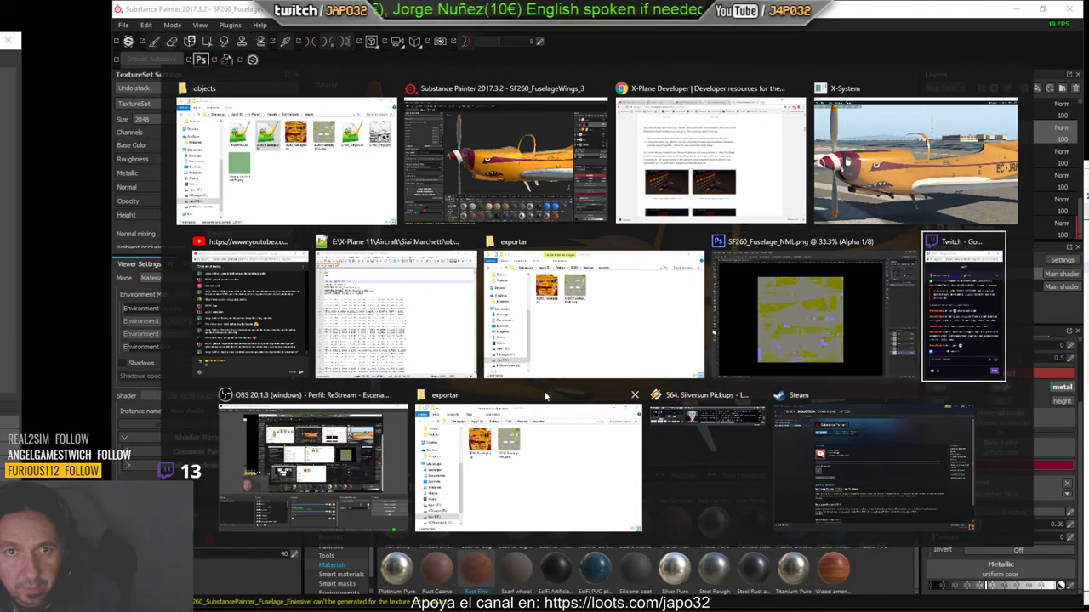
key("alt+Tab")
key("alt+Tab")
key("alt+Tab")
key("alt+Tab")
key("alt+Tab")
key("alt+Tab")
key("alt+Tab")
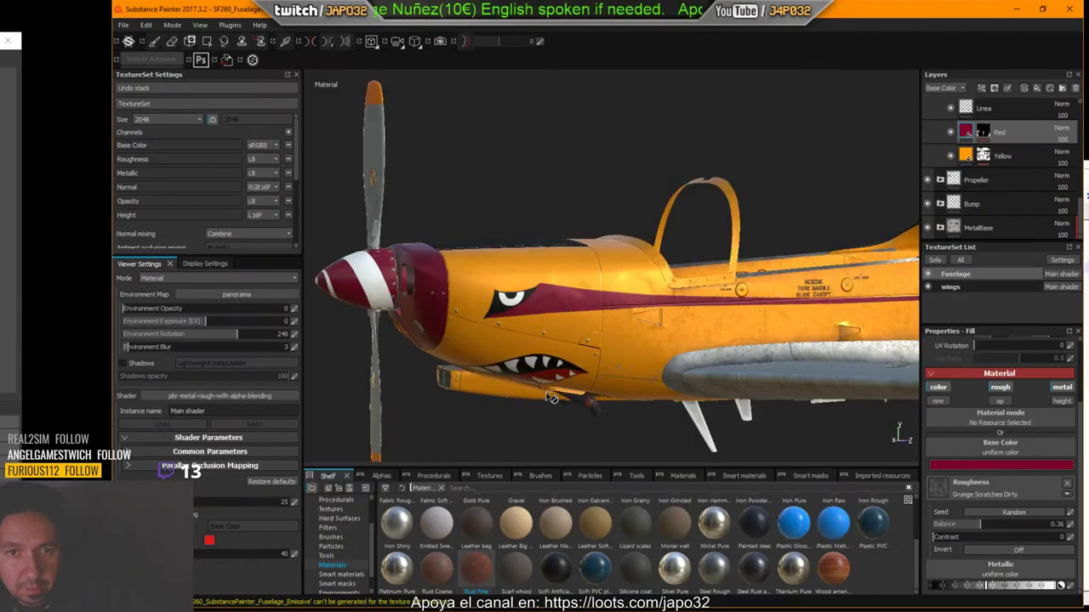
left_click_drag(579, 318, 633, 275, "alt")
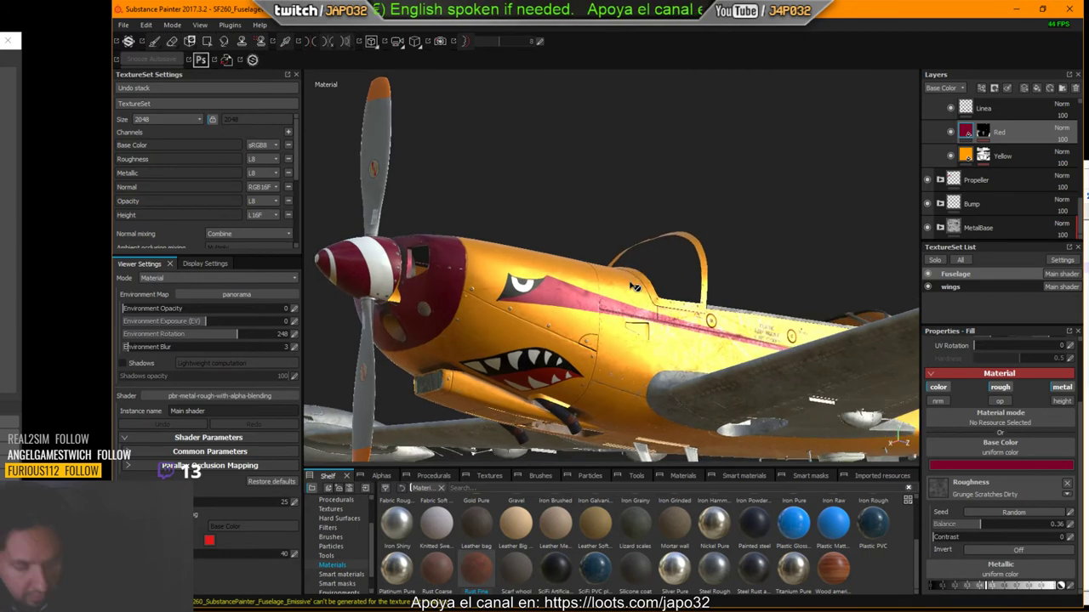
Cycle through the Base Color, Roughness and Metallic channel views, ending on Base Color.
key("c")
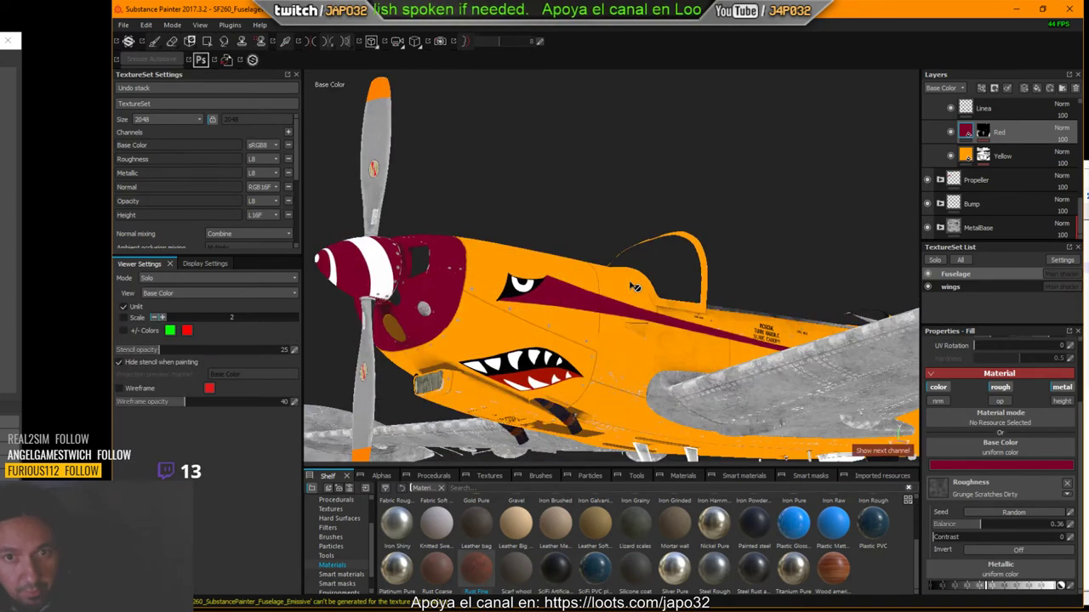
key("c")
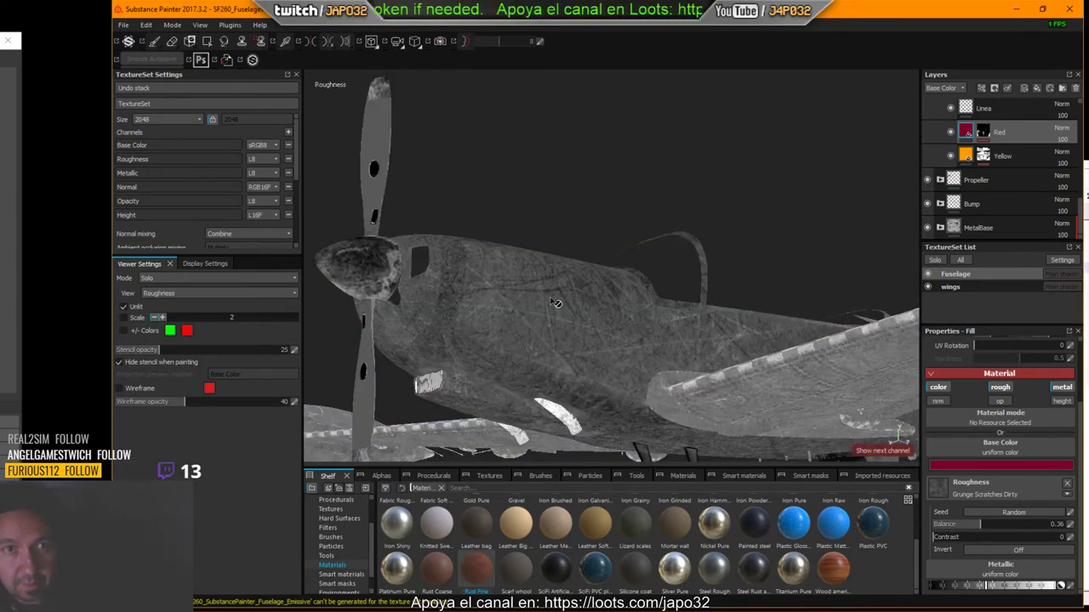
key("c")
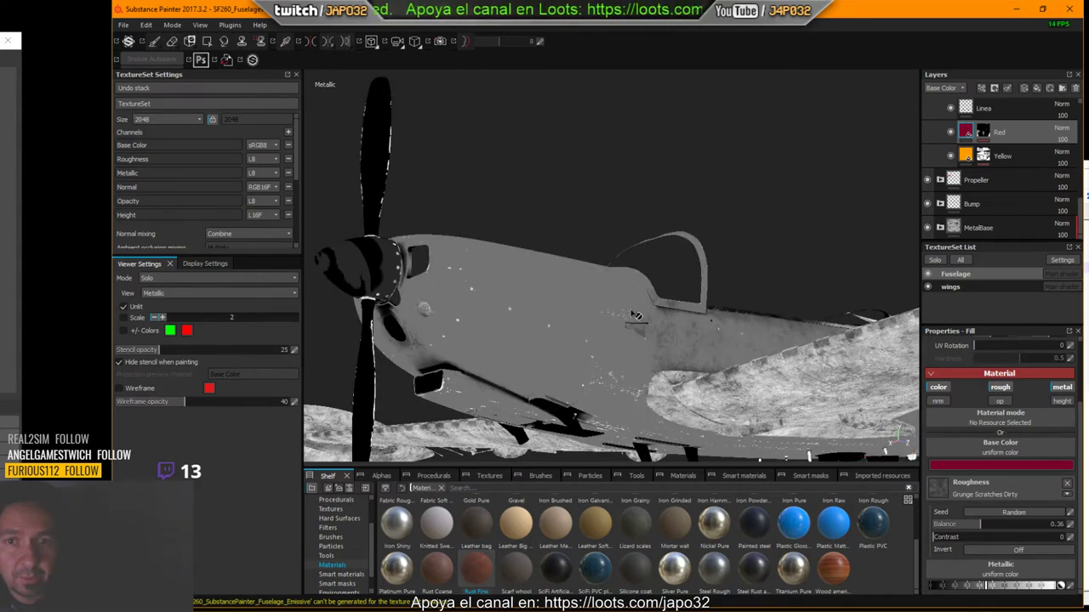
key("c")
key("c")
key("c")
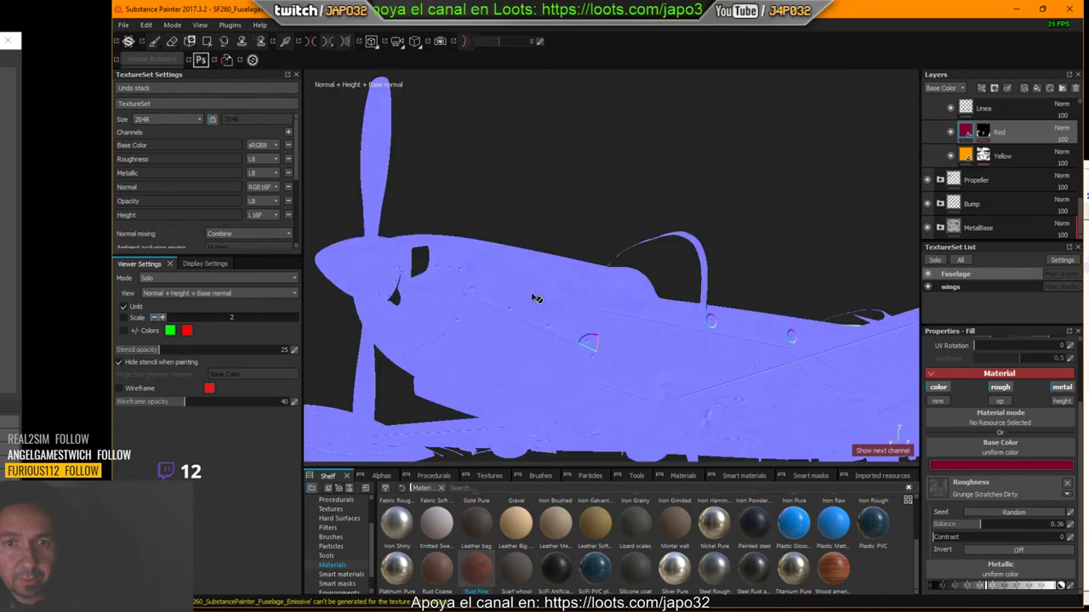
key("c")
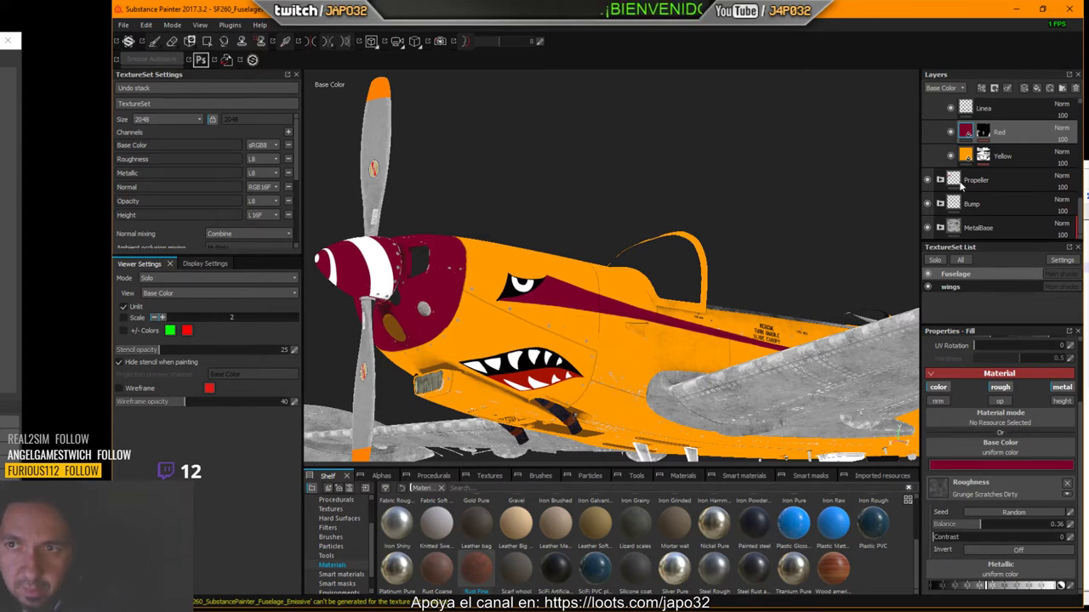
scroll(995, 179, "up", 2)
scroll(995, 179, "up", 3)
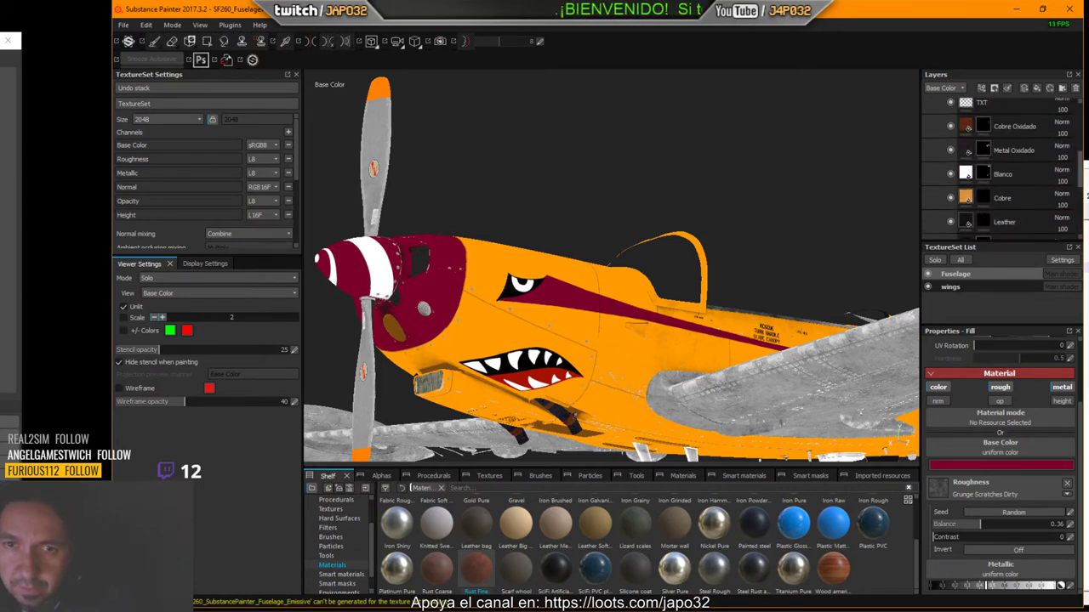
scroll(995, 170, "up", 1)
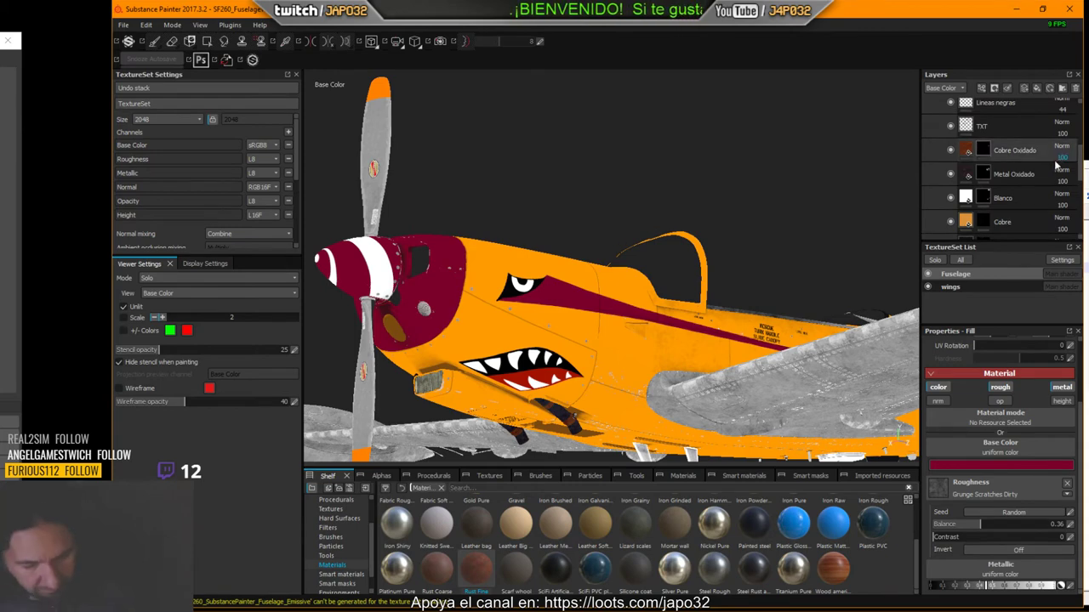
Return to the full material render and zoom in on the nose and cockpit.
key("m")
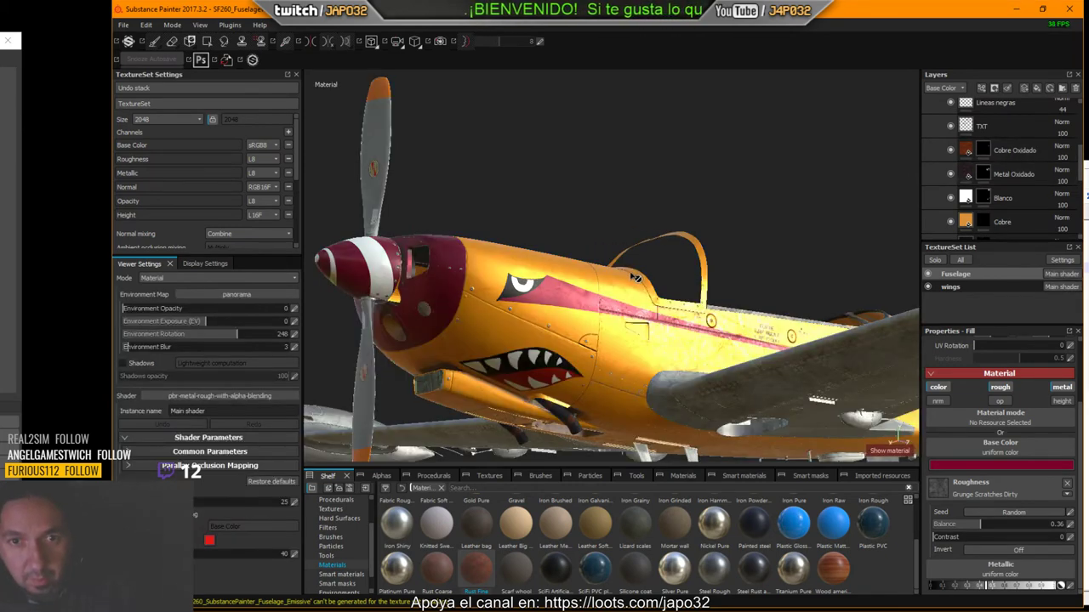
scroll(633, 278, "up", 3)
left_click_drag(651, 285, 698, 281, "alt")
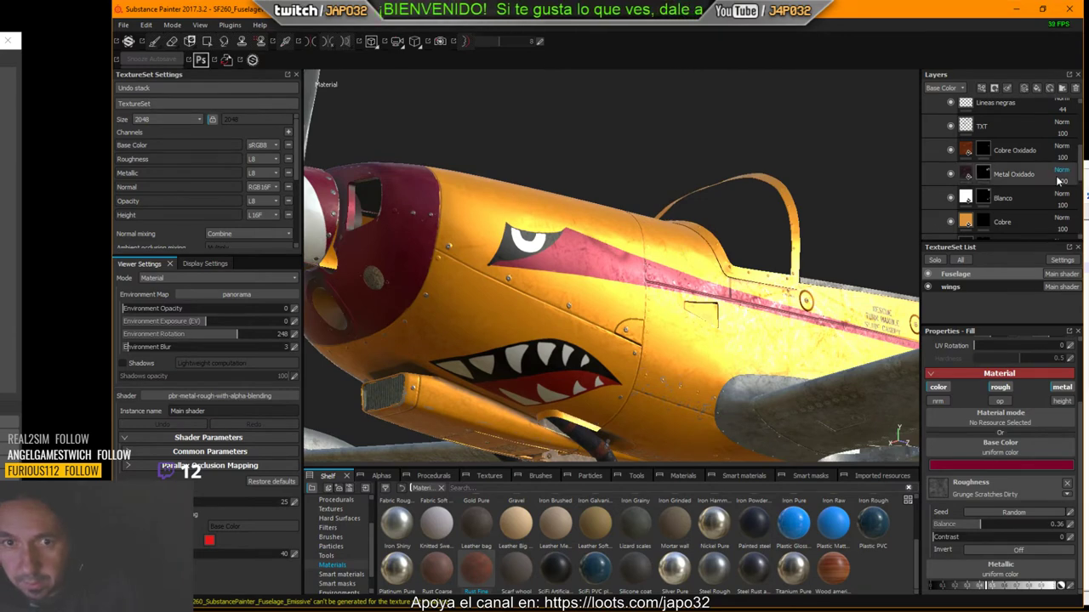
key("alt+Tab")
Back in X-Plane, orbit and zoom the external camera around the SF260's painted nose.
key("alt+Tab")
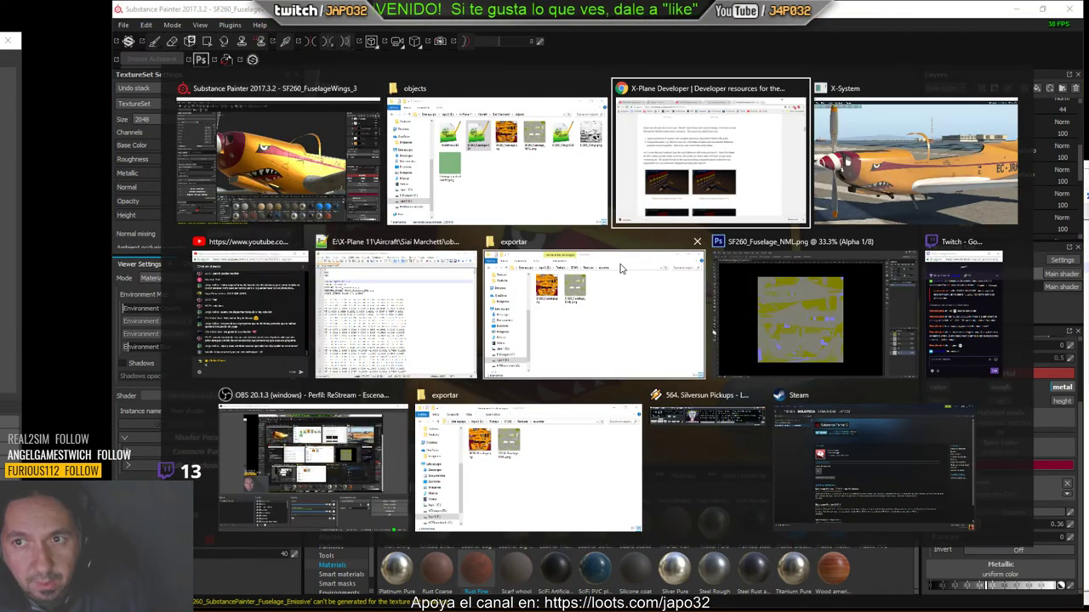
key("alt+Tab")
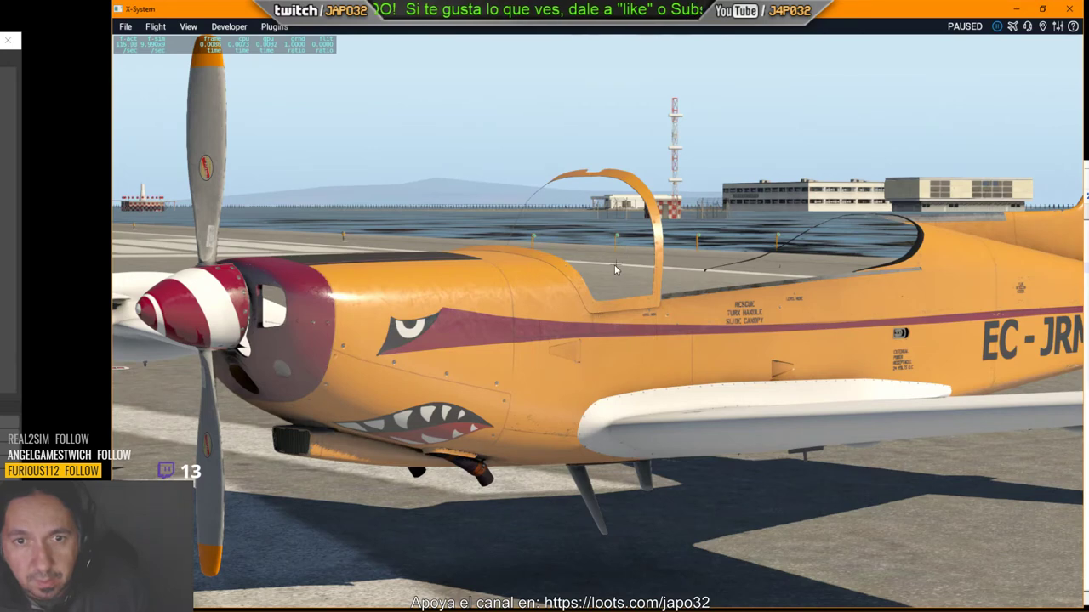
right_click_drag(619, 282, 632, 257)
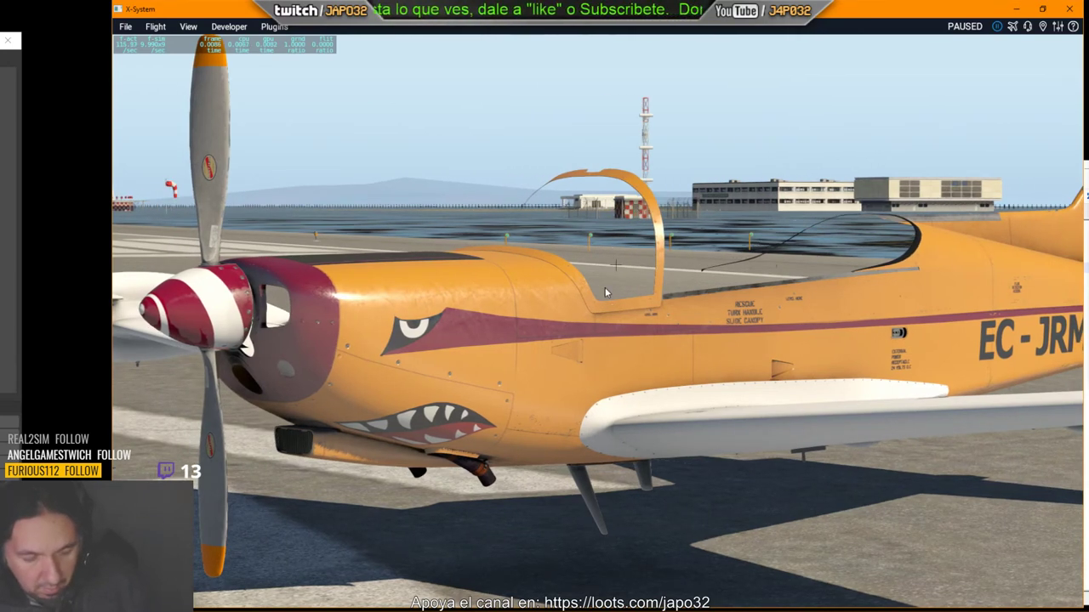
scroll(606, 293, "down", 10)
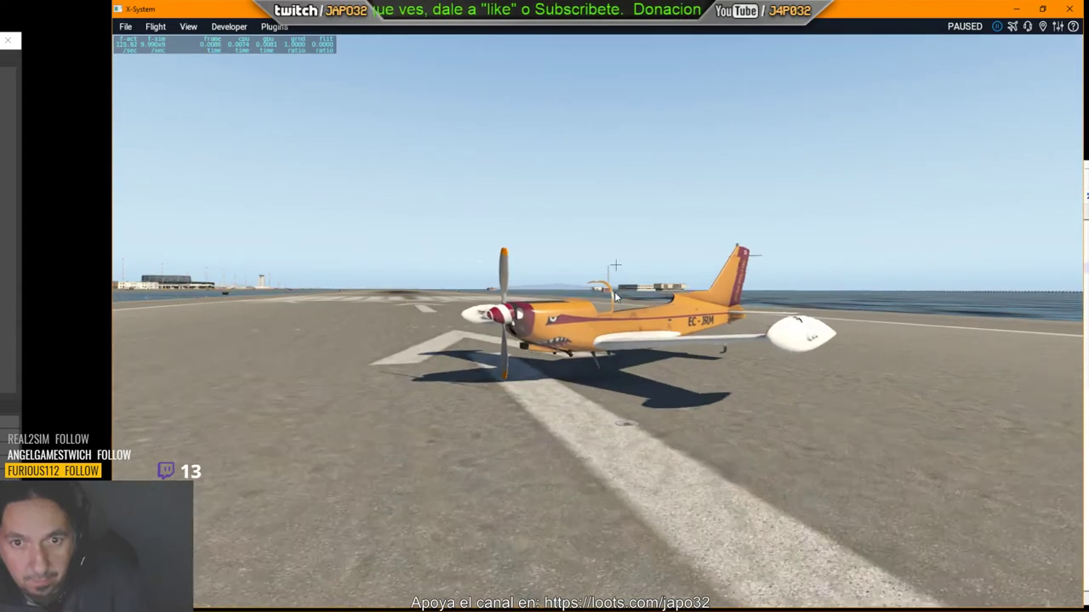
scroll(614, 298, "up", 3)
scroll(614, 306, "up", 2)
scroll(614, 308, "down", 3)
scroll(615, 313, "up", 3)
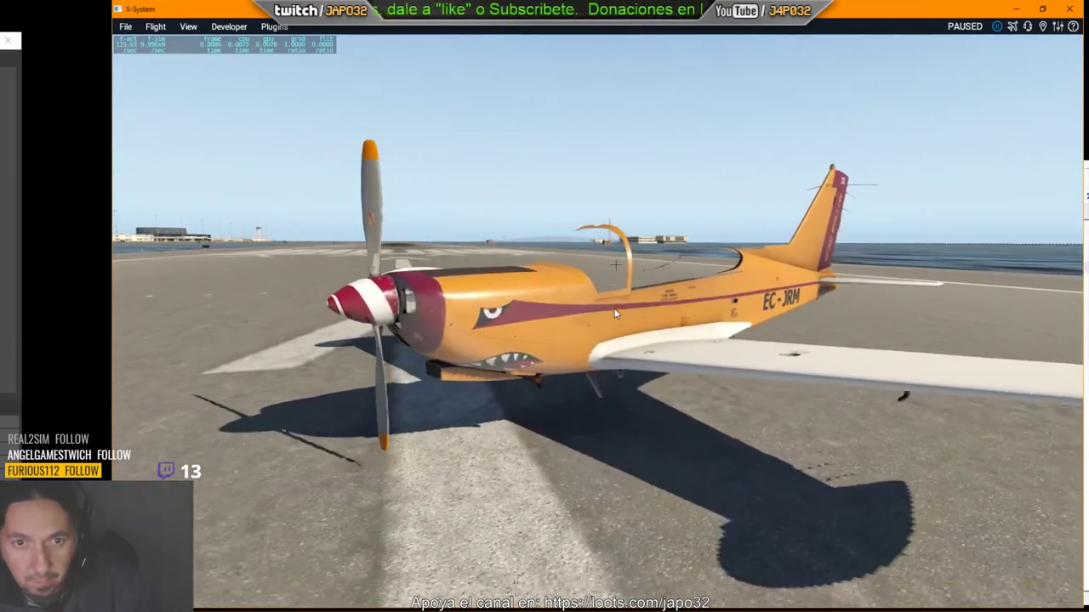
scroll(616, 314, "down", 2)
Switch to the underside camera and orbit around the cowling before returning to Painter.
key("shift+4")
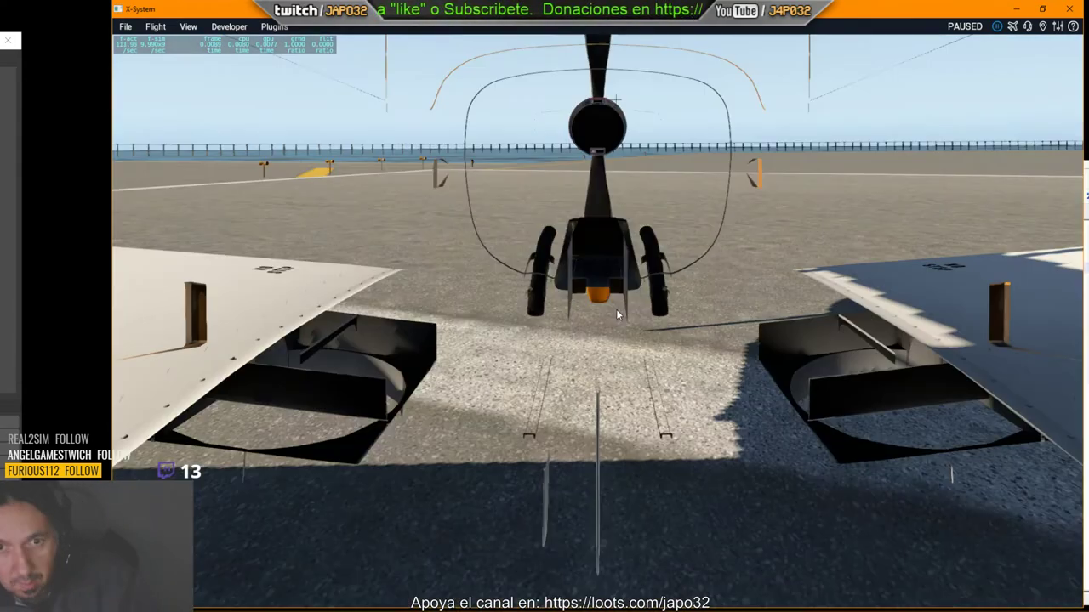
scroll(608, 318, "down", 3)
left_click_drag(618, 320, 924, 247)
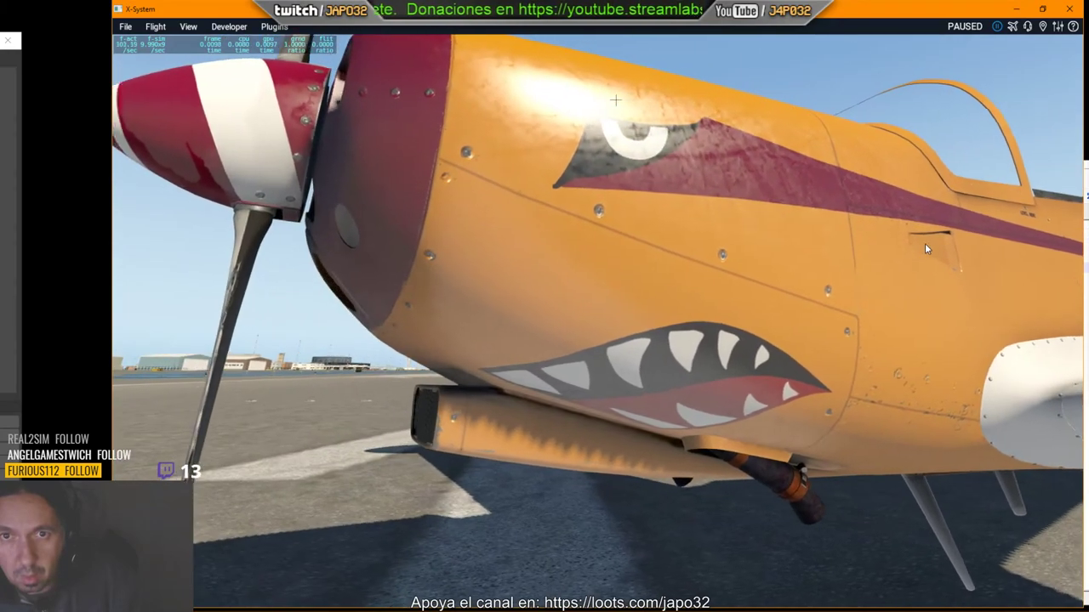
key("Left")
key("Left")
key("Left")
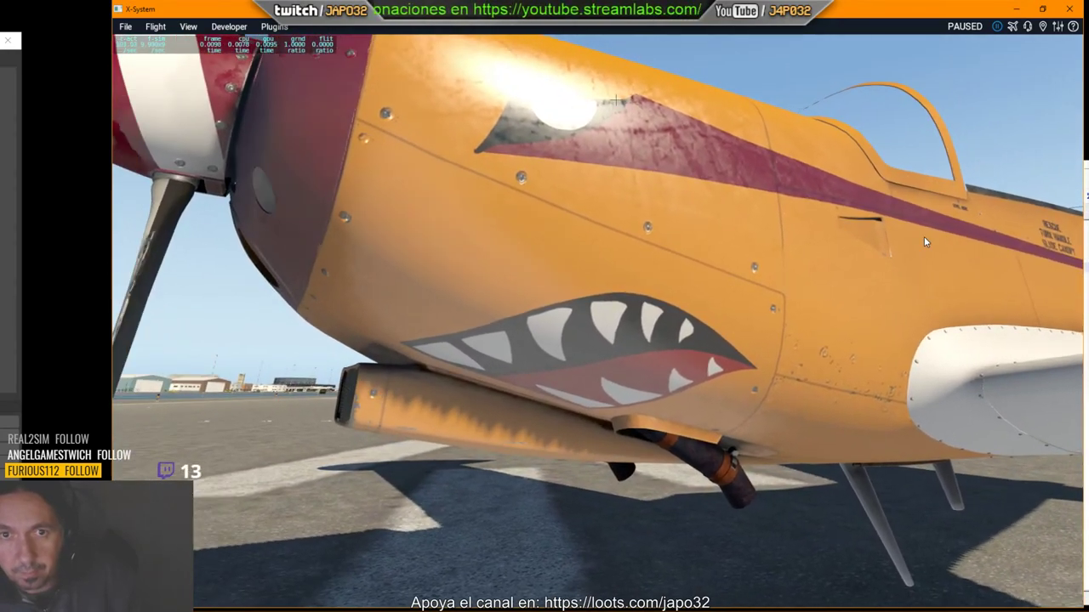
key("alt+Tab")
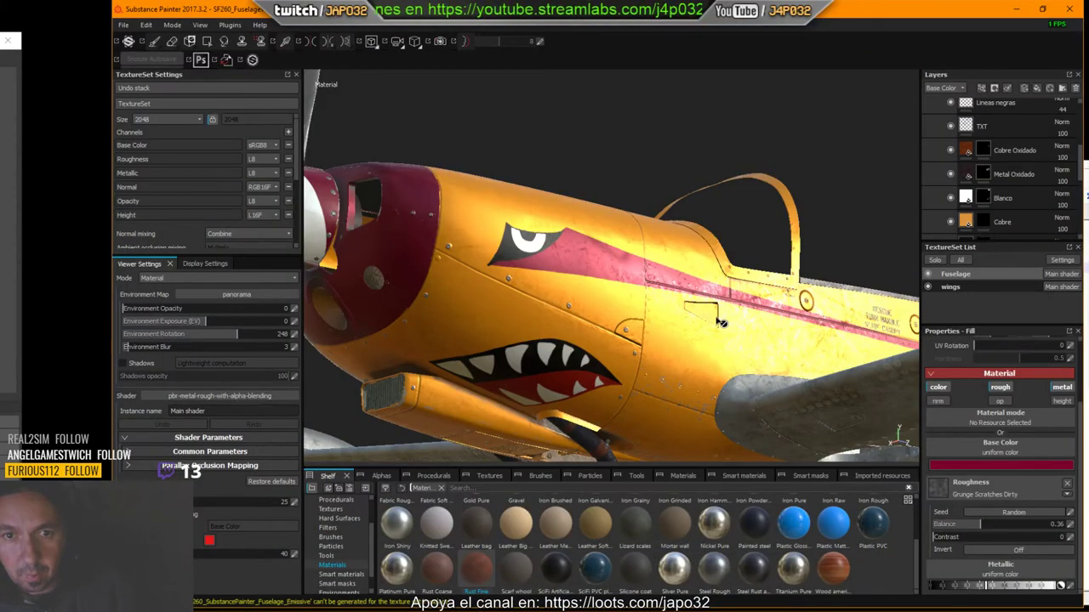
Compare the sim's nose with Painter, rotating Painter's model toward the shark mouth.
key("alt+Tab")
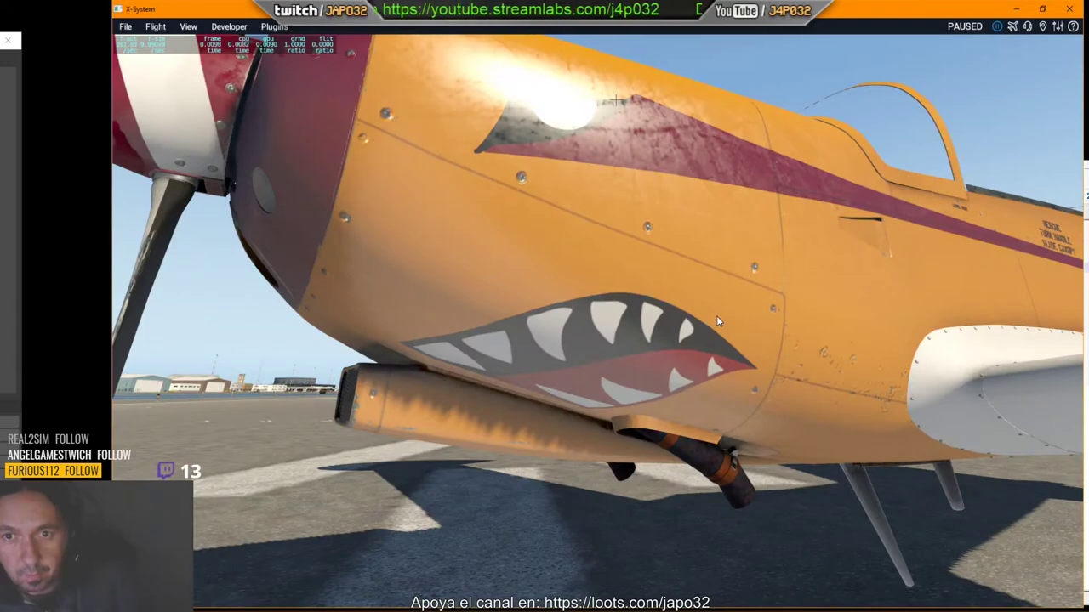
key("alt+Tab")
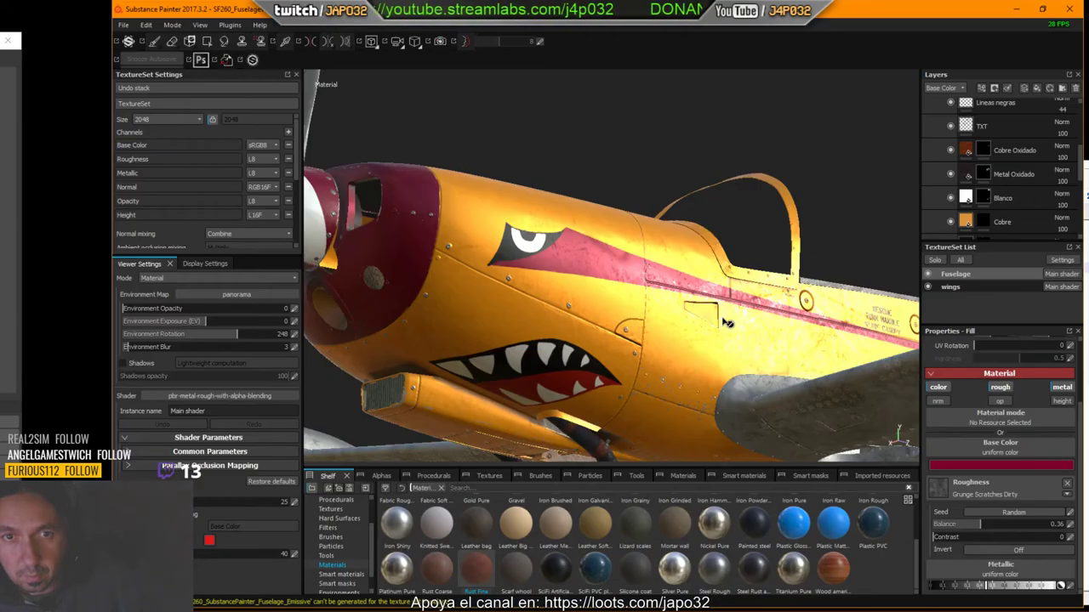
left_click_drag(697, 318, 672, 332, "alt")
scroll(663, 340, "up", 3)
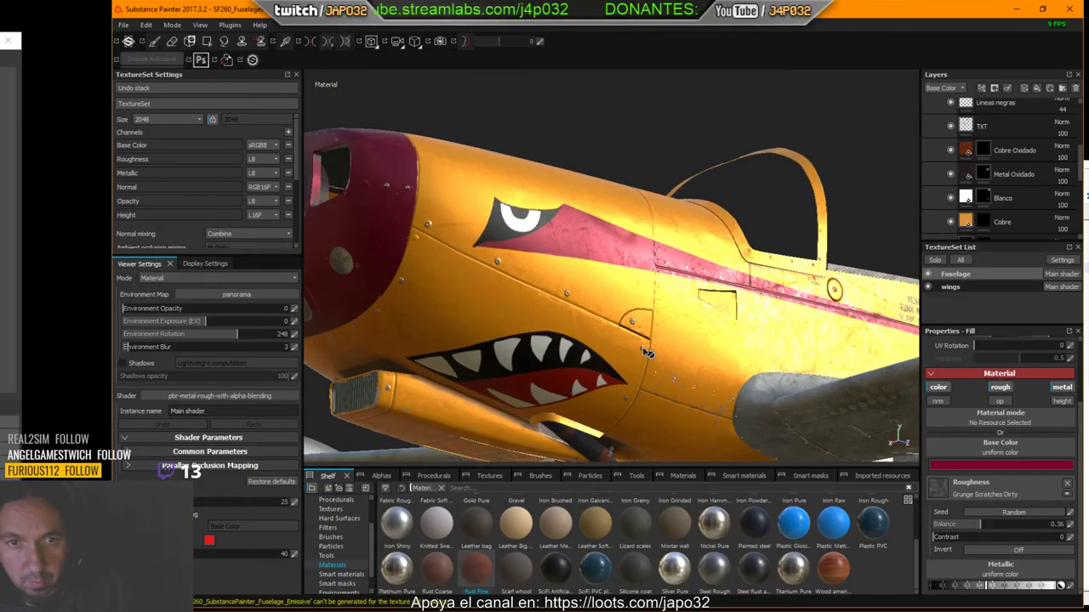
scroll(647, 347, "up", 3)
In X-Plane, swing the camera side-on and close in on the nose and wing root.
key("alt+Tab")
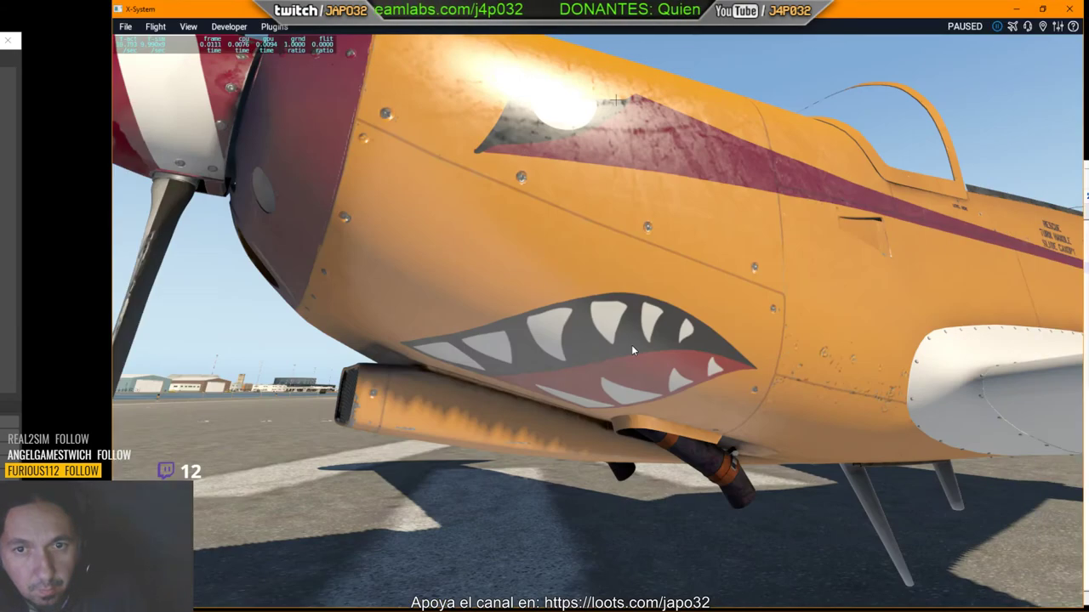
key("Left")
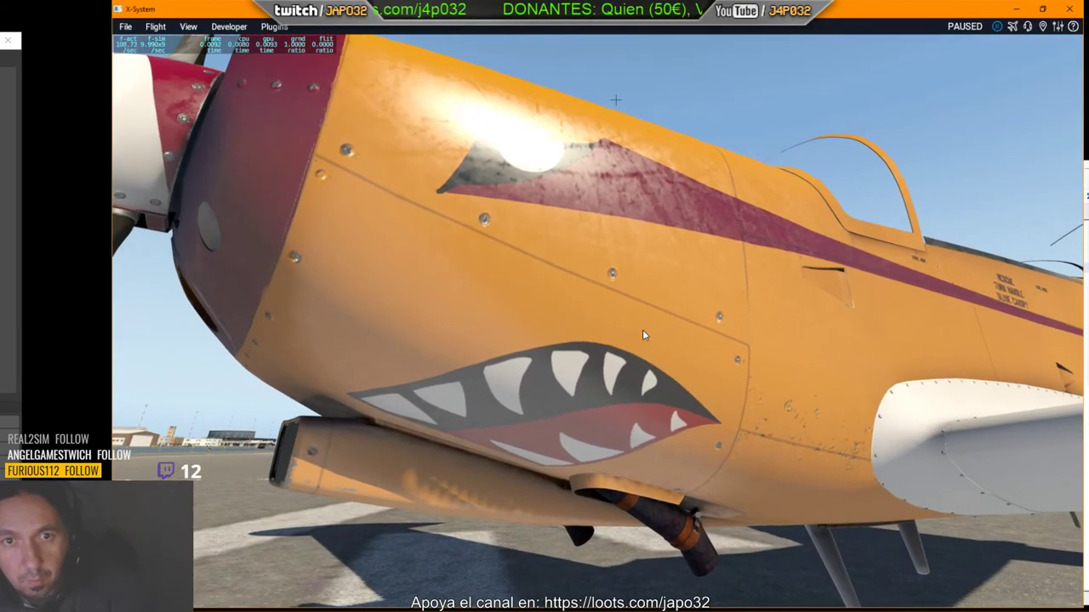
key("Left")
mouse_move(570, 339)
right_mouse_down()
mouse_move(455, 367)
mouse_move(649, 345)
mouse_move(681, 357)
right_mouse_up()
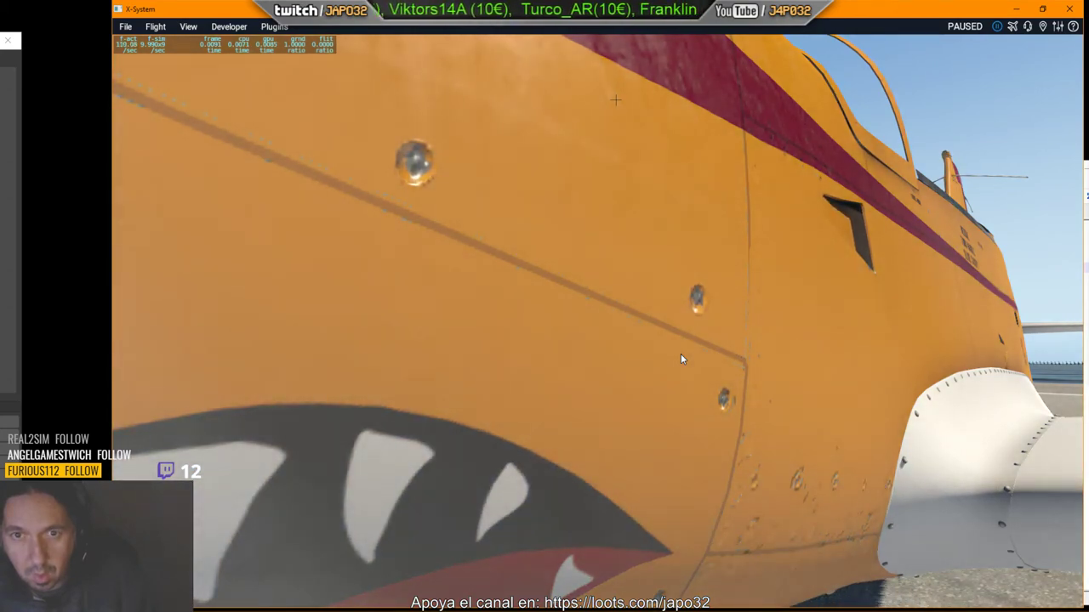
mouse_move(717, 357)
right_mouse_down()
mouse_move(802, 381)
mouse_move(729, 365)
mouse_move(663, 325)
mouse_move(981, 338)
mouse_move(848, 389)
mouse_move(900, 386)
mouse_move(850, 400)
mouse_move(726, 358)
right_mouse_up()
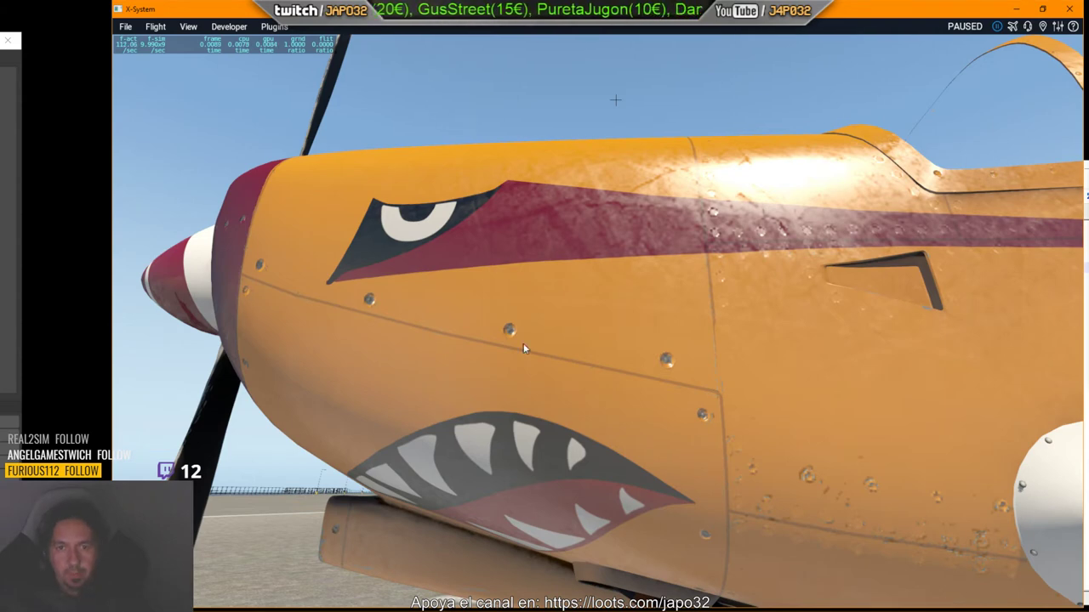
Orbit X-Plane's camera along and under the fuselage, then frame Painter's nose, shark mouth and canopy.
key("alt+Tab")
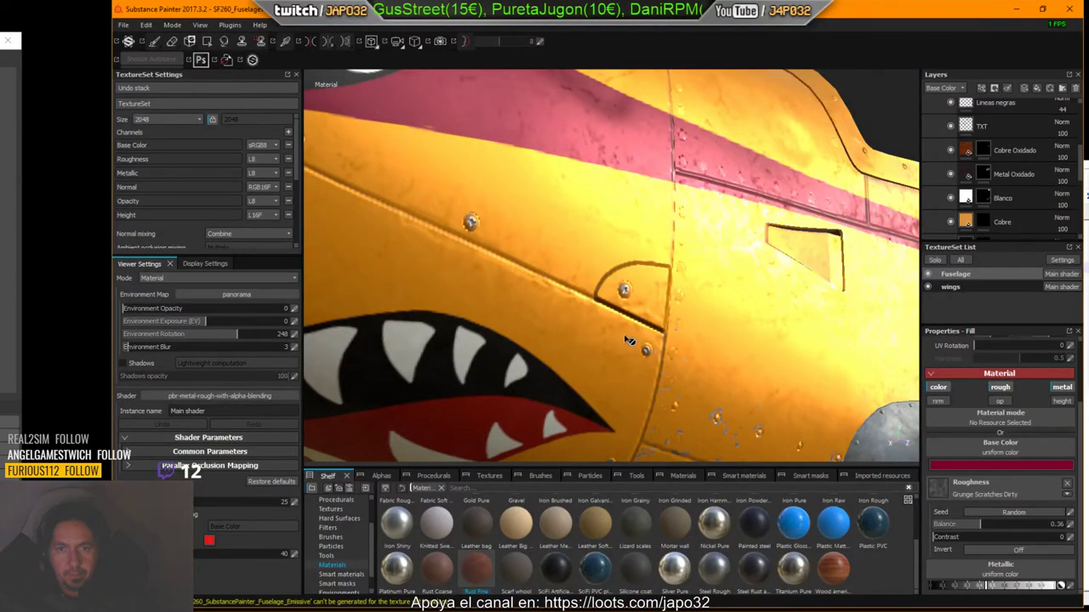
key("alt+Tab")
mouse_move(656, 373)
right_mouse_down()
mouse_move(760, 390)
mouse_move(722, 415)
right_mouse_up()
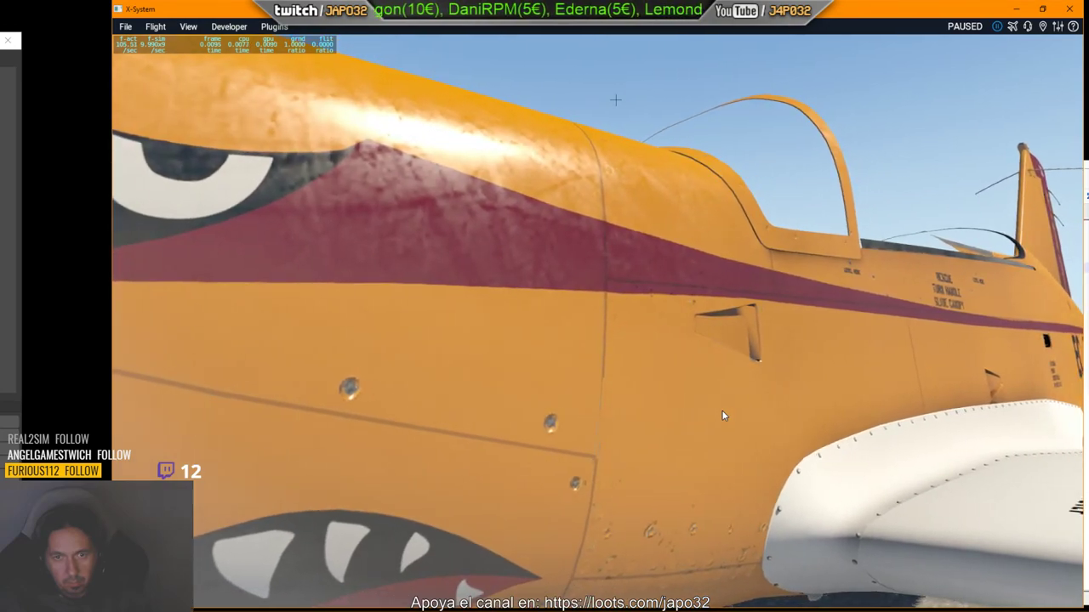
mouse_move(721, 410)
right_mouse_down()
mouse_move(474, 459)
mouse_move(486, 382)
mouse_move(610, 370)
right_mouse_up()
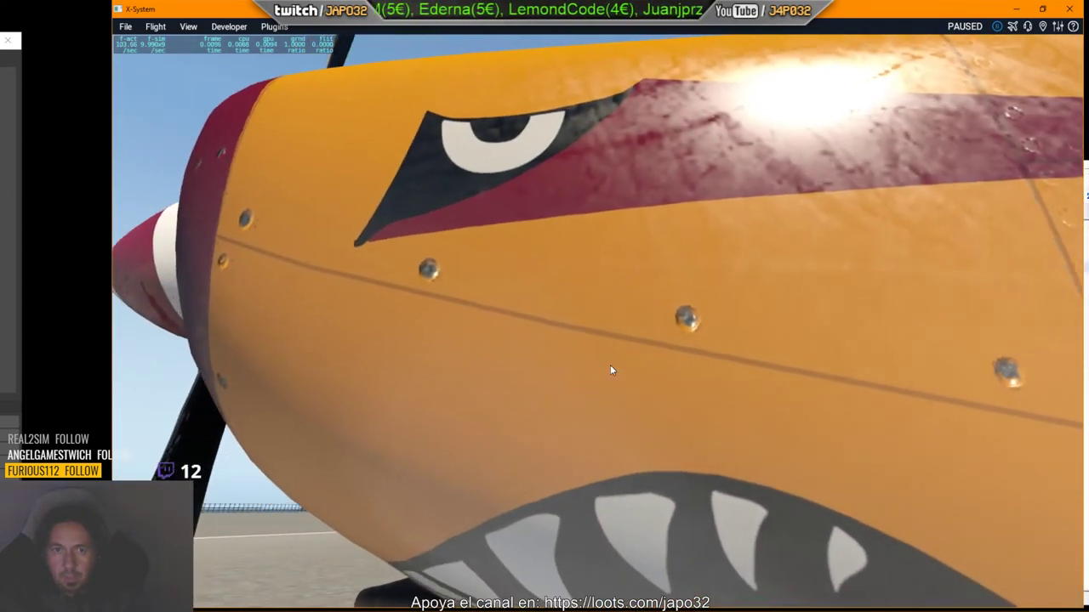
key("alt+Tab")
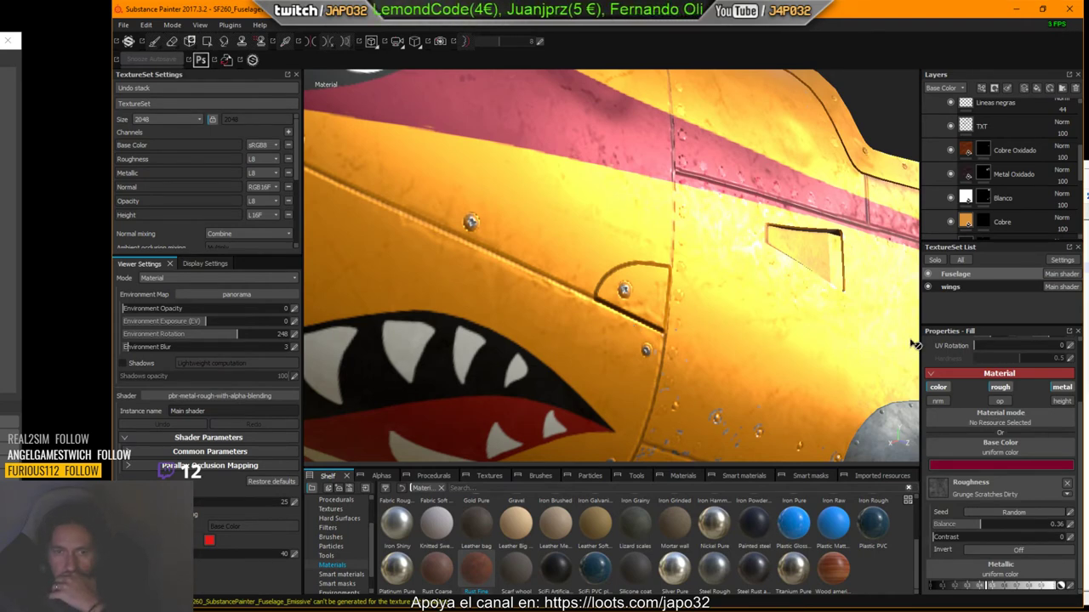
left_click_drag(636, 285, 936, 323, "alt")
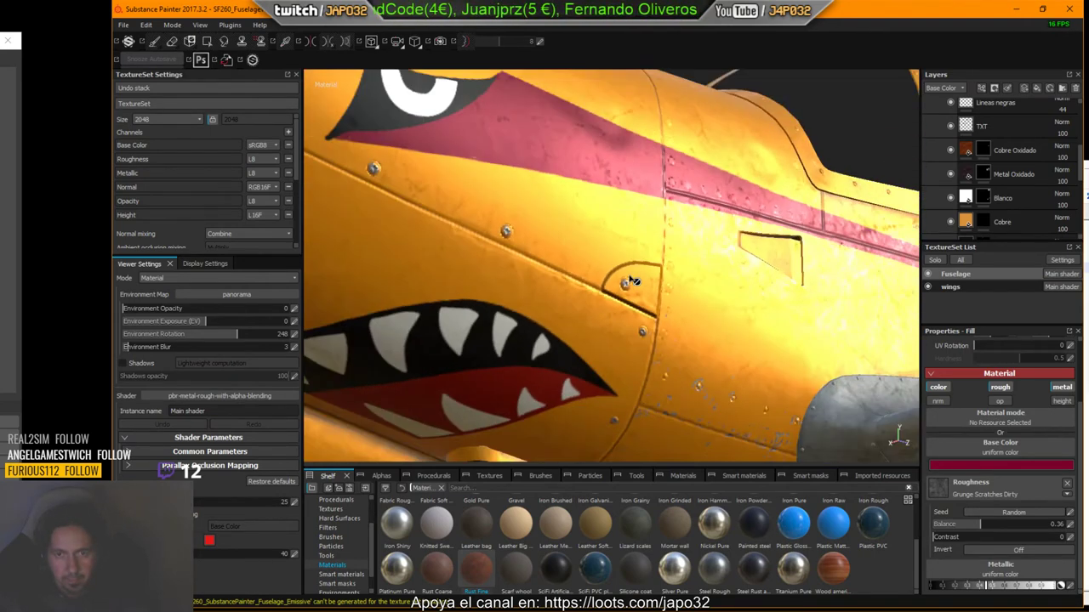
Select the Yellow fill layer and enter a new Metallic value.
scroll(978, 171, "down", 3)
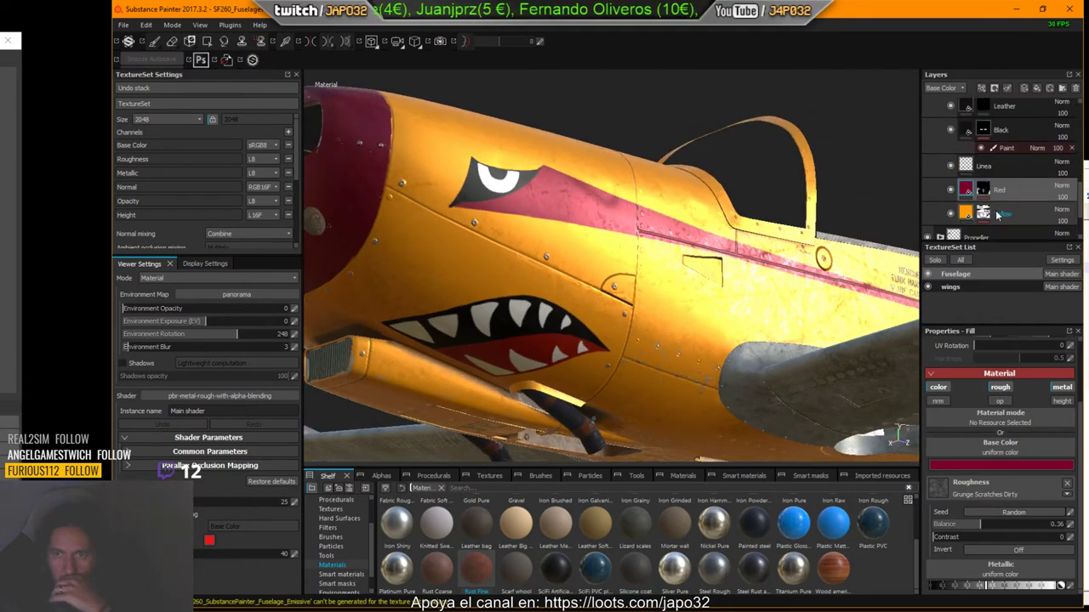
scroll(974, 164, "down", 2)
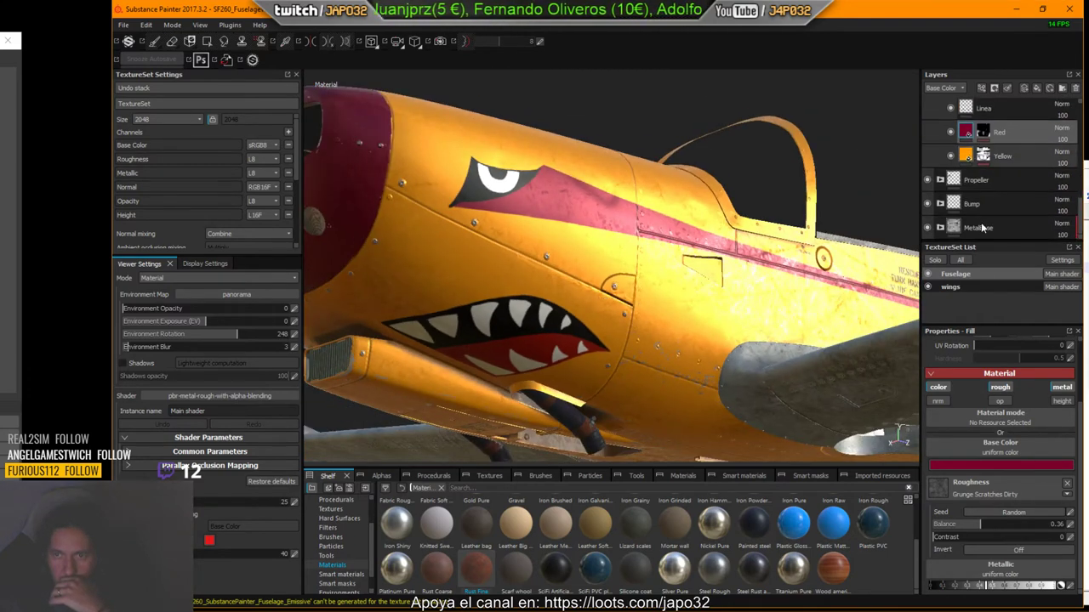
left_click(1004, 156)
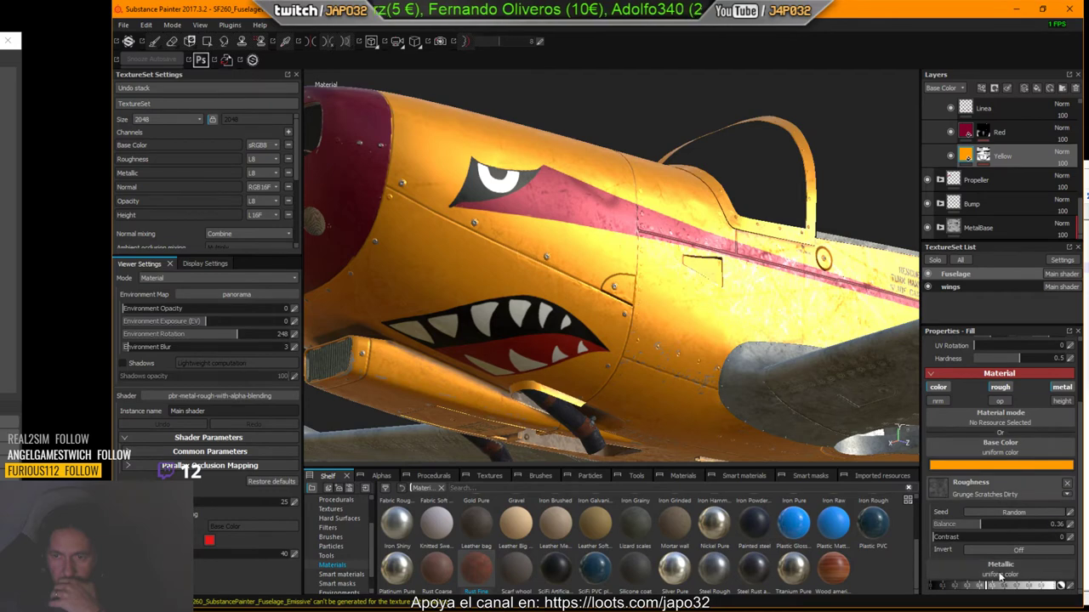
left_click(1068, 586)
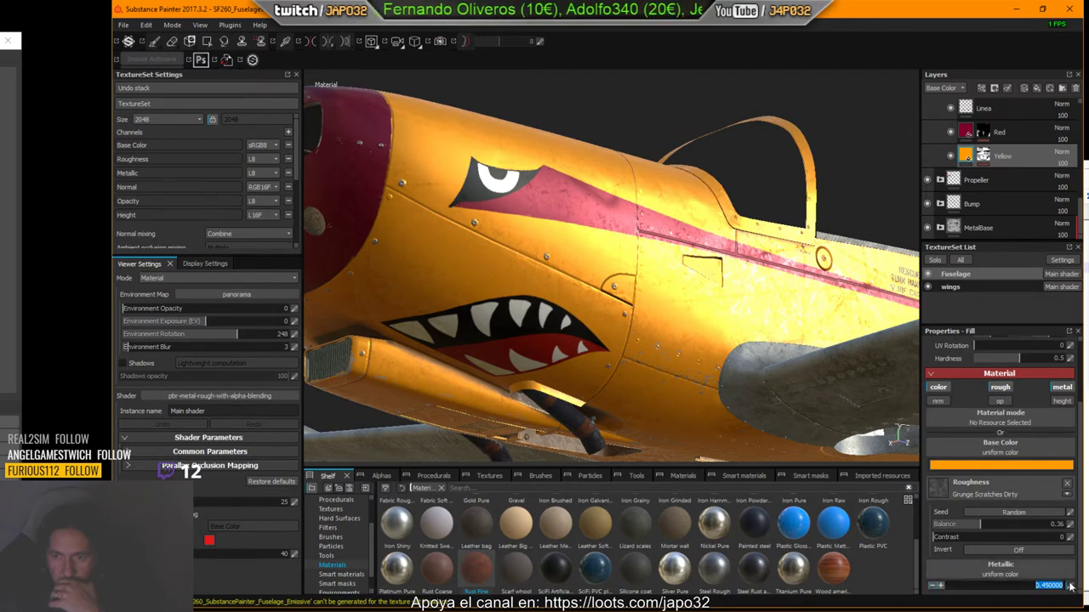
left_click(1043, 585)
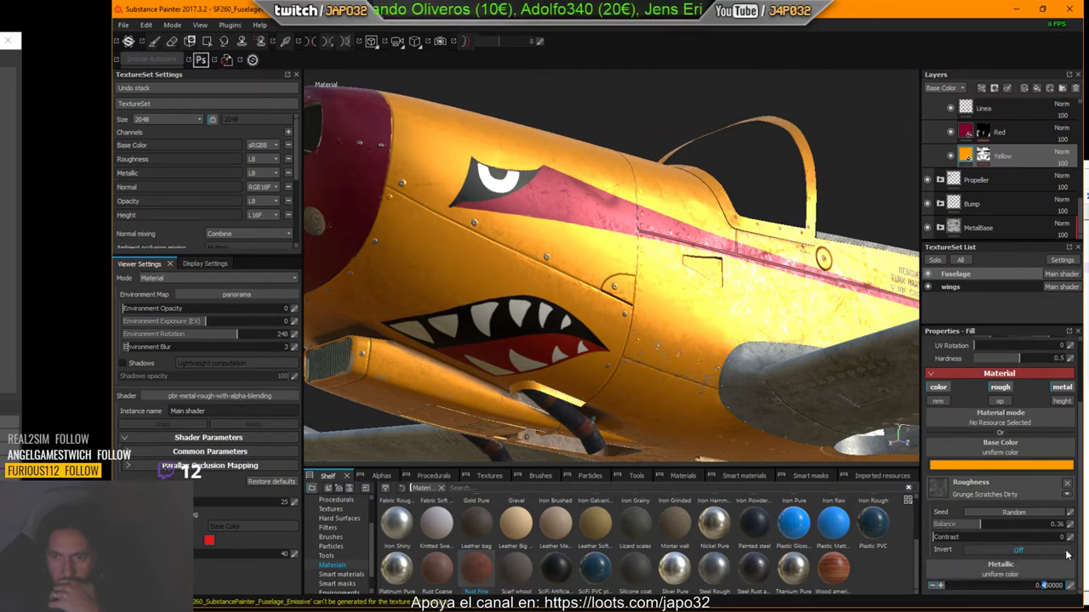
key("Return")
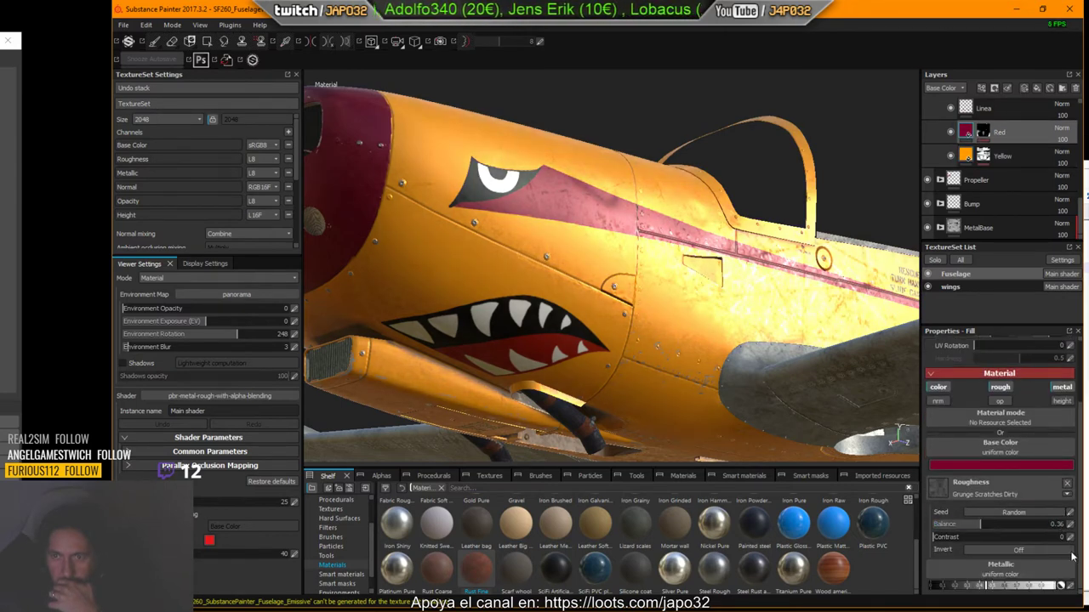
Set the Red stripe layer's Metallic to 0.5 and save the project.
left_click(1071, 588)
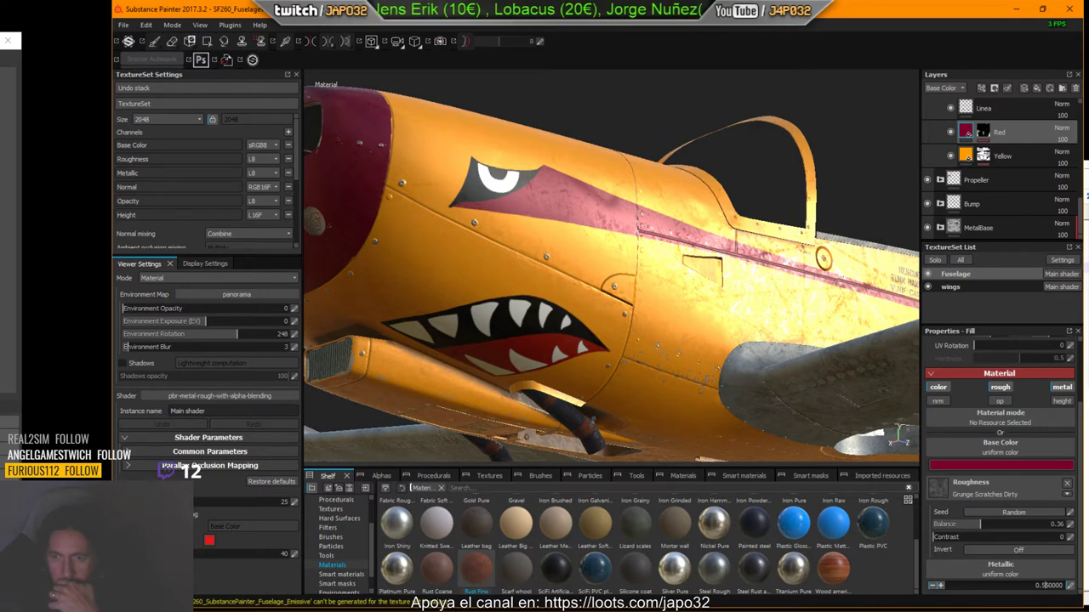
type("5")
key("Return")
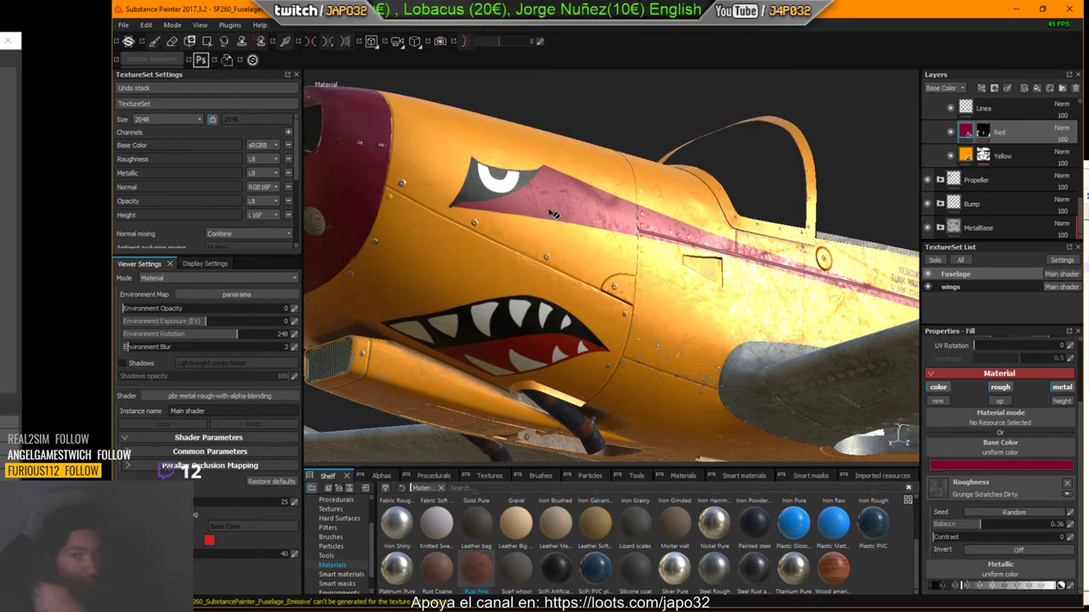
key("ctrl+s")
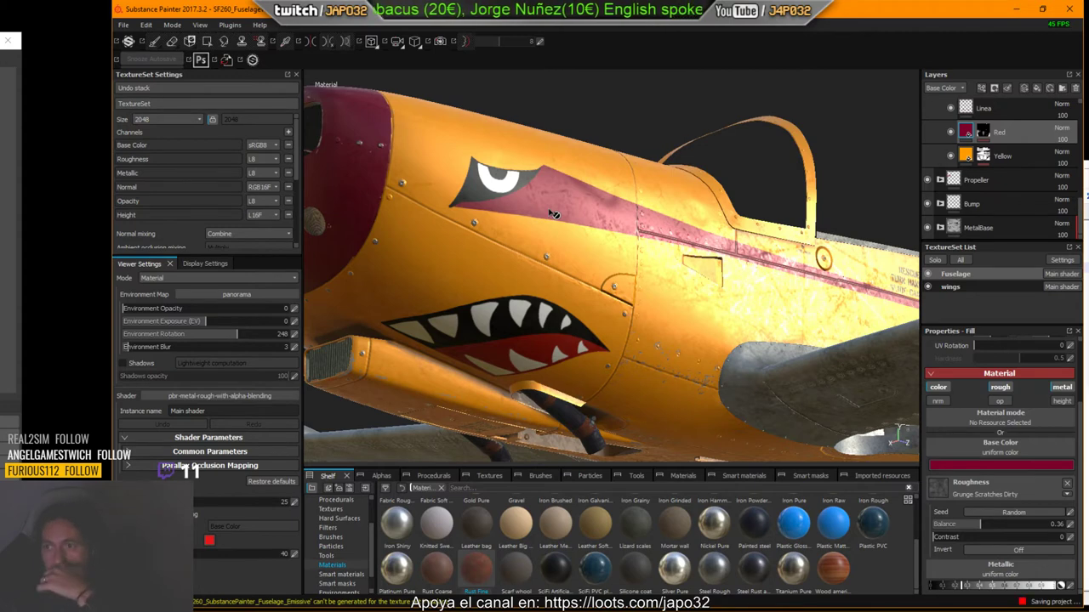
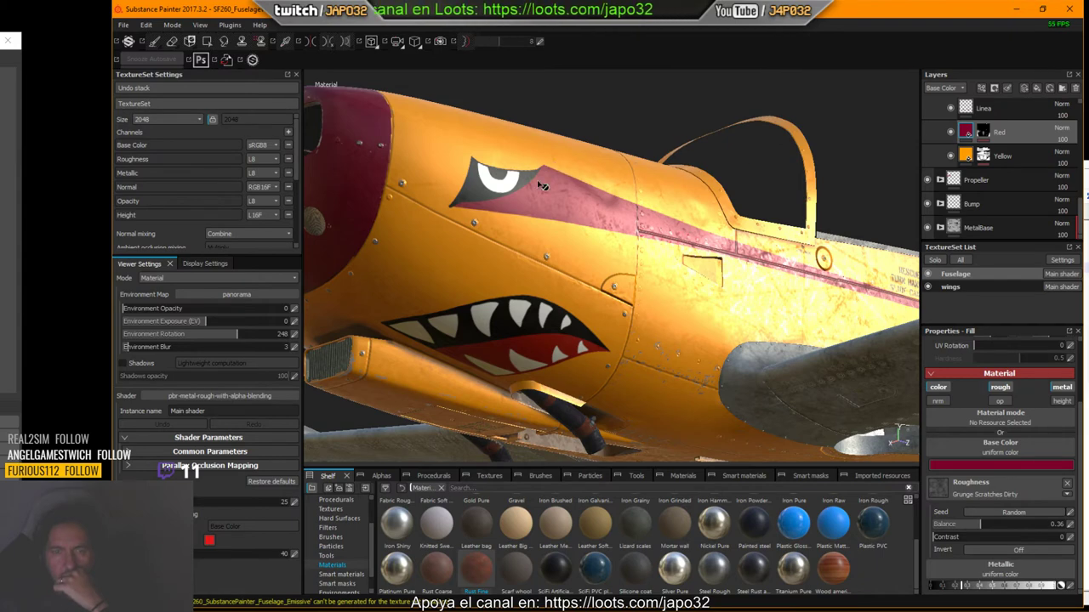
Pan toward the plane's nose and bring up the viewport menu containing Export Textures.
mouse_move(533, 196)
middle_mouse_down("alt")
mouse_move(646, 187)
mouse_move(706, 203)
middle_mouse_up("alt")
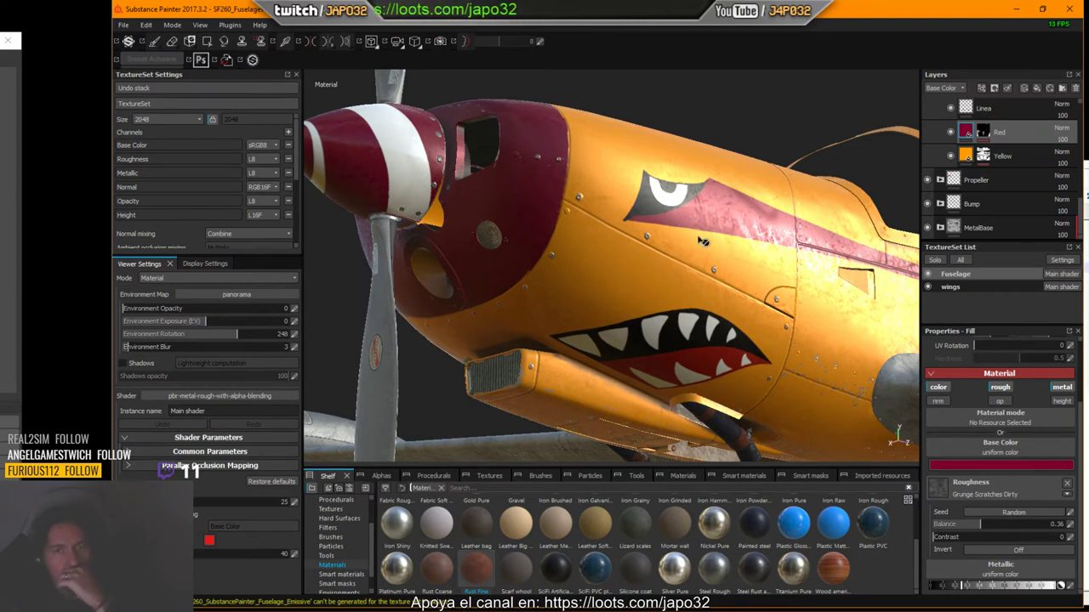
right_click(496, 172)
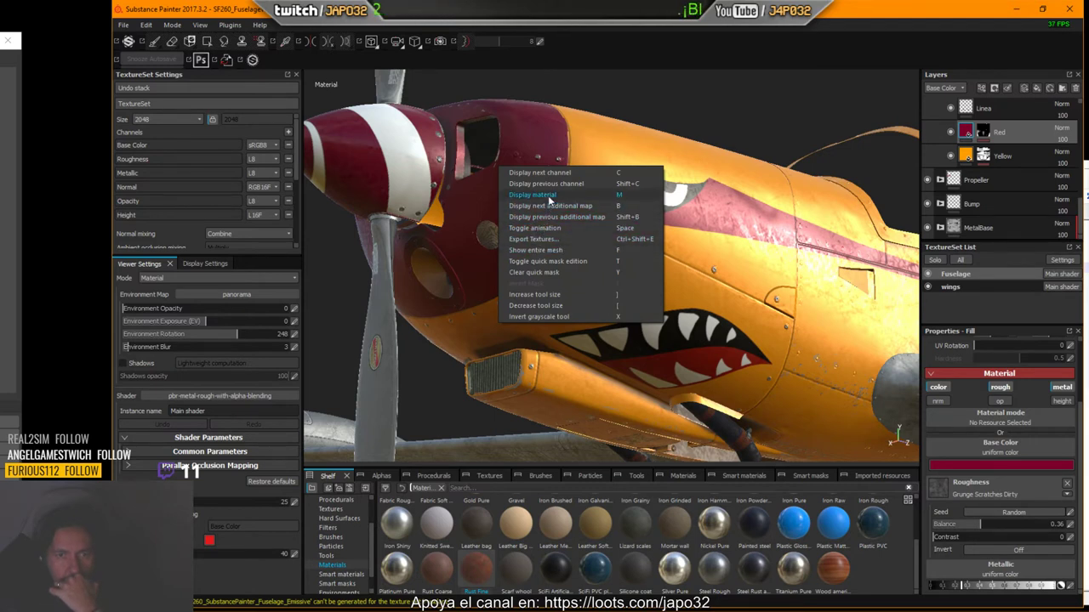
In the X-Plane export preset, feed Normal OpenGL into the NML map's R and G channels.
left_click(537, 240)
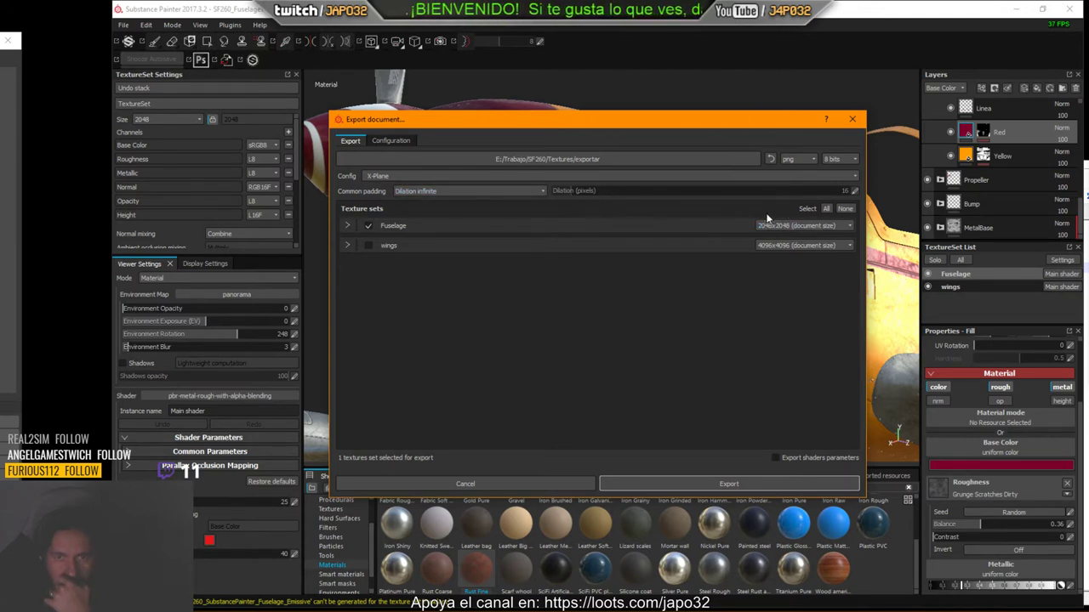
left_click(387, 143)
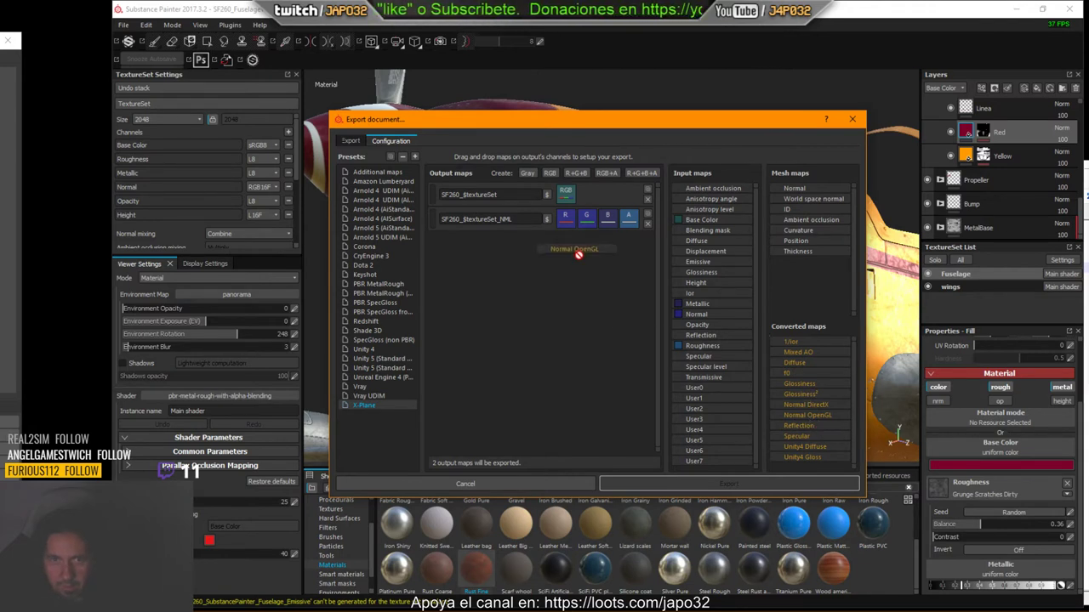
left_click_drag(807, 416, 570, 217)
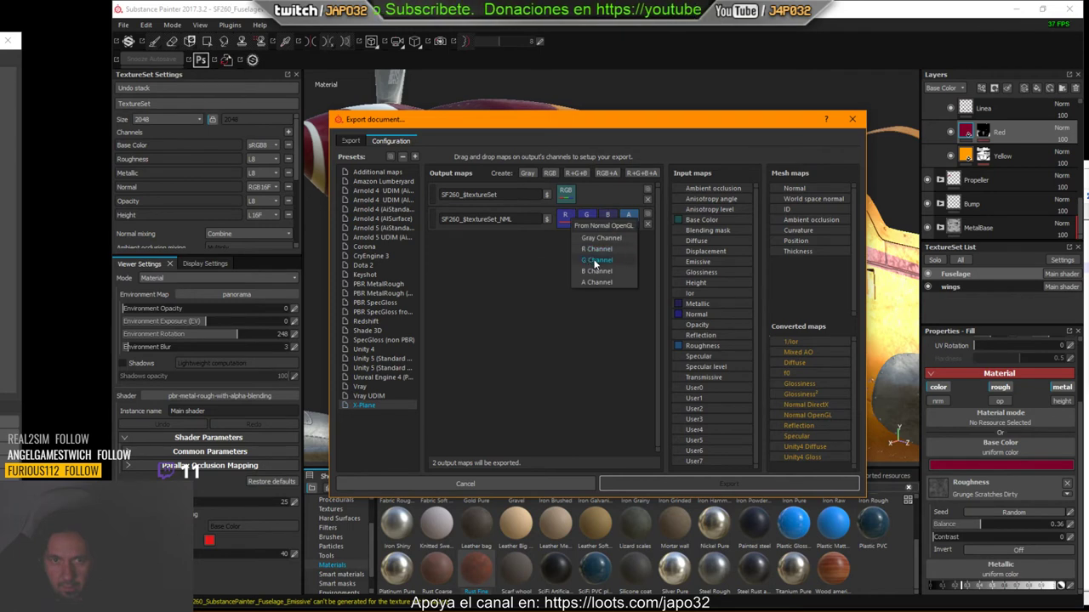
left_click(595, 249)
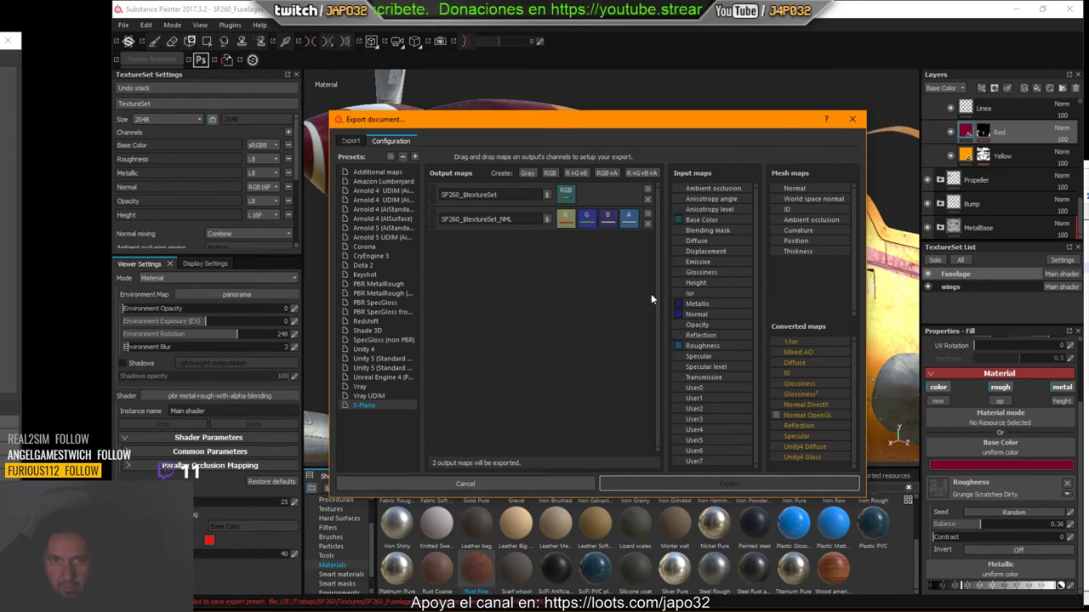
mouse_move(810, 416)
left_mouse_down()
mouse_move(585, 229)
mouse_move(590, 220)
left_mouse_up()
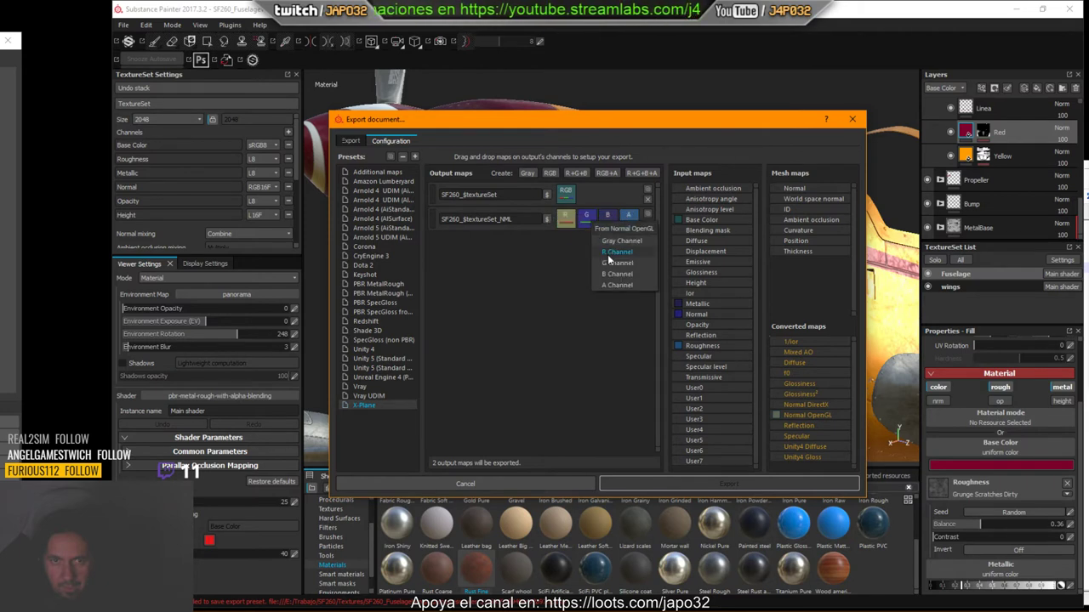
left_click(619, 262)
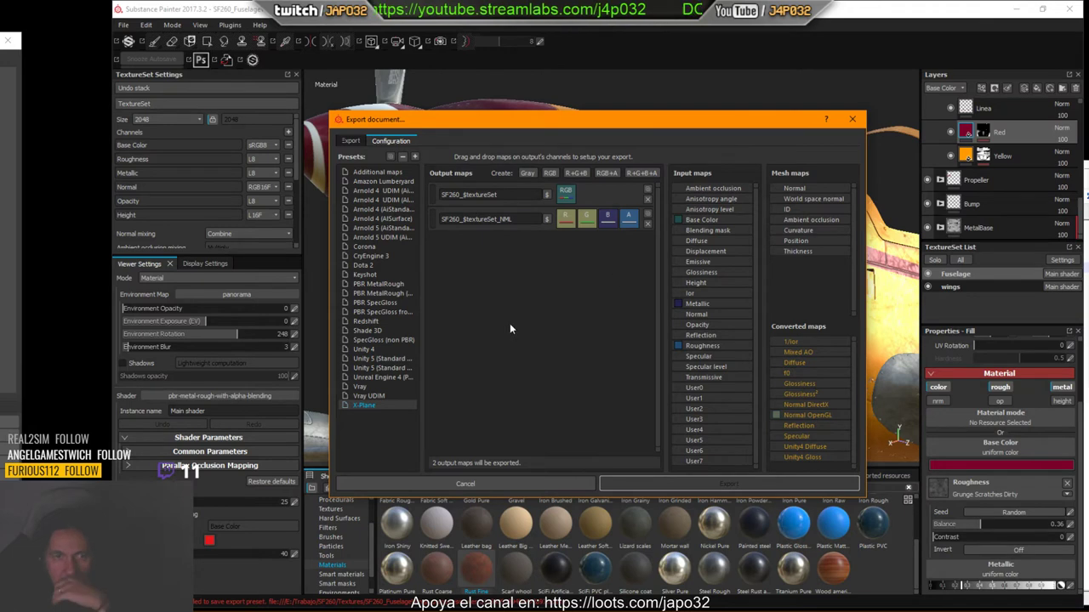
Export the Fuselage texture set as 8-bit PNGs and acknowledge the completion message.
left_click(351, 141)
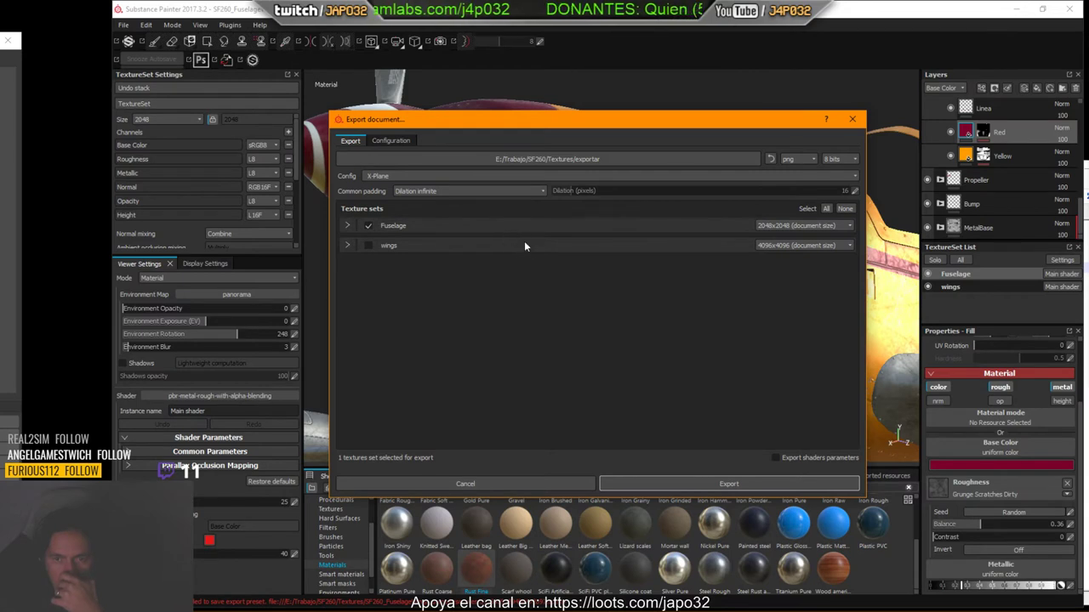
left_click(712, 483)
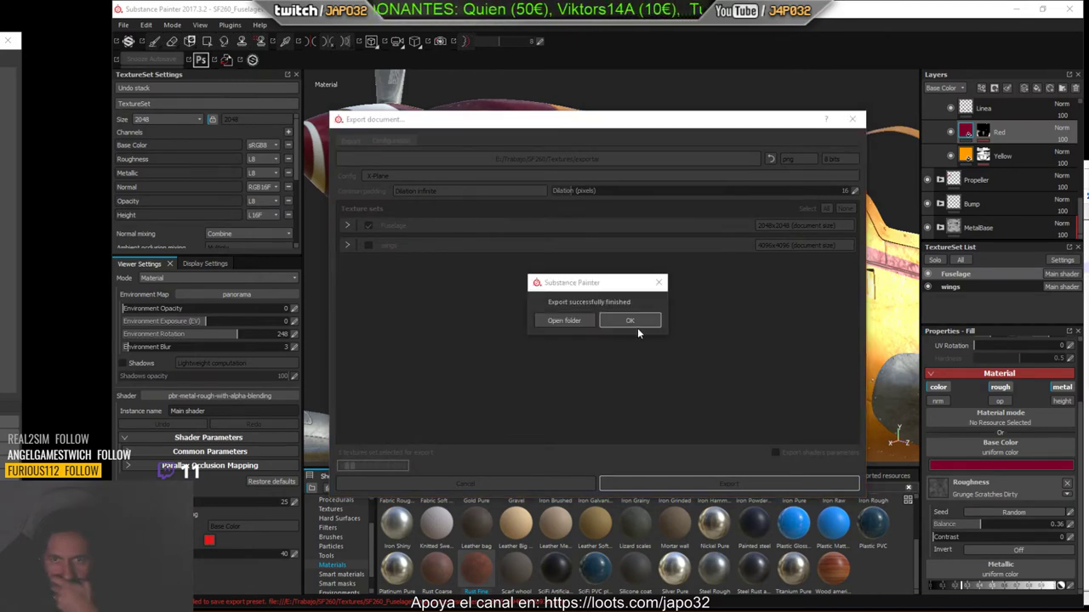
left_click(639, 319)
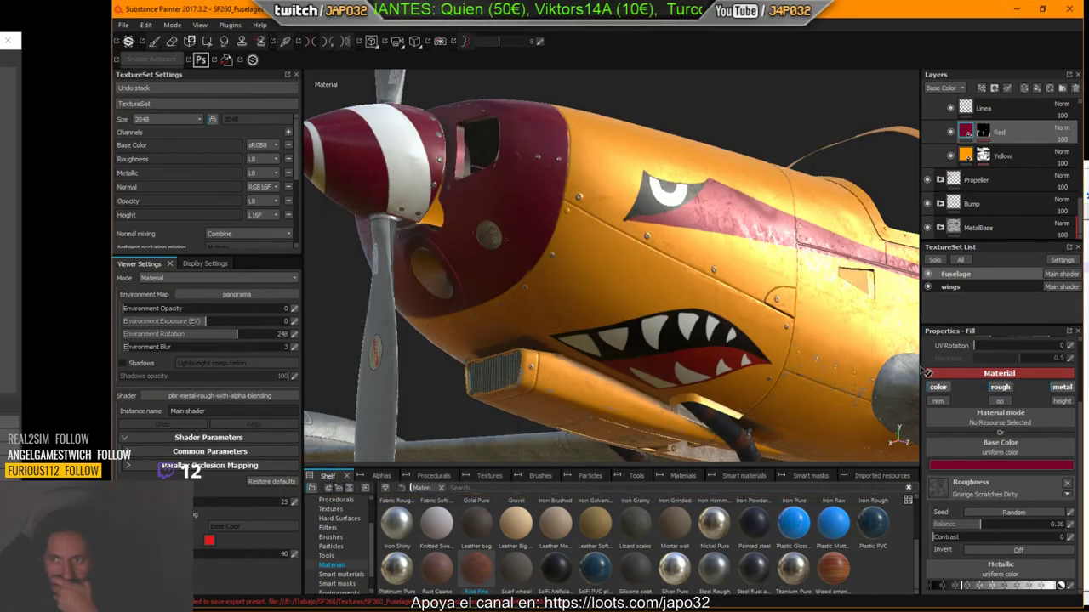
Minimize Substance Painter to view X-Plane's nose, then switch windows to Photoshop.
left_click(1016, 8)
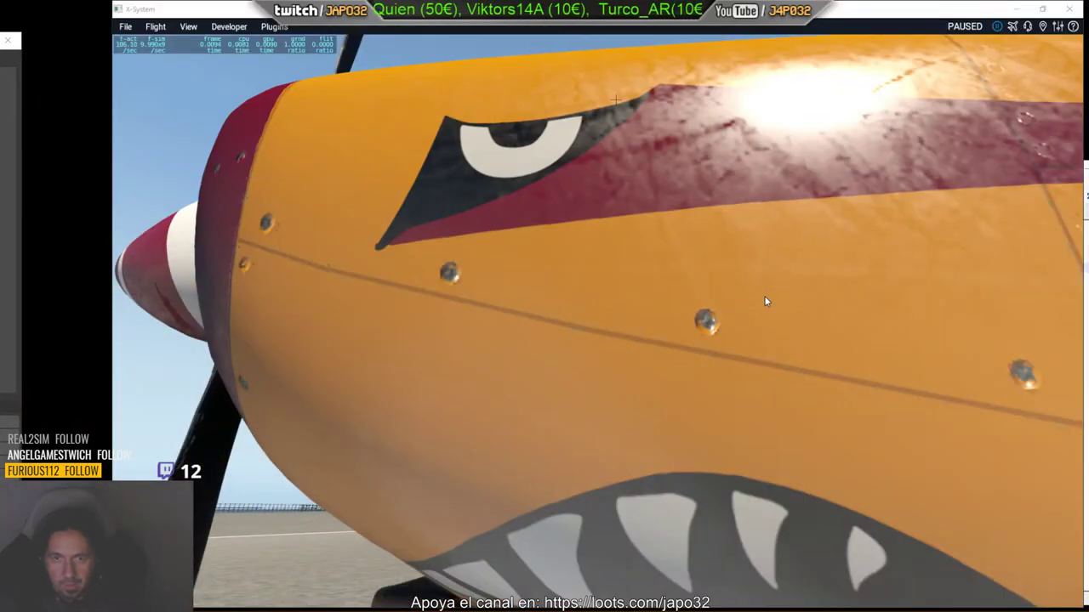
key("alt+Tab")
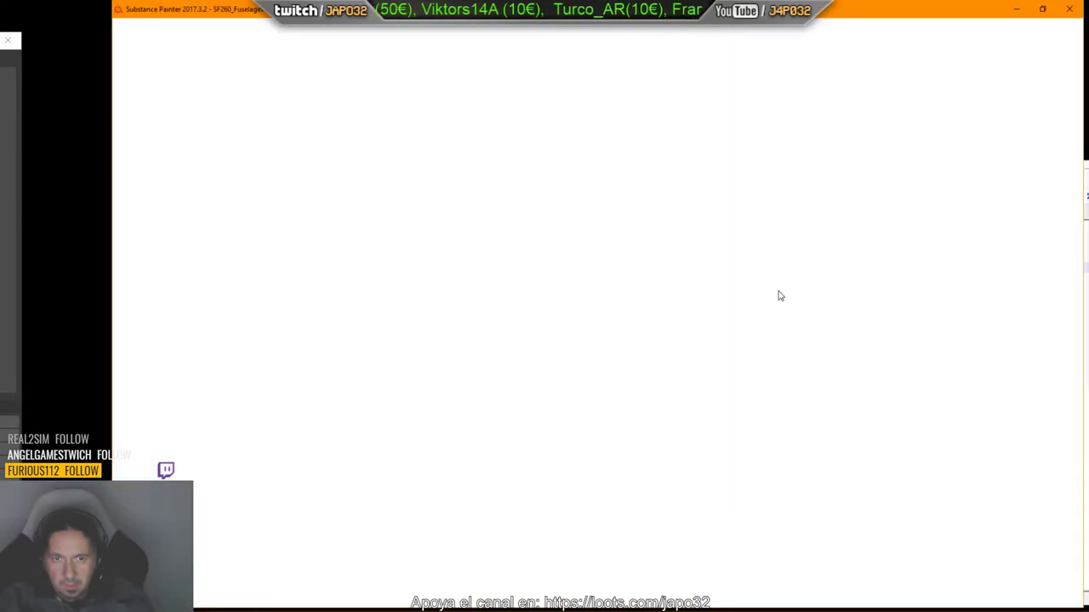
key("alt+Tab")
key("Tab")
key("Tab")
key("Tab")
key("Tab")
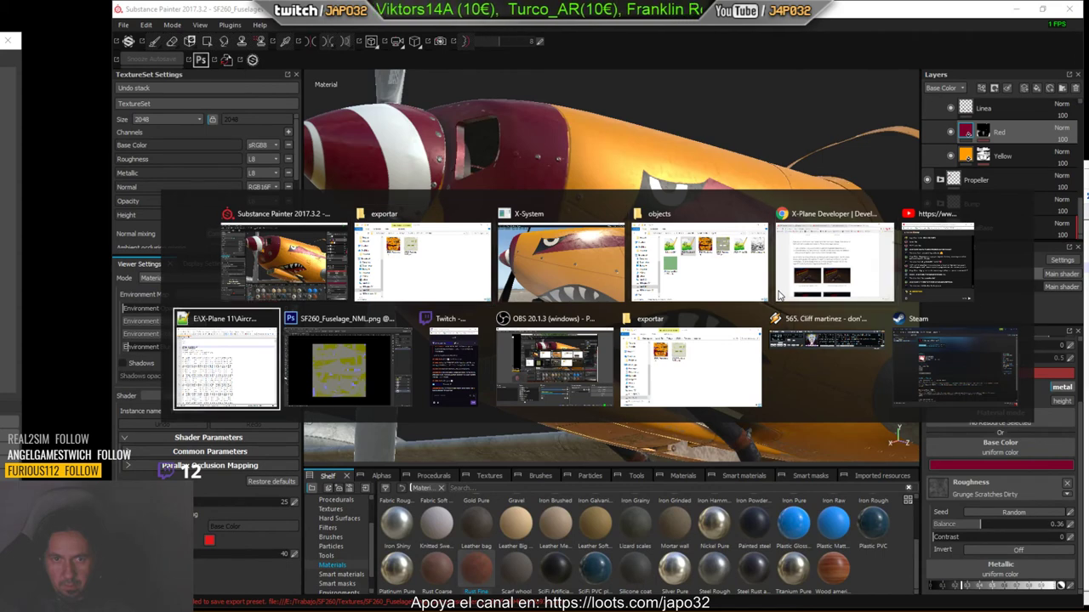
key("Tab")
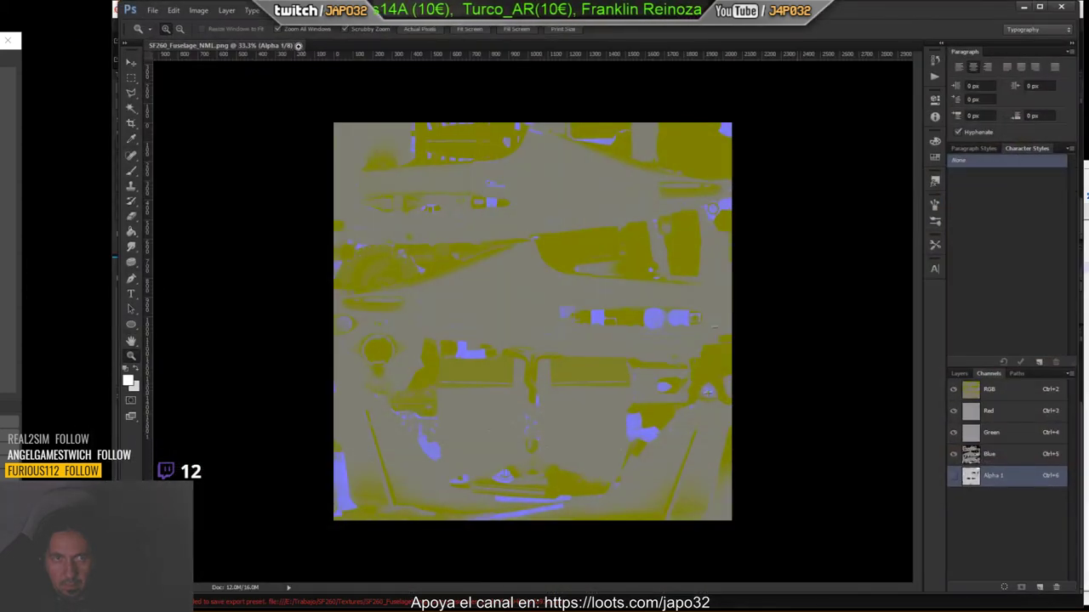
Discard the old document and open the new SF260_Fuselage_NML.png with alpha as a separate channel.
left_click(299, 46)
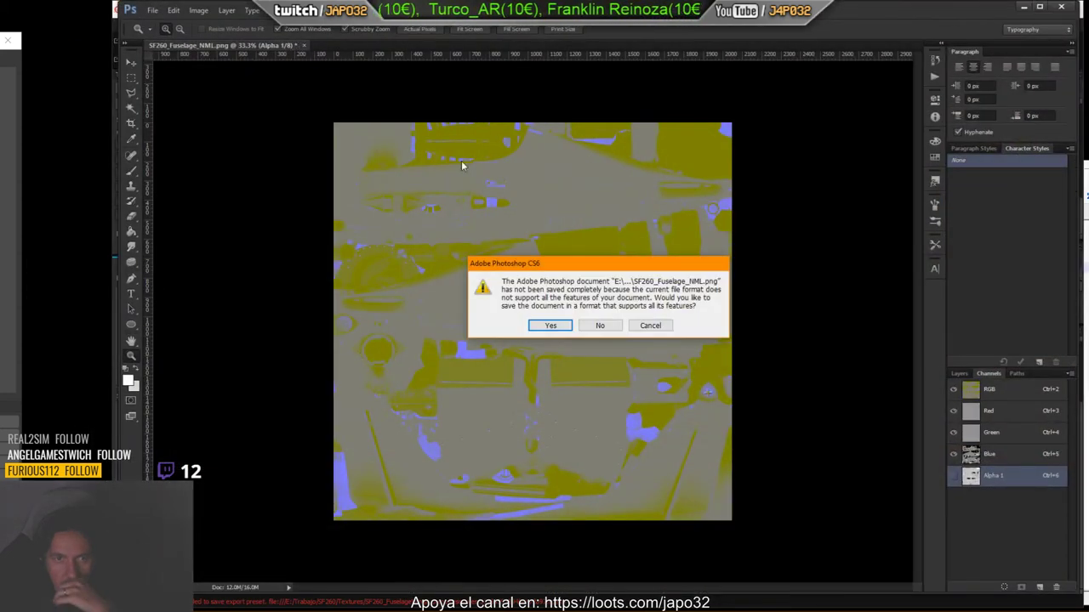
left_click(620, 325)
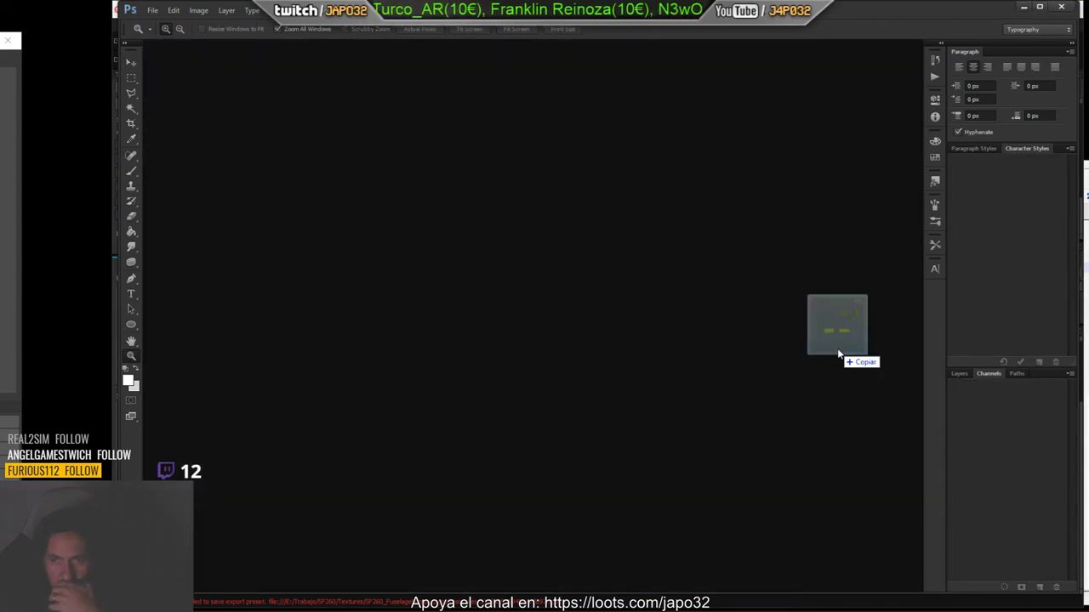
left_click_drag(1087, 357, 731, 354)
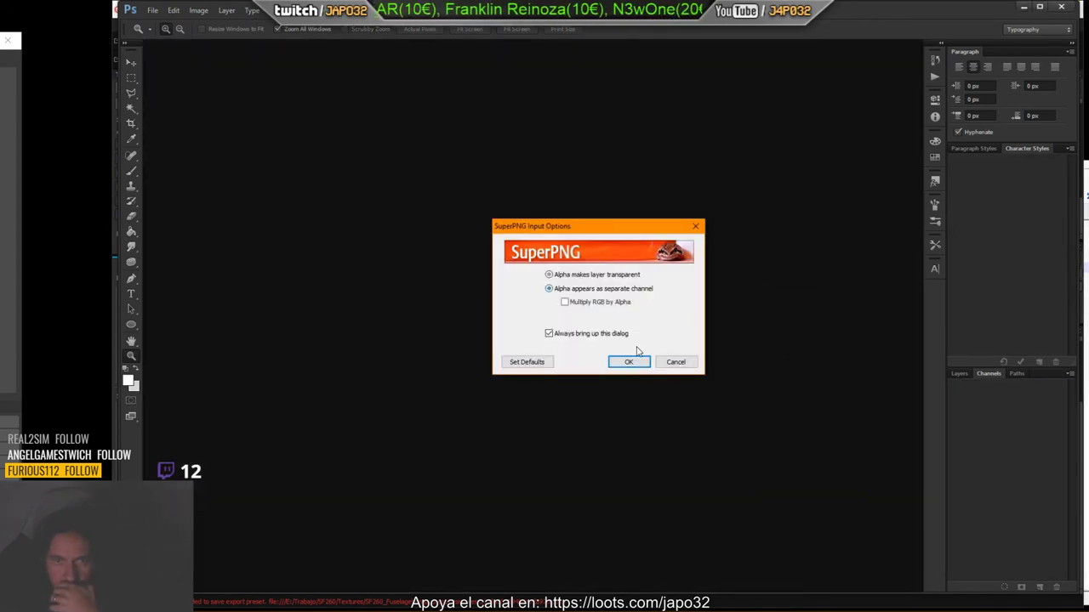
left_click(606, 289)
left_click(629, 362)
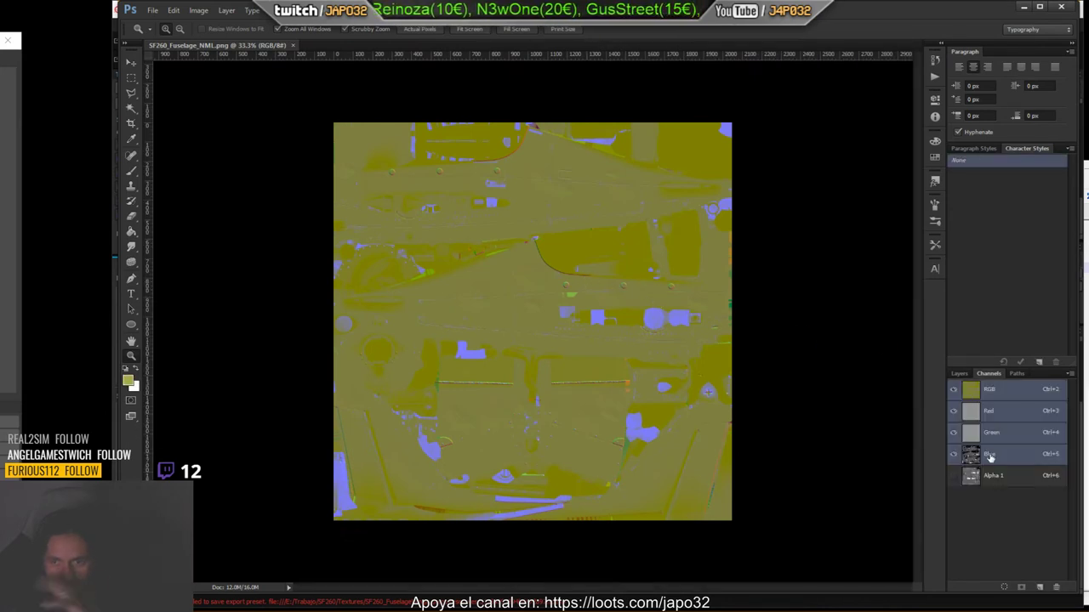
left_click(607, 388)
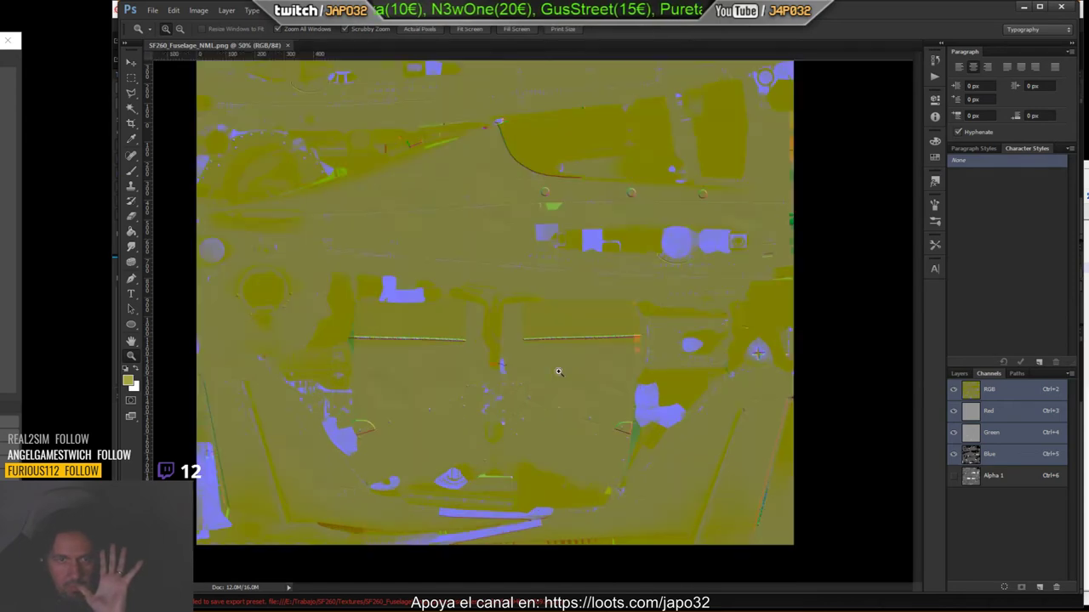
left_click(627, 423, "alt")
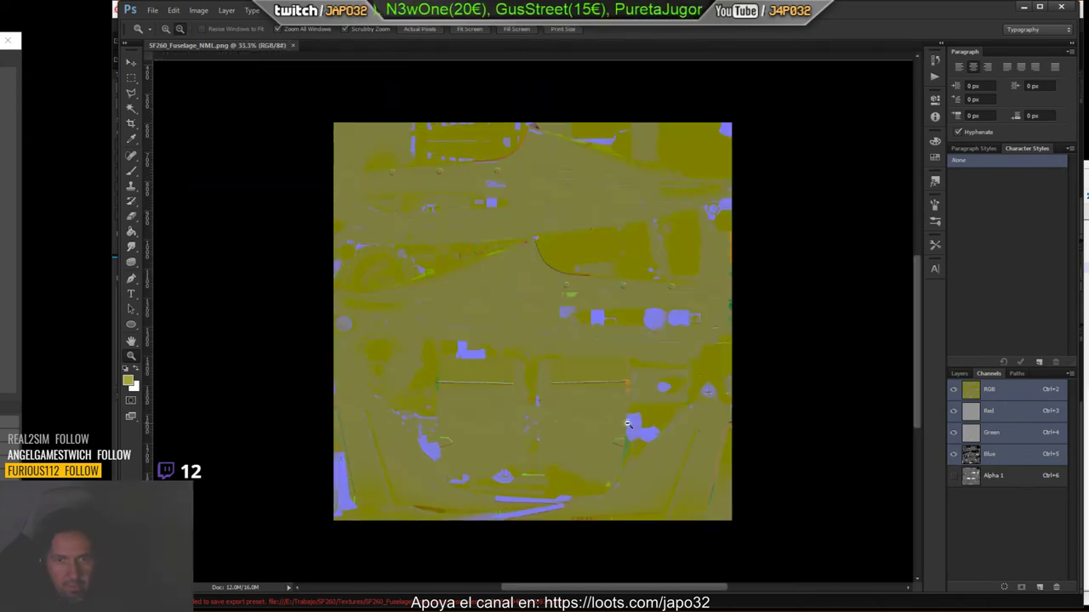
Invert the Alpha 1 channel, return to the colour channels, and minimize Photoshop.
left_click(971, 476)
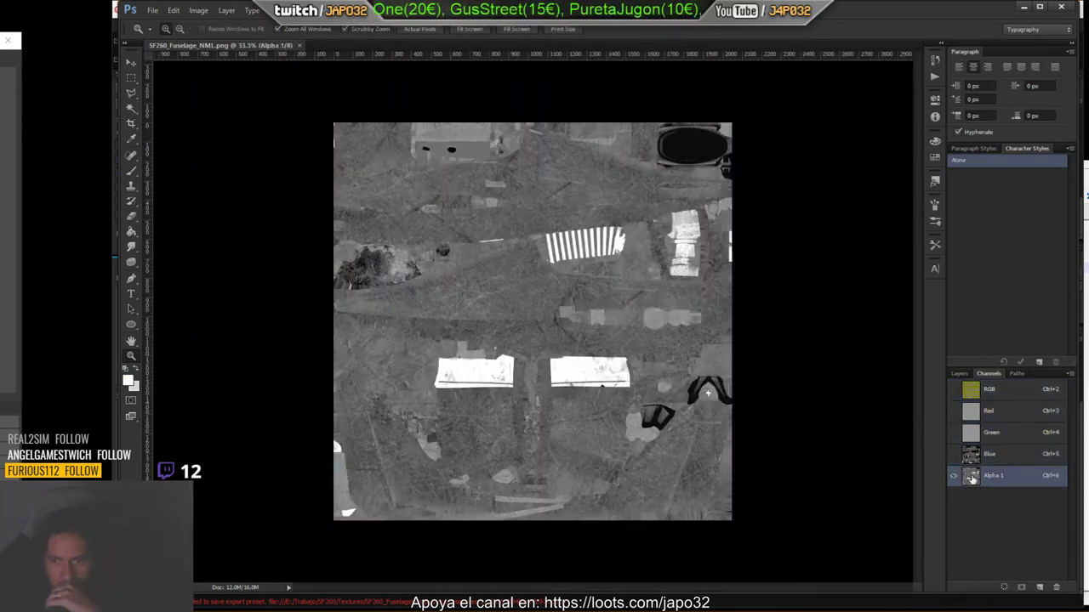
key("ctrl+i")
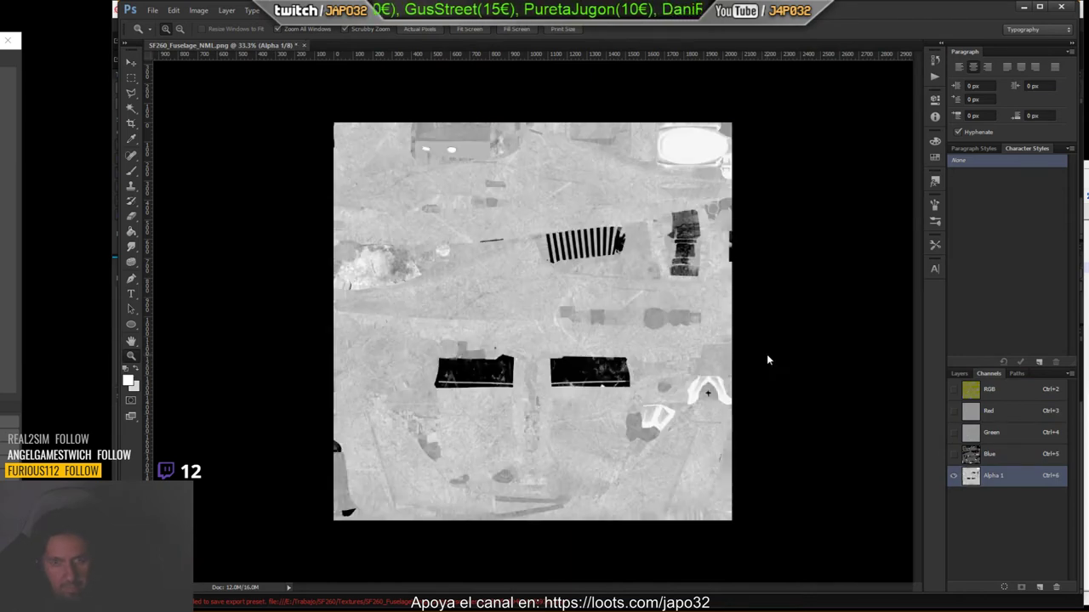
left_click(954, 390)
left_click(952, 476)
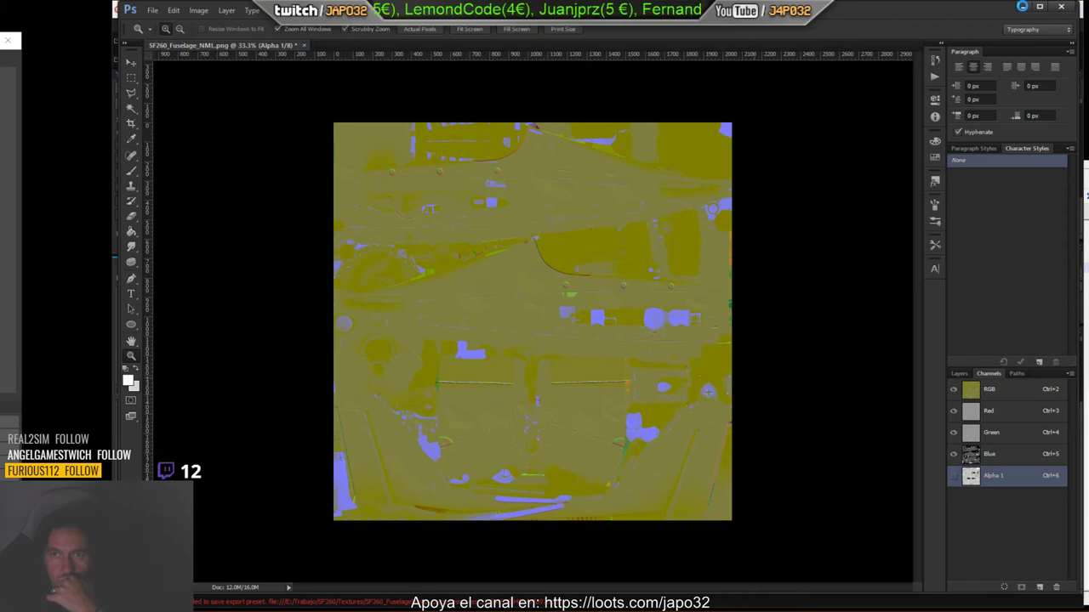
left_click(1024, 8)
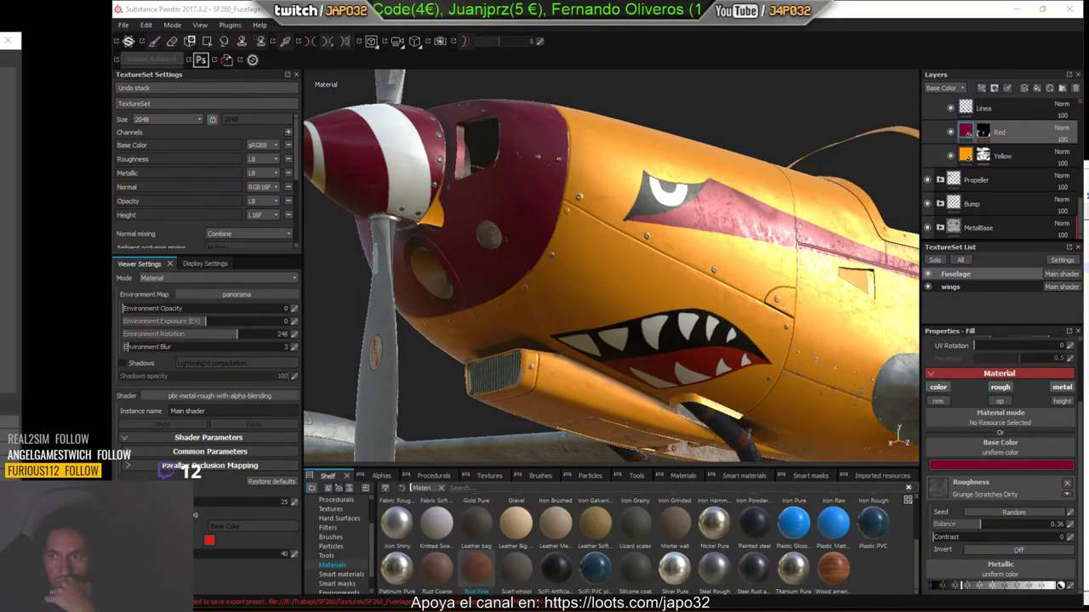
Overwrite the objects folder's SF260_Fuselage_NML.png with the newly exported copy from exportar.
key("alt+Tab")
left_click(992, 364)
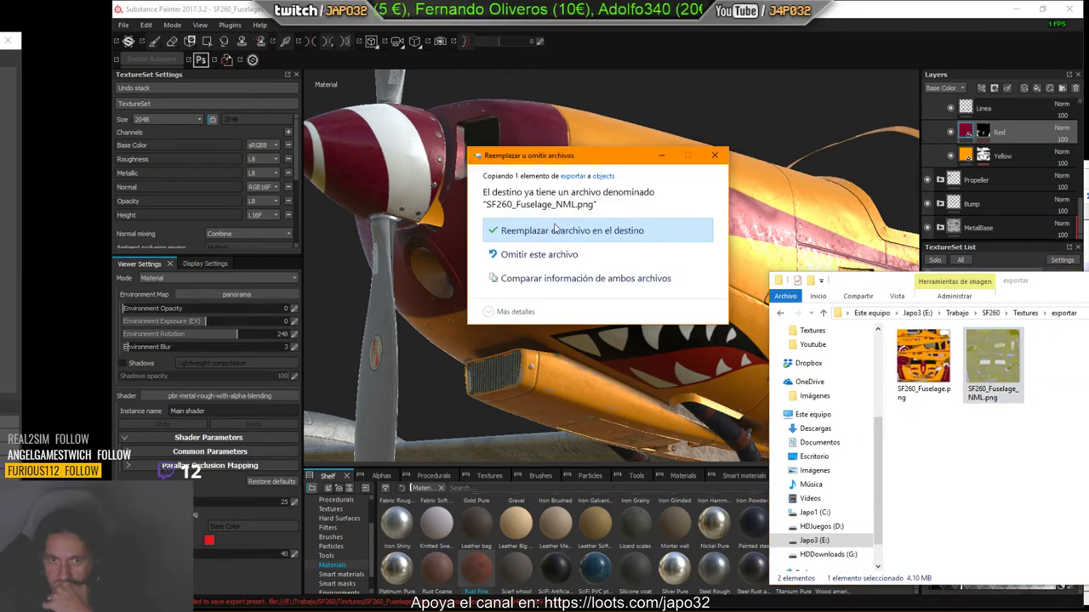
left_click(629, 223)
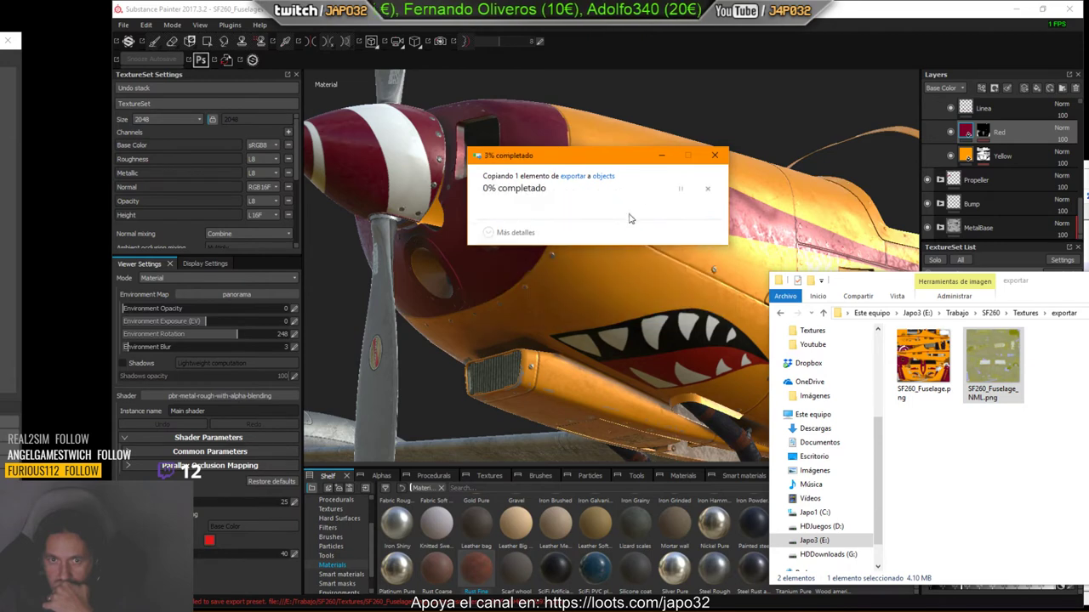
left_click(1023, 12)
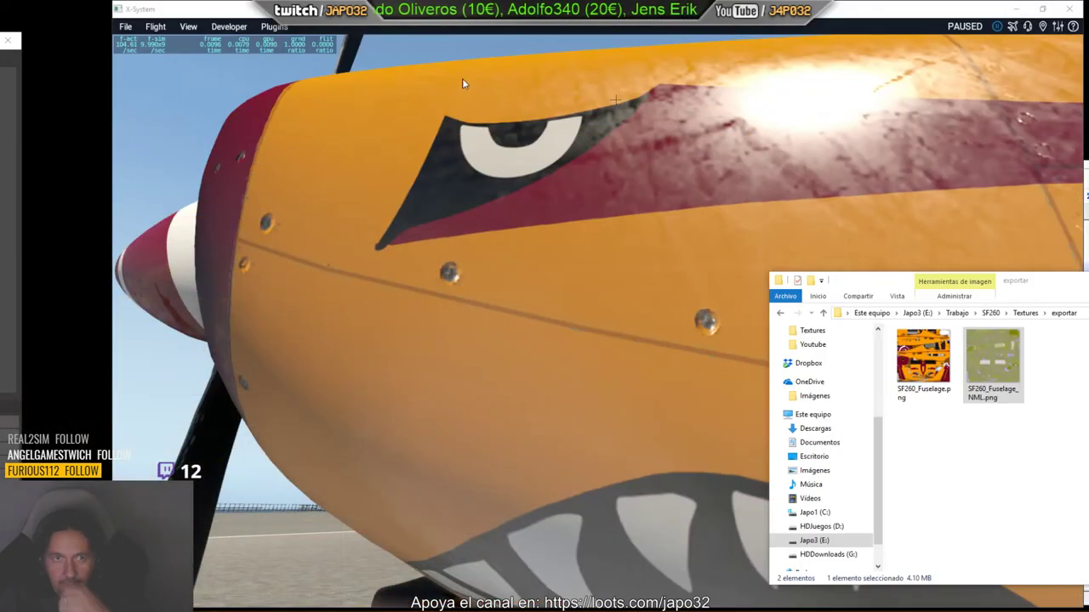
Reload the aircraft in X-Plane and orbit under the nose to check the updated normal map.
left_click(229, 26)
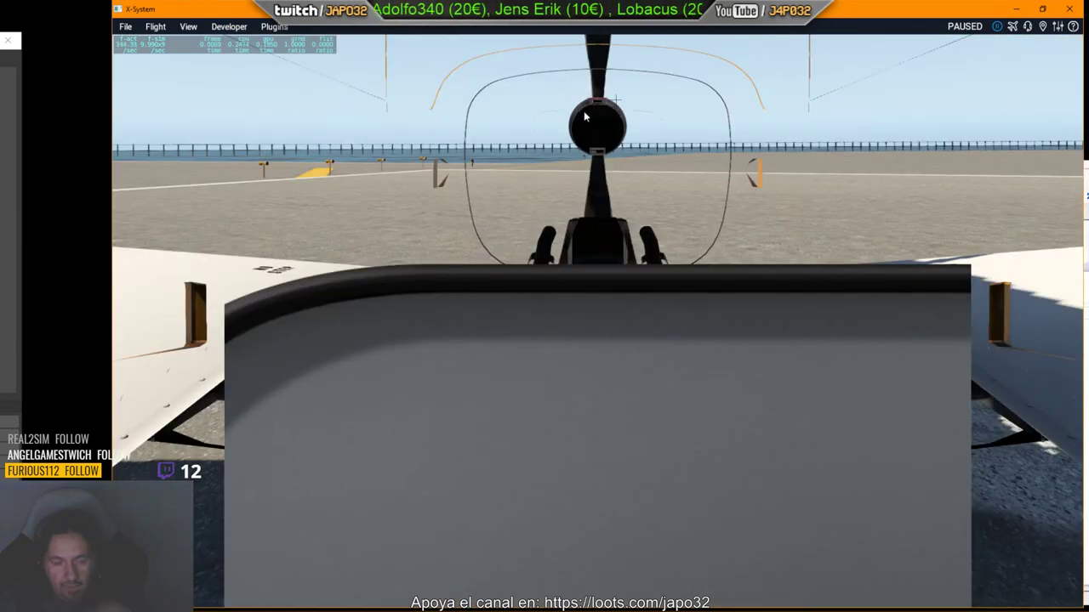
key("shift+8")
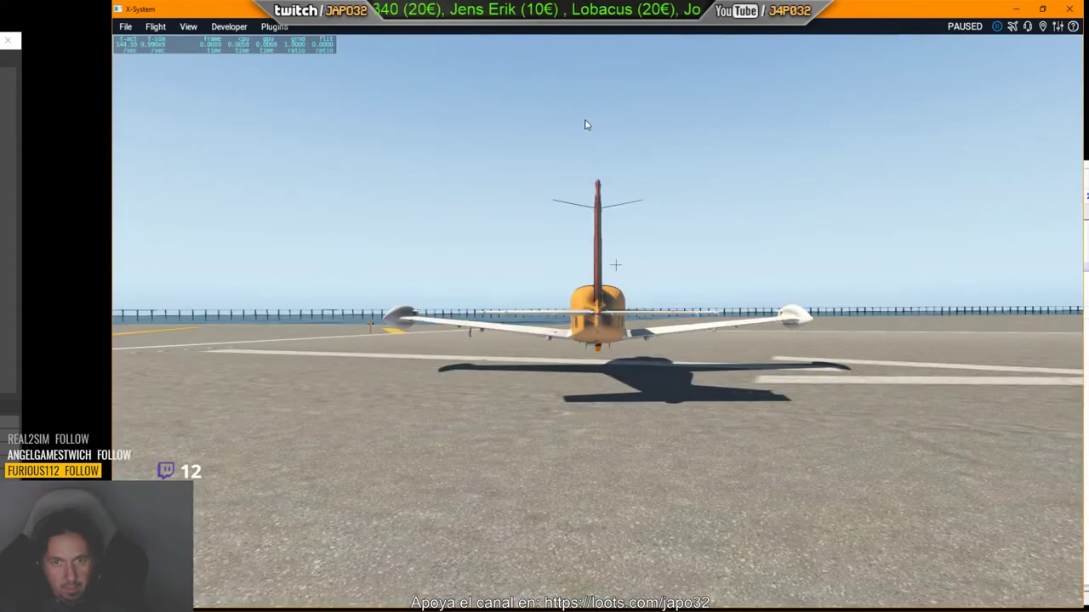
right_click_drag(639, 222, 739, 261)
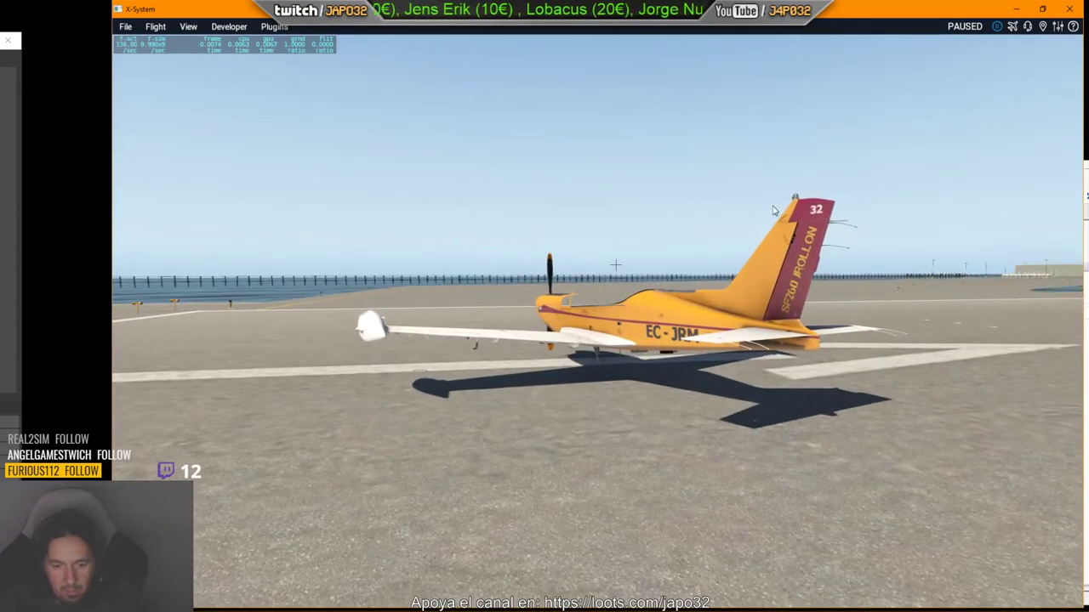
scroll(773, 211, "up", 5)
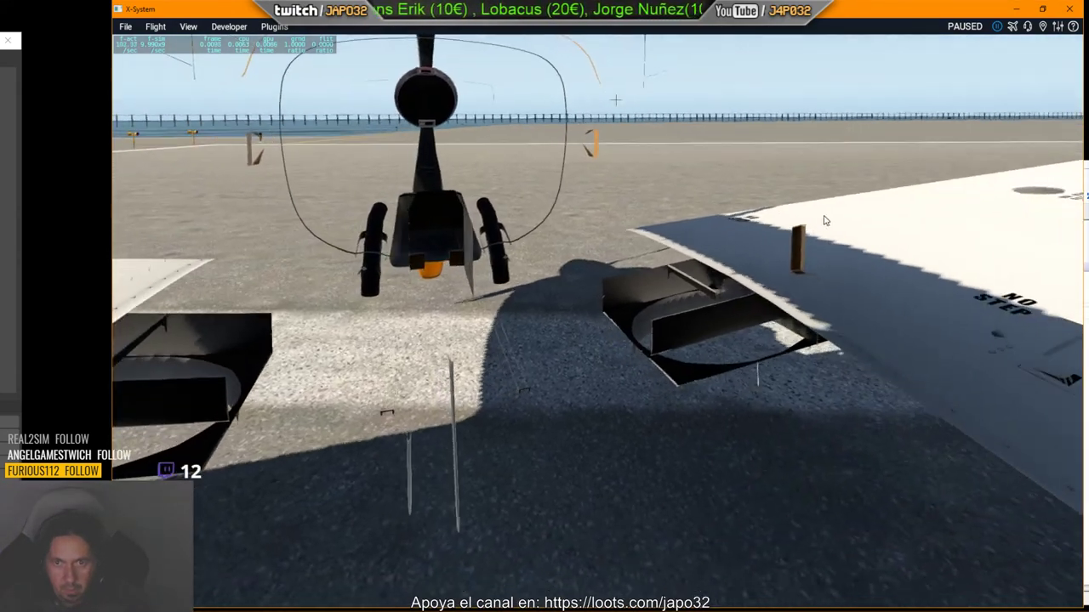
mouse_move(773, 211)
right_mouse_down()
mouse_move(832, 221)
mouse_move(904, 170)
mouse_move(952, 182)
mouse_move(980, 281)
mouse_move(839, 282)
mouse_move(879, 287)
mouse_move(917, 248)
mouse_move(872, 241)
mouse_move(886, 252)
mouse_move(852, 236)
mouse_move(911, 247)
right_mouse_up()
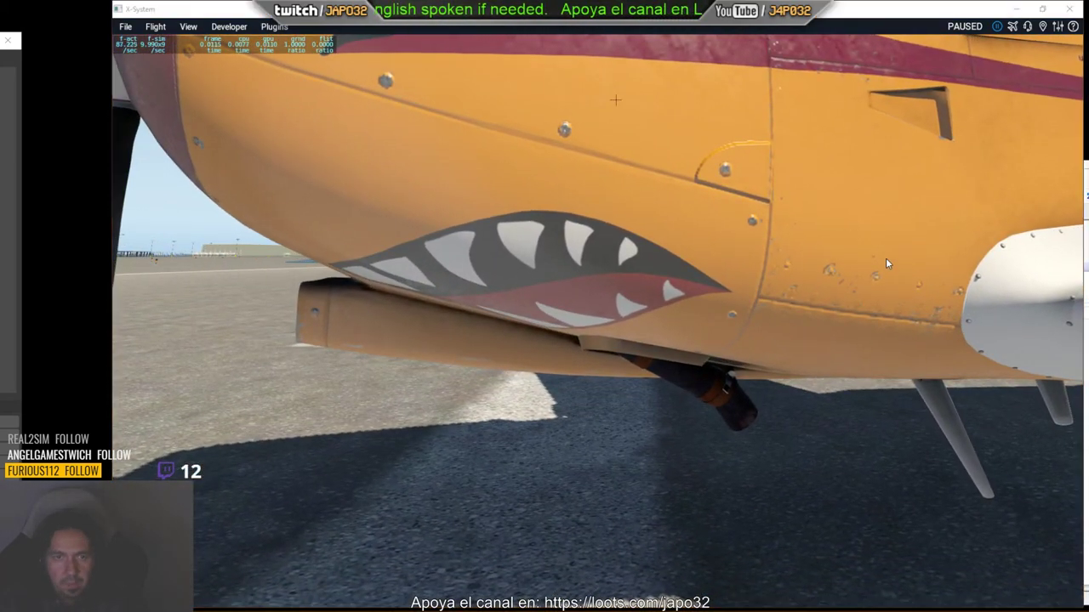
key("alt+Tab")
key("alt+Tab")
key("alt+Tab")
key("alt+Tab")
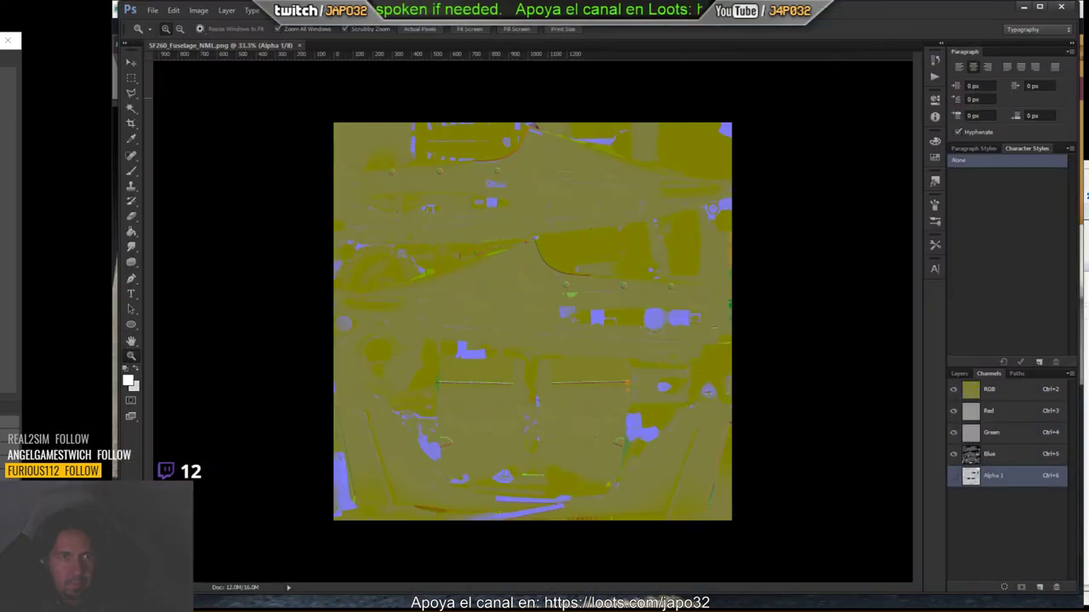
Confirm in Image Size that the normal map is 2048 × 2048, cancel, and minimize Photoshop.
left_click(199, 10)
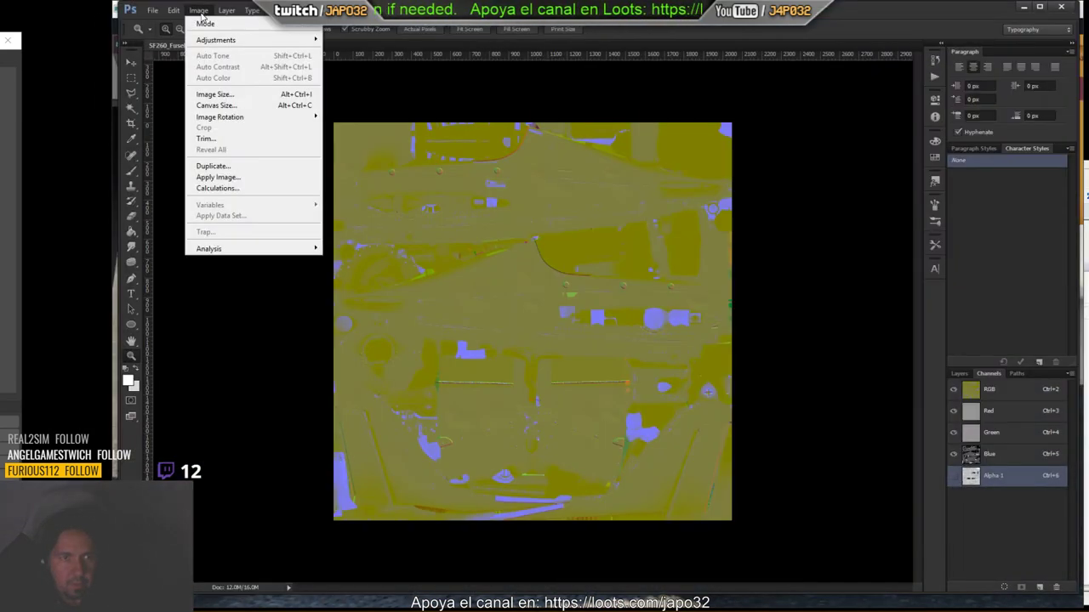
left_click(217, 96)
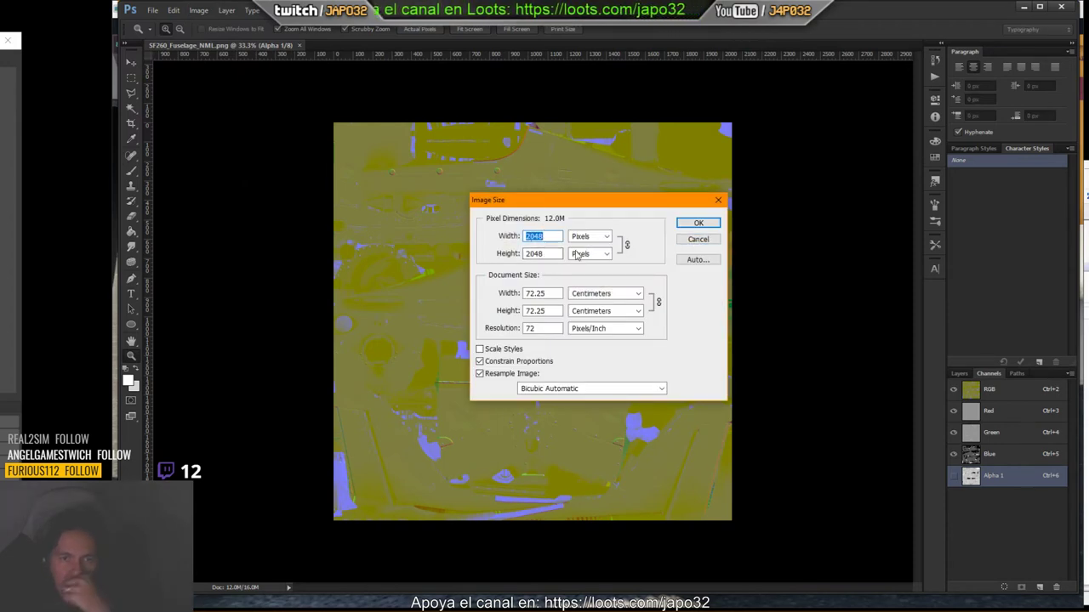
left_click(699, 239)
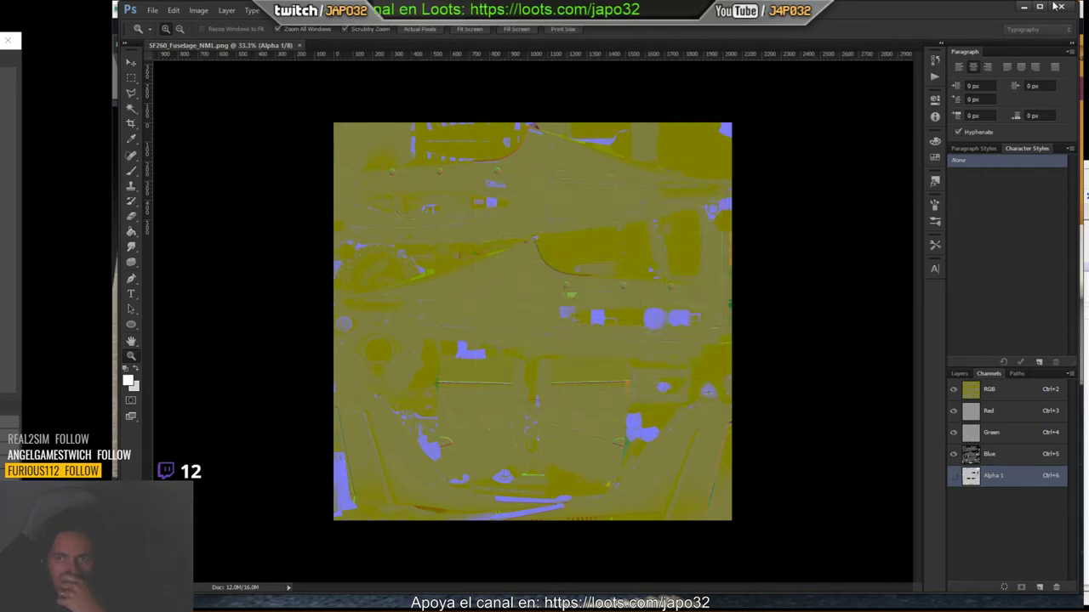
left_click(1026, 8)
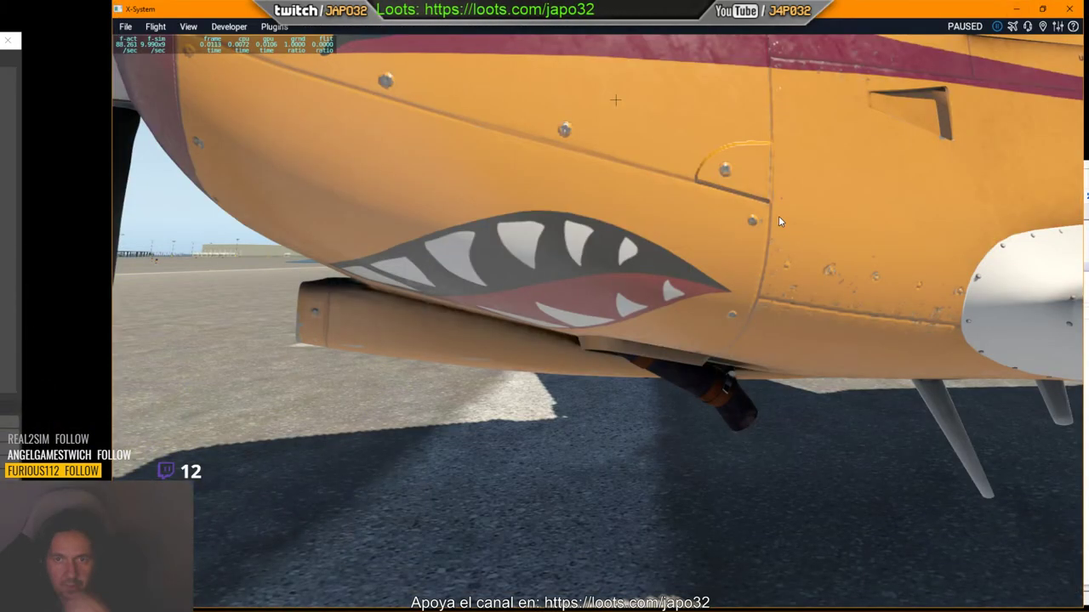
Orbit the X-Plane camera closer around the nose to inspect the shark eye and mouth decals.
mouse_move(799, 192)
right_mouse_down()
mouse_move(892, 158)
mouse_move(837, 168)
mouse_move(688, 496)
mouse_move(528, 274)
mouse_move(525, 238)
mouse_move(498, 219)
mouse_move(607, 262)
mouse_move(608, 339)
mouse_move(565, 322)
mouse_move(435, 423)
right_mouse_up()
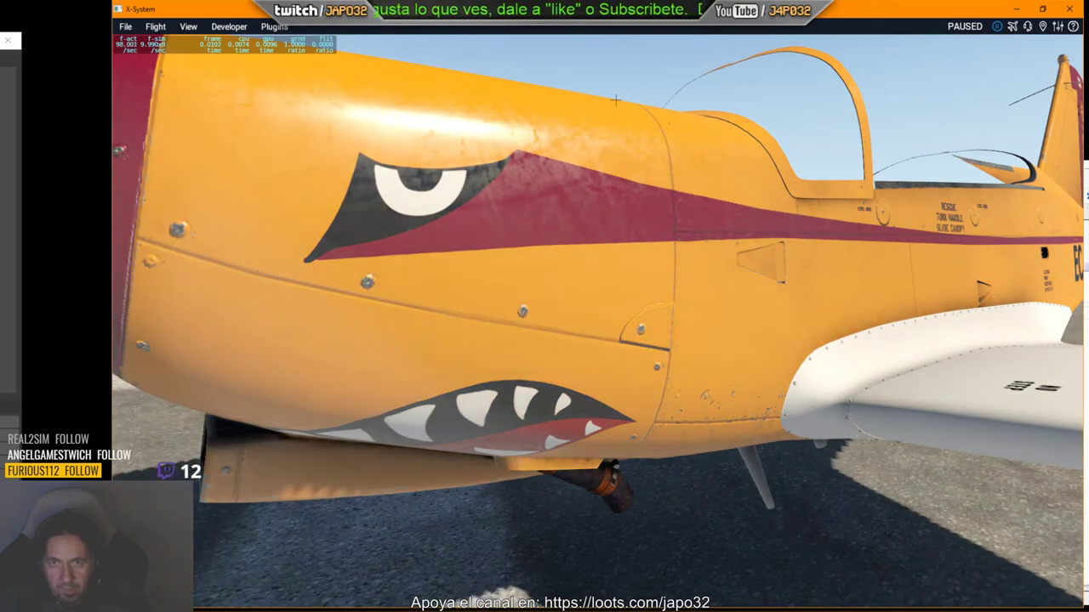
Save the Substance Painter project, collapse the Fuselage Color group, and save again.
key("alt+Tab")
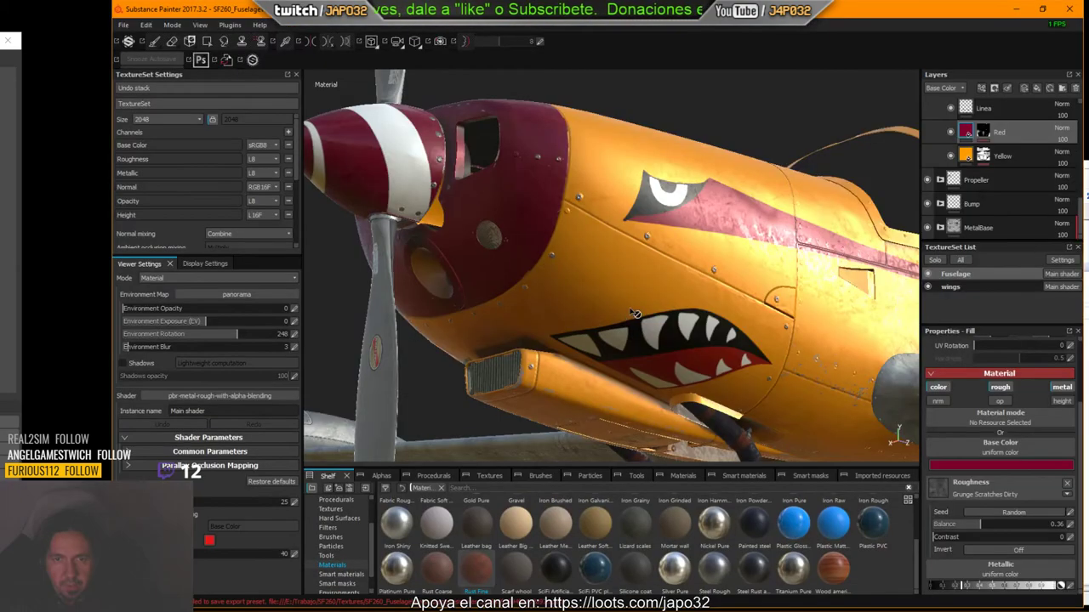
key("ctrl+s")
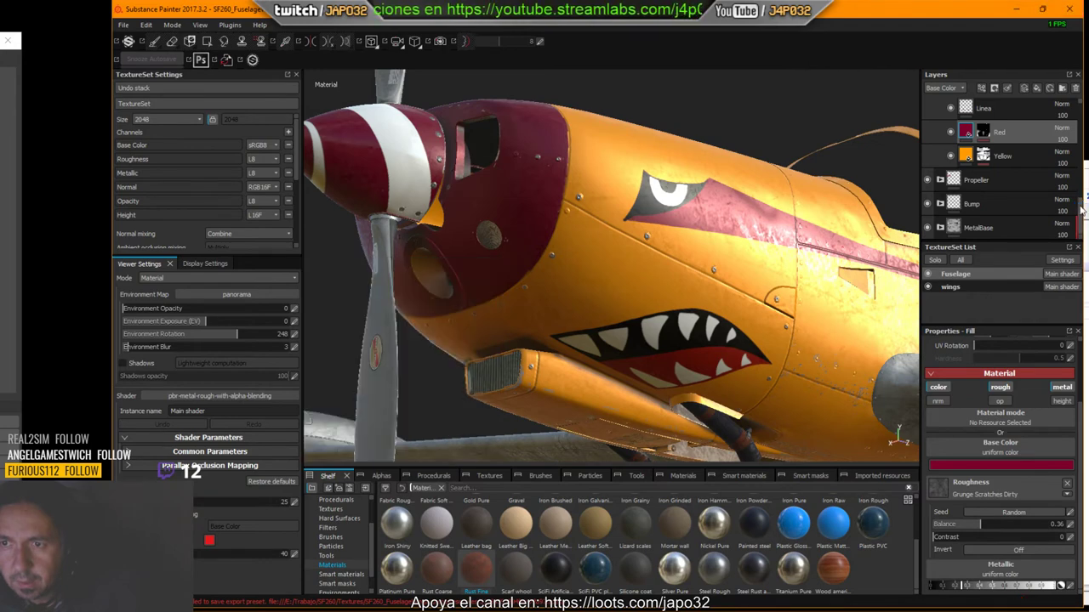
scroll(1081, 208, "up", 3)
scroll(1082, 209, "up", 3)
scroll(1084, 202, "up", 3)
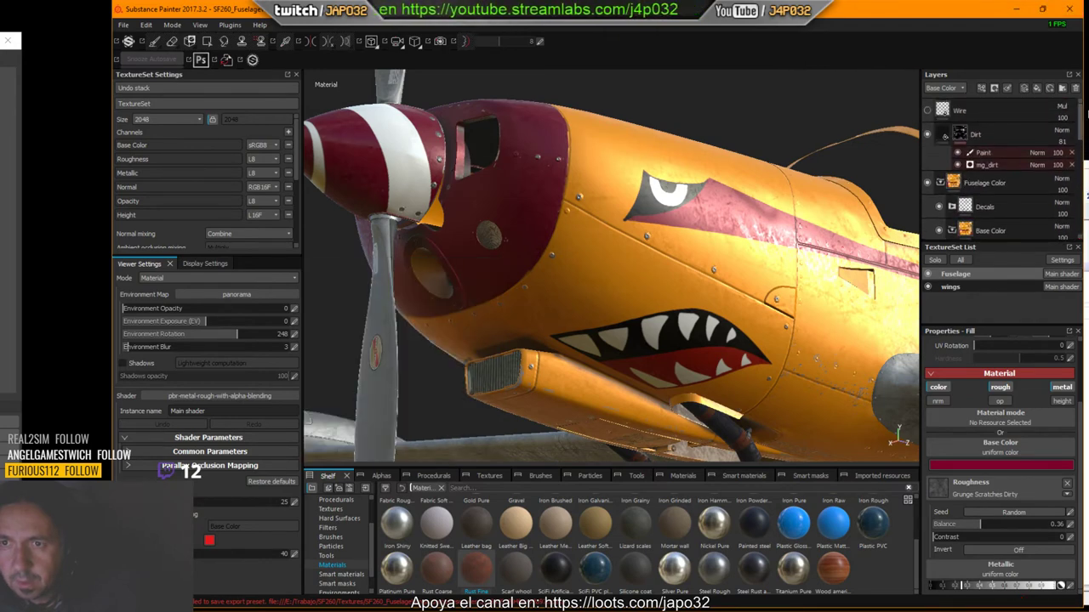
left_click(940, 183)
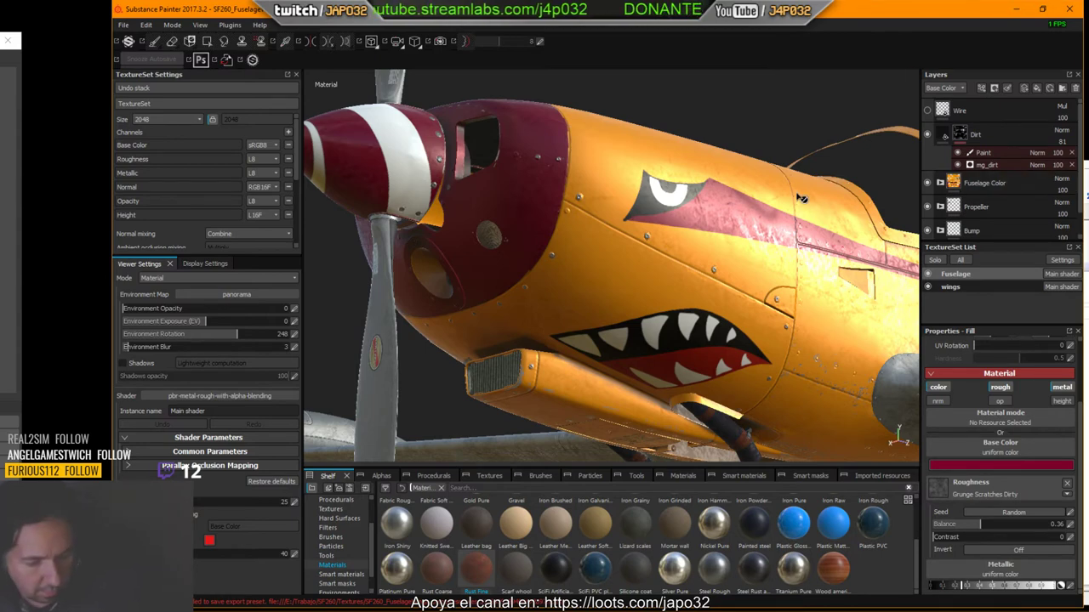
key("ctrl+s")
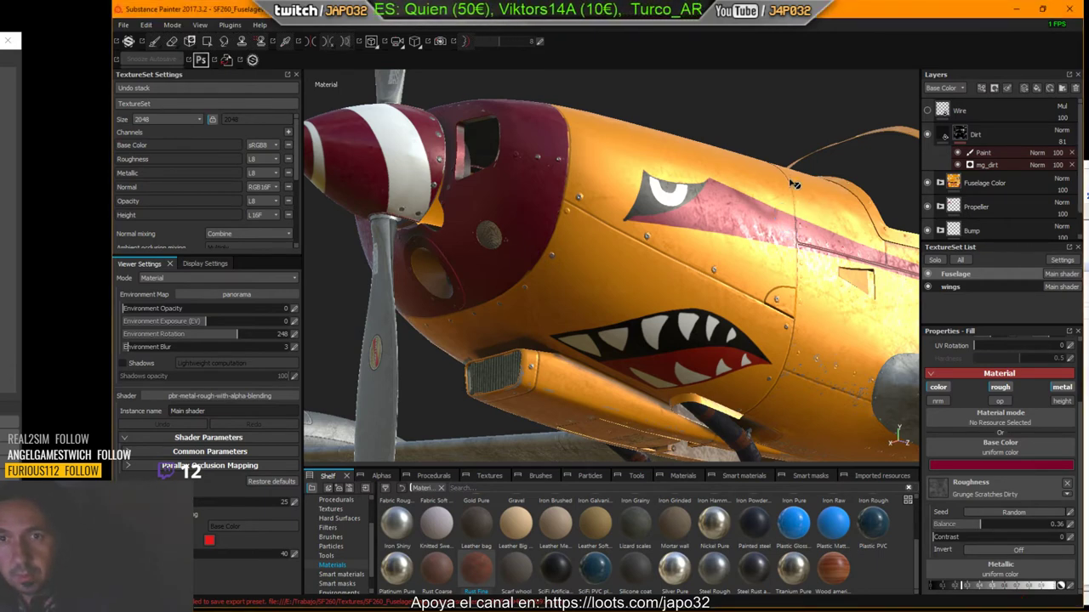
left_click_drag(794, 184, 859, 217, "alt")
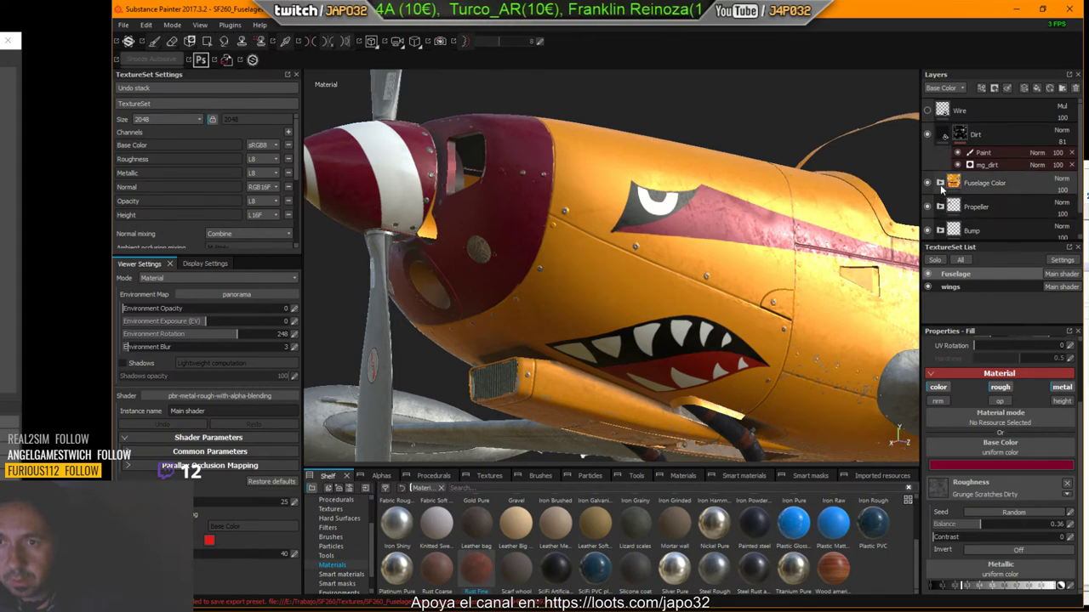
Locate the Shark layer under Decals, verify it by toggling visibility, select it, and show its channel choices.
left_click(940, 184)
left_click(951, 207)
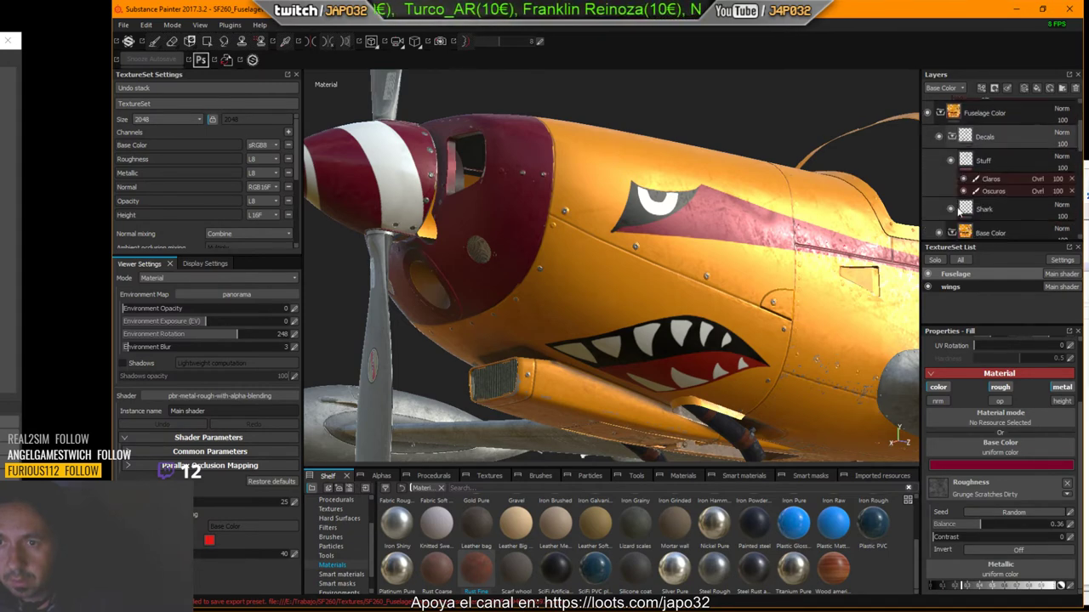
scroll(961, 208, "down", 2)
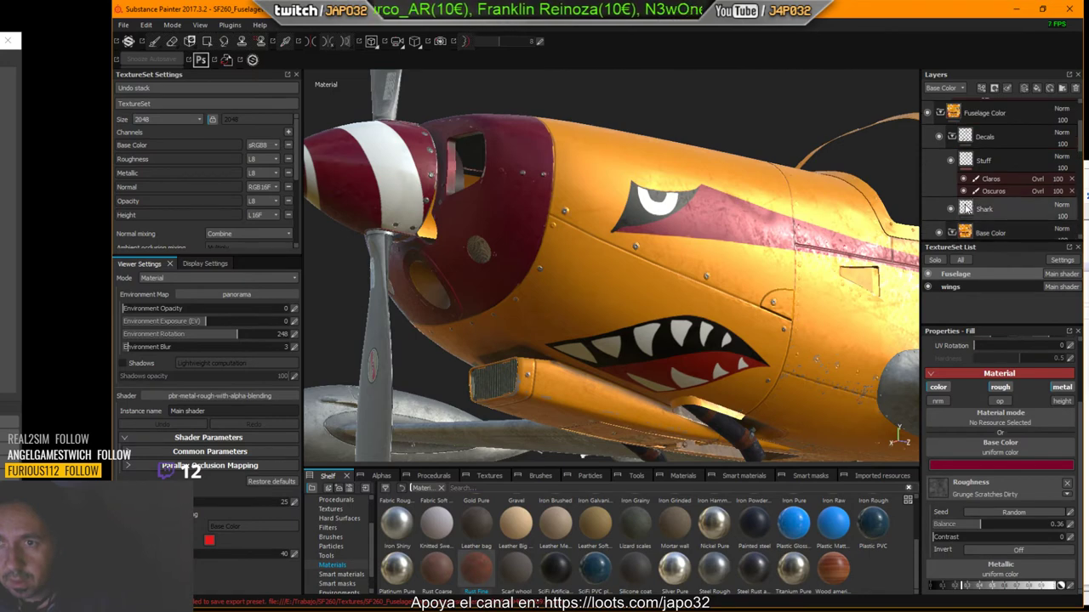
left_click(951, 208)
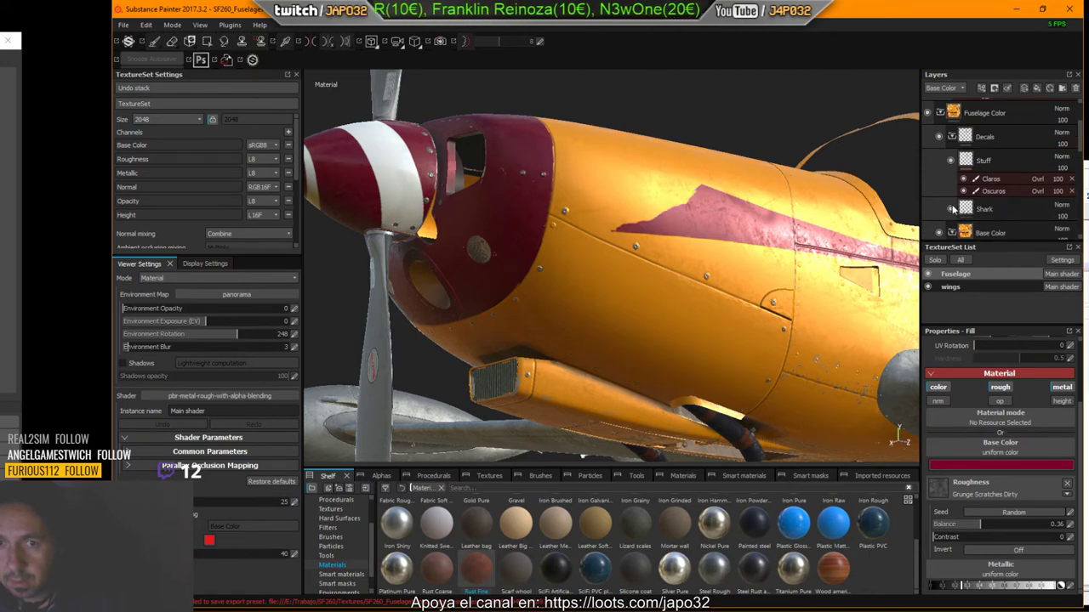
left_click(952, 209)
left_click(965, 211)
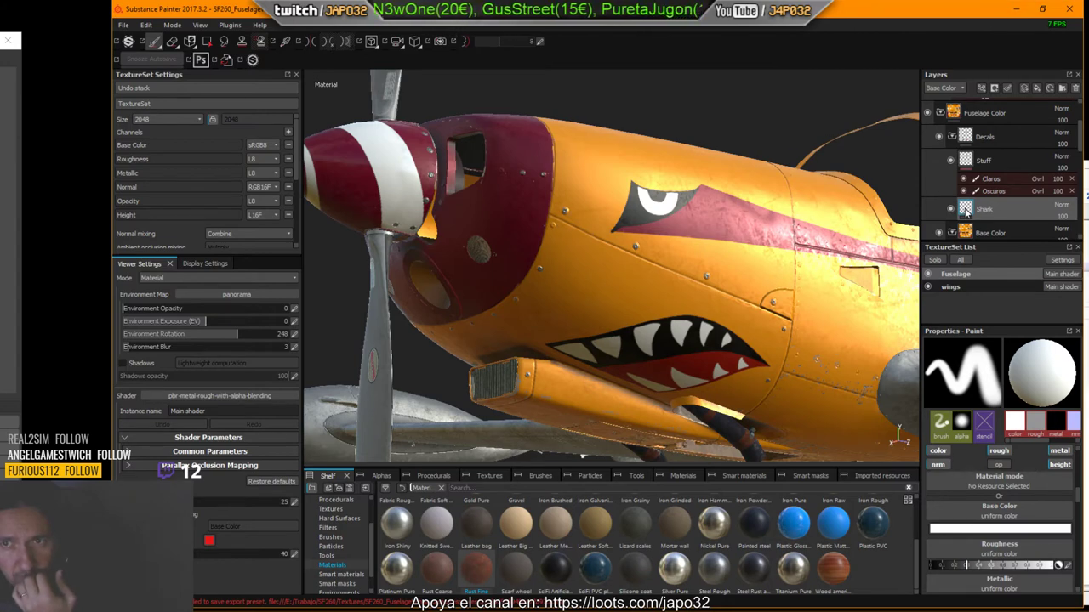
left_click(959, 89)
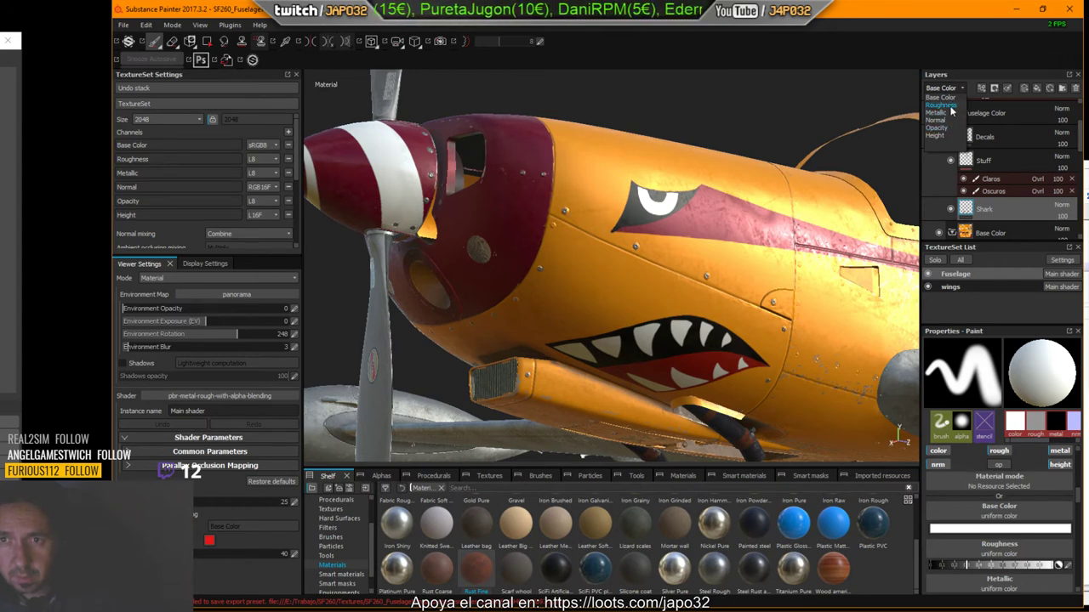
left_click(951, 111)
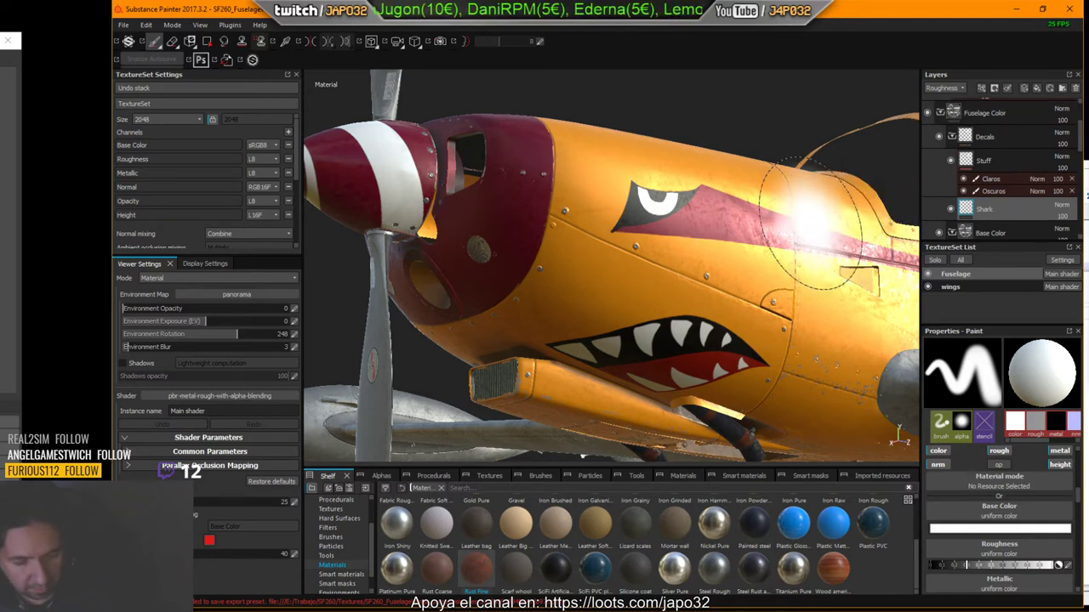
key("c")
key("c")
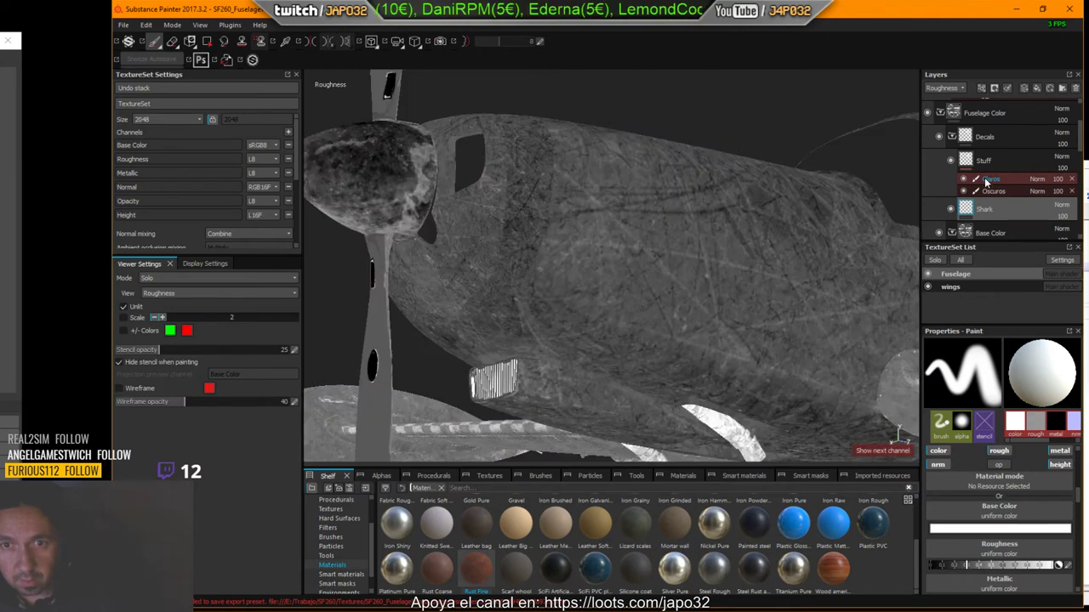
key("c")
key("c")
key("c")
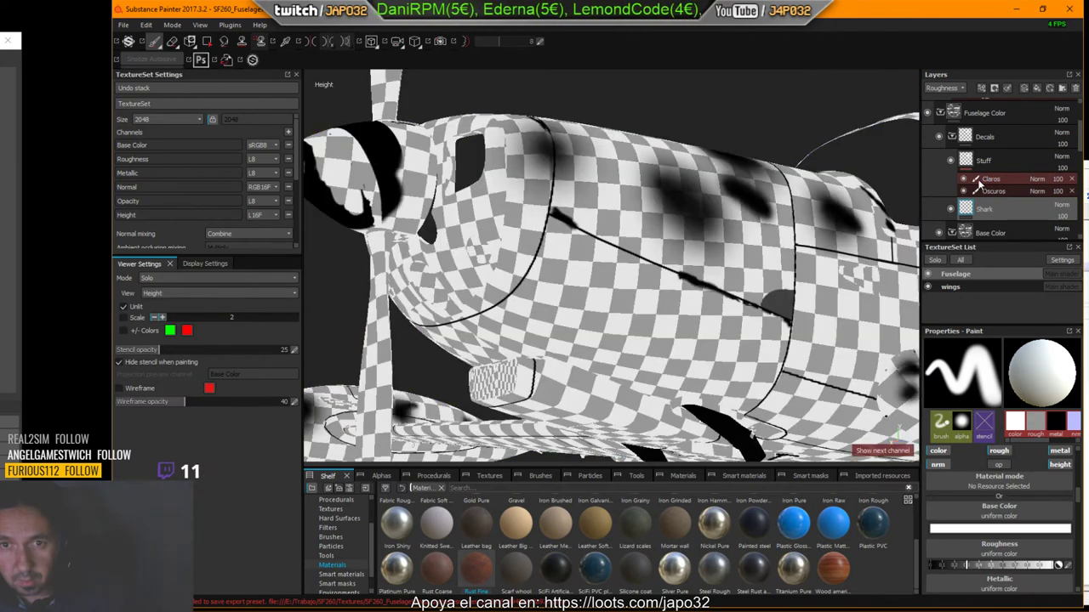
key("m")
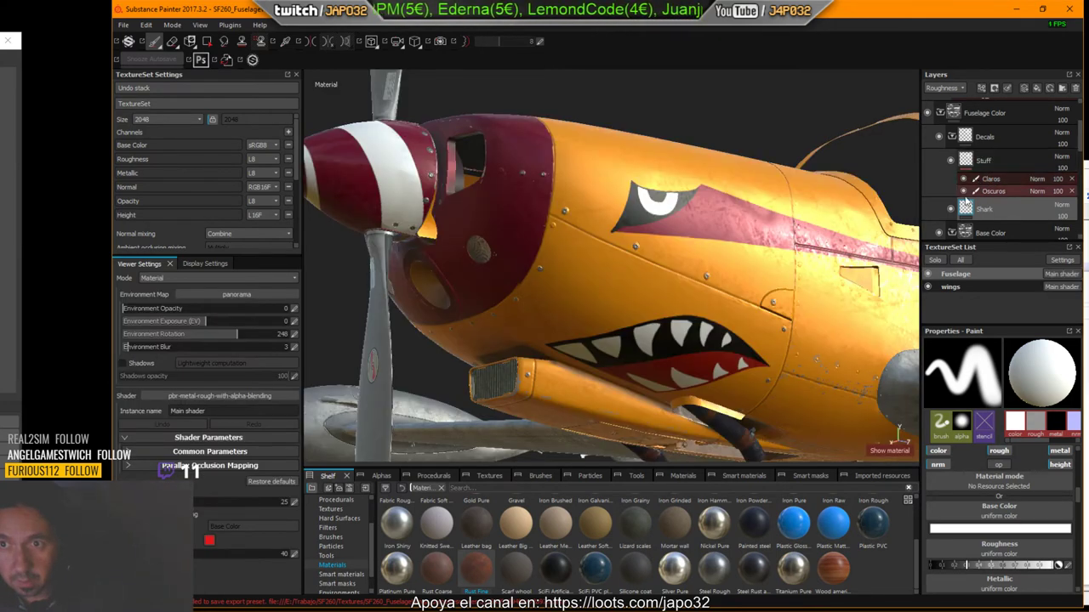
mouse_move(965, 208)
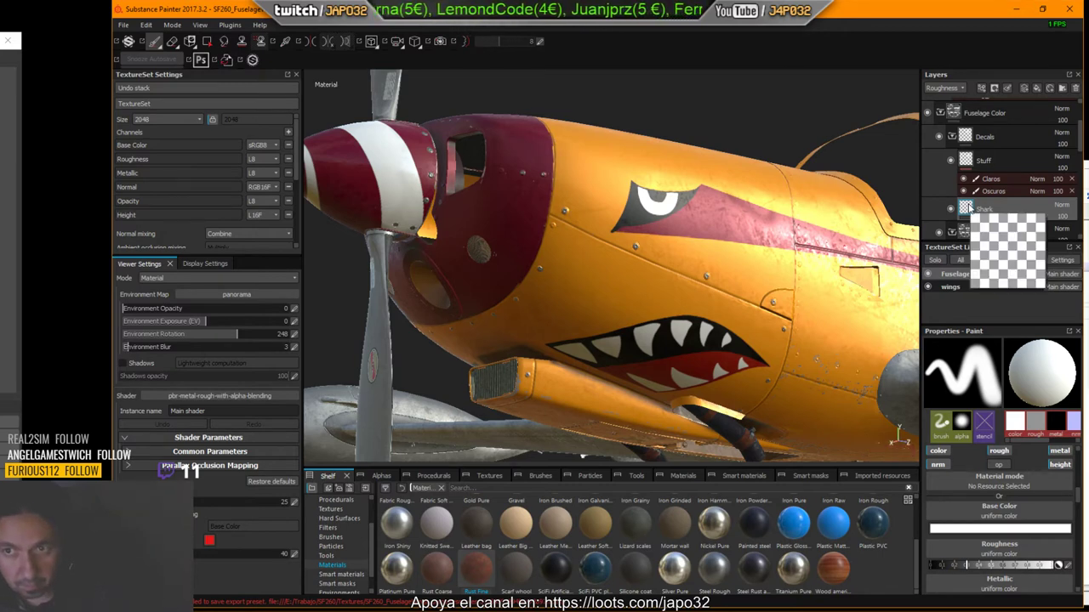
left_click(962, 91)
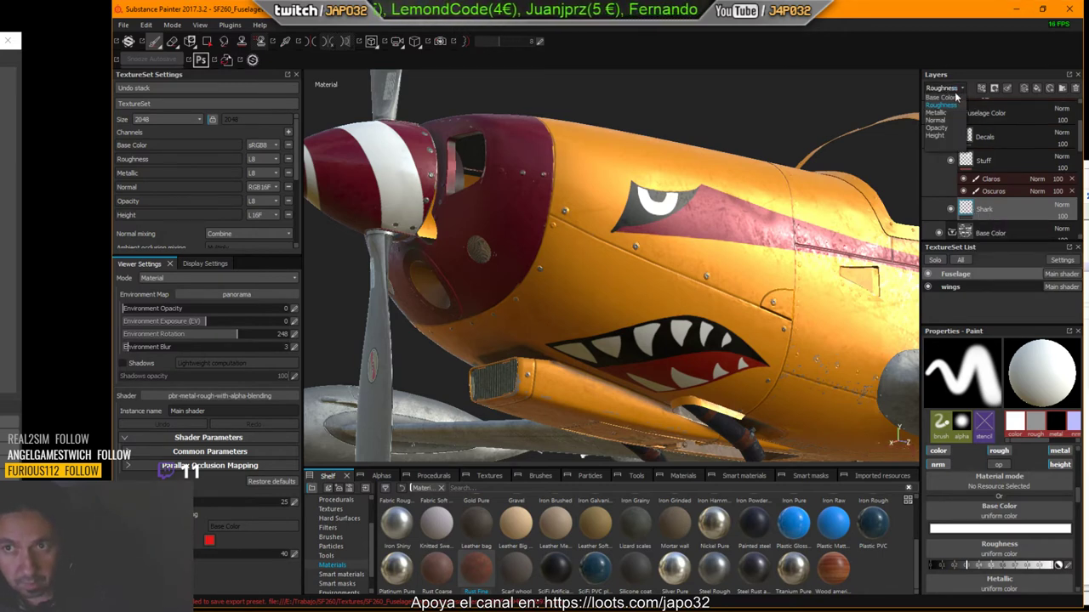
left_click(943, 99)
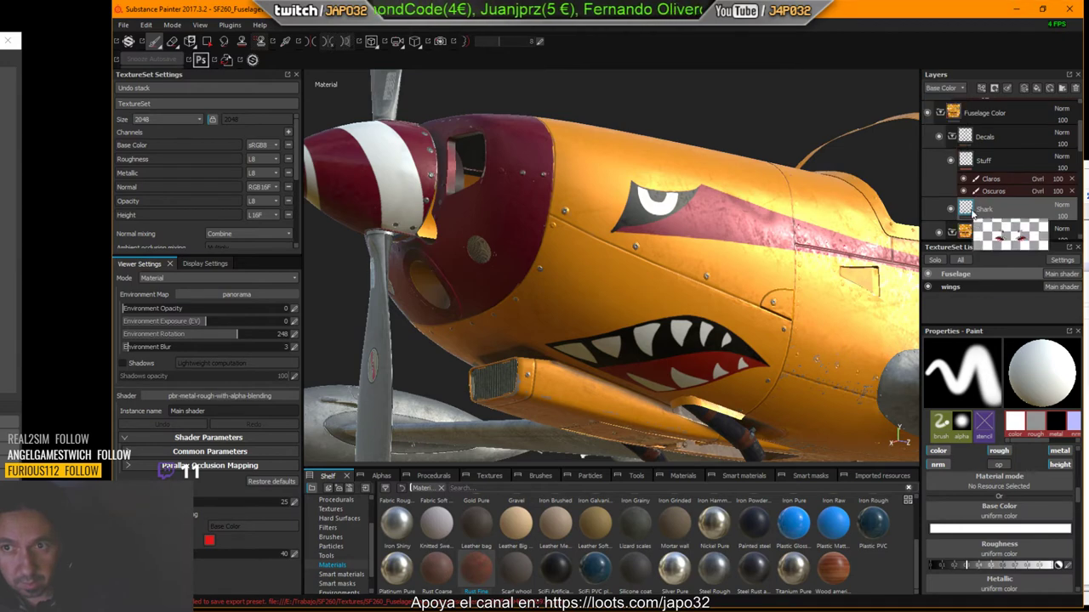
mouse_move(965, 209)
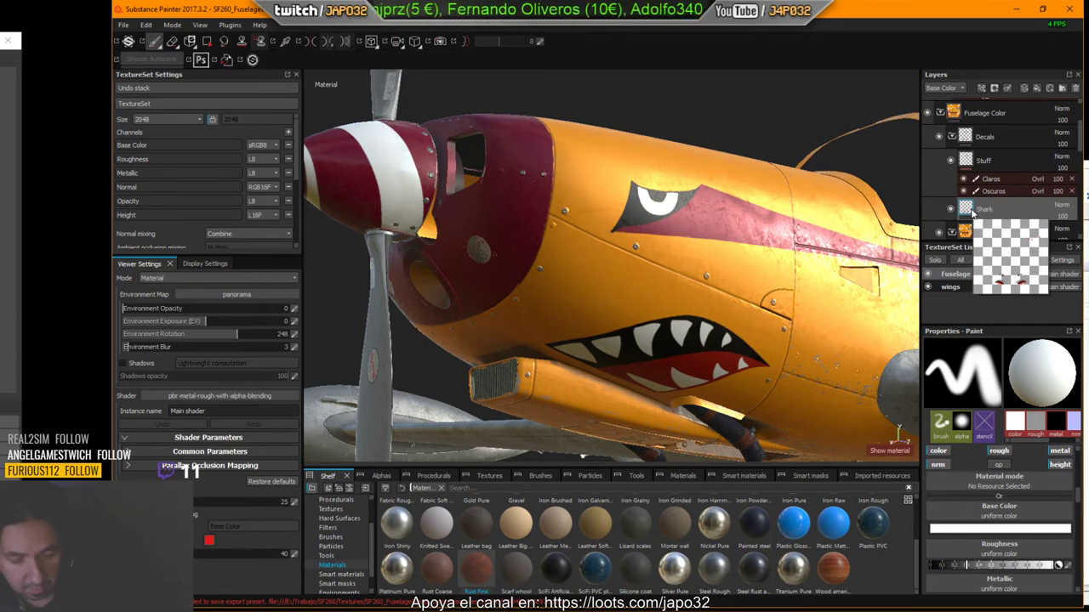
key("c")
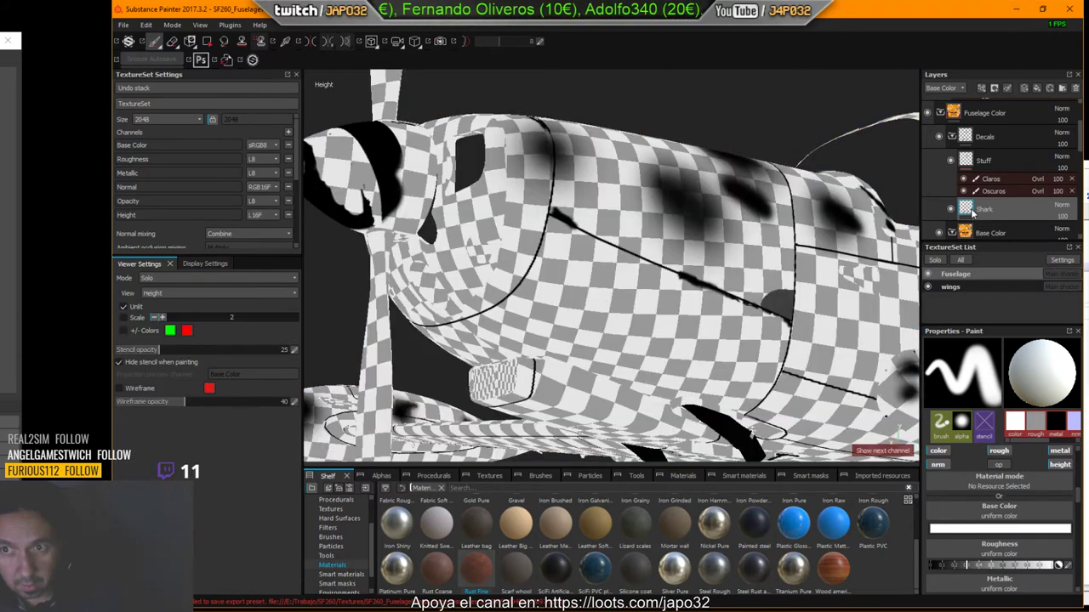
key("c")
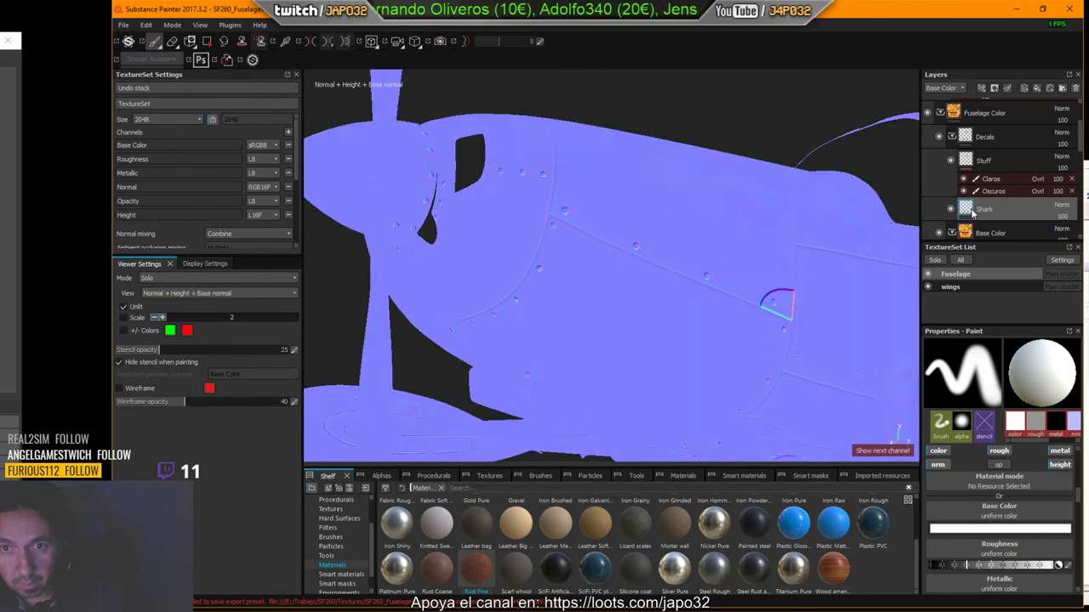
key("c")
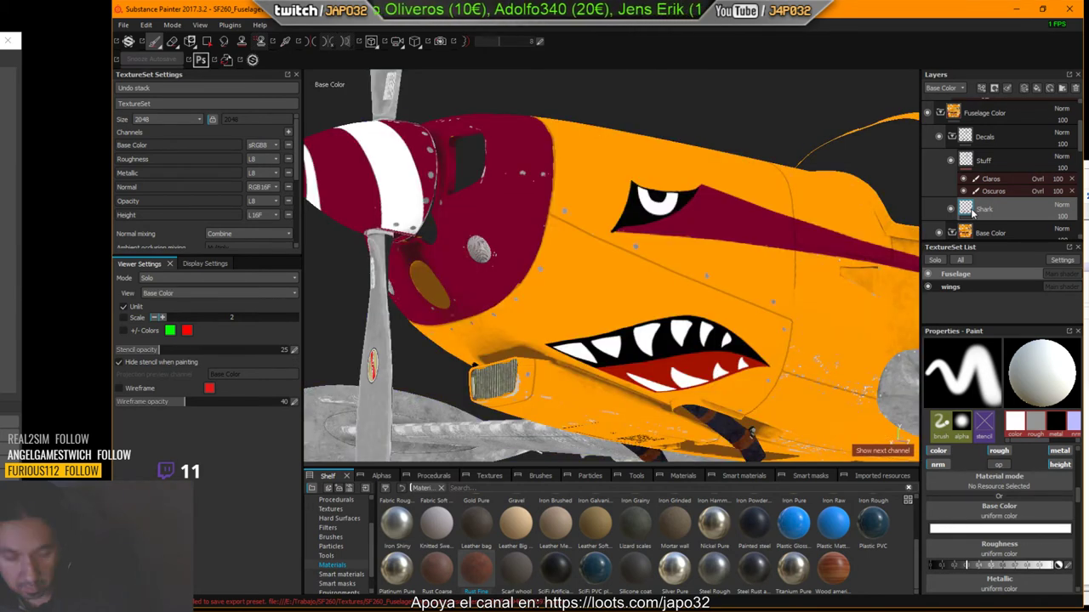
key("m")
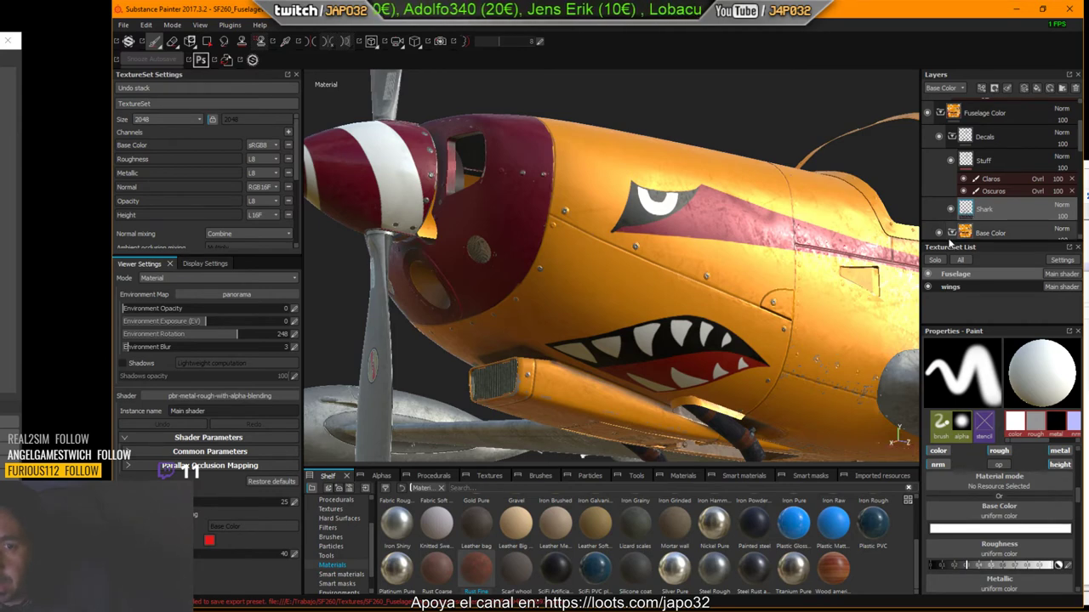
left_click(970, 210)
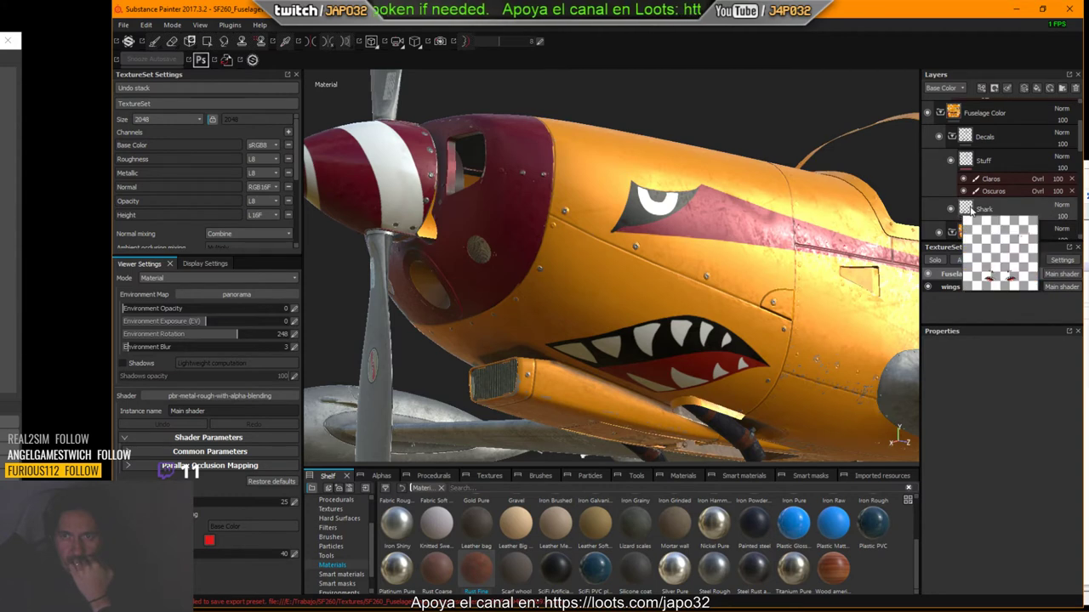
Show the layer stack's Roughness channel, select the Shark layer and take the Paint tool.
left_click(944, 88)
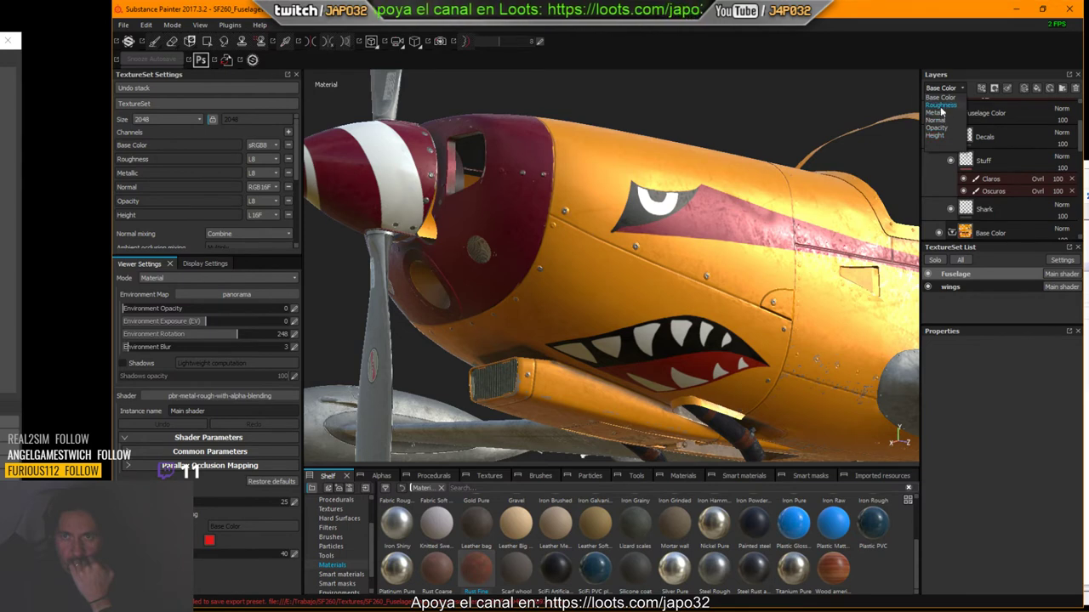
left_click(941, 105)
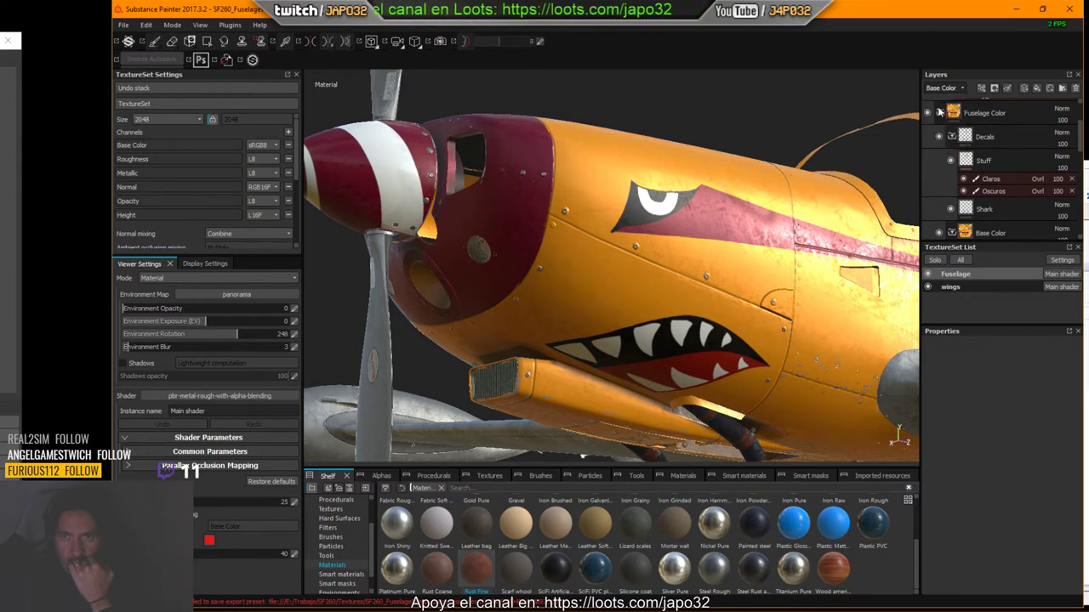
left_click(987, 210)
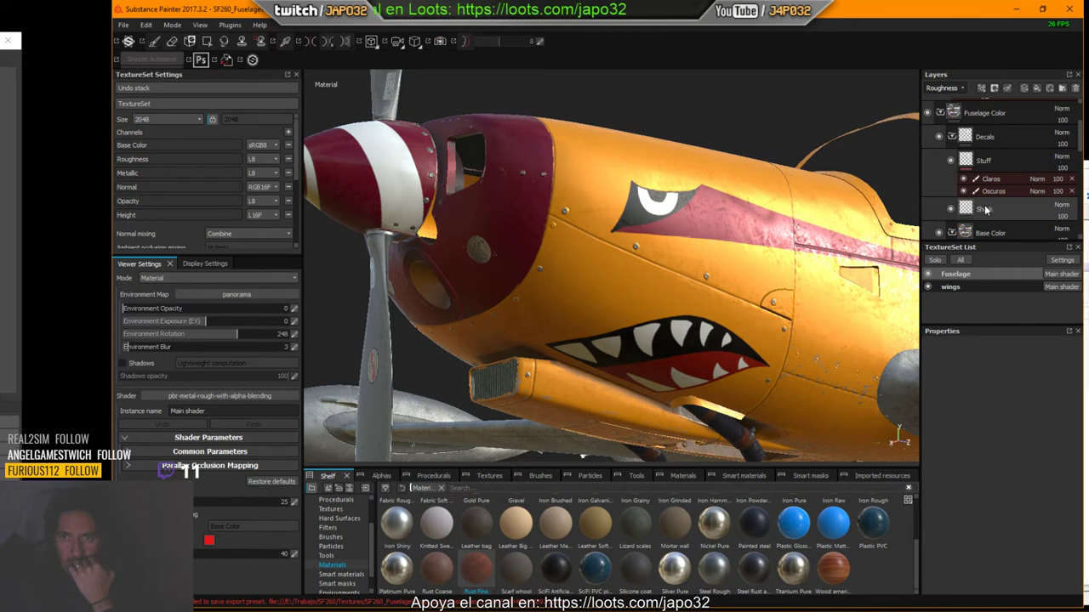
key("1")
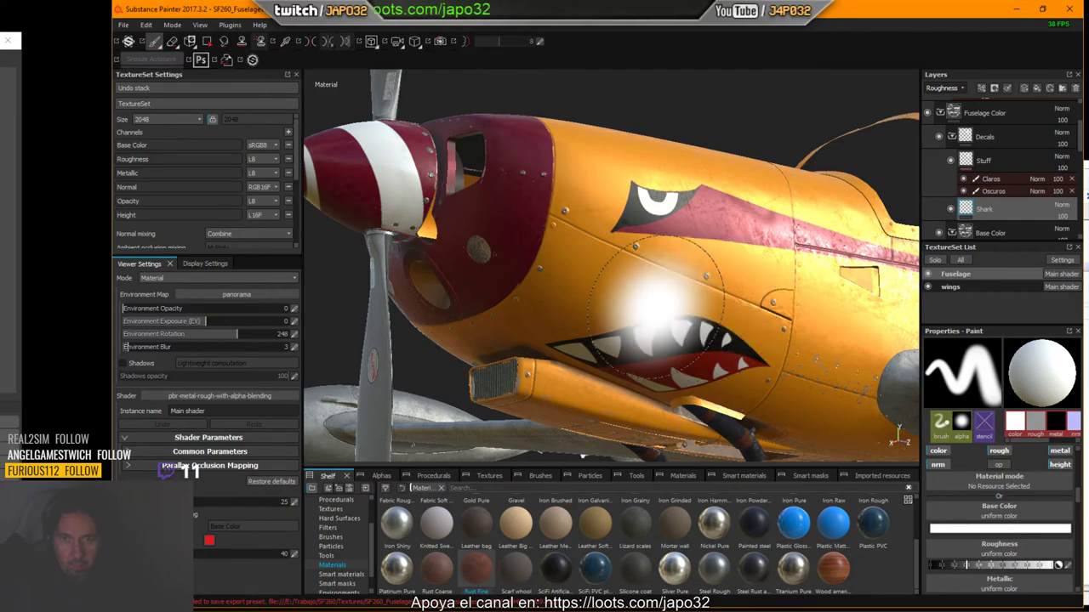
Zoom the 2D UV view to the shark mouth and solo the Roughness channel.
key("F3")
mouse_move(668, 319)
middle_mouse_down()
mouse_move(470, 259)
mouse_move(510, 102)
middle_mouse_up()
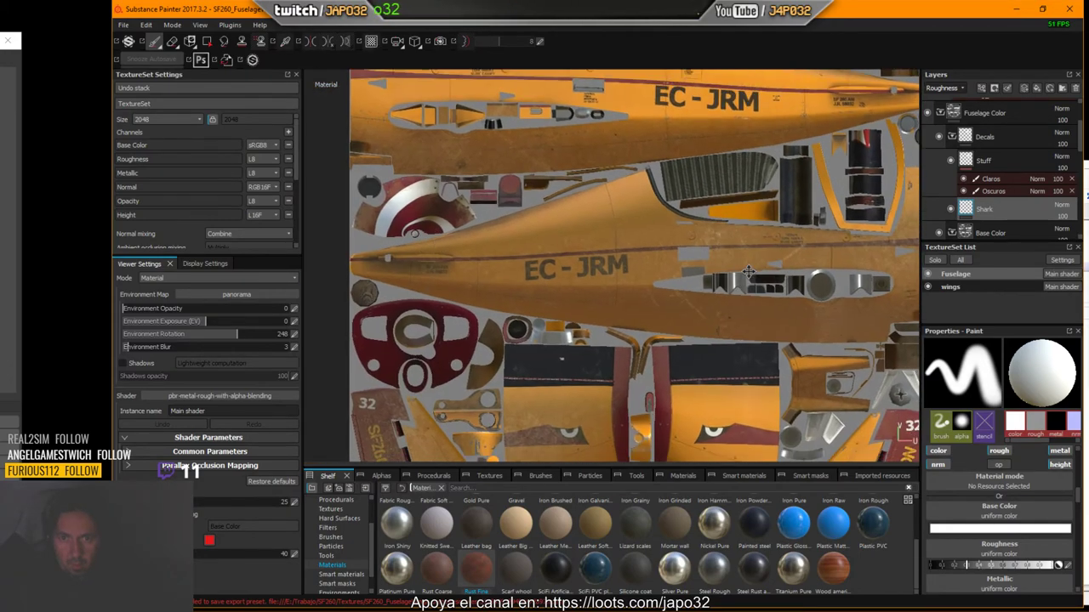
scroll(719, 308, "up", 3)
scroll(719, 308, "up", 2)
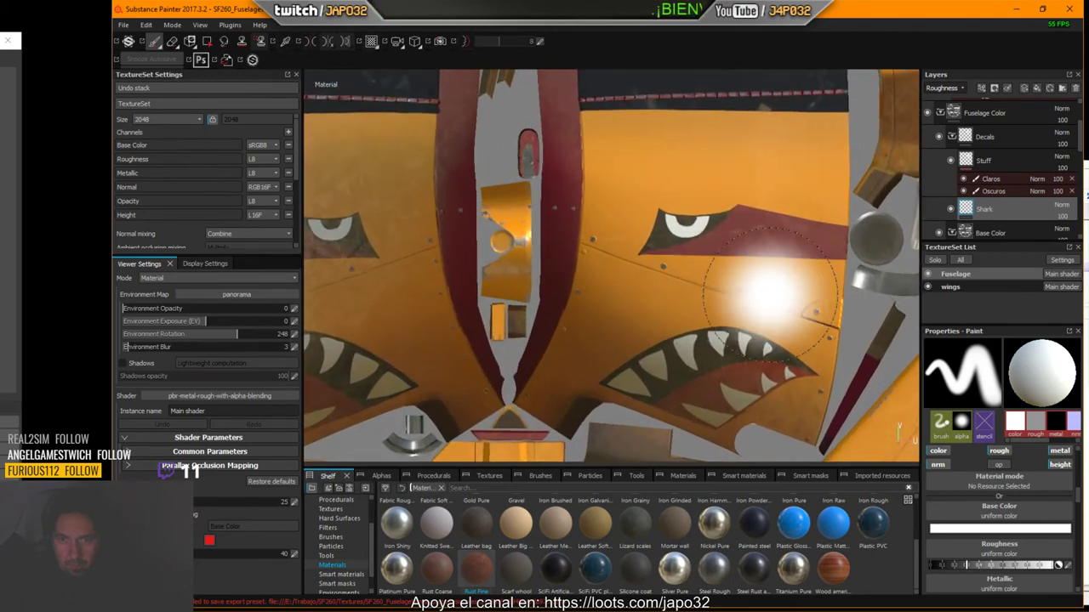
scroll(714, 255, "up", 3)
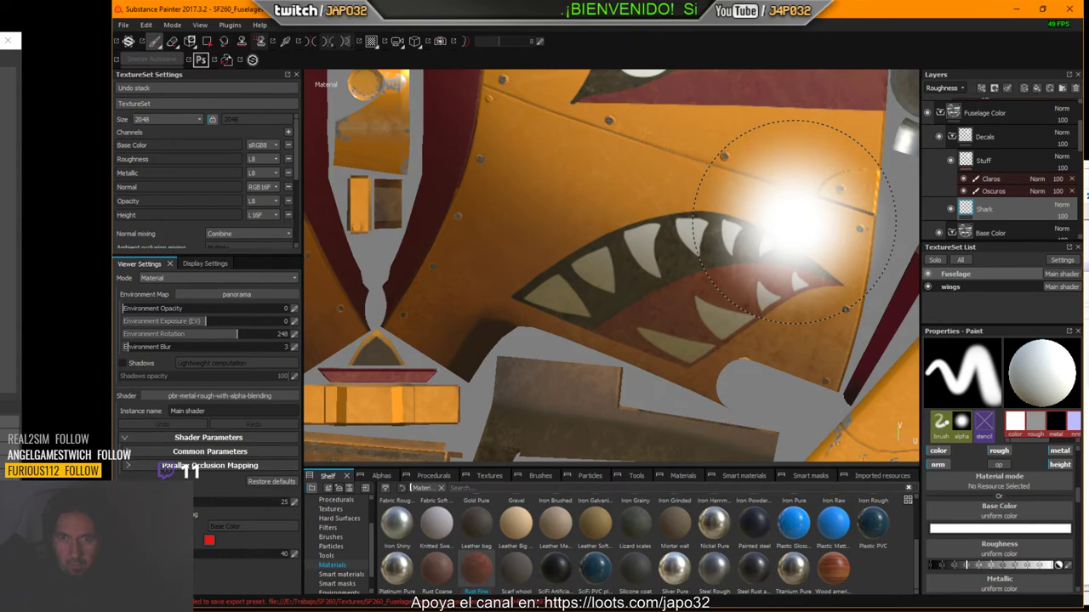
key("c")
key("c")
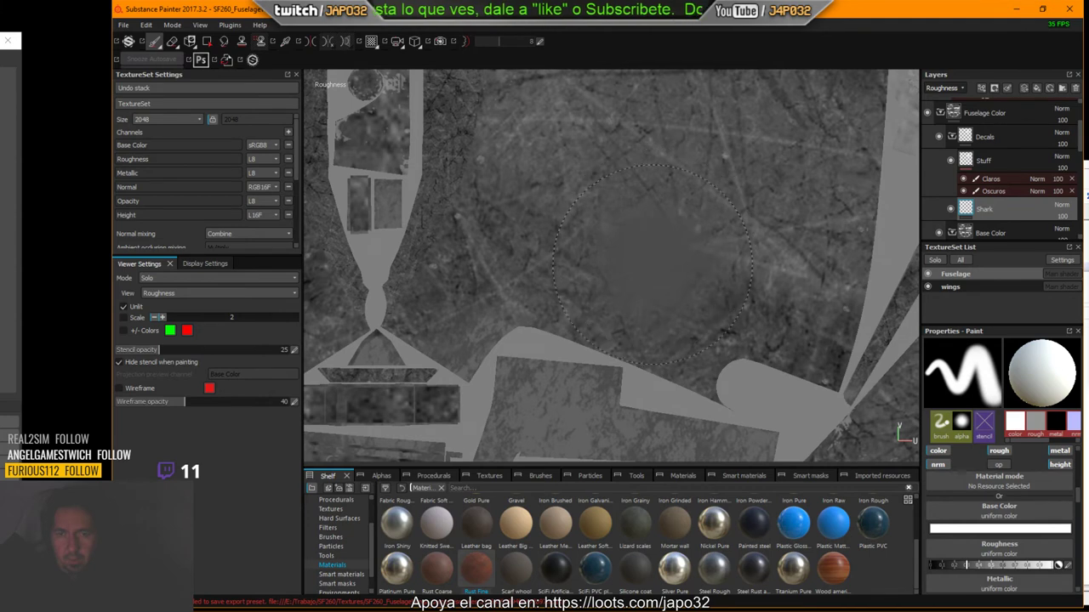
Shrink the brush and bring the Properties panel's paint channel buttons into view.
key("bracketleft")
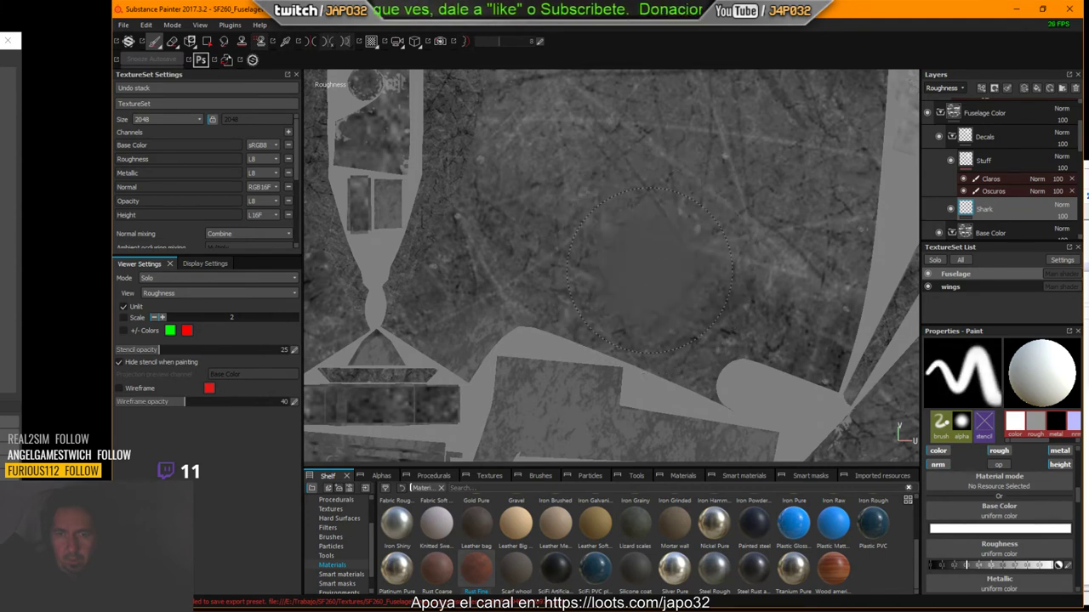
key("bracketleft")
key("bracketleft")
key("bracketleft")
key("bracketleft")
key("bracketleft")
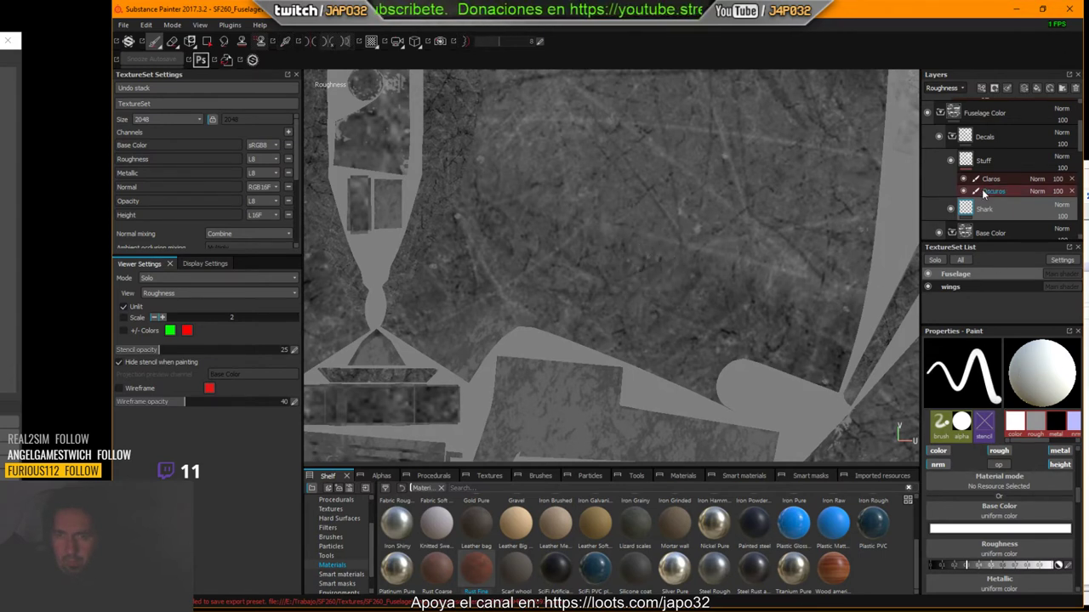
scroll(979, 551, "down", 2)
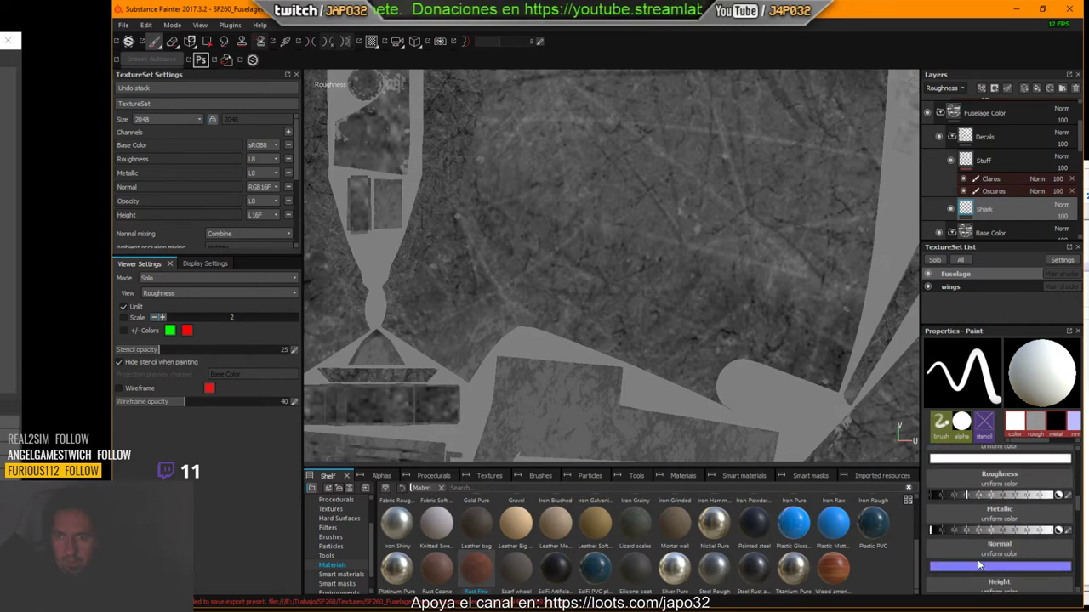
scroll(982, 552, "down", 1)
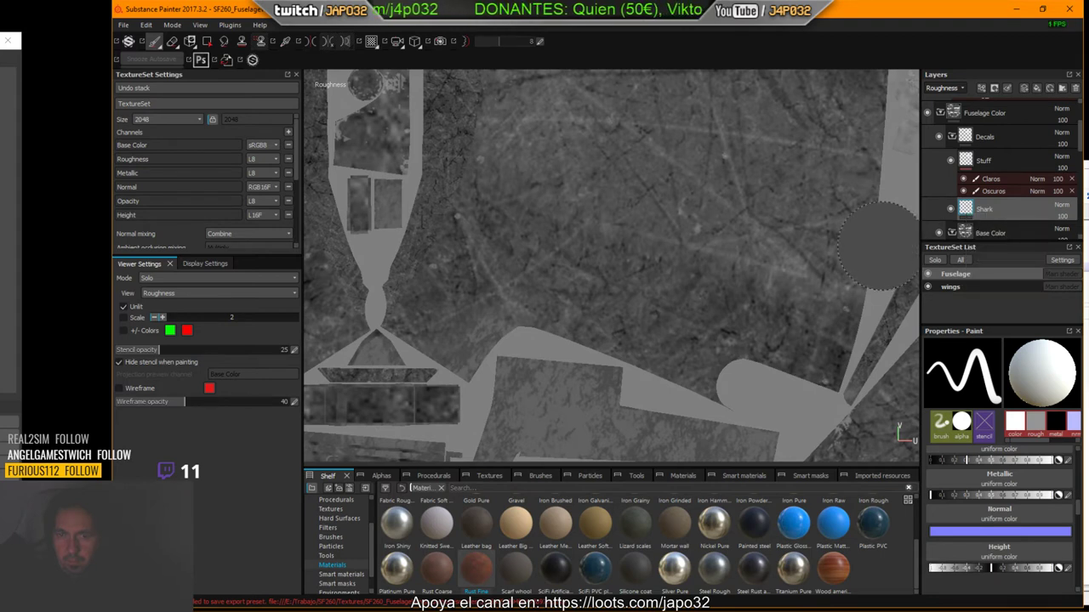
double_click(1019, 212)
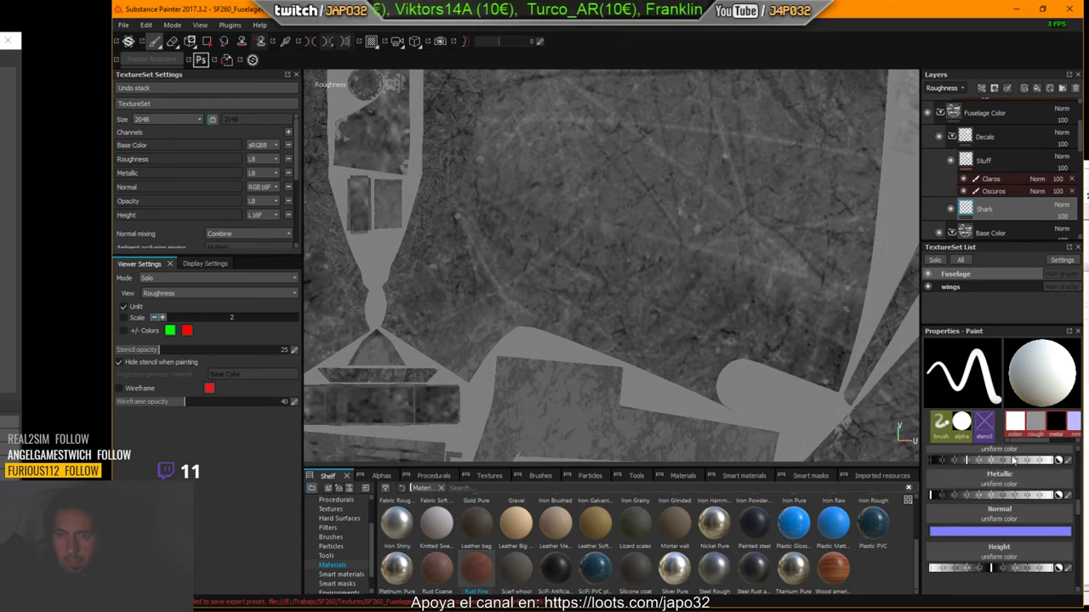
scroll(1003, 470, "up", 3)
scroll(997, 497, "up", 2)
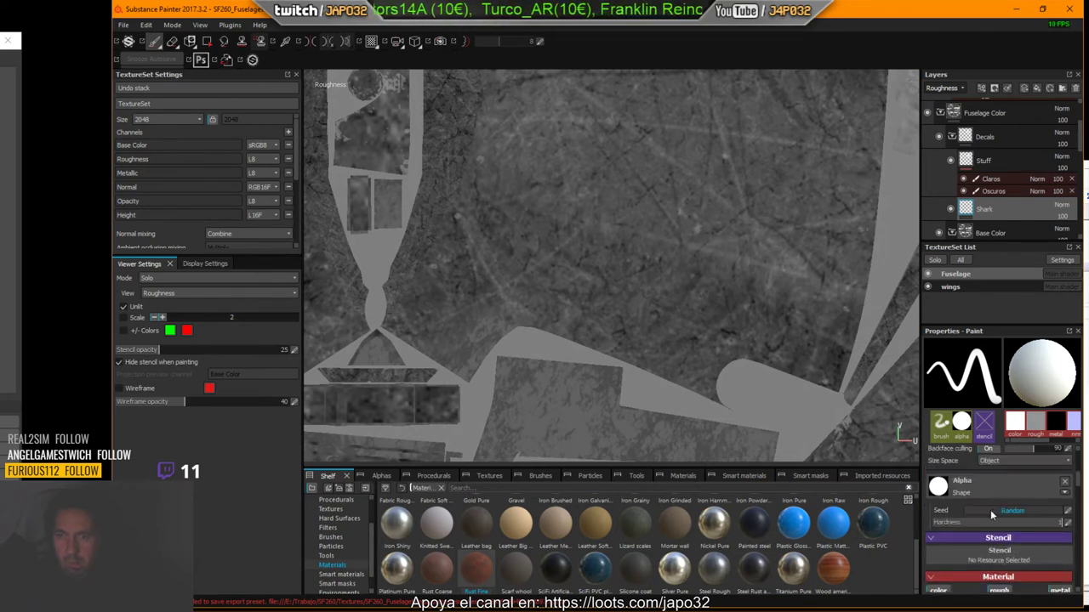
scroll(990, 510, "up", 3)
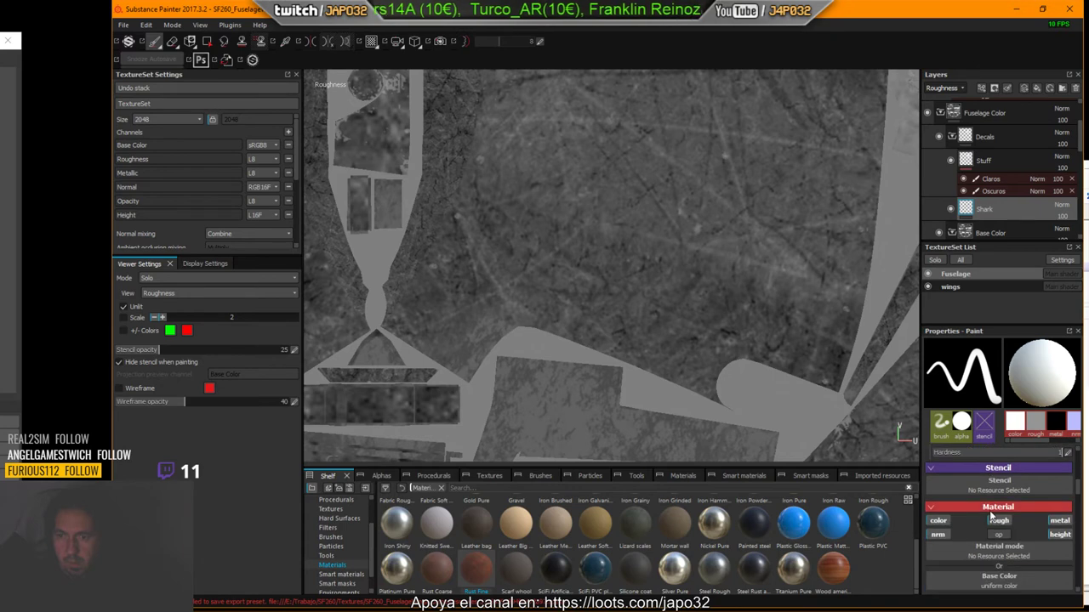
With colour and metal disabled, paint a roughness stroke toward the mouth's corner, then view the material.
left_click(937, 520)
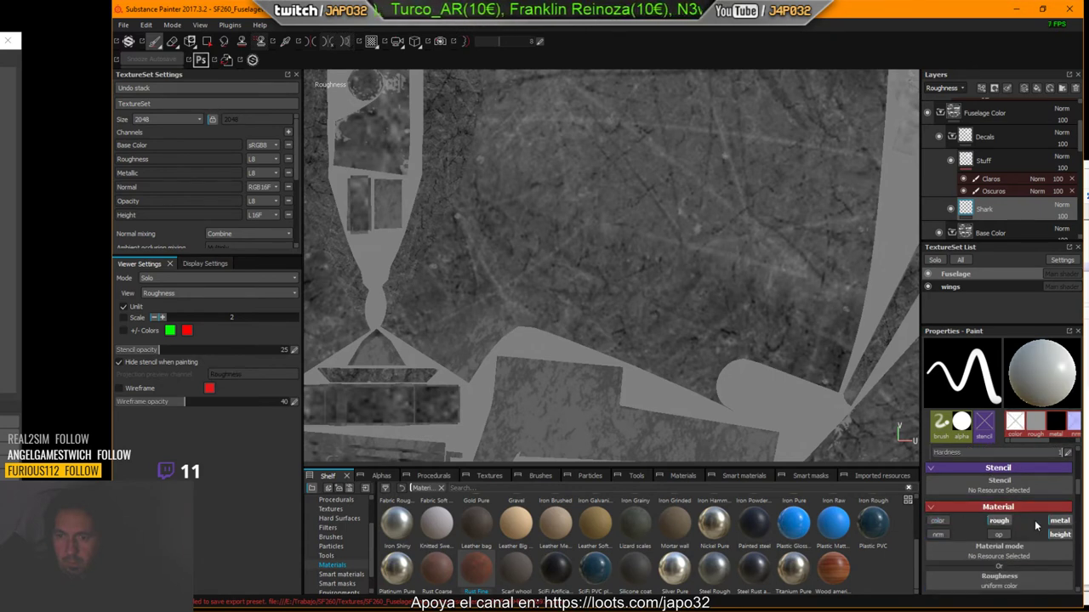
left_click(1057, 523)
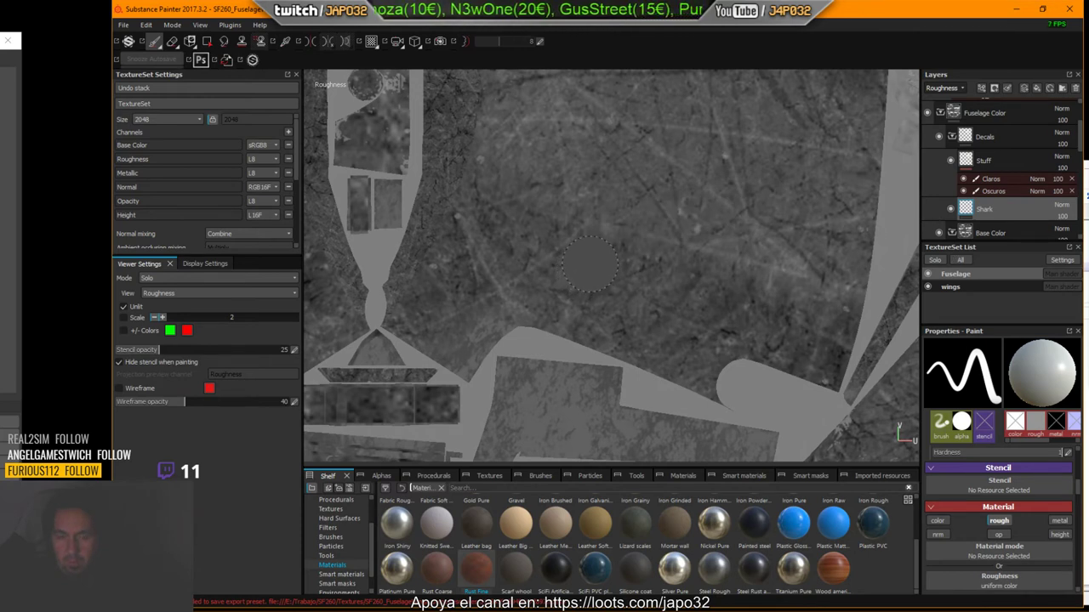
left_click_drag(586, 265, 789, 224)
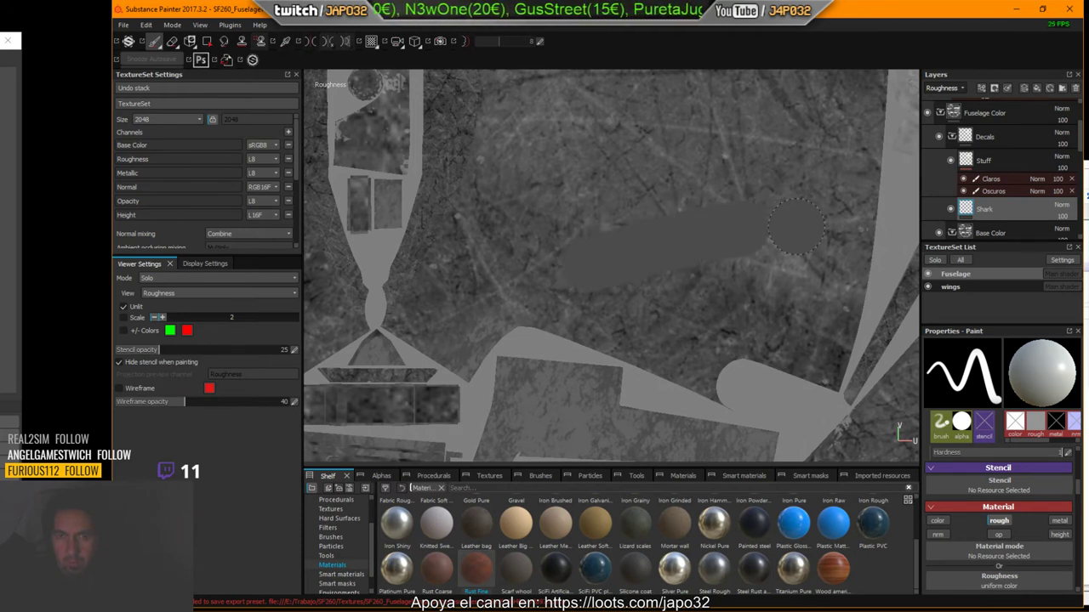
key("m")
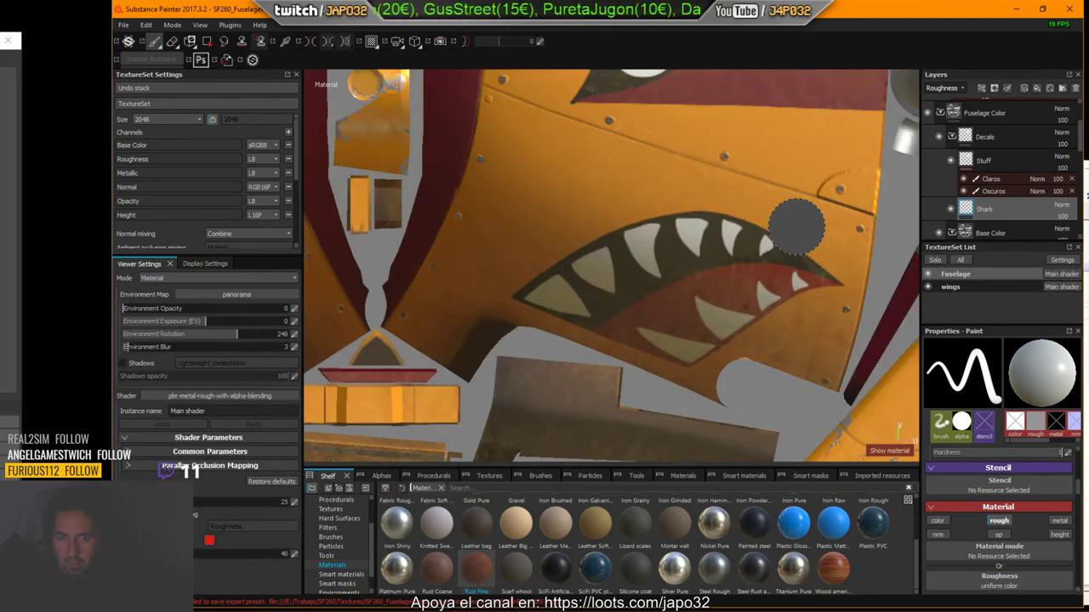
Cycle the solo channels with C three times until Roughness displays again.
key("c")
key("c")
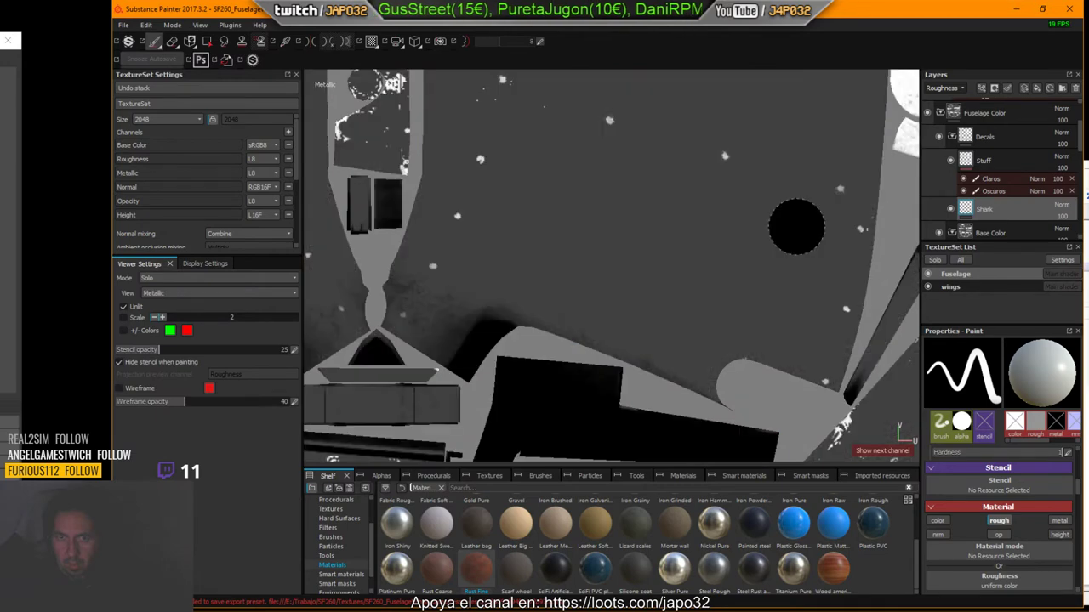
key("c")
key("c")
key("c")
key("c")
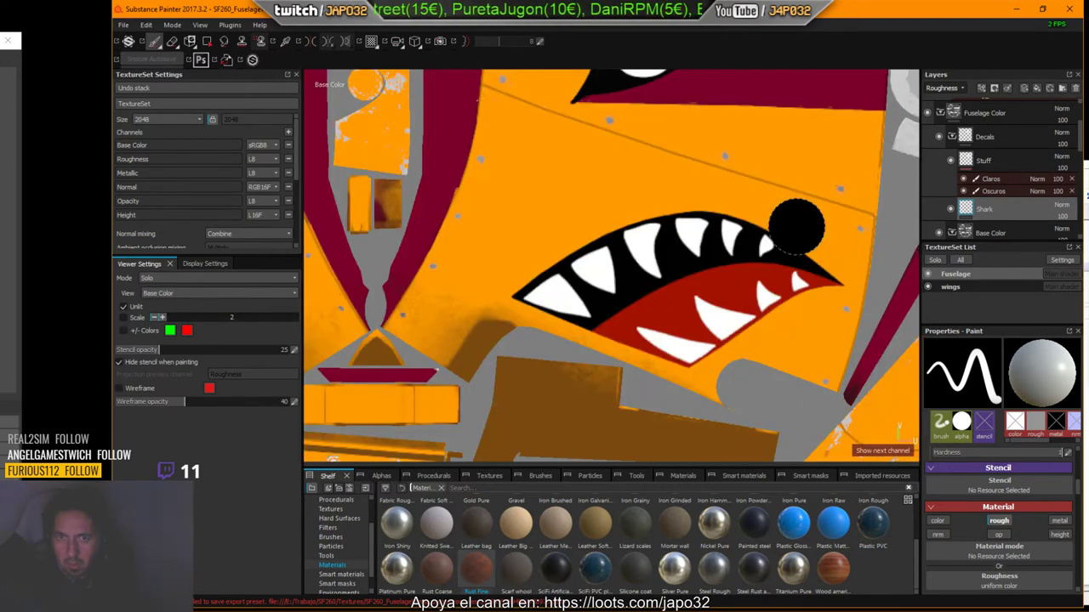
key("c")
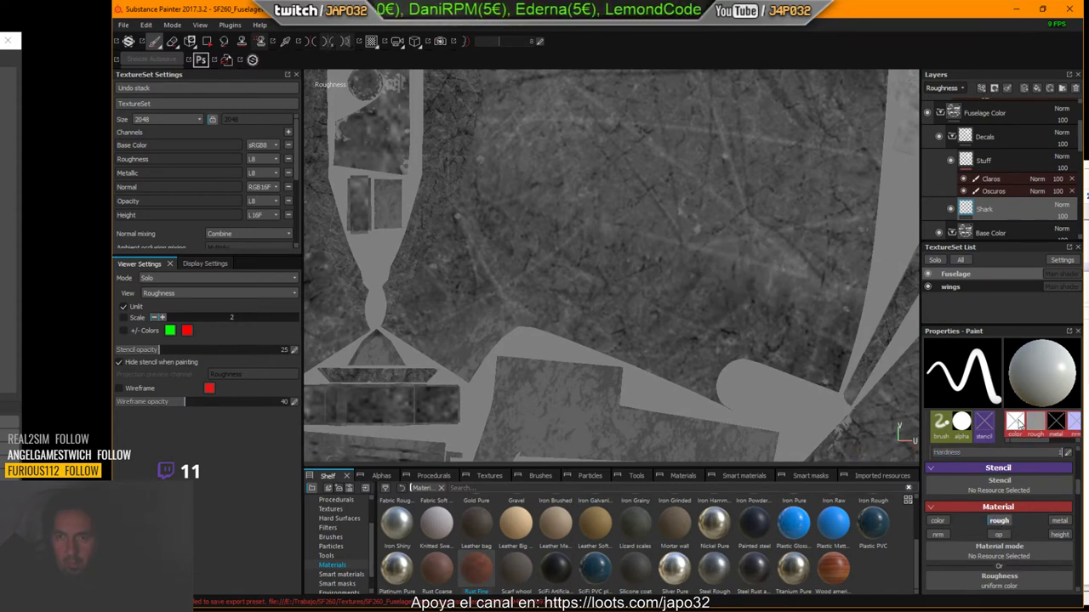
scroll(1004, 528, "down", 3)
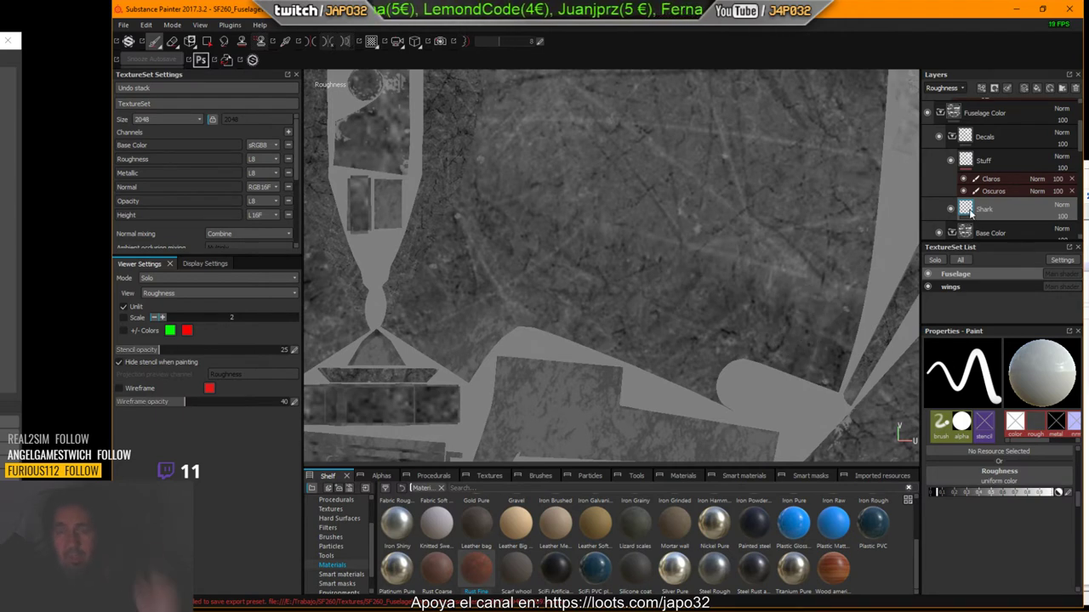
mouse_move(965, 208)
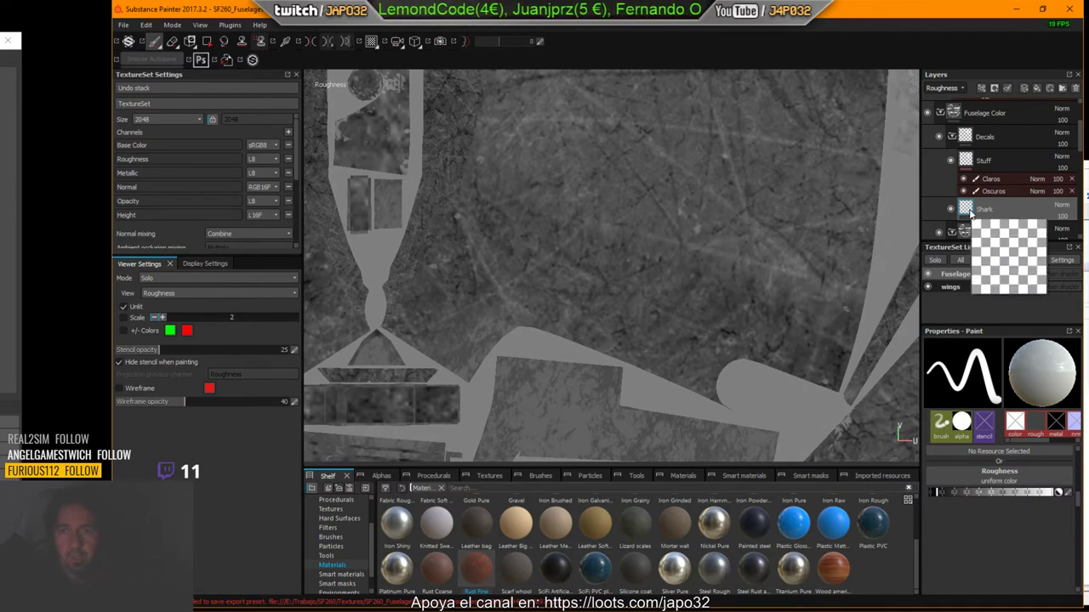
Toggle the layer stack view to Base Color and back to Roughness, then set brush roughness to 0.
left_click(942, 88)
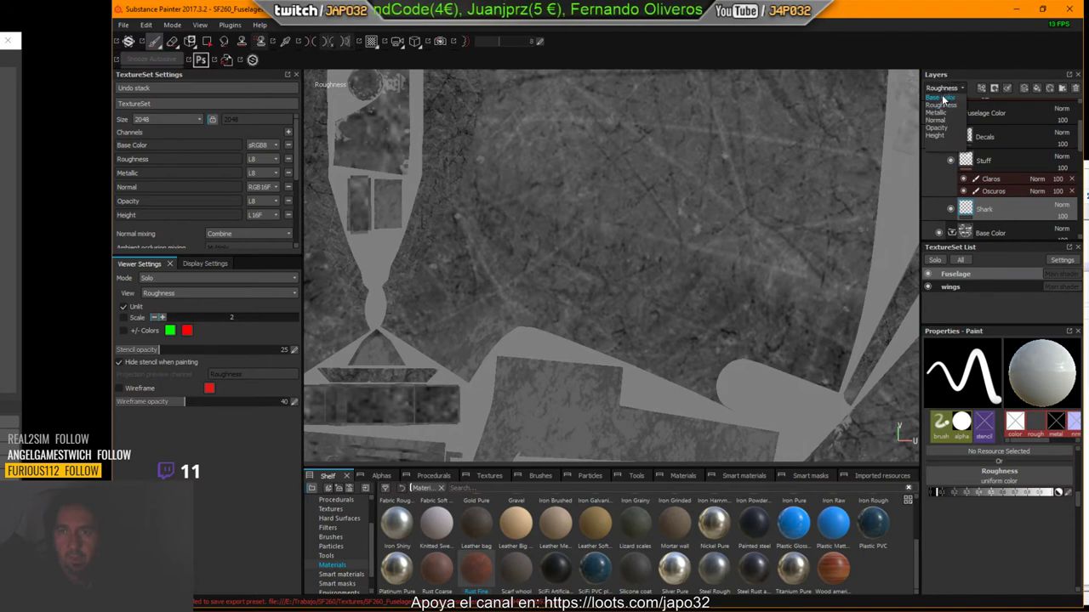
left_click(941, 98)
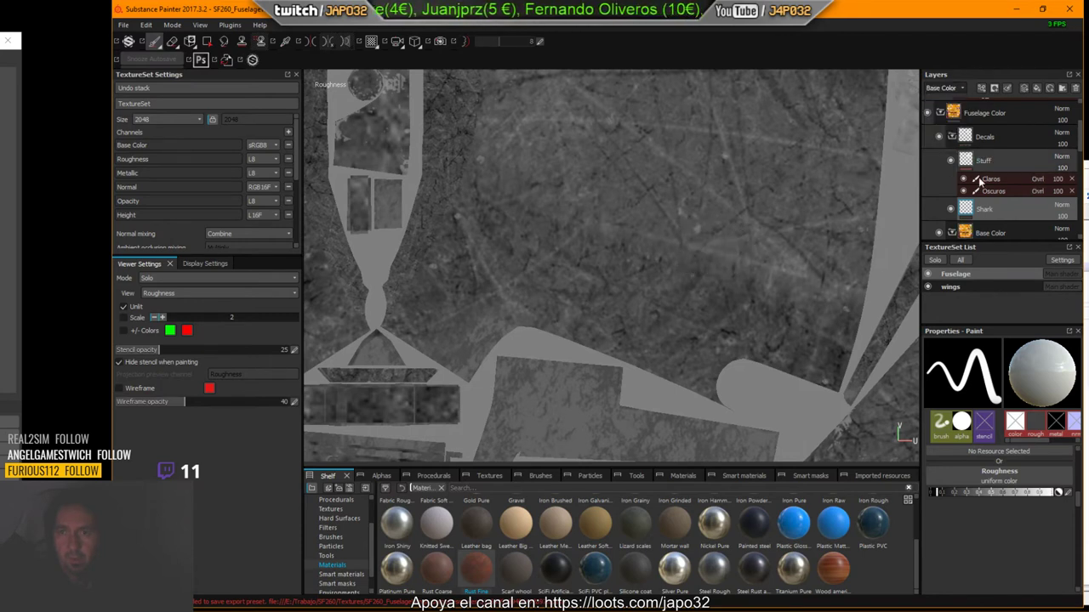
left_click(943, 88)
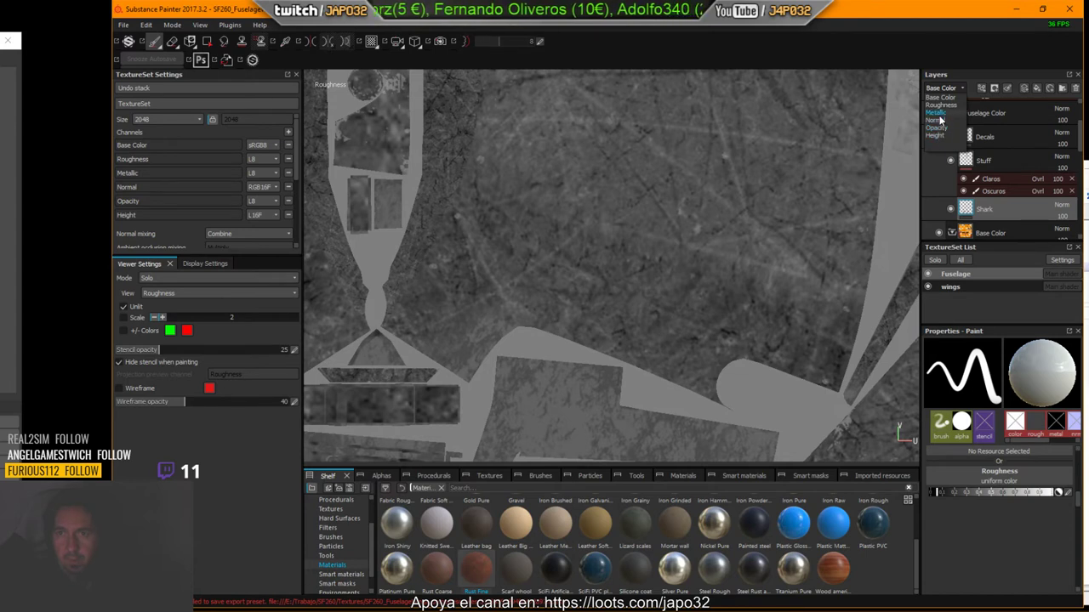
left_click(941, 104)
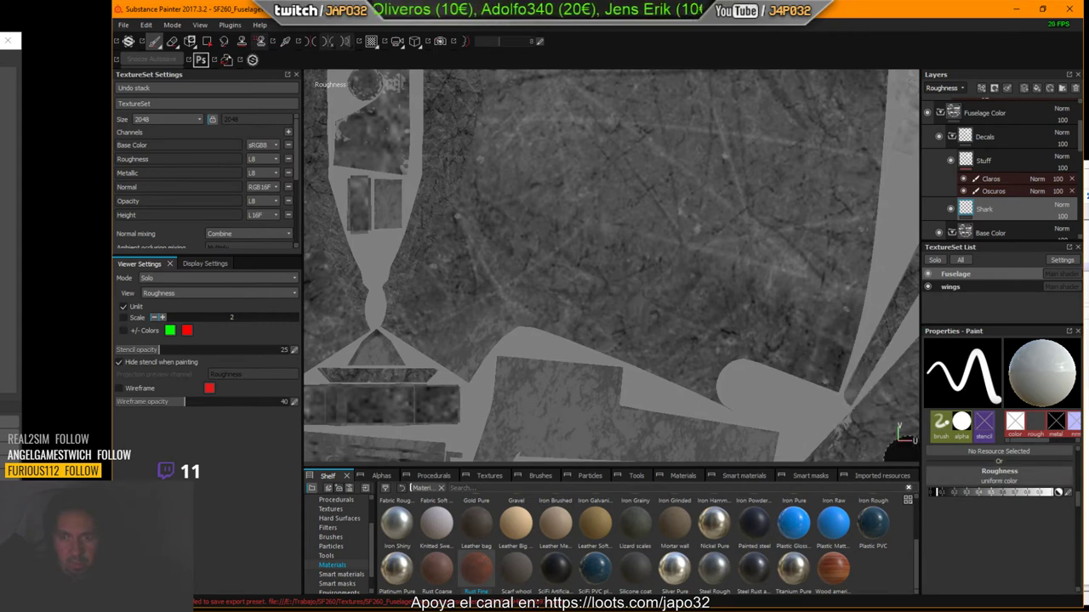
left_click_drag(934, 492, 929, 491)
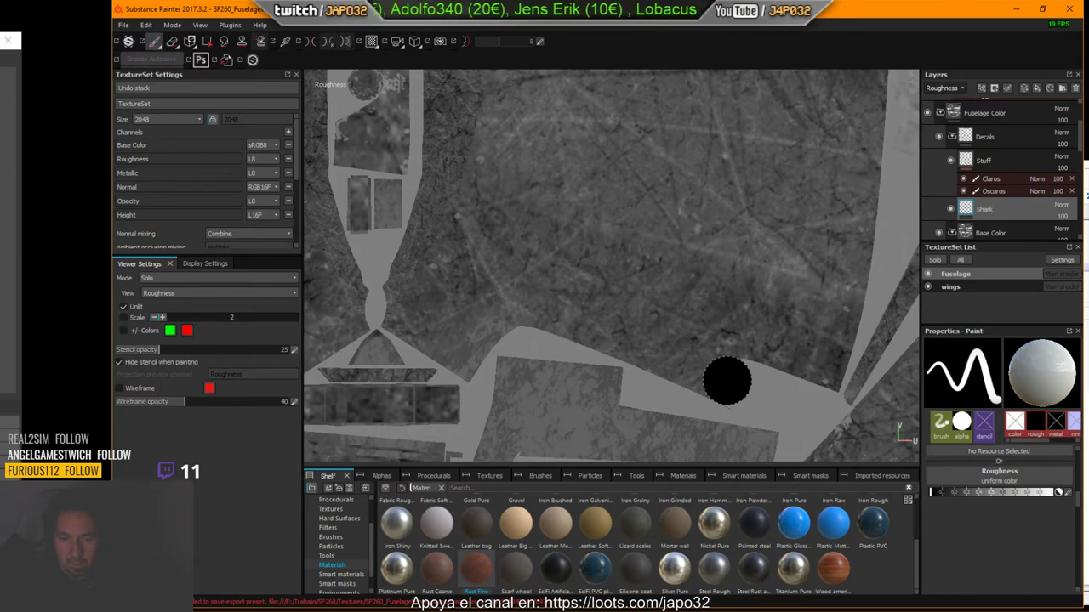
Shrink the brush to a fine tip, return to solo Roughness and remove the test outline.
key("c")
key("c")
key("c")
key("c")
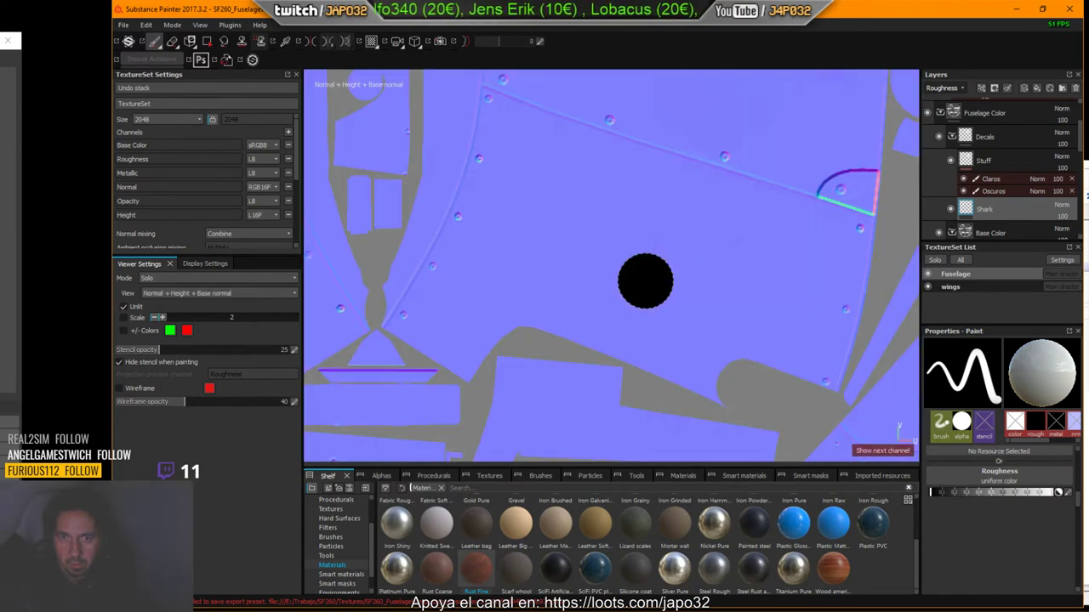
key("c")
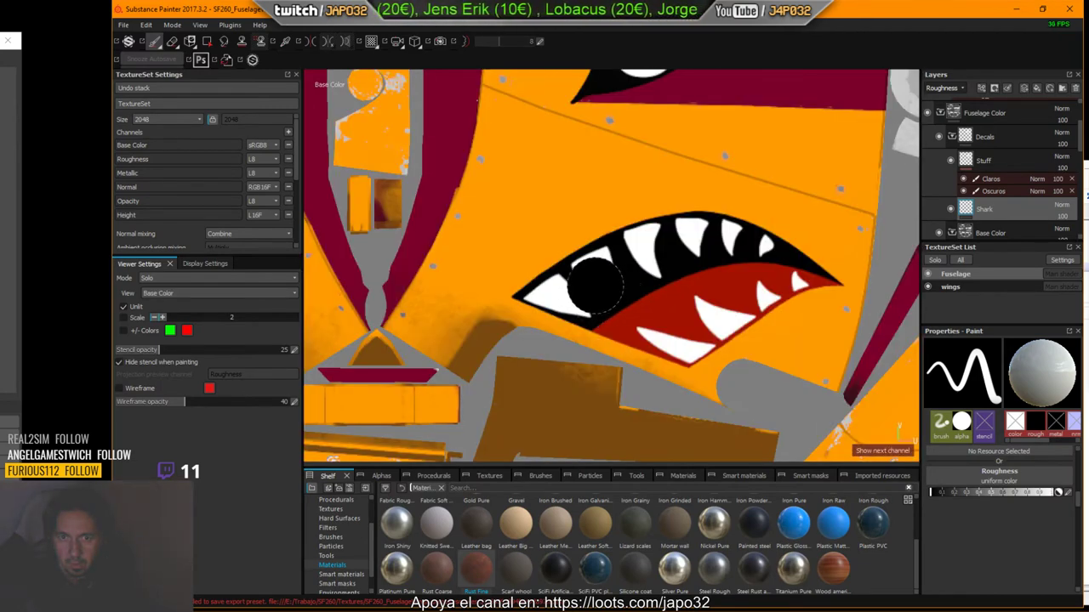
right_click(595, 287)
key("Escape")
right_click(634, 260)
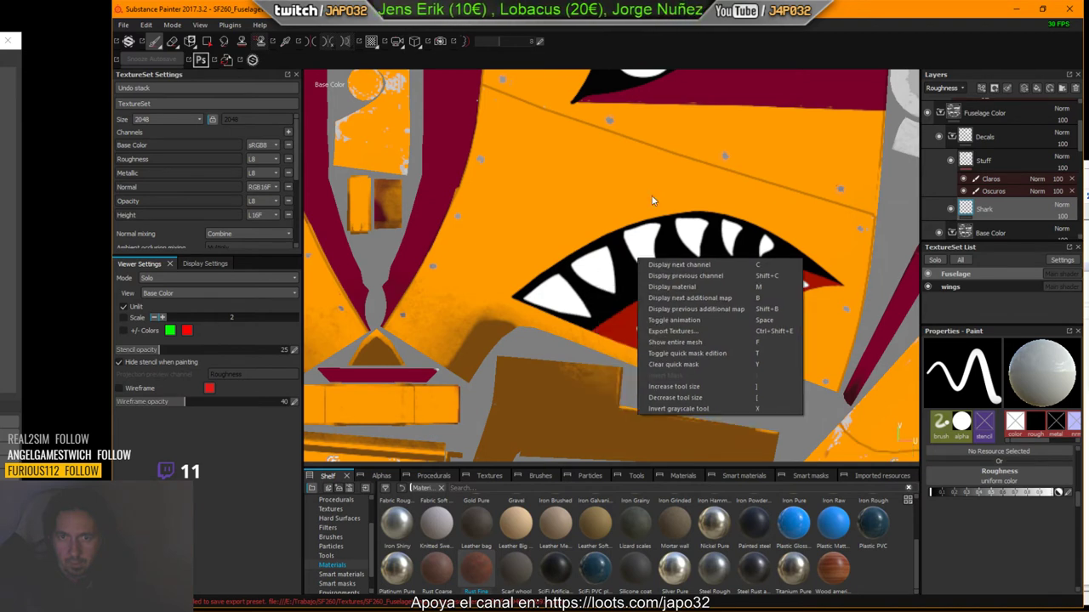
key("Escape")
right_click_drag(636, 260, 637, 262, "ctrl")
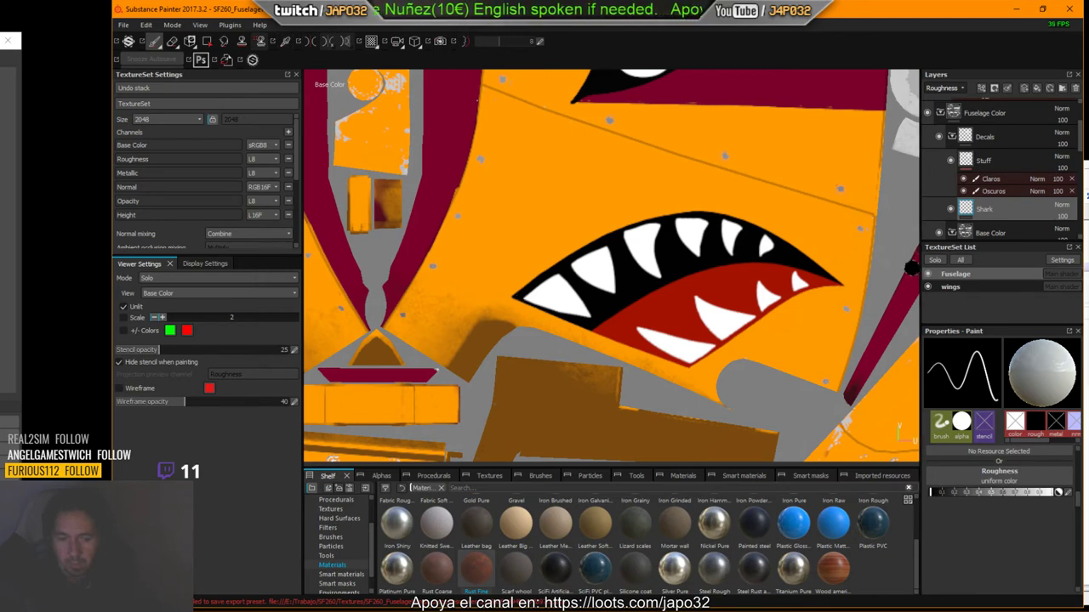
key("c")
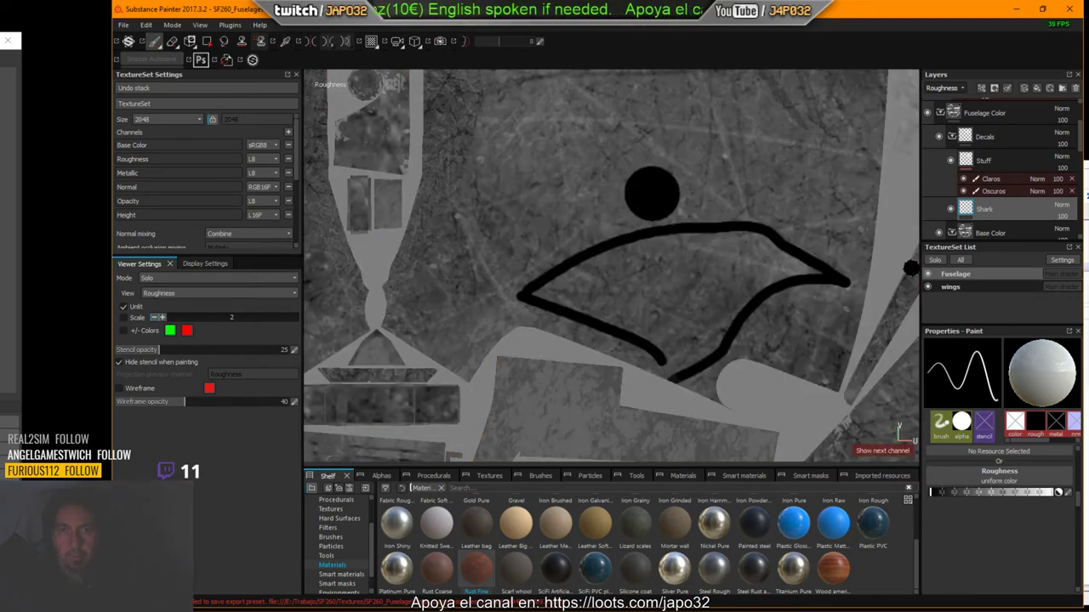
key("s")
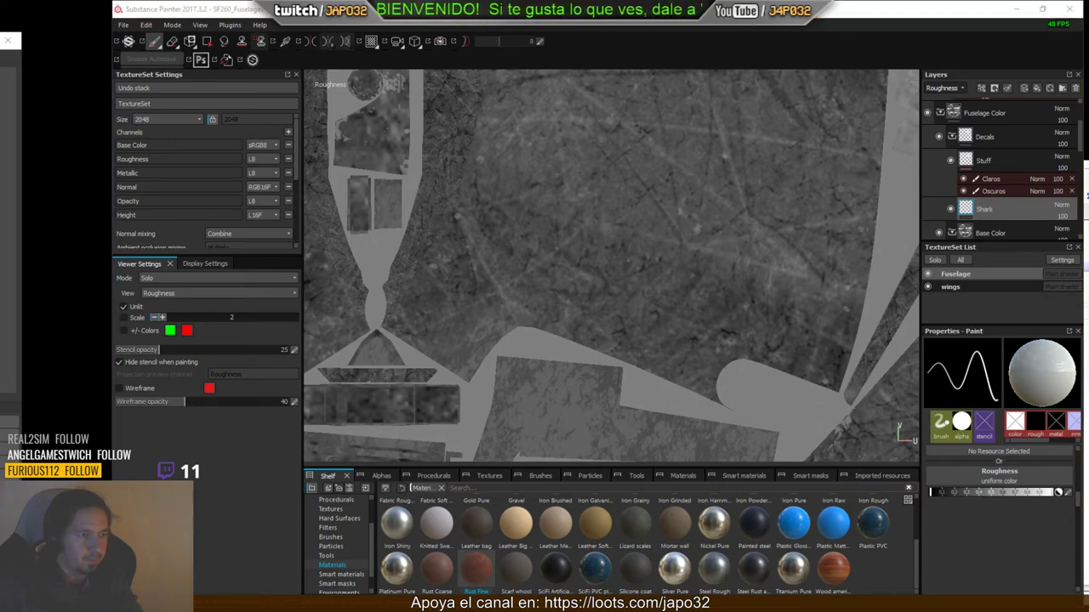
Bring up the X-Plane developer blog in Chrome, then drag the browser off-screen to the left.
key("alt+Tab")
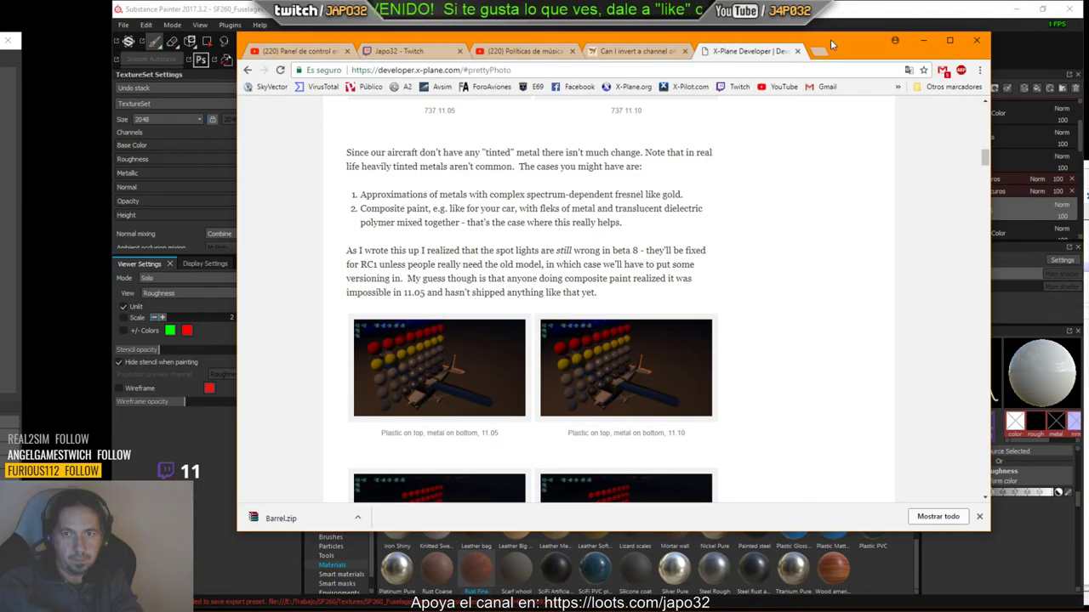
left_click_drag(830, 39, 0, 51)
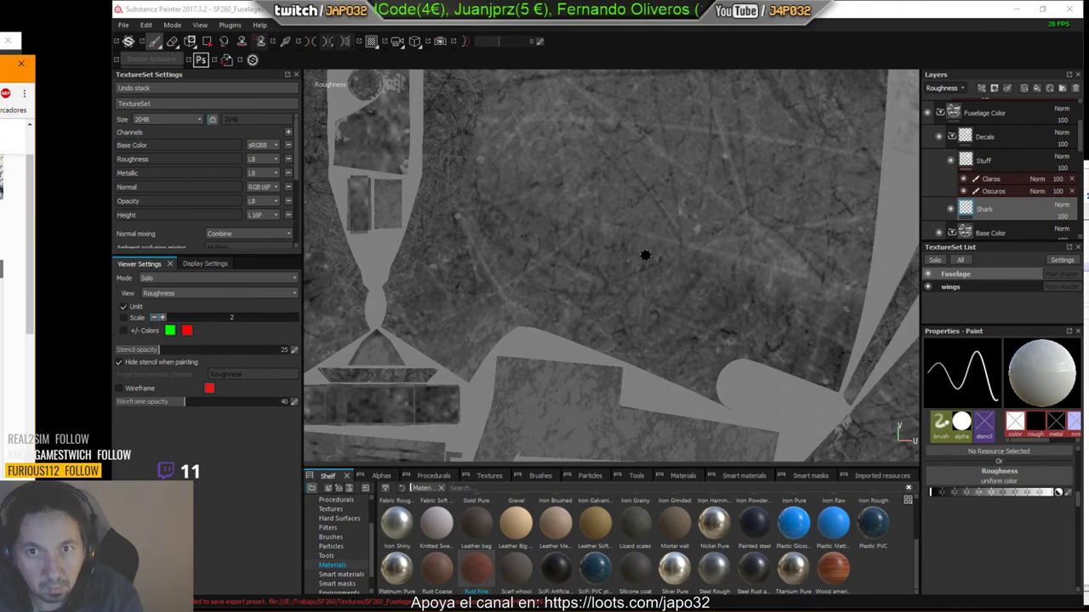
Switch to full material and paint straight lines along the mouth's upper and lower edges.
left_click(568, 255)
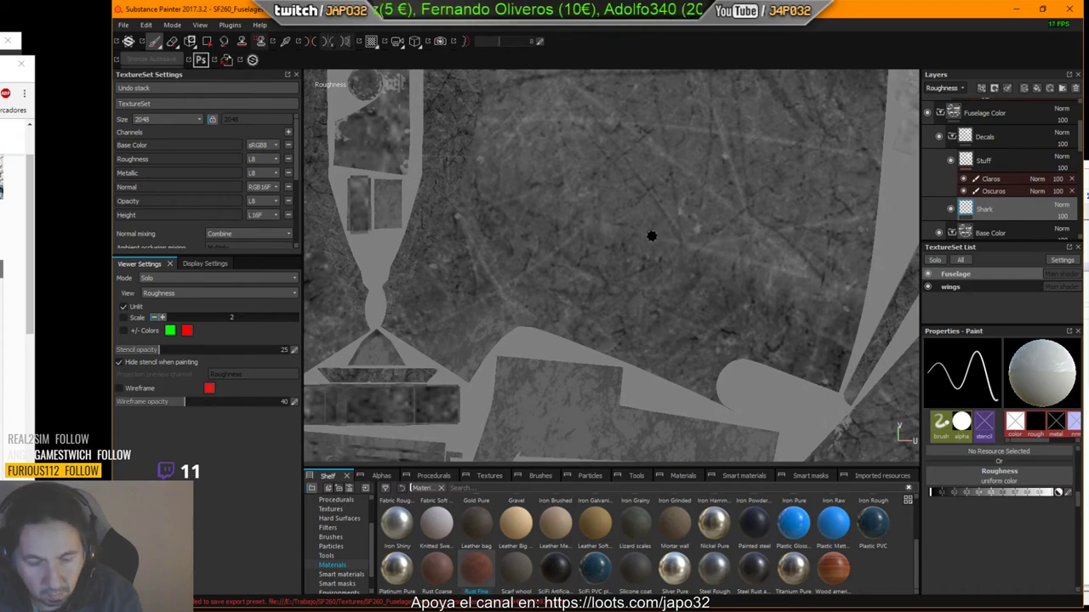
key("m")
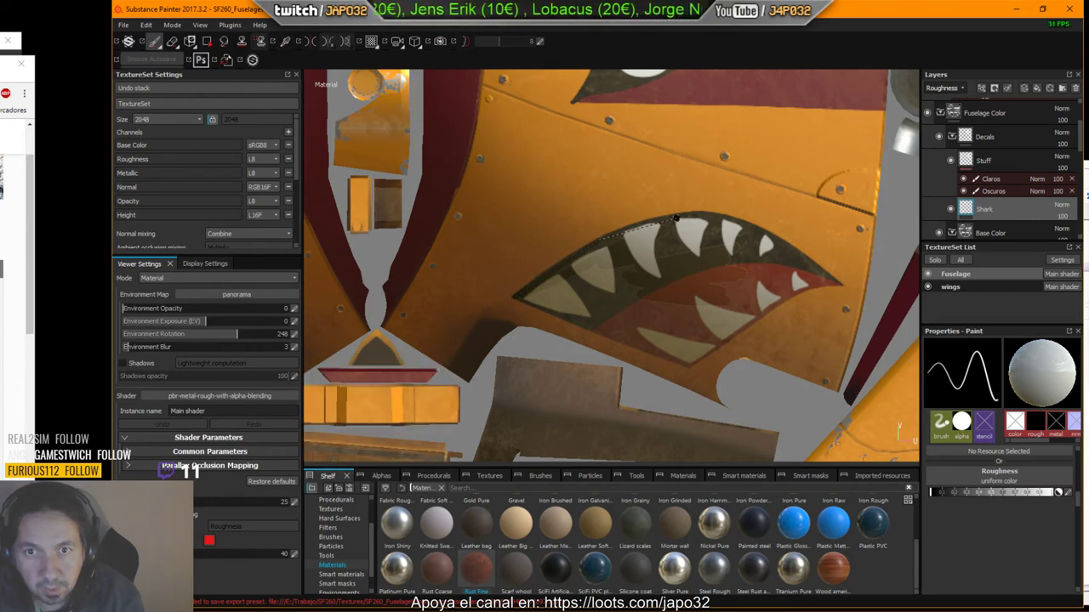
left_click(680, 217, "shift")
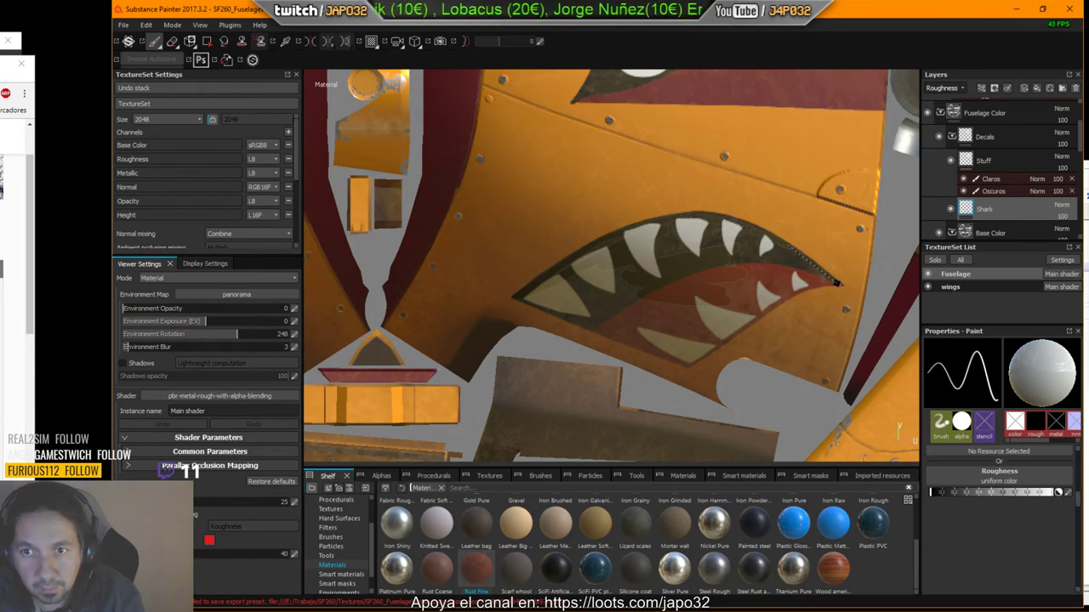
left_click(838, 283, "shift")
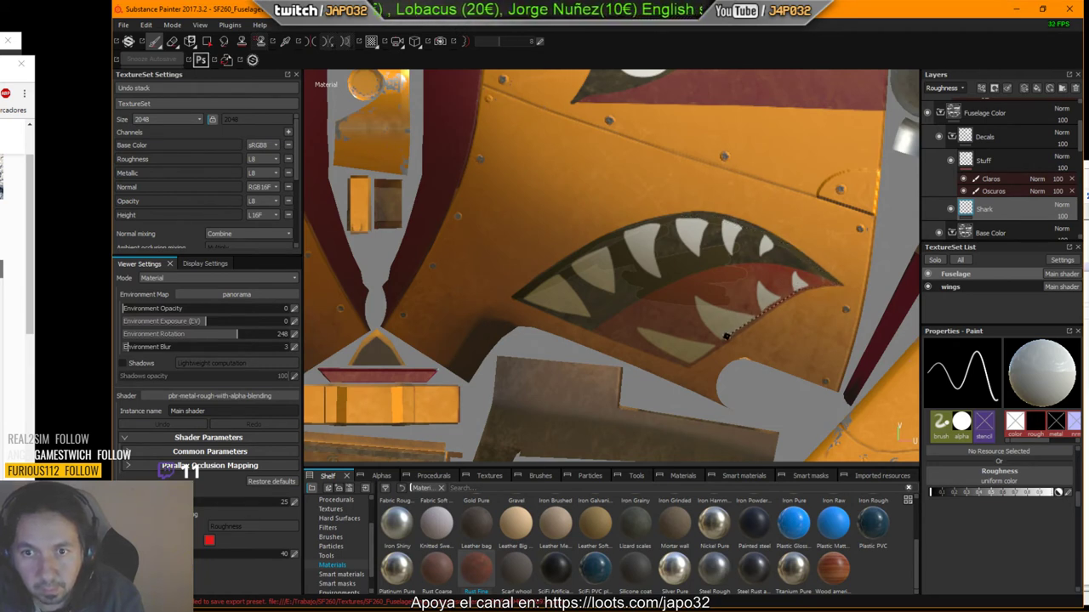
left_click(686, 363, "shift")
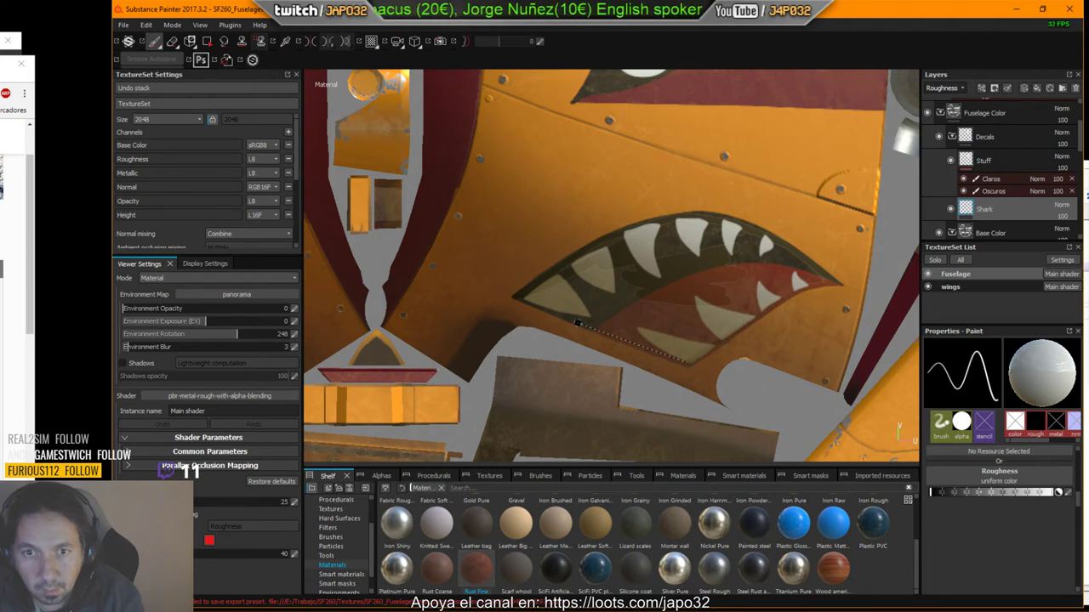
left_click(580, 324, "shift")
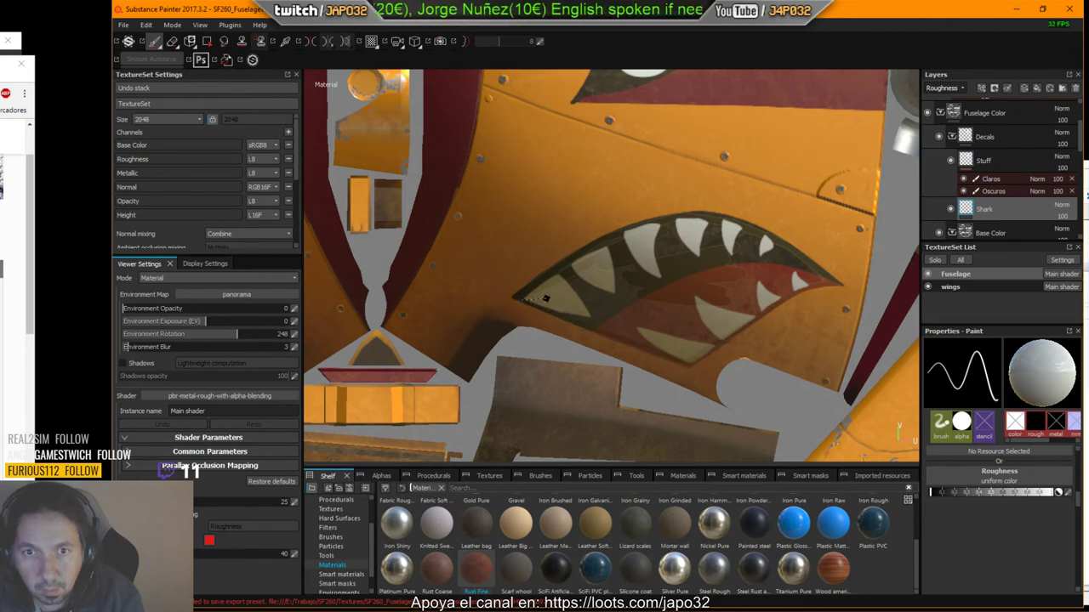
Enlarge the brush and dab dark paint onto the shark mouth.
right_click(672, 261)
right_click(621, 283)
left_click(612, 282)
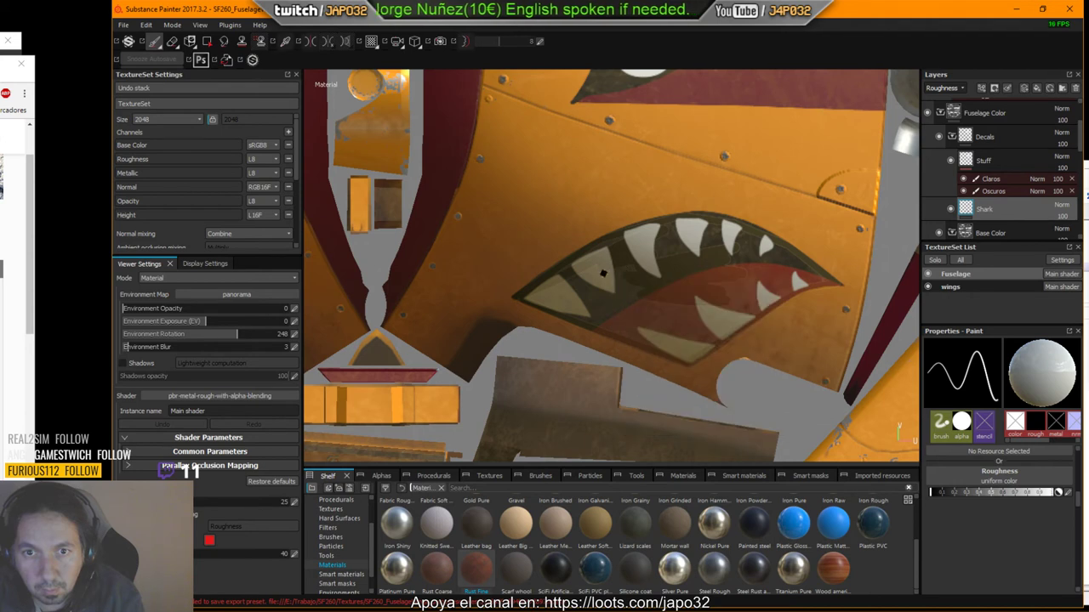
right_click_drag(610, 280, 571, 291, "ctrl")
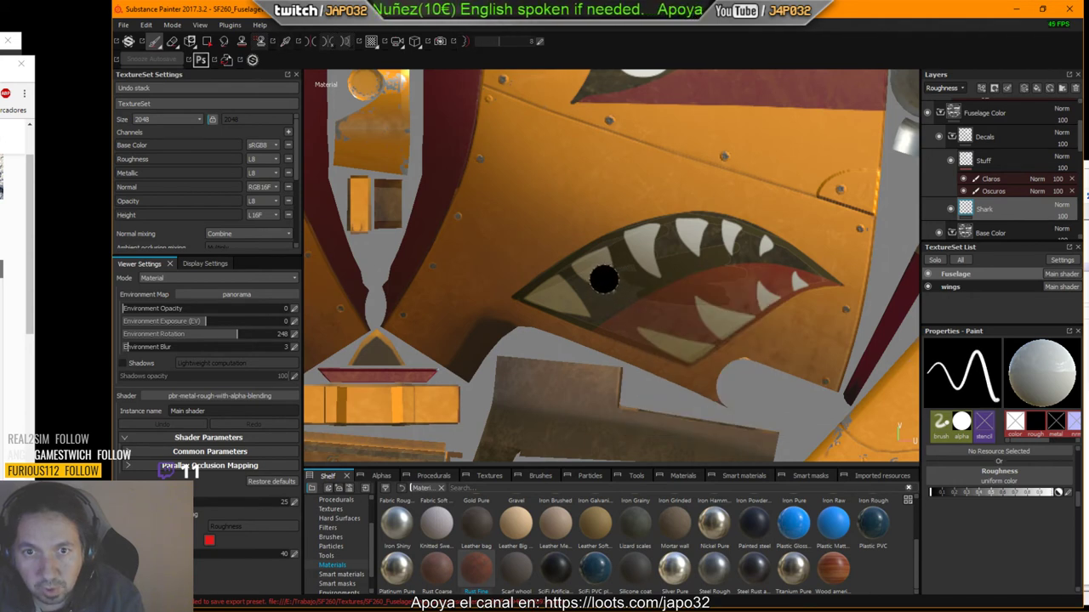
left_click(593, 266)
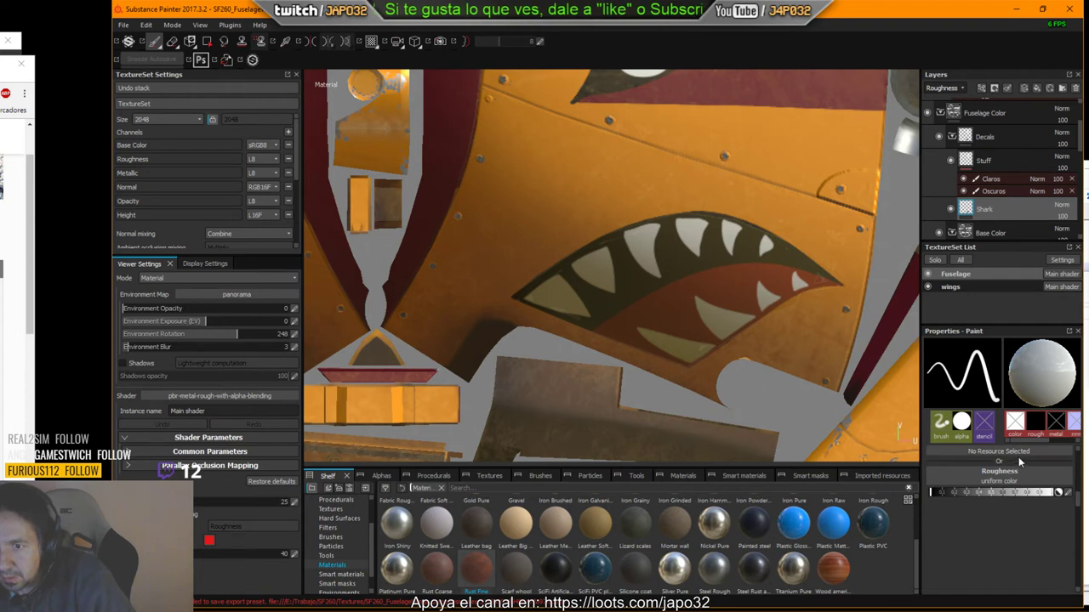
Cancel the texture-set rename and enable the metallic channel in the Paint properties.
key("Return")
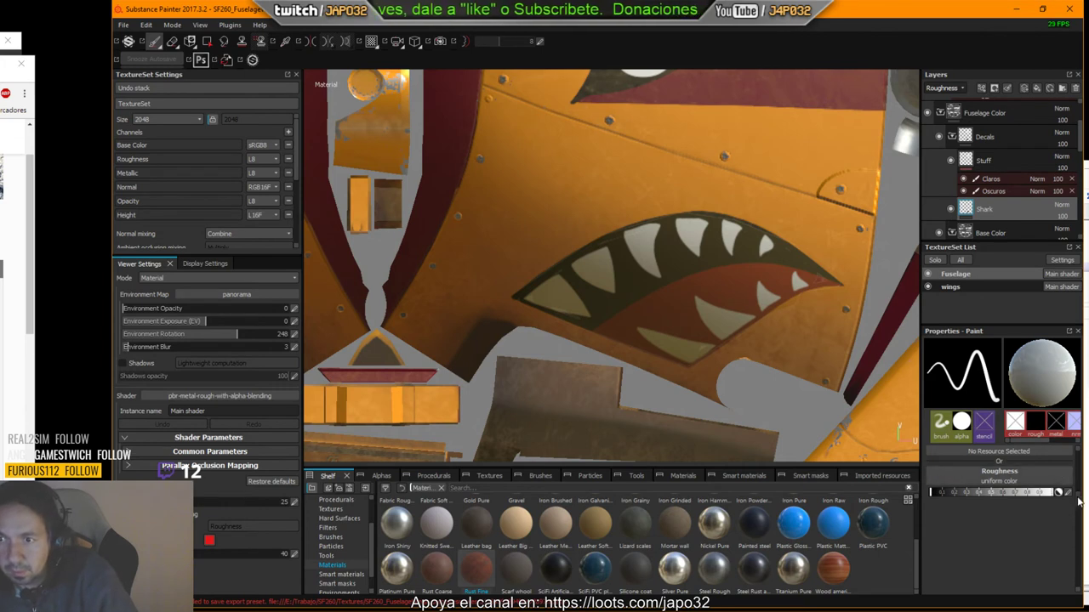
scroll(1080, 494, "down", 3)
scroll(1082, 485, "down", 3)
left_click_drag(1082, 485, 1083, 491)
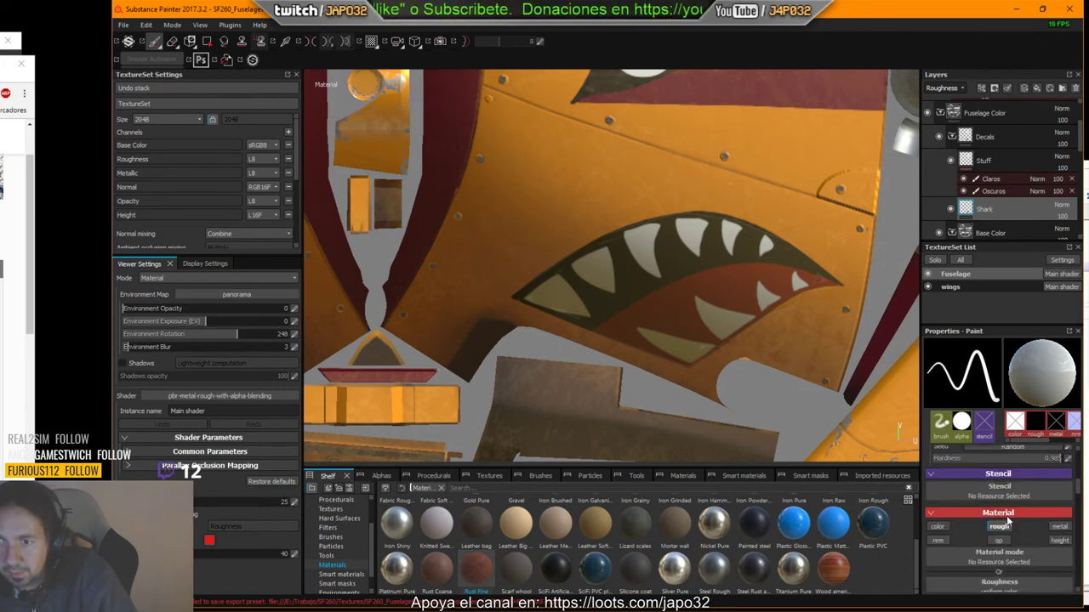
left_click(1053, 527)
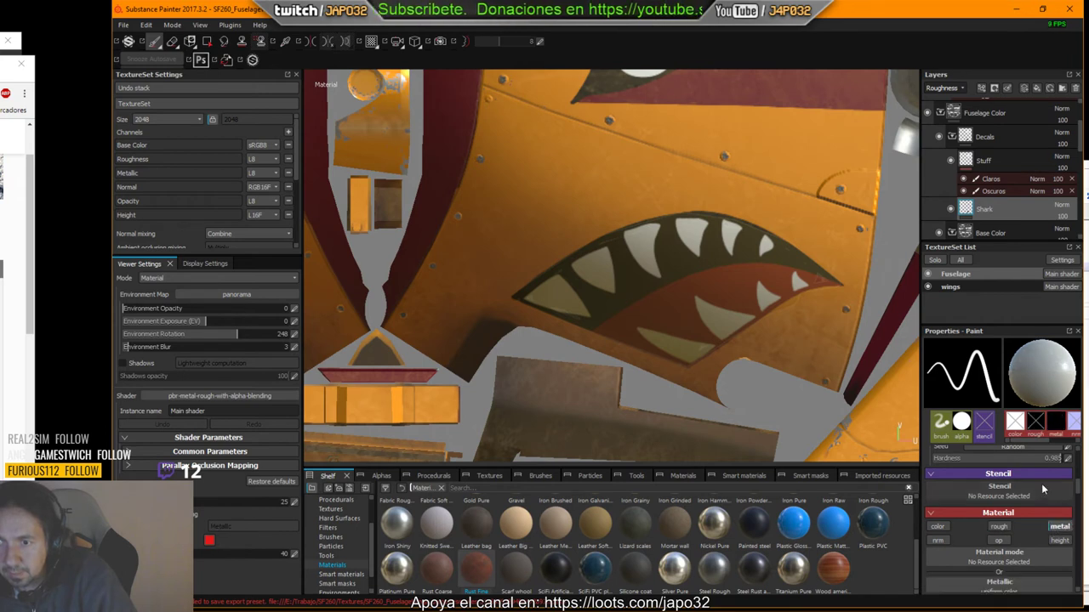
scroll(1078, 493, "down", 5)
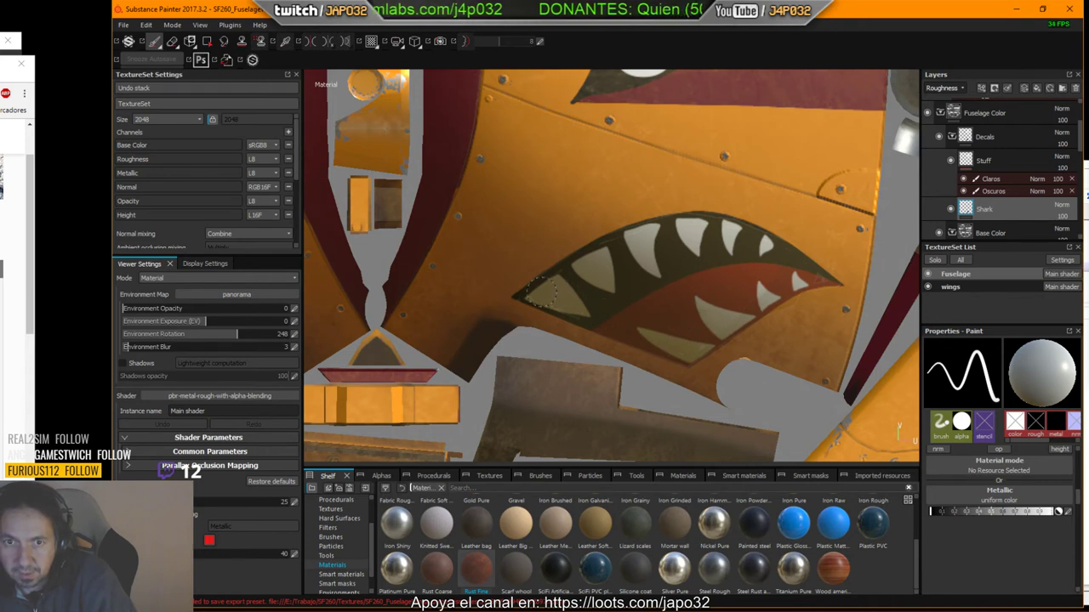
Paint metallic along the upper teeth, then orbit the 3D nose and rotate the environment to 218.
mouse_move(599, 255)
left_mouse_down()
mouse_move(792, 275)
mouse_move(765, 283)
left_mouse_up()
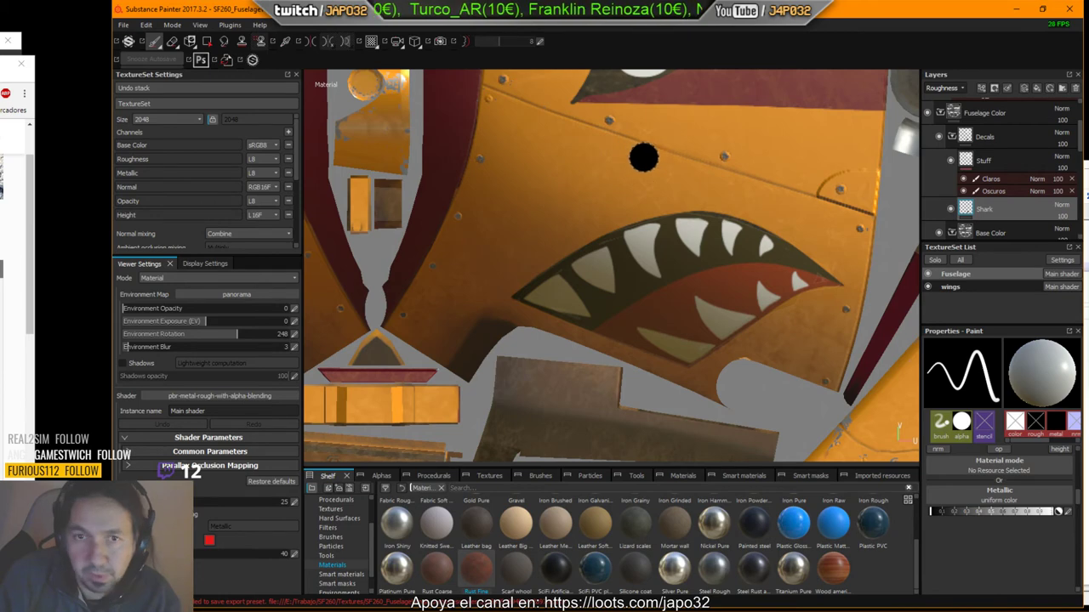
scroll(510, 221, "down", 3)
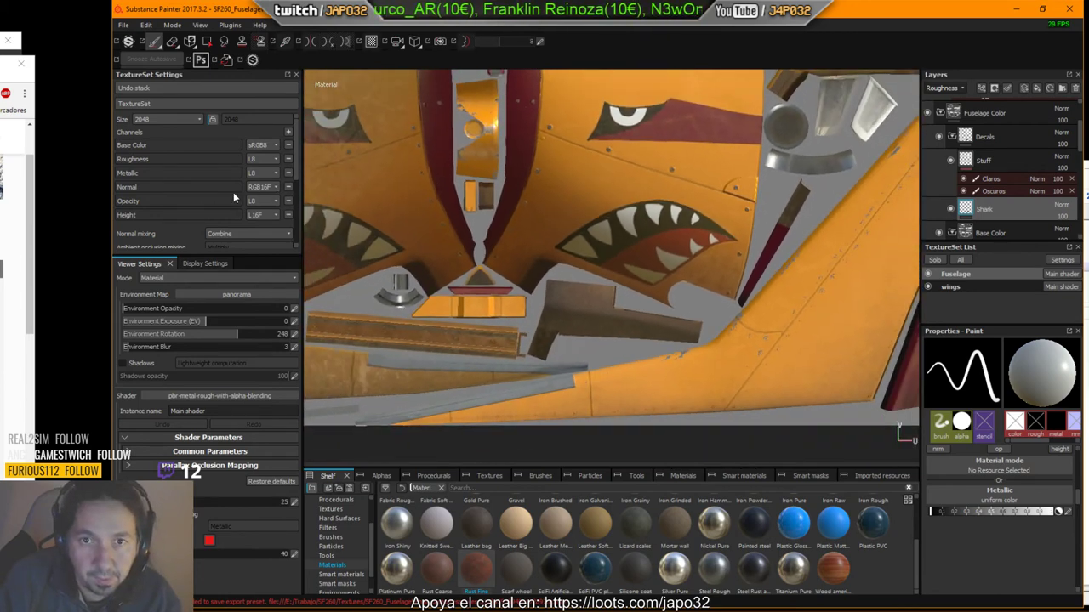
key("F2")
mouse_move(745, 320)
left_mouse_down("alt")
mouse_move(718, 162)
mouse_move(722, 211)
mouse_move(740, 126)
left_mouse_up("alt")
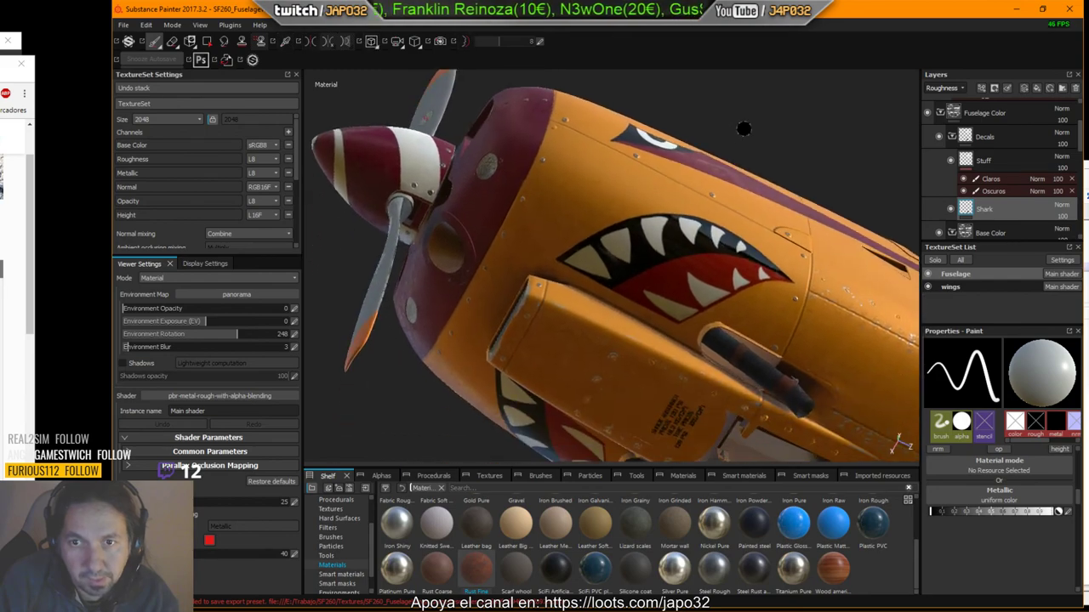
scroll(741, 127, "up", 3)
mouse_move(783, 255)
left_mouse_down("alt")
mouse_move(767, 232)
mouse_move(672, 298)
left_mouse_up("alt")
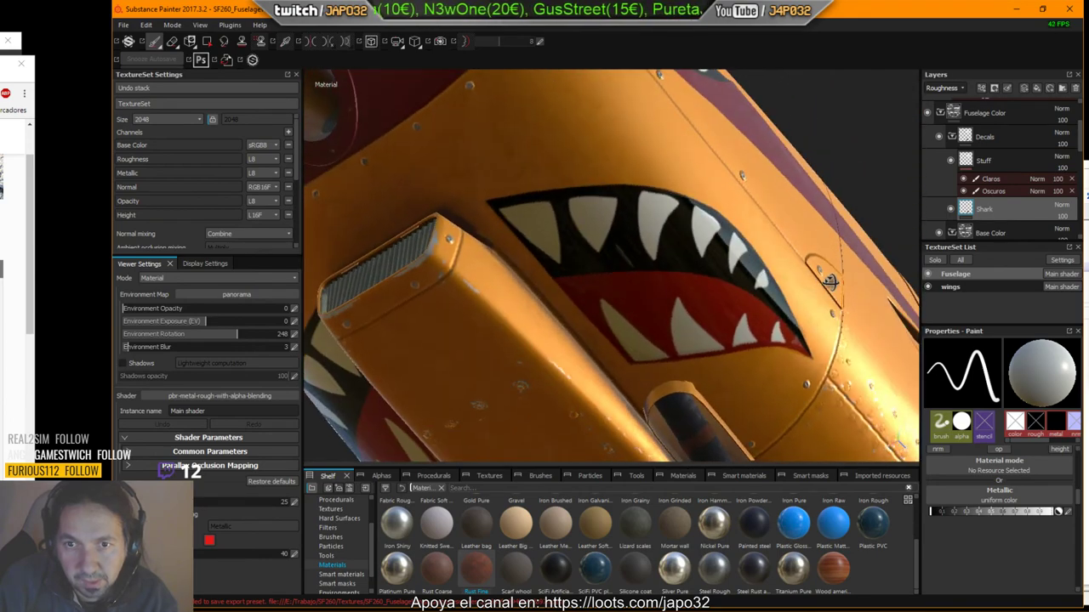
mouse_move(791, 295)
right_mouse_down("shift")
mouse_move(827, 295)
mouse_move(776, 291)
right_mouse_up("shift")
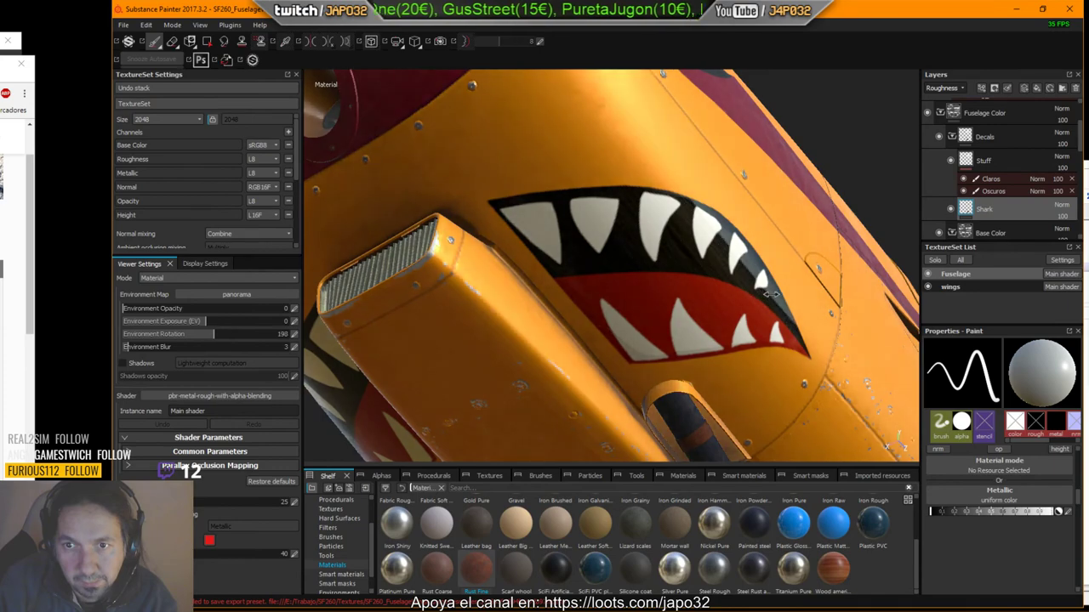
mouse_move(777, 291)
left_mouse_down("alt")
mouse_move(632, 283)
mouse_move(713, 266)
mouse_move(614, 326)
mouse_move(592, 315)
mouse_move(524, 155)
left_mouse_up("alt")
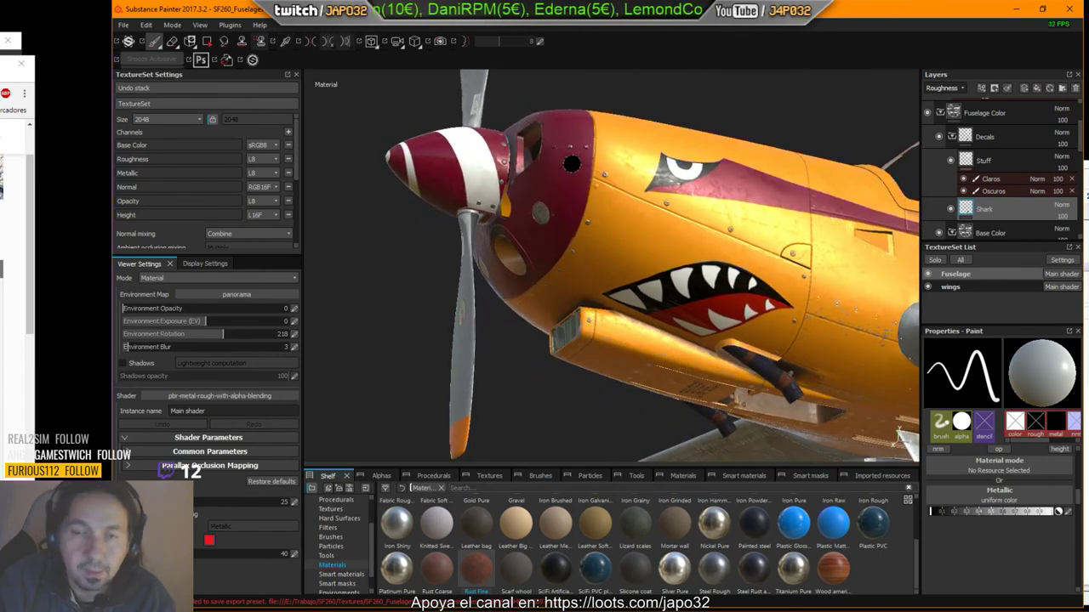
Export the Fuselage textures with the X-Plane config and dismiss the completion notice.
right_click(524, 156)
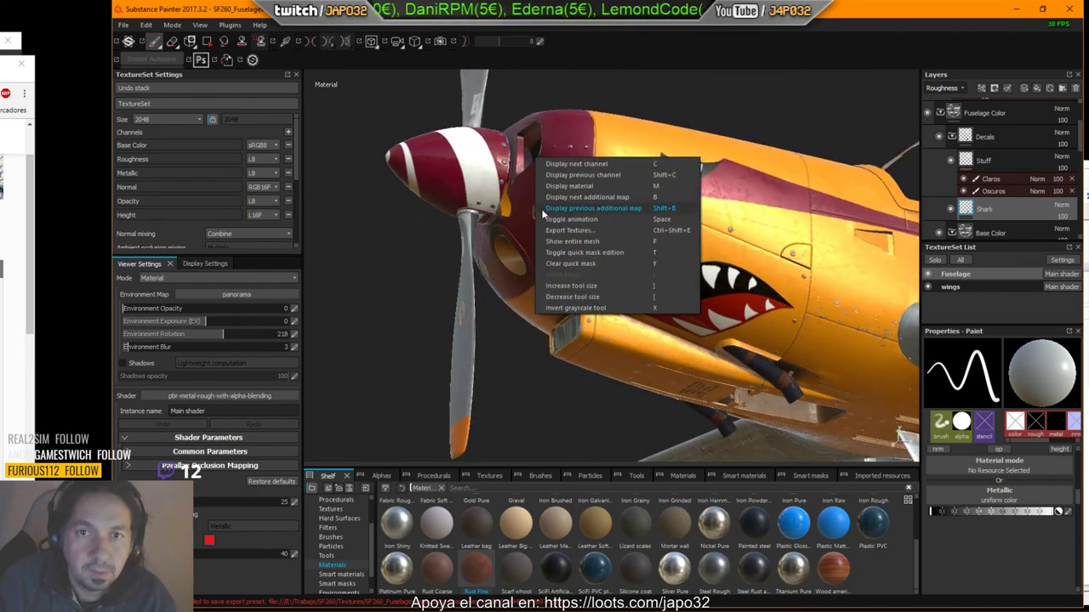
left_click(585, 231)
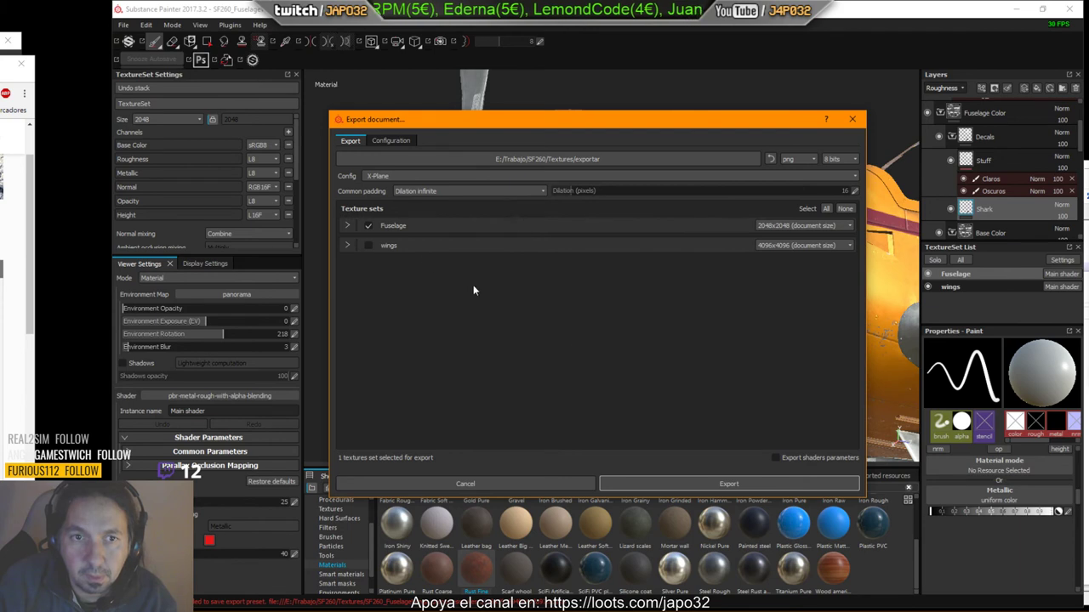
left_click(755, 484)
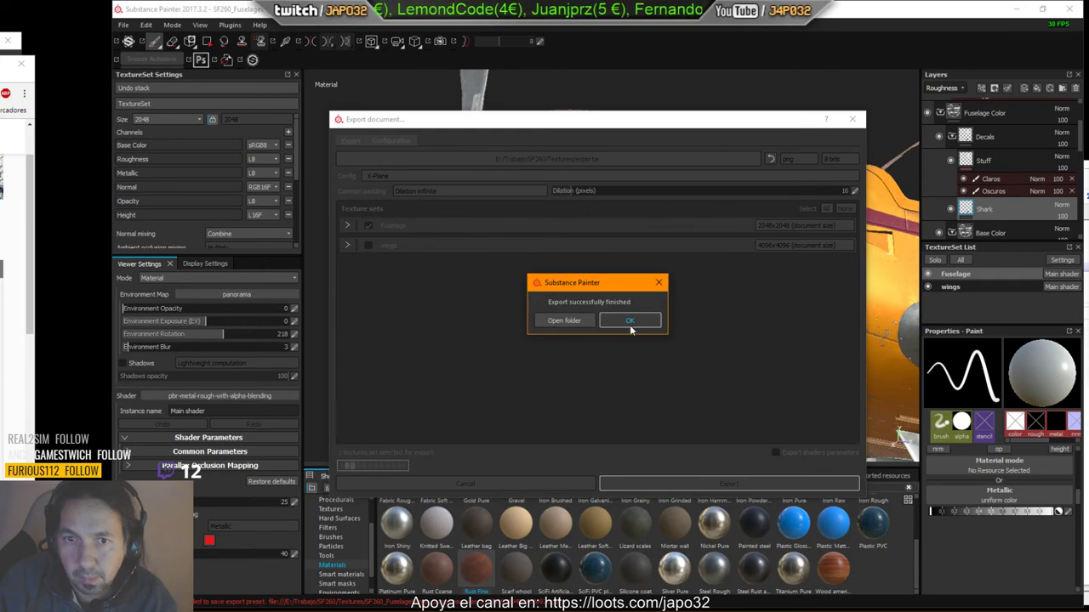
left_click(629, 322)
Hide the exported-textures folder, review the shark-mouth fuselage in X-Plane, then return to Photoshop.
key("alt+Tab")
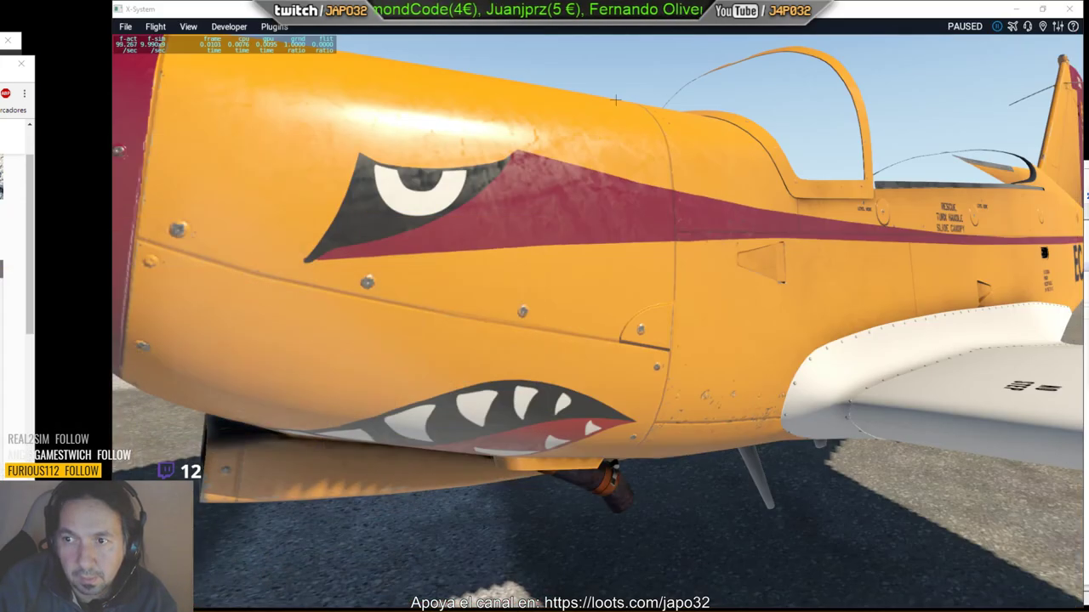
left_click(1081, 285)
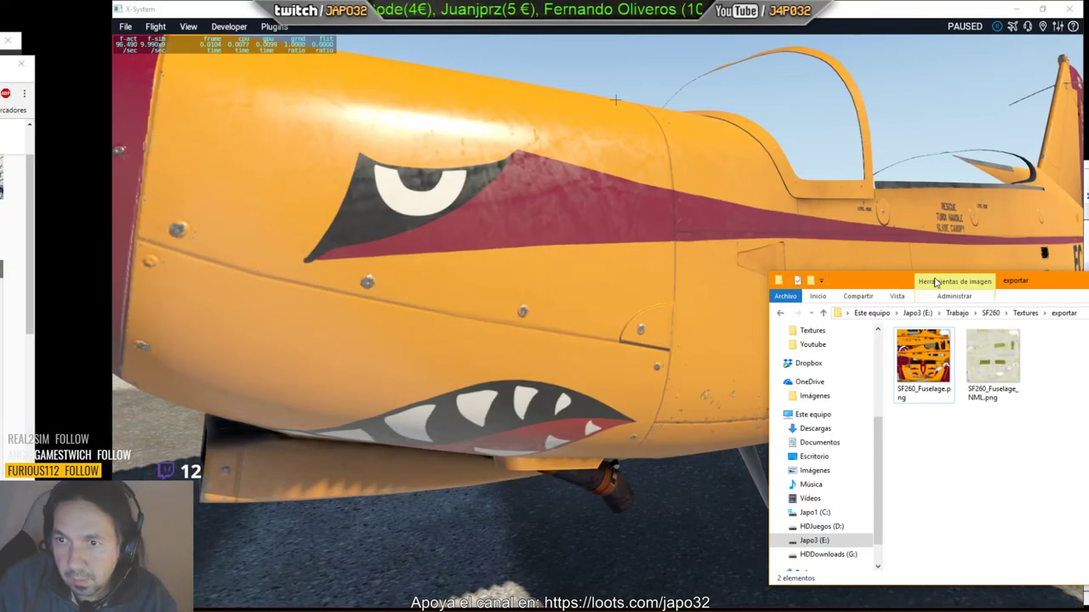
key("alt+Tab")
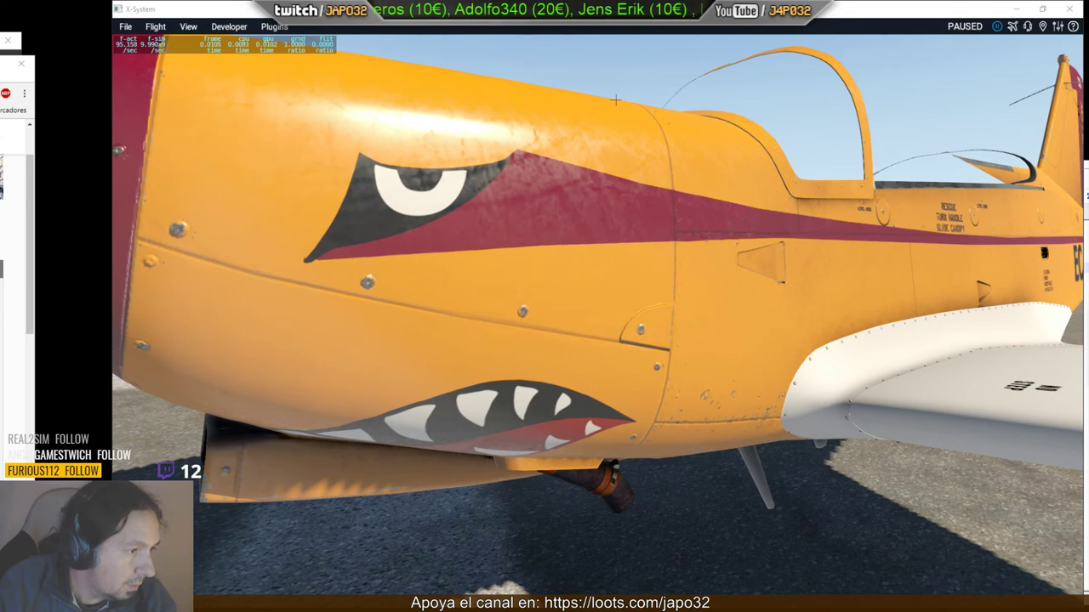
key("alt+Tab")
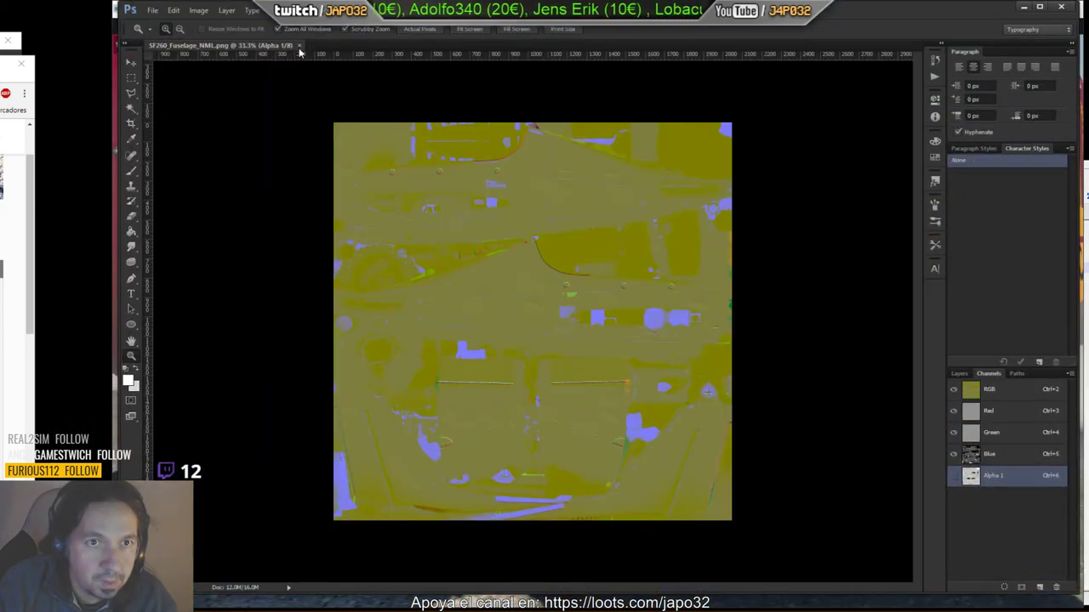
Close SF260_Fuselage_NML.png without saving and reload it with alpha as a separate channel.
left_click(300, 45)
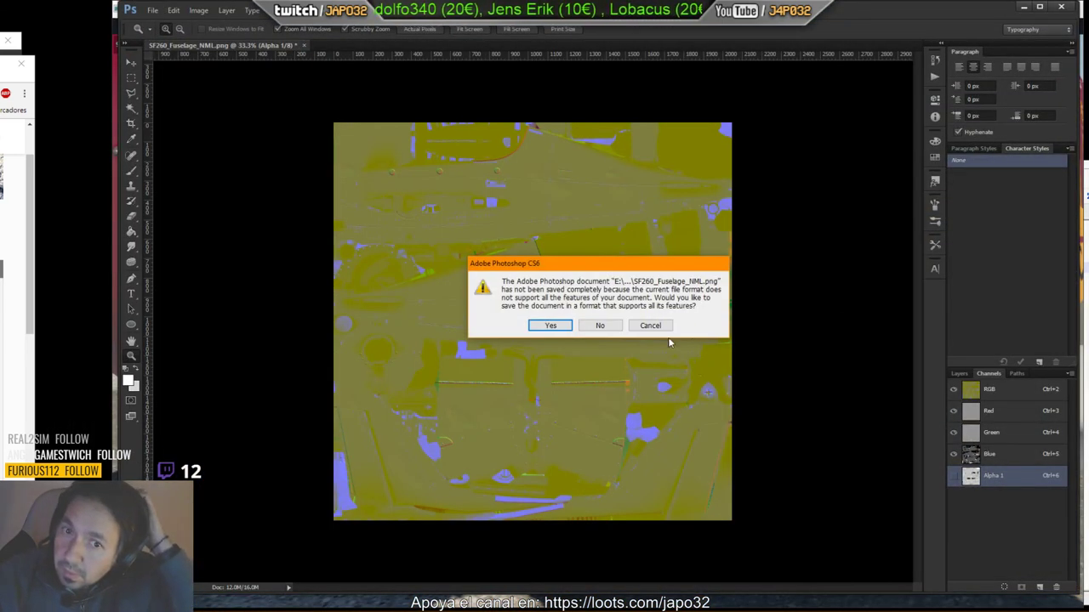
left_click(598, 328)
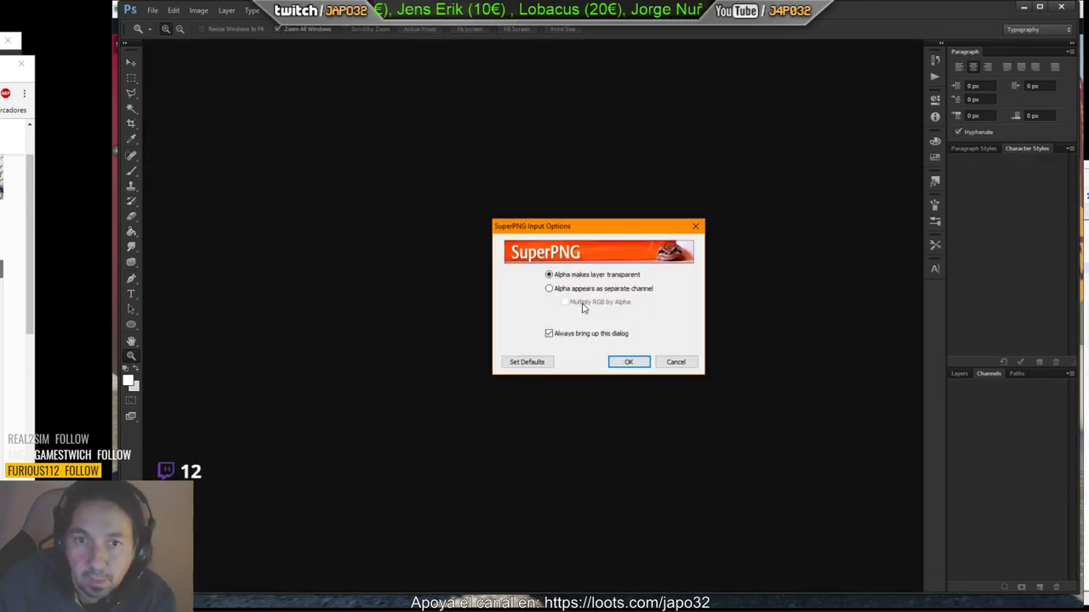
left_click(627, 362)
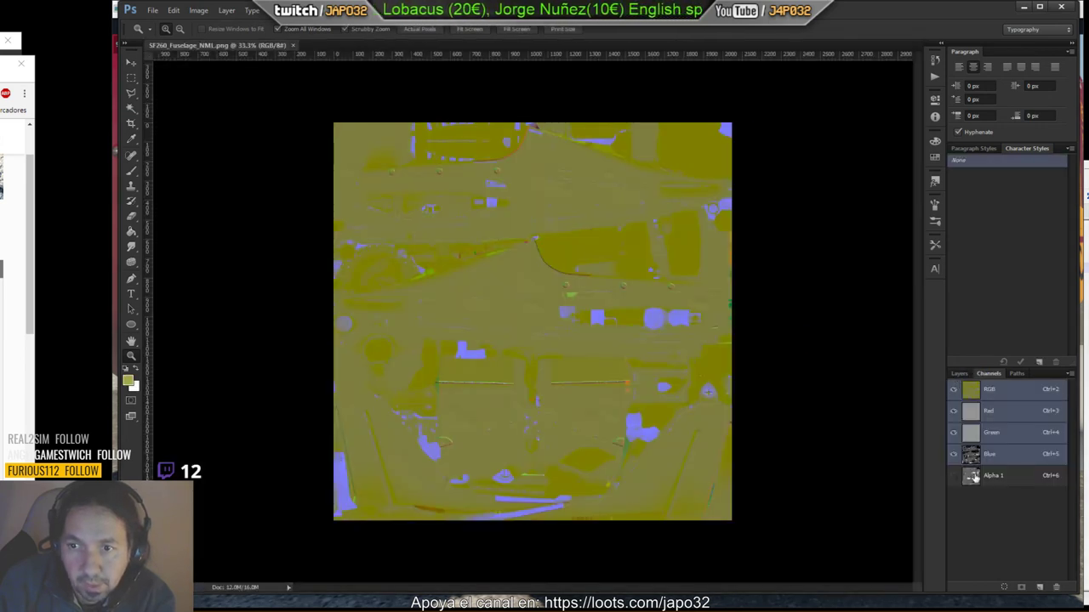
Invert and zoom into the Alpha 1 channel, then view the Blue channel alone.
left_click(974, 478)
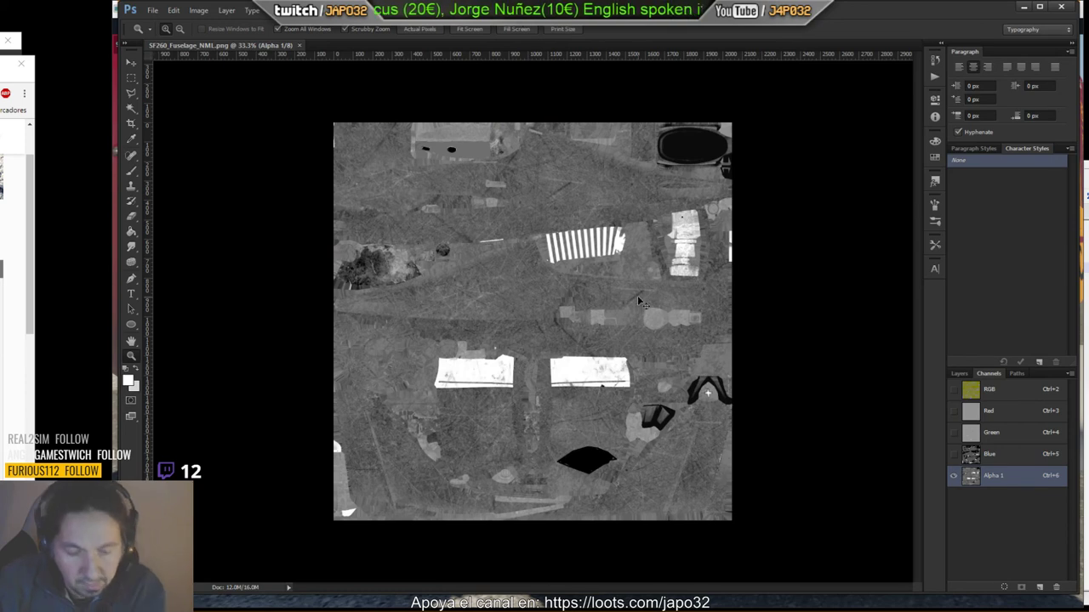
key("ctrl+i")
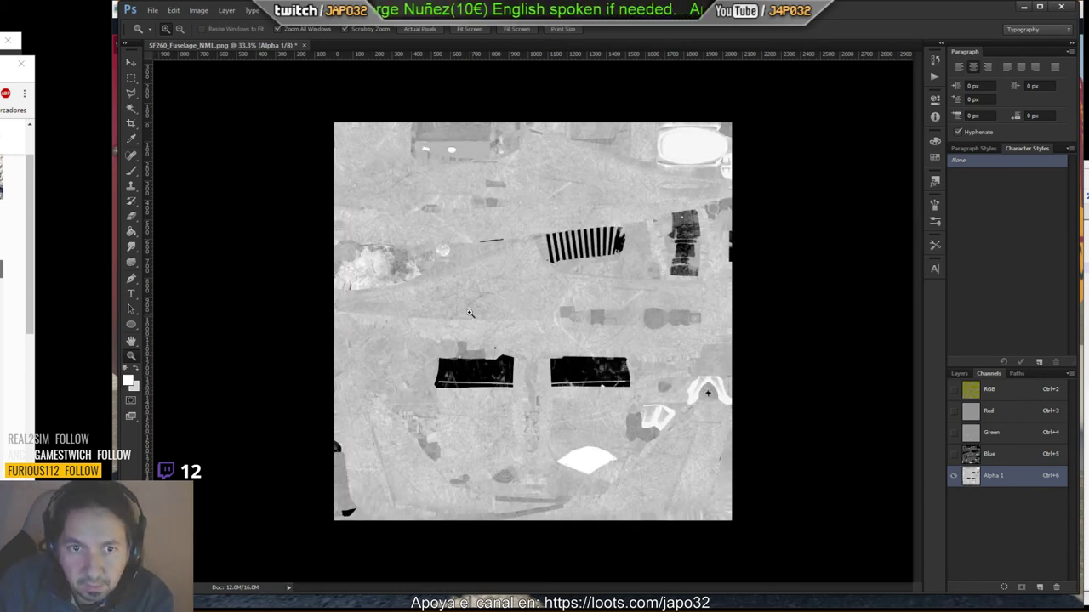
left_click(592, 463)
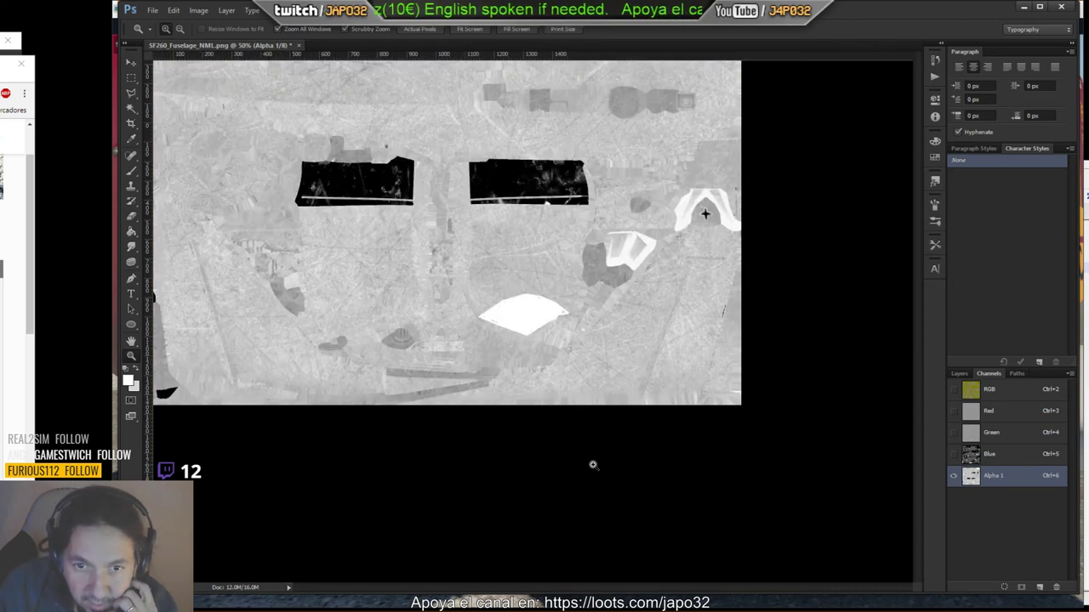
left_click(520, 315)
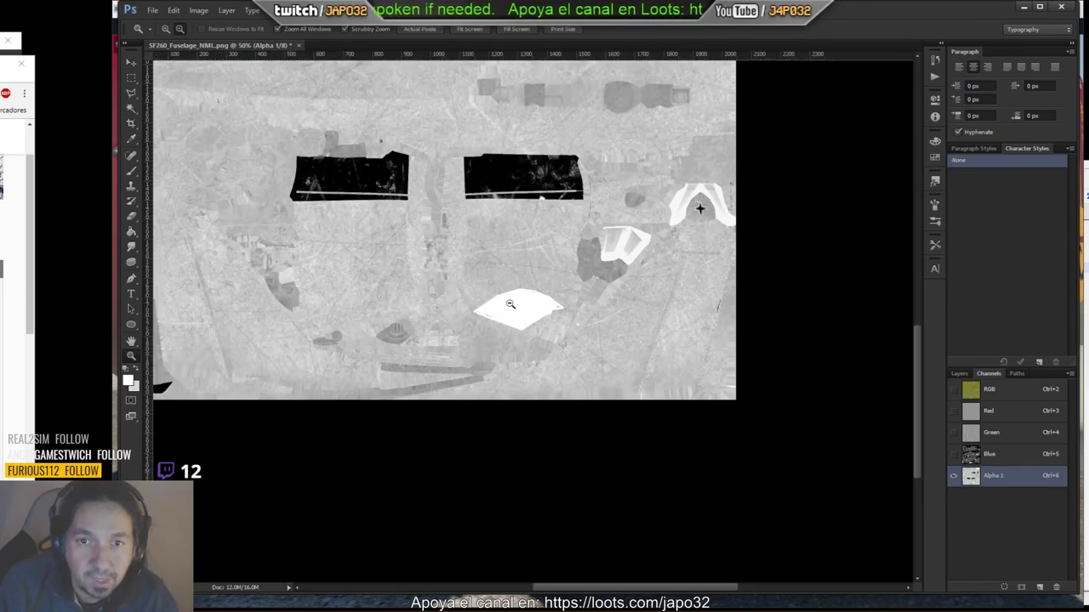
left_click(972, 457)
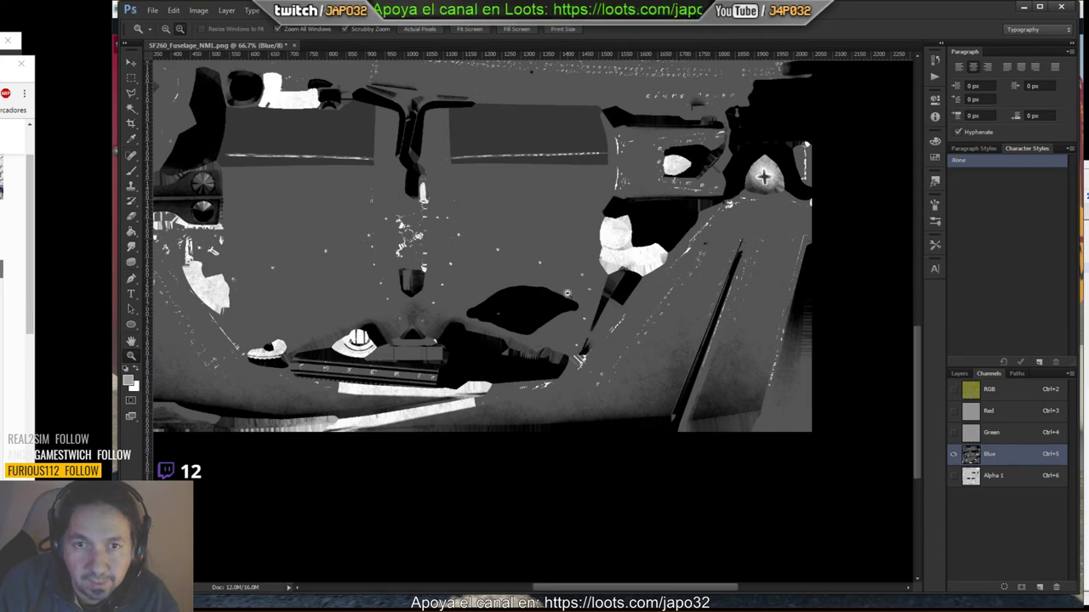
Restore the RGB composite, overwrite SF260_Fuselage_NML.png in the objects folder, and return to X-Plane.
left_click(566, 293, "alt")
key("ctrl+plus")
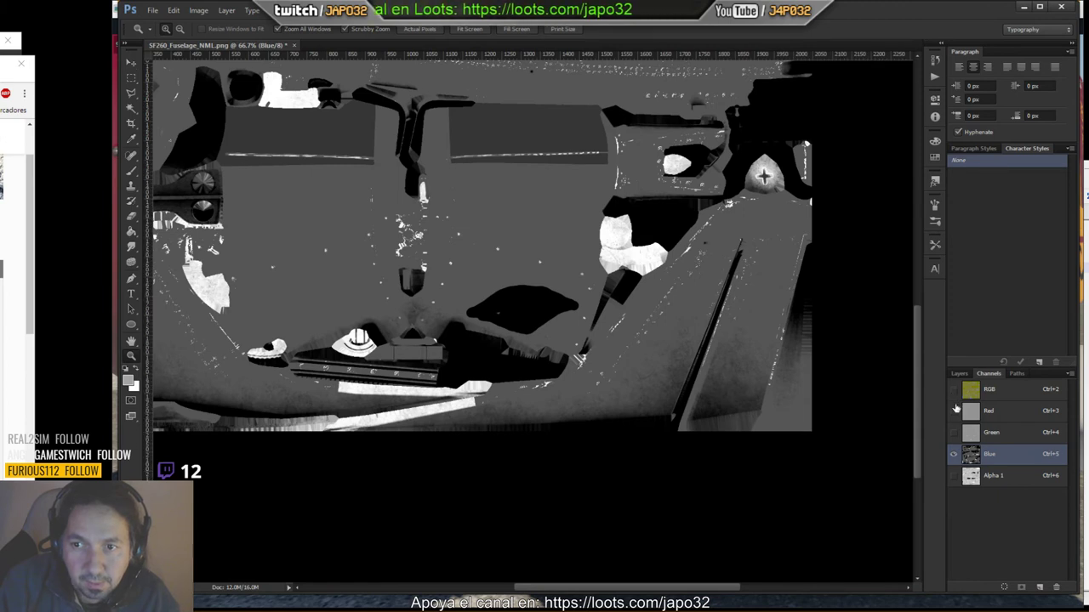
left_click(953, 390)
left_click(958, 374)
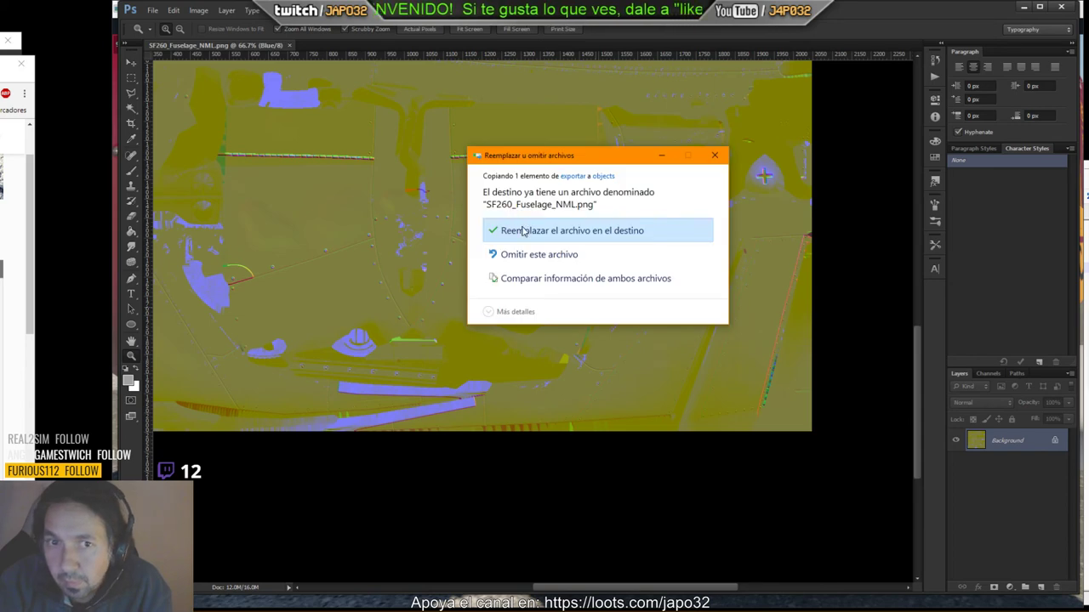
left_click(524, 232)
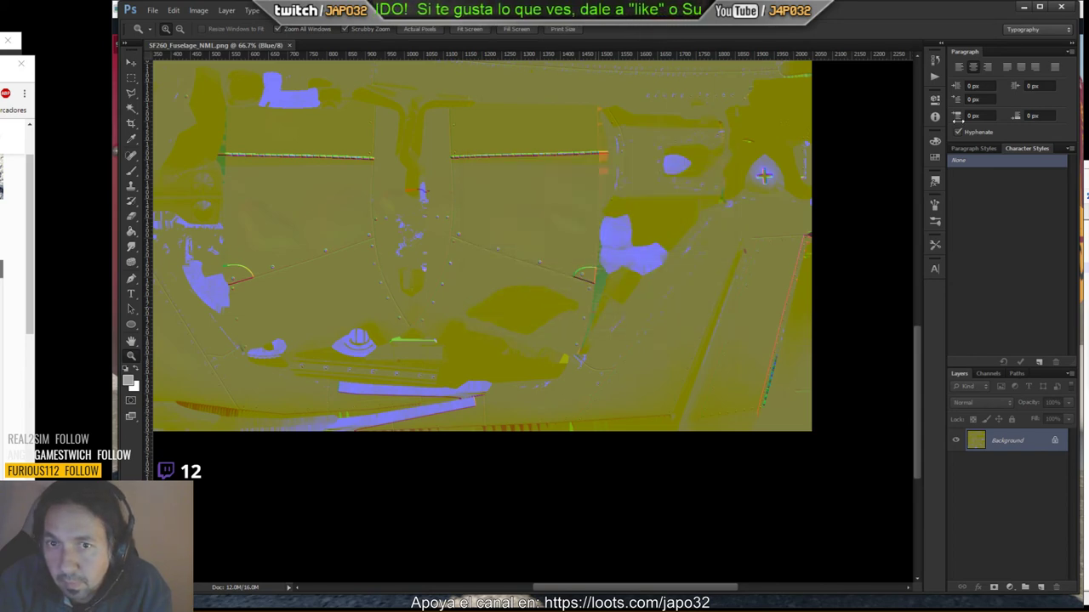
left_click(1034, 7)
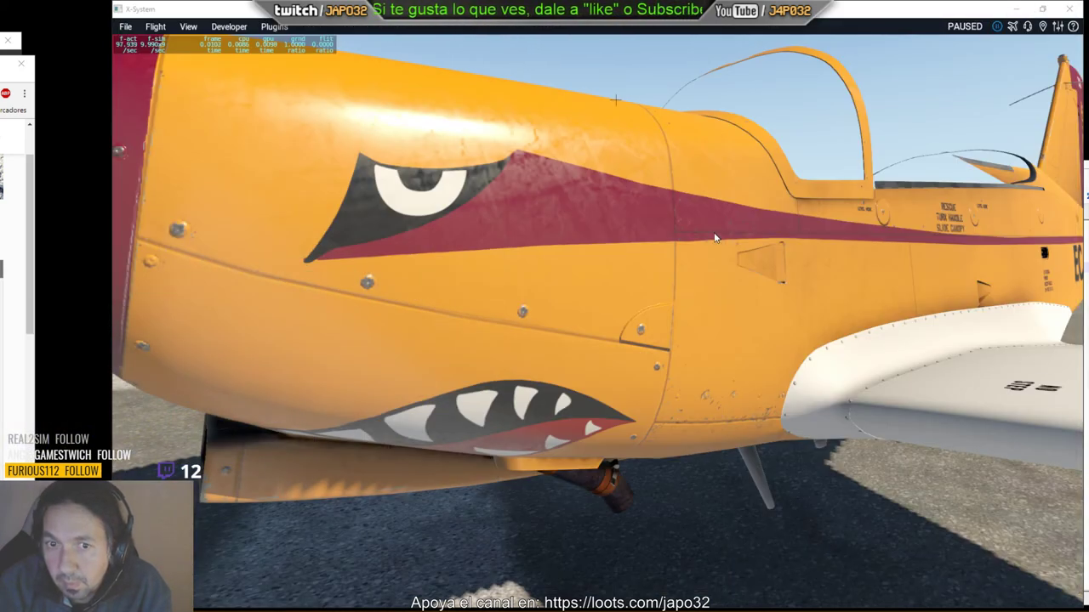
Reload the SF260 from the Developer menu and orbit to the nose's left side.
left_click(237, 29)
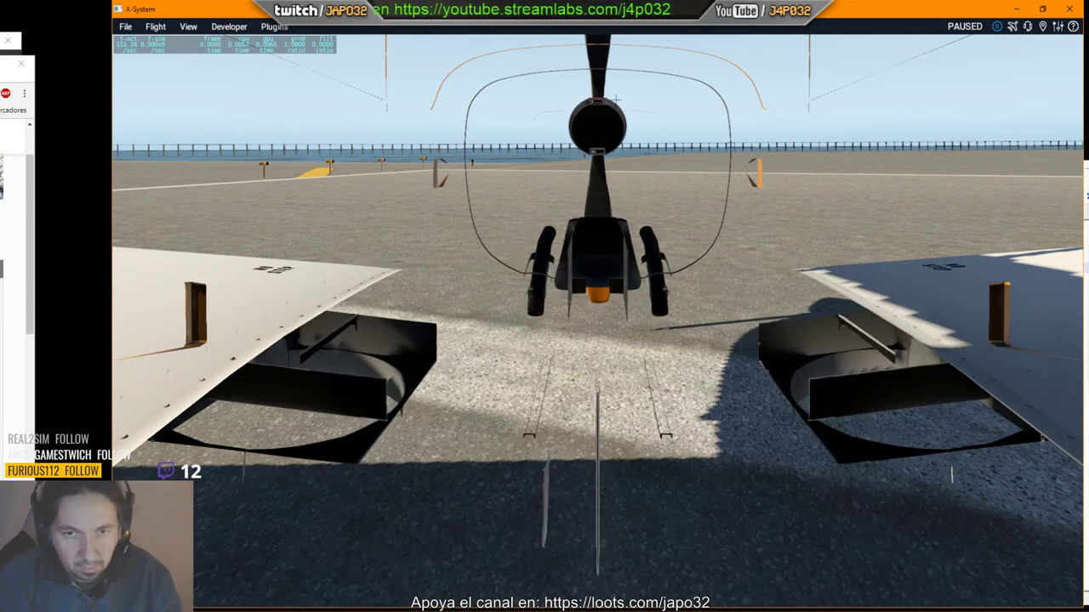
mouse_move(461, 233)
right_mouse_down()
mouse_move(572, 205)
mouse_move(737, 208)
mouse_move(775, 171)
mouse_move(716, 179)
mouse_move(735, 197)
mouse_move(782, 189)
mouse_move(784, 171)
mouse_move(885, 165)
mouse_move(802, 165)
mouse_move(748, 195)
mouse_move(472, 249)
right_mouse_up()
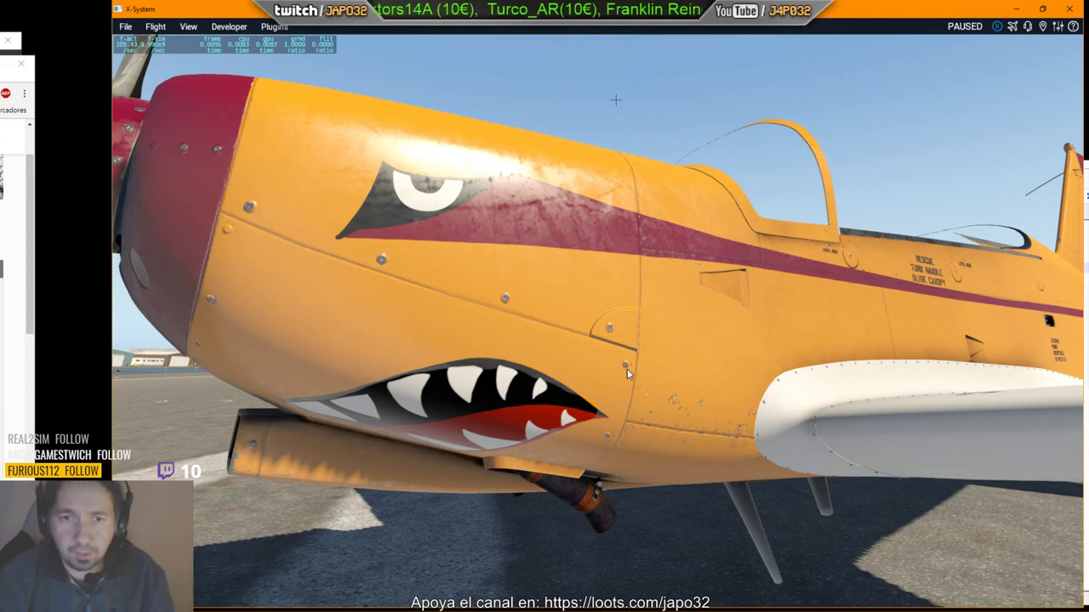
Compare the shark-mouth nose from orbit and chase views, then switch to SF260_Fuselage.OBJ.
mouse_move(627, 372)
right_mouse_down()
mouse_move(651, 365)
mouse_move(632, 364)
right_mouse_up()
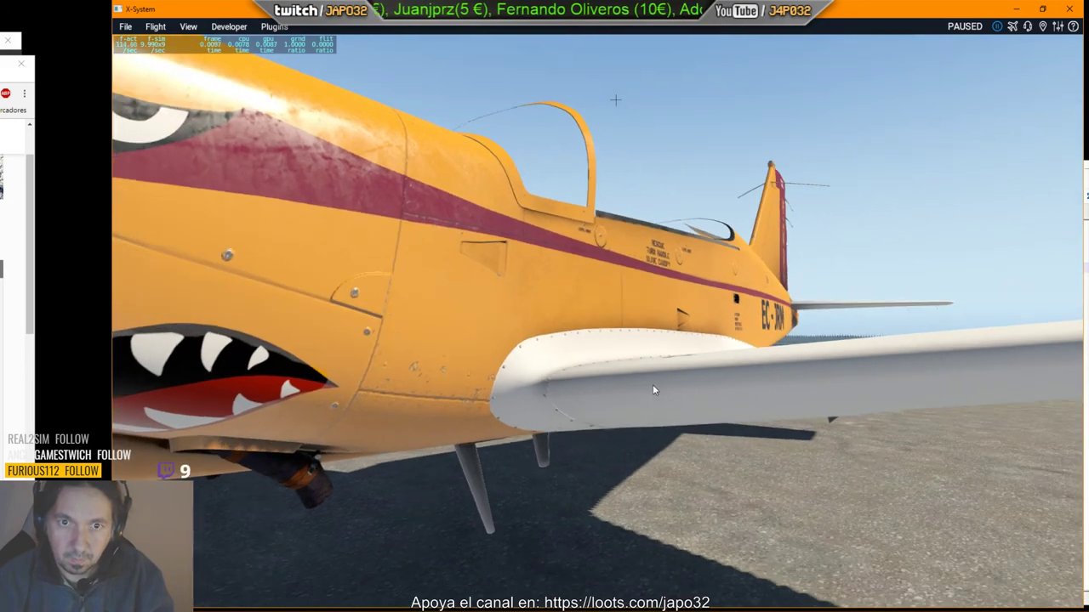
right_click_drag(652, 384, 616, 372)
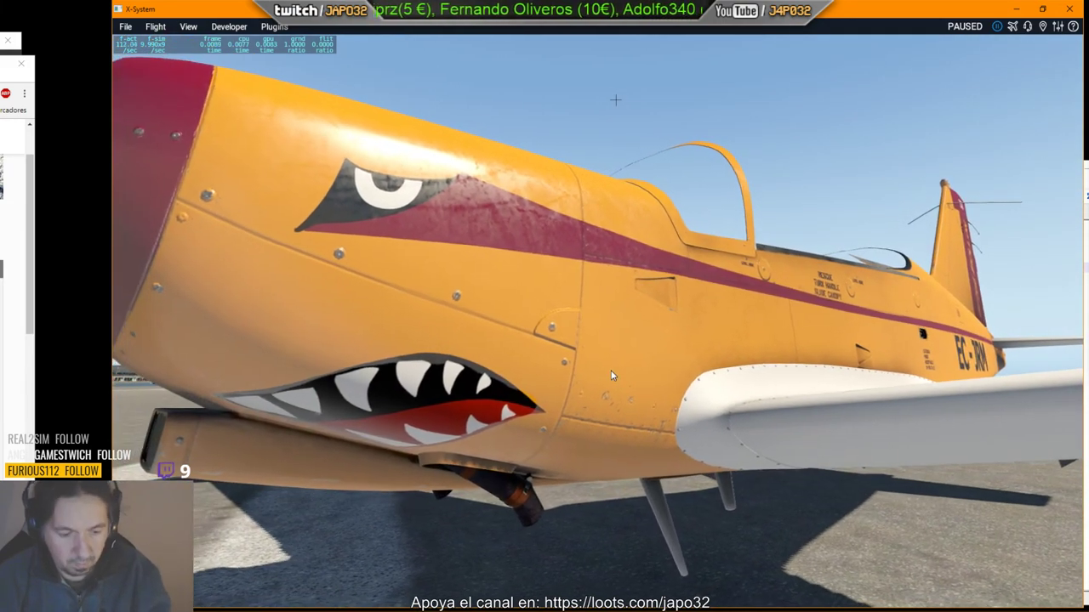
key("shift+8")
mouse_move(615, 377)
right_mouse_down()
mouse_move(489, 375)
mouse_move(521, 315)
mouse_move(68, 361)
right_mouse_up()
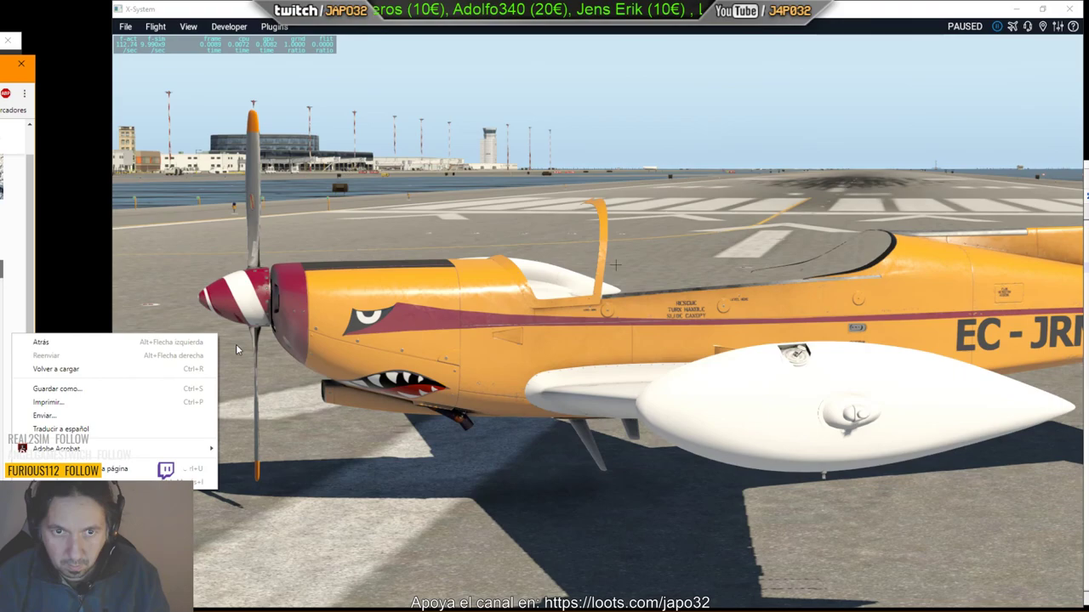
mouse_move(235, 344)
right_mouse_down()
mouse_move(343, 291)
mouse_move(556, 413)
mouse_move(667, 376)
right_mouse_up()
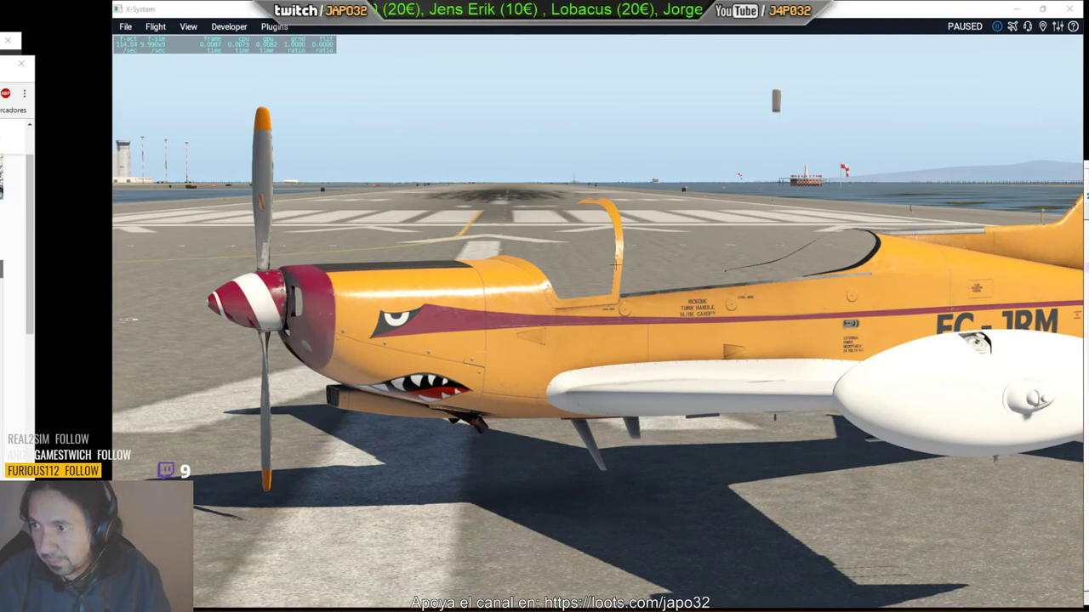
key("alt+Tab")
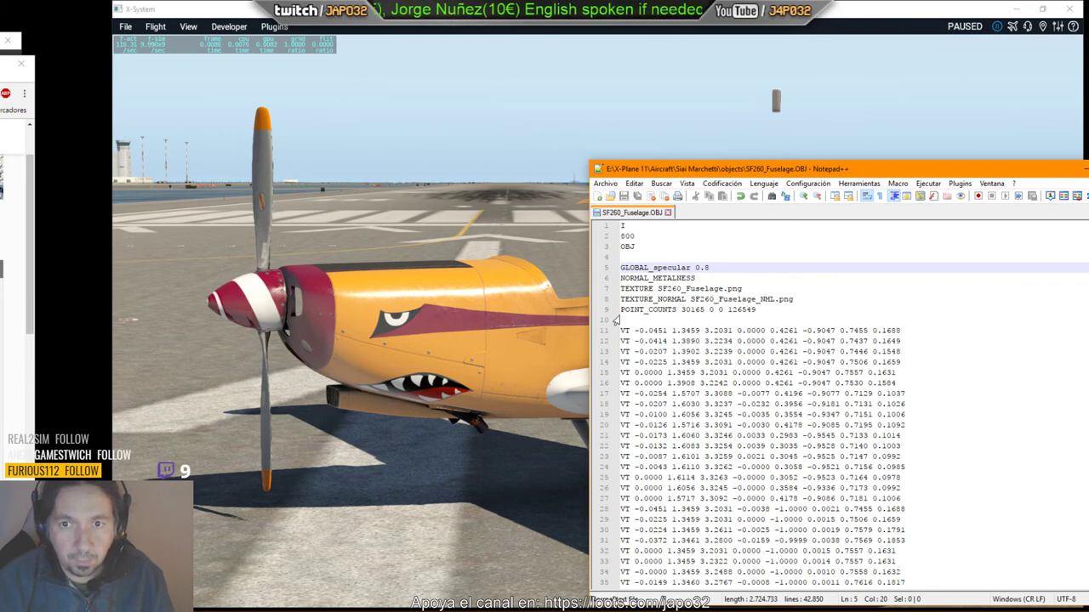
Reload the SF260 and inspect it from the external chase view.
left_click(243, 29)
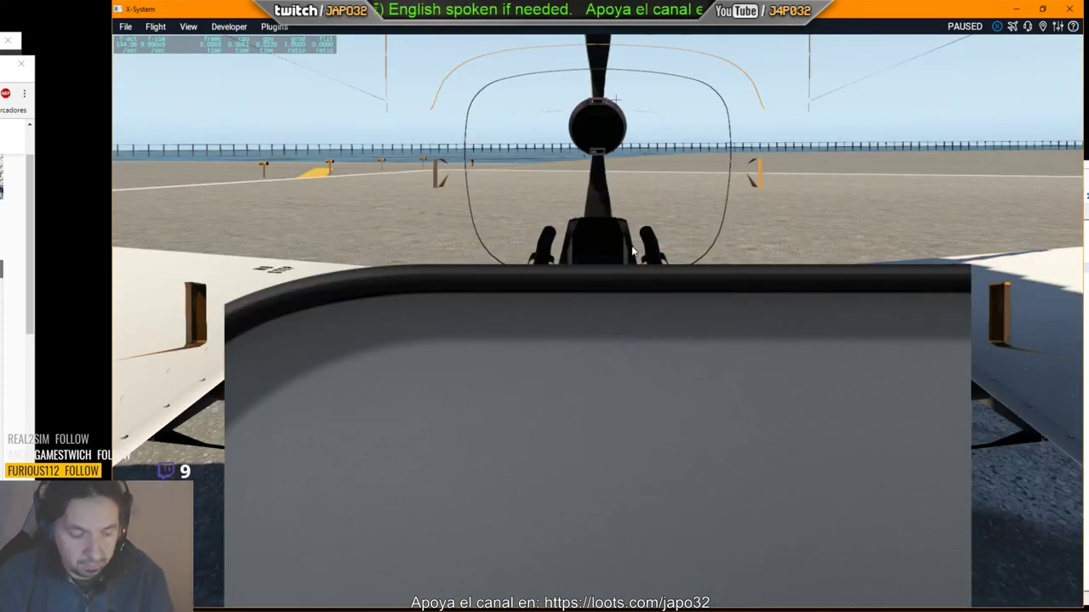
key("shift+8")
mouse_move(632, 252)
right_mouse_down()
mouse_move(589, 313)
mouse_move(281, 164)
mouse_move(400, 190)
mouse_move(544, 329)
mouse_move(455, 255)
mouse_move(332, 282)
mouse_move(451, 385)
mouse_move(421, 351)
right_mouse_up()
scroll(579, 313, "up", 3)
scroll(579, 313, "up", 3)
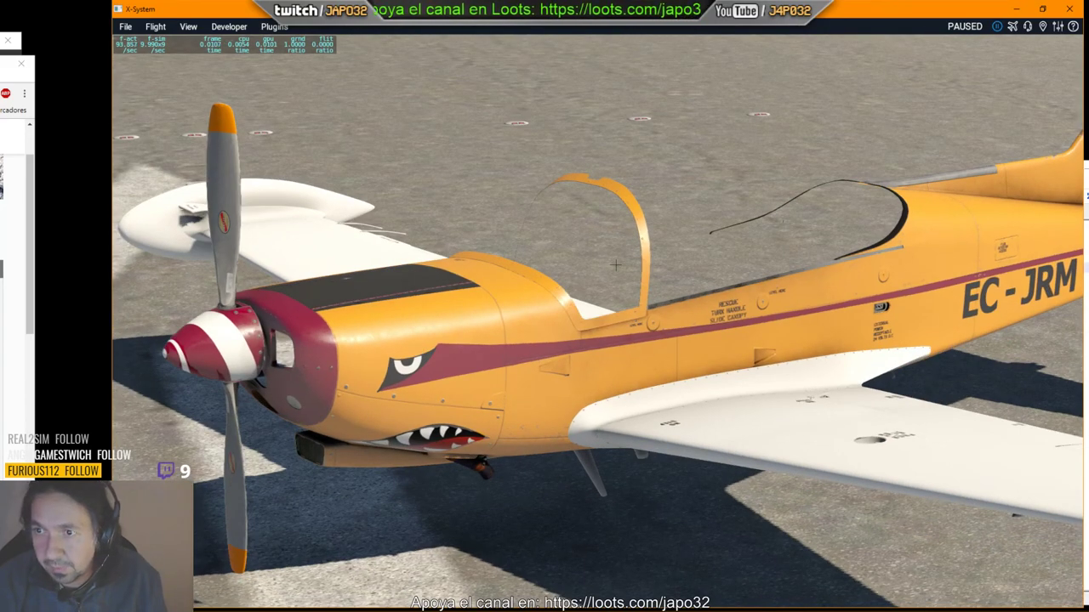
key("alt+Tab")
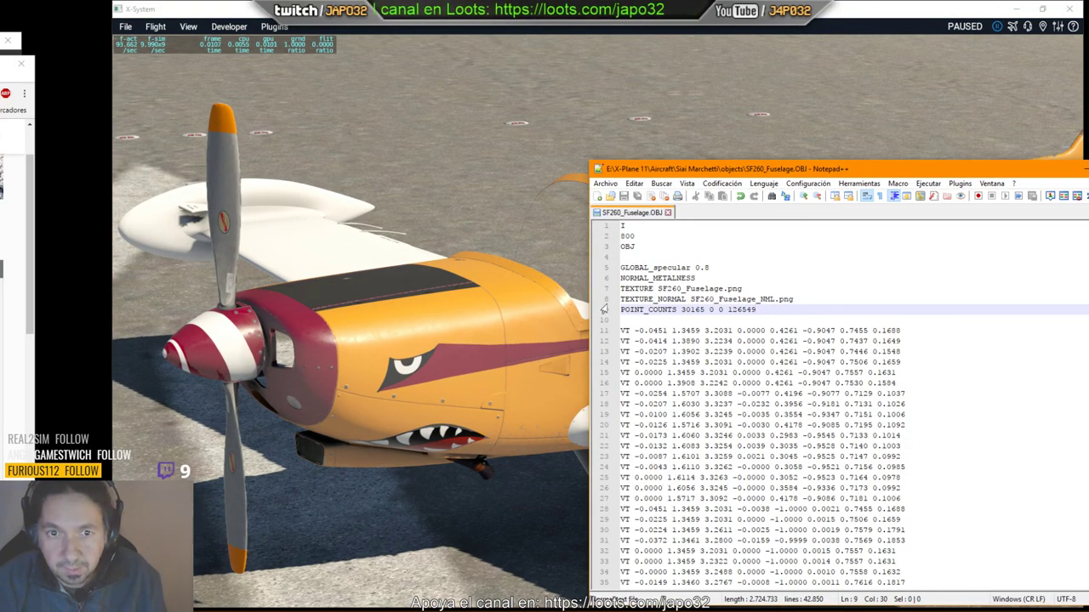
mouse_move(453, 380)
right_mouse_down()
mouse_move(435, 299)
mouse_move(384, 424)
mouse_move(581, 496)
mouse_move(592, 290)
mouse_move(656, 289)
mouse_move(655, 340)
right_mouse_up()
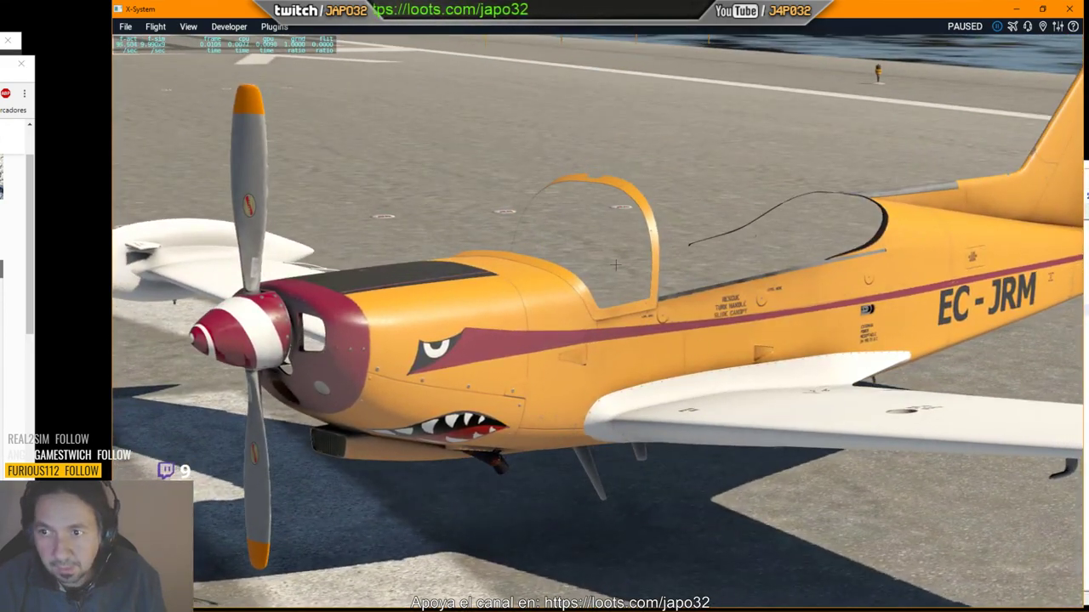
Set GLOBAL_specular to 0.9 in SF260_Fuselage.OBJ, save, and reload the aircraft.
key("alt+Tab")
left_click(710, 269)
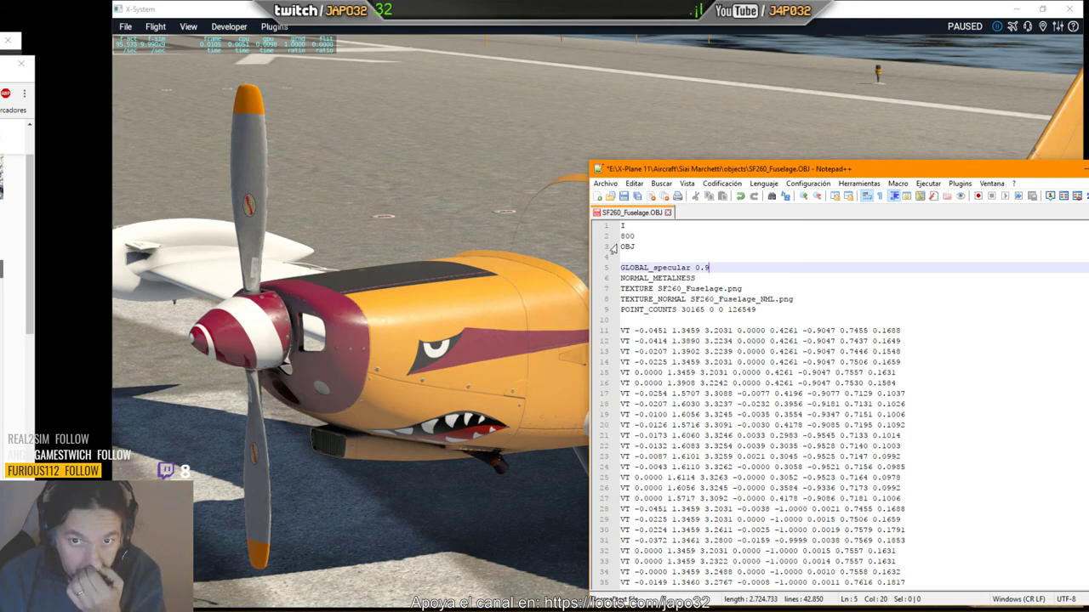
left_click(625, 198)
left_click(517, 205)
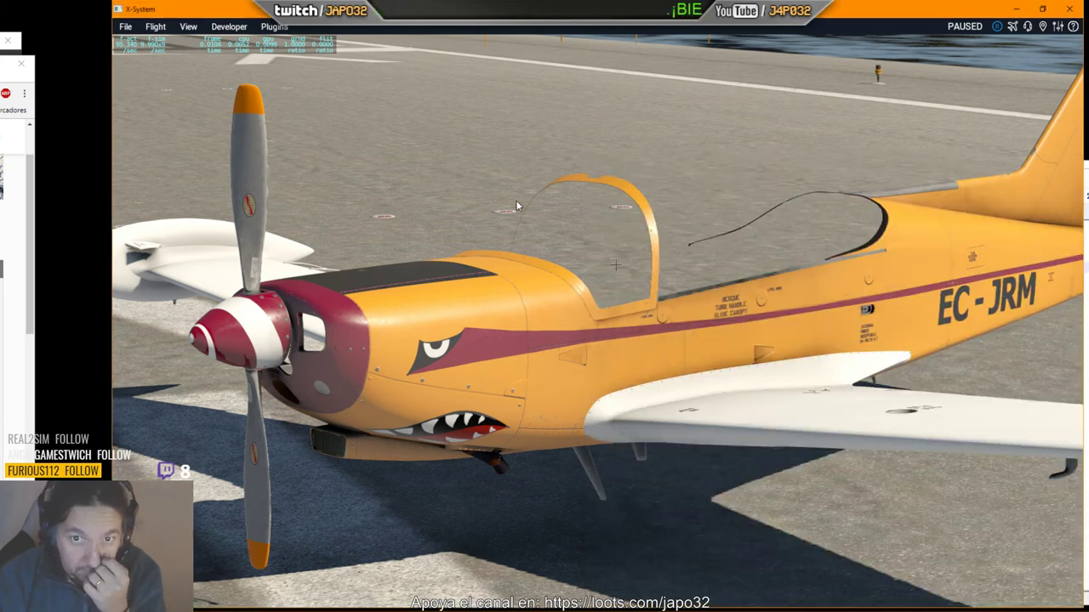
left_click(231, 27)
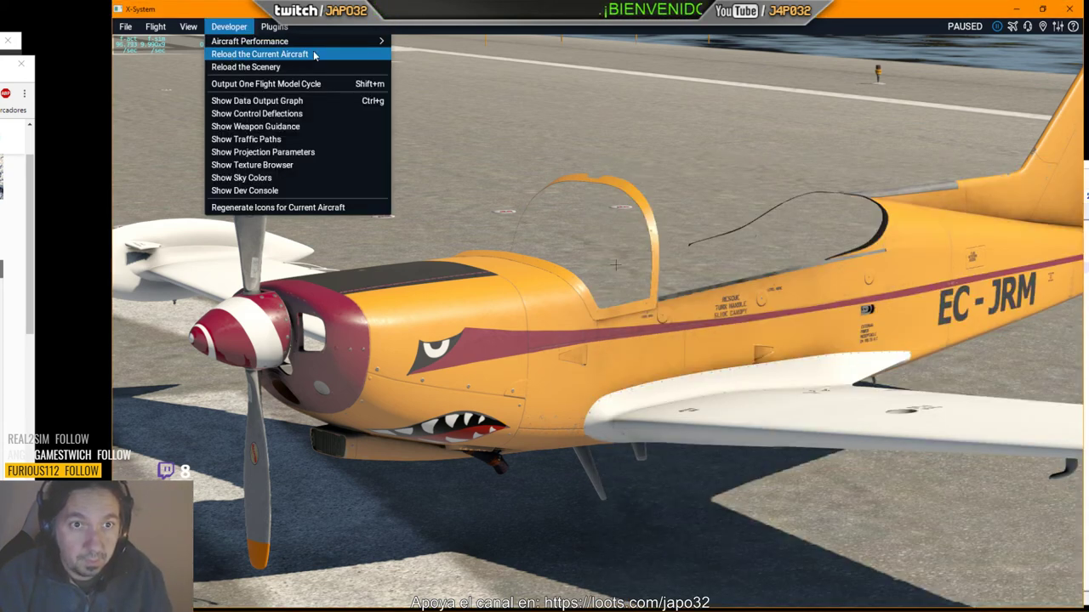
left_click(274, 56)
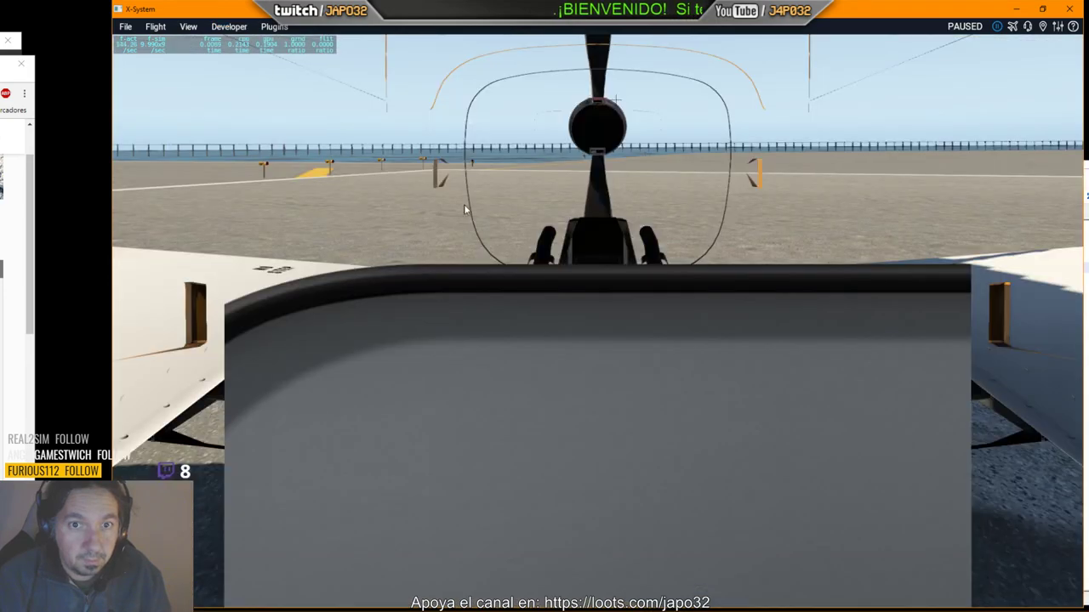
key("shift+8")
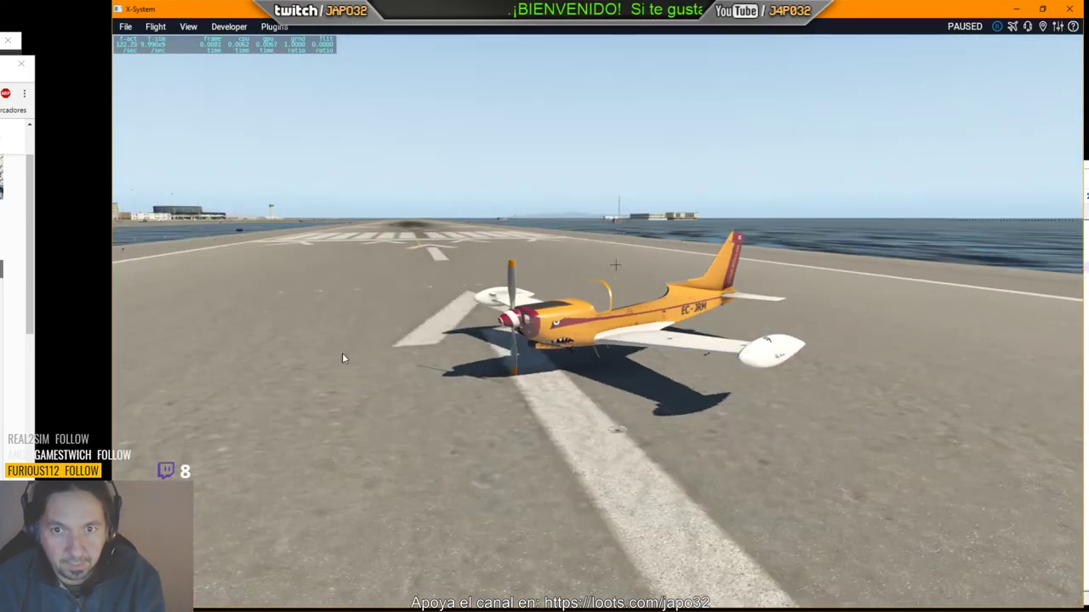
scroll(573, 274, "up", 5)
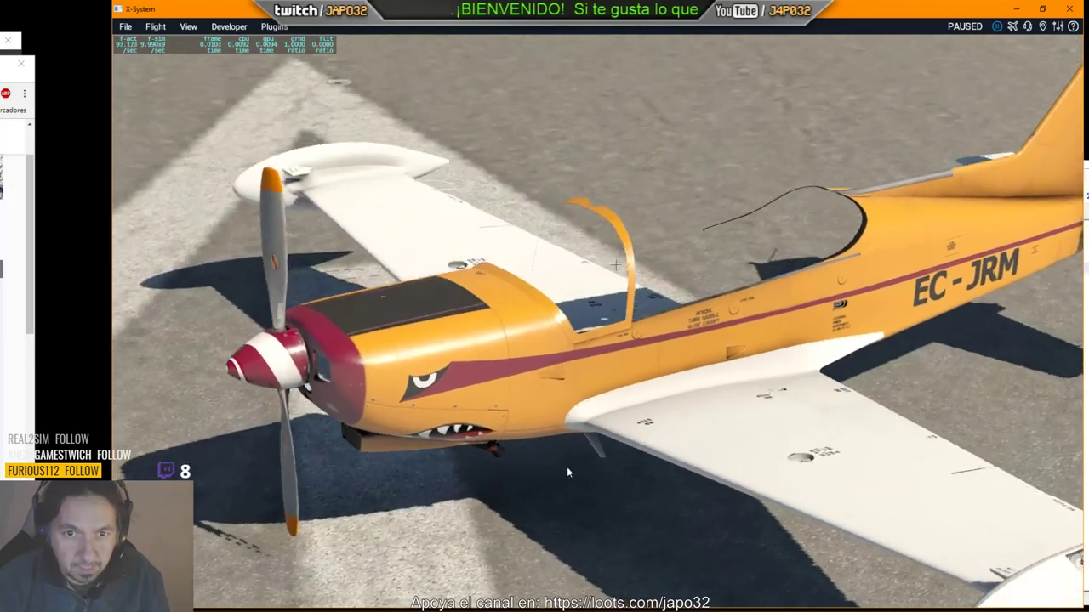
mouse_move(569, 473)
left_mouse_down()
mouse_move(542, 564)
mouse_move(568, 354)
mouse_move(718, 271)
mouse_move(784, 371)
mouse_move(670, 267)
mouse_move(506, 389)
mouse_move(1005, 322)
mouse_move(306, 341)
left_mouse_up()
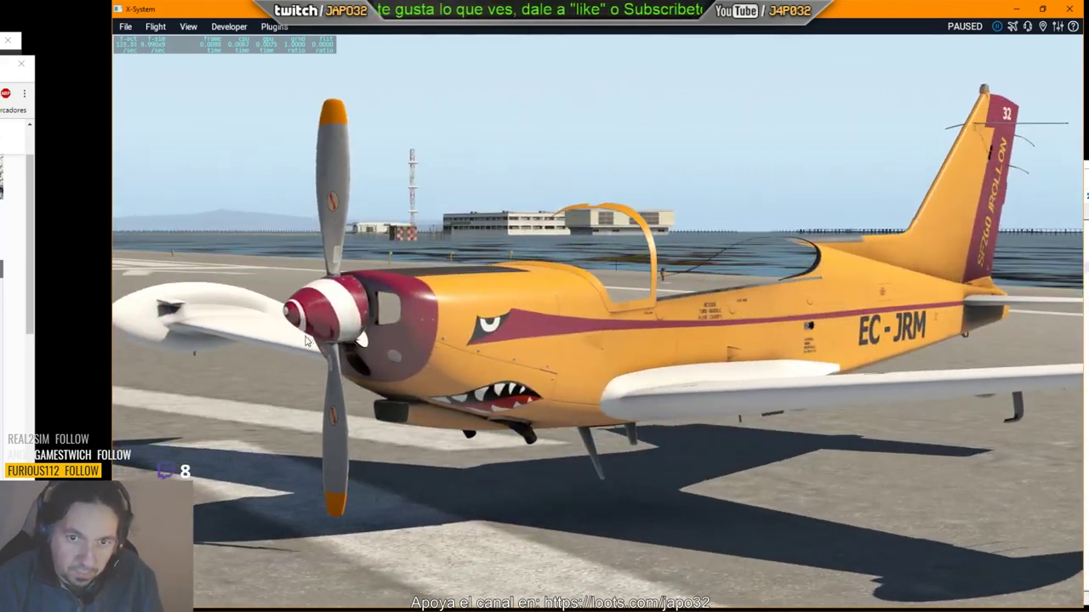
mouse_move(575, 387)
left_mouse_down()
mouse_move(381, 529)
mouse_move(204, 345)
mouse_move(237, 331)
mouse_move(323, 385)
mouse_move(614, 310)
mouse_move(946, 332)
mouse_move(576, 326)
mouse_move(1084, 271)
mouse_move(1085, 195)
mouse_move(661, 315)
mouse_move(857, 272)
mouse_move(637, 287)
mouse_move(483, 472)
mouse_move(1021, 473)
mouse_move(805, 456)
mouse_move(900, 371)
mouse_move(730, 412)
mouse_move(888, 336)
mouse_move(941, 270)
mouse_move(934, 202)
mouse_move(244, 235)
mouse_move(644, 326)
mouse_move(311, 236)
mouse_move(265, 377)
mouse_move(437, 330)
mouse_move(644, 449)
mouse_move(484, 427)
left_mouse_up()
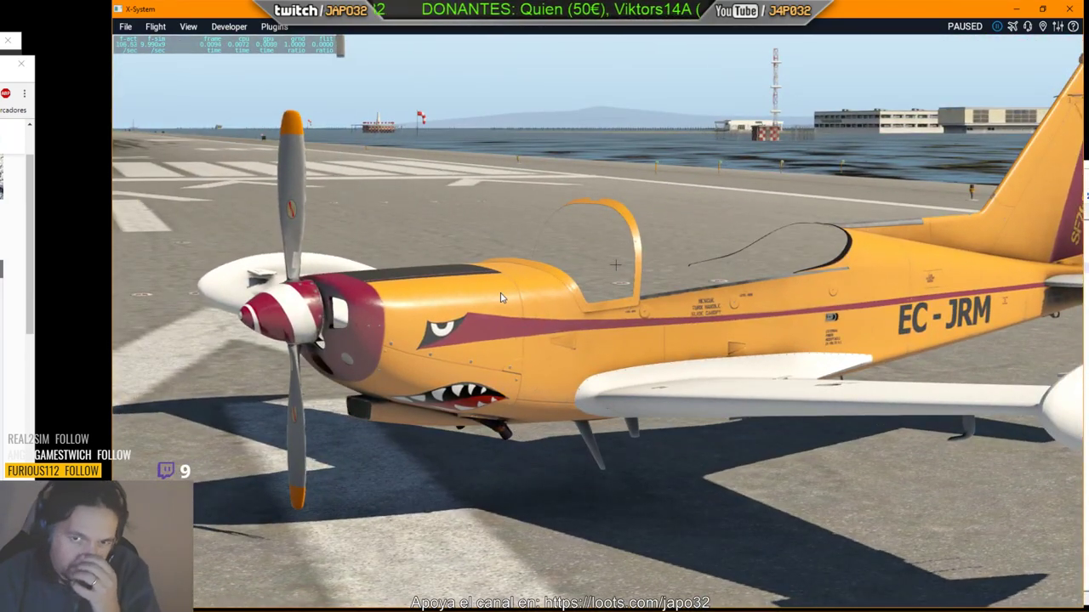
mouse_move(607, 439)
left_mouse_down()
mouse_move(691, 394)
mouse_move(715, 414)
left_mouse_up()
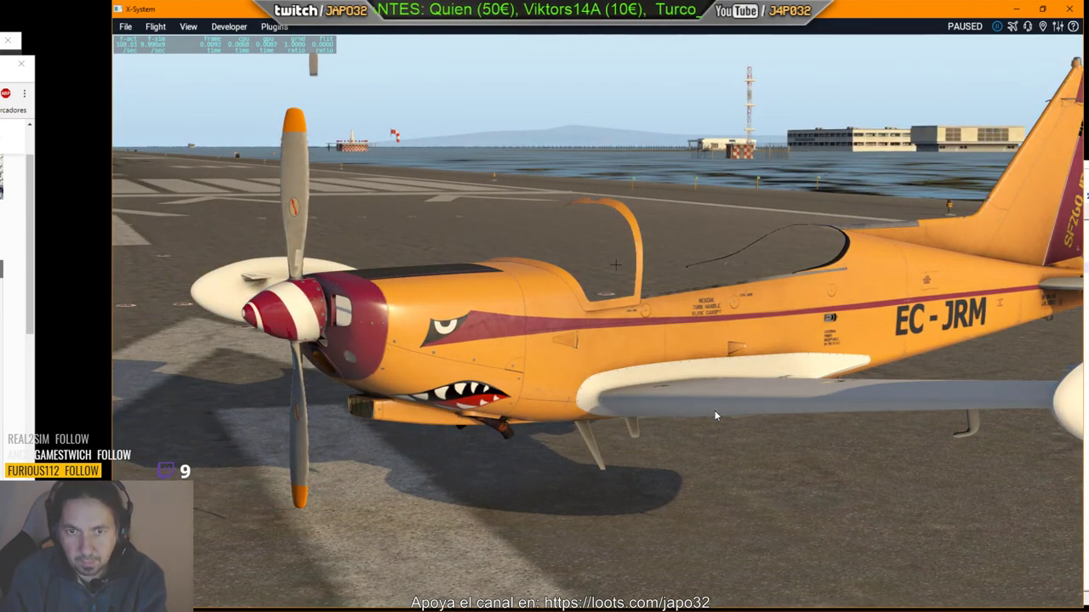
mouse_move(714, 415)
left_mouse_down()
mouse_move(737, 417)
mouse_move(578, 448)
mouse_move(729, 466)
mouse_move(879, 442)
mouse_move(423, 355)
left_mouse_up()
scroll(737, 417, "up", 2)
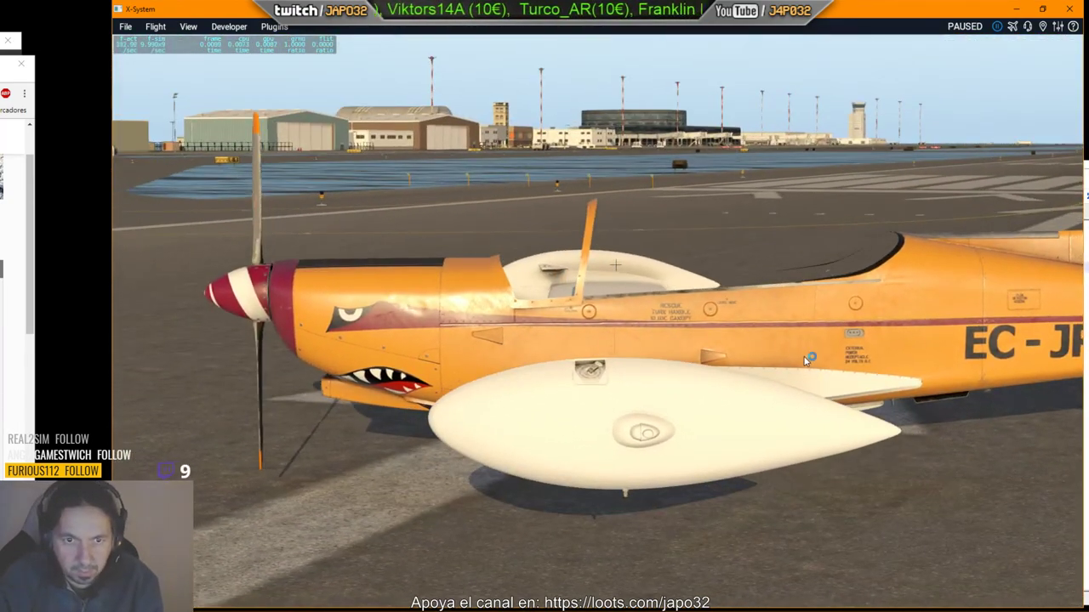
mouse_move(589, 332)
right_mouse_down()
mouse_move(747, 335)
mouse_move(608, 337)
mouse_move(1015, 434)
mouse_move(569, 324)
mouse_move(870, 292)
right_mouse_up()
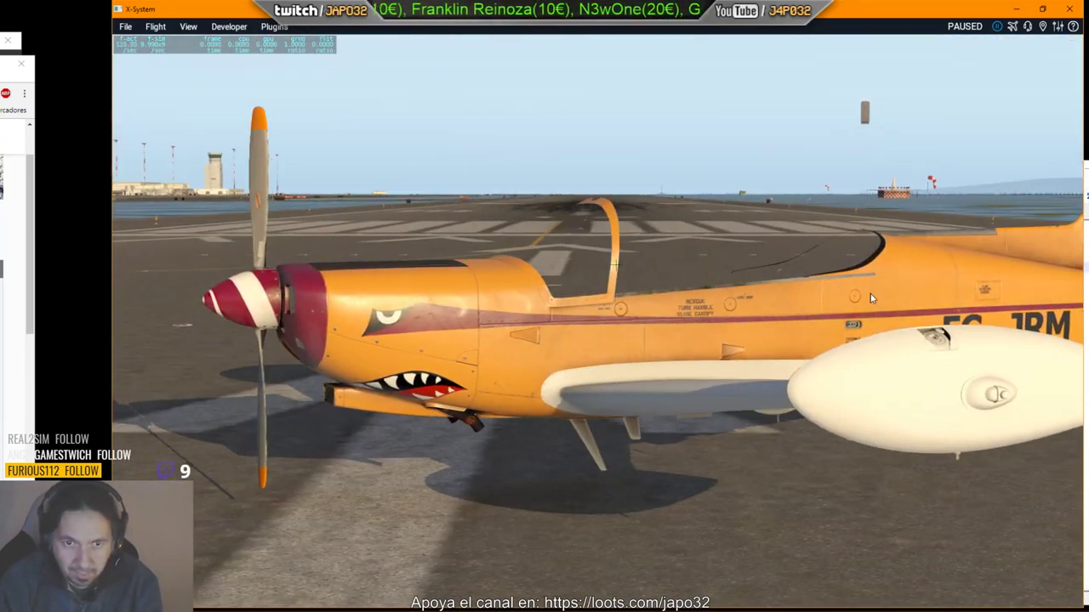
mouse_move(668, 343)
right_mouse_down()
mouse_move(918, 358)
mouse_move(493, 381)
right_mouse_up()
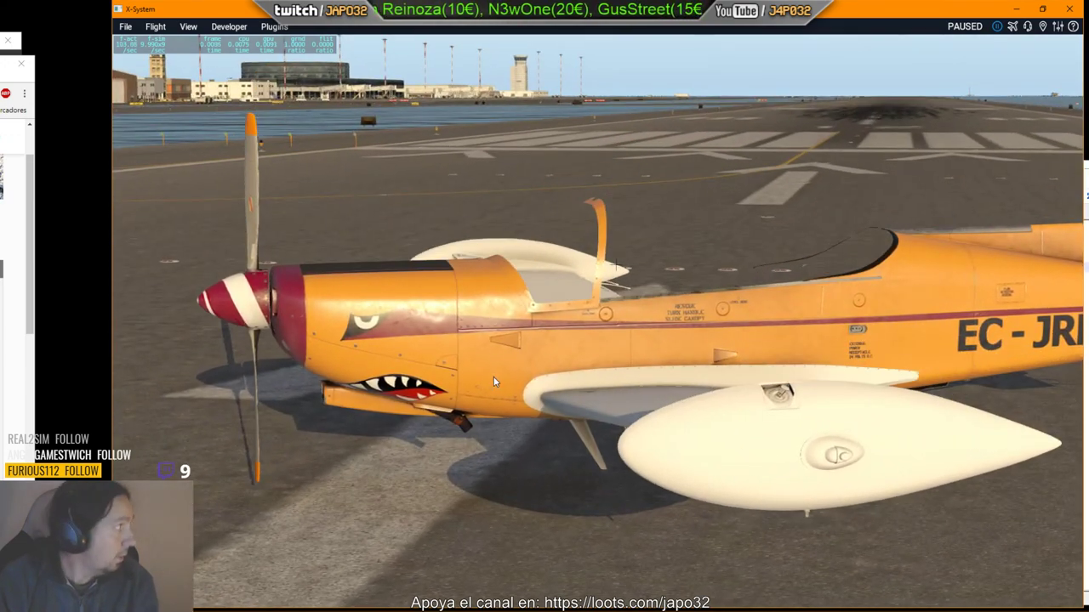
mouse_move(493, 376)
right_mouse_down()
mouse_move(639, 418)
mouse_move(560, 409)
right_mouse_up()
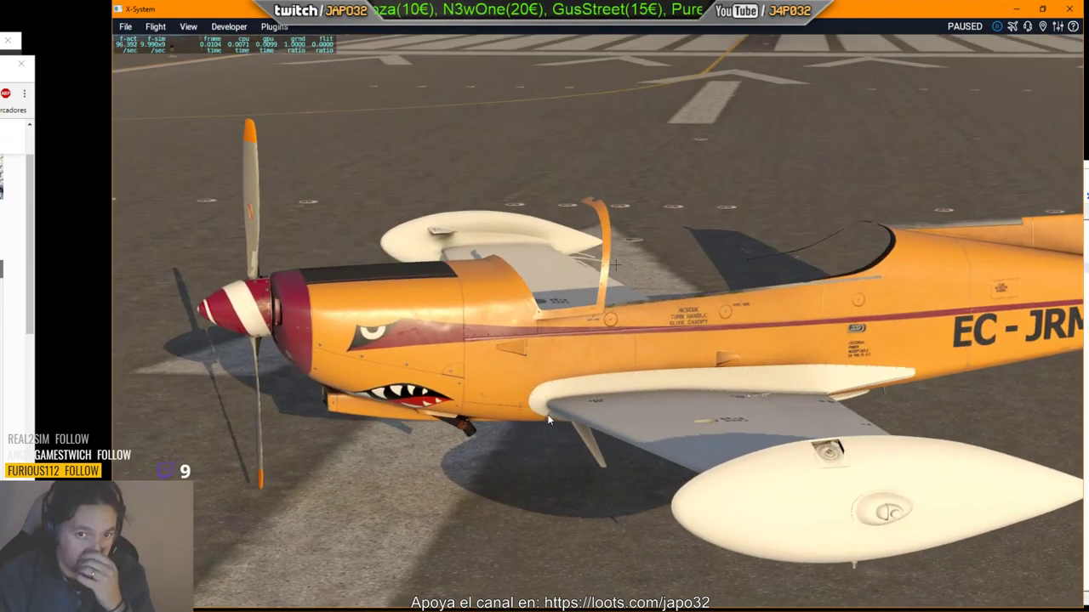
key("alt+Tab")
Reopen the earlier SF260 project from Recent Files, discarding changes, and minimize Substance Painter.
key("alt+Tab")
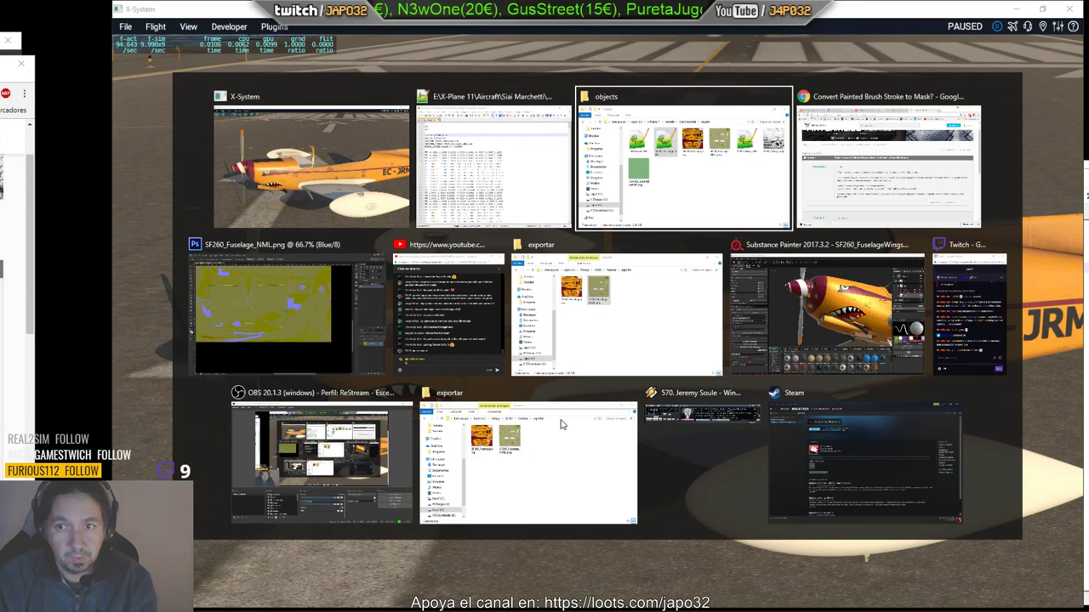
key("alt+Tab")
key("alt+Tab")
key("alt+Tab")
key("alt+Tab")
key("alt+Tab")
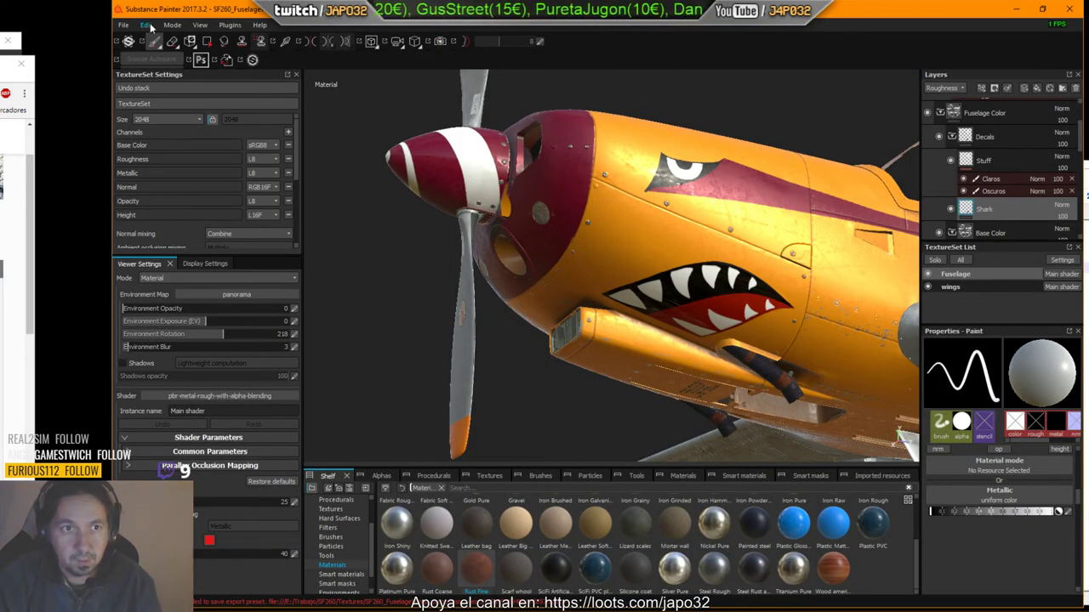
left_click(124, 25)
mouse_move(141, 61)
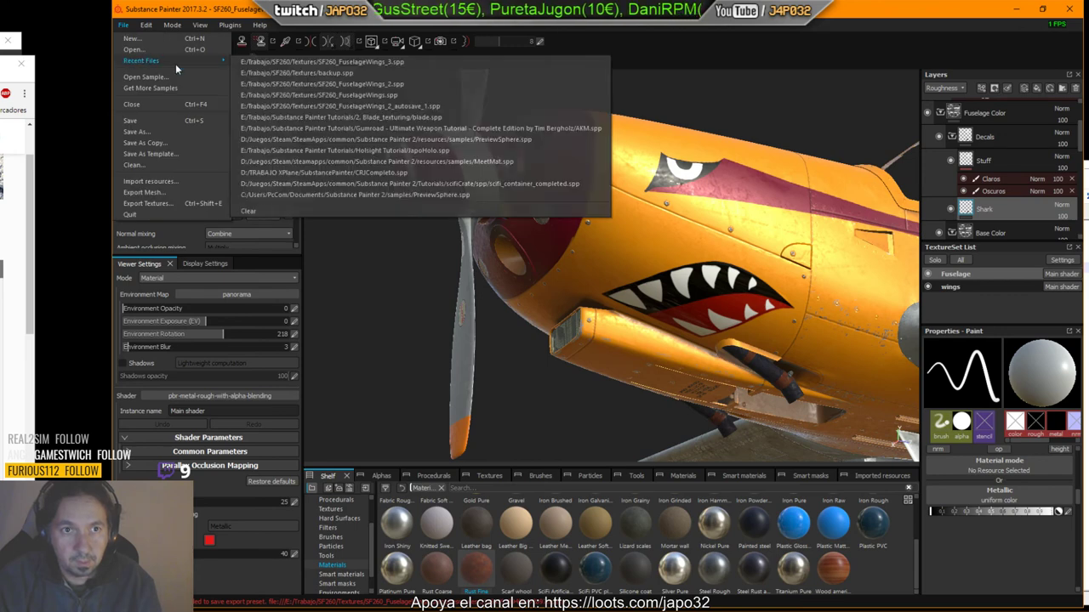
left_click(311, 64)
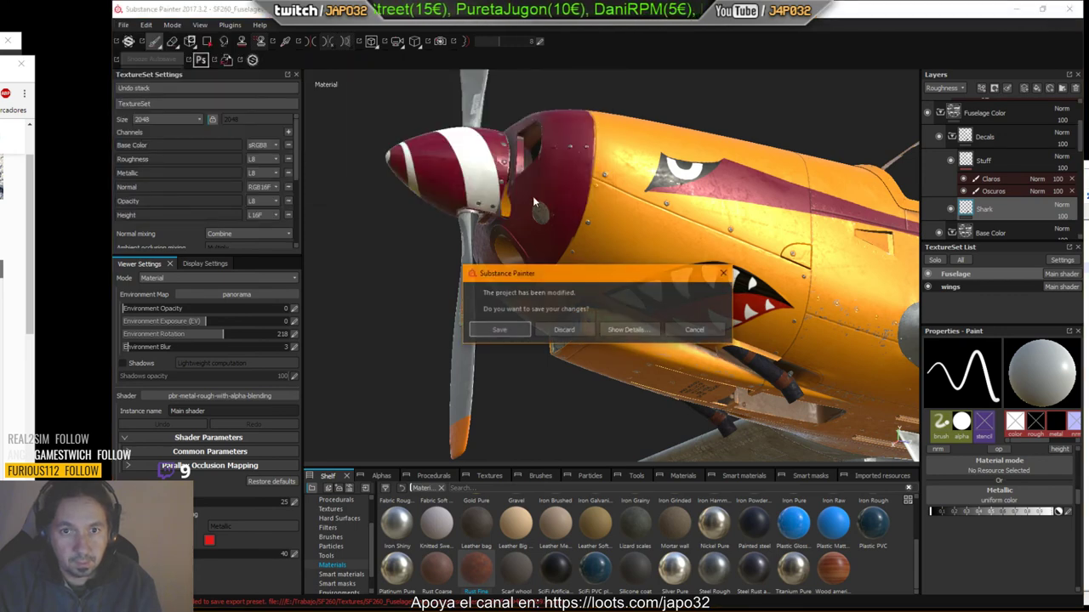
left_click(568, 331)
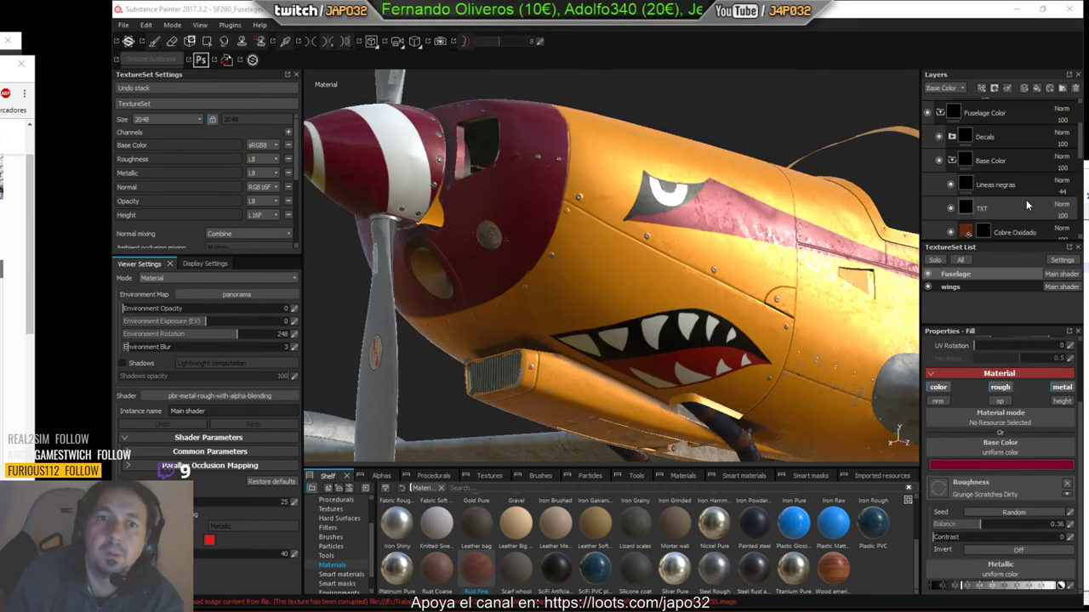
left_click(1017, 9)
mouse_move(508, 376)
right_mouse_down()
mouse_move(562, 271)
mouse_move(955, 239)
right_mouse_up()
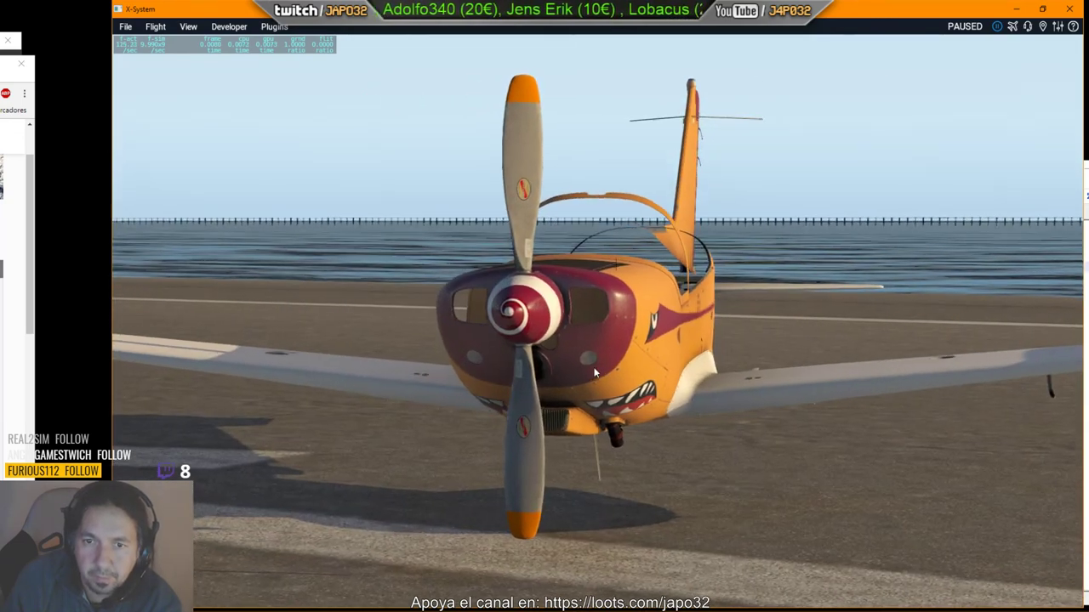
scroll(594, 366, "up", 3)
scroll(574, 421, "up", 3)
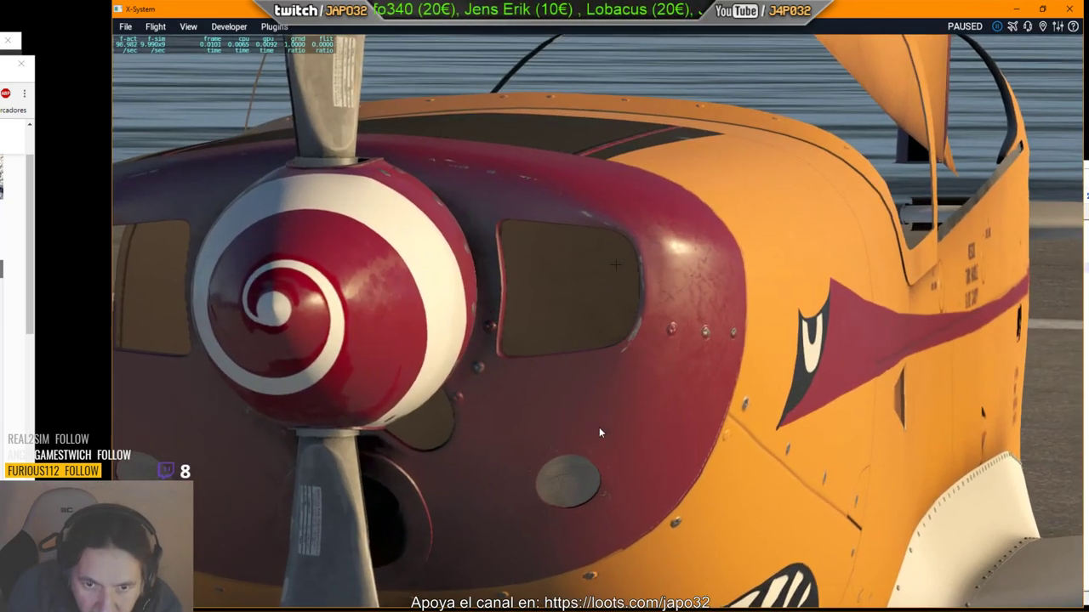
mouse_move(599, 427)
right_mouse_down()
mouse_move(831, 396)
mouse_move(721, 387)
mouse_move(555, 397)
right_mouse_up()
scroll(832, 397, "up", 2)
right_click_drag(693, 350, 584, 298)
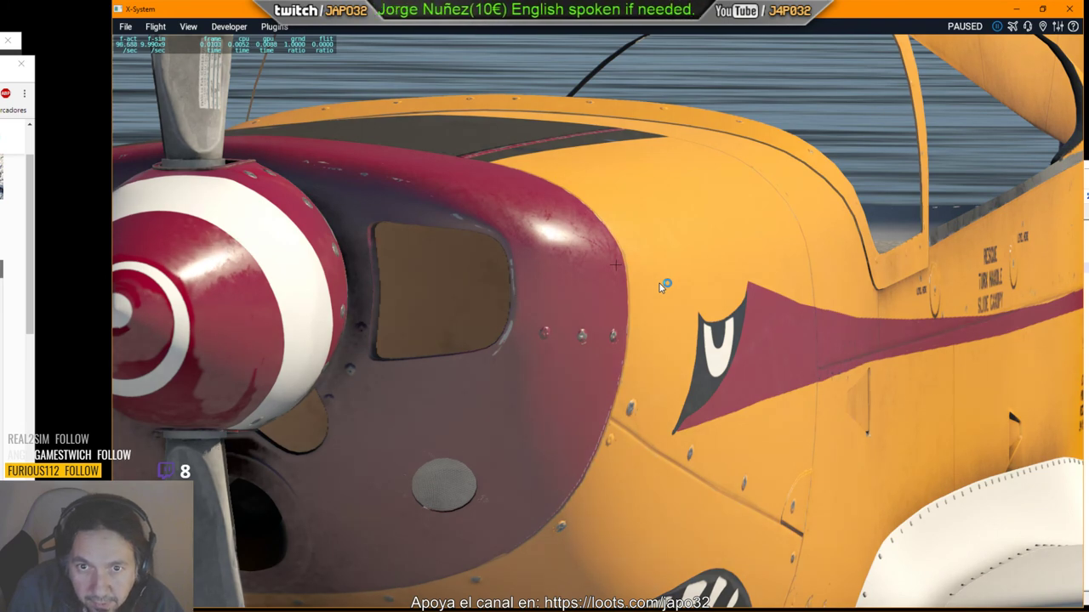
mouse_move(660, 283)
right_mouse_down()
mouse_move(230, 338)
mouse_move(251, 314)
right_mouse_up()
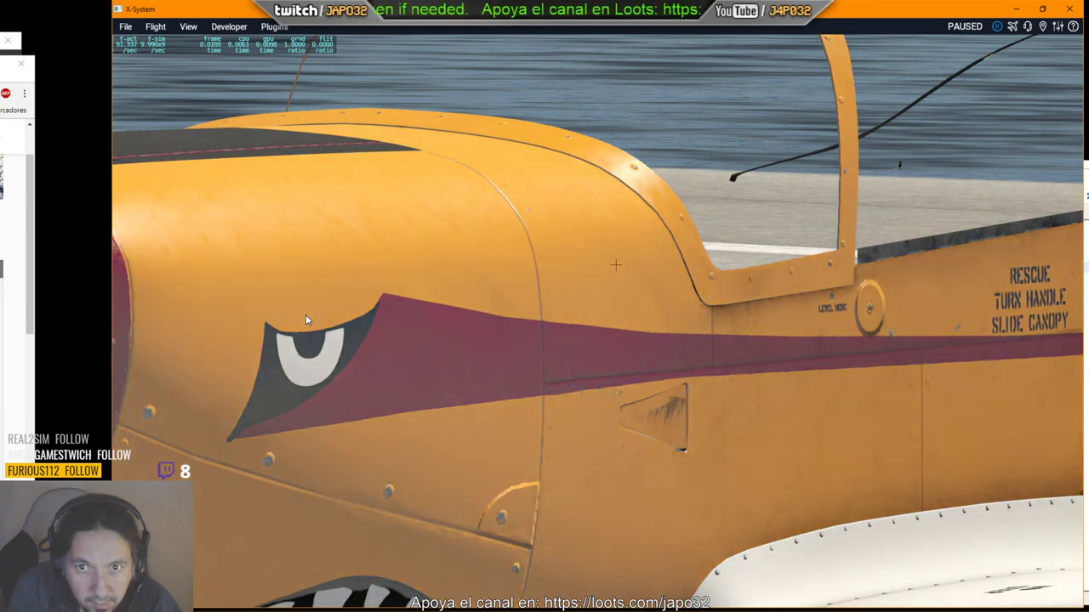
left_click_drag(334, 328, 1014, 310)
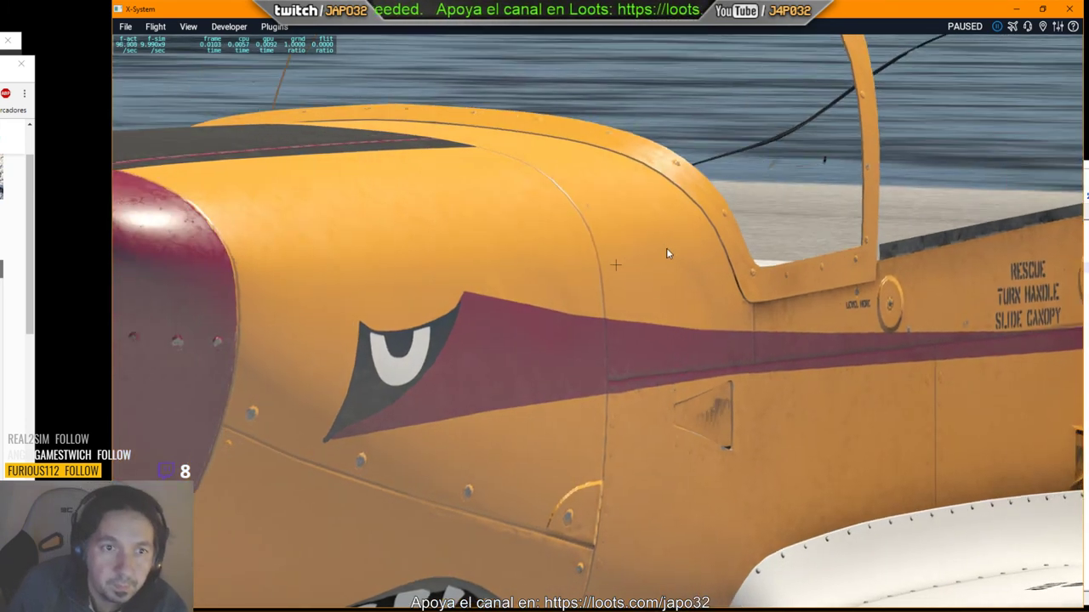
scroll(923, 333, "down", 5)
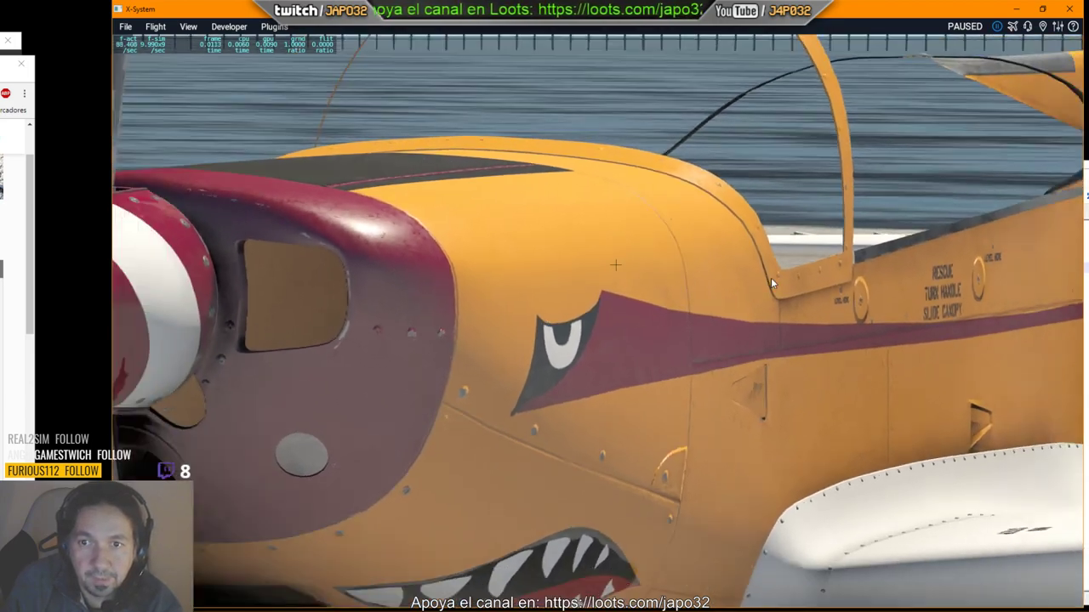
scroll(770, 277, "down", 5)
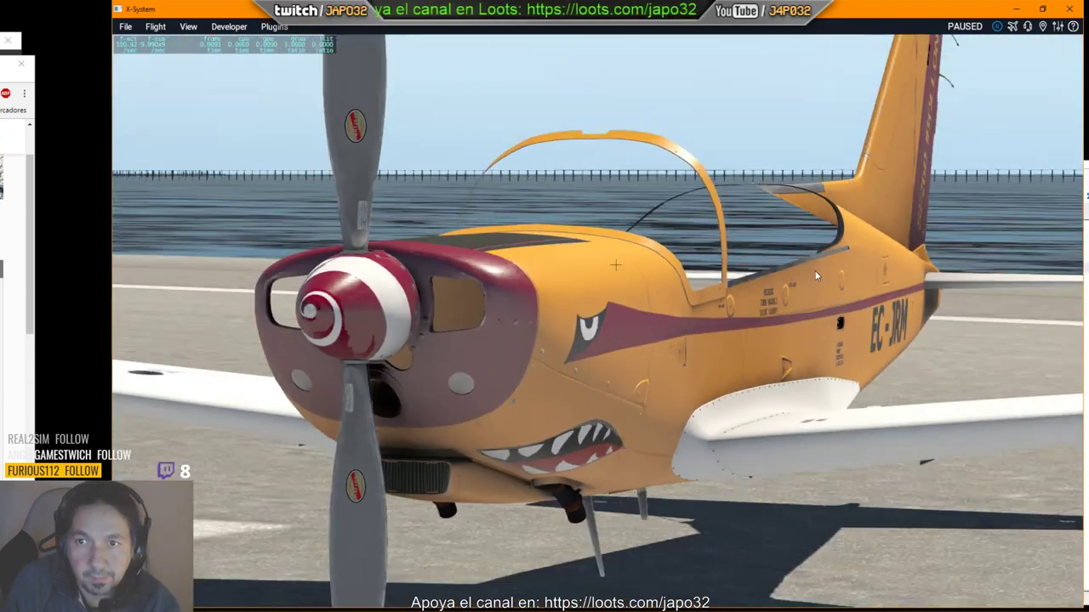
mouse_move(770, 278)
left_mouse_down()
mouse_move(575, 238)
mouse_move(412, 431)
left_mouse_up()
mouse_move(979, 270)
left_mouse_down()
mouse_move(202, 281)
mouse_move(443, 351)
left_mouse_up()
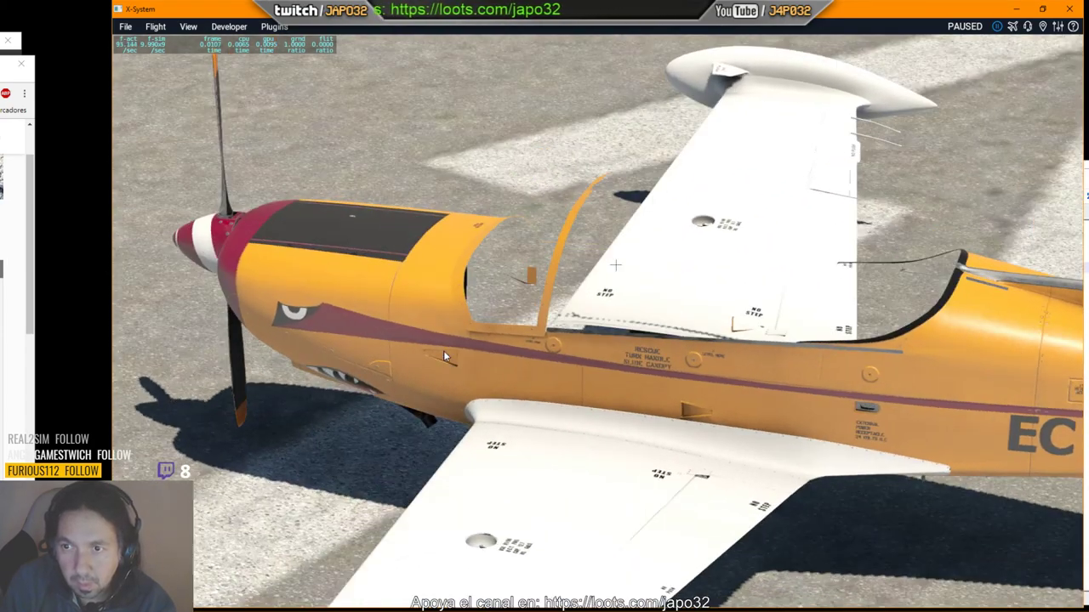
mouse_move(1023, 342)
left_mouse_down()
mouse_move(540, 332)
mouse_move(590, 315)
mouse_move(880, 397)
left_mouse_up()
scroll(885, 393, "up", 2)
scroll(893, 387, "up", 2)
scroll(902, 381, "up", 2)
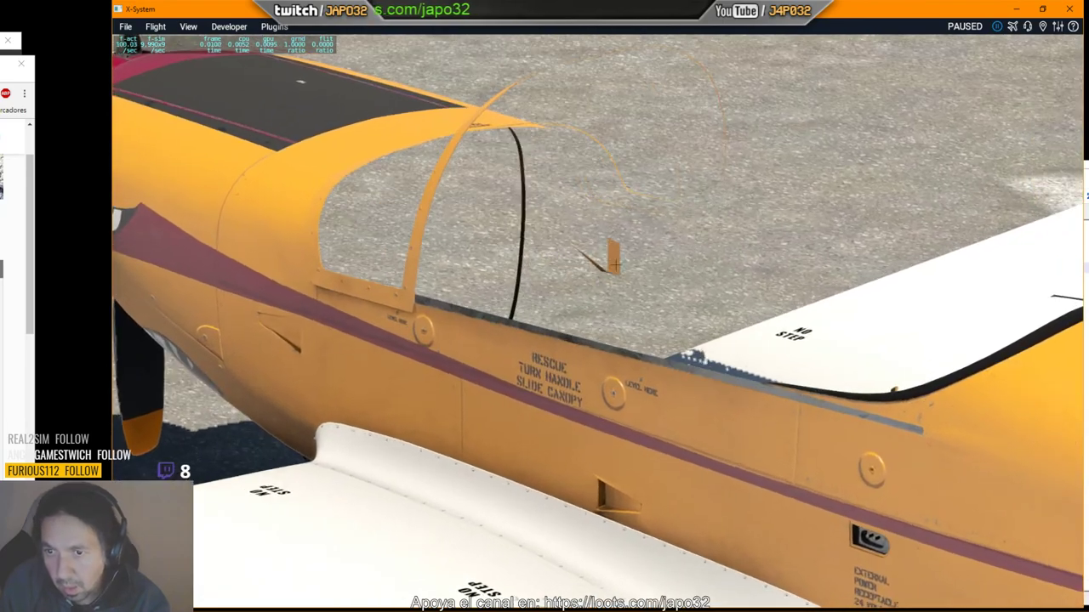
scroll(915, 374, "up", 2)
key("shift+8")
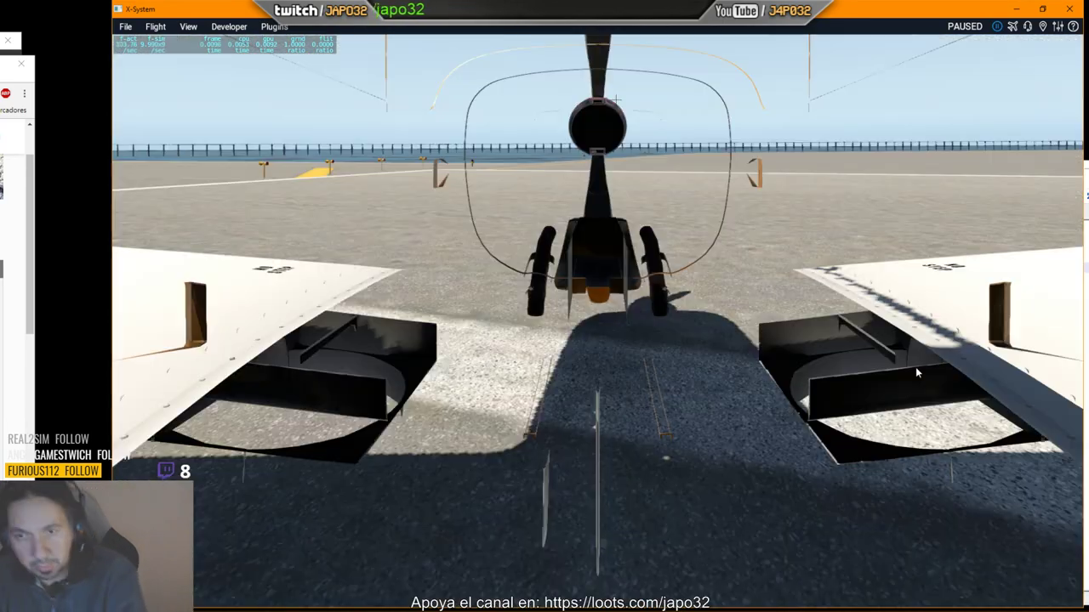
mouse_move(456, 286)
left_mouse_down()
mouse_move(867, 259)
mouse_move(644, 318)
mouse_move(706, 301)
mouse_move(758, 229)
mouse_move(702, 207)
mouse_move(554, 219)
mouse_move(572, 275)
mouse_move(621, 294)
mouse_move(831, 257)
mouse_move(525, 224)
mouse_move(645, 265)
mouse_move(852, 259)
mouse_move(922, 227)
mouse_move(893, 212)
left_mouse_up()
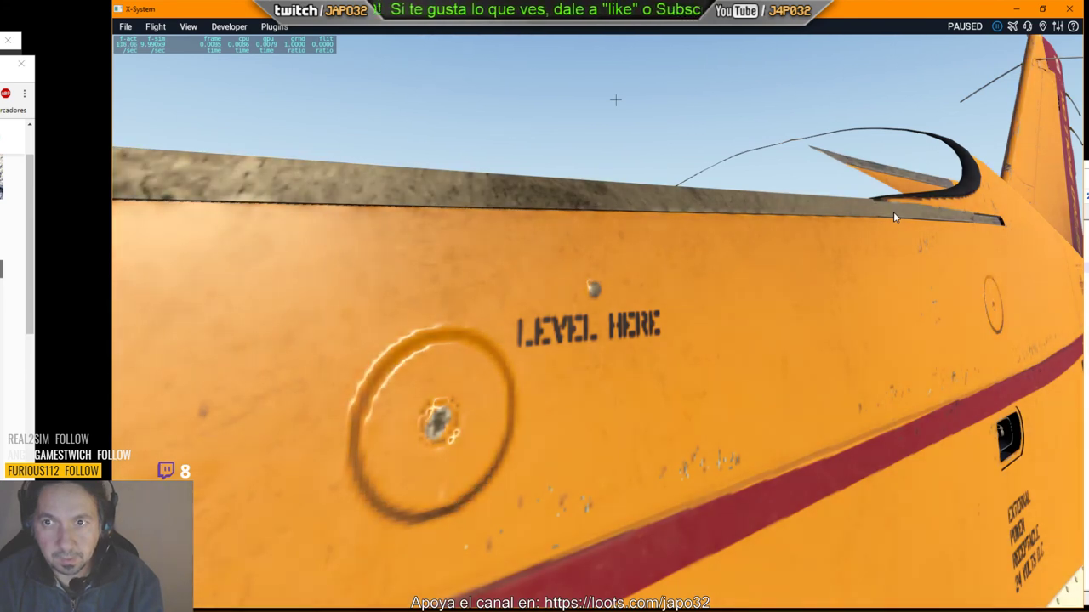
mouse_move(515, 263)
left_mouse_down()
mouse_move(625, 321)
mouse_move(582, 304)
mouse_move(573, 228)
mouse_move(818, 281)
mouse_move(712, 272)
mouse_move(545, 308)
mouse_move(601, 229)
mouse_move(560, 236)
mouse_move(501, 223)
mouse_move(627, 224)
mouse_move(685, 257)
mouse_move(646, 246)
mouse_move(714, 165)
left_mouse_up()
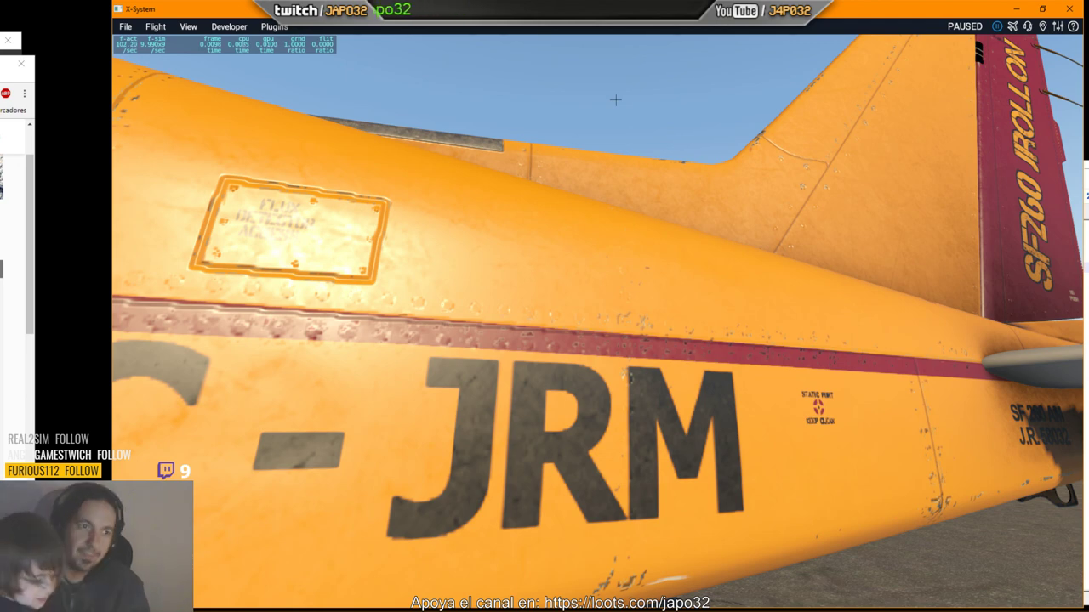
Cycle through open windows and bring the Substance Painter SF260 project to the front.
key("alt+Tab")
key("alt+Tab")
key("alt+Tab")
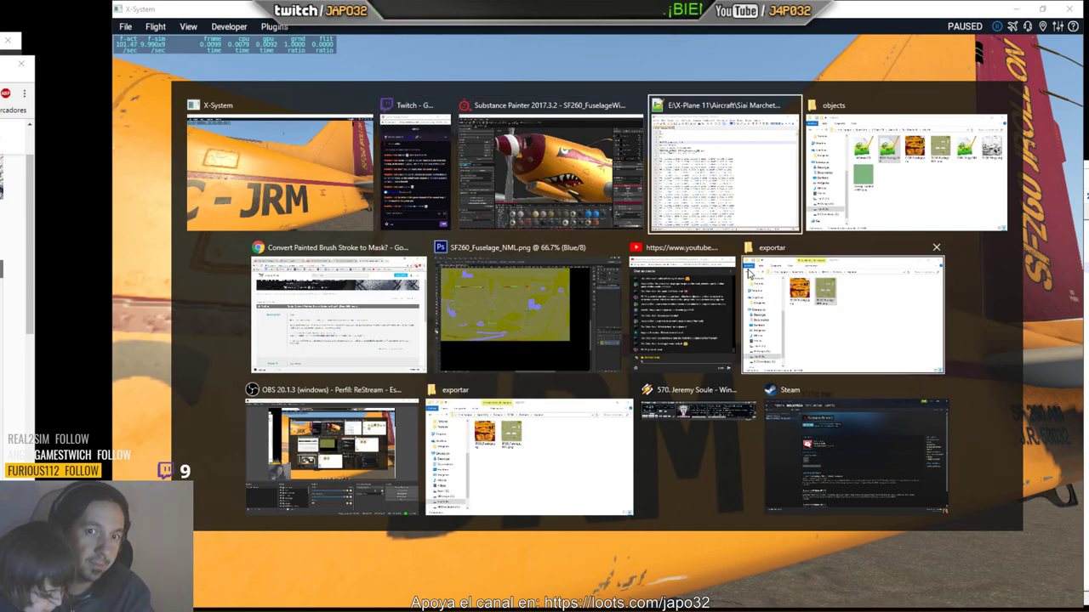
key("alt+Tab")
key("alt+Tab")
key("alt+Tab")
key("alt+Tab")
key("alt+Tab")
key("alt+Tab")
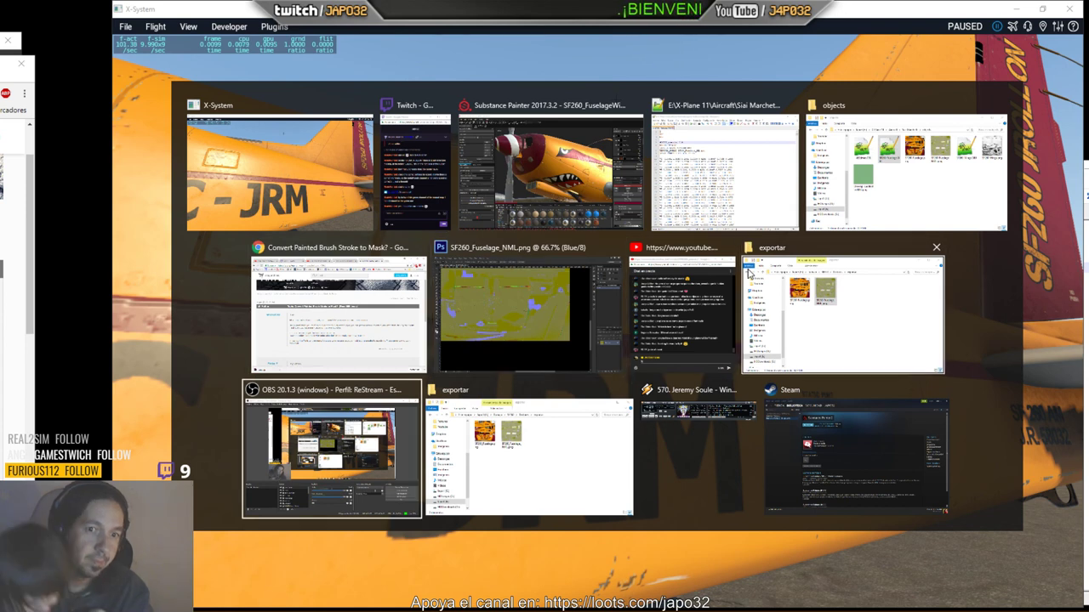
key("alt+Tab")
key("alt+Tab")
key("alt+Tab")
key("alt+Tab")
key("alt+Tab")
key("alt+Tab")
key("alt+Tab")
key("alt+Tab")
key("alt+Tab")
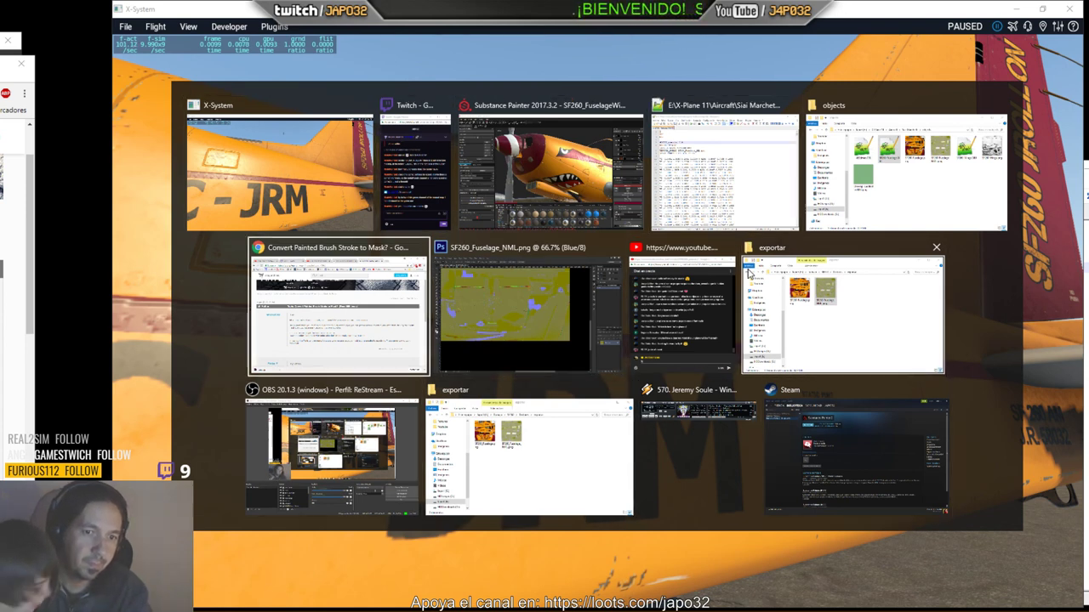
key("alt+Tab")
key("alt+Tab")
key("alt+Tab")
key("alt+Tab")
key("Escape")
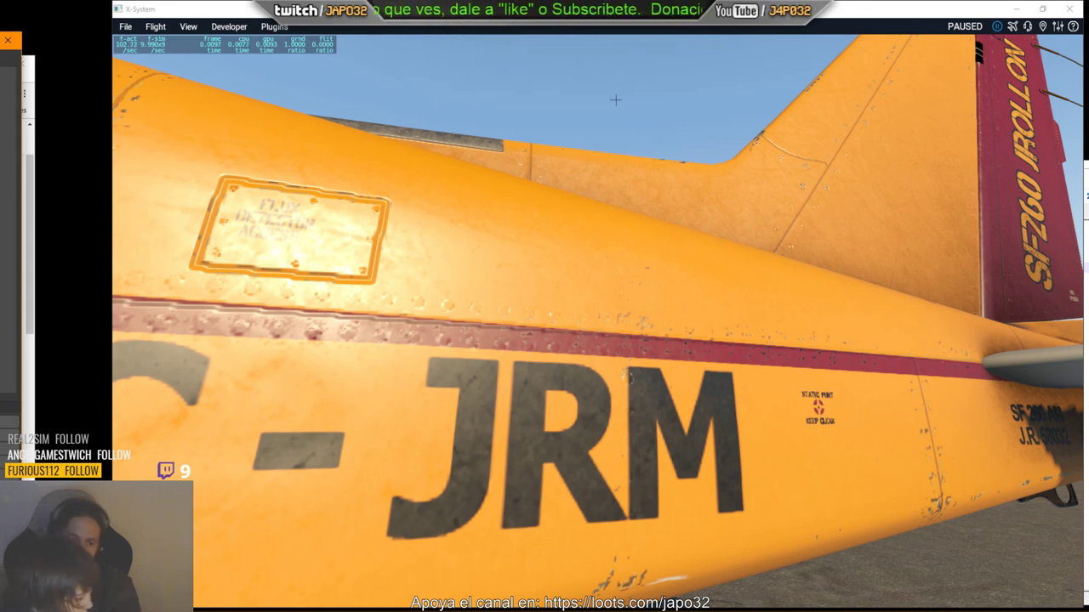
key("alt+Tab")
key("alt+Tab")
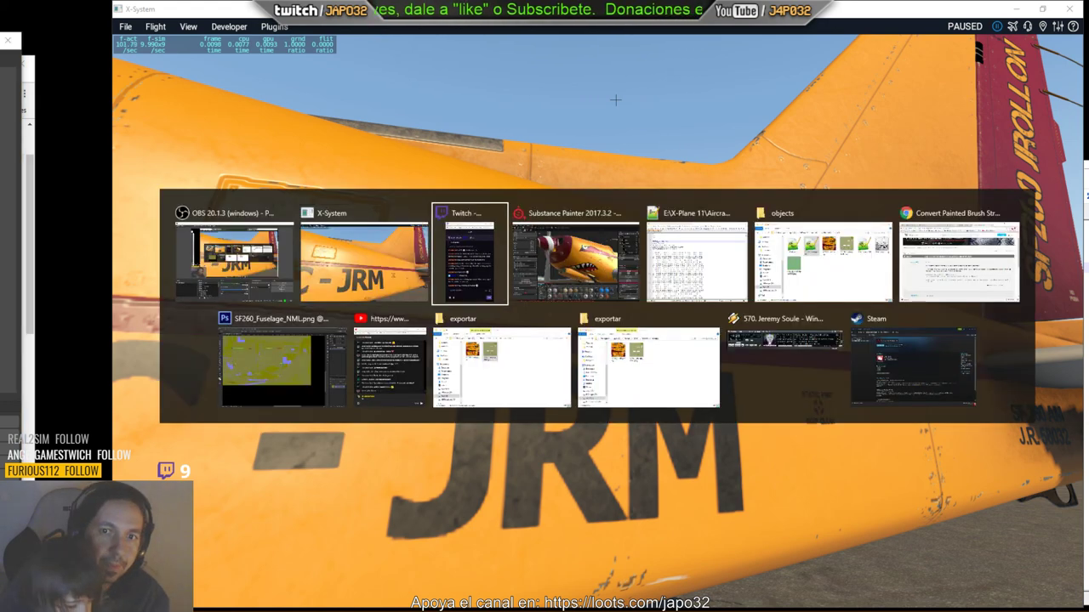
key("alt+Tab")
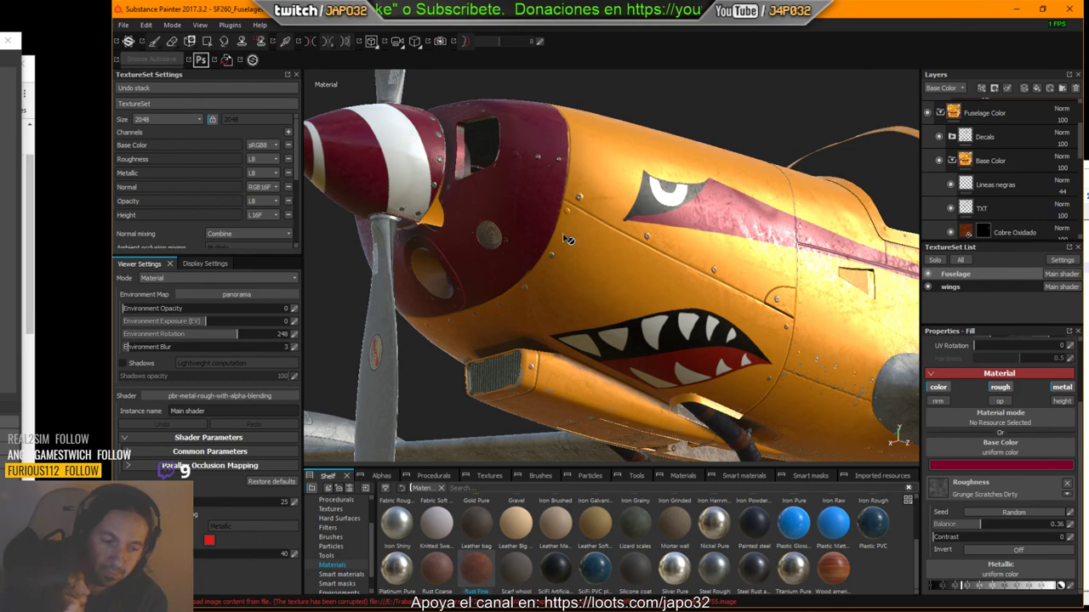
Hide the UI panels and orbit the SF260 to show nose, wings and side markings.
key("Tab")
scroll(724, 224, "up", 3)
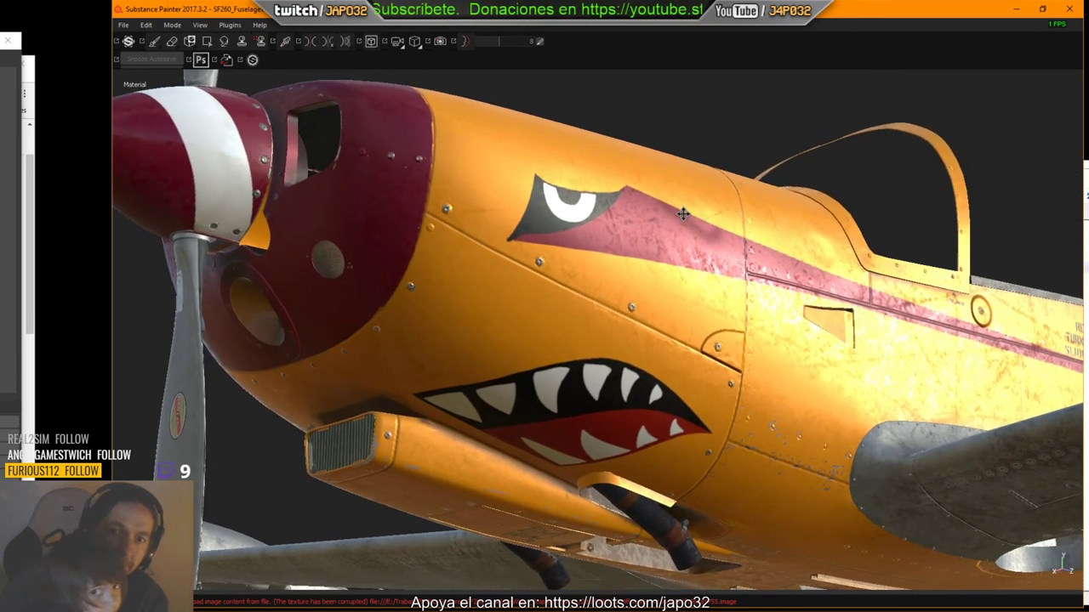
scroll(739, 232, "up", 2)
scroll(738, 233, "down", 3)
mouse_move(738, 232)
left_mouse_down("alt")
mouse_move(698, 271)
mouse_move(587, 321)
mouse_move(565, 283)
left_mouse_up("alt")
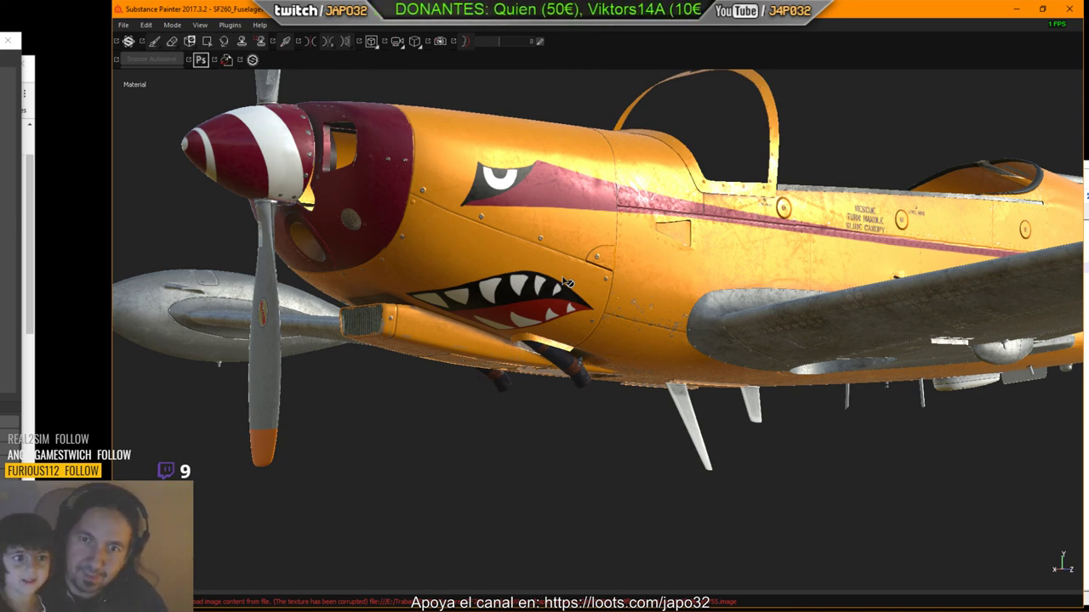
mouse_move(566, 283)
left_mouse_down("alt")
mouse_move(644, 265)
mouse_move(576, 377)
mouse_move(471, 369)
mouse_move(960, 292)
mouse_move(979, 199)
mouse_move(808, 162)
mouse_move(480, 261)
mouse_move(586, 383)
mouse_move(580, 351)
left_mouse_up("alt")
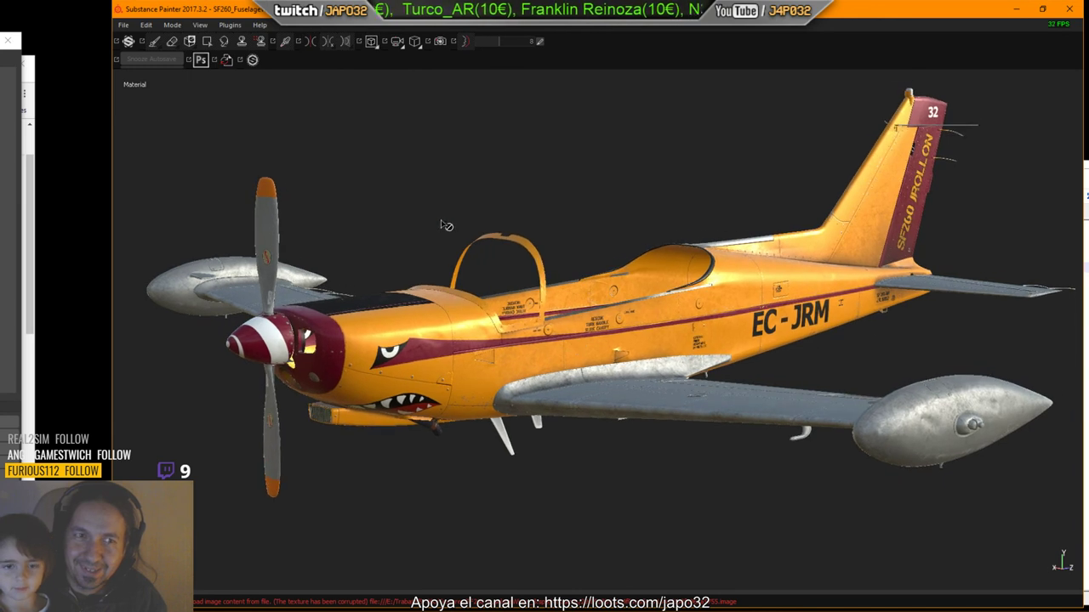
left_click_drag(465, 232, 494, 246, "alt")
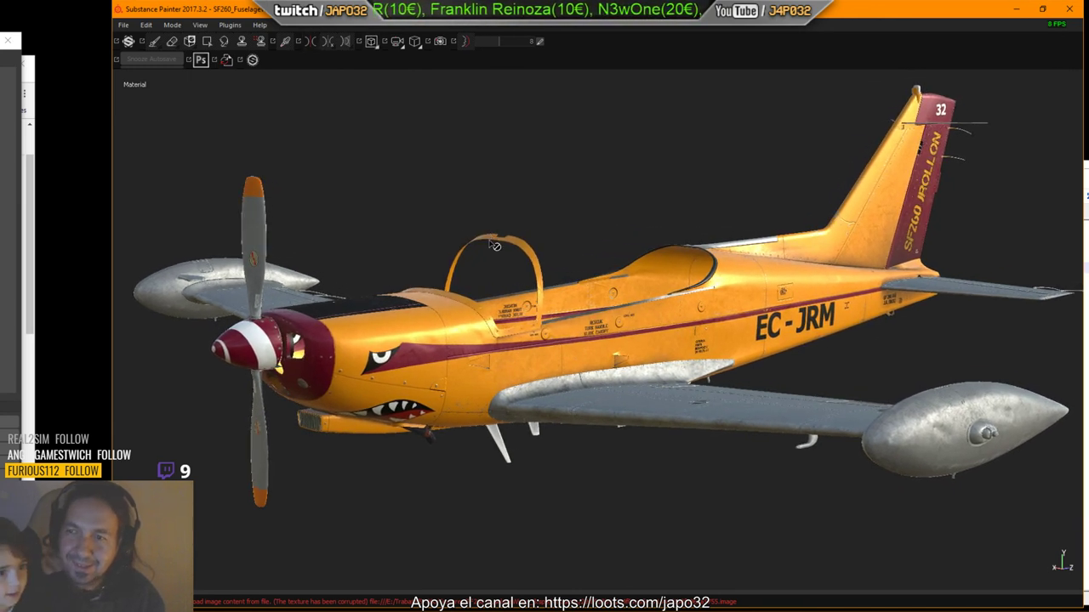